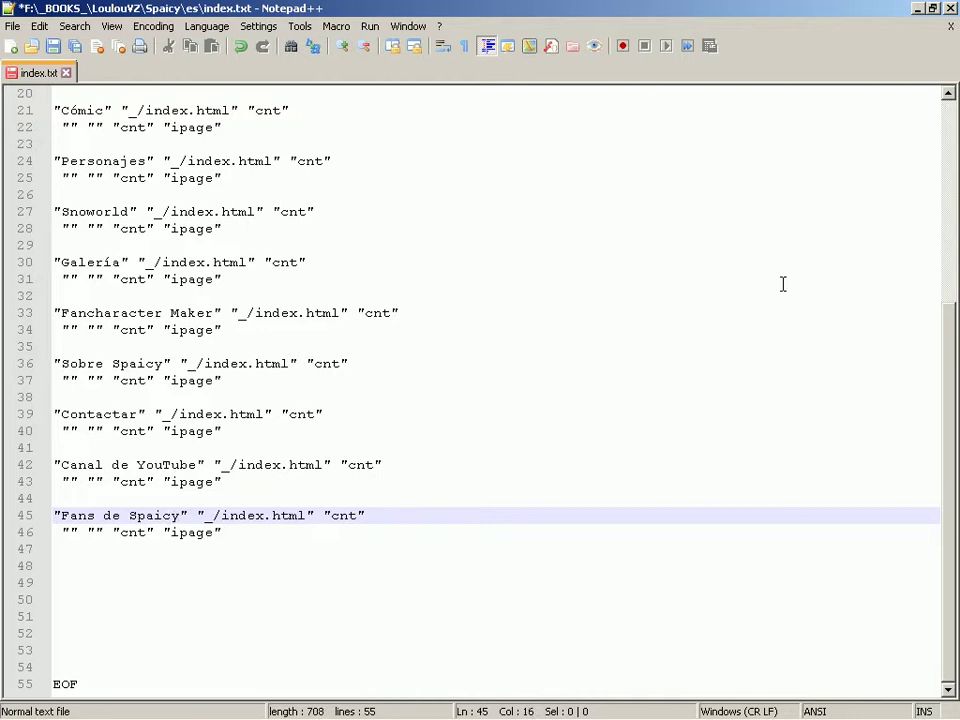
Complete the last entry's title as "Fans de Spaicy (Facebook)" on line 45 and save index.txt
{"action": "type", "text": "Facebook"}
{"action": "key", "text": "ctrl+s"}
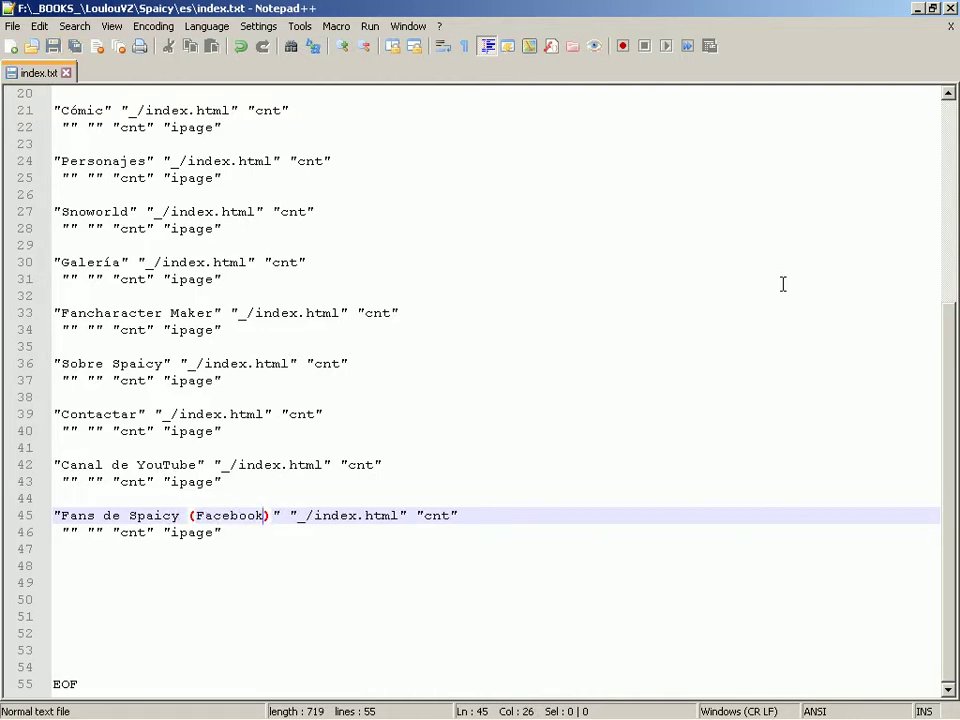
{"action": "key", "text": "Home"}
{"action": "key", "text": "Page_Up"}
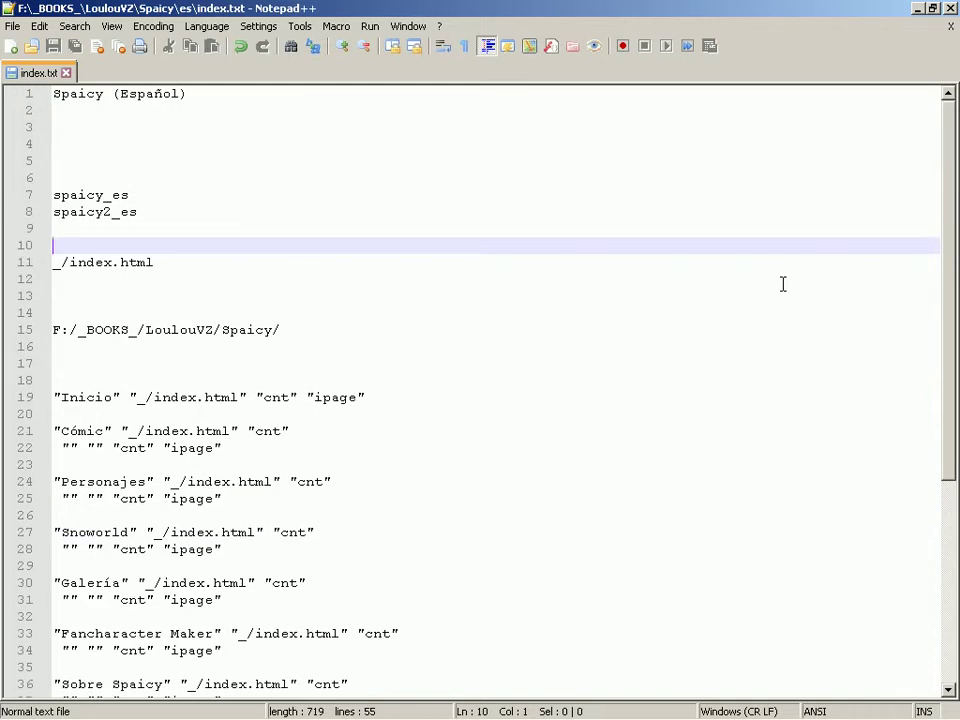
{"action": "key", "text": "Up"}
{"action": "key", "text": "Up"}
{"action": "key", "text": "Up"}
{"action": "key", "text": "Up"}
{"action": "key", "text": "Up"}
{"action": "key", "text": "Up"}
{"action": "key", "text": "Up"}
{"action": "key", "text": "Up"}
{"action": "key", "text": "Up"}
Switch to Windows Explorer and permanently delete the nppBackup folder from the es folder
{"action": "key", "text": "alt+Tab"}
{"action": "key", "text": "alt+Tab"}
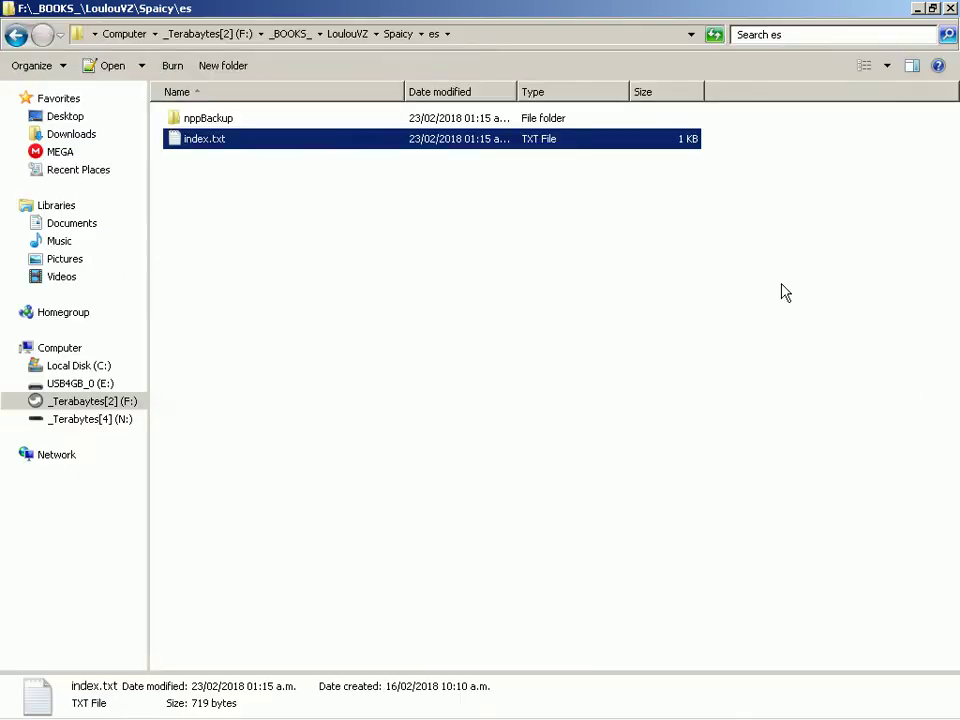
{"action": "key", "text": "Up"}
{"action": "key", "text": "shift+Delete"}
{"action": "key", "text": "Return"}
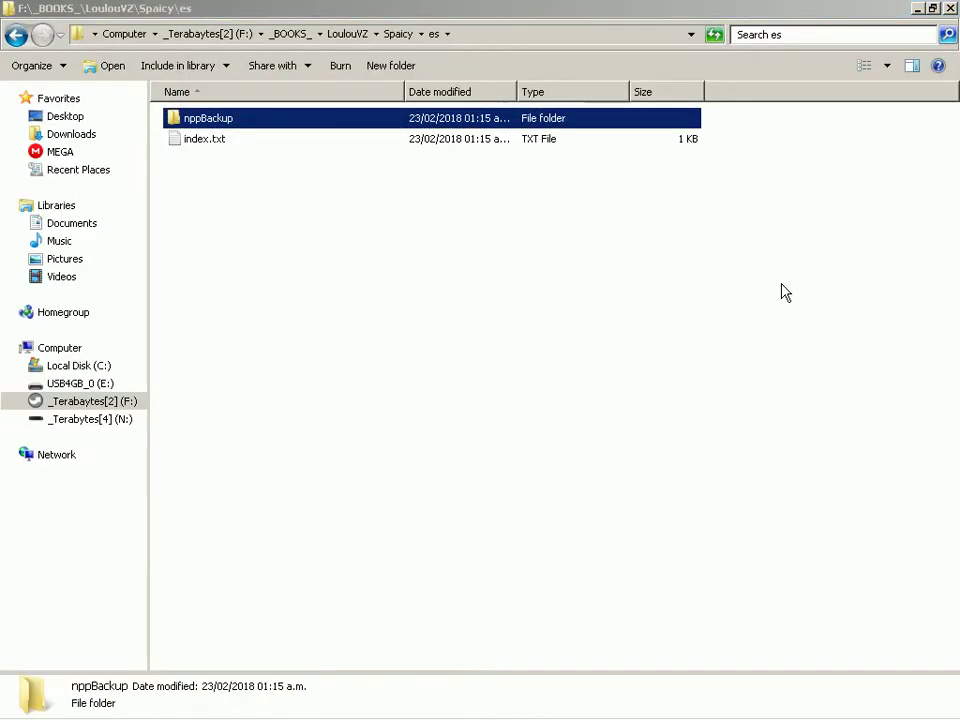
Copy the title "Spaicy (Español)" from index.txt in Notepad++ into the Title field of the TOC Generator Helper
{"action": "key", "text": "alt+Tab"}
{"action": "key", "text": "alt+Tab"}
{"action": "key", "text": "alt+Tab"}
{"action": "key", "text": "alt+Tab"}
{"action": "key", "text": "alt+Tab"}
{"action": "key", "text": "alt+Tab"}
{"action": "key", "text": "alt+Tab"}
{"action": "key", "text": "alt+Tab"}
{"action": "key", "text": "alt+Tab"}
{"action": "key", "text": "shift+End"}
{"action": "key", "text": "ctrl+c"}
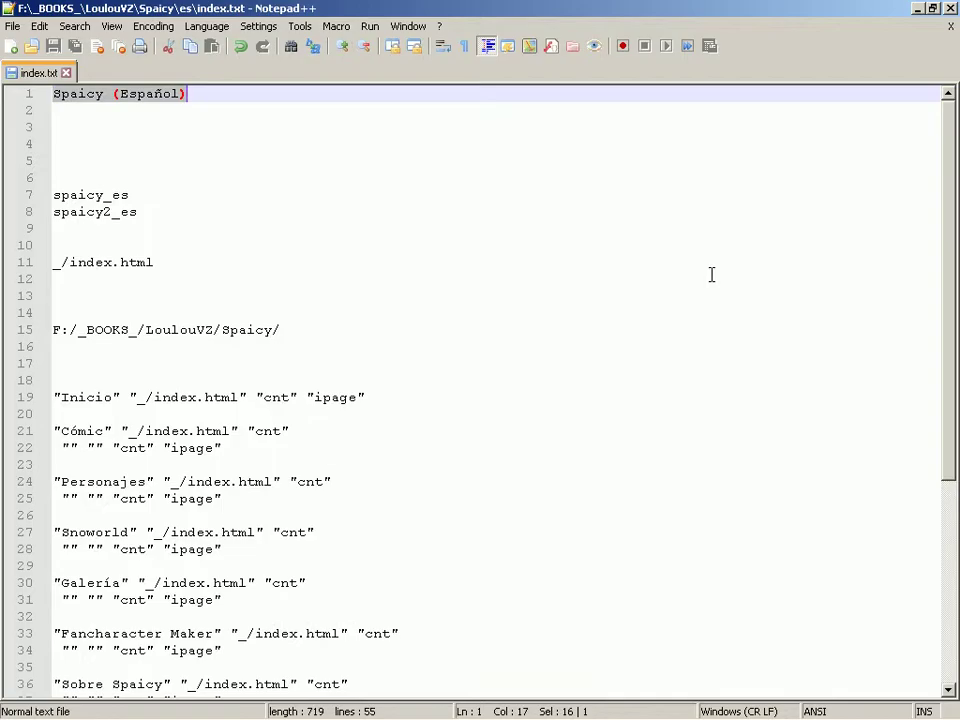
{"action": "key", "text": "alt+Tab"}
{"action": "left_click", "coordinate": [441, 96]}
{"action": "key", "text": "ctrl+v"}
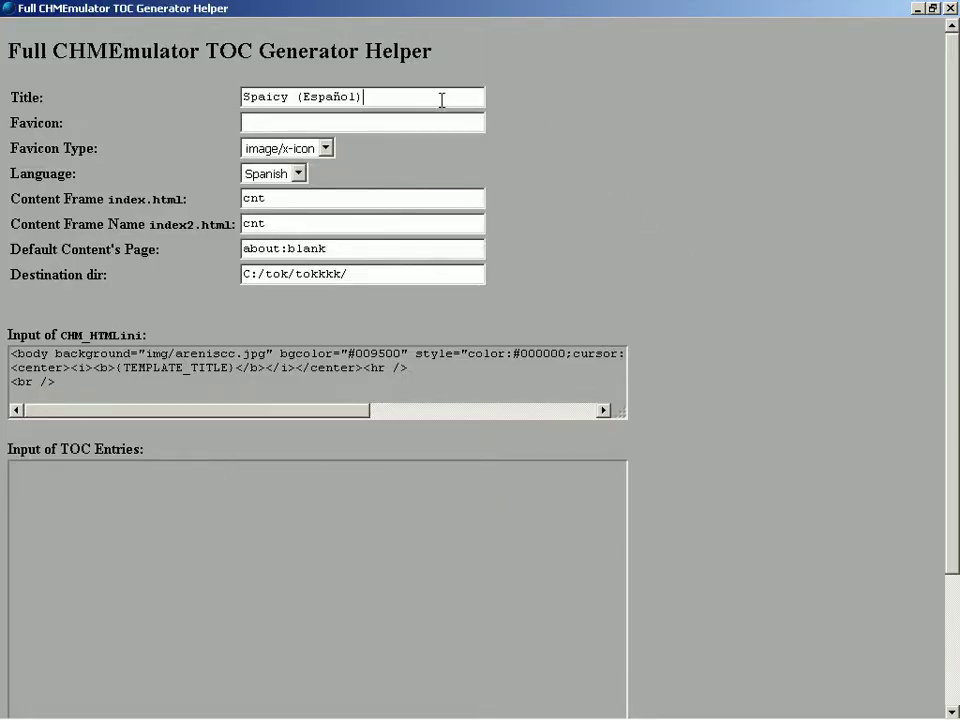
Copy spaicy_es from line 7 of index.txt into the generator's Content Frame index.html field, replacing its contents
{"action": "left_click", "coordinate": [441, 192]}
{"action": "key", "text": "alt+Tab"}
{"action": "key", "text": "alt+Tab"}
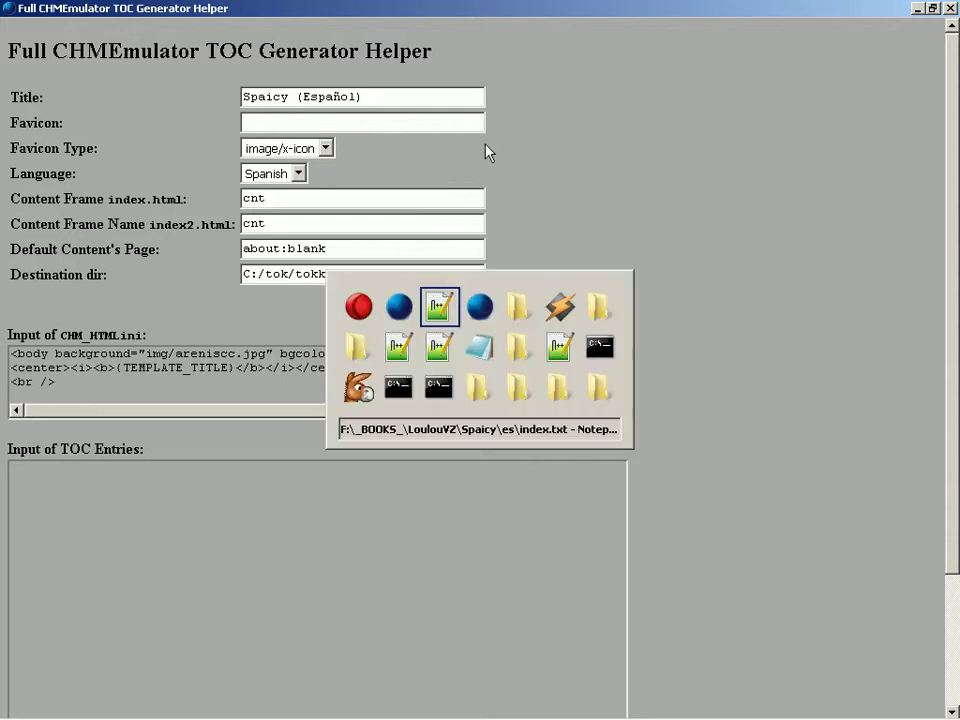
{"action": "key", "text": "Home"}
{"action": "key", "text": "Down"}
{"action": "key", "text": "Down"}
{"action": "key", "text": "Down"}
{"action": "key", "text": "Down"}
{"action": "key", "text": "Down"}
{"action": "key", "text": "Down"}
{"action": "key", "text": "Down"}
{"action": "key", "text": "Up"}
{"action": "key", "text": "shift+End"}
{"action": "key", "text": "ctrl+c"}
{"action": "key", "text": "alt+Tab"}
{"action": "key", "text": "shift+Home"}
{"action": "key", "text": "ctrl+v"}
{"action": "key", "text": "Tab"}
Copy spaicy2_es from line 8 of index.txt into the generator's Content Frame Name index2.html field
{"action": "key", "text": "alt+Tab"}
{"action": "key", "text": "Home"}
{"action": "key", "text": "Down"}
{"action": "key", "text": "shift+End"}
{"action": "key", "text": "ctrl+c"}
{"action": "key", "text": "alt+Tab"}
{"action": "key", "text": "ctrl+v"}
{"action": "key", "text": "Tab"}
Copy _/index.html from line 11 of index.txt into the generator's Default Content's Page field
{"action": "key", "text": "alt+Tab"}
{"action": "key", "text": "Down"}
{"action": "key", "text": "Down"}
{"action": "key", "text": "Down"}
{"action": "key", "text": "shift+End"}
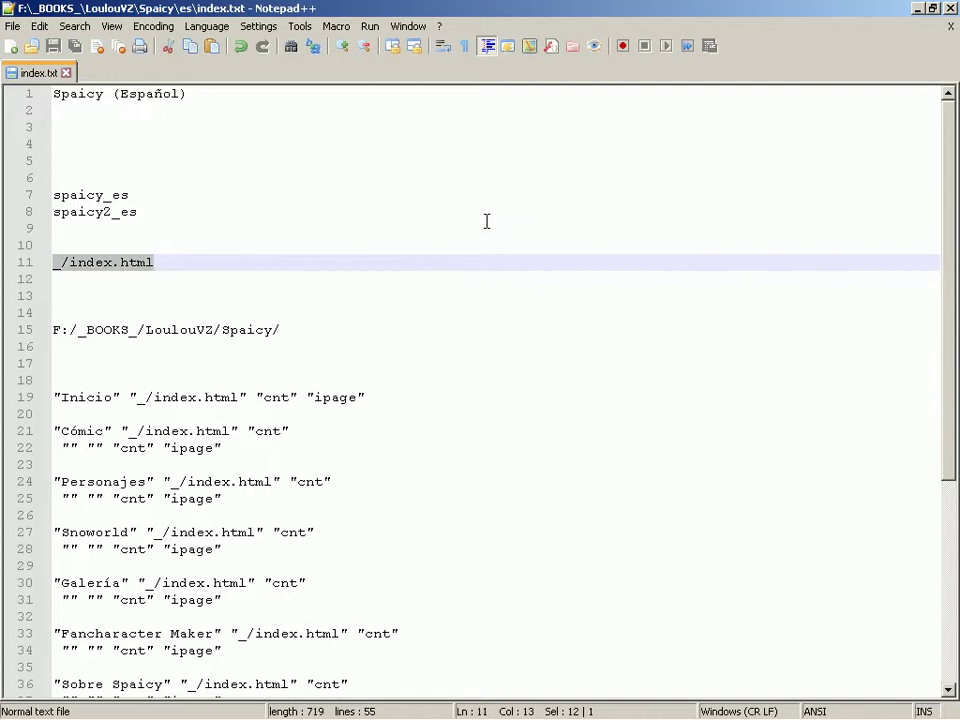
{"action": "key", "text": "ctrl+c"}
{"action": "key", "text": "alt+Tab"}
{"action": "key", "text": "ctrl+v"}
{"action": "key", "text": "Tab"}
Copy the path F:/_BOOKS_/LoulouVZ/Spaicy/ from line 15 of index.txt into the generator's Destination dir field
{"action": "key", "text": "alt+Tab"}
{"action": "key", "text": "Home"}
{"action": "key", "text": "Down"}
{"action": "key", "text": "Down"}
{"action": "key", "text": "Down"}
{"action": "key", "text": "Down"}
{"action": "key", "text": "shift+End"}
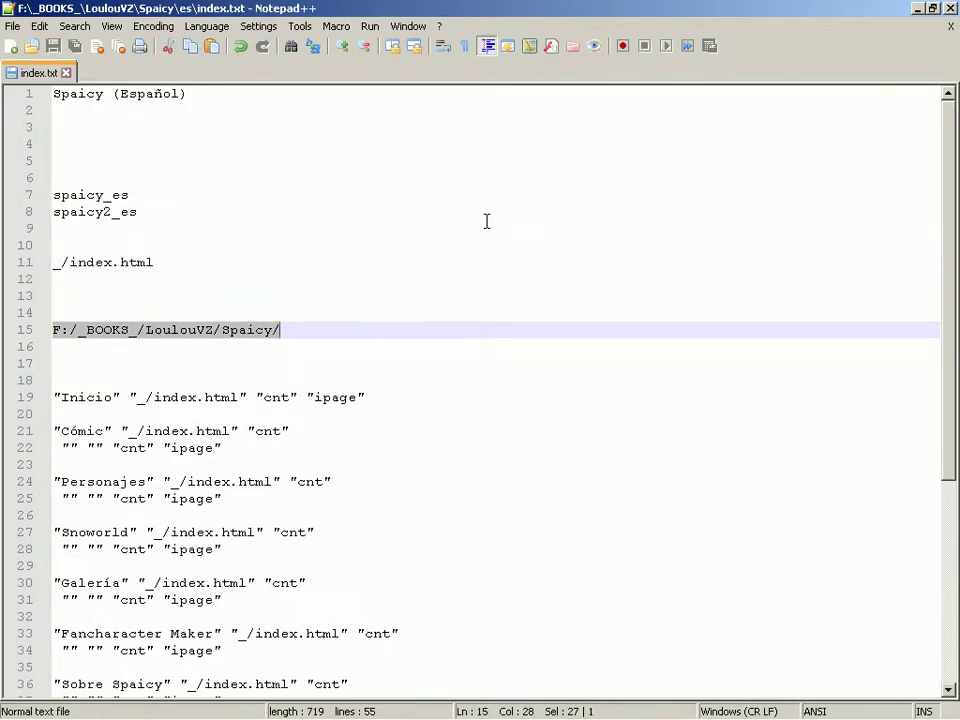
{"action": "key", "text": "ctrl+c"}
{"action": "key", "text": "alt+Tab"}
{"action": "key", "text": "ctrl+v"}
Copy all menu entries from "Inicio" through "Fans de Spaicy (Facebook)" in index.txt into the generator's Input of TOC Entries
{"action": "scroll", "coordinate": [328, 287], "scroll_direction": "down", "scroll_amount": 3}
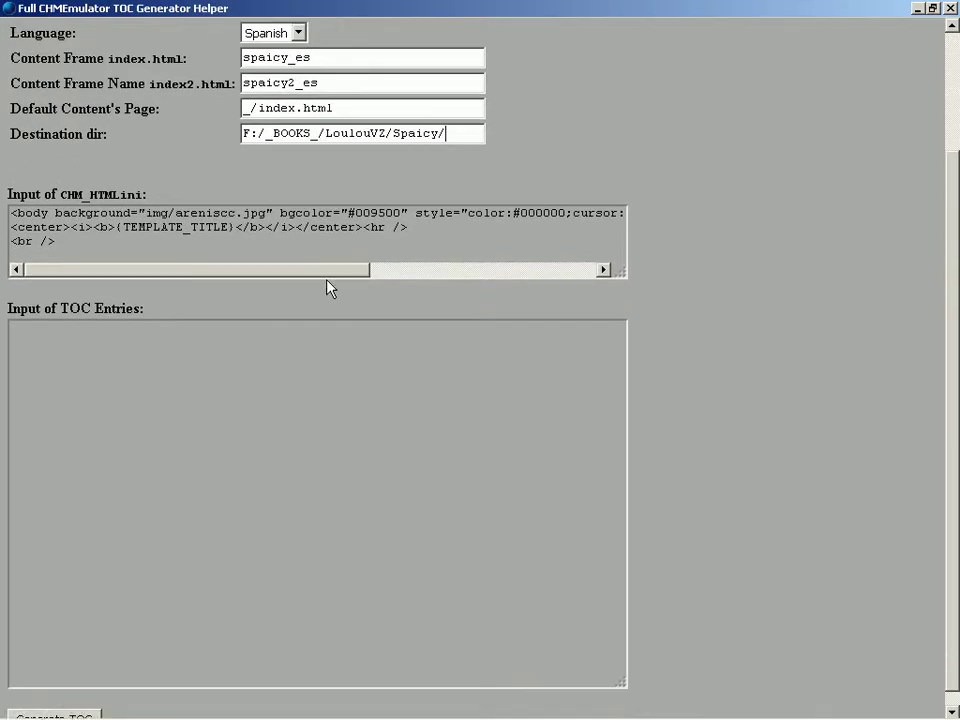
{"action": "key", "text": "alt+Tab"}
{"action": "key", "text": "Down"}
{"action": "key", "text": "Down"}
{"action": "key", "text": "Down"}
{"action": "key", "text": "Down"}
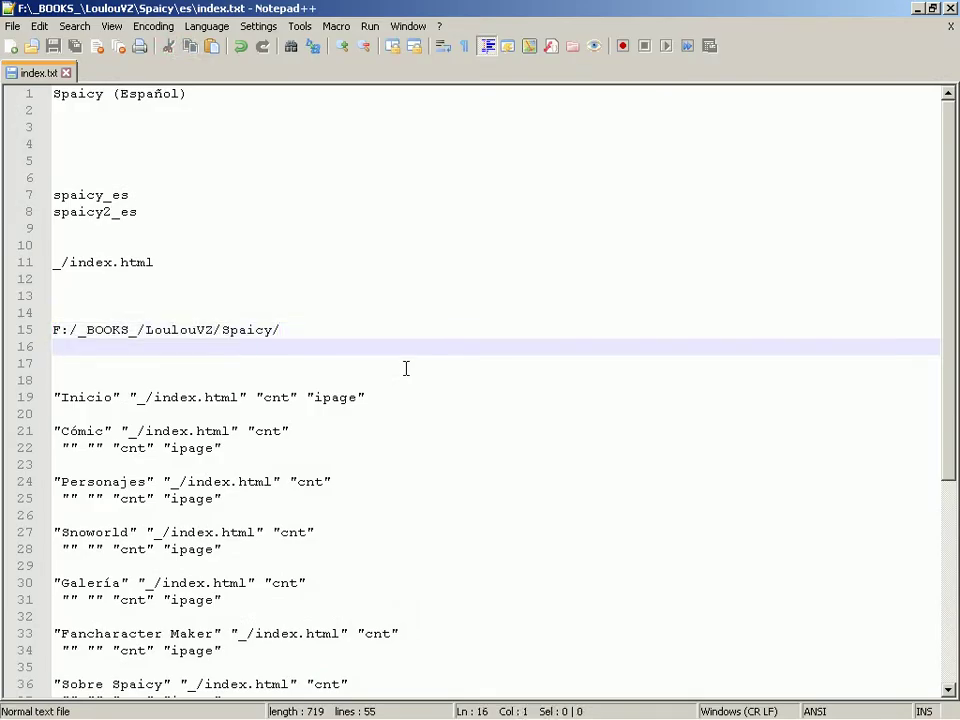
{"action": "key", "text": "ctrl+shift+End"}
{"action": "key", "text": "shift+Up"}
{"action": "key", "text": "shift+Up"}
{"action": "key", "text": "shift+Up"}
{"action": "key", "text": "shift+Up"}
{"action": "key", "text": "shift+Up"}
{"action": "key", "text": "shift+Up"}
{"action": "key", "text": "shift+Up"}
{"action": "key", "text": "shift+Up"}
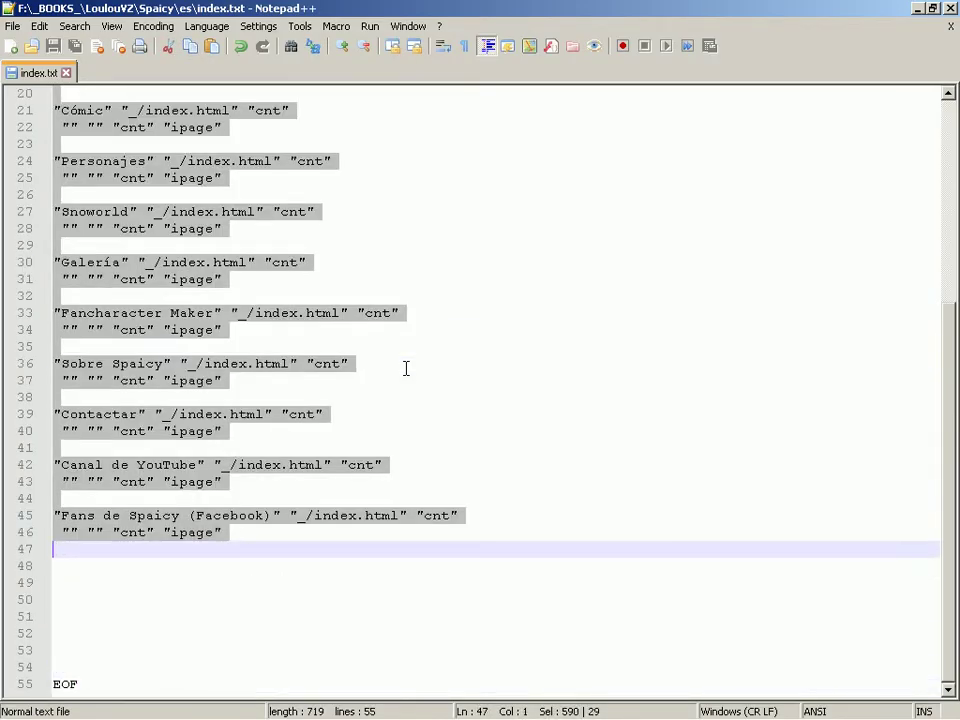
{"action": "key", "text": "ctrl+c"}
{"action": "key", "text": "alt+Tab"}
{"action": "left_click", "coordinate": [381, 409]}
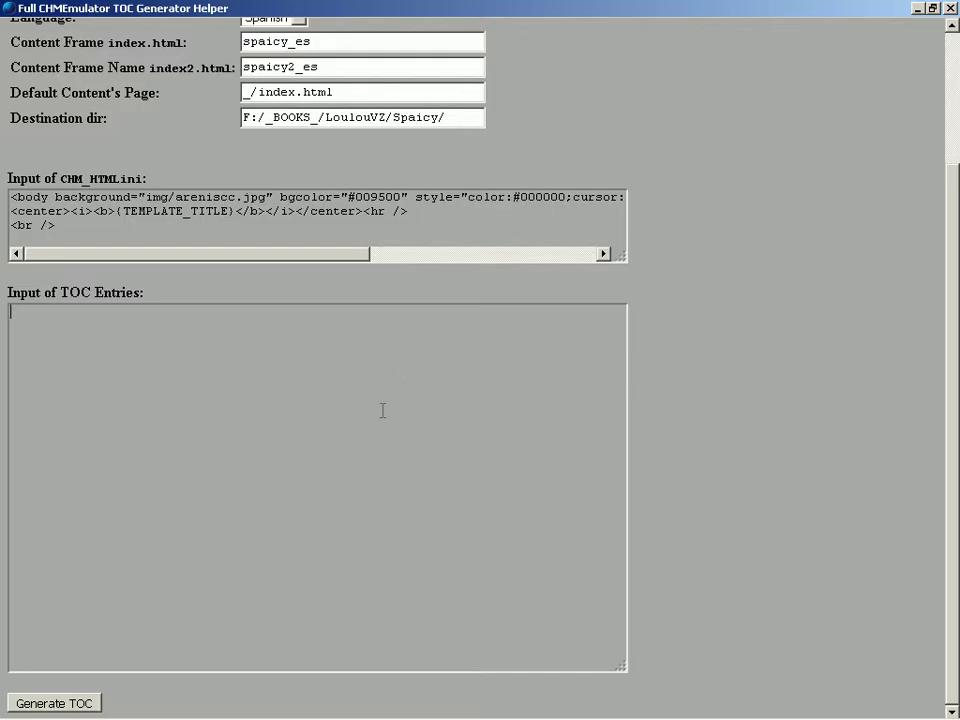
{"action": "key", "text": "ctrl+v"}
Generate the TOC files, dismiss the completion message and check the es folder in Windows Explorer
{"action": "left_click", "coordinate": [93, 704]}
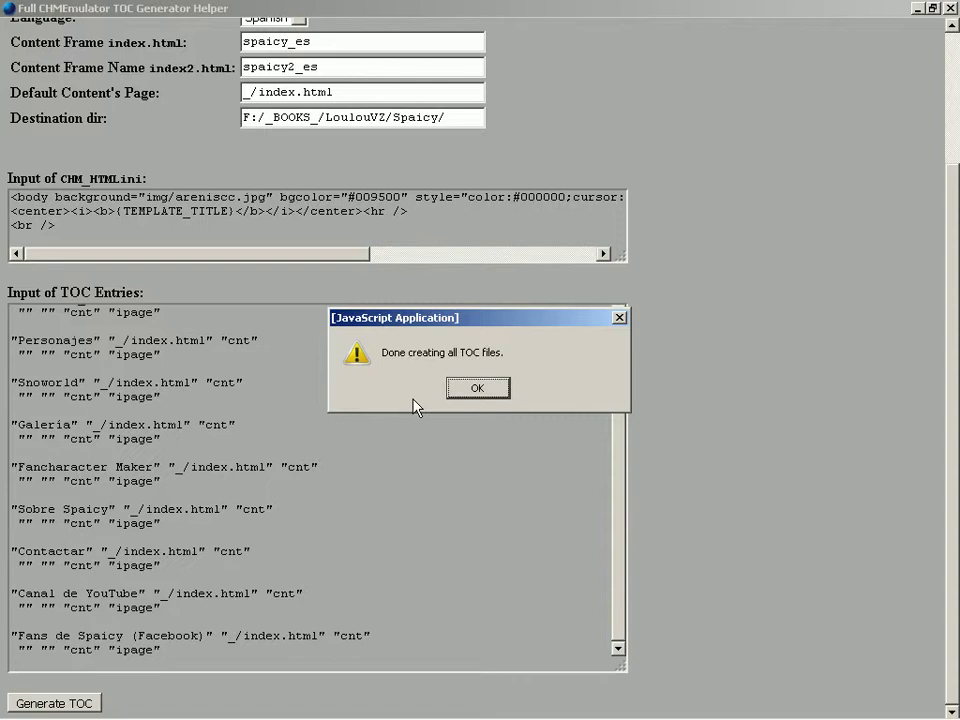
{"action": "key", "text": "Return"}
{"action": "key", "text": "alt+Tab"}
{"action": "key", "text": "Tab"}
{"action": "key", "text": "Tab"}
{"action": "key", "text": "Tab"}
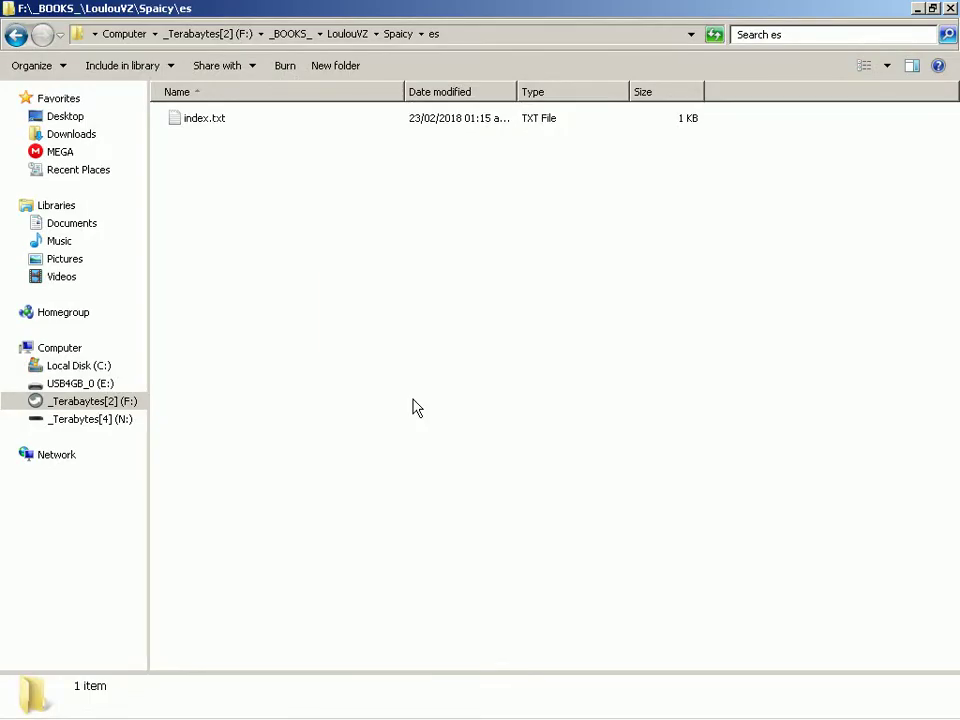
Extend the destination path on line 15 of index.txt to F:/_BOOKS_/LoulouVZ/Spaicy/es/ and save the file
{"action": "key", "text": "alt+Tab"}
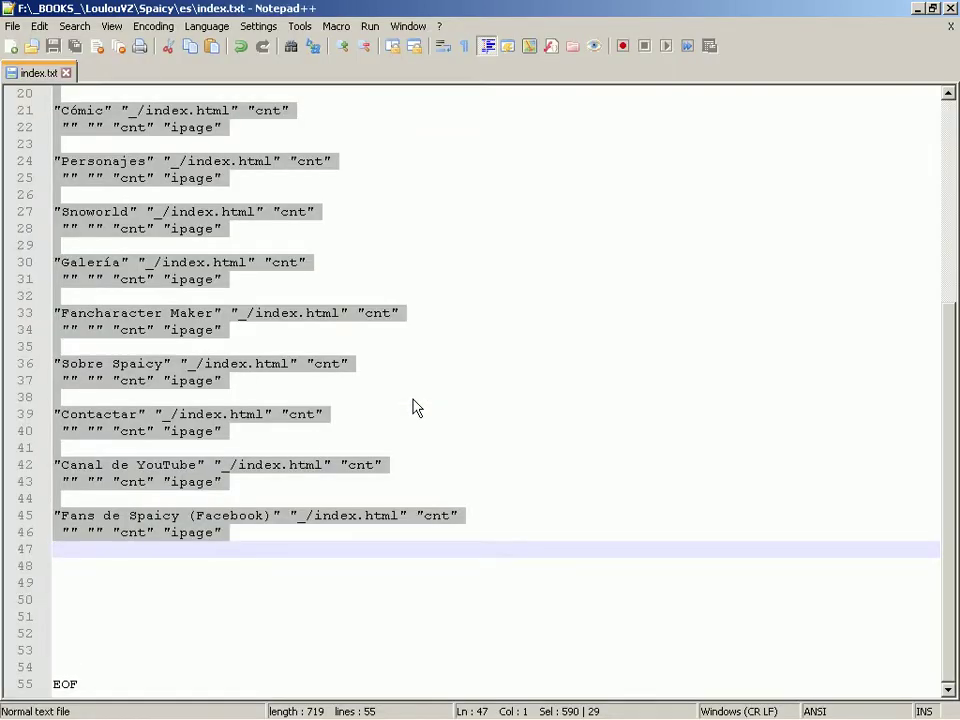
{"action": "key", "text": "Down"}
{"action": "key", "text": "ctrl+Home"}
{"action": "key", "text": "Down"}
{"action": "key", "text": "Down"}
{"action": "key", "text": "Down"}
{"action": "key", "text": "Down"}
{"action": "key", "text": "Down"}
{"action": "key", "text": "Down"}
{"action": "key", "text": "Down"}
{"action": "key", "text": "Down"}
{"action": "key", "text": "Down"}
{"action": "key", "text": "Down"}
{"action": "key", "text": "Down"}
{"action": "key", "text": "Down"}
{"action": "key", "text": "Down"}
{"action": "key", "text": "Down"}
{"action": "key", "text": "End"}
{"action": "type", "text": "es/"}
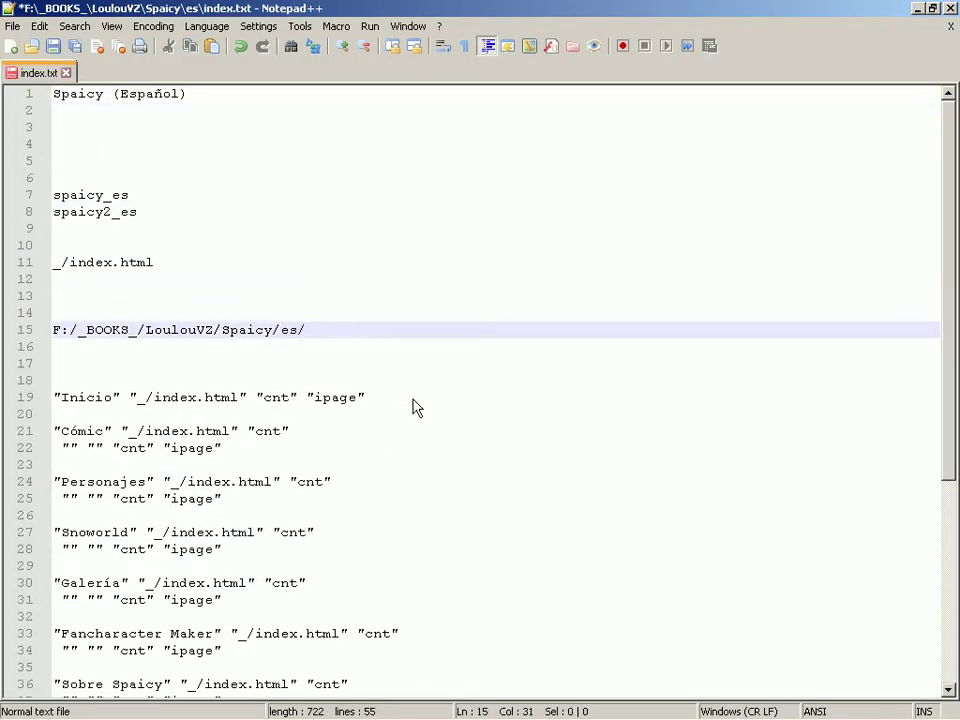
{"action": "key", "text": "ctrl+s"}
Set the generator's Destination dir to F:/_BOOKS_/LoulouVZ/Spaicy/es/ and generate the TOC files again
{"action": "key", "text": "alt+Tab"}
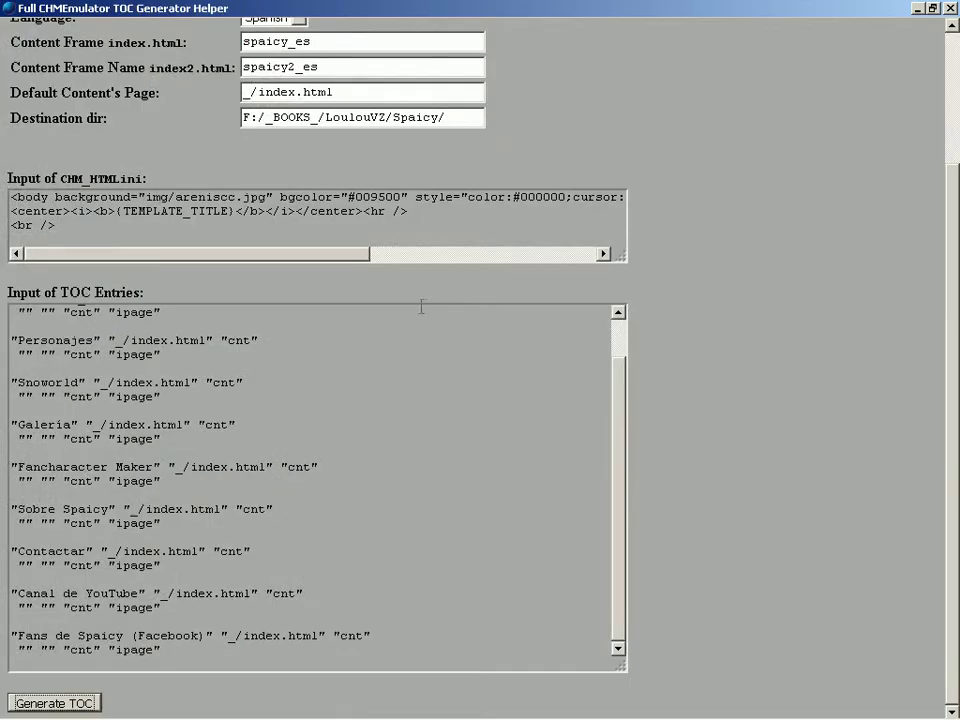
{"action": "scroll", "coordinate": [421, 307], "scroll_direction": "up", "scroll_amount": 5}
{"action": "left_click", "coordinate": [455, 224]}
{"action": "type", "text": "es/"}
{"action": "scroll", "coordinate": [327, 263], "scroll_direction": "down", "scroll_amount": 2}
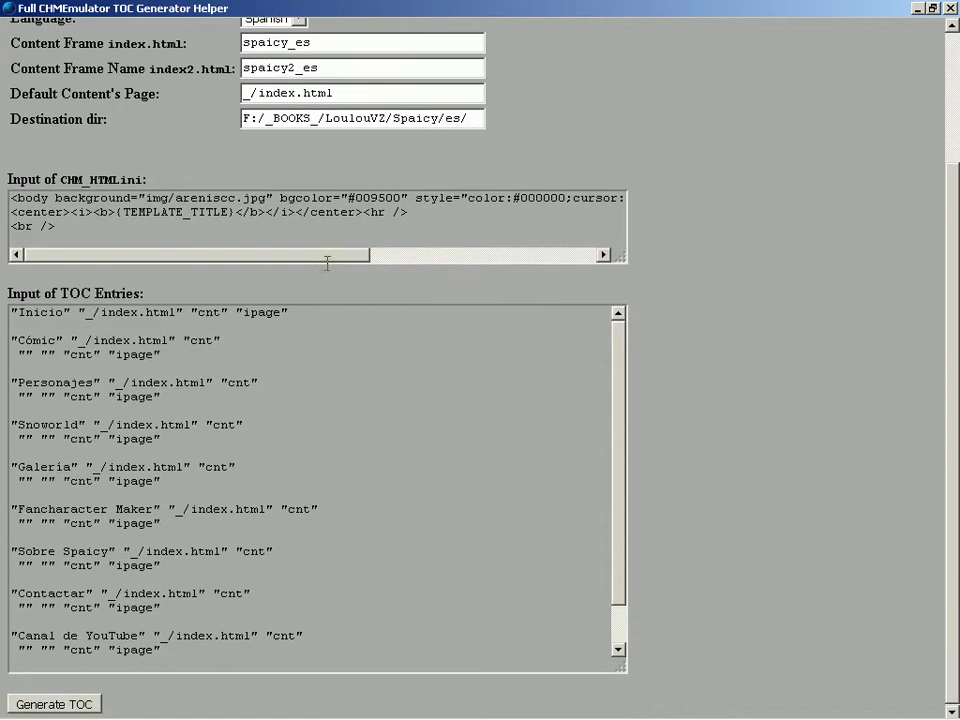
{"action": "left_click", "coordinate": [30, 703]}
{"action": "key", "text": "Return"}
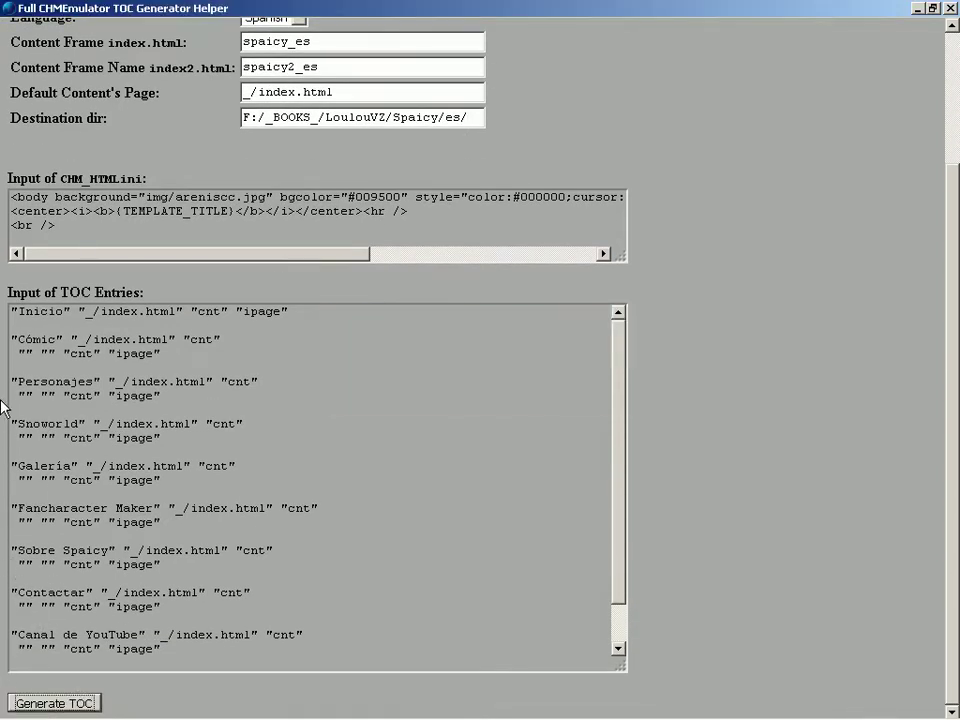
In Windows Explorer, permanently delete everything in the Spaicy folder except the en and es folders
{"action": "key", "text": "alt+Tab"}
{"action": "key", "text": "alt+Tab"}
{"action": "key", "text": "alt+Tab"}
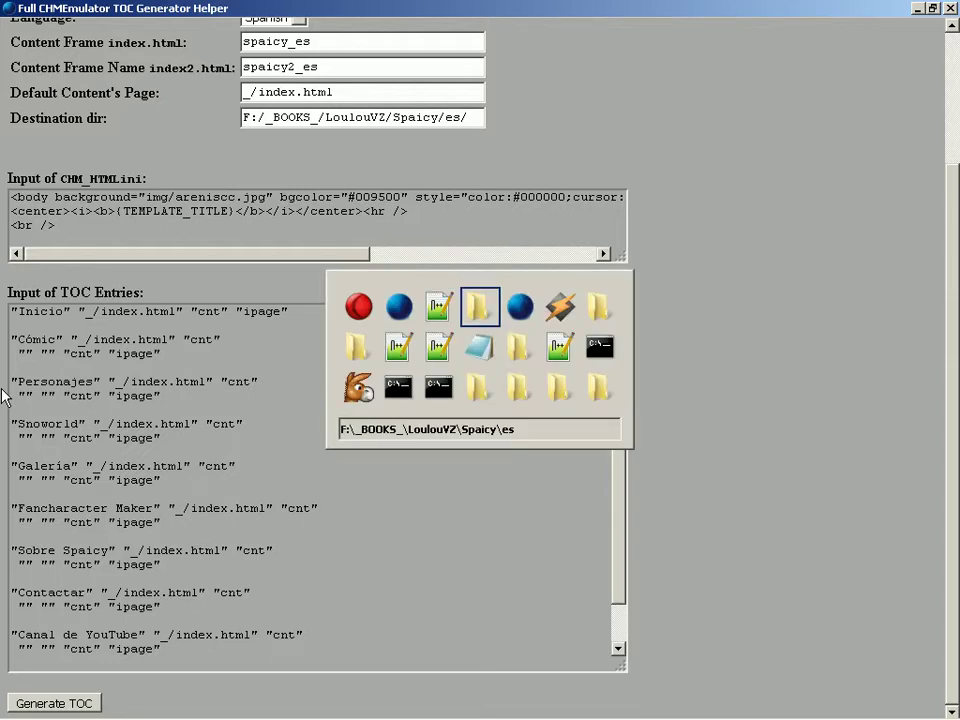
{"action": "key", "text": "BackSpace"}
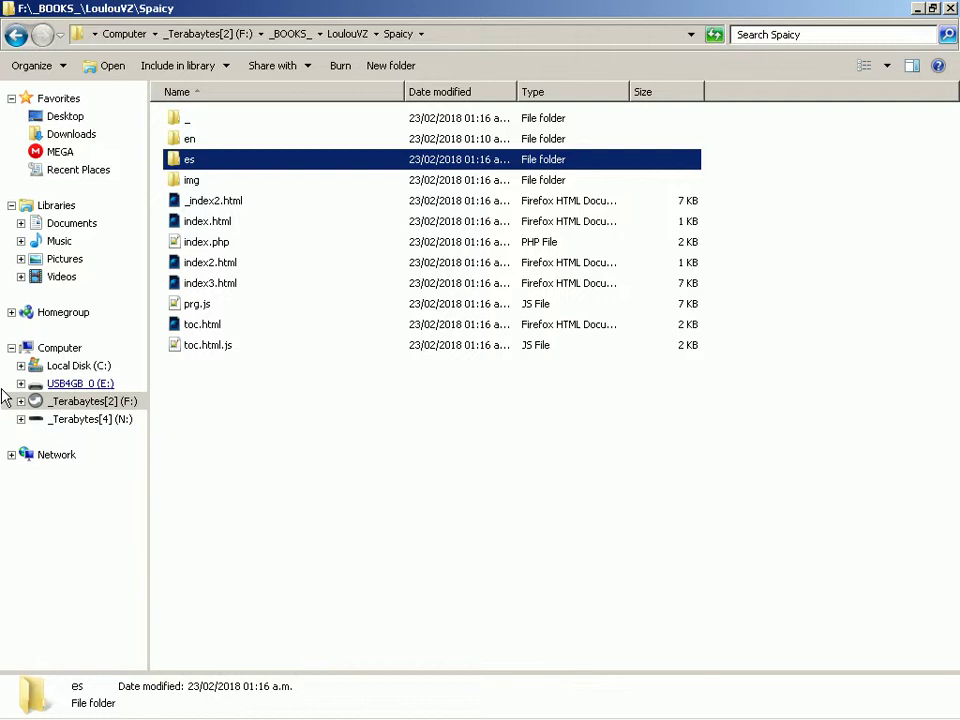
{"action": "key", "text": "Down"}
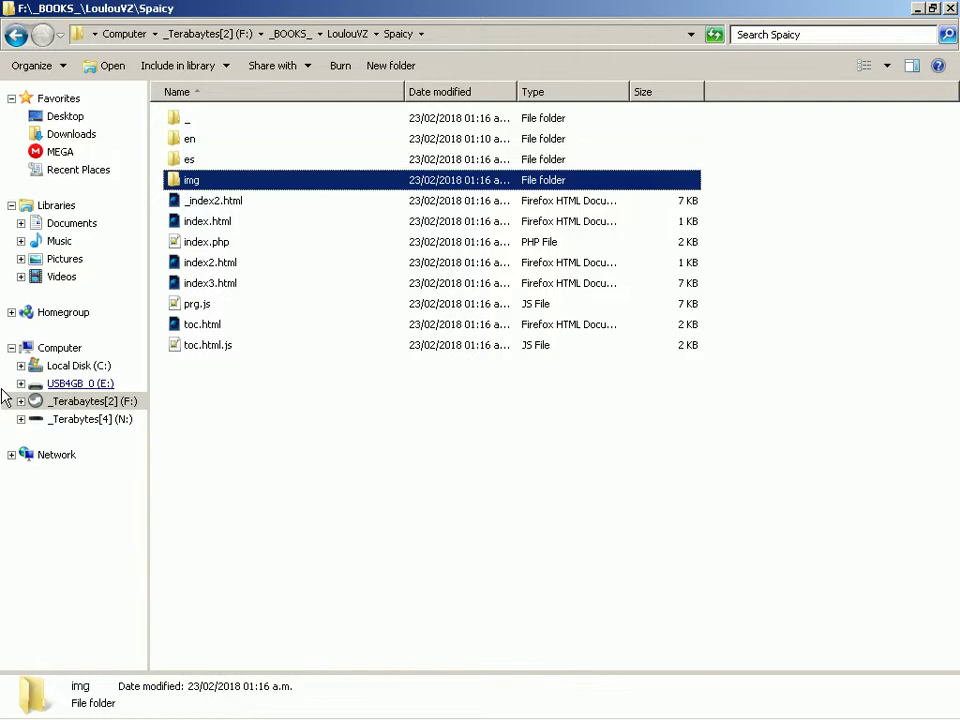
{"action": "key", "text": "Up"}
{"action": "key", "text": "Up"}
{"action": "key", "text": "Up"}
{"action": "key", "text": "Down"}
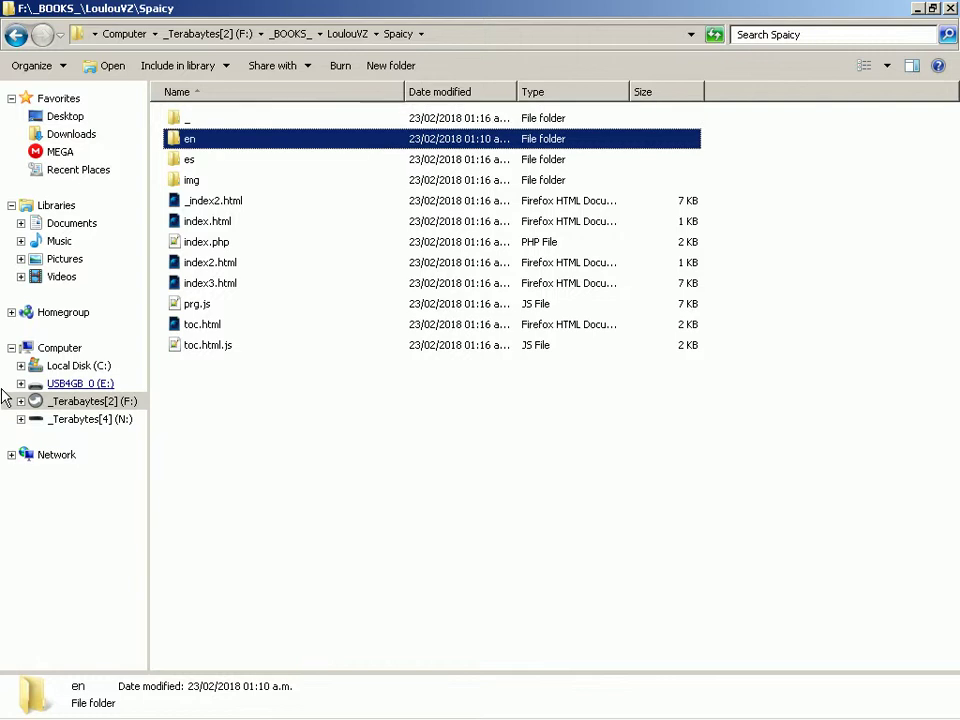
{"action": "key", "text": "shift+Down"}
{"action": "key", "text": "alt+e"}
{"action": "key", "text": "Up"}
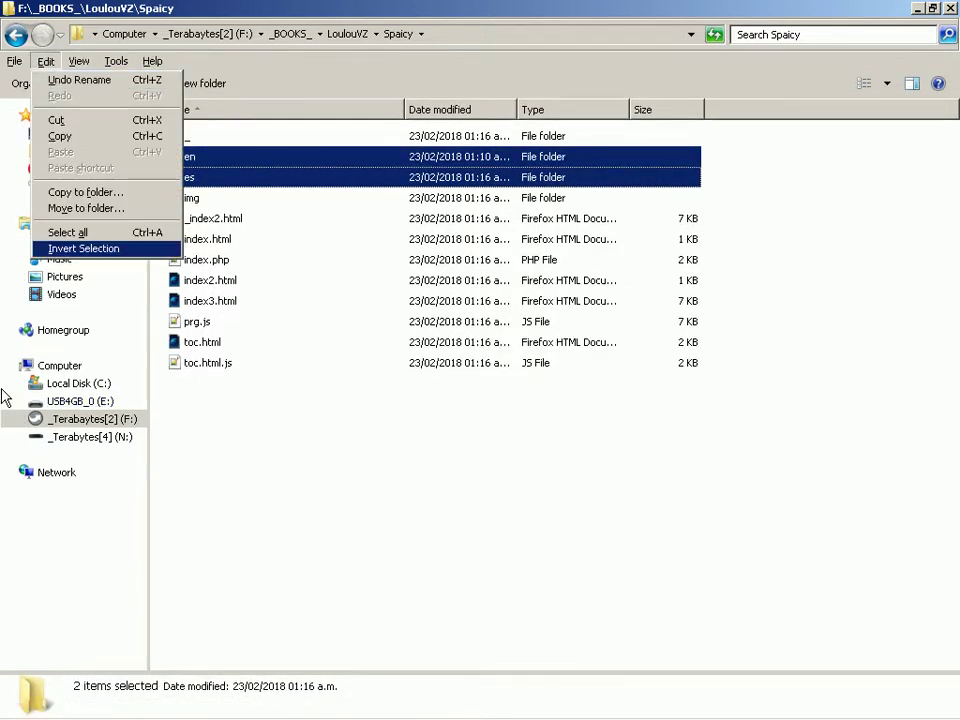
{"action": "key", "text": "Return"}
{"action": "key", "text": "shift+Delete"}
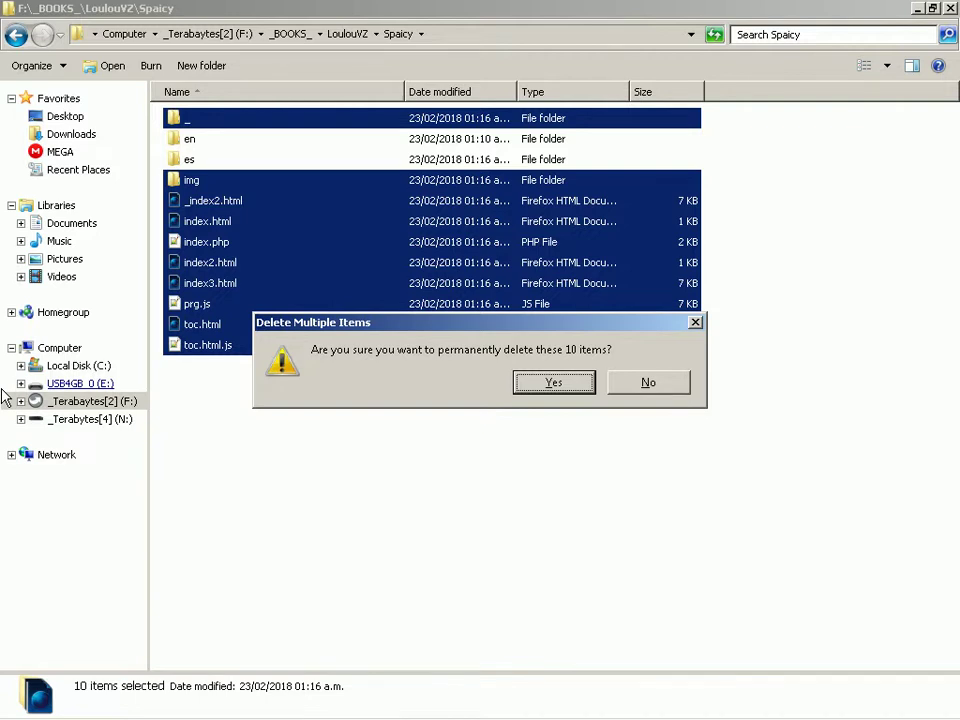
{"action": "key", "text": "Return"}
Open the es folder and permanently delete its nppBackup folder
{"action": "key", "text": "Down"}
{"action": "key", "text": "Return"}
{"action": "key", "text": "Down"}
{"action": "key", "text": "Down"}
{"action": "key", "text": "Down"}
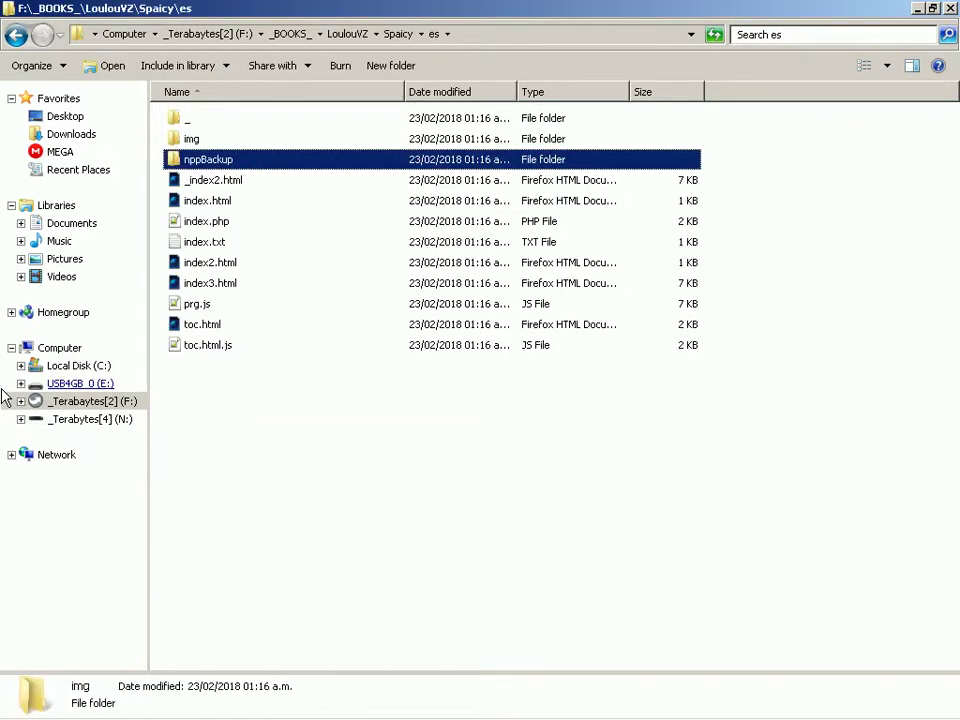
{"action": "key", "text": "shift+Delete"}
{"action": "key", "text": "Return"}
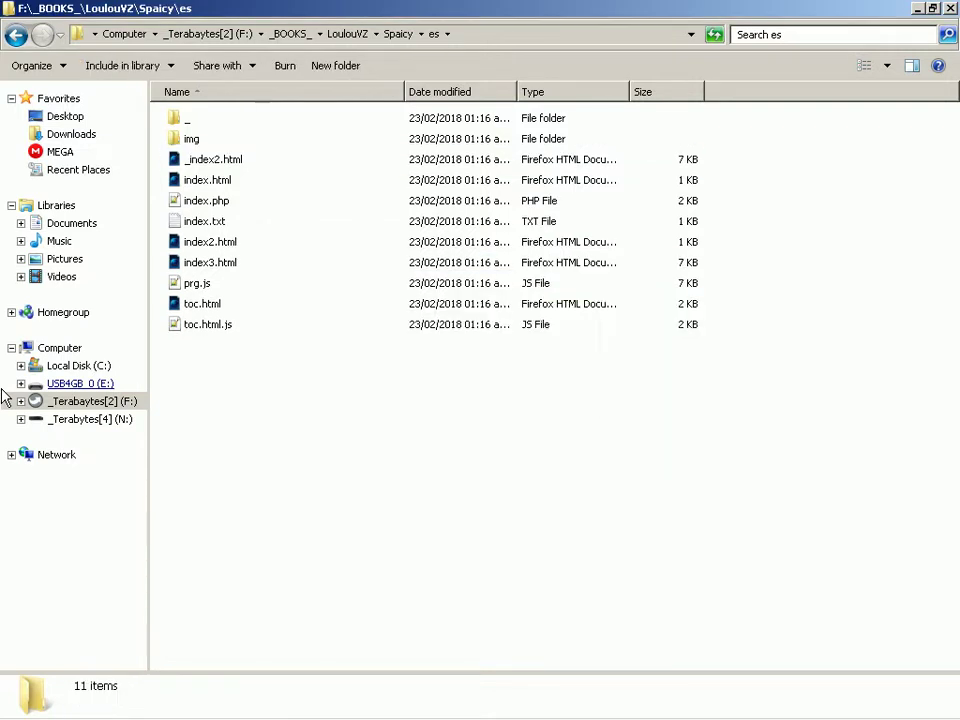
Rename the es folder's index.html file as index1.html
{"action": "key", "text": "Down"}
{"action": "key", "text": "Down"}
{"action": "key", "text": "Up"}
{"action": "key", "text": "F2"}
{"action": "key", "text": "Left"}
{"action": "key", "text": "Right"}
{"action": "key", "text": "Right"}
{"action": "key", "text": "Right"}
{"action": "key", "text": "Right"}
{"action": "key", "text": "Right"}
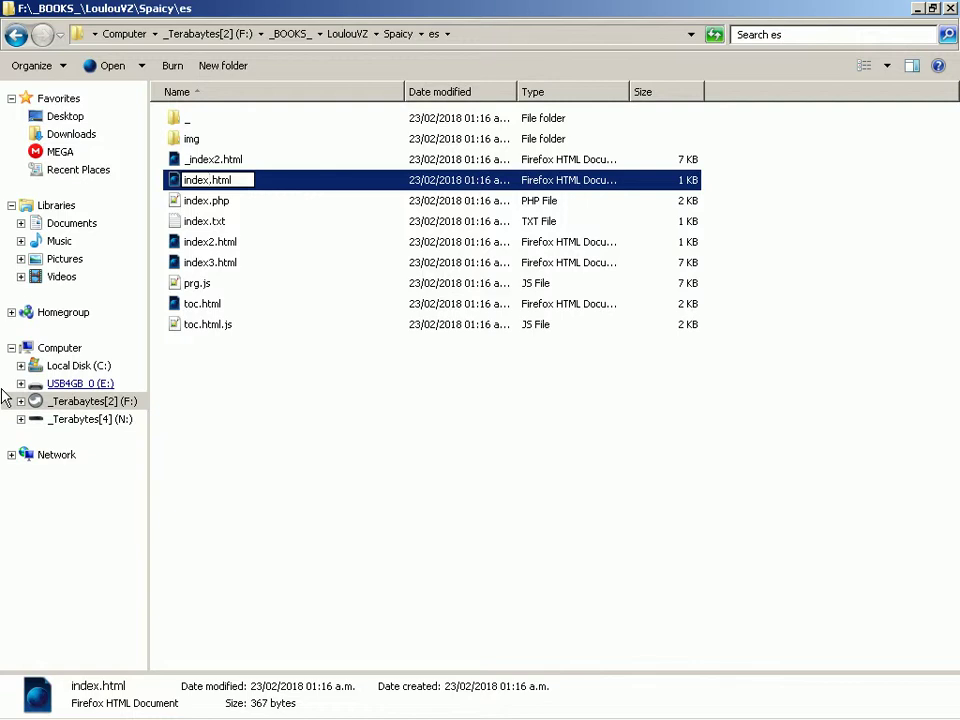
{"action": "type", "text": "1"}
{"action": "key", "text": "Return"}
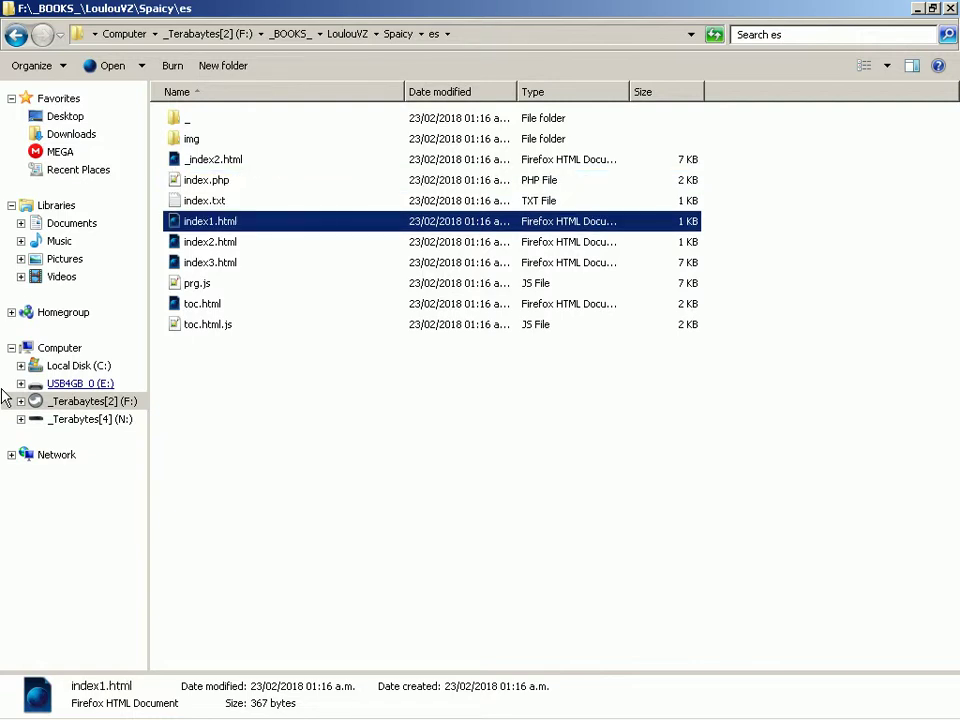
Rename index.php as index.html and accept the file extension change
{"action": "key", "text": "Up"}
{"action": "key", "text": "Up"}
{"action": "key", "text": "F2"}
{"action": "key", "text": "End"}
{"action": "key", "text": "BackSpace"}
{"action": "key", "text": "BackSpace"}
{"action": "key", "text": "BackSpace"}
{"action": "type", "text": "html"}
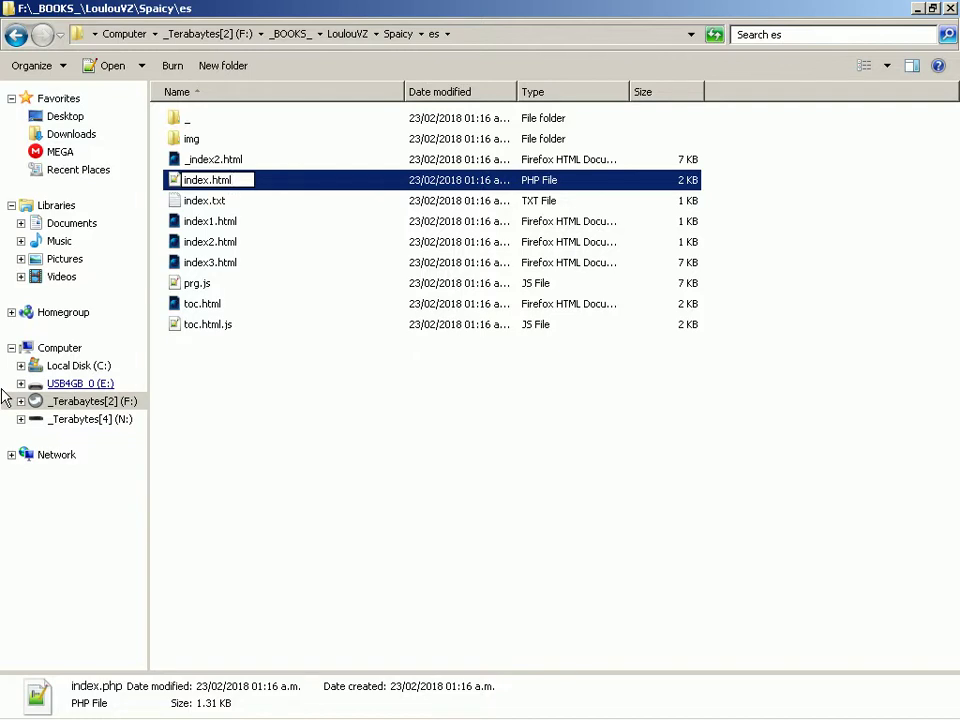
{"action": "key", "text": "Return"}
{"action": "key", "text": "Return"}
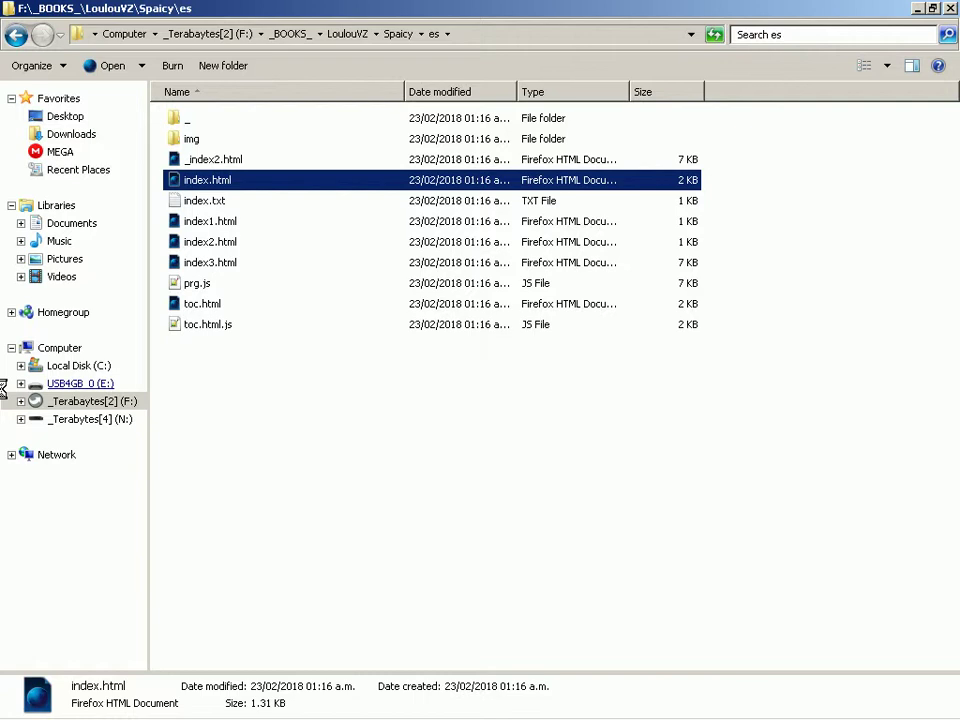
Open the renamed index.html in Notepad++
{"action": "key", "text": "Menu"}
{"action": "key", "text": "Down"}
{"action": "key", "text": "Down"}
{"action": "key", "text": "Down"}
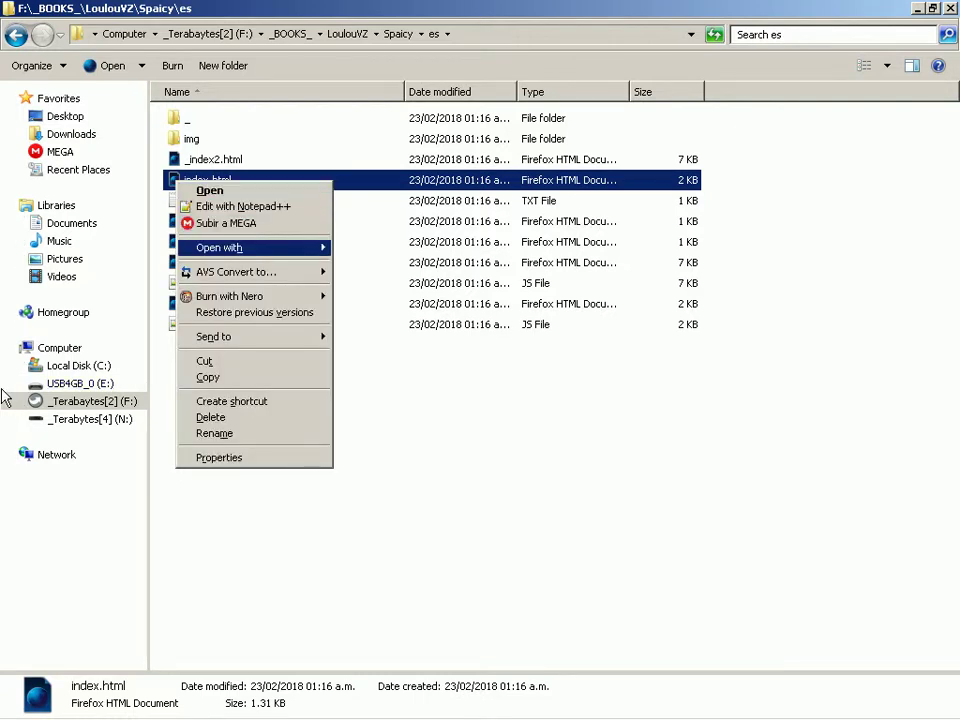
{"action": "key", "text": "Right"}
{"action": "key", "text": "Down"}
{"action": "key", "text": "Down"}
{"action": "key", "text": "Down"}
{"action": "key", "text": "Down"}
{"action": "key", "text": "Down"}
{"action": "key", "text": "Down"}
{"action": "key", "text": "Down"}
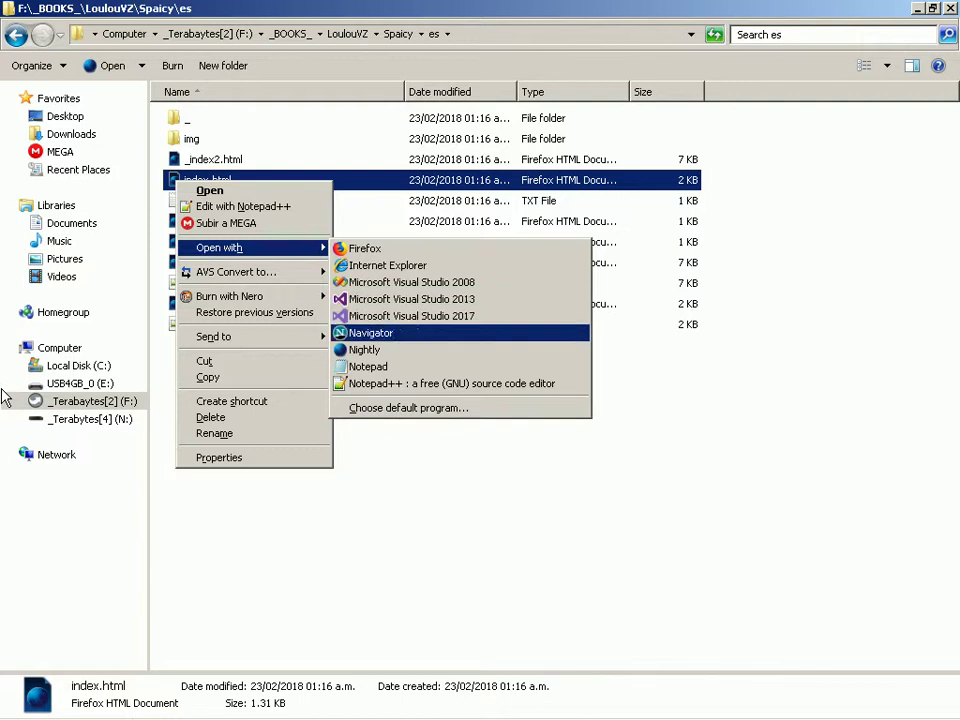
{"action": "key", "text": "Down"}
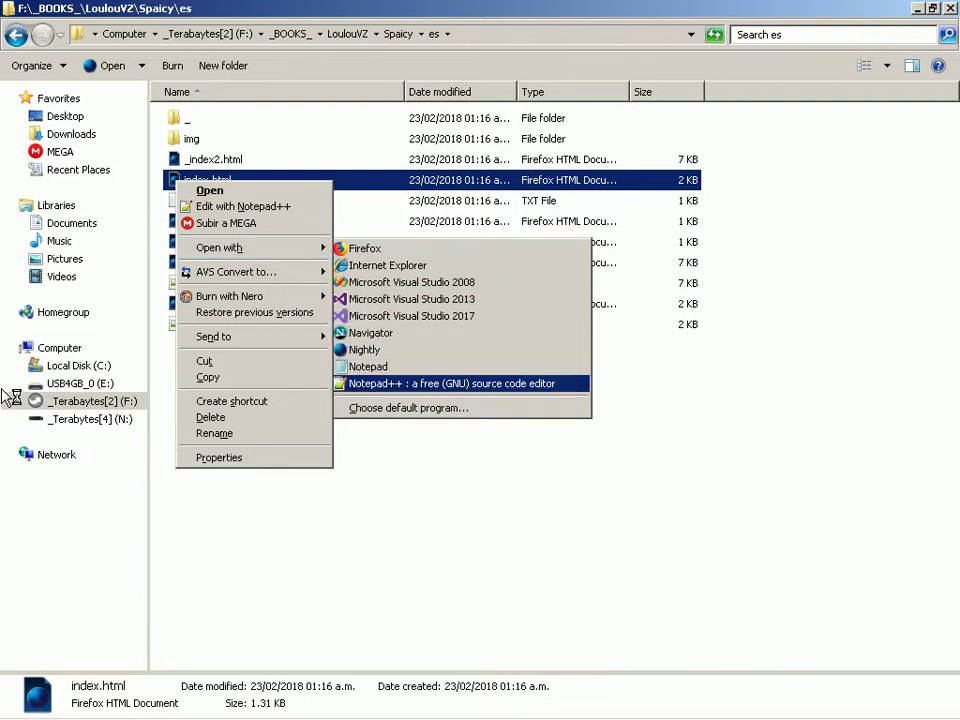
{"action": "key", "text": "Return"}
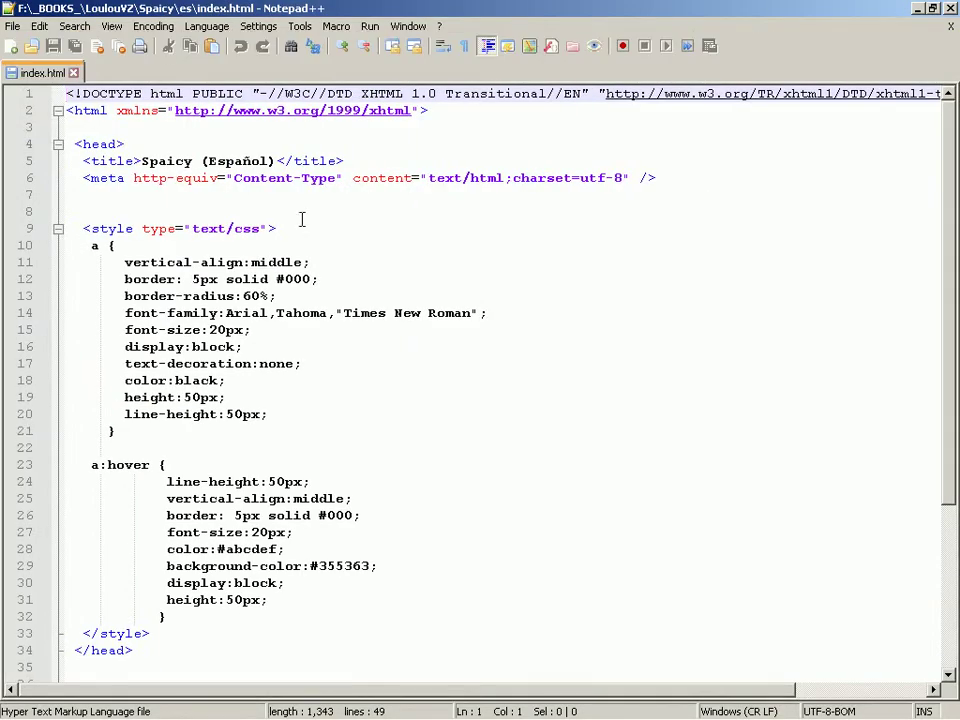
Point the Mejor Calidad link on line 42 to index1.html, save the file and quit Notepad++
{"action": "left_click", "coordinate": [349, 215]}
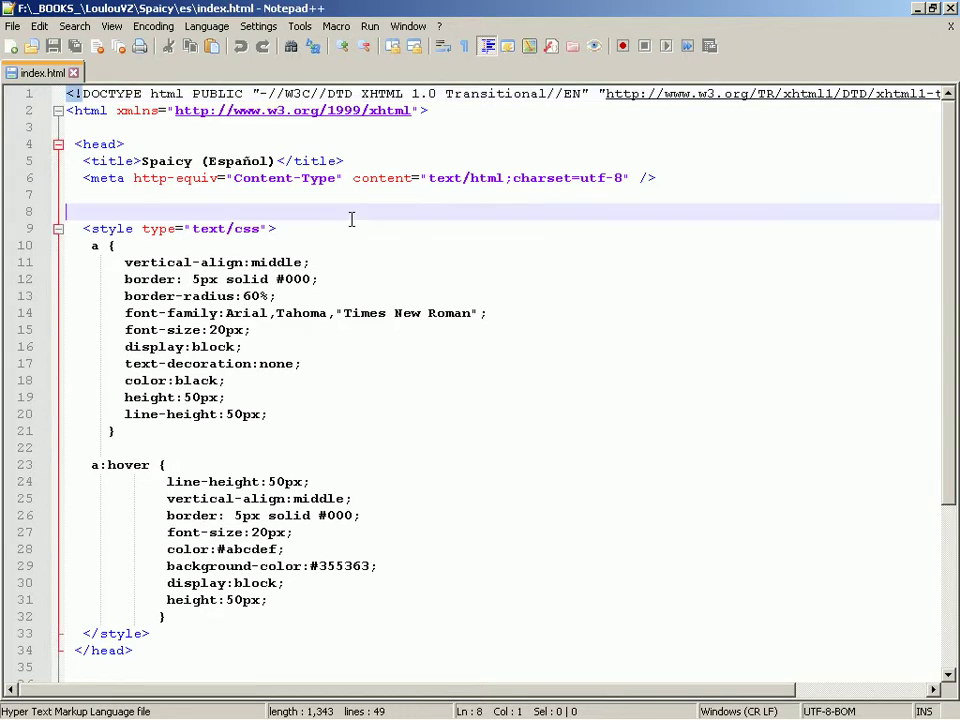
{"action": "key", "text": "Down"}
{"action": "key", "text": "Page_Down"}
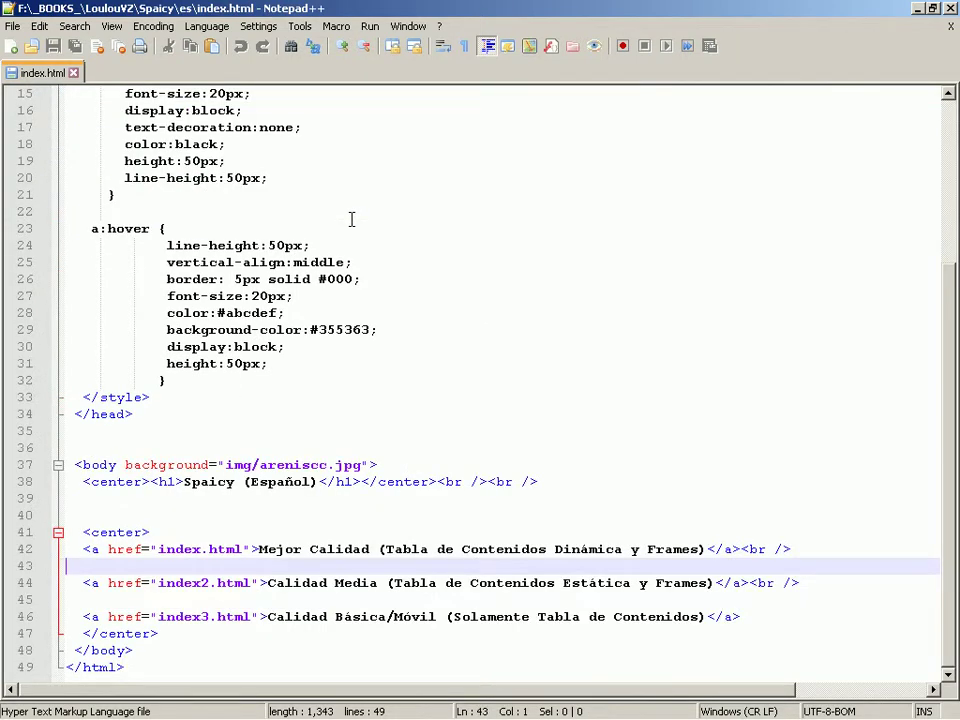
{"action": "key", "text": "Up"}
{"action": "key", "text": "Right"}
{"action": "key", "text": "Right"}
{"action": "key", "text": "Right"}
{"action": "key", "text": "Right"}
{"action": "key", "text": "Right"}
{"action": "key", "text": "Right"}
{"action": "key", "text": "Right"}
{"action": "key", "text": "Right"}
{"action": "key", "text": "Right"}
{"action": "key", "text": "Right"}
{"action": "key", "text": "Right"}
{"action": "key", "text": "Right"}
{"action": "key", "text": "Right"}
{"action": "key", "text": "Right"}
{"action": "key", "text": "Right"}
{"action": "key", "text": "Right"}
{"action": "key", "text": "Right"}
{"action": "type", "text": "1"}
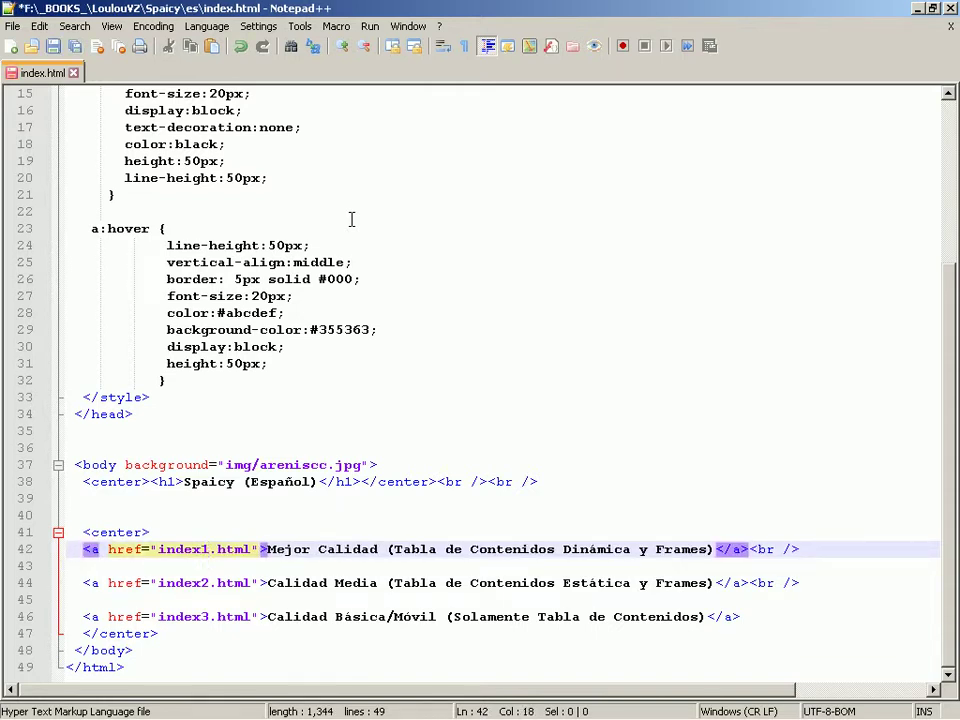
{"action": "key", "text": "ctrl+s"}
{"action": "key", "text": "ctrl+w"}
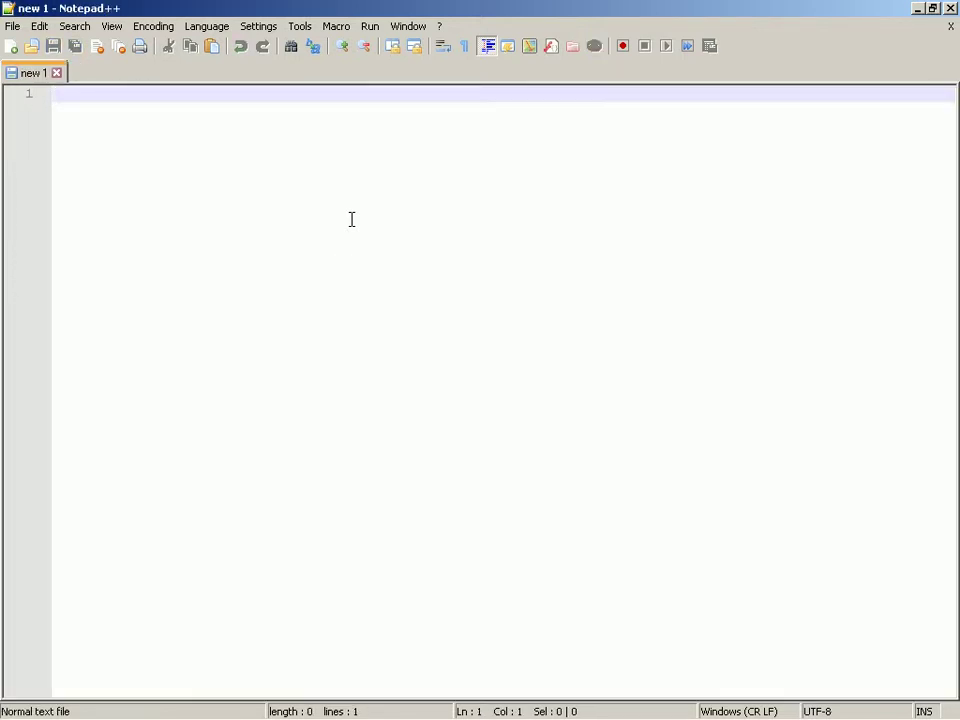
{"action": "key", "text": "alt+F4"}
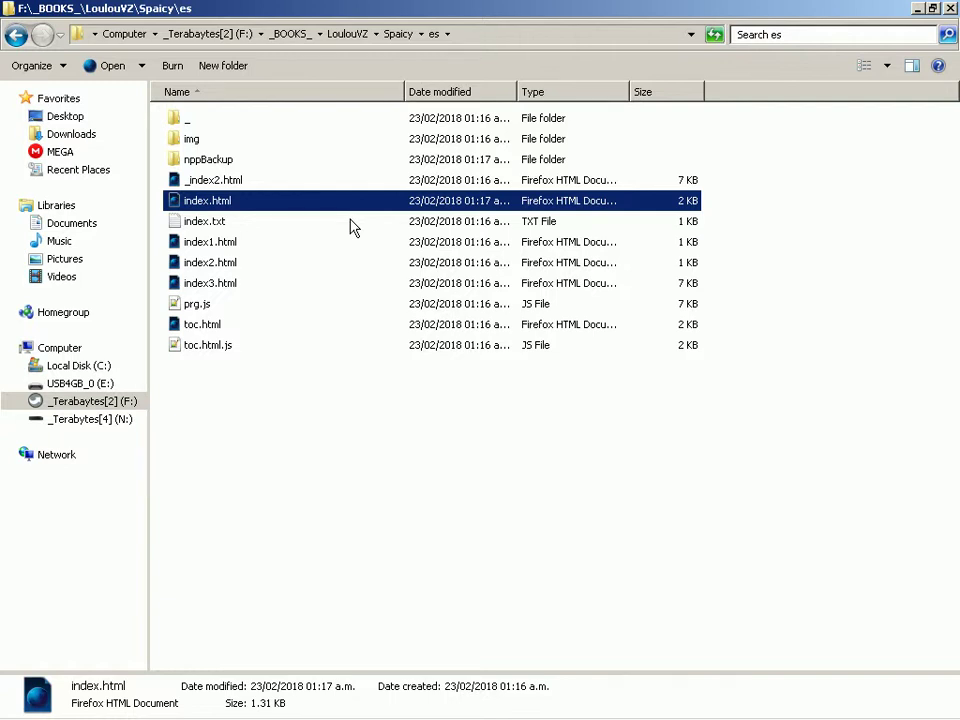
Launch index.html in its default browser and permanently delete the nppBackup folder from es
{"action": "key", "text": "Return"}
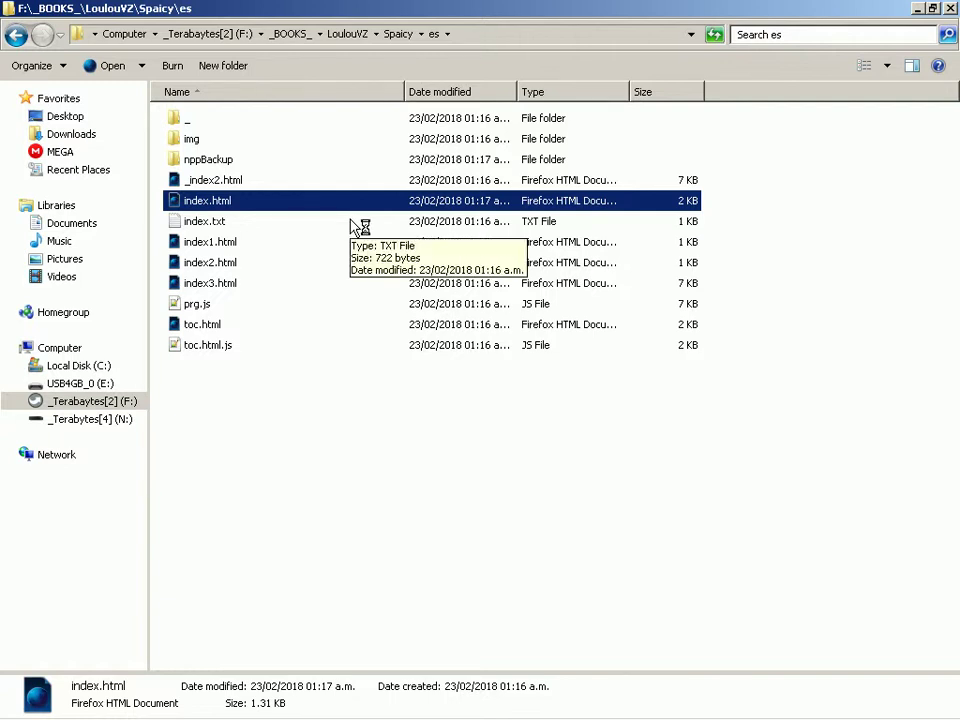
{"action": "key", "text": "Up"}
{"action": "key", "text": "Up"}
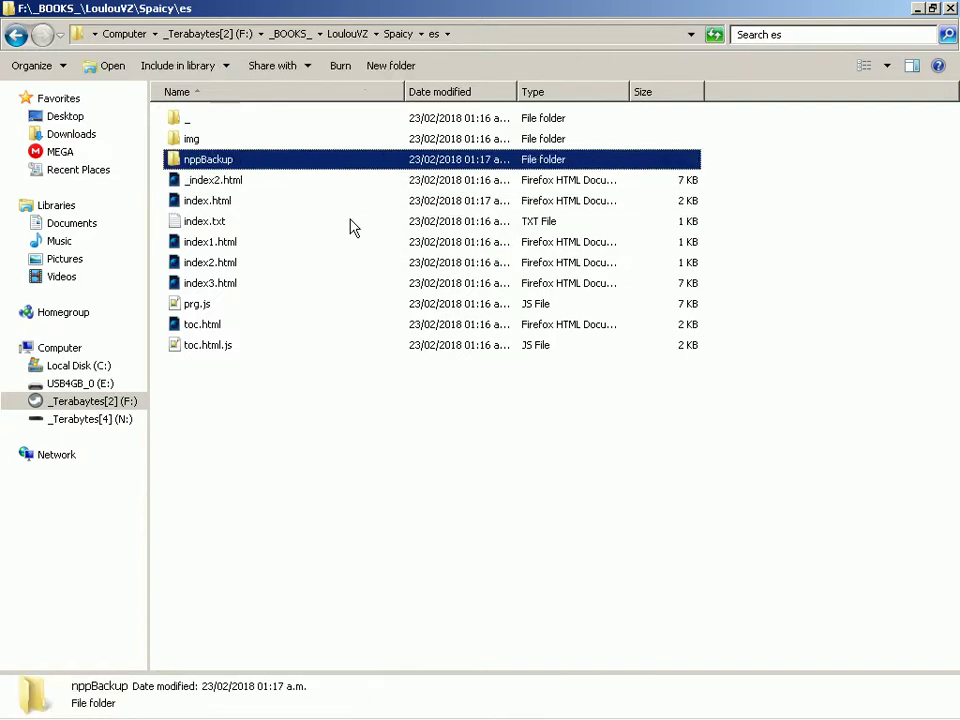
{"action": "key", "text": "shift+Delete"}
{"action": "key", "text": "Return"}
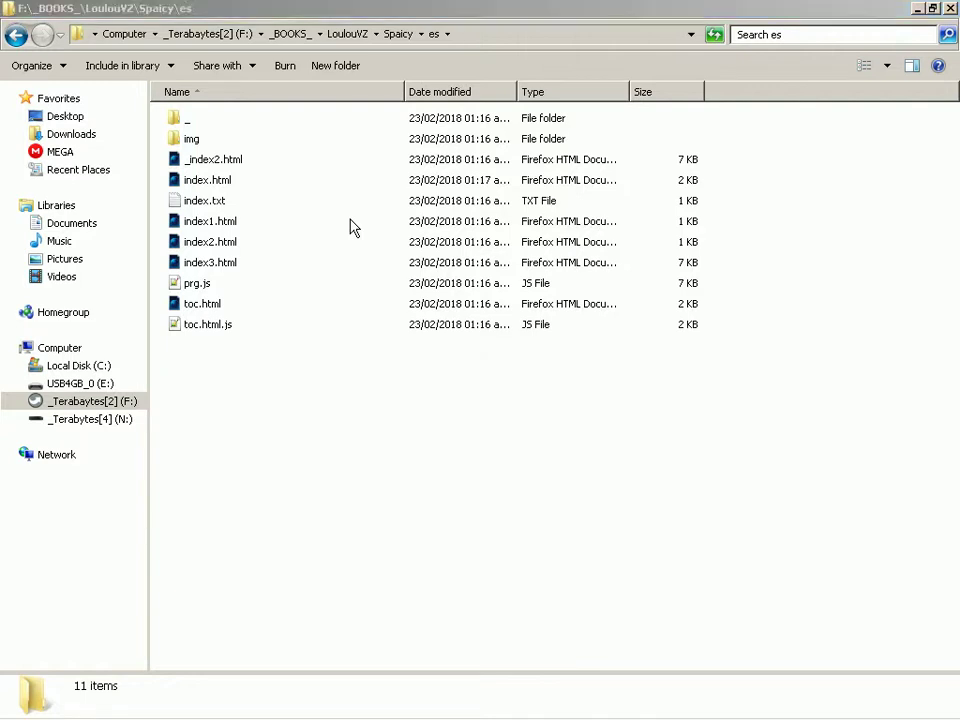
Switch to the browser window with the Spaicy es/index.html page and reload it
{"action": "key", "text": "alt+Tab"}
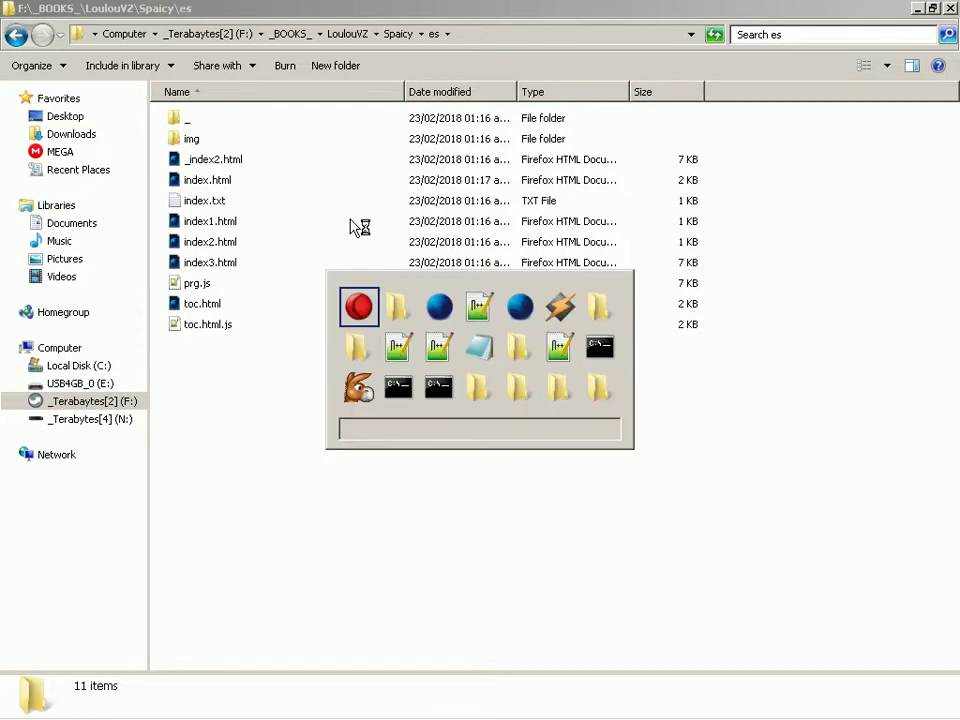
{"action": "key", "text": "alt+Tab"}
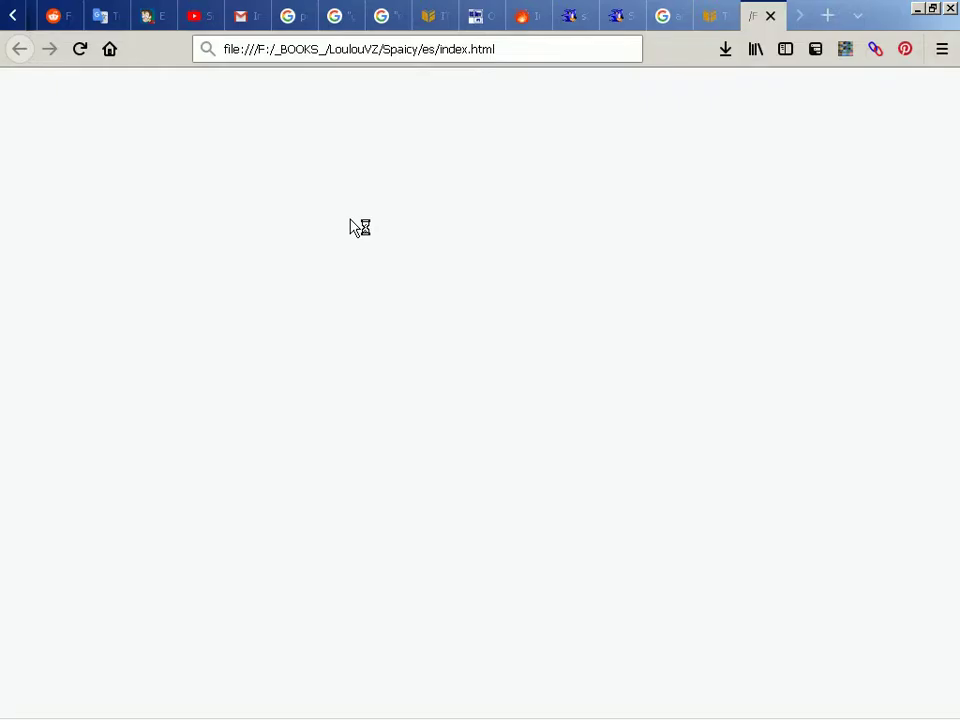
{"action": "key", "text": "alt+Tab"}
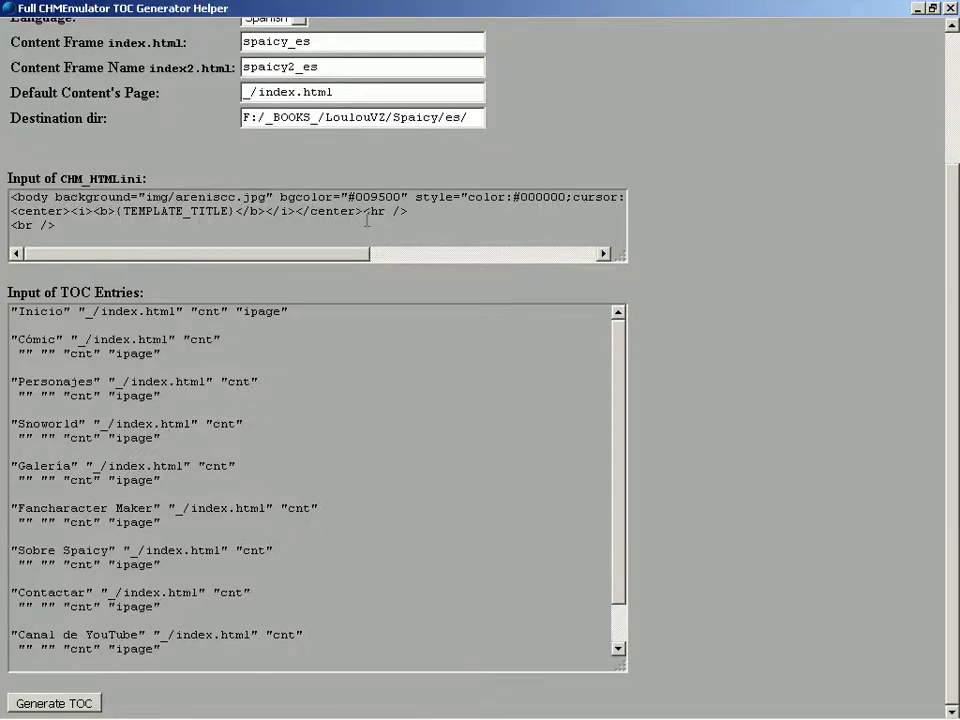
{"action": "scroll", "coordinate": [467, 223], "scroll_direction": "up", "scroll_amount": 3}
{"action": "key", "text": "alt+Tab"}
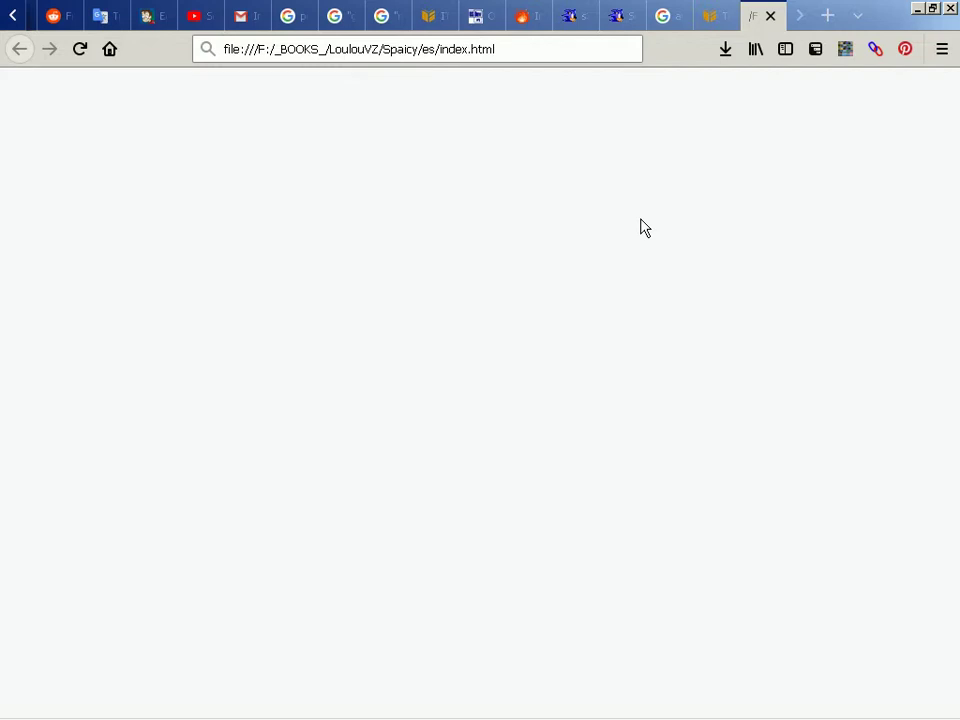
{"action": "key", "text": "F5"}
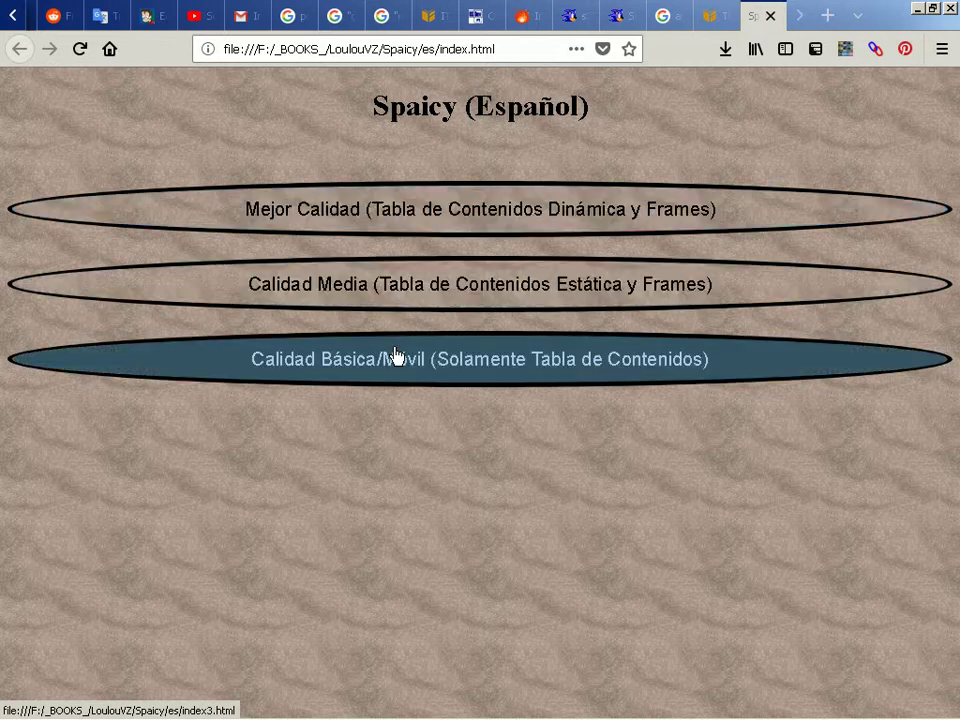
Check the Calidad Básica/Móvil, Calidad Media and Mejor Calidad versions from the start page, one after another
{"action": "left_click", "coordinate": [397, 357]}
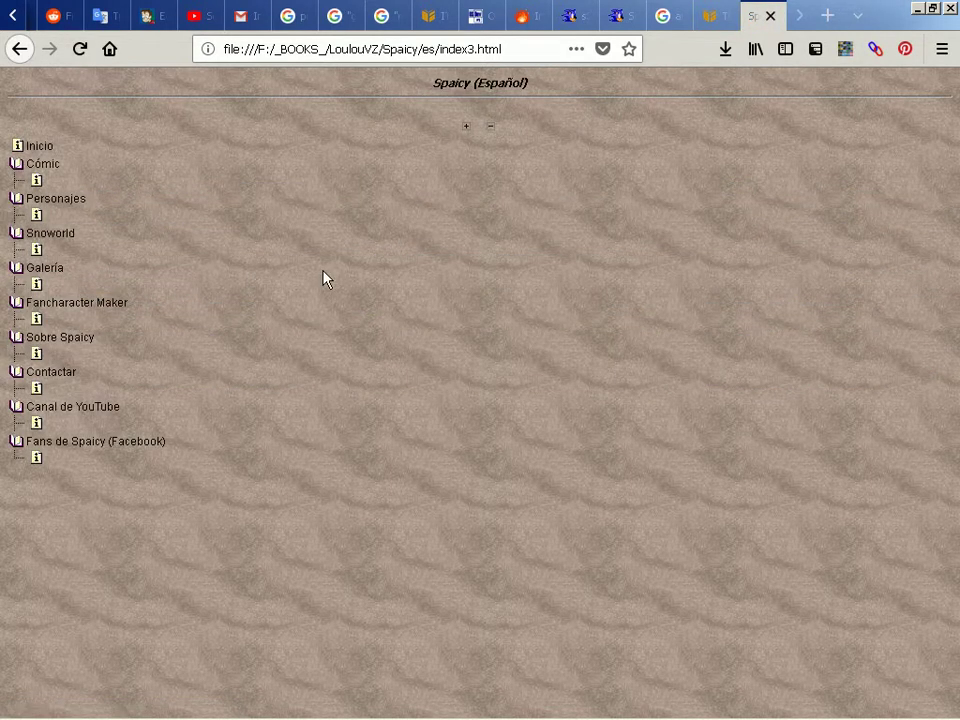
{"action": "left_click", "coordinate": [19, 49]}
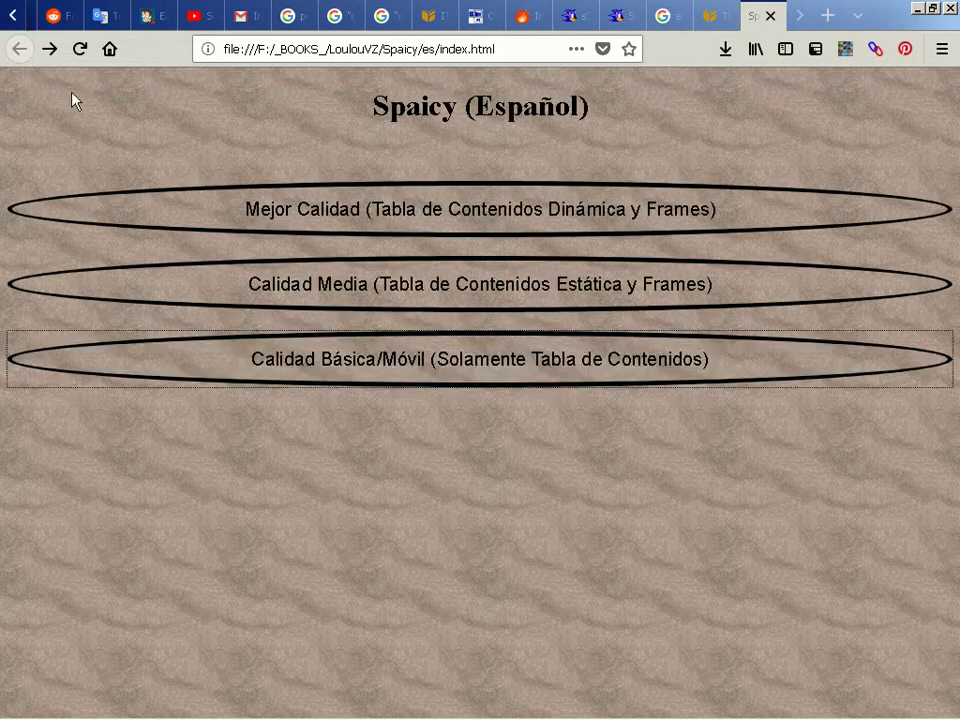
{"action": "left_click", "coordinate": [268, 300]}
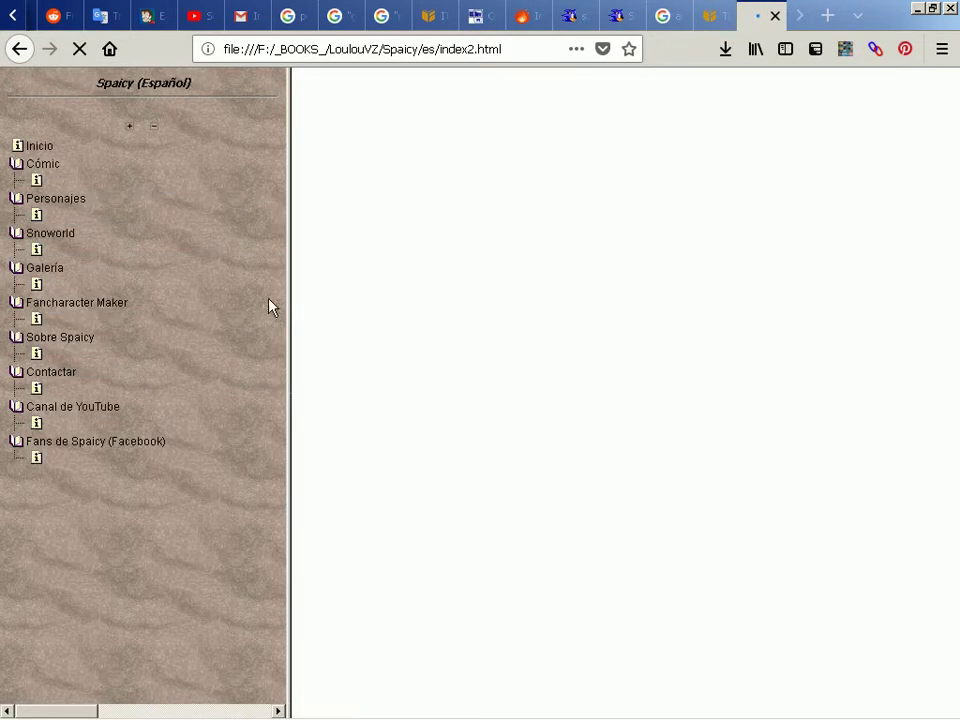
{"action": "left_click", "coordinate": [18, 50]}
{"action": "left_click", "coordinate": [216, 209]}
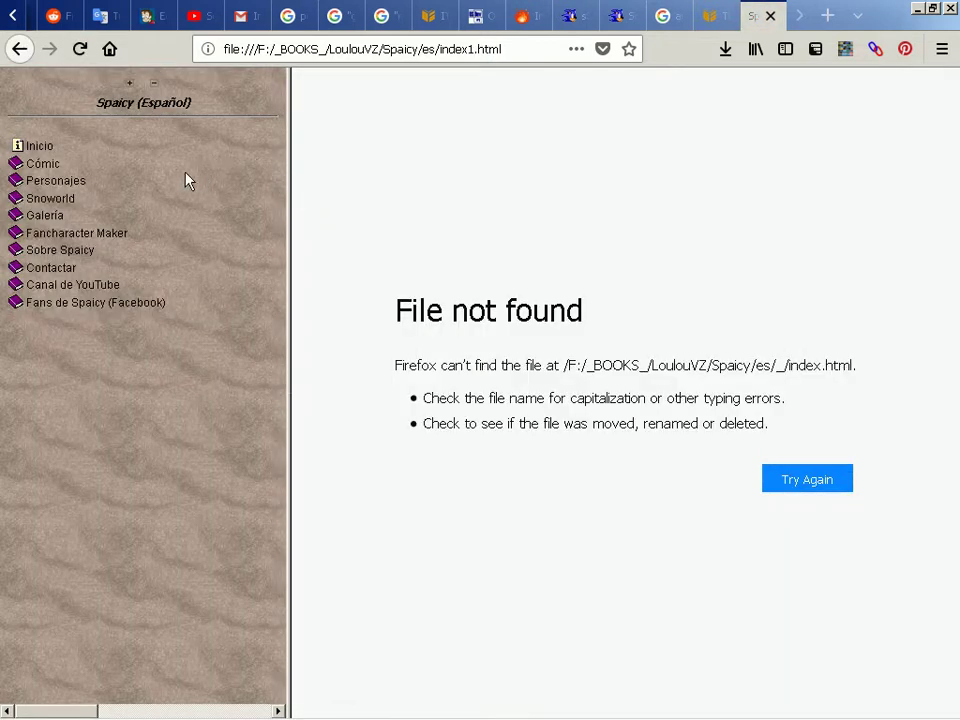
Expand Cómic, Personajes and Fans de Spaicy (Facebook) in the dynamic table of contents, and return to the start page
{"action": "left_click", "coordinate": [54, 168]}
{"action": "left_click", "coordinate": [55, 199]}
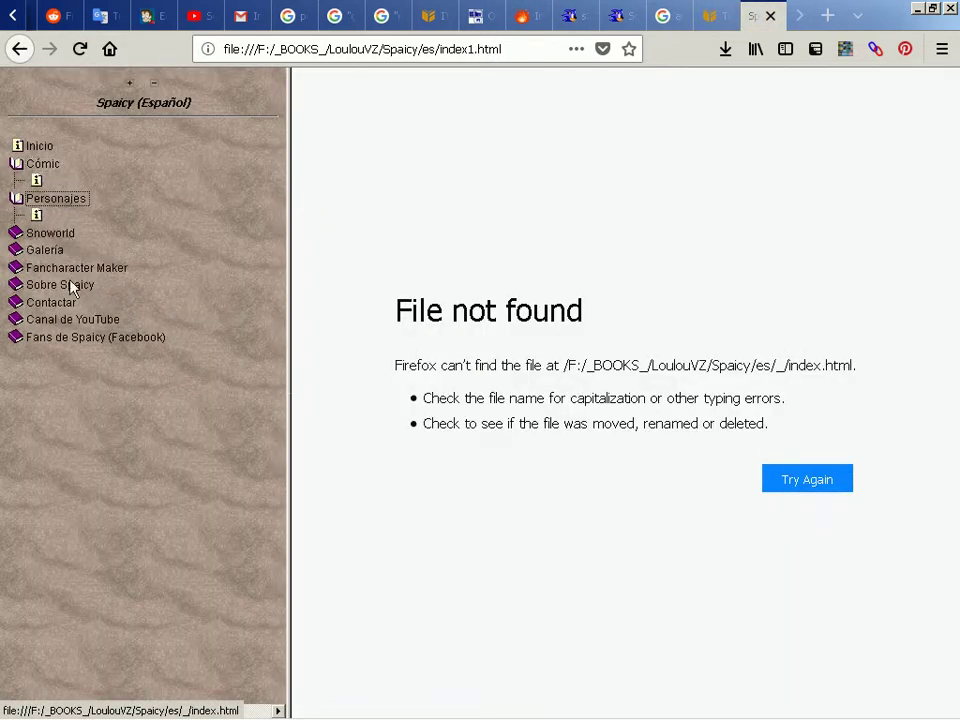
{"action": "left_click", "coordinate": [72, 336]}
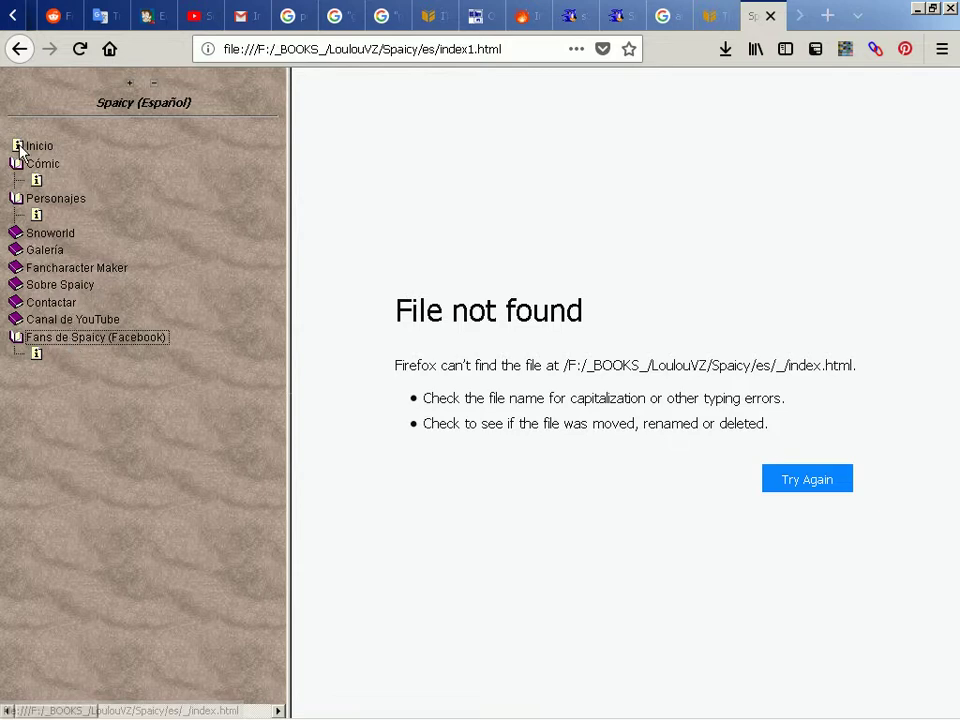
{"action": "left_click", "coordinate": [20, 50]}
{"action": "key", "text": "alt+Tab"}
{"action": "key", "text": "alt+Tab"}
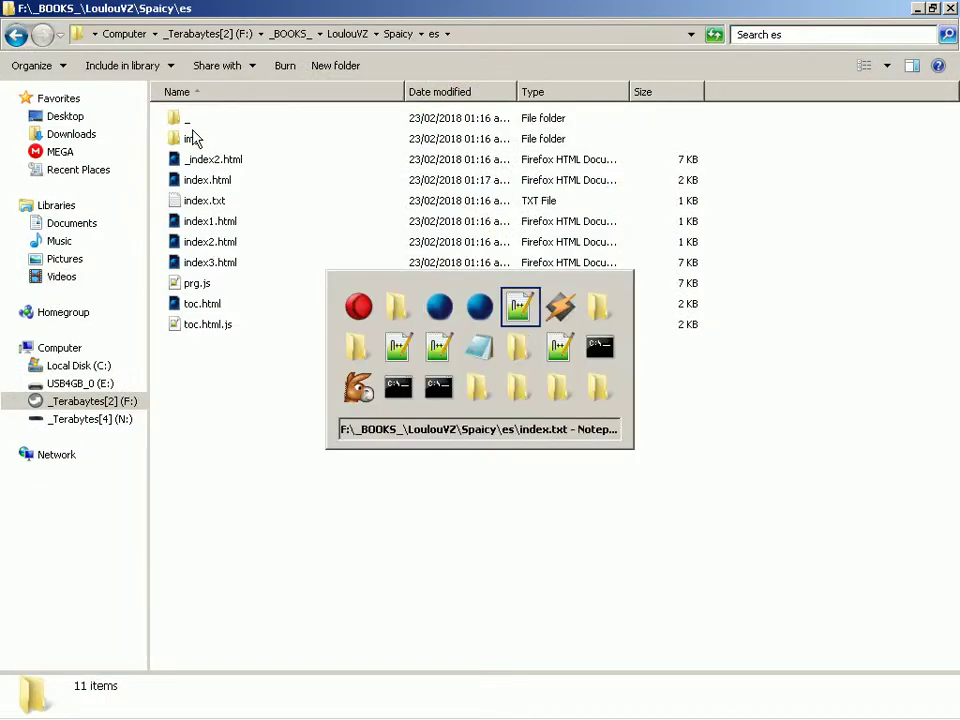
{"action": "key", "text": "Home"}
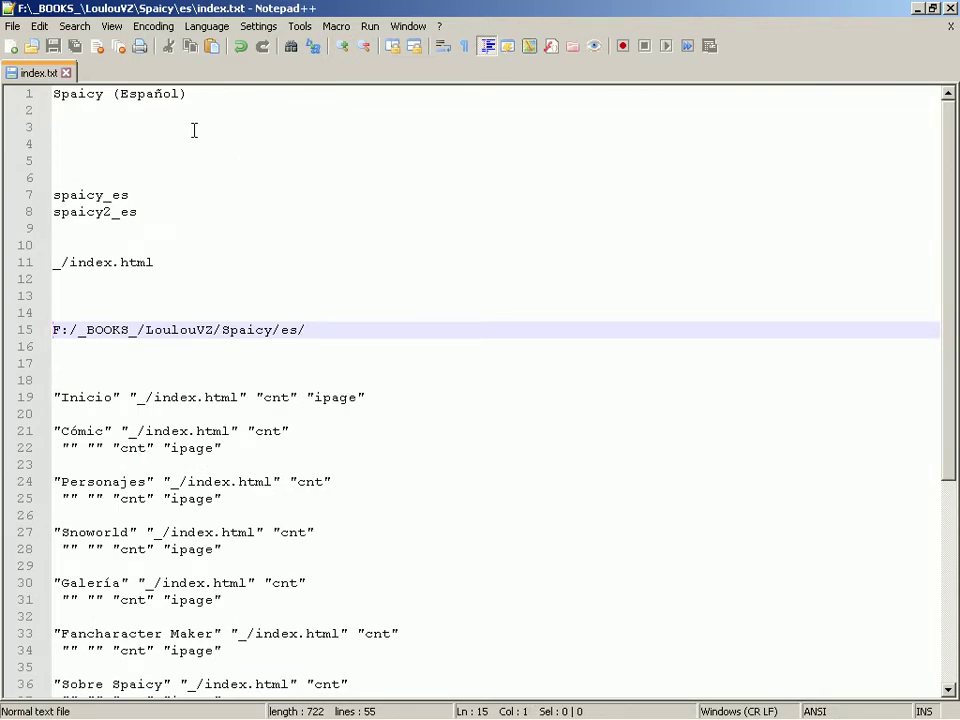
{"action": "key", "text": "alt+Tab"}
{"action": "key", "text": "alt+Tab"}
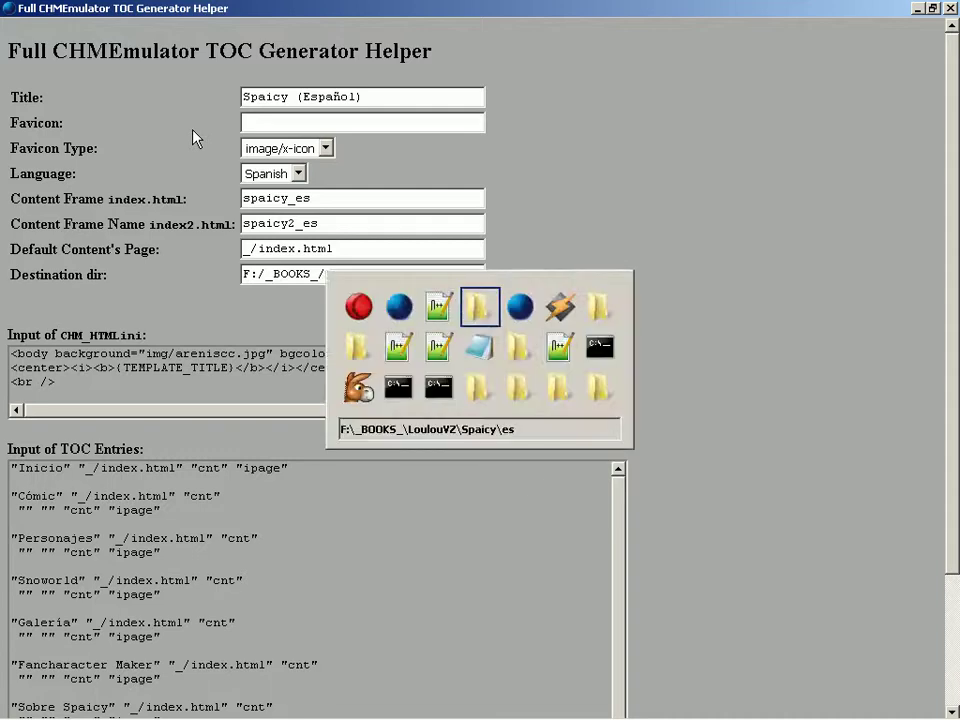
{"action": "key", "text": "alt+Tab"}
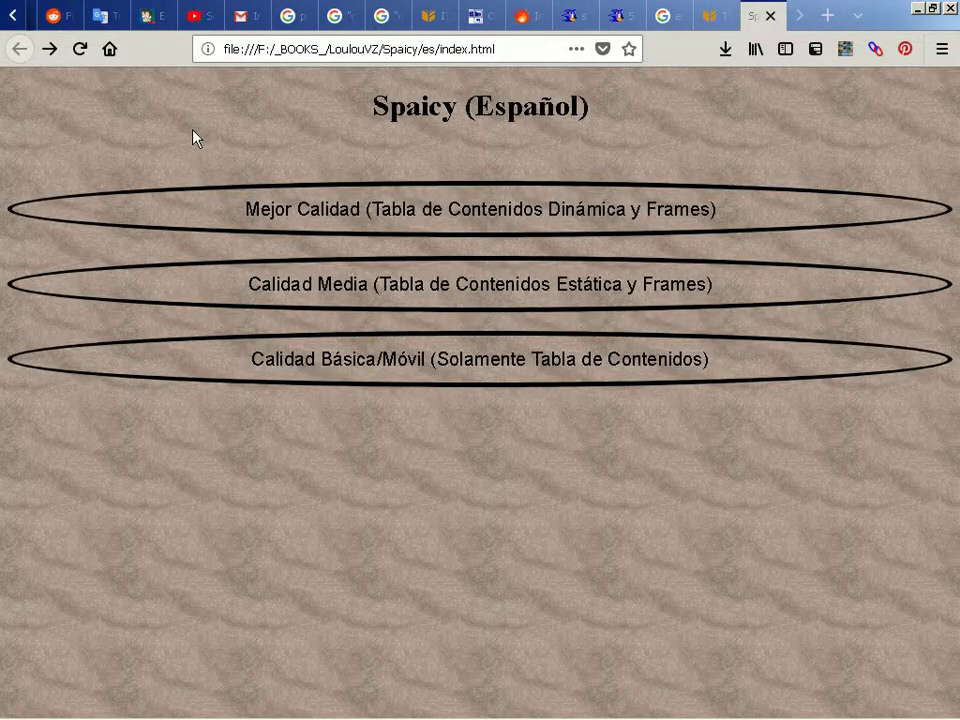
{"action": "key", "text": "alt+Tab"}
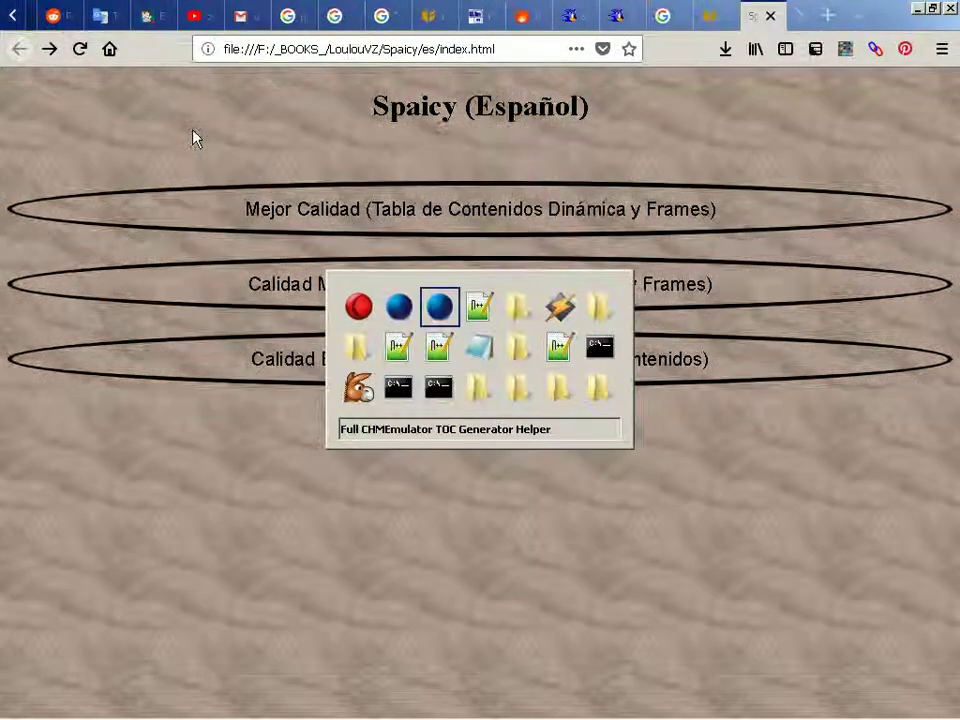
{"action": "key", "text": "alt+Tab"}
{"action": "key", "text": "alt+Tab"}
{"action": "key", "text": "alt+Tab"}
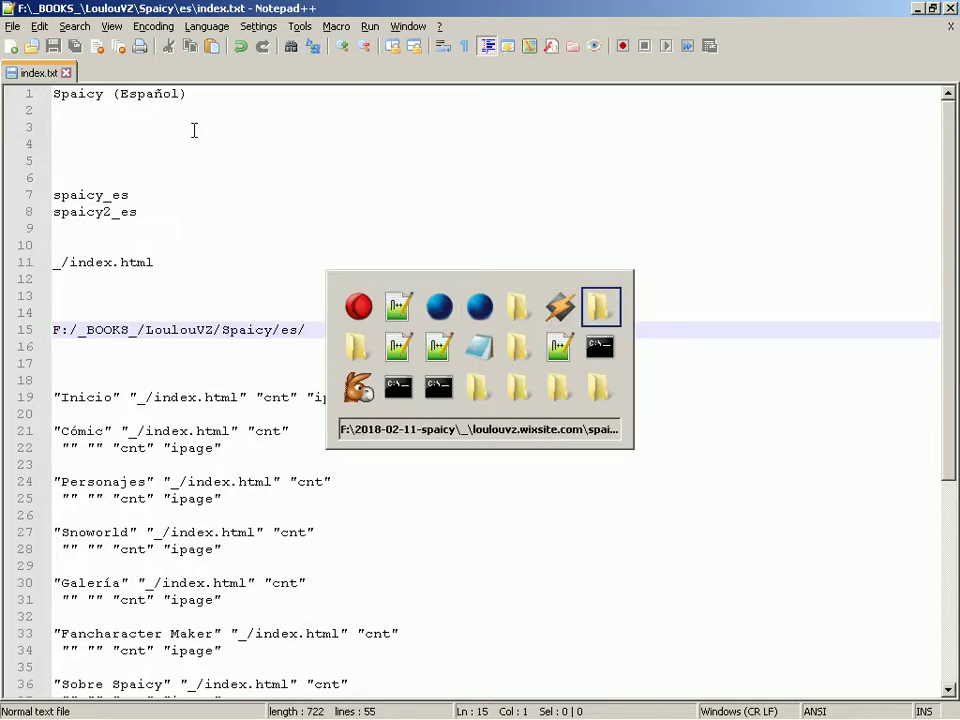
{"action": "key", "text": "alt+shift+Tab"}
{"action": "key", "text": "alt+Tab"}
{"action": "key", "text": "alt+Tab"}
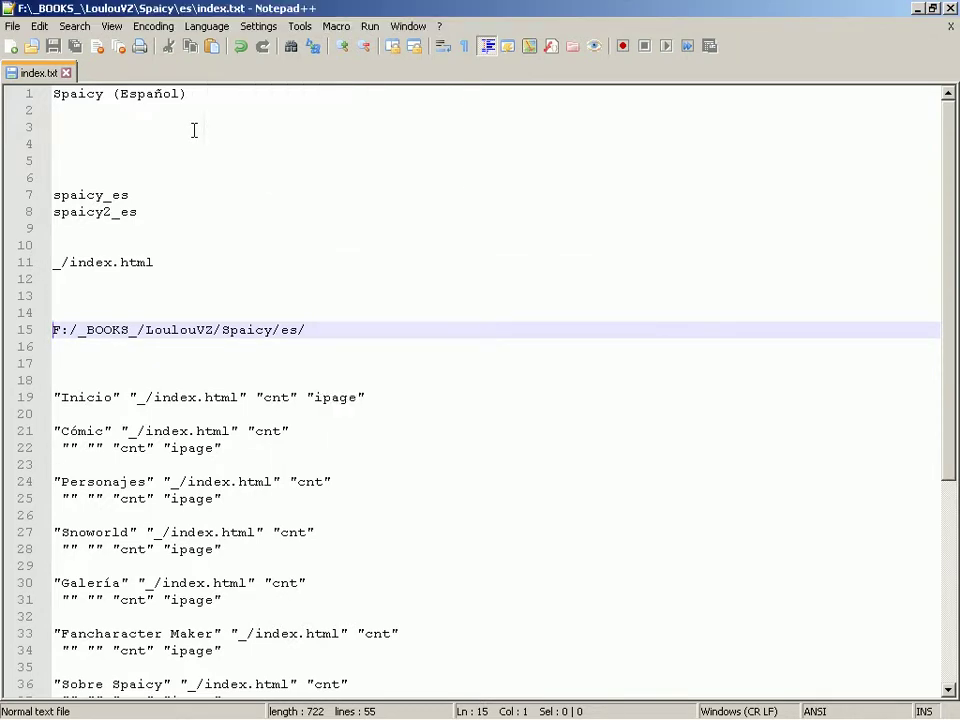
Switch to the Windows Explorer window of the folder F:\2018-02-11-spaicy\_\loulouvz.wixsite.com\spaicy
{"action": "key", "text": "alt+Tab"}
{"action": "key", "text": "alt+Tab"}
{"action": "key", "text": "alt+Tab"}
{"action": "key", "text": "alt+Tab"}
{"action": "key", "text": "alt+Tab"}
{"action": "key", "text": "alt+Tab"}
{"action": "key", "text": "alt+Tab"}
{"action": "key", "text": "alt+Tab"}
{"action": "key", "text": "alt+Tab"}
{"action": "key", "text": "alt+Tab"}
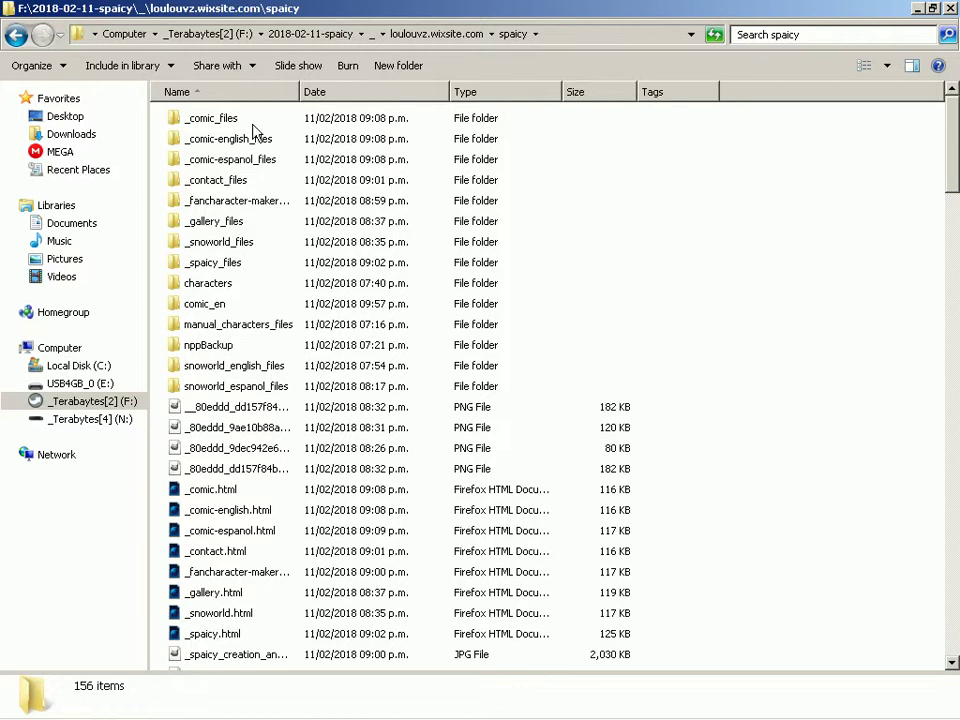
Look through the source comic_en\0 folder and its small subfolder of comic images, and return to comic_en
{"action": "left_click", "coordinate": [208, 311]}
{"action": "key", "text": "Return"}
{"action": "key", "text": "Down"}
{"action": "key", "text": "Return"}
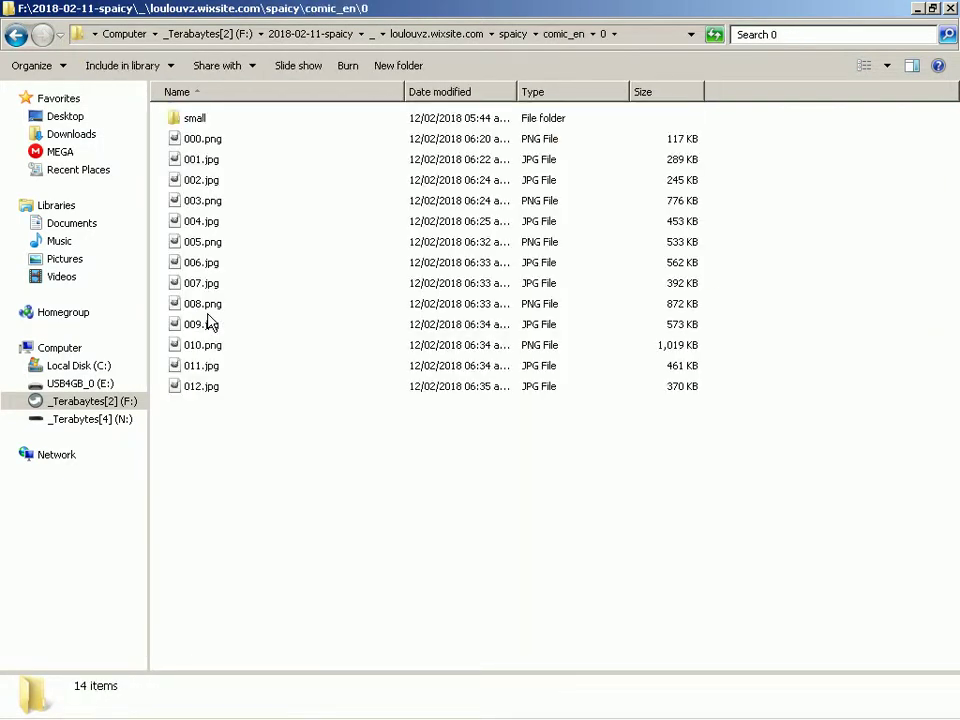
{"action": "key", "text": "Down"}
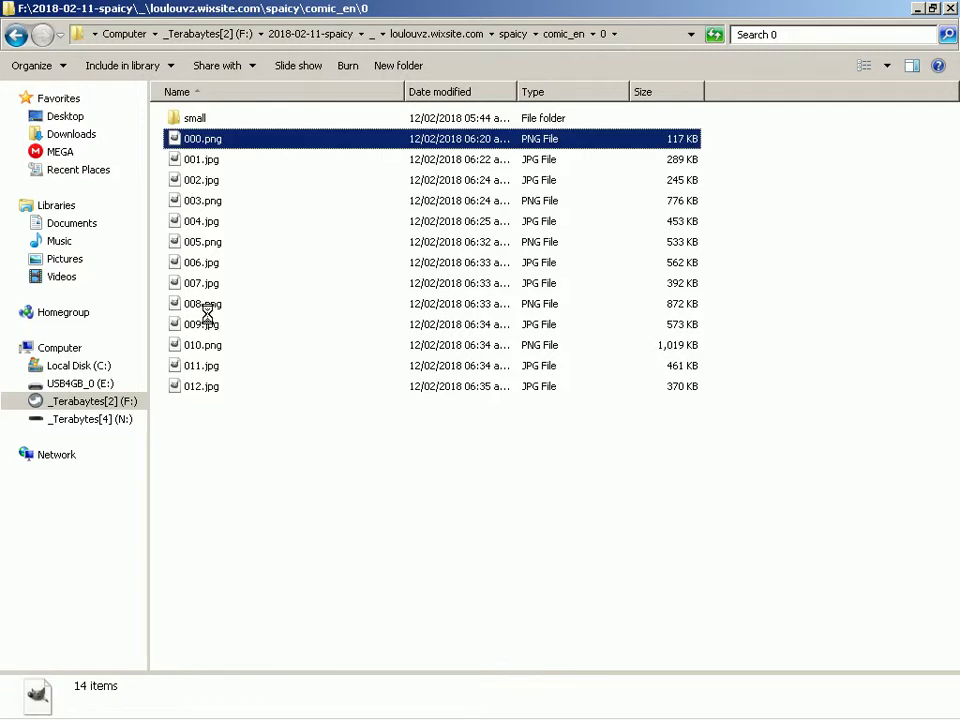
{"action": "key", "text": "Up"}
{"action": "key", "text": "Return"}
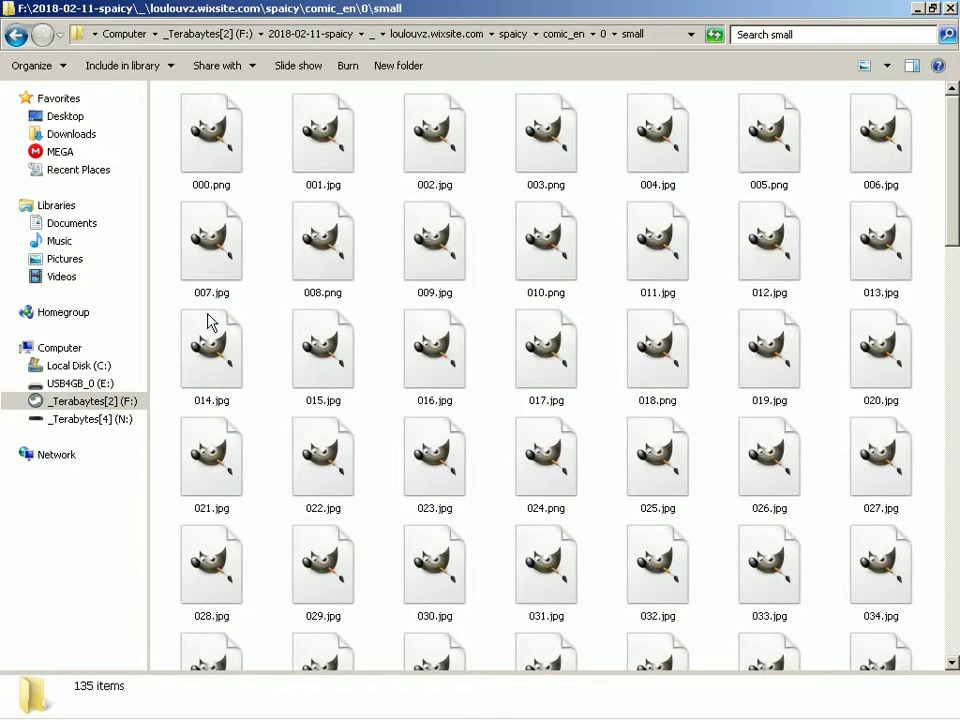
{"action": "key", "text": "End"}
{"action": "key", "text": "Home"}
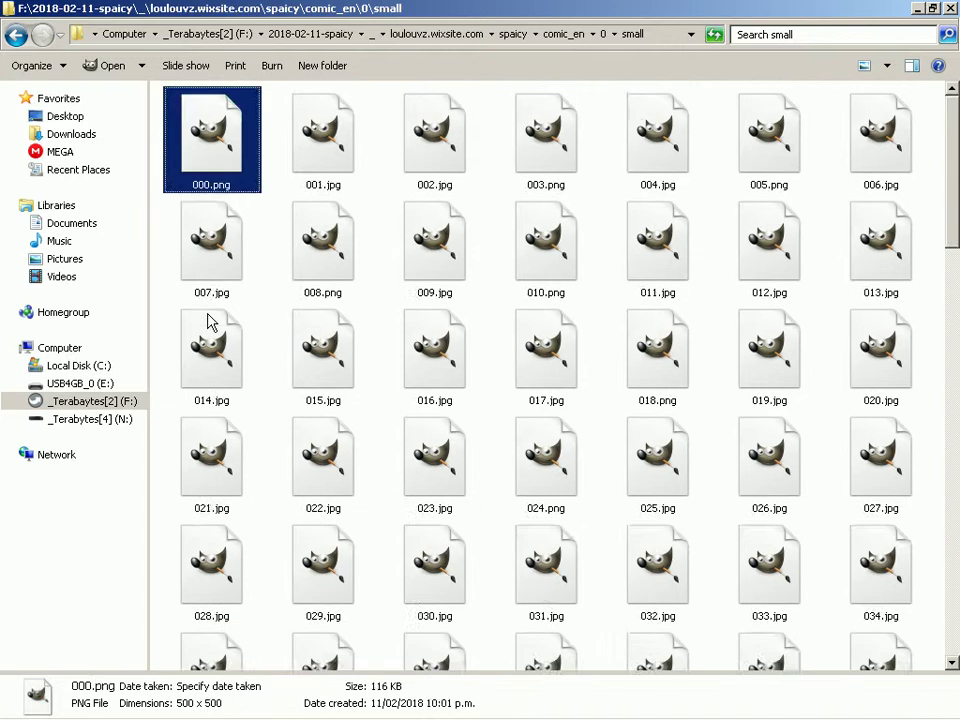
{"action": "key", "text": "BackSpace"}
{"action": "key", "text": "BackSpace"}
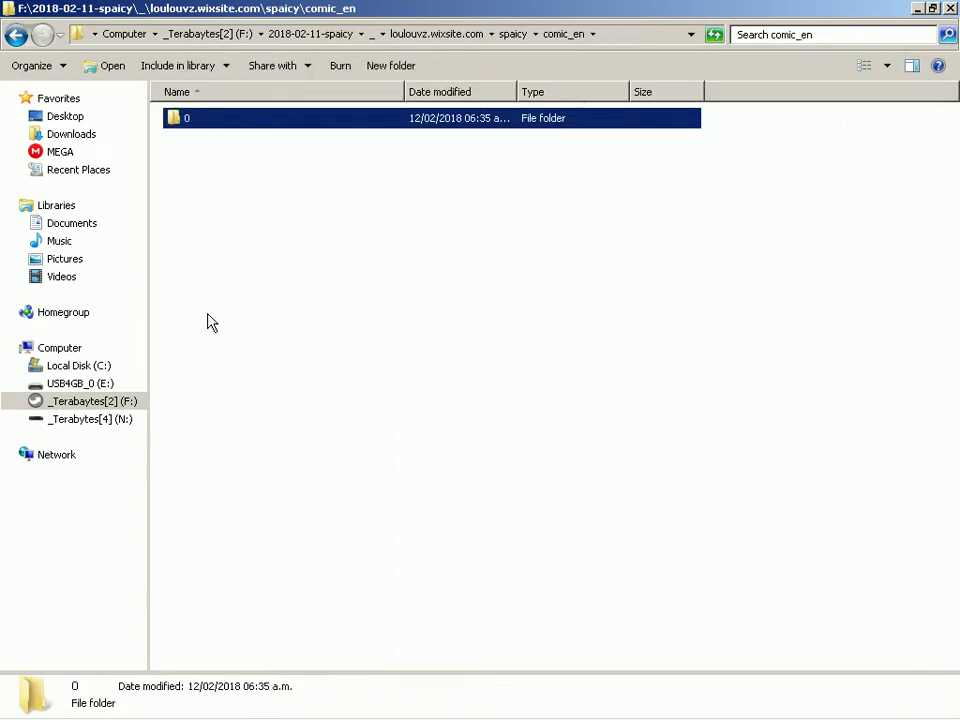
Switch to the F:\_BOOKS_\LoulouVZ\Spaicy\es window and create a folder named comic inside its _ subfolder
{"action": "key", "text": "alt+Tab"}
{"action": "key", "text": "Escape"}
{"action": "key", "text": "alt+Tab"}
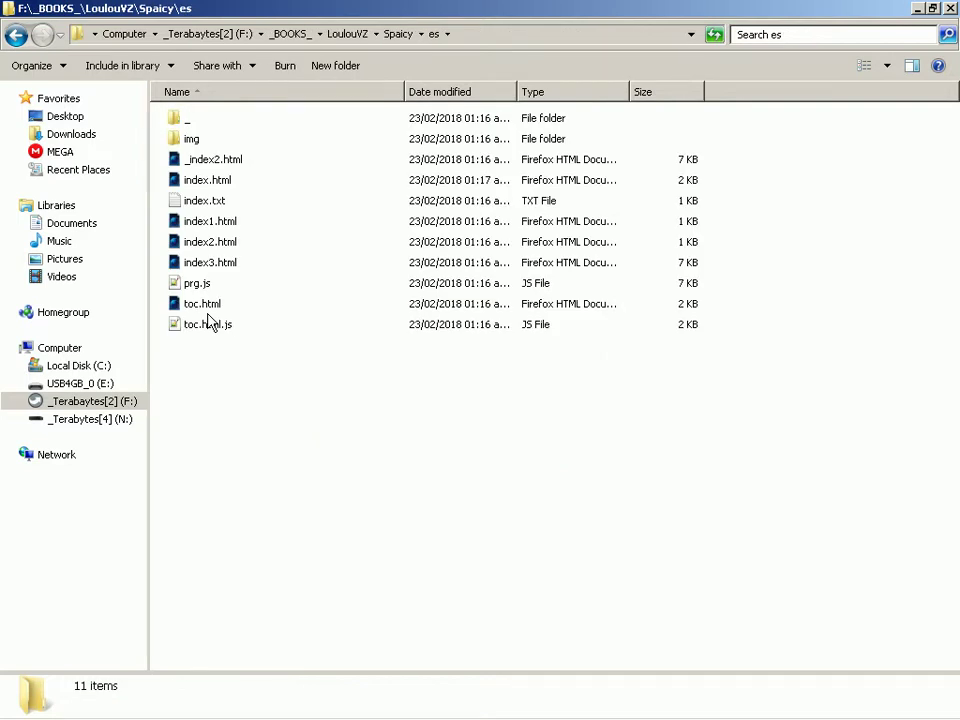
{"action": "key", "text": "space"}
{"action": "key", "text": "Home"}
{"action": "key", "text": "Return"}
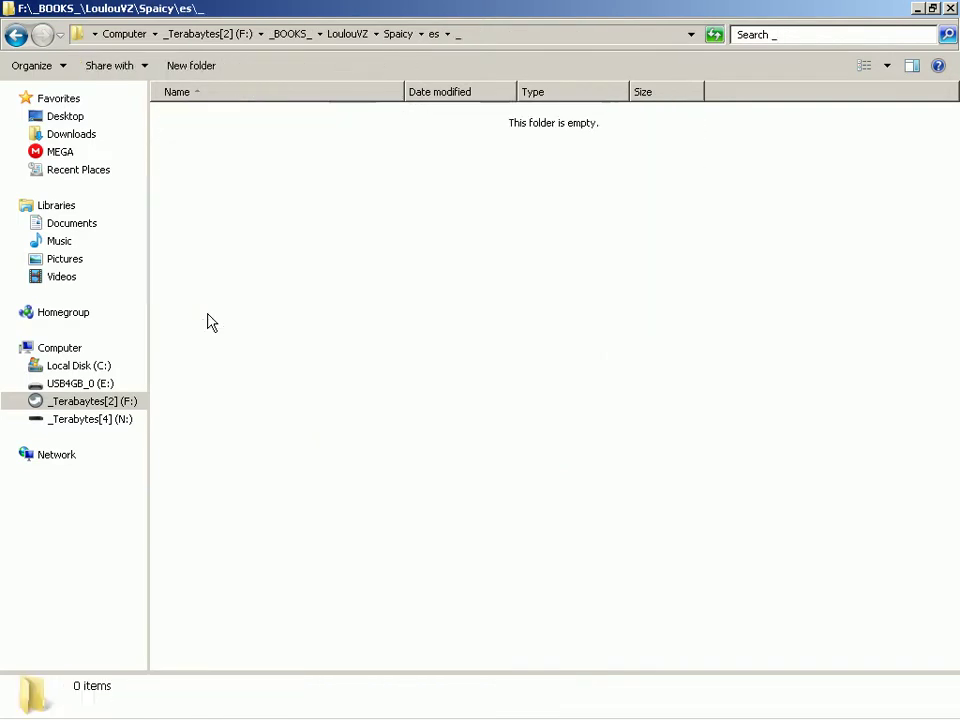
{"action": "key", "text": "shift+F10"}
{"action": "key", "text": "w"}
{"action": "key", "text": "Return"}
{"action": "type", "text": "comic"}
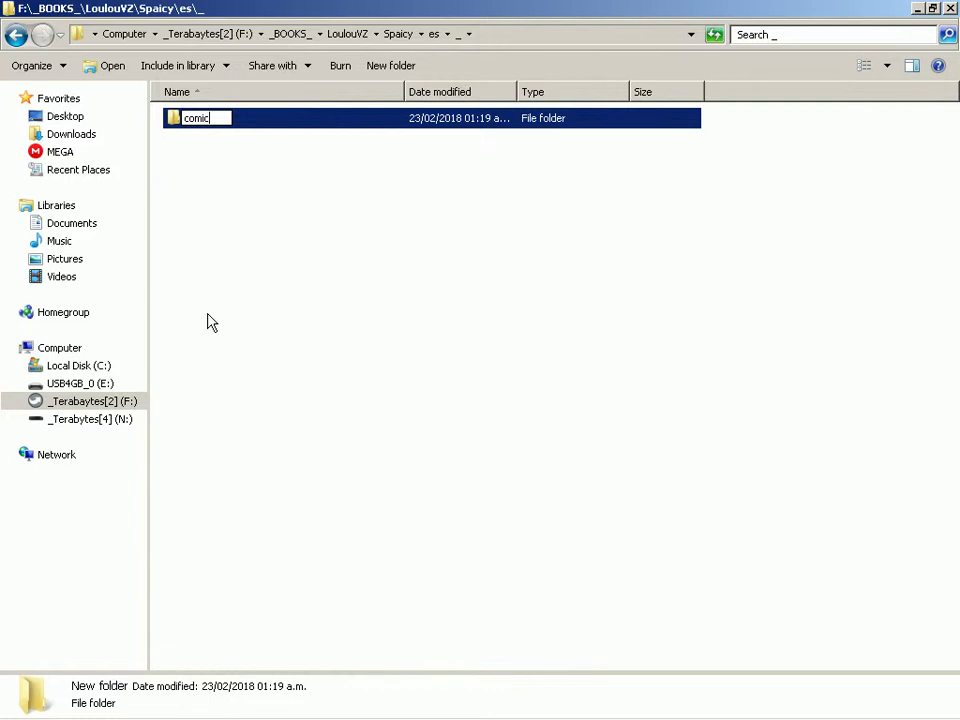
{"action": "key", "text": "Return"}
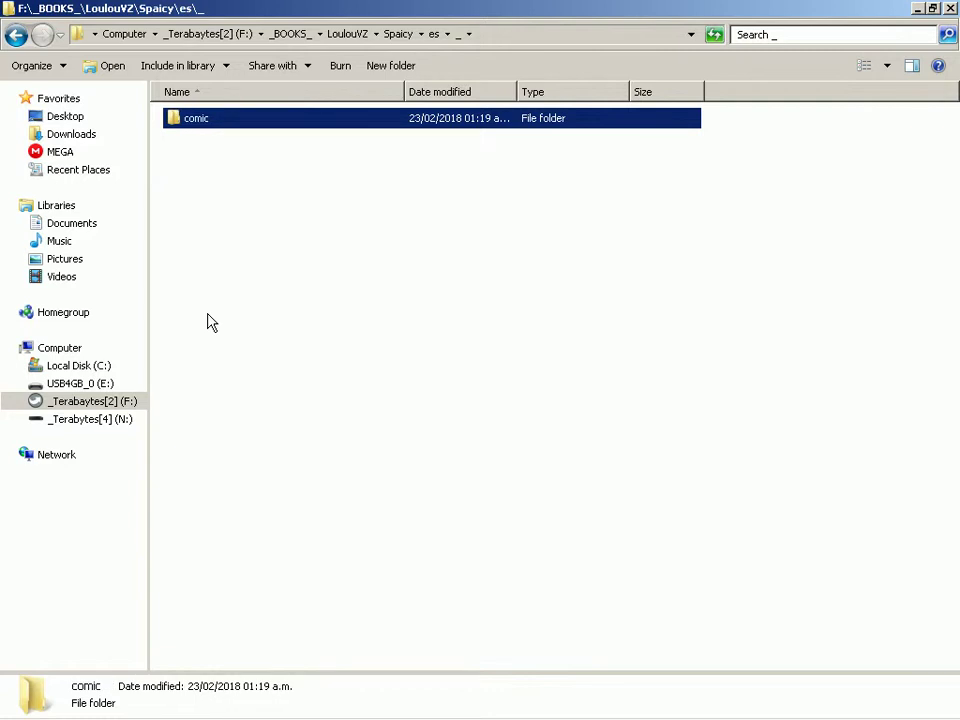
Create an img folder inside the comic folder and open it
{"action": "key", "text": "Return"}
{"action": "key", "text": "shift+F10"}
{"action": "key", "text": "w"}
{"action": "key", "text": "Return"}
{"action": "type", "text": "img"}
{"action": "key", "text": "Return"}
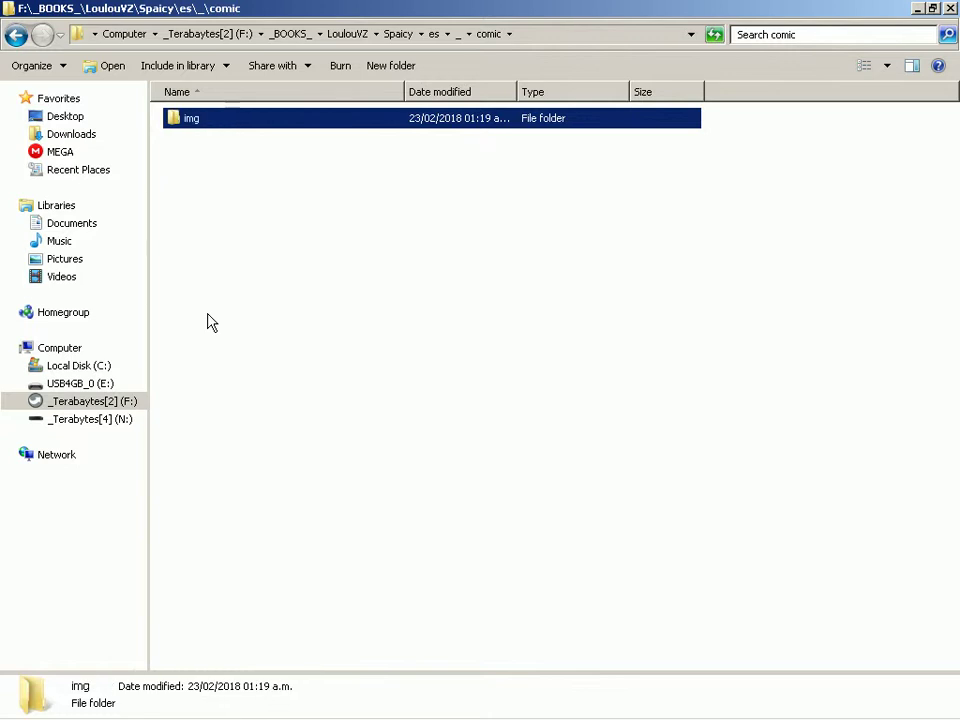
{"action": "key", "text": "Return"}
{"action": "key", "text": "alt+Tab"}
{"action": "key", "text": "alt+Tab"}
{"action": "key", "text": "alt+Tab"}
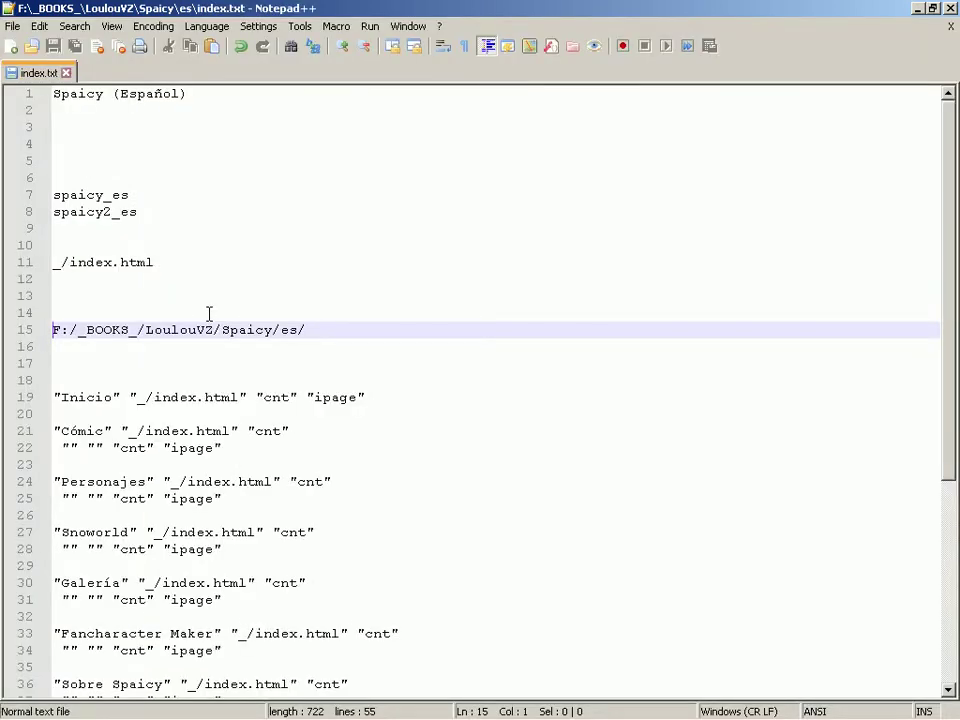
{"action": "key", "text": "alt+Tab"}
{"action": "key", "text": "alt+Tab"}
{"action": "key", "text": "alt+Tab"}
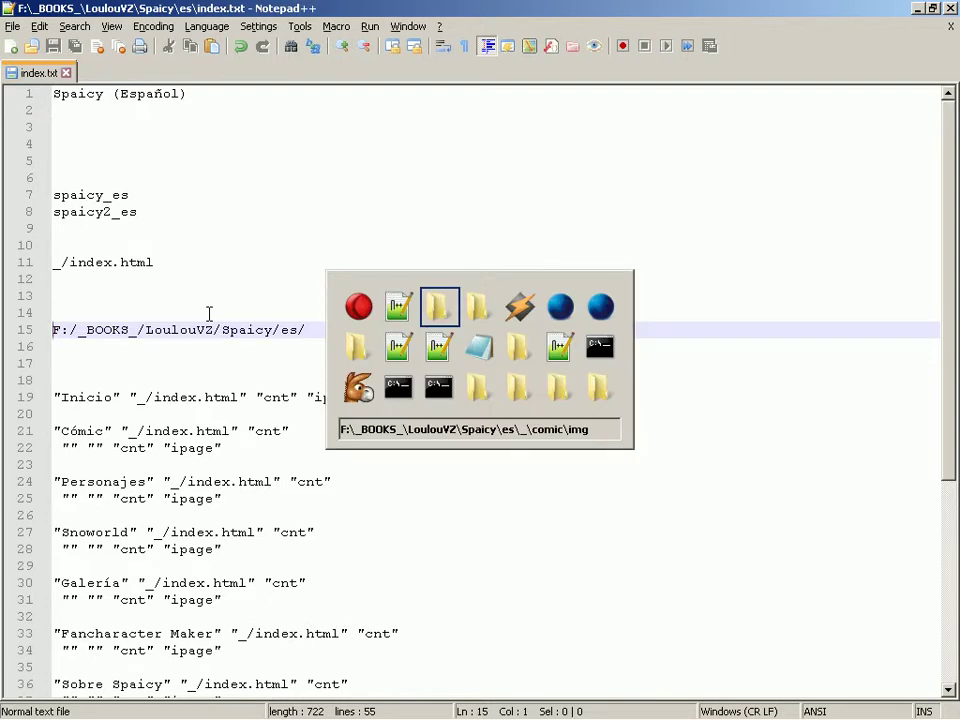
{"action": "key", "text": "alt+Tab"}
{"action": "key", "text": "alt+Tab"}
{"action": "key", "text": "alt+Tab"}
{"action": "key", "text": "alt+Tab"}
{"action": "key", "text": "alt+Tab"}
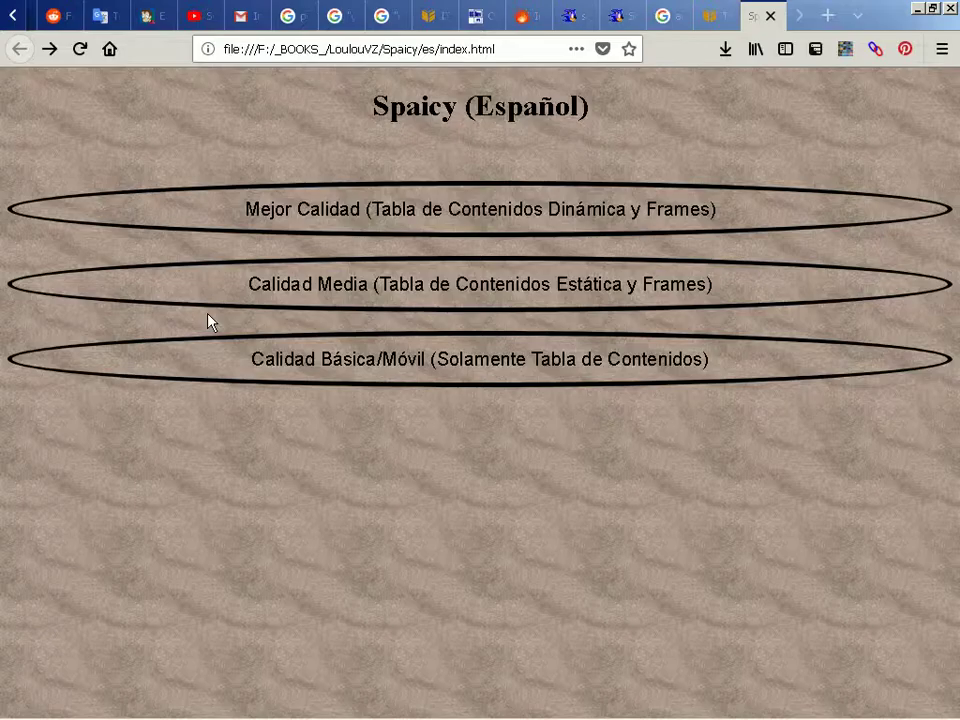
{"action": "key", "text": "alt+Tab"}
{"action": "key", "text": "alt+Tab"}
{"action": "key", "text": "alt+Tab"}
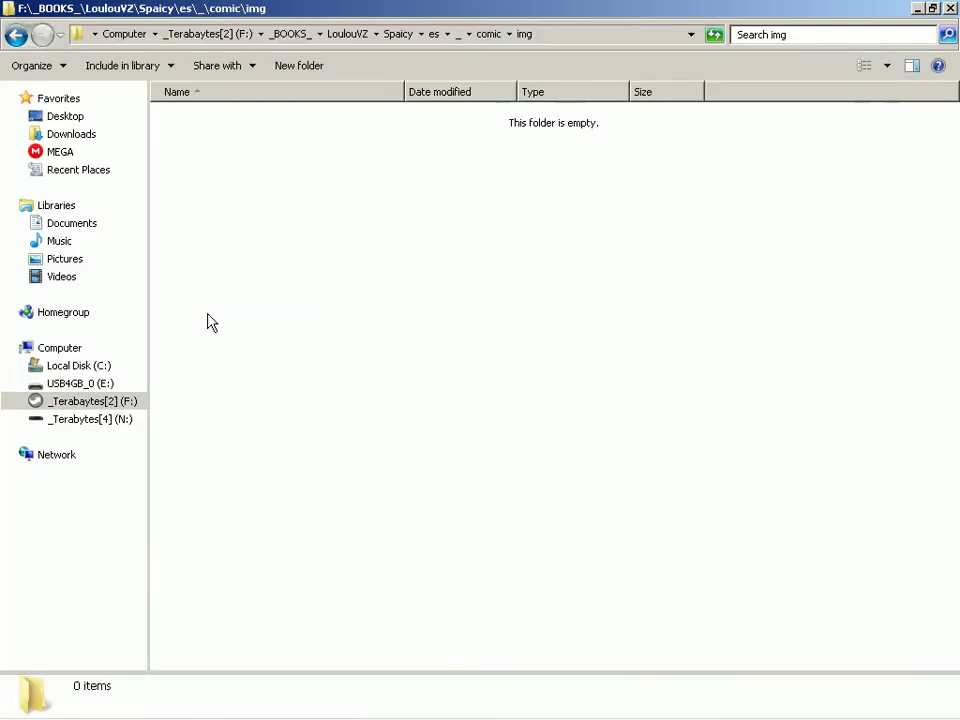
{"action": "key", "text": "alt+Tab"}
{"action": "key", "text": "alt+Tab"}
{"action": "key", "text": "alt+Tab"}
{"action": "key", "text": "alt+Tab"}
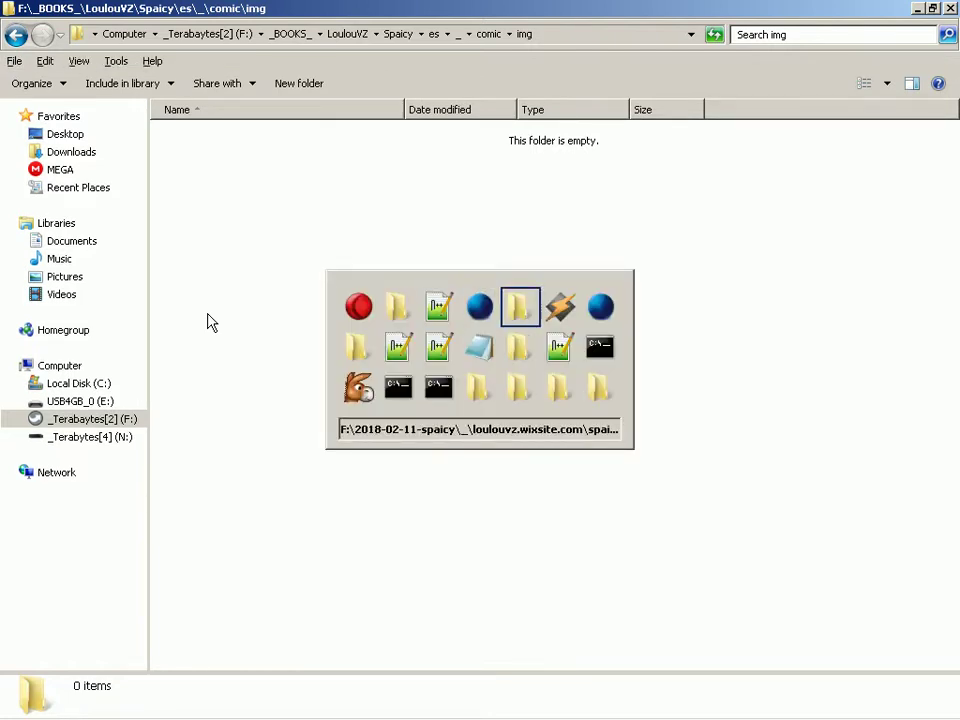
{"action": "key", "text": "alt+Tab"}
{"action": "key", "text": "alt+Tab"}
{"action": "key", "text": "alt+Tab"}
{"action": "key", "text": "alt+Tab"}
{"action": "key", "text": "alt+Tab"}
{"action": "key", "text": "alt+Tab"}
{"action": "key", "text": "alt+Tab"}
{"action": "key", "text": "alt+Tab"}
{"action": "key", "text": "alt+Tab"}
{"action": "key", "text": "alt+Tab"}
{"action": "key", "text": "alt+Tab"}
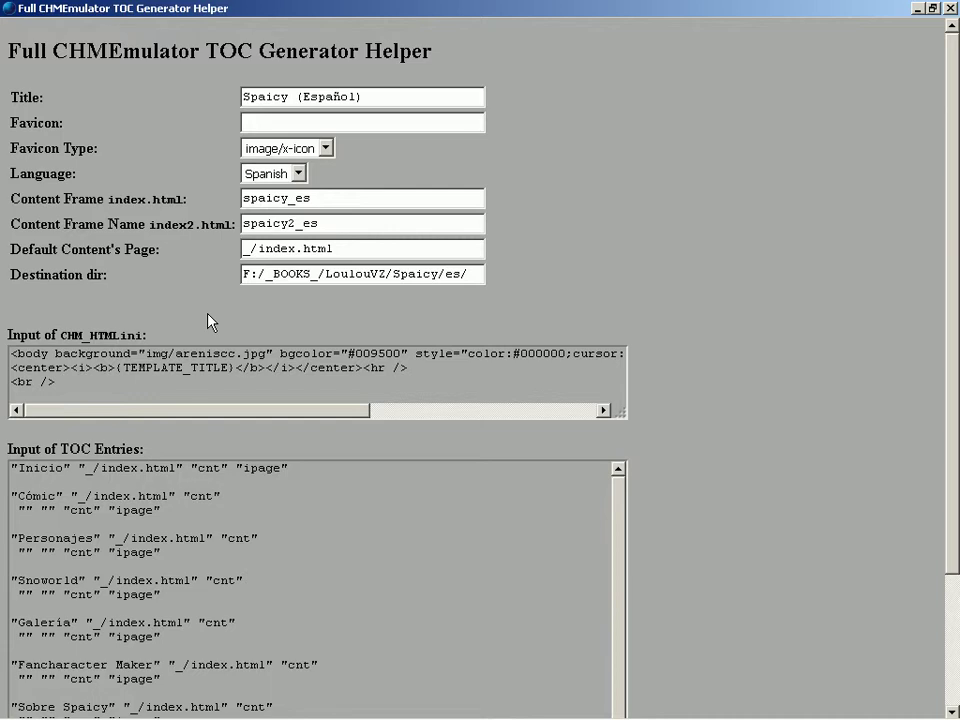
{"action": "key", "text": "alt+Tab"}
{"action": "key", "text": "alt+Tab"}
{"action": "key", "text": "alt+Tab"}
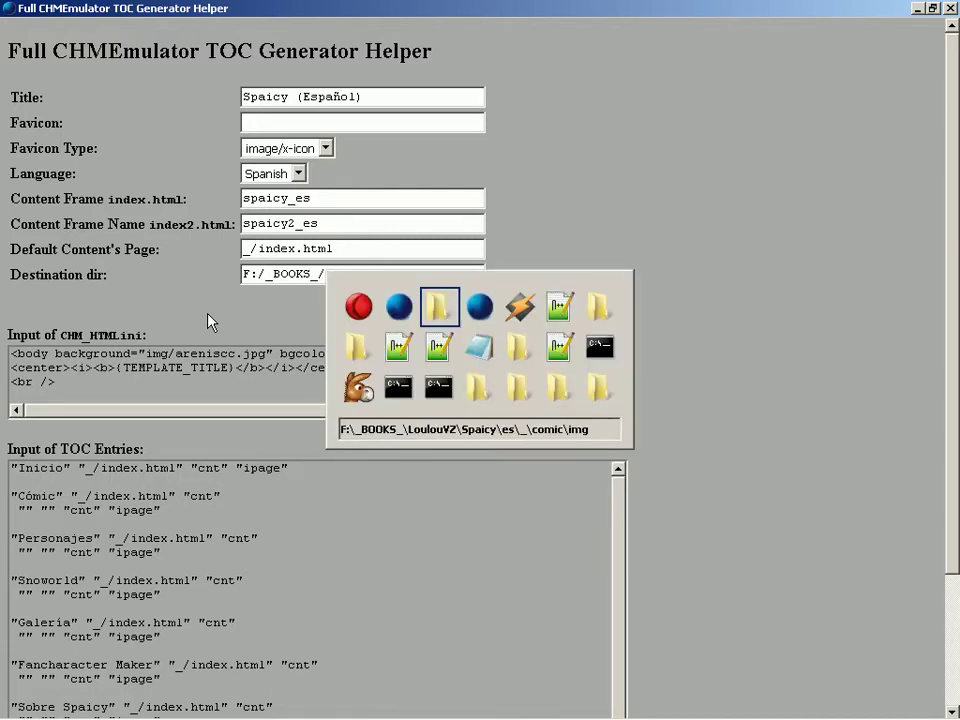
{"action": "key", "text": "alt+Tab"}
{"action": "key", "text": "alt+Tab"}
{"action": "key", "text": "alt+Tab"}
{"action": "key", "text": "alt+Tab"}
{"action": "key", "text": "alt+Tab"}
{"action": "key", "text": "alt+Tab"}
{"action": "key", "text": "alt+Tab"}
{"action": "key", "text": "alt+Tab"}
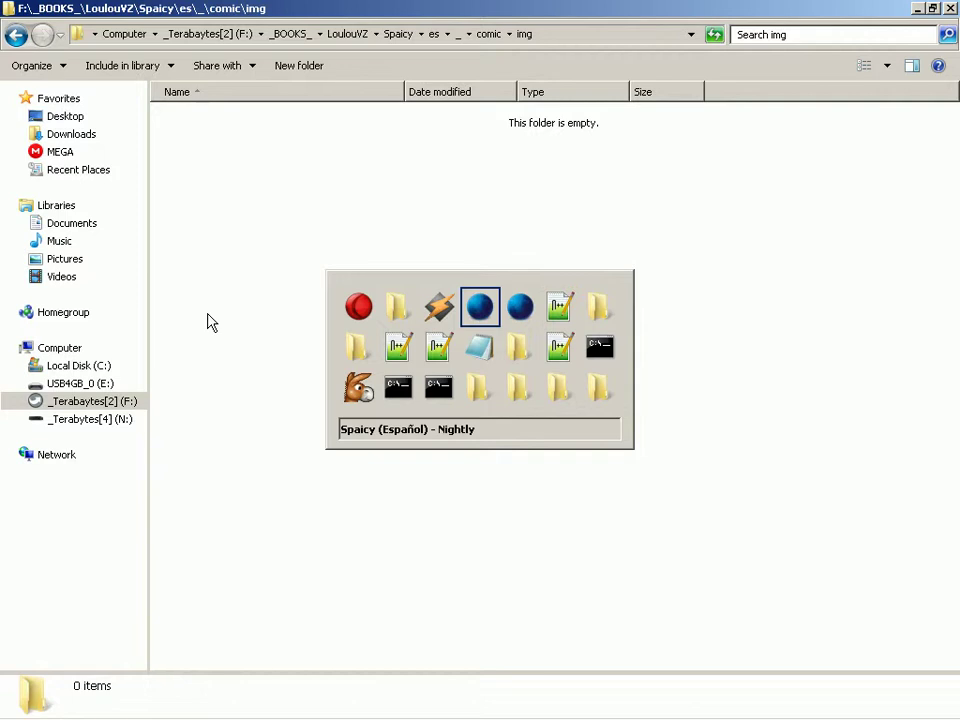
{"action": "key", "text": "alt+Tab"}
{"action": "key", "text": "alt+Tab"}
{"action": "key", "text": "alt+Tab"}
{"action": "key", "text": "alt+Tab"}
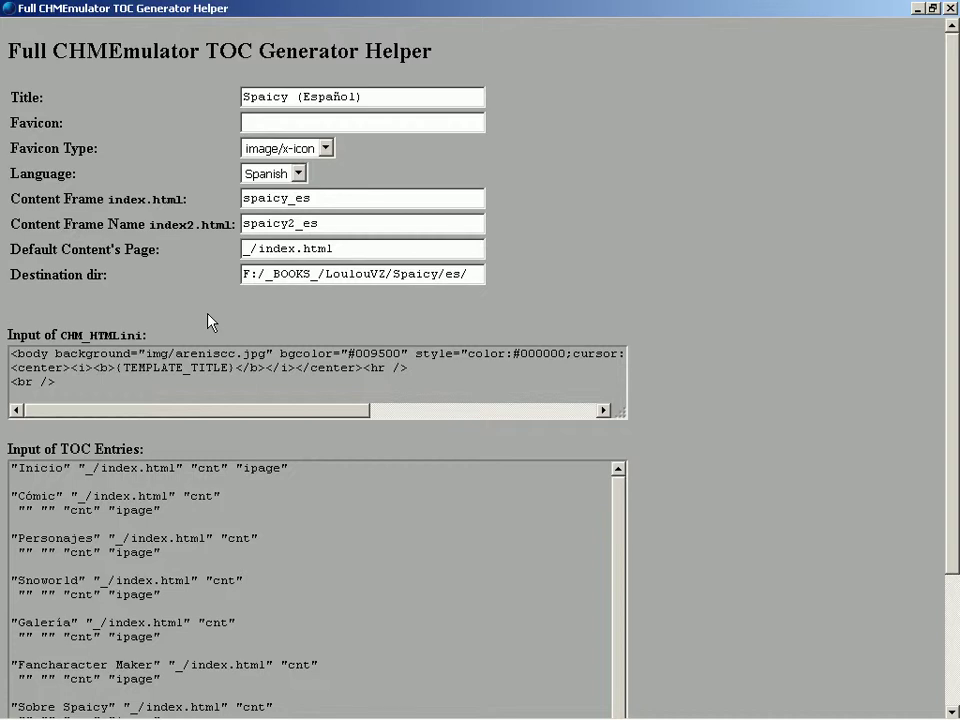
{"action": "key", "text": "alt+Tab"}
{"action": "key", "text": "alt+Tab"}
{"action": "key", "text": "alt+Tab"}
{"action": "key", "text": "alt+Tab"}
{"action": "key", "text": "alt+Tab"}
{"action": "key", "text": "alt+Tab"}
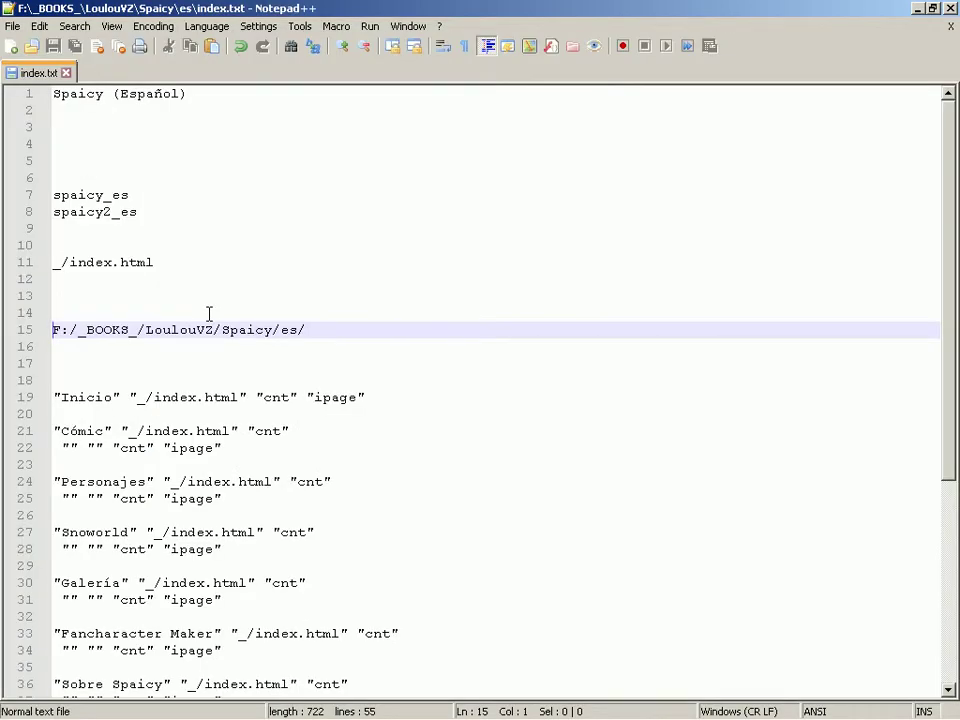
{"action": "key", "text": "alt+Tab"}
{"action": "key", "text": "alt+Tab"}
{"action": "key", "text": "alt+Tab"}
{"action": "key", "text": "alt+Tab"}
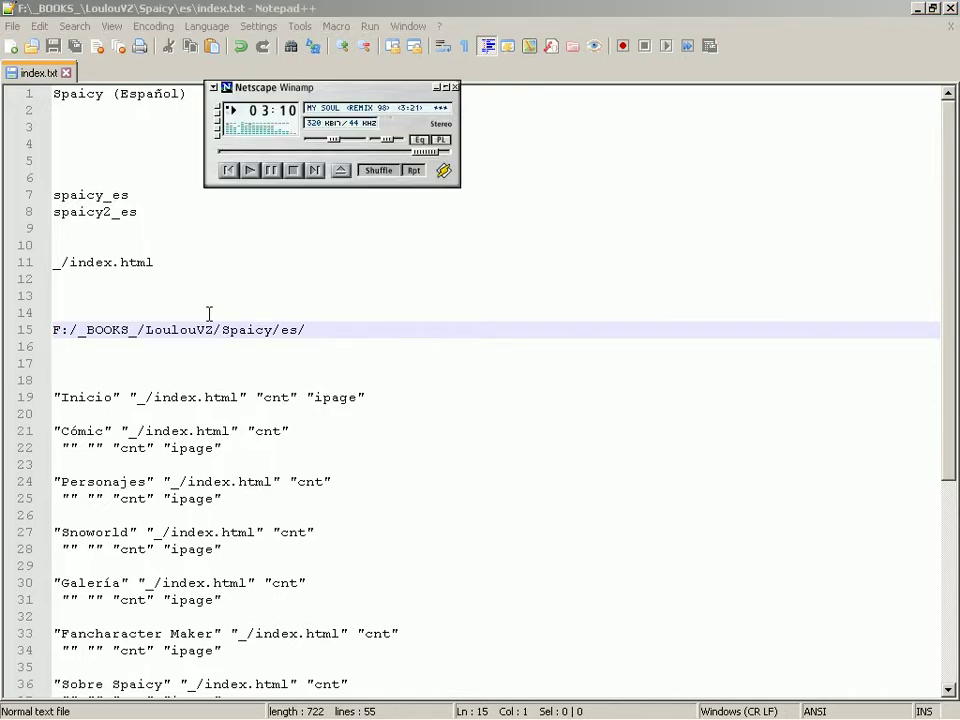
{"action": "key", "text": "alt+Tab"}
{"action": "key", "text": "alt+Tab"}
{"action": "key", "text": "alt+Tab"}
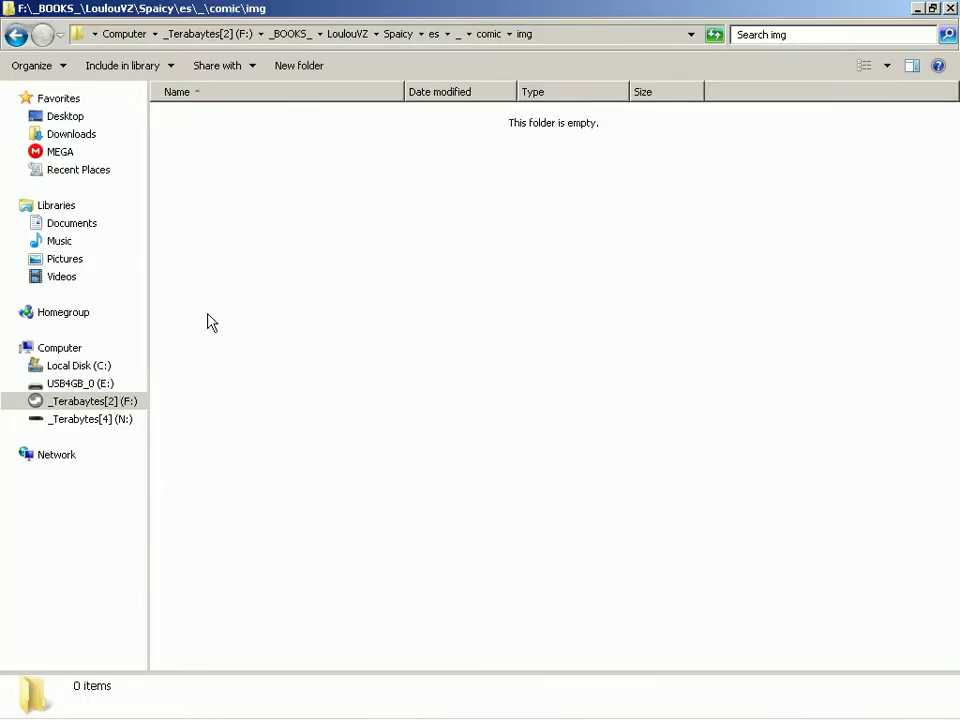
{"action": "key", "text": "alt+Tab"}
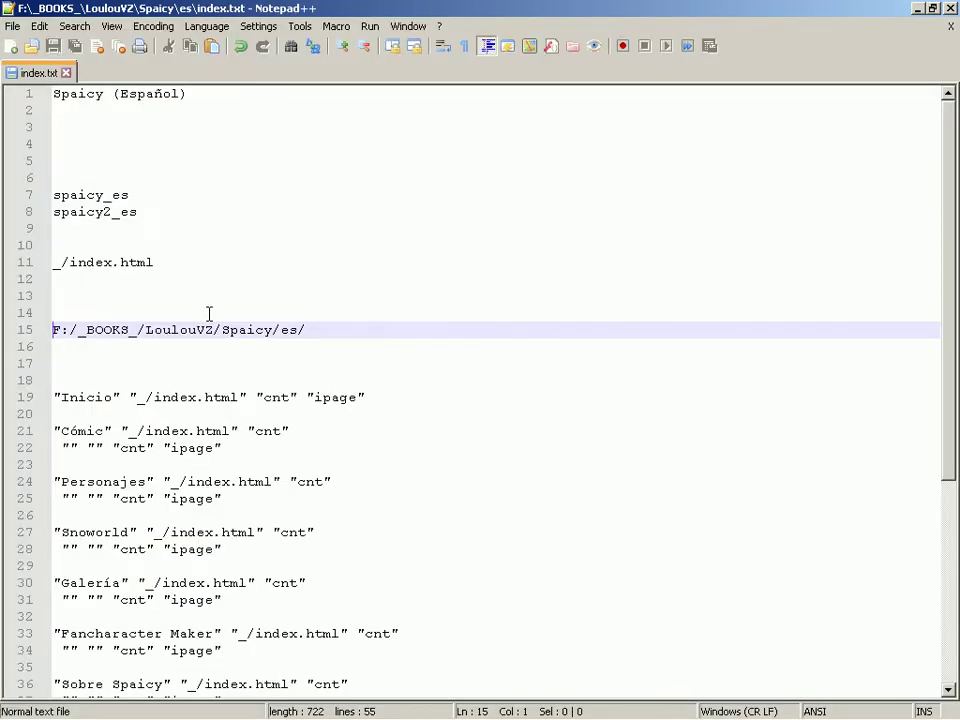
{"action": "key", "text": "alt+Tab"}
{"action": "key", "text": "alt+Tab"}
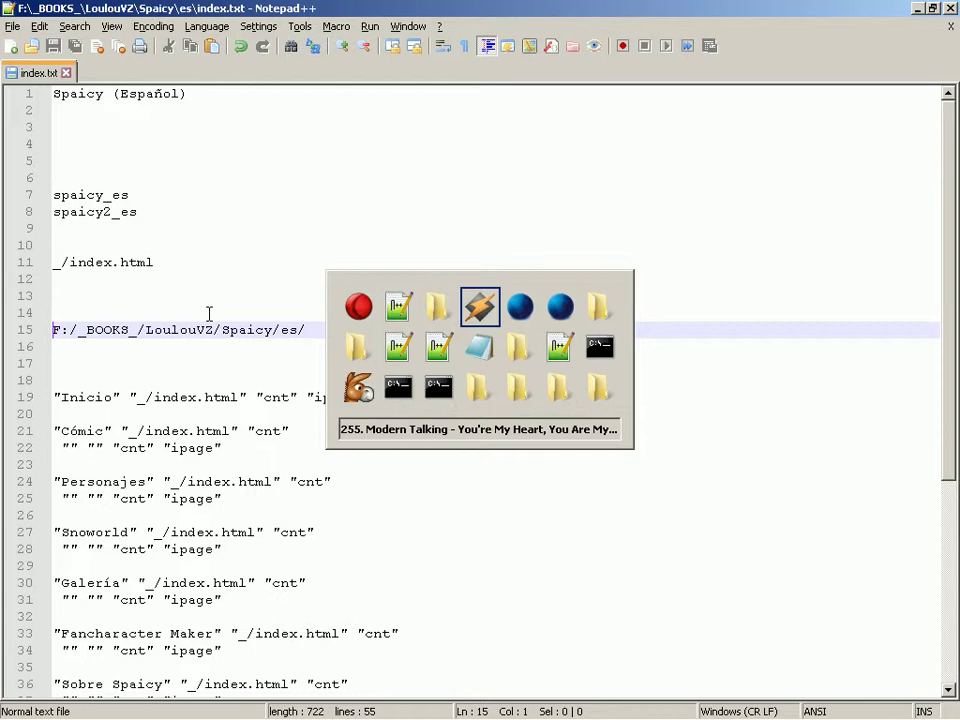
Return to the es\_ folder, create a folder named snoworld next to comic, and open it
{"action": "key", "text": "alt+Tab"}
{"action": "key", "text": "alt+Tab"}
{"action": "key", "text": "alt+Tab"}
{"action": "key", "text": "alt+Tab"}
{"action": "key", "text": "alt+Up"}
{"action": "key", "text": "alt+Up"}
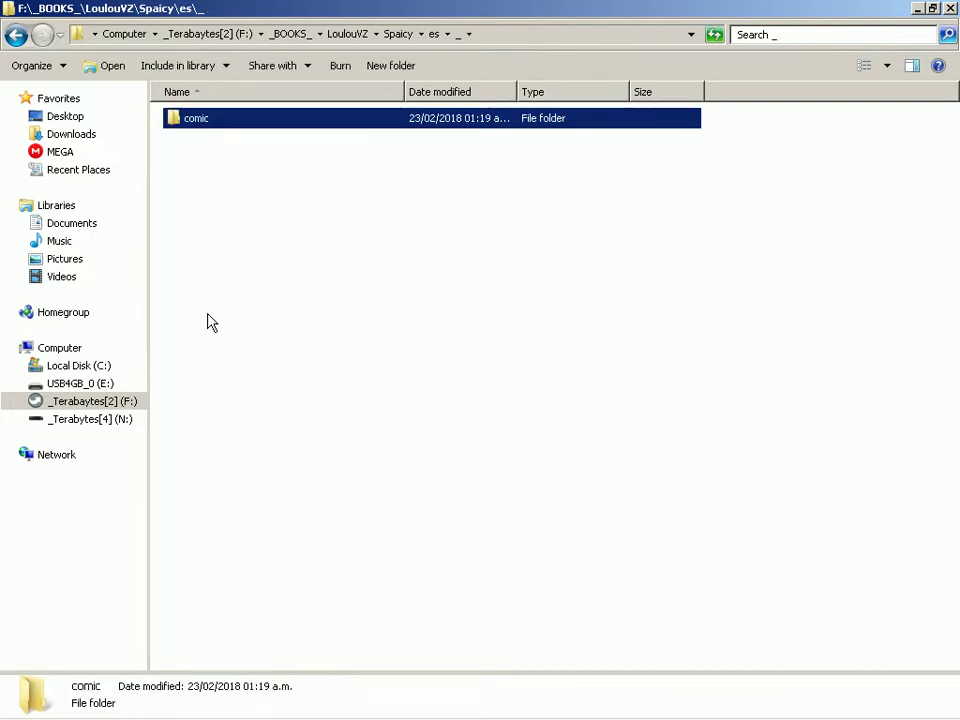
{"action": "left_click", "coordinate": [211, 322]}
{"action": "key", "text": "Menu"}
{"action": "type", "text": "wfsnewworld"}
{"action": "key", "text": "alt+Tab"}
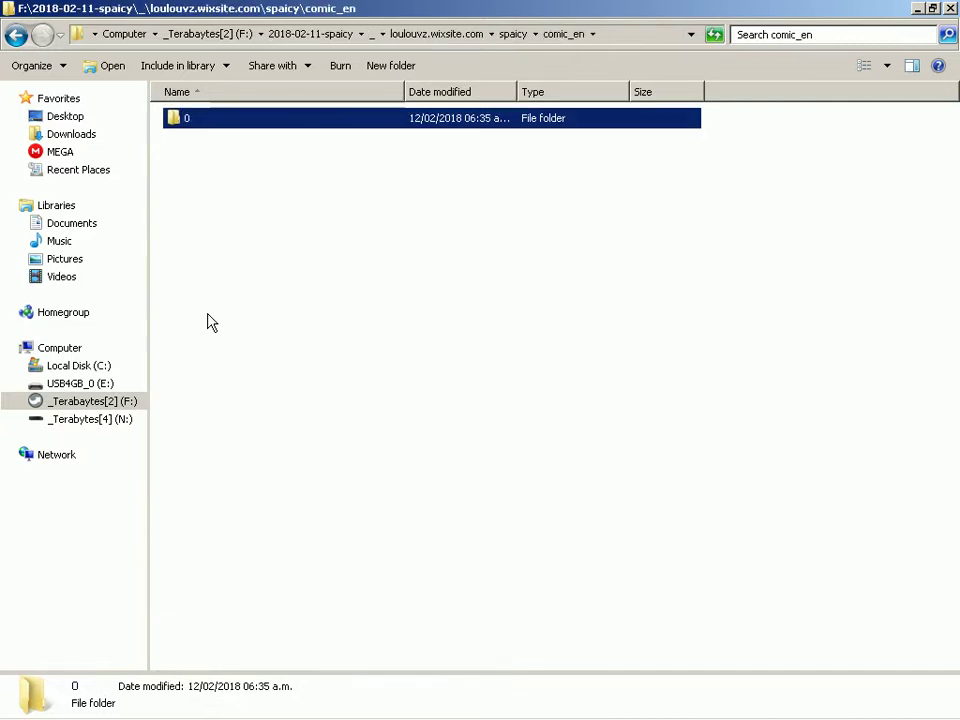
{"action": "key", "text": "alt+Tab"}
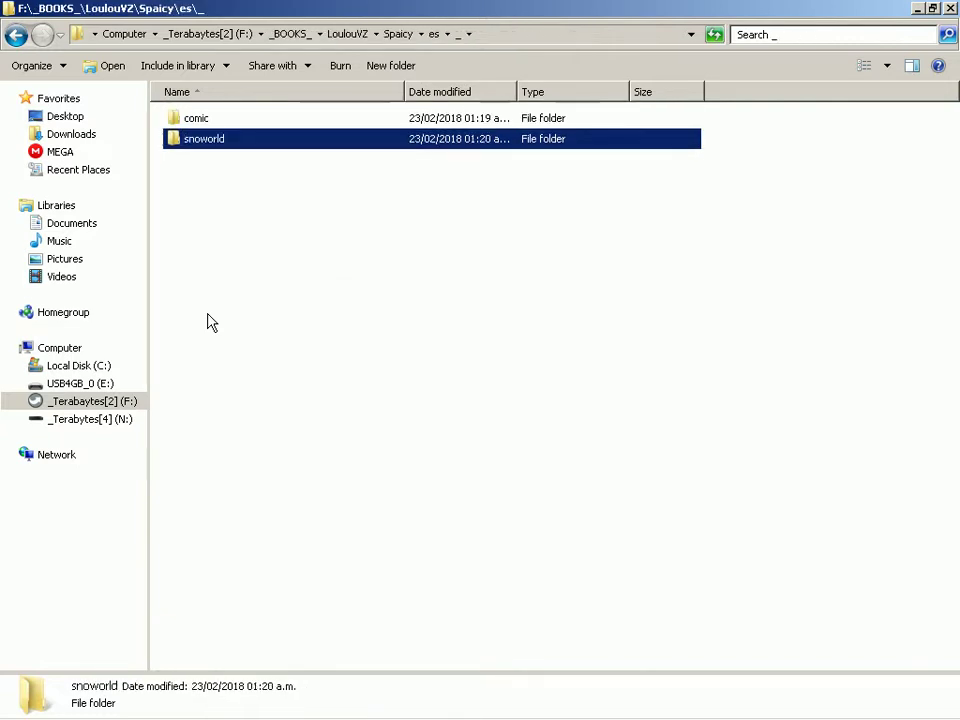
{"action": "key", "text": "Return"}
{"action": "key", "text": "alt+Tab"}
{"action": "key", "text": "alt+Tab"}
{"action": "key", "text": "alt+Tab"}
{"action": "key", "text": "alt+shift+Tab"}
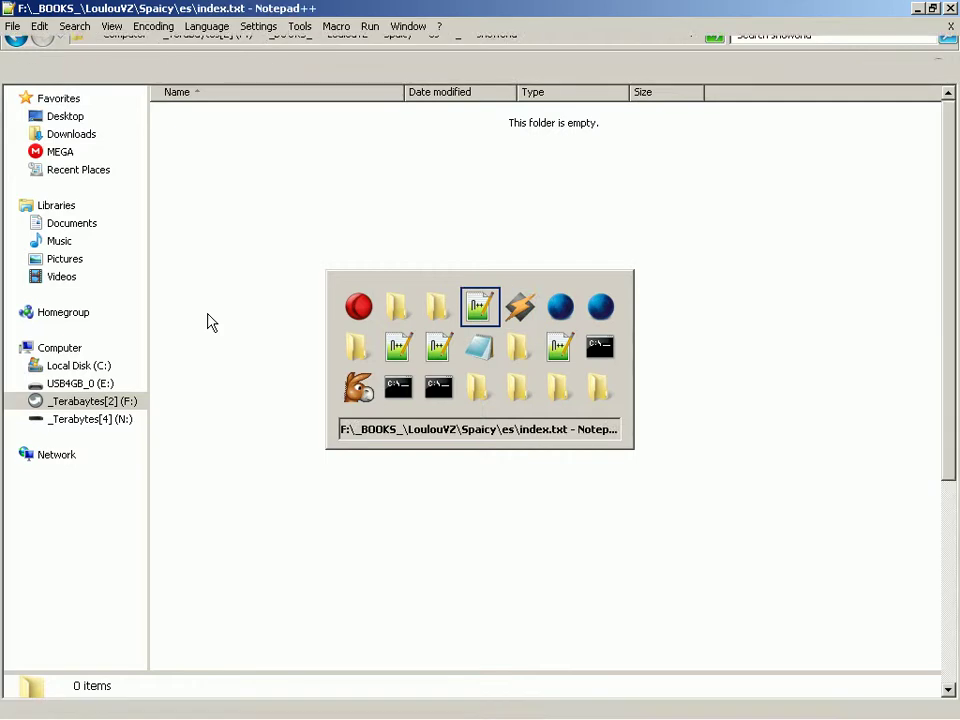
{"action": "key", "text": "alt+Tab"}
{"action": "key", "text": "alt+Tab"}
{"action": "key", "text": "alt+Tab"}
{"action": "key", "text": "alt+Tab"}
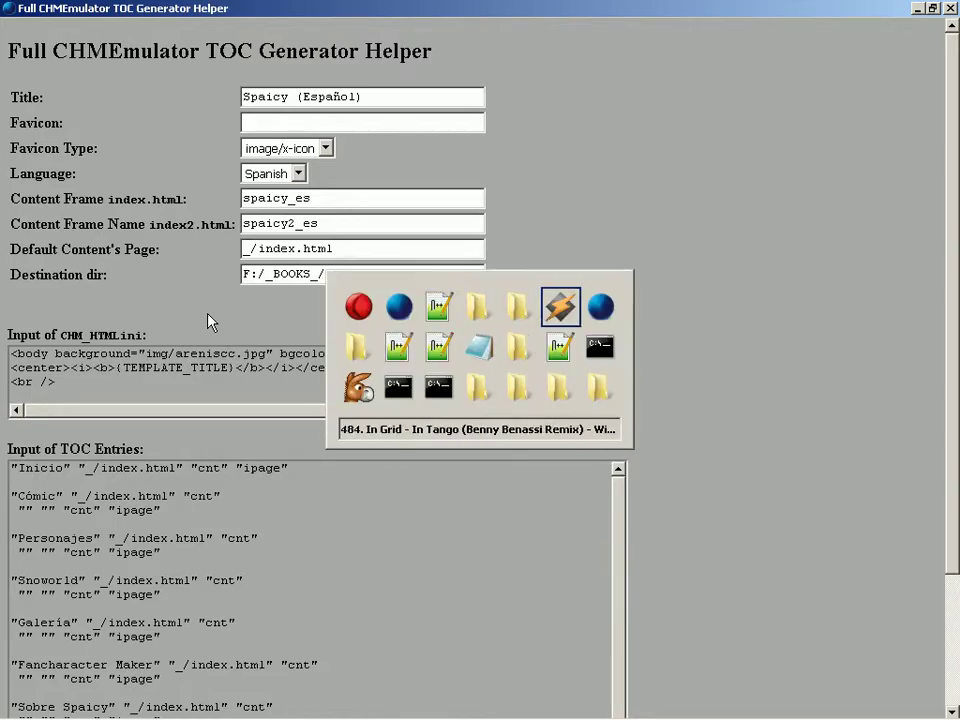
{"action": "key", "text": "alt+Tab"}
{"action": "key", "text": "alt+Tab"}
{"action": "key", "text": "alt+Tab"}
{"action": "key", "text": "alt+Tab"}
{"action": "key", "text": "alt+Tab"}
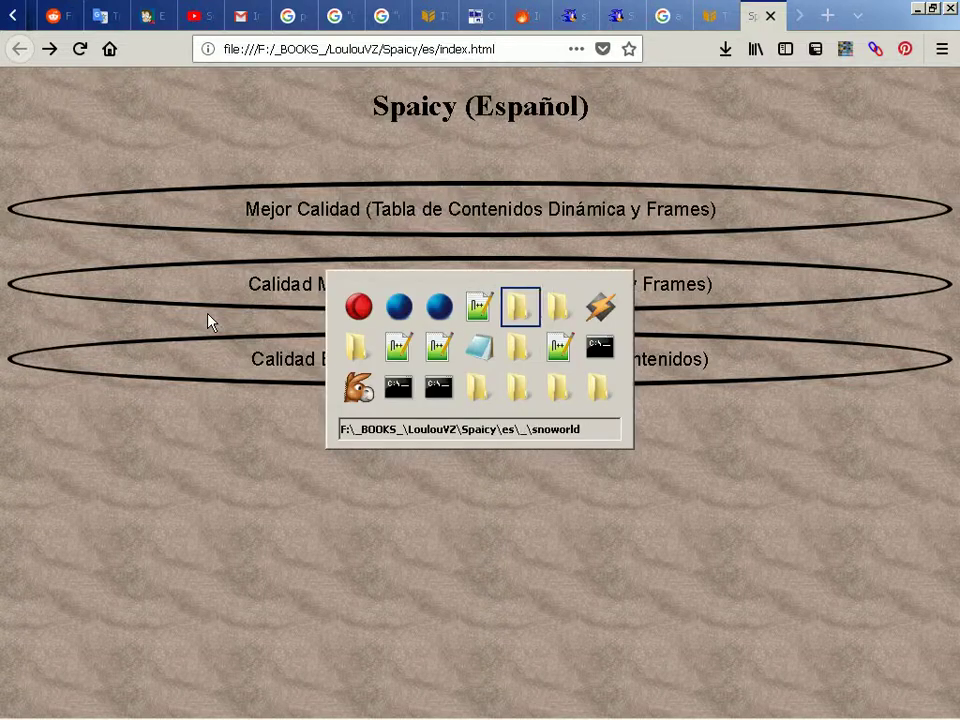
{"action": "key", "text": "alt+Tab"}
{"action": "key", "text": "alt+Tab"}
{"action": "key", "text": "alt+Tab"}
{"action": "key", "text": "alt+Tab"}
{"action": "key", "text": "alt+Tab"}
{"action": "key", "text": "alt+Tab"}
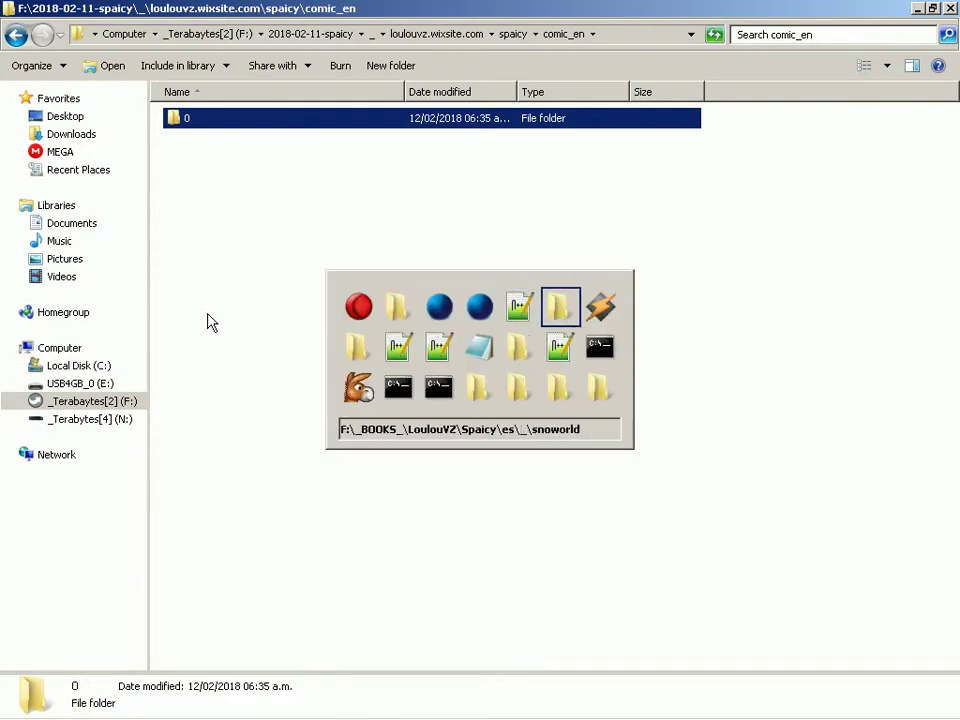
In the source window, go up from comic_en to the spaicy folder and look over its subfolders, ending with characters selected
{"action": "key", "text": "alt+Tab"}
{"action": "key", "text": "alt+Tab"}
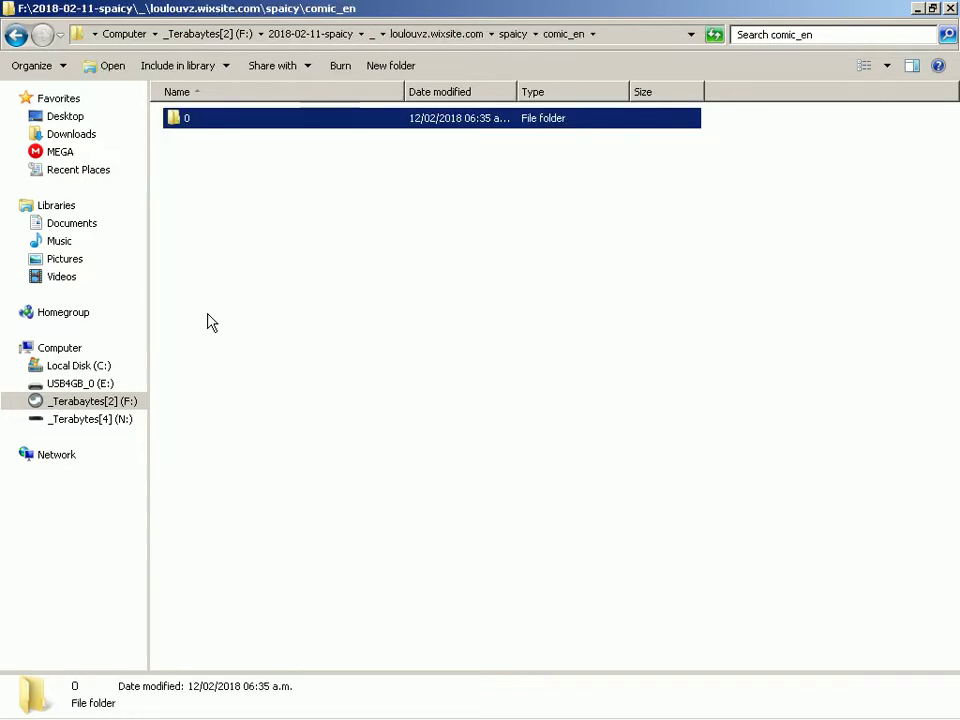
{"action": "key", "text": "alt+Up"}
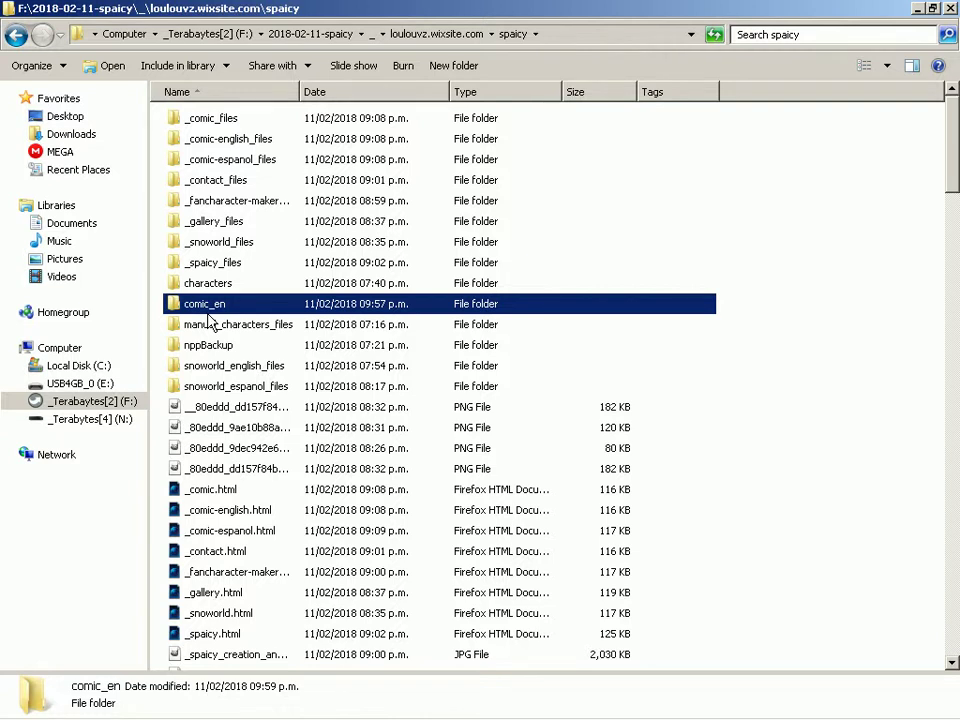
{"action": "key", "text": "Down"}
{"action": "key", "text": "Down"}
{"action": "key", "text": "Down"}
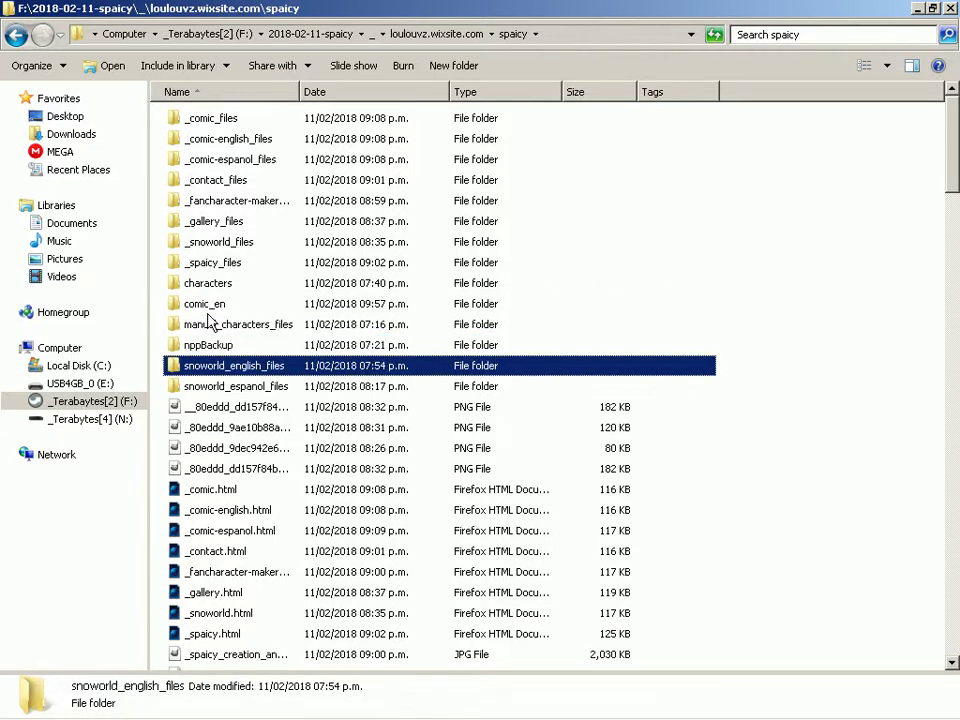
{"action": "key", "text": "Up"}
{"action": "key", "text": "Up"}
{"action": "key", "text": "Up"}
{"action": "key", "text": "Up"}
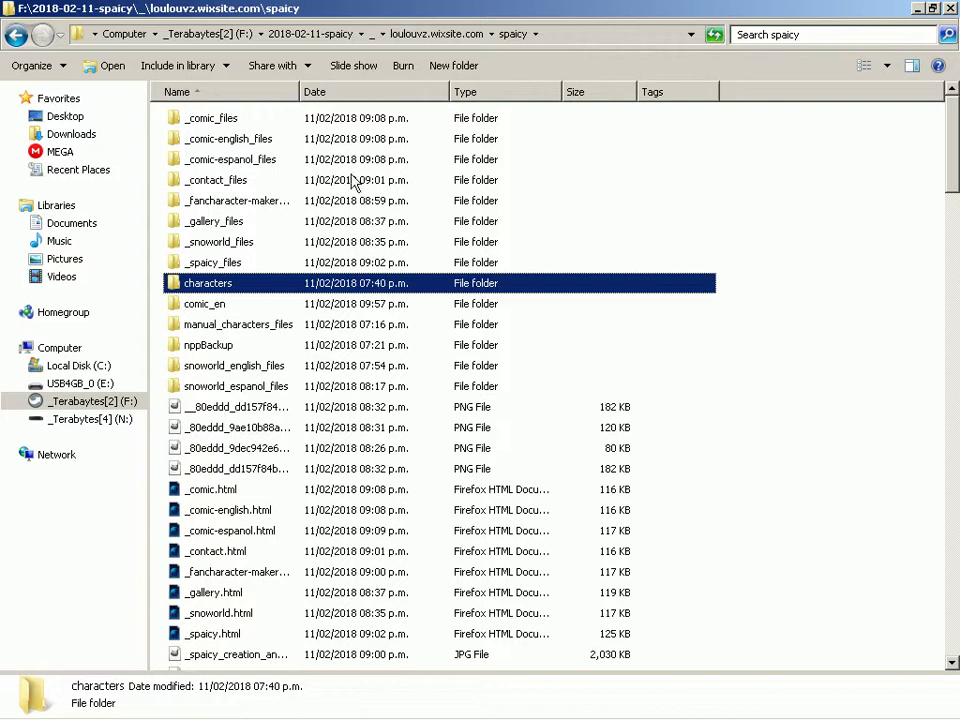
Look over the contents of the source snoworld_espanol_files folder and return to the spaicy folder
{"action": "key", "text": "Down"}
{"action": "key", "text": "Down"}
{"action": "key", "text": "Down"}
{"action": "key", "text": "Down"}
{"action": "key", "text": "Down"}
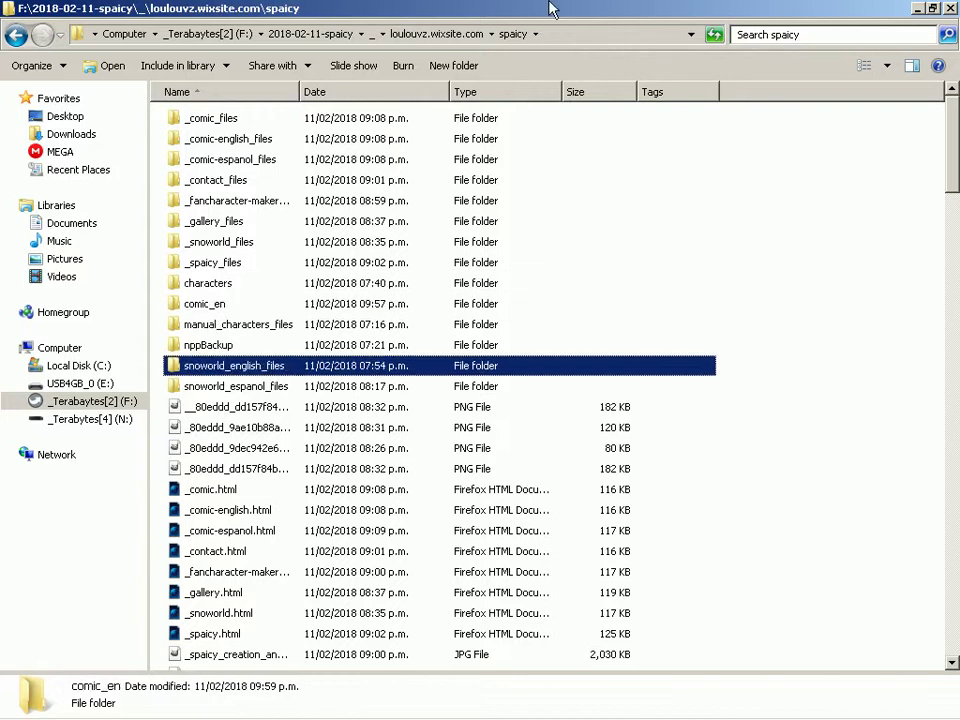
{"action": "key", "text": "Return"}
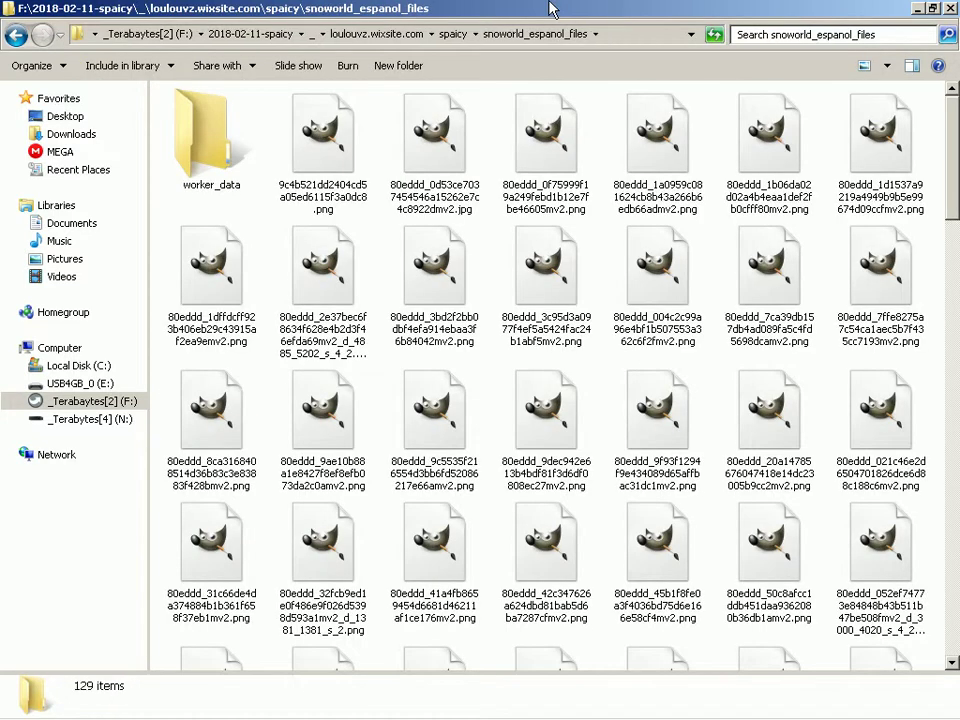
{"action": "key", "text": "Down"}
{"action": "key", "text": "BackSpace"}
Switch to the Nightly browser, bring up the loulouvz.wixsite.com/spaicy tab and open its Snoworld page
{"action": "key", "text": "alt+Tab"}
{"action": "key", "text": "Tab"}
{"action": "key", "text": "Tab"}
{"action": "key", "text": "Tab"}
{"action": "key", "text": "alt+Tab"}
{"action": "key", "text": "Tab"}
{"action": "key", "text": "Tab"}
{"action": "key", "text": "alt+Tab"}
{"action": "key", "text": "Tab"}
{"action": "key", "text": "Tab"}
{"action": "key", "text": "Tab"}
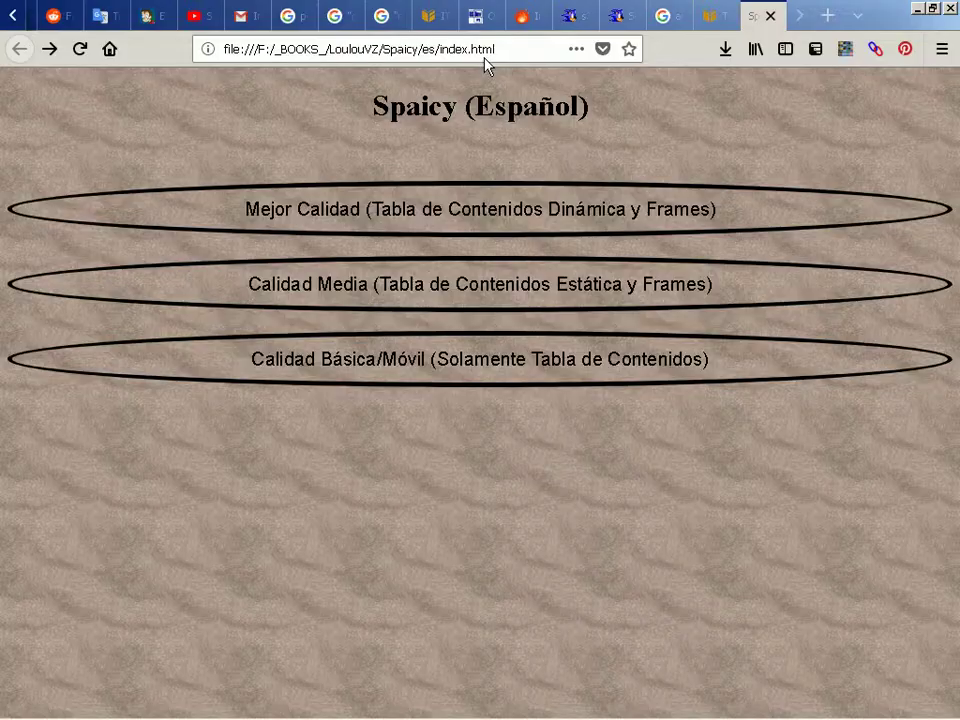
{"action": "scroll", "coordinate": [474, 13], "scroll_direction": "up", "scroll_amount": 1}
{"action": "scroll", "coordinate": [474, 13], "scroll_direction": "up", "scroll_amount": 10}
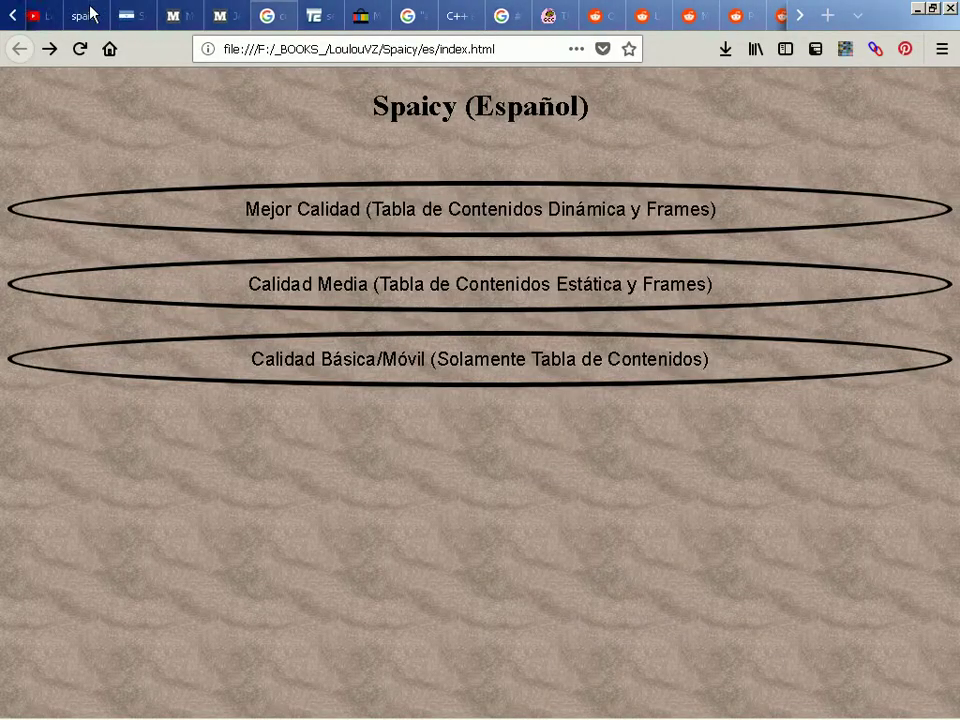
{"action": "left_click", "coordinate": [124, 19]}
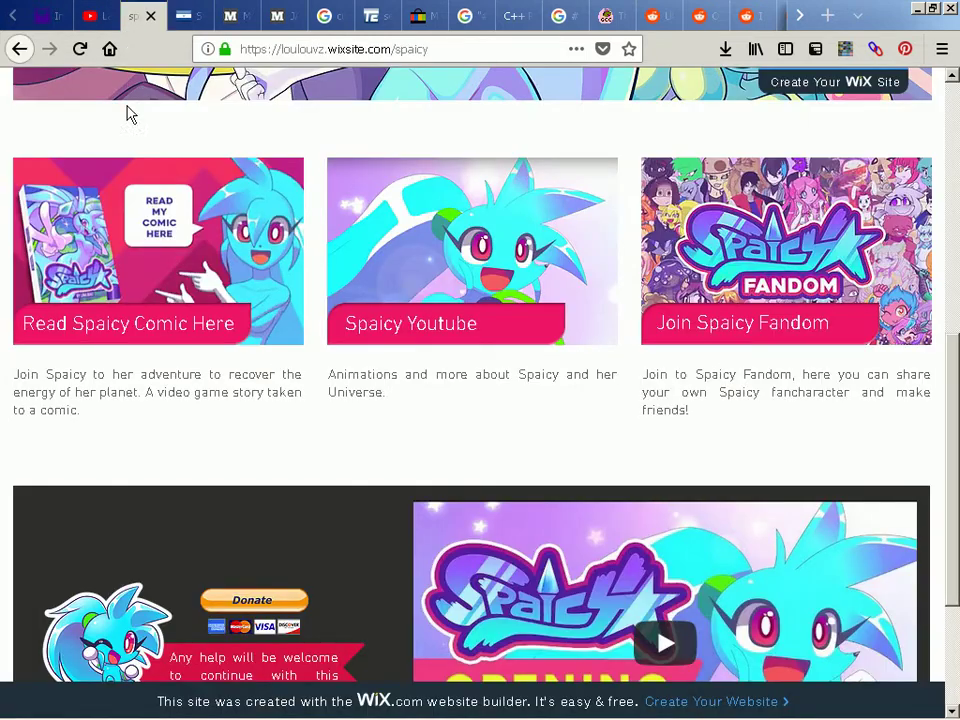
{"action": "scroll", "coordinate": [129, 215], "scroll_direction": "up", "scroll_amount": 6}
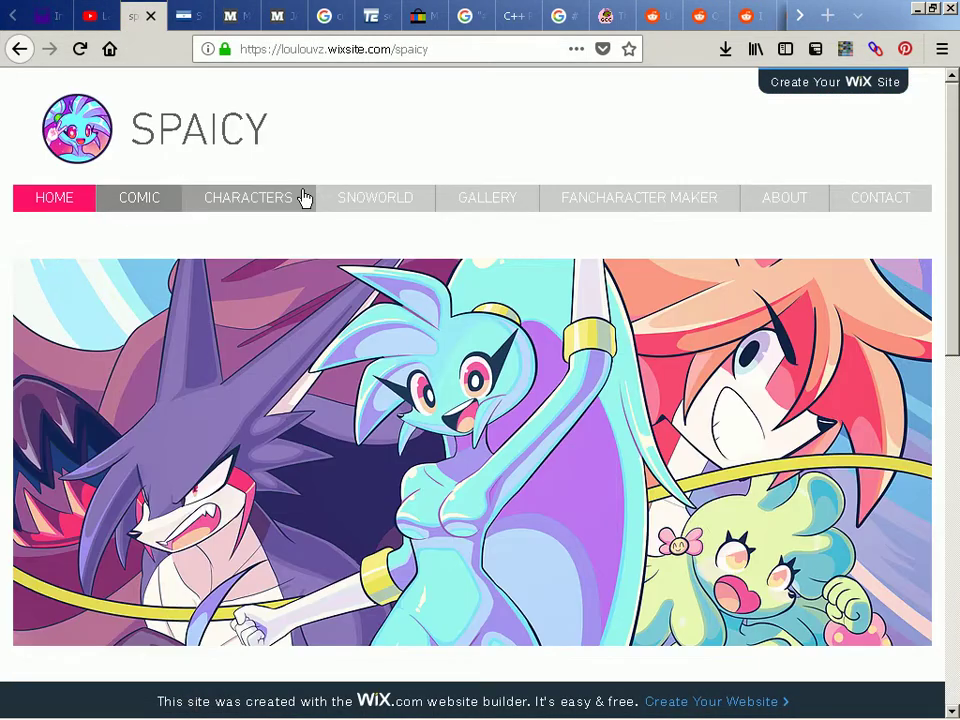
{"action": "left_click", "coordinate": [378, 201]}
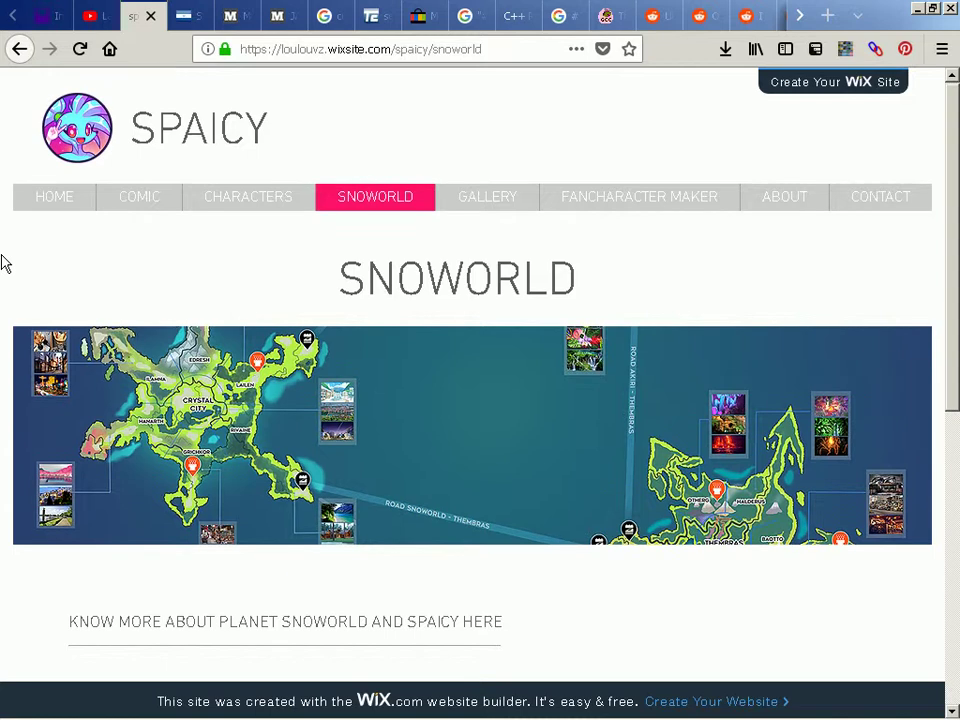
Find the Español logo on the Snoworld page and start saving its image
{"action": "scroll", "coordinate": [2, 263], "scroll_direction": "down", "scroll_amount": 2}
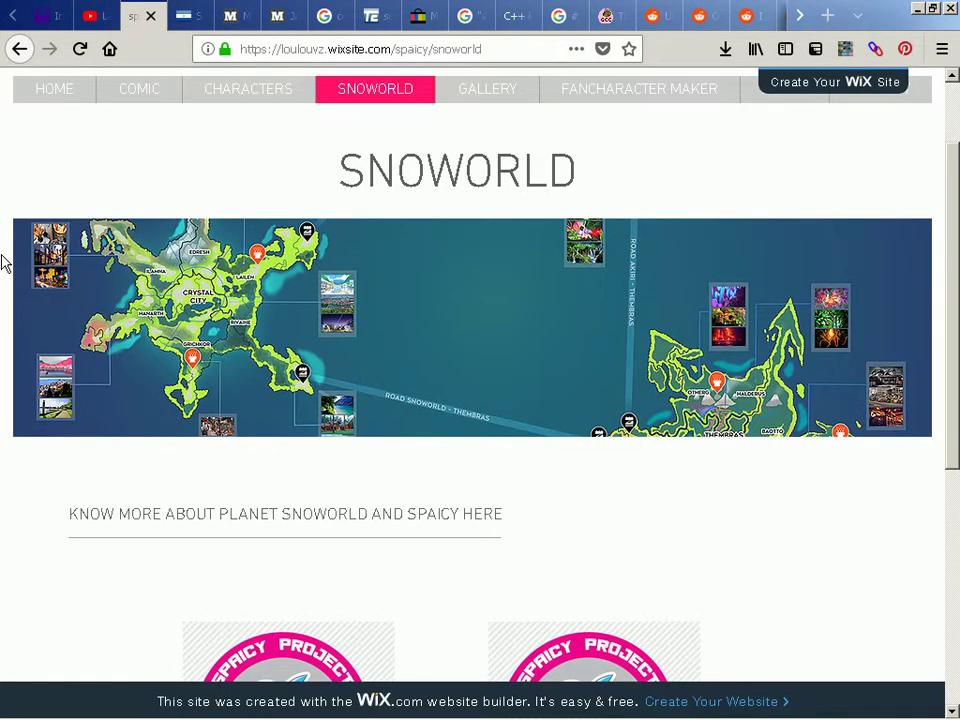
{"action": "scroll", "coordinate": [313, 307], "scroll_direction": "down", "scroll_amount": 1}
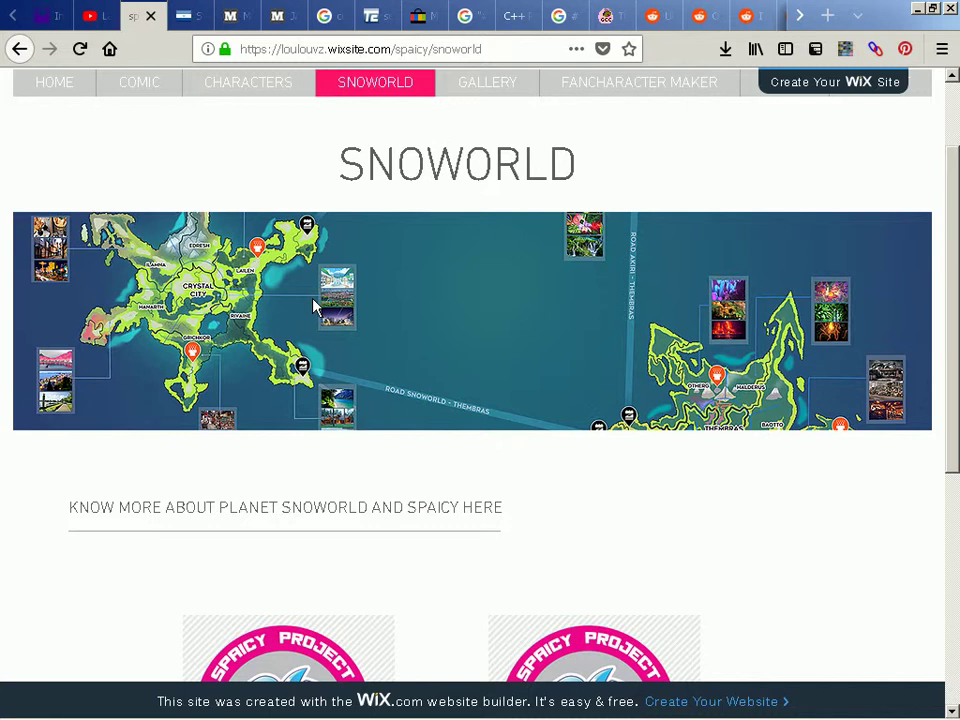
{"action": "scroll", "coordinate": [555, 334], "scroll_direction": "down", "scroll_amount": 4}
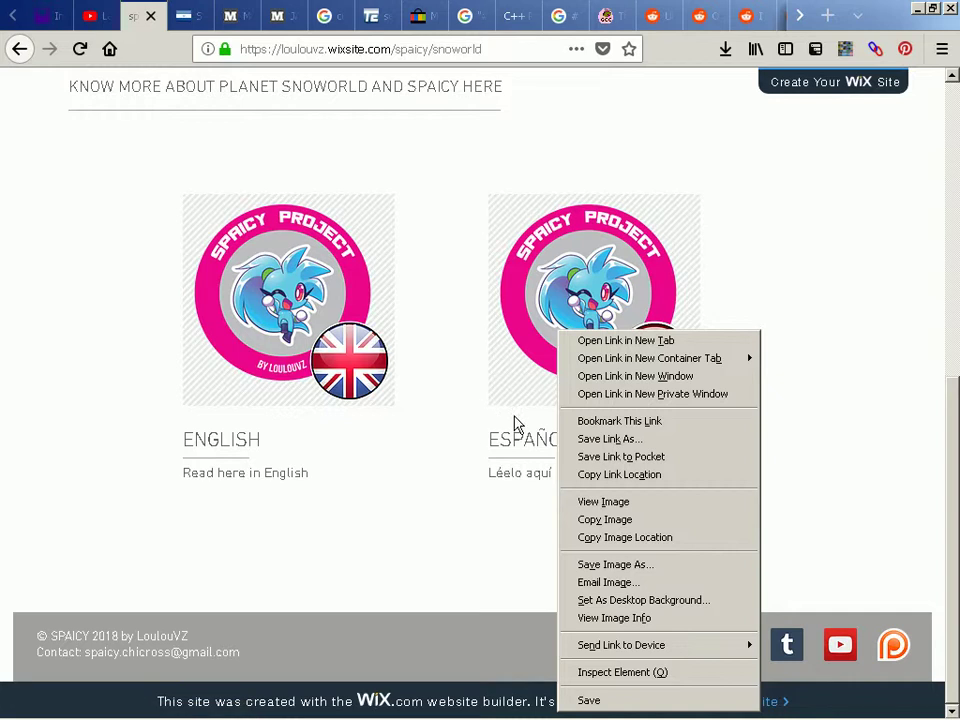
Switch to the es\_\snoworld folder window, create a folder named img in it and open that folder
{"action": "key", "text": "alt+Tab"}
{"action": "key", "text": "Tab"}
{"action": "key", "text": "Tab"}
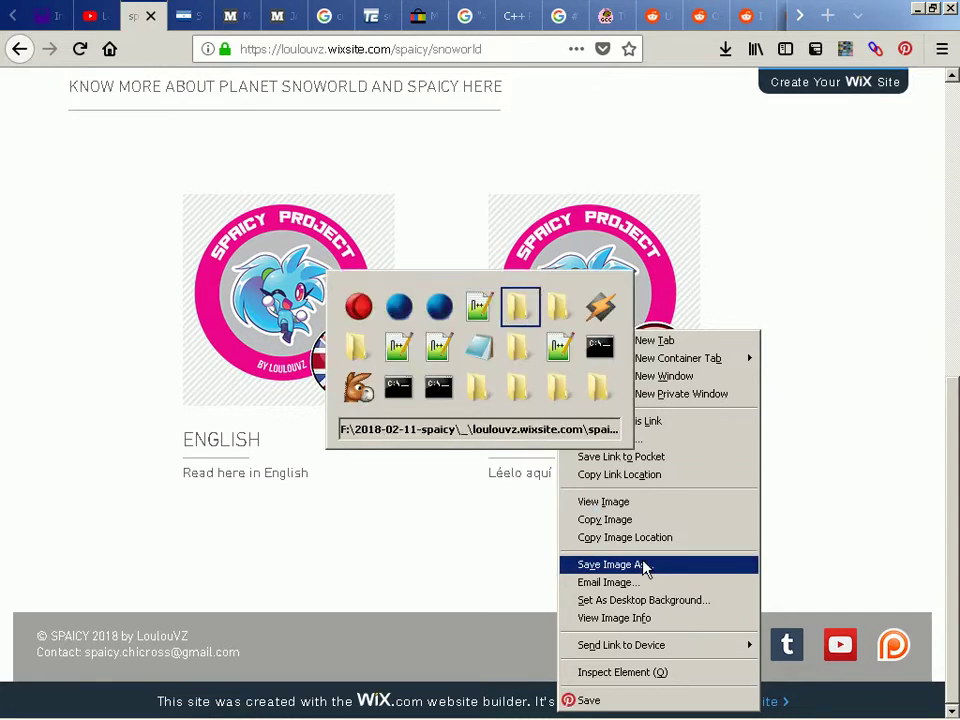
{"action": "key", "text": "alt+Tab"}
{"action": "key", "text": "Tab"}
{"action": "key", "text": "Tab"}
{"action": "key", "text": "Tab"}
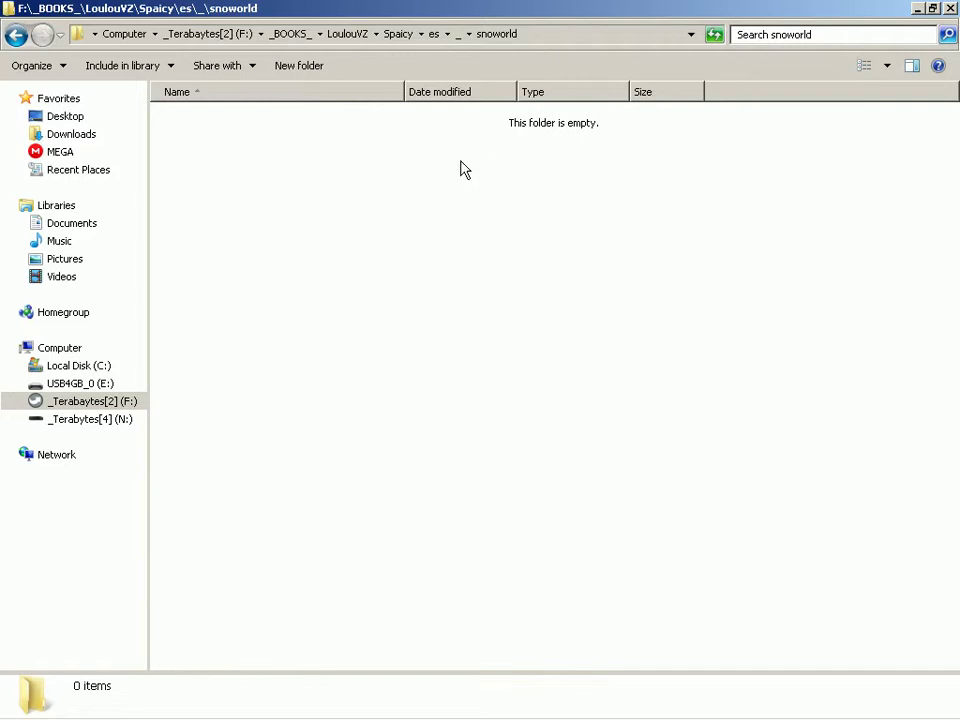
{"action": "right_click", "coordinate": [560, 306]}
{"action": "key", "text": "w"}
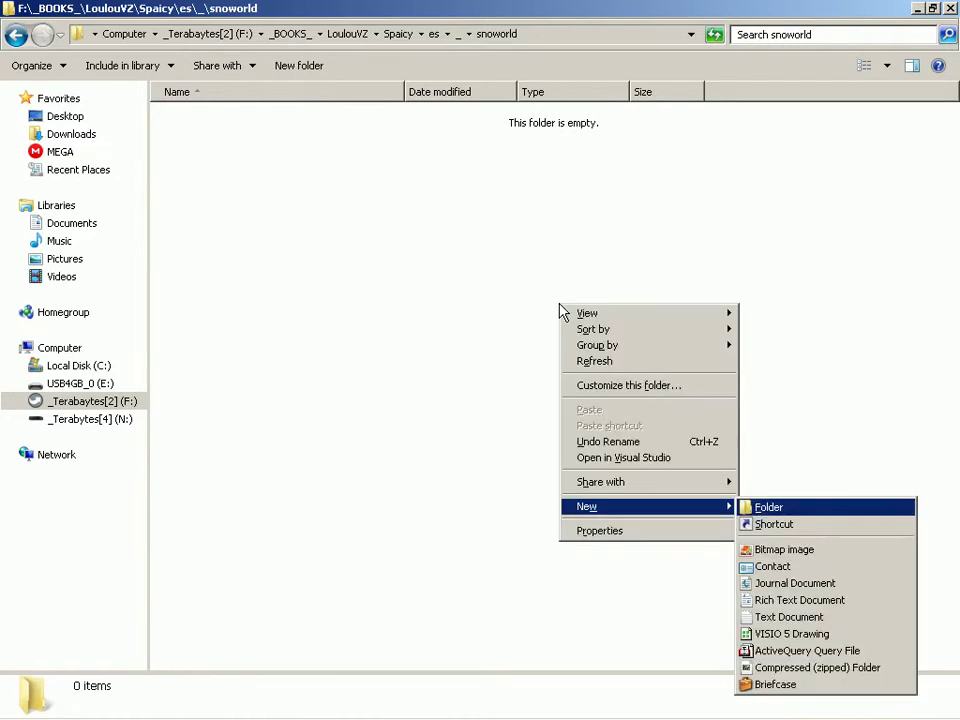
{"action": "type", "text": "f"}
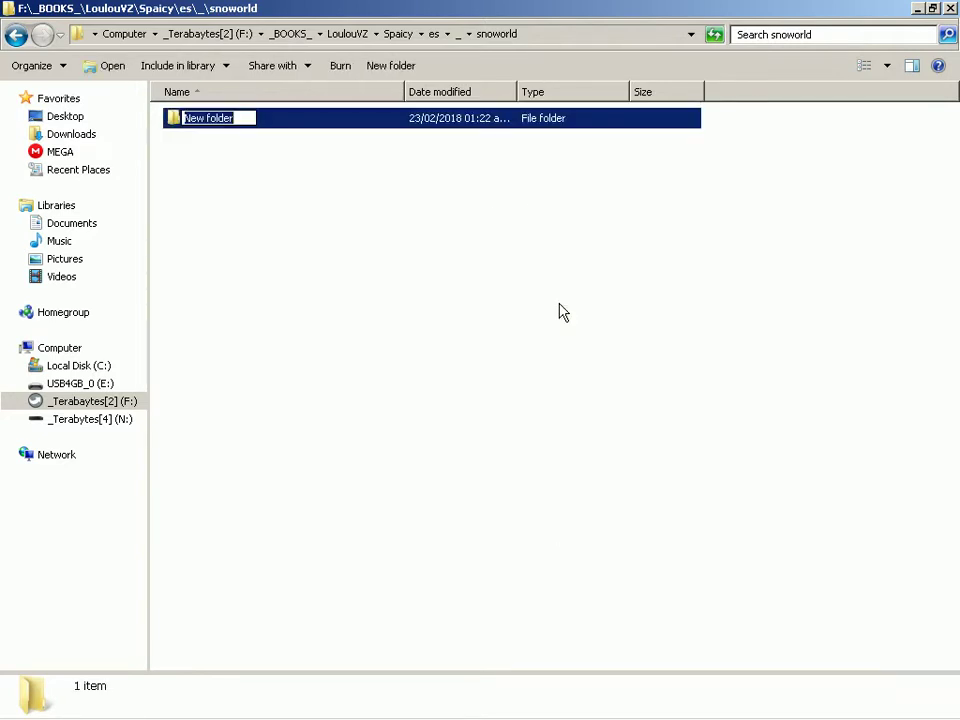
{"action": "type", "text": "img"}
{"action": "key", "text": "Return"}
{"action": "key", "text": "Return"}
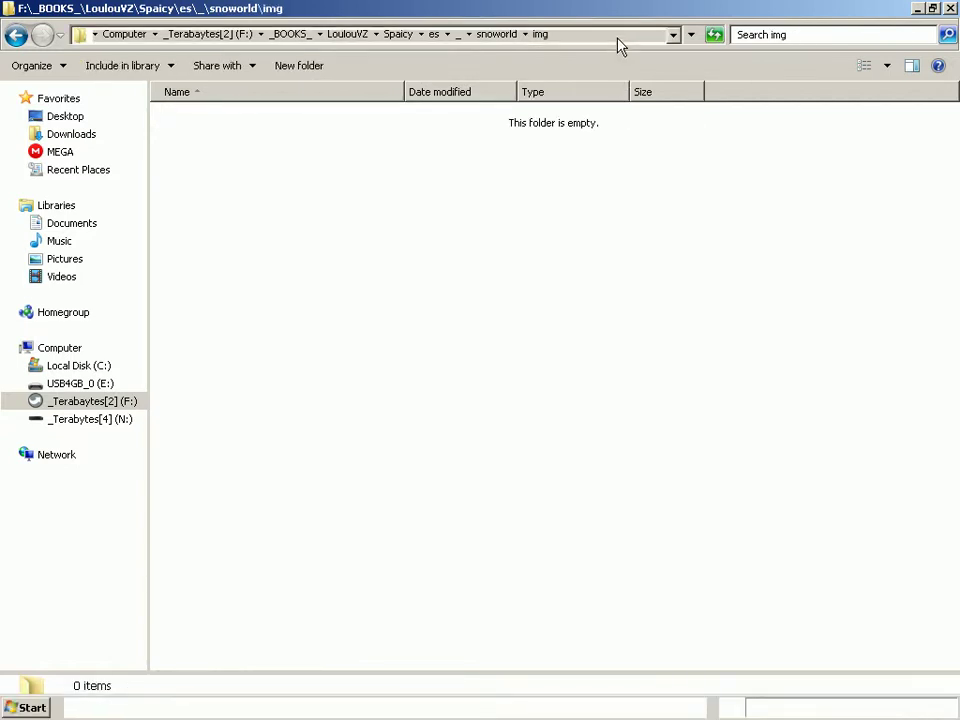
Copy the img folder's path and save the Español logo image from the browser into es\_\snoworld\img
{"action": "left_click", "coordinate": [618, 38]}
{"action": "key", "text": "ctrl+c"}
{"action": "key", "text": "alt+Tab"}
{"action": "key", "text": "alt+Tab"}
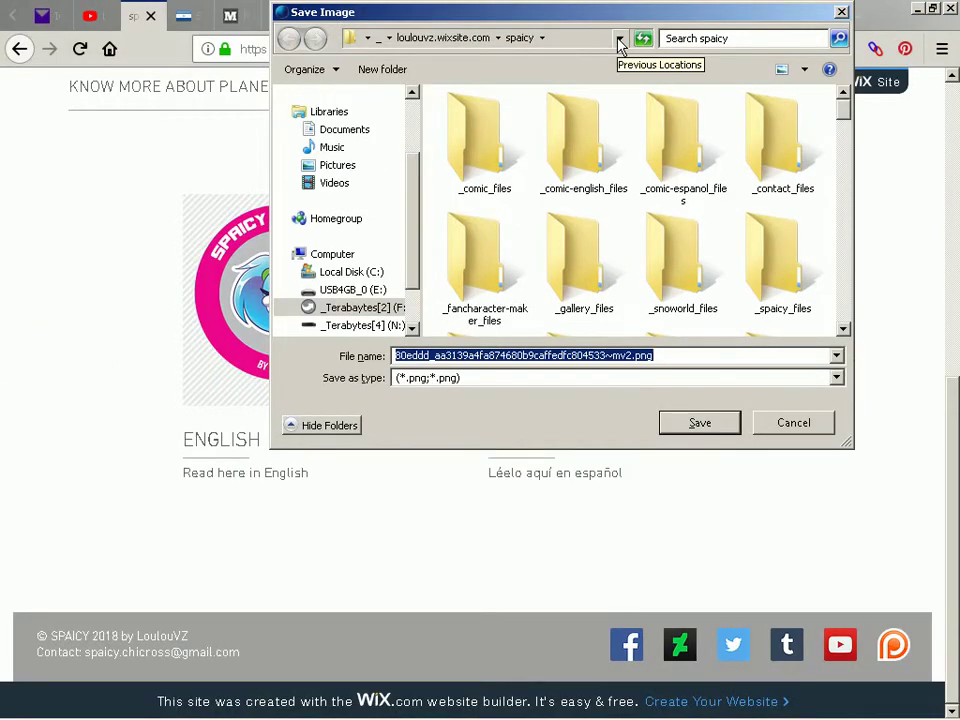
{"action": "key", "text": "ctrl+v"}
{"action": "left_click", "coordinate": [700, 425]}
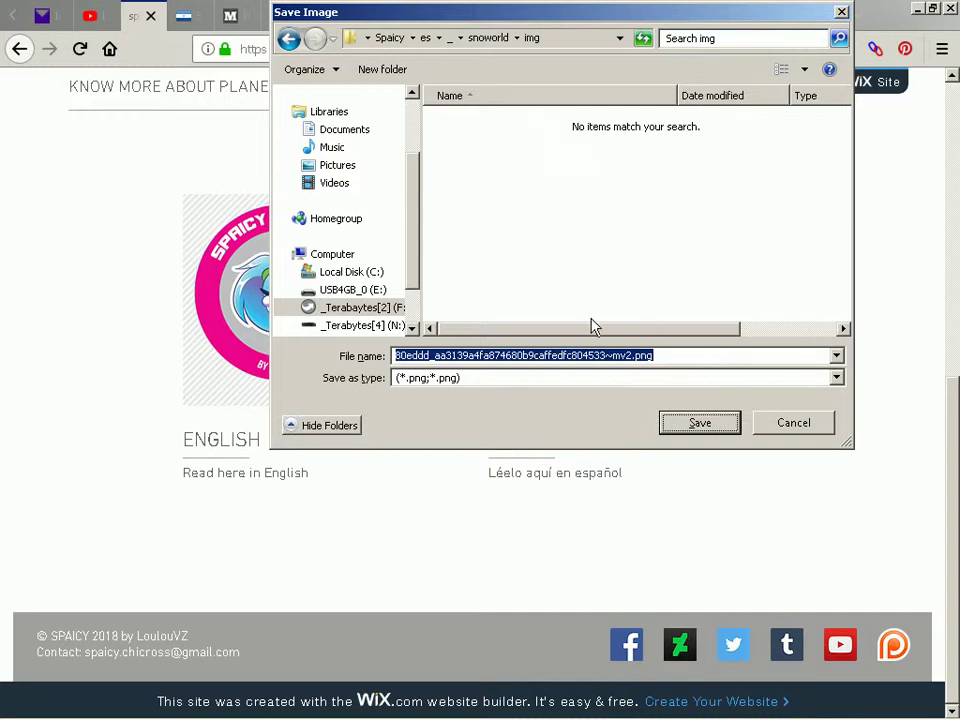
{"action": "key", "text": "Return"}
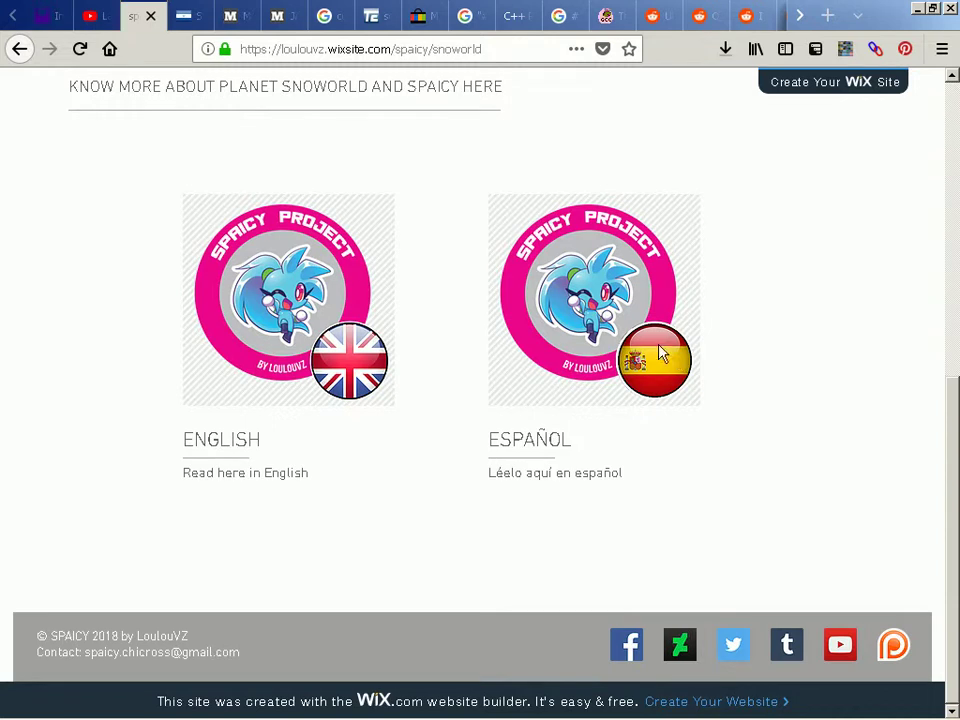
Switch to the img folder window and rename the saved logo image as snoworld_es_logo.png
{"action": "key", "text": "alt+Tab"}
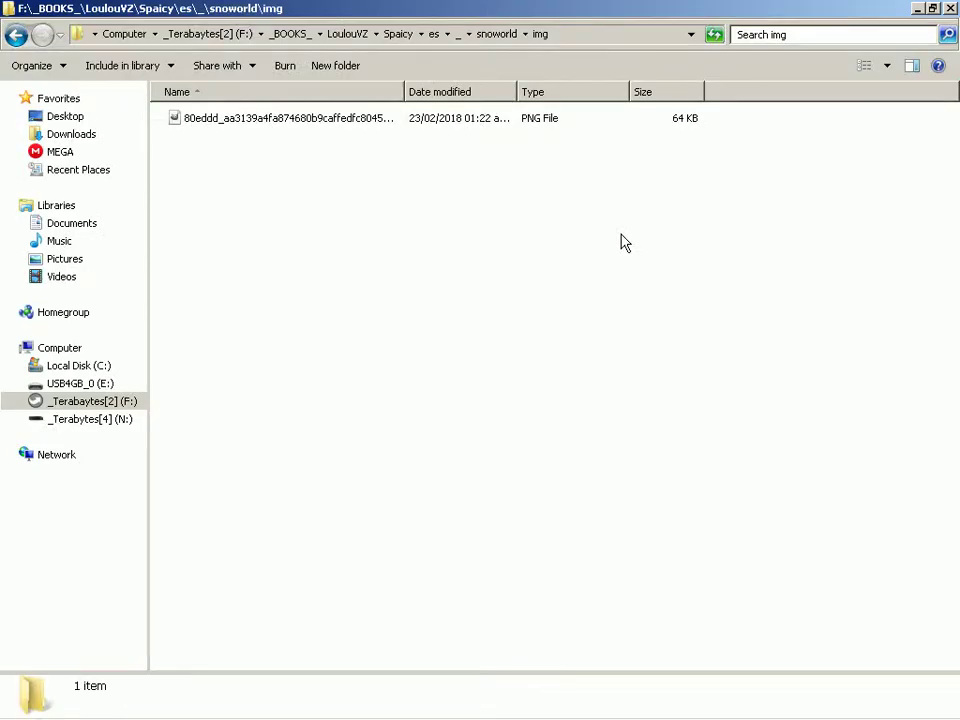
{"action": "key", "text": "Down"}
{"action": "key", "text": "F2"}
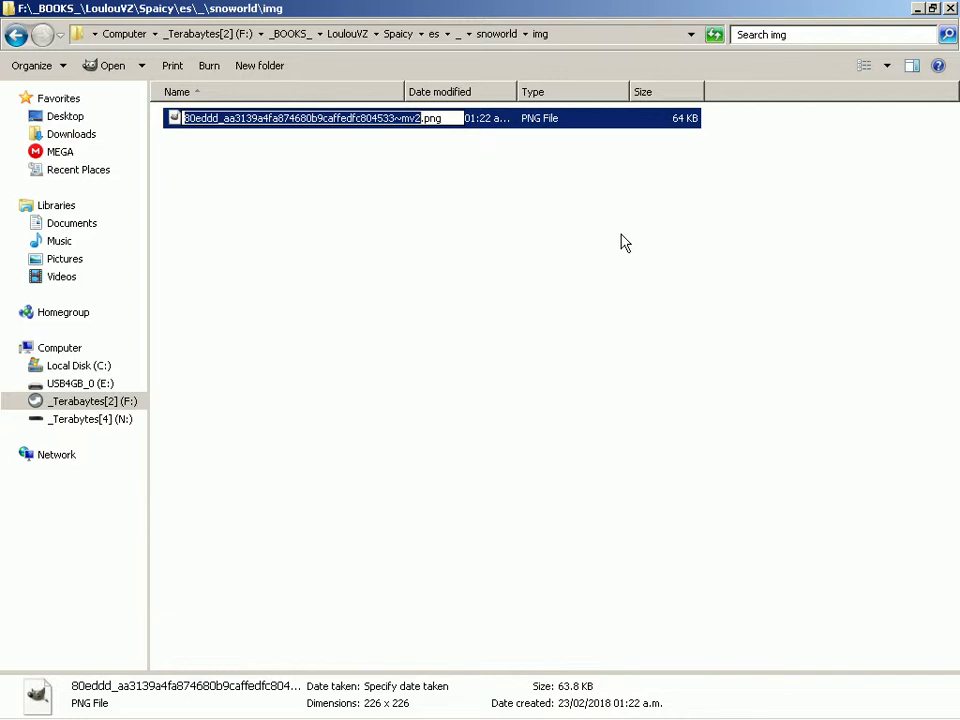
{"action": "type", "text": "snoworld"}
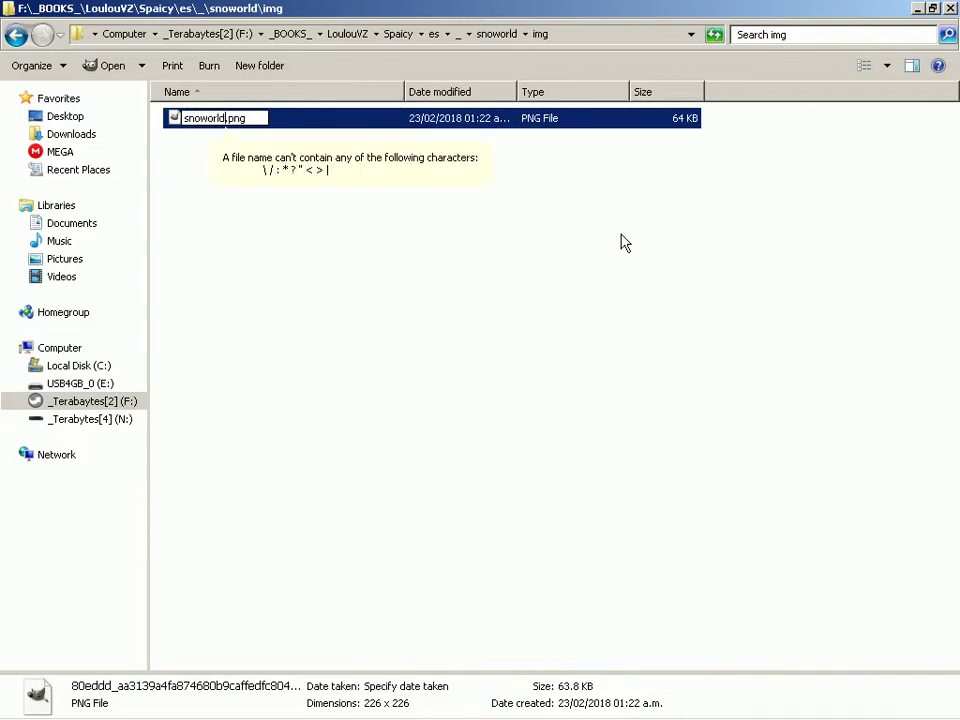
{"action": "type", "text": "_es_"}
{"action": "type", "text": "logo"}
{"action": "key", "text": "Return"}
Go up to the es\_\snoworld folder and create a text document named index.html, accepting the extension change
{"action": "key", "text": "alt+Tab"}
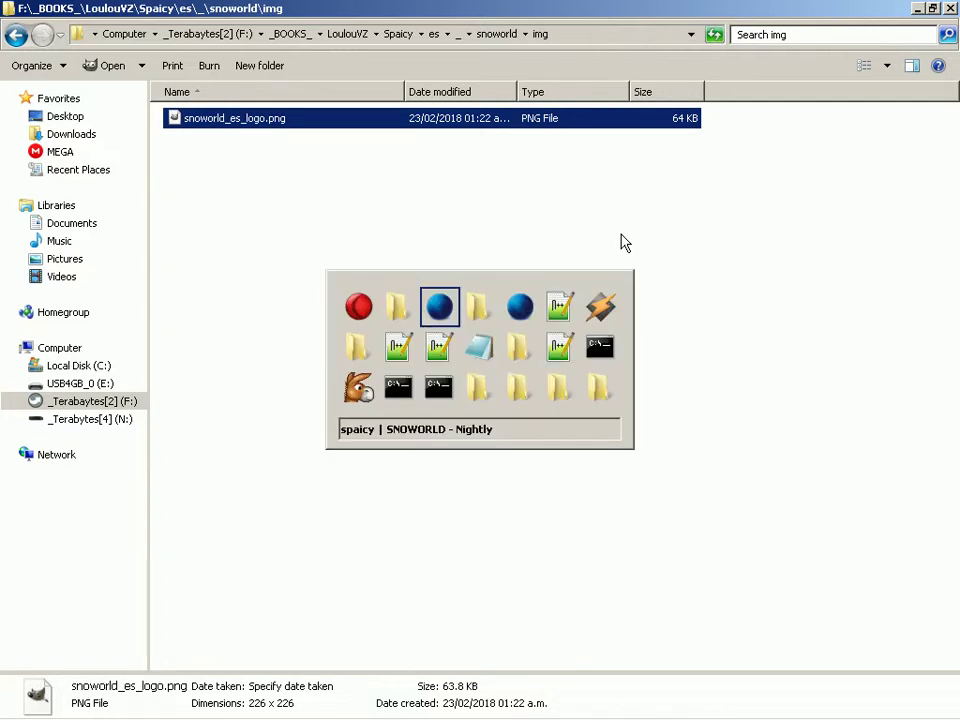
{"action": "key", "text": "BackSpace"}
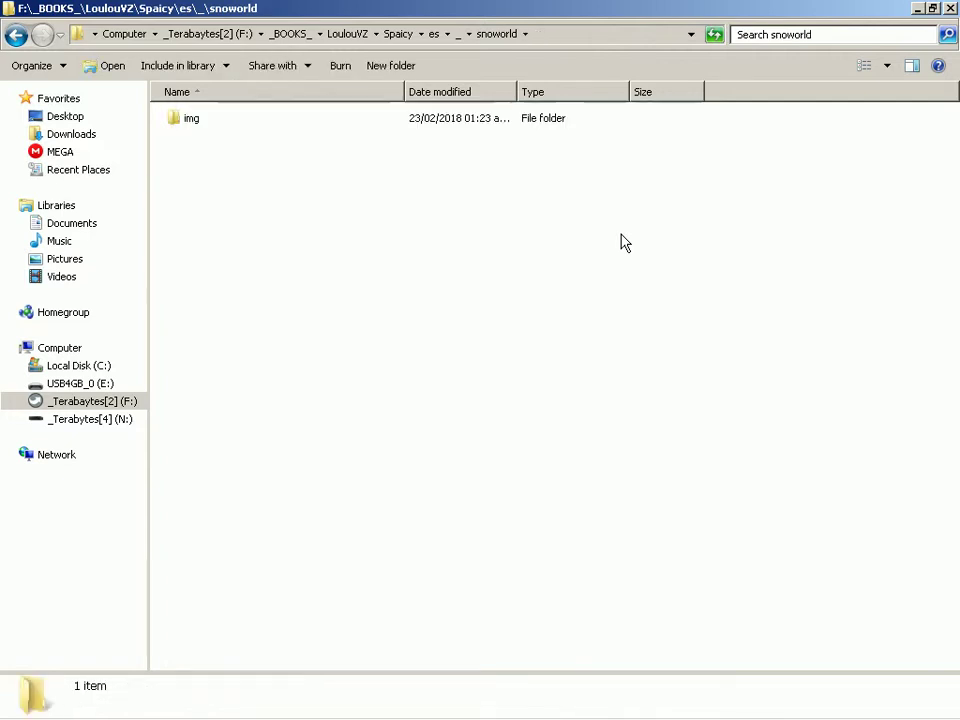
{"action": "key", "text": "shift+F10"}
{"action": "key", "text": "w"}
{"action": "key", "text": "Up"}
{"action": "key", "text": "Up"}
{"action": "key", "text": "Up"}
{"action": "key", "text": "Up"}
{"action": "key", "text": "Up"}
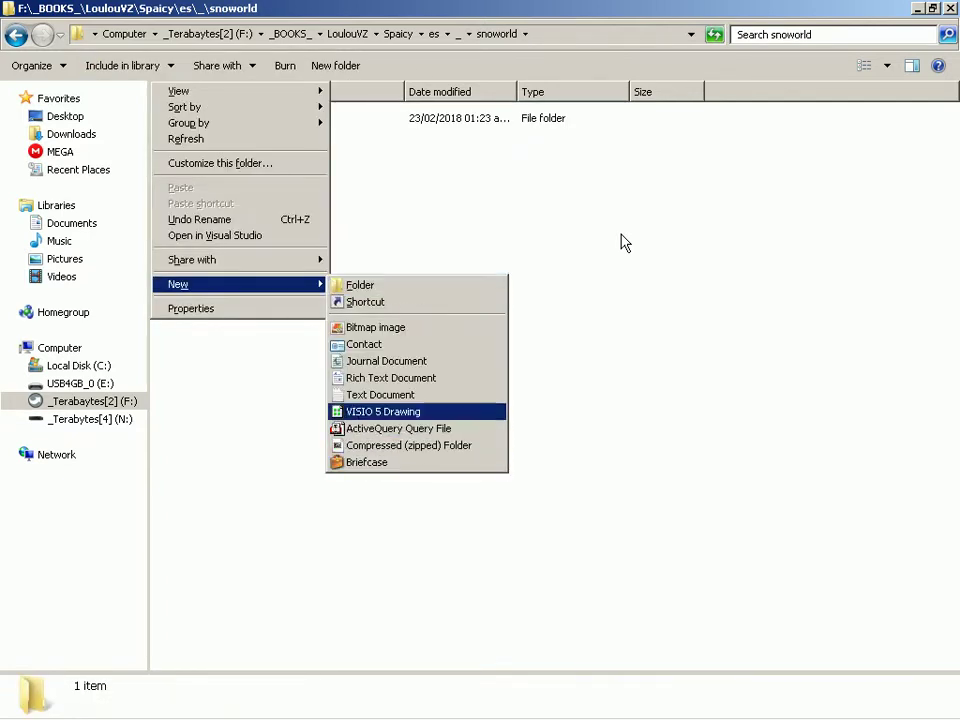
{"action": "key", "text": "Return"}
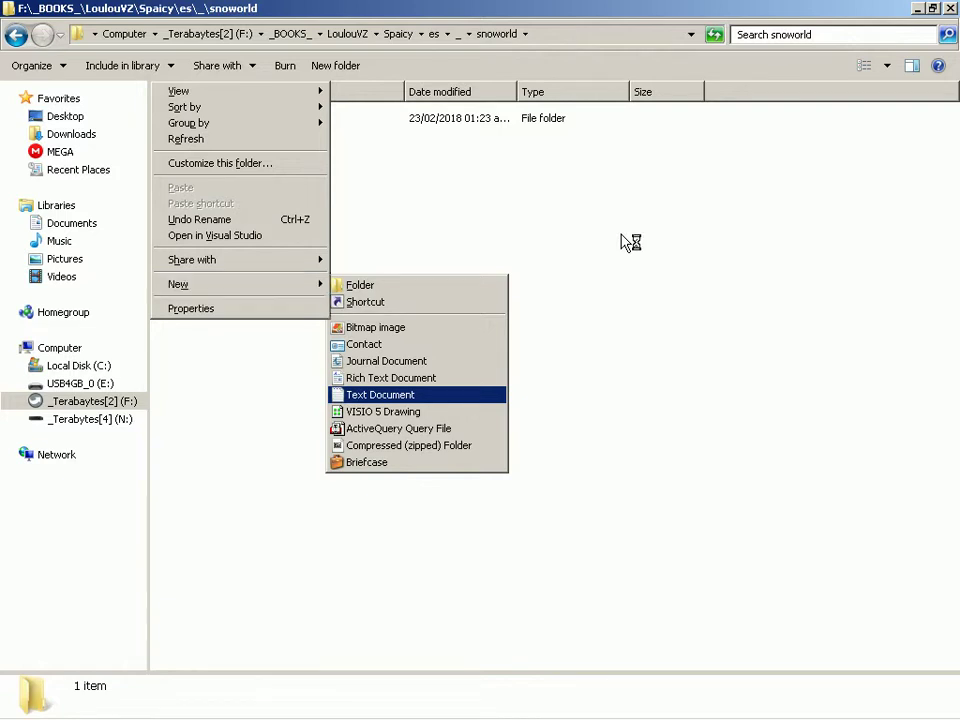
{"action": "type", "text": "index.html"}
{"action": "key", "text": "Delete"}
{"action": "key", "text": "Delete"}
{"action": "key", "text": "Delete"}
{"action": "key", "text": "Delete"}
{"action": "key", "text": "Return"}
{"action": "key", "text": "Return"}
Check the Snoworld Español page in the browser and return to the es\_\snoworld folder window
{"action": "key", "text": "alt+Tab"}
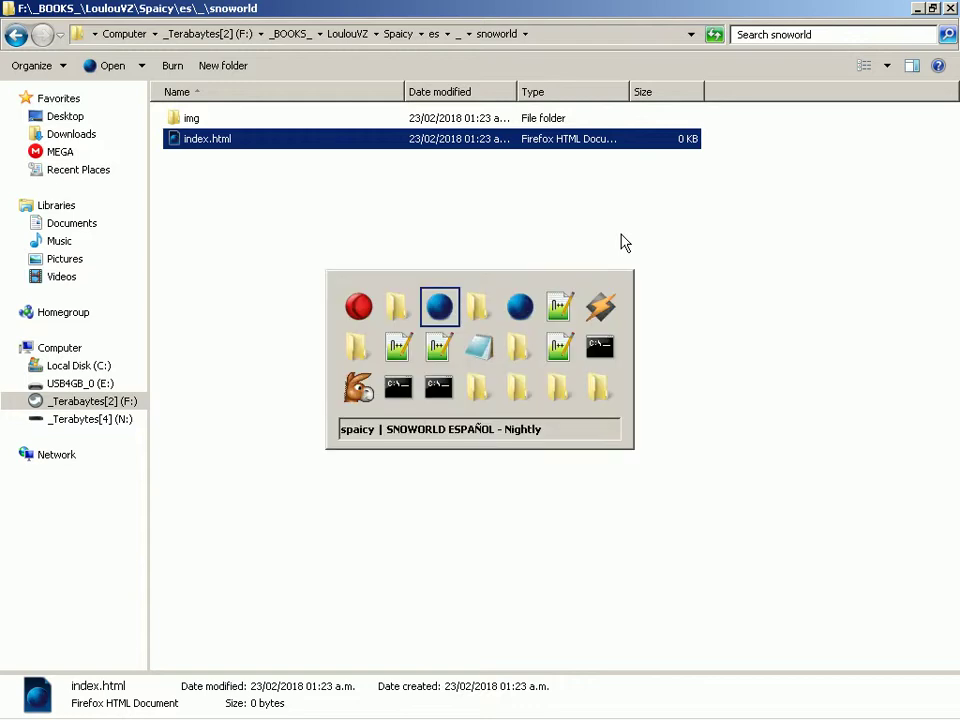
{"action": "key", "text": "F5"}
{"action": "key", "text": "alt+Tab"}
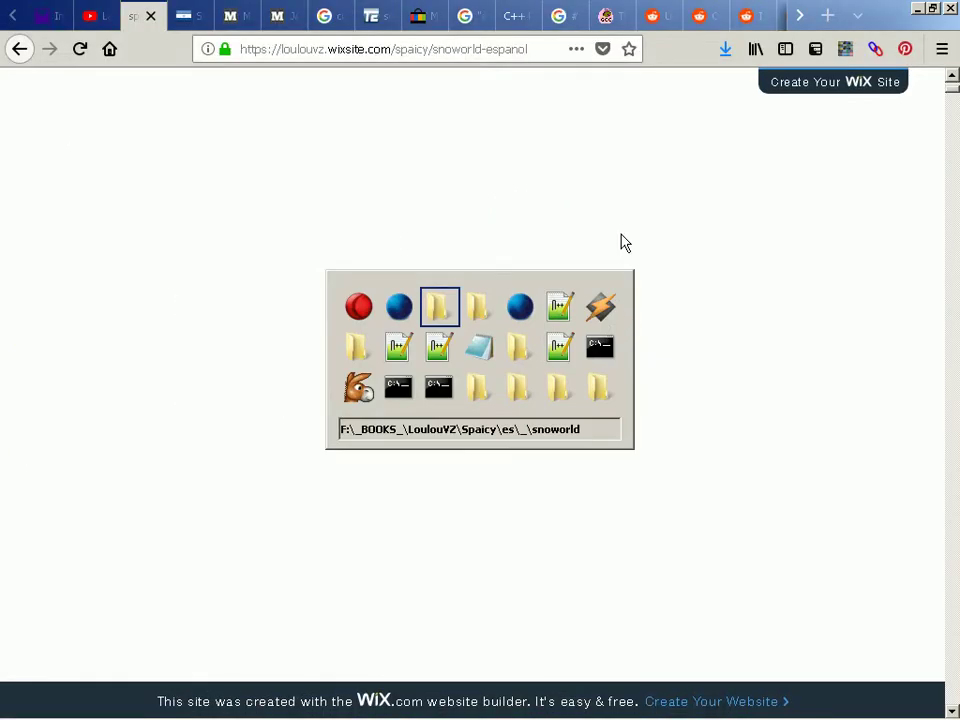
{"action": "key", "text": "Escape"}
{"action": "key", "text": "alt+Tab"}
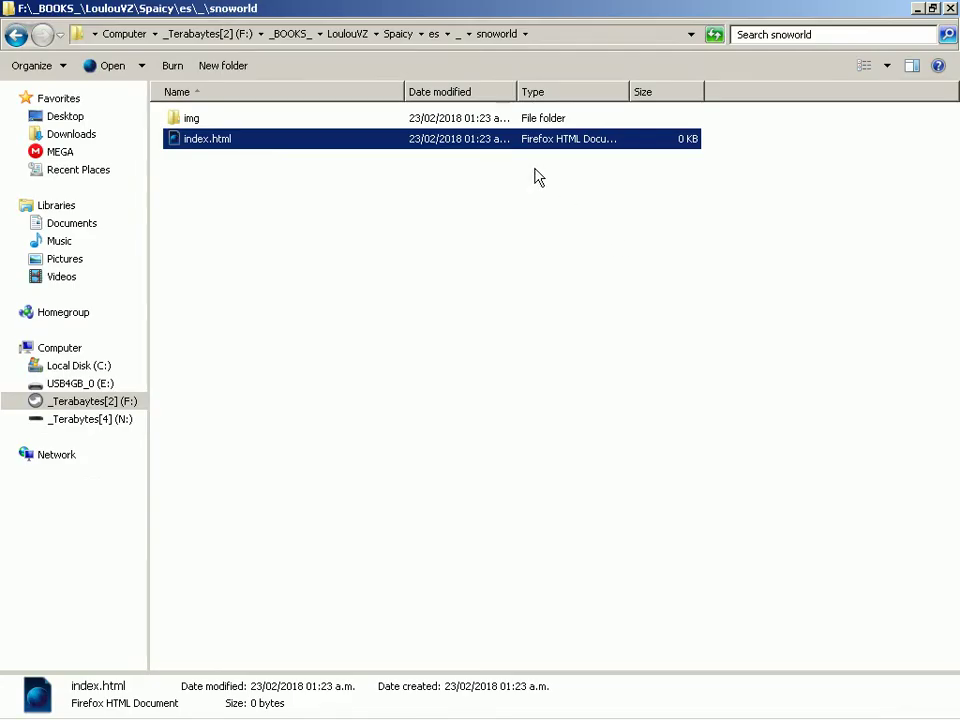
Open the snoworld index.html in Notepad++ and set its encoding to UTF-8
{"action": "double_click", "coordinate": [326, 139]}
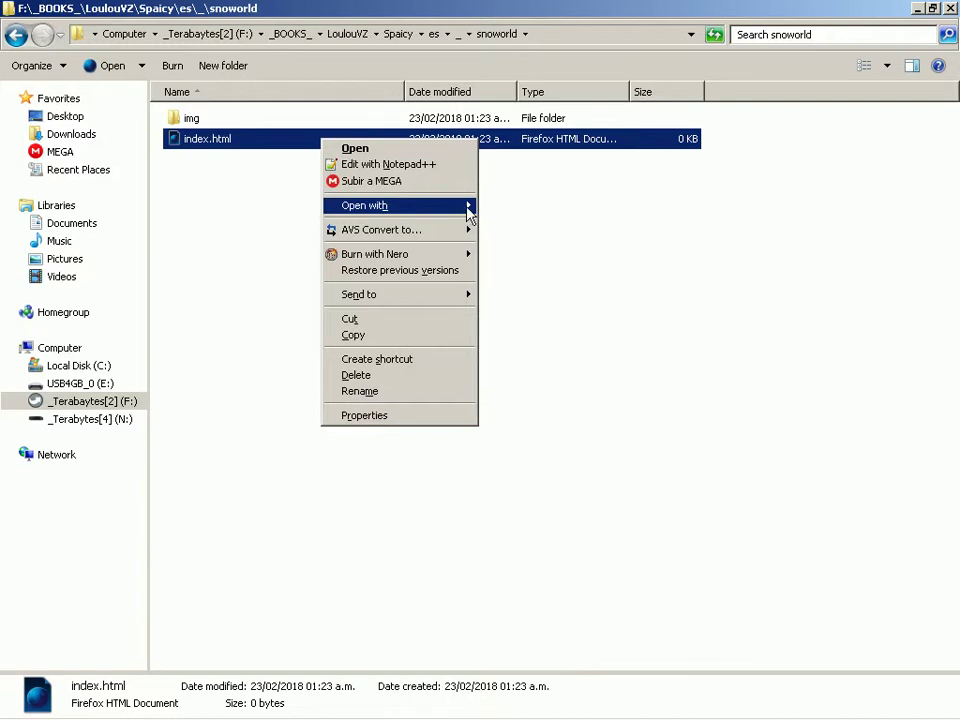
{"action": "mouse_move", "coordinate": [466, 210]}
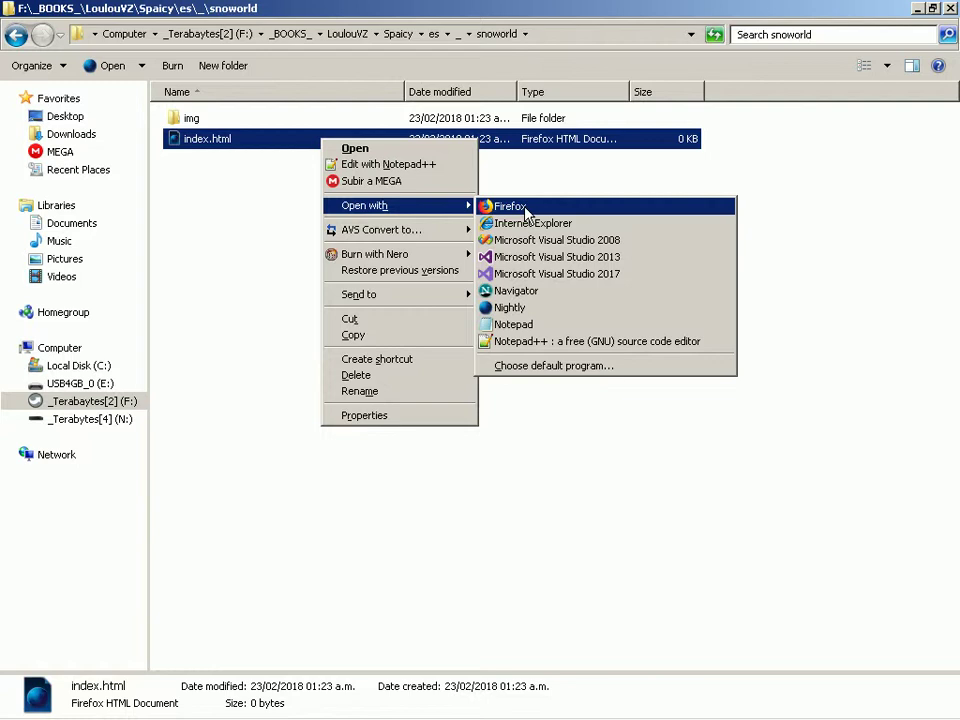
{"action": "left_click", "coordinate": [613, 342]}
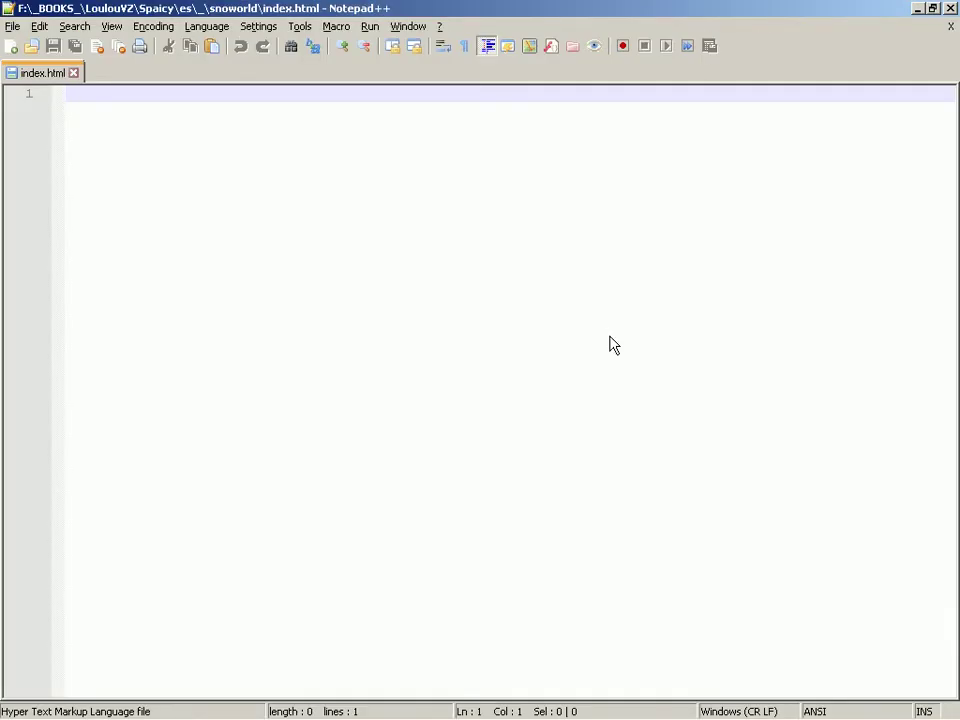
{"action": "key", "text": "alt+l"}
{"action": "key", "text": "Left"}
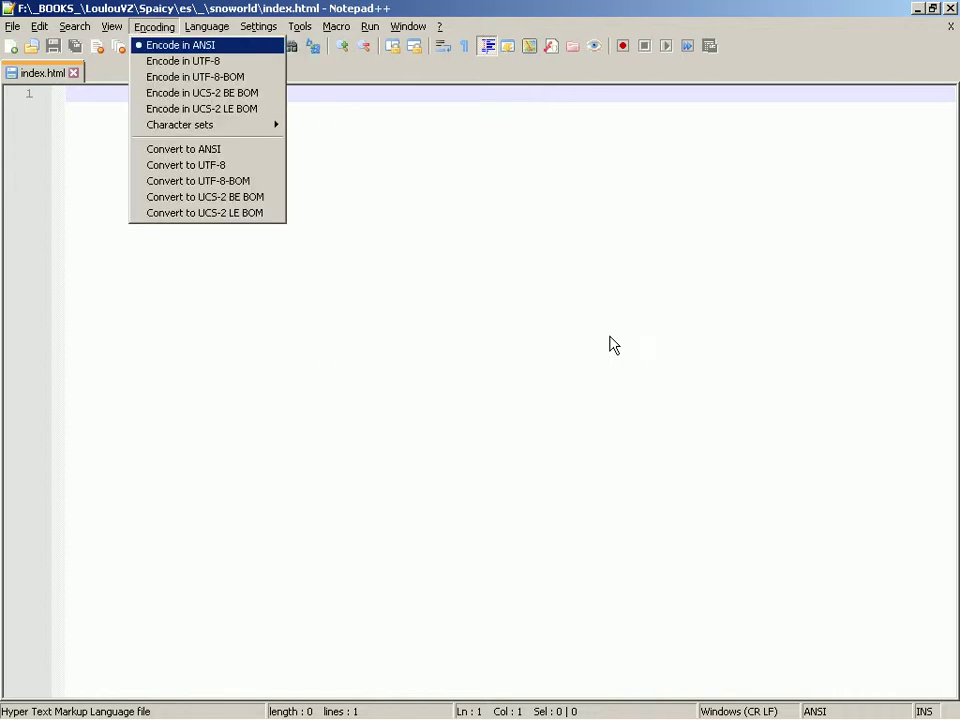
{"action": "key", "text": "Down"}
{"action": "key", "text": "Return"}
Write the declaration <!DOCTYPE html> on the first line of index.html
{"action": "type", "text": "<>"}
{"action": "key", "text": "Left"}
{"action": "type", "text": "p"}
{"action": "key", "text": "BackSpace"}
{"action": "type", "text": "!DOCTYPE ht"}
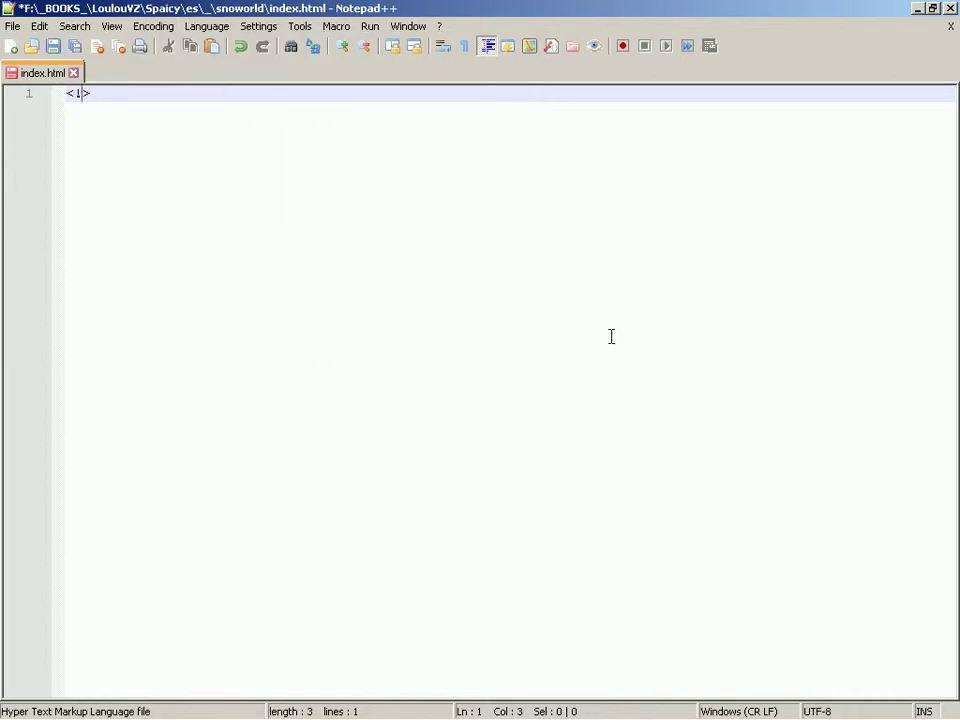
{"action": "type", "text": "ml"}
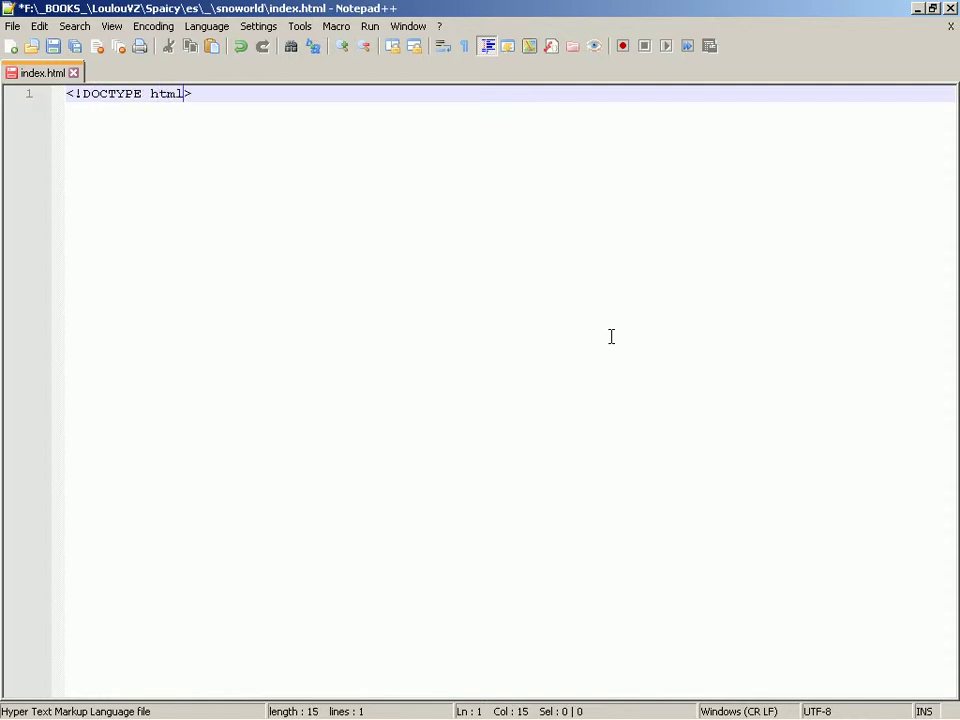
Add the opening <html> tag below the doctype and the closing </html> tag two lines further down
{"action": "key", "text": "End"}
{"action": "key", "text": "Return"}
{"action": "type", "text": "<>  <>"}
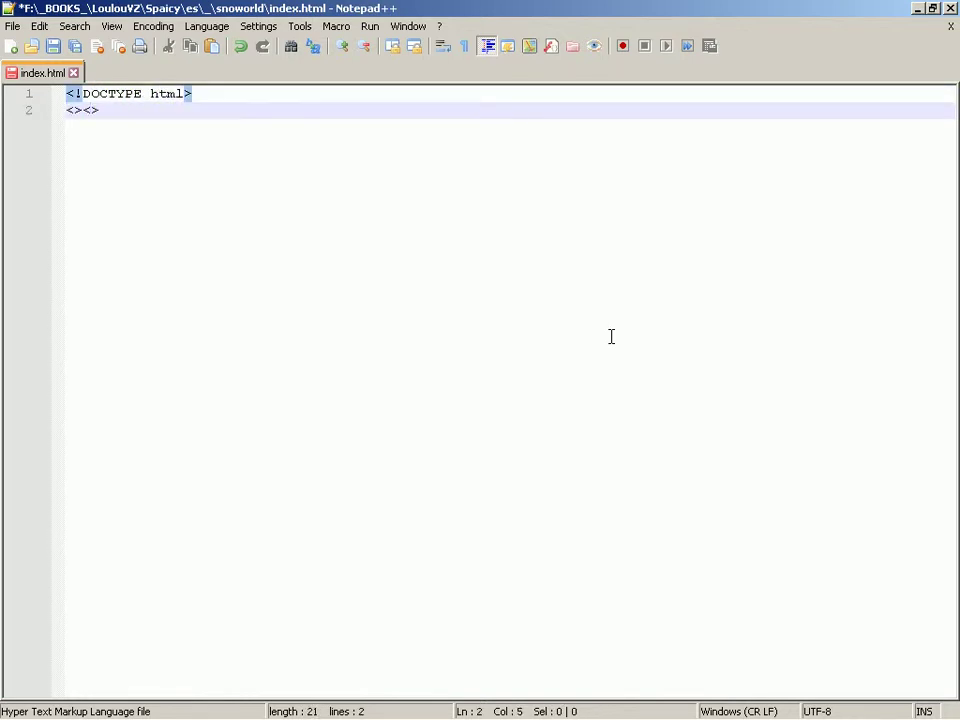
{"action": "key", "text": "Left"}
{"action": "key", "text": "Left"}
{"action": "key", "text": "Return"}
{"action": "key", "text": "Return"}
{"action": "key", "text": "Right"}
{"action": "type", "text": "/html"}
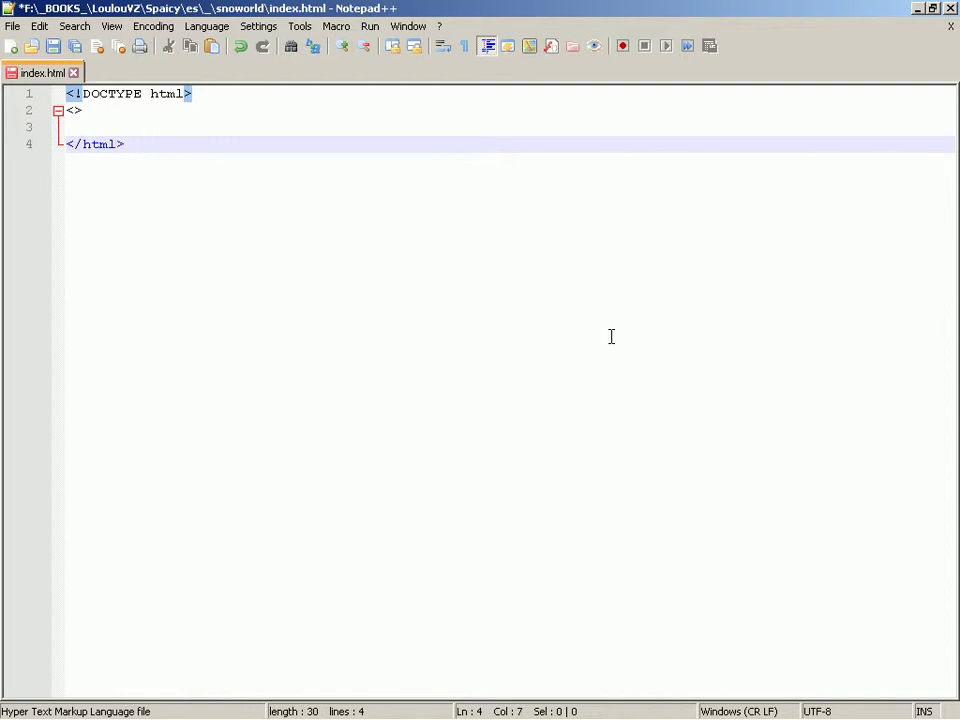
{"action": "key", "text": "ctrl+Home"}
{"action": "key", "text": "Down"}
{"action": "key", "text": "Right"}
{"action": "type", "text": "html"}
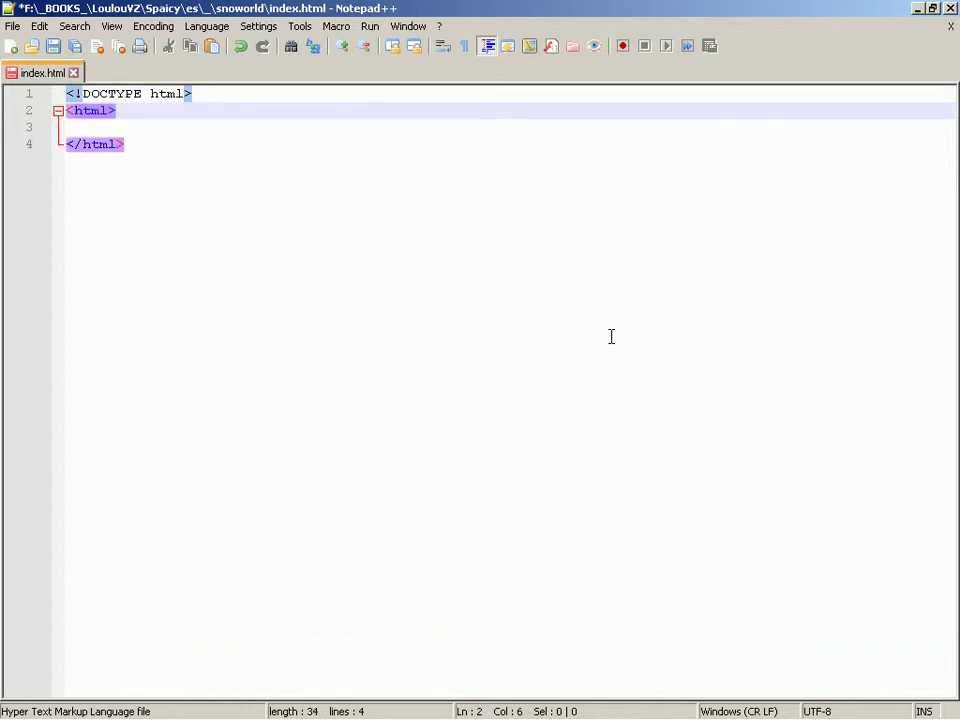
Add a <body></body> pair just above </html>, with an empty line between the tags and both indented one space
{"action": "key", "text": "Down"}
{"action": "key", "text": "Return"}
{"action": "key", "text": "Return"}
{"action": "type", "text": "<><>"}
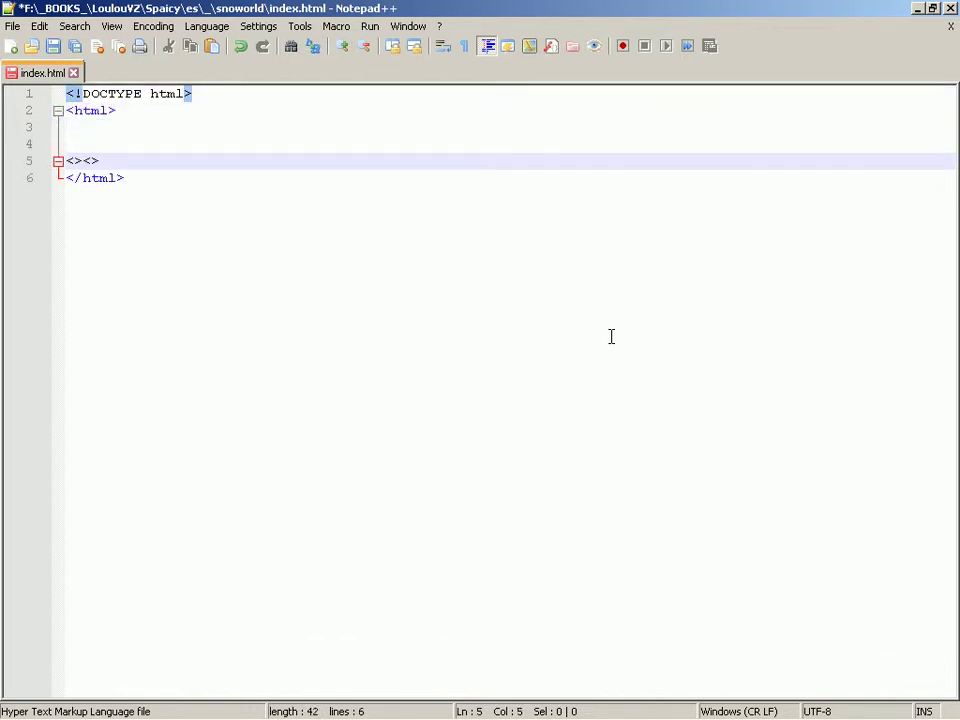
{"action": "type", "text": "/body"}
{"action": "key", "text": "Home"}
{"action": "key", "text": "Right"}
{"action": "type", "text": "body"}
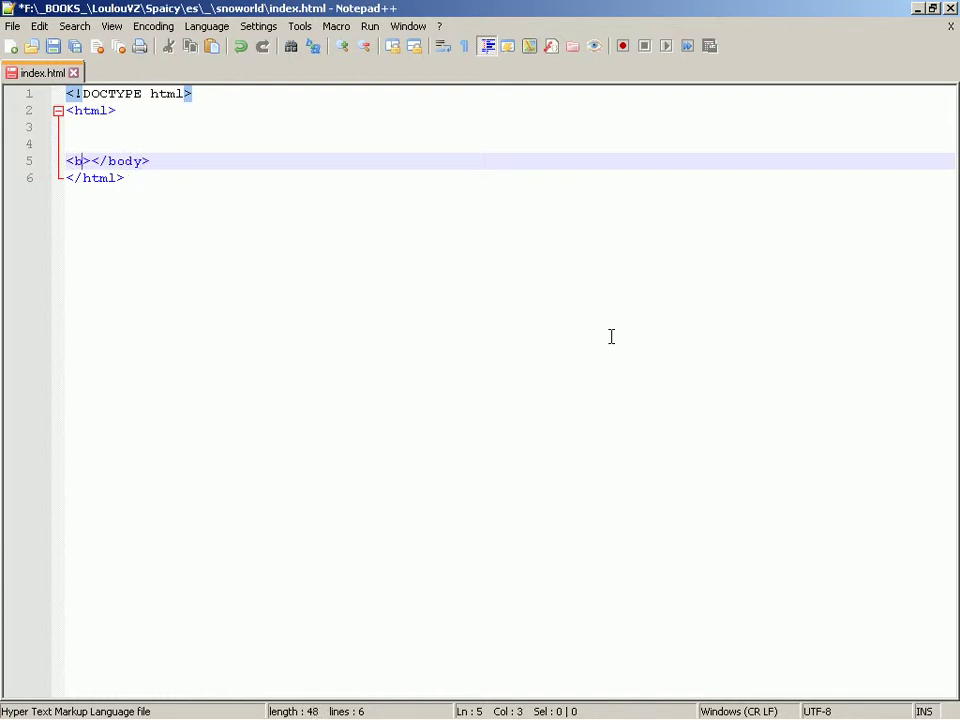
{"action": "key", "text": "Right"}
{"action": "key", "text": "Return"}
{"action": "key", "text": "Return"}
{"action": "key", "text": "Up"}
{"action": "key", "text": "Up"}
{"action": "key", "text": "Down"}
{"action": "key", "text": "Down"}
{"action": "key", "text": "Home"}
Insert a <head></head> pair under <html>, indented one space, with an empty line between the tags
{"action": "key", "text": "Up"}
{"action": "key", "text": "Up"}
{"action": "key", "text": "Up"}
{"action": "key", "text": "Up"}
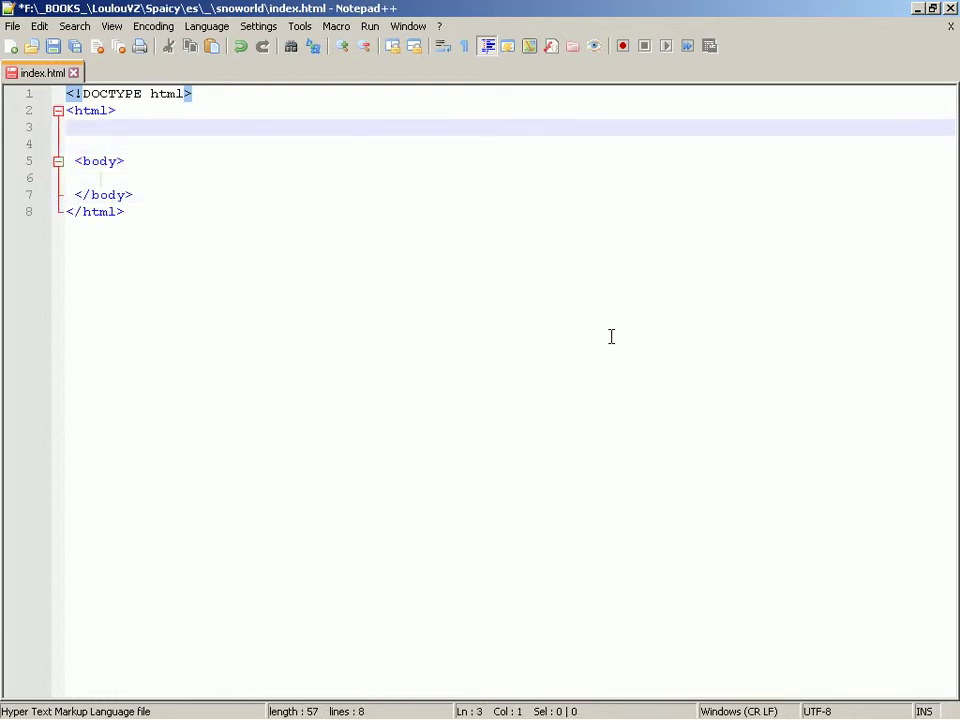
{"action": "key", "text": "Return"}
{"action": "key", "text": "Return"}
{"action": "key", "text": "Up"}
{"action": "key", "text": "Up"}
{"action": "type", "text": "<><>"}
{"action": "key", "text": "Left"}
{"action": "type", "text": "/he"}
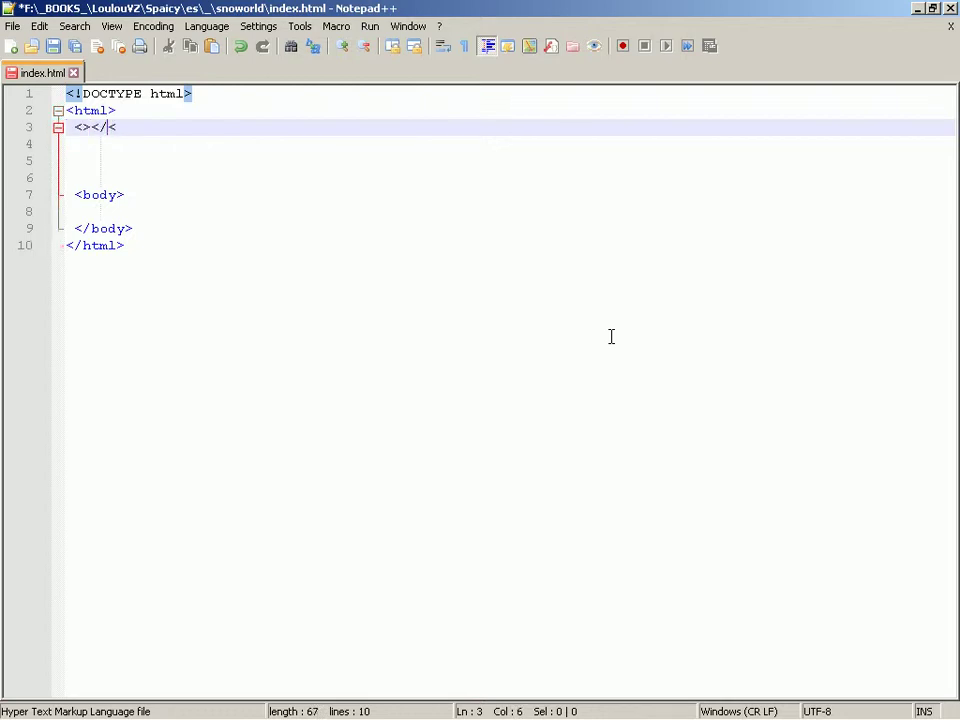
{"action": "type", "text": "ad"}
{"action": "key", "text": "Home"}
{"action": "key", "text": "Right"}
{"action": "type", "text": "head"}
{"action": "key", "text": "Right"}
{"action": "key", "text": "Return"}
{"action": "key", "text": "Return"}
{"action": "key", "text": "Up"}
Add the line <title>Snoworld</title> inside the head and save index.html
{"action": "type", "text": "<"}
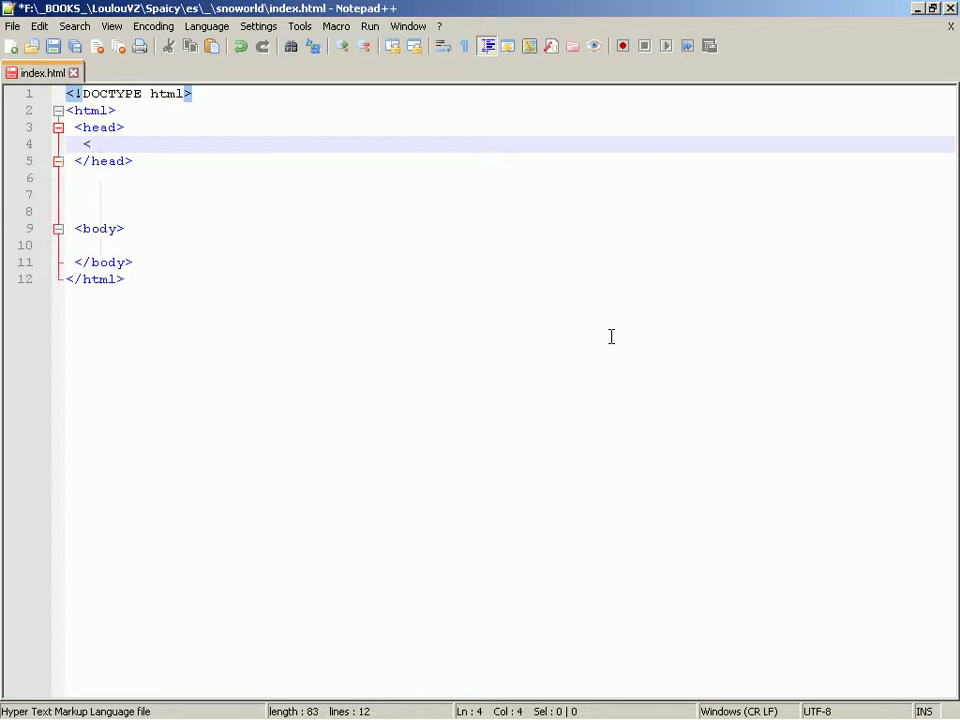
{"action": "type", "text": "tit></title>"}
{"action": "key", "text": "Home"}
{"action": "key", "text": "Right"}
{"action": "type", "text": "title"}
{"action": "key", "text": "Right"}
{"action": "key", "text": "alt+Tab"}
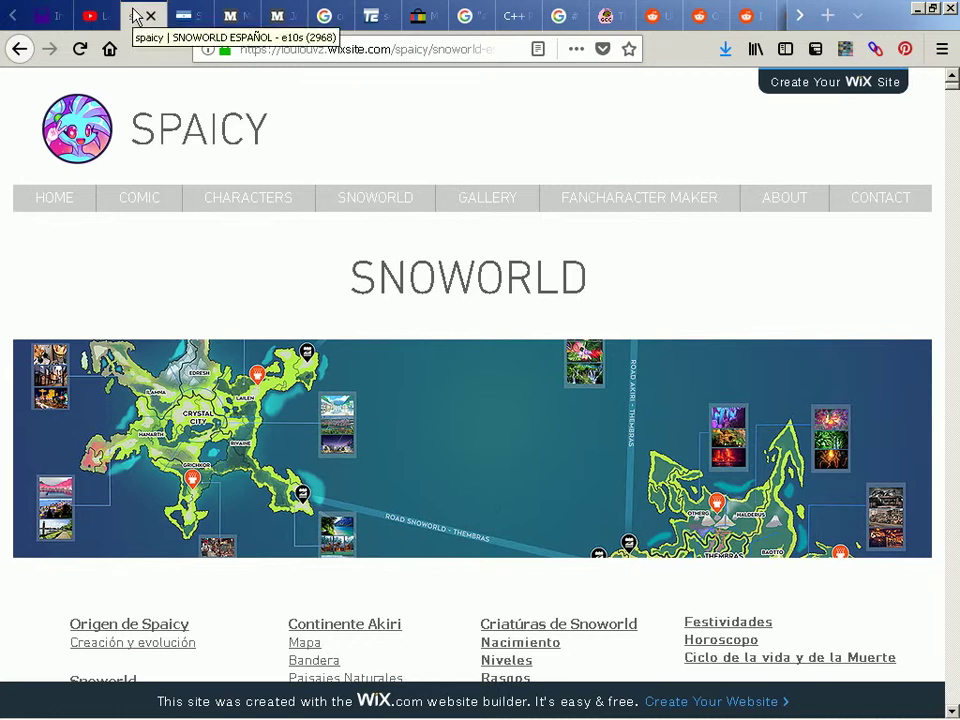
{"action": "key", "text": "alt+Tab"}
{"action": "type", "text": "Snoworld"}
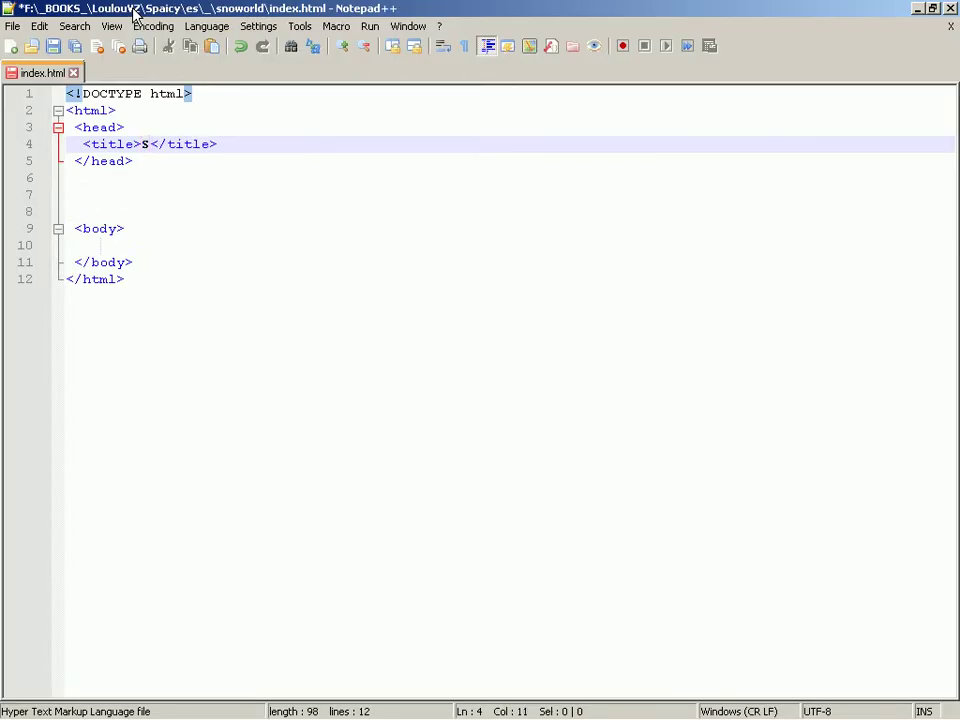
{"action": "key", "text": "ctrl+s"}
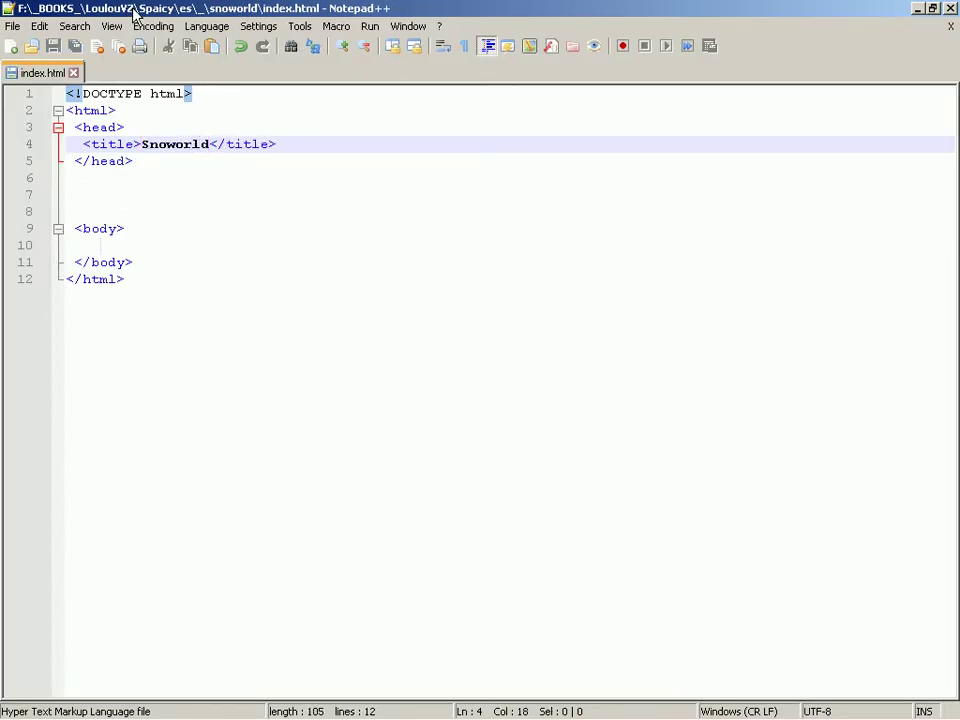
Place the cursor inside the empty body, save the file, and review the list of section links on the browser's Snoworld Español page
{"action": "key", "text": "Down"}
{"action": "key", "text": "Down"}
{"action": "key", "text": "Down"}
{"action": "key", "text": "Down"}
{"action": "key", "text": "Down"}
{"action": "key", "text": "Down"}
{"action": "key", "text": "Down"}
{"action": "key", "text": "Up"}
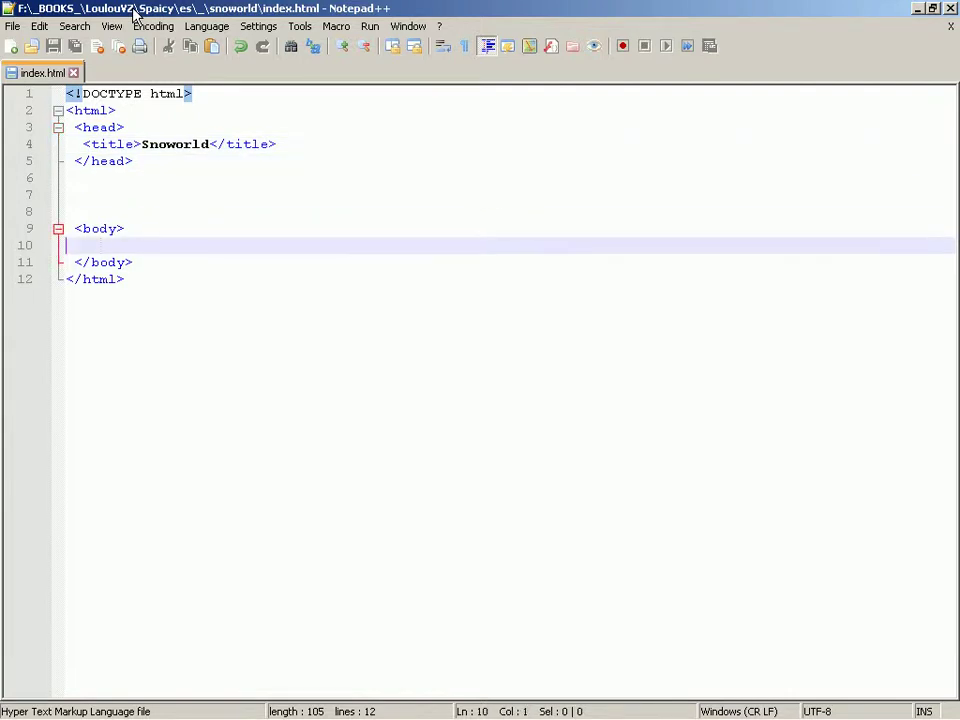
{"action": "key", "text": "ctrl+s"}
{"action": "key", "text": "alt+Tab"}
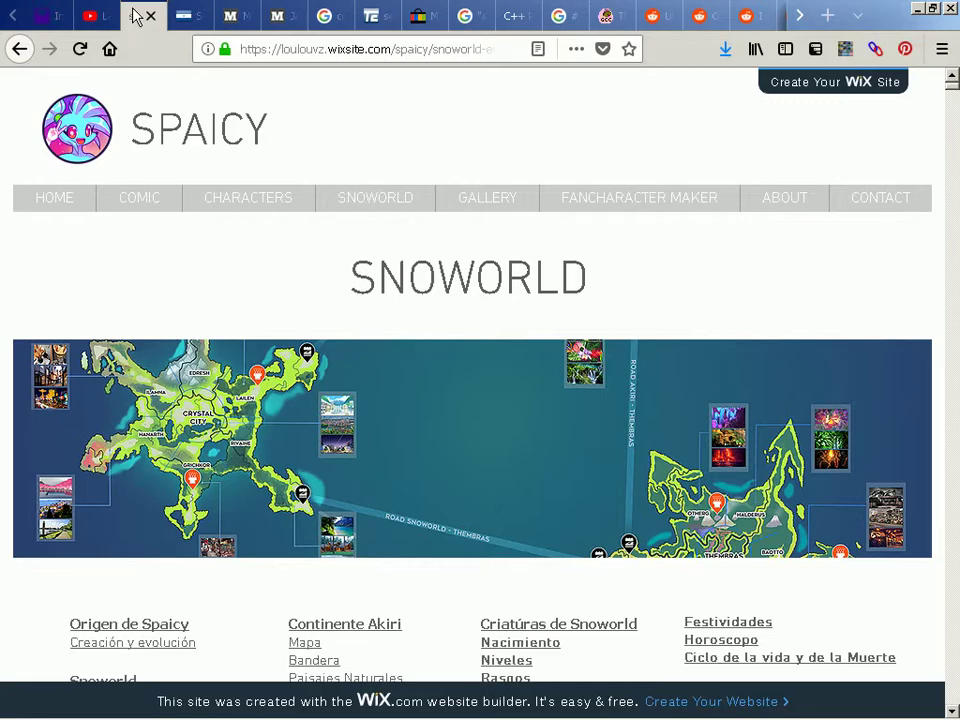
{"action": "scroll", "coordinate": [38, 168], "scroll_direction": "down", "scroll_amount": 4}
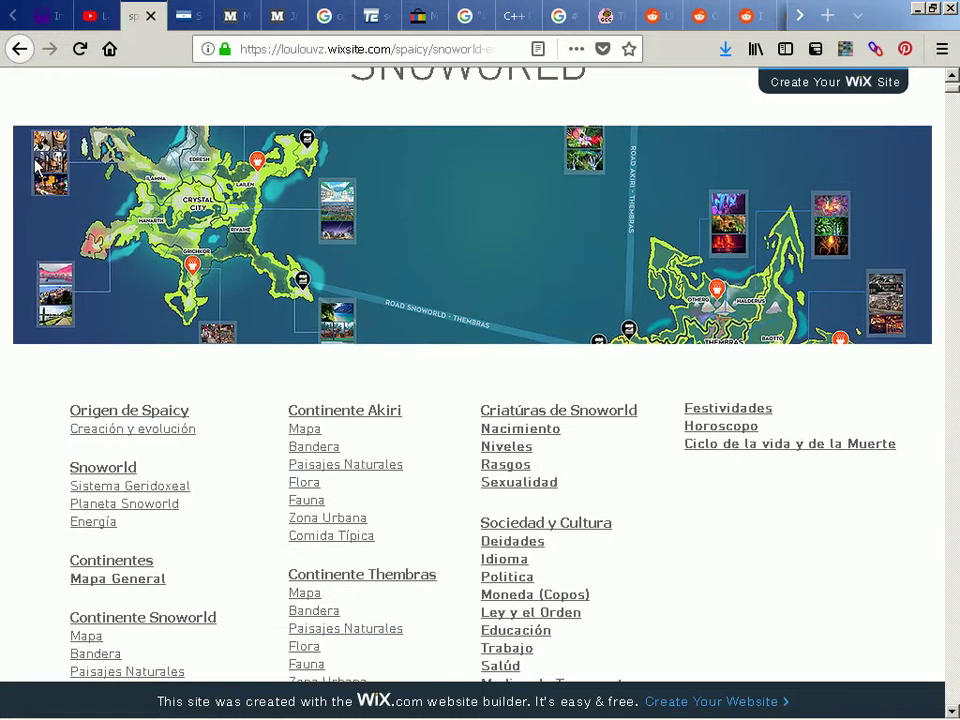
{"action": "scroll", "coordinate": [4, 214], "scroll_direction": "down", "scroll_amount": 2}
{"action": "key", "text": "alt+Tab"}
{"action": "key", "text": "alt+Tab"}
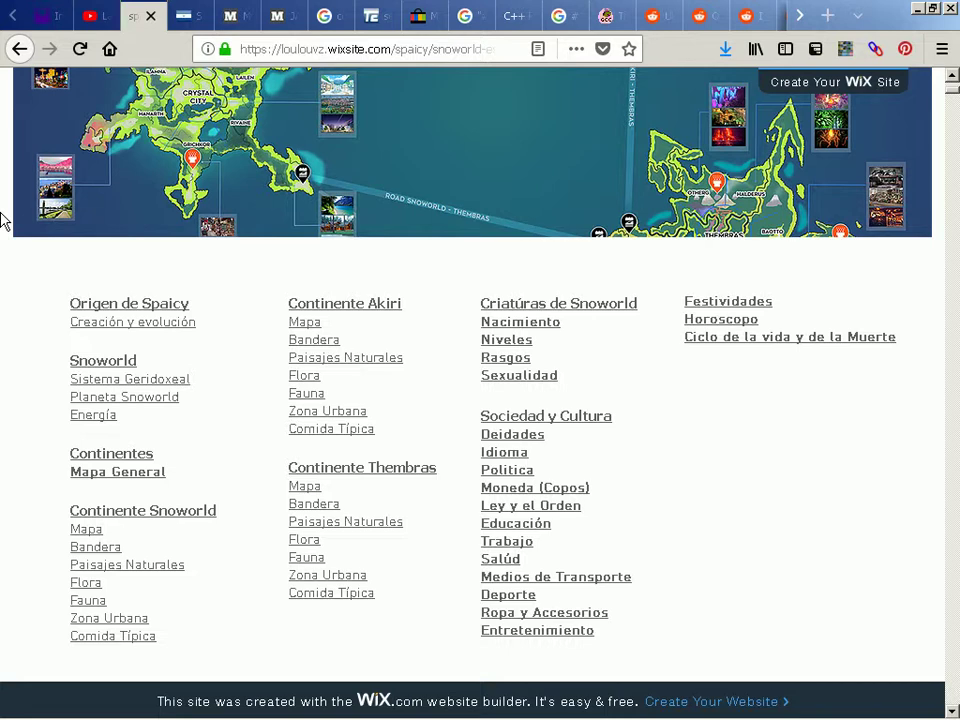
Switch to es\index.txt in Notepad++, go to the empty name of the entry under "Snoworld", and check the first section heading in the browser
{"action": "key", "text": "alt+Tab"}
{"action": "key", "text": "alt+Tab"}
{"action": "key", "text": "alt+Tab"}
{"action": "key", "text": "alt+Tab"}
{"action": "key", "text": "alt+Tab"}
{"action": "key", "text": "alt+Tab"}
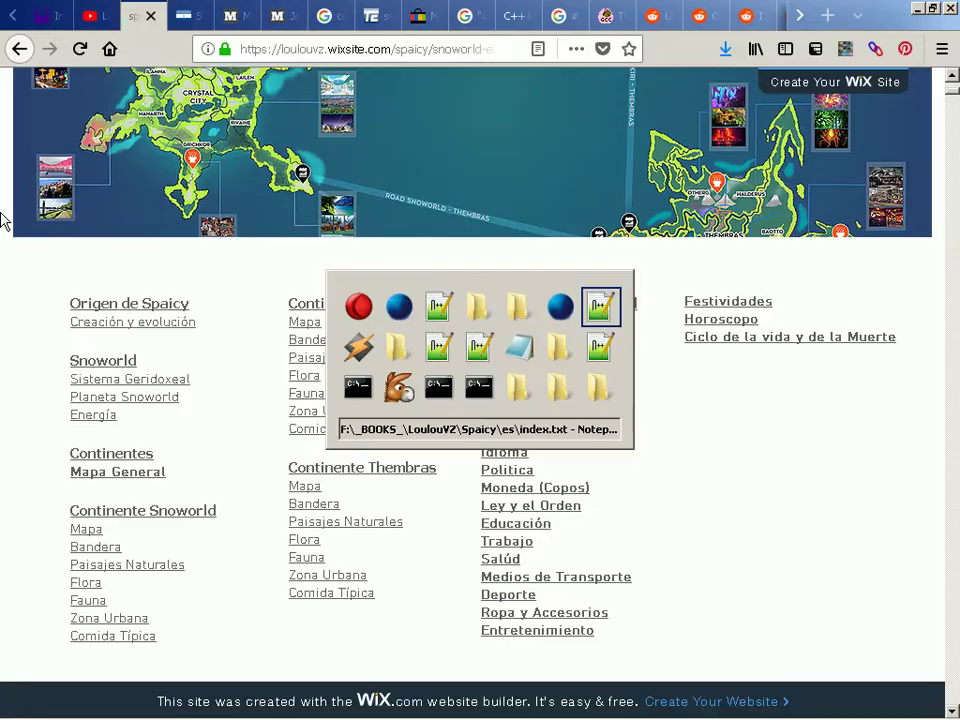
{"action": "key", "text": "Down"}
{"action": "key", "text": "Down"}
{"action": "key", "text": "Down"}
{"action": "key", "text": "Down"}
{"action": "key", "text": "Down"}
{"action": "key", "text": "Down"}
{"action": "key", "text": "Down"}
{"action": "key", "text": "Down"}
{"action": "key", "text": "Down"}
{"action": "key", "text": "Down"}
{"action": "key", "text": "Down"}
{"action": "key", "text": "Down"}
{"action": "key", "text": "Down"}
{"action": "key", "text": "Down"}
{"action": "key", "text": "Down"}
{"action": "key", "text": "Down"}
{"action": "key", "text": "Down"}
{"action": "key", "text": "Down"}
{"action": "key", "text": "Down"}
{"action": "key", "text": "Down"}
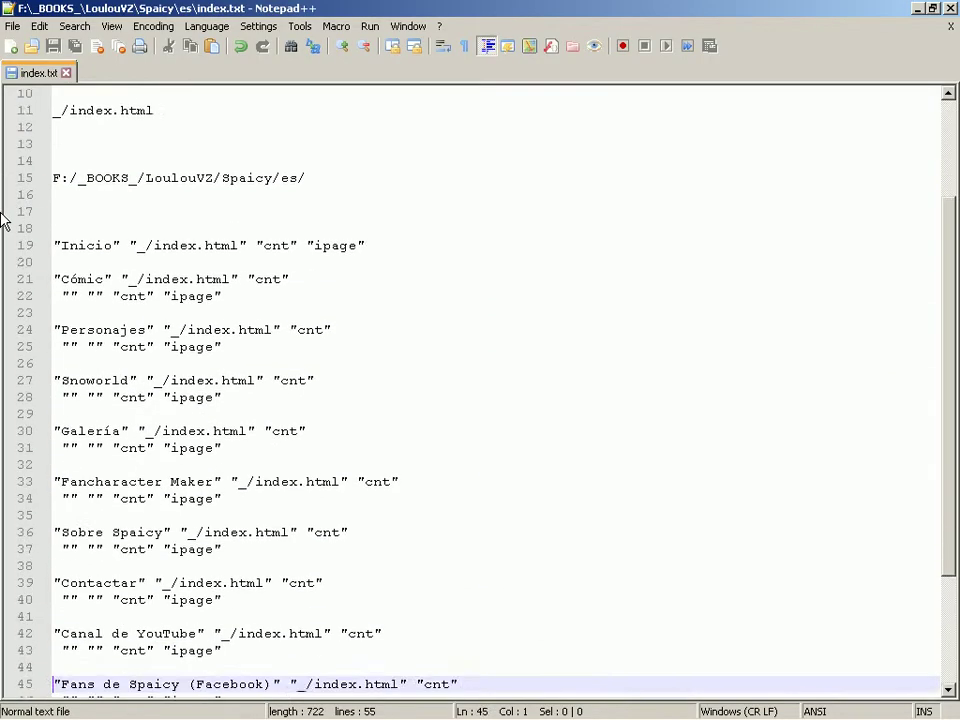
{"action": "key", "text": "Up"}
{"action": "key", "text": "Up"}
{"action": "key", "text": "Up"}
{"action": "key", "text": "Up"}
{"action": "key", "text": "Up"}
{"action": "key", "text": "Up"}
{"action": "key", "text": "Up"}
{"action": "key", "text": "Up"}
{"action": "key", "text": "Up"}
{"action": "key", "text": "Up"}
{"action": "key", "text": "Up"}
{"action": "key", "text": "Up"}
{"action": "key", "text": "Up"}
{"action": "key", "text": "Up"}
{"action": "key", "text": "Up"}
{"action": "key", "text": "Up"}
{"action": "key", "text": "Up"}
{"action": "key", "text": "alt+Tab"}
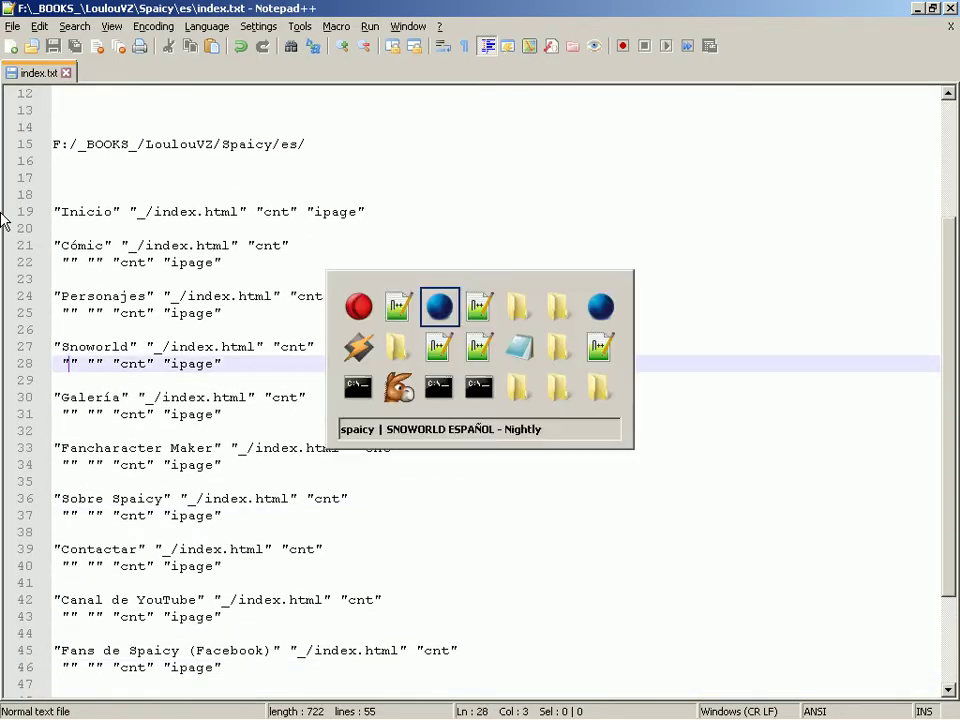
{"action": "key", "text": "alt+Tab"}
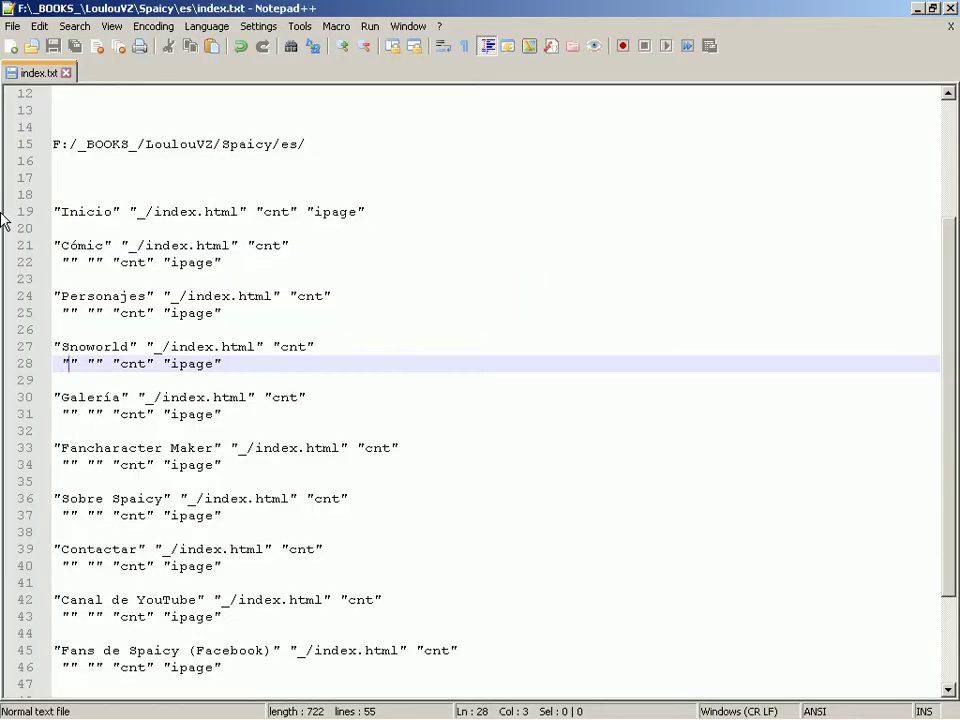
{"action": "key", "text": "alt+Tab"}
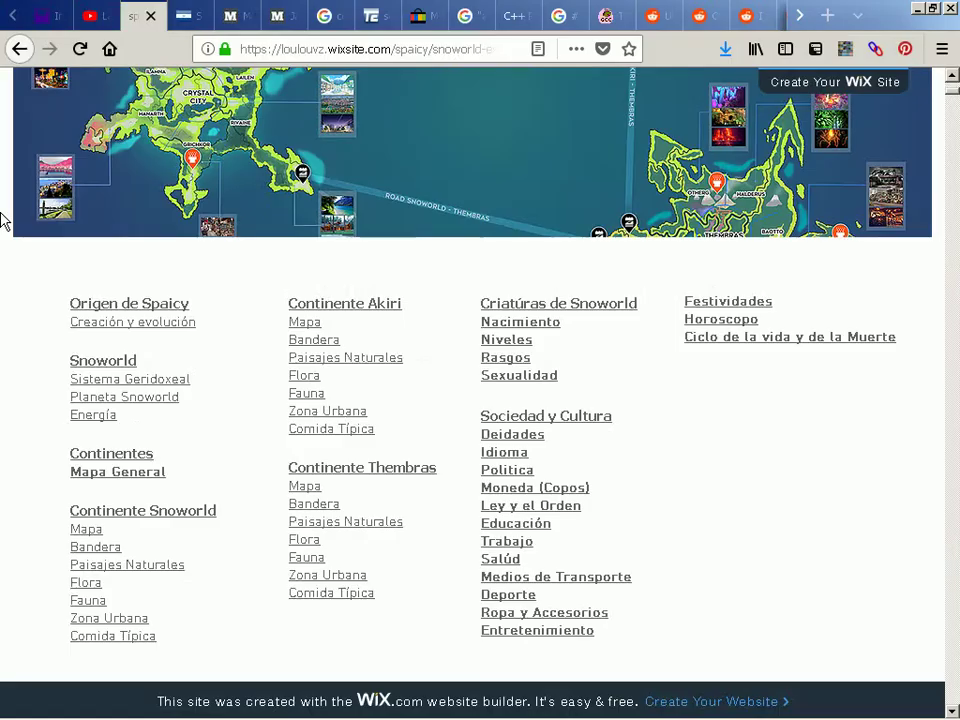
{"action": "key", "text": "alt+Tab"}
{"action": "type", "text": "Oc"}
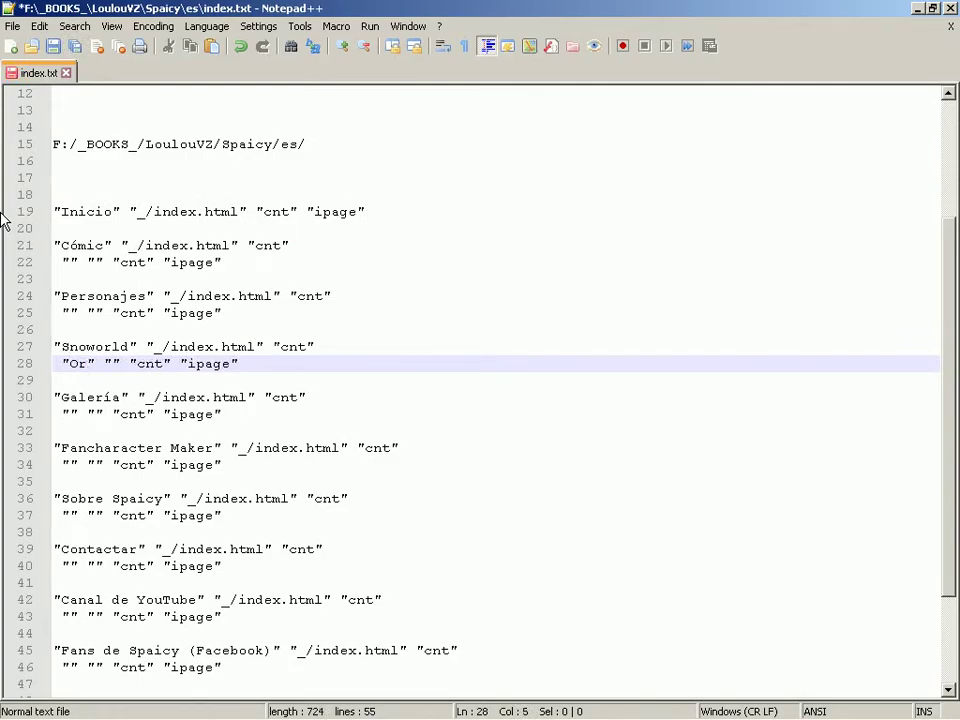
{"action": "key", "text": "BackSpace"}
{"action": "key", "text": "BackSpace"}
Duplicate the empty "" "" "cnt" "ipage" line under "Snoworld" 19 times so that it fills lines 28 to 47
{"action": "key", "text": "ctrl+d"}
{"action": "key", "text": "ctrl+d"}
{"action": "key", "text": "ctrl+d"}
{"action": "key", "text": "ctrl+d"}
{"action": "key", "text": "ctrl+d"}
{"action": "key", "text": "ctrl+d"}
{"action": "key", "text": "ctrl+d"}
{"action": "key", "text": "ctrl+d"}
{"action": "key", "text": "ctrl+d"}
{"action": "key", "text": "ctrl+d"}
{"action": "key", "text": "ctrl+d"}
{"action": "key", "text": "ctrl+d"}
{"action": "key", "text": "ctrl+d"}
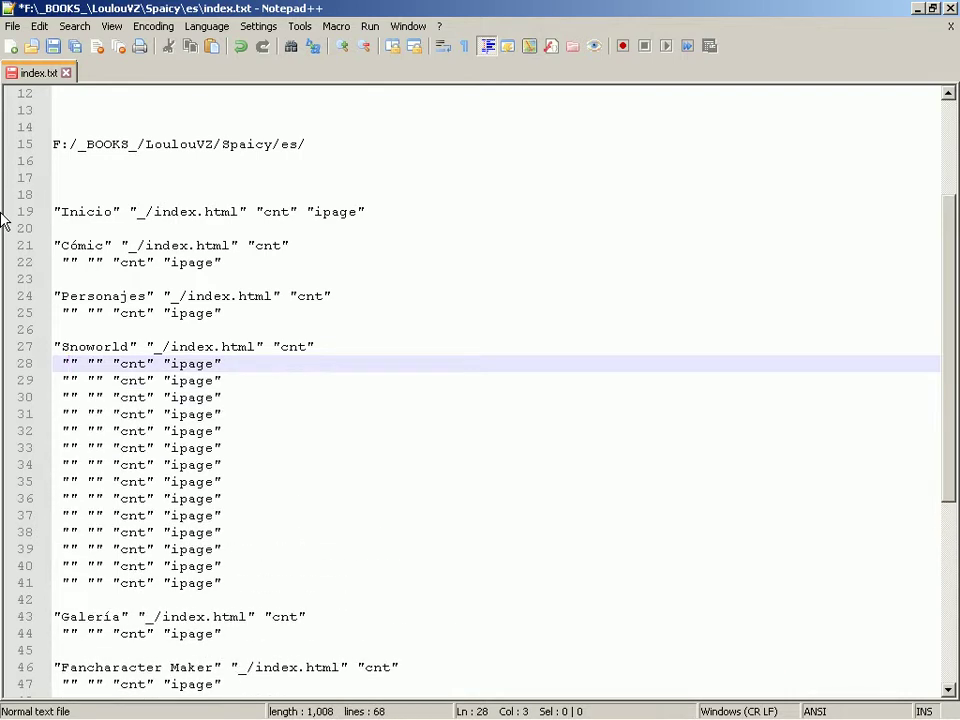
{"action": "scroll", "coordinate": [337, 181], "scroll_direction": "down", "scroll_amount": 2}
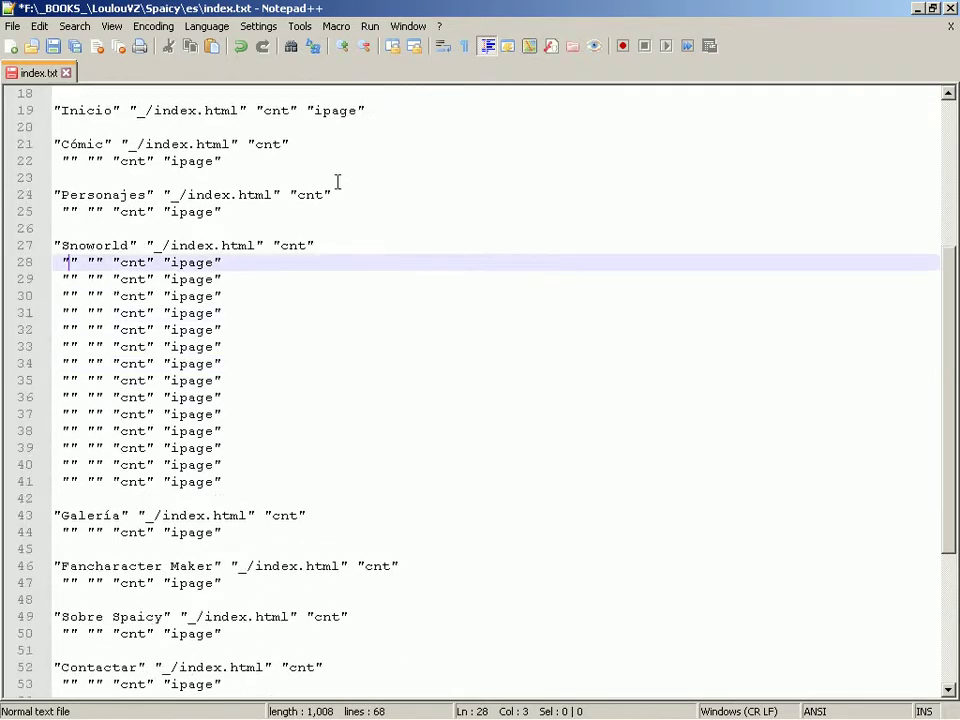
{"action": "scroll", "coordinate": [337, 181], "scroll_direction": "down", "scroll_amount": 2}
{"action": "key", "text": "ctrl+d"}
{"action": "key", "text": "ctrl+d"}
{"action": "key", "text": "ctrl+d"}
{"action": "key", "text": "ctrl+d"}
{"action": "key", "text": "ctrl+d"}
{"action": "key", "text": "ctrl+d"}
Name the first entry under "Snoworld" "Origen de Spaicy" and save index.txt
{"action": "type", "text": "Origen de S"}
{"action": "key", "text": "BackSpace"}
{"action": "type", "text": "Spaicy"}
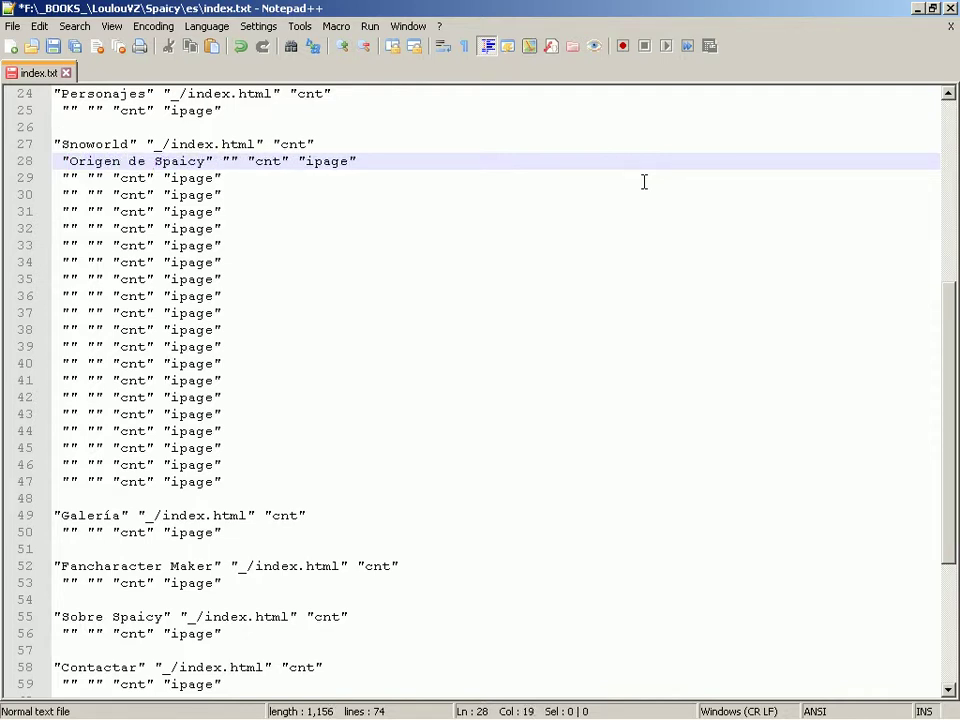
{"action": "key", "text": "ctrl+s"}
Indent the entry below "Origen de Spaicy" by one more space and name it "Creación y evolución", following the link list in the browser
{"action": "key", "text": "alt+Tab"}
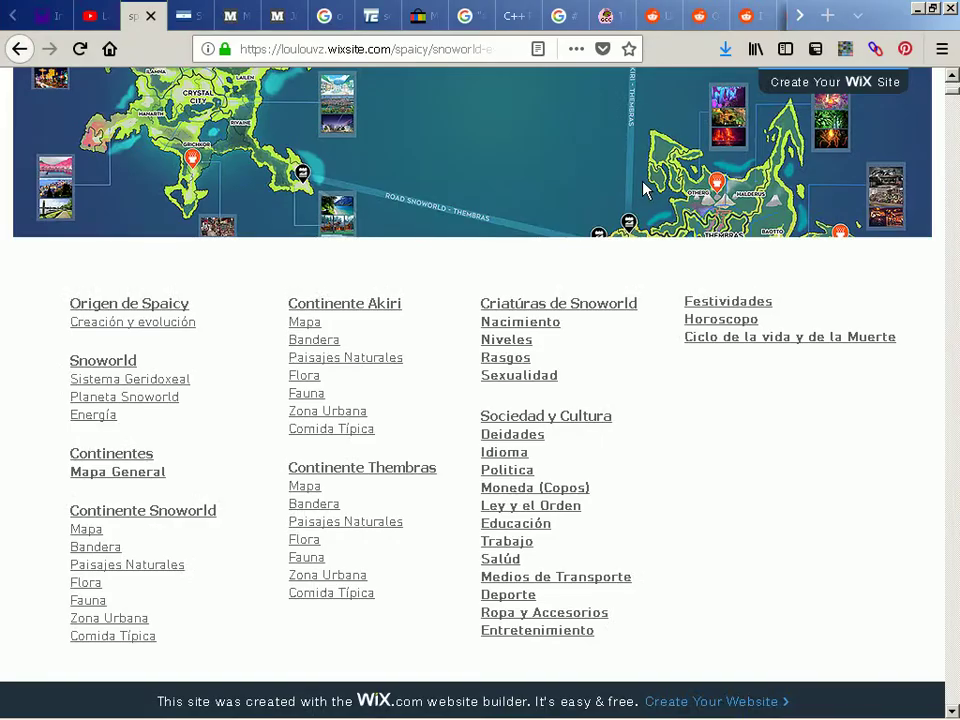
{"action": "key", "text": "alt+Tab"}
{"action": "key", "text": "Home"}
{"action": "key", "text": "Down"}
{"action": "key", "text": "Right"}
{"action": "type", "text": "Creación y e"}
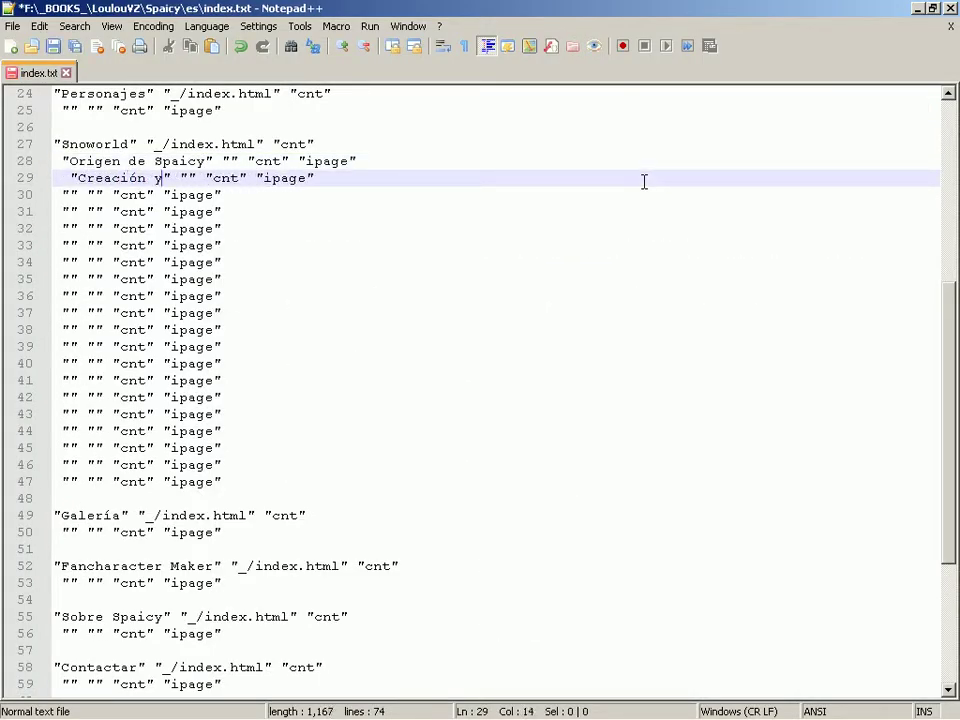
{"action": "key", "text": "alt+Tab"}
{"action": "key", "text": "alt+Tab"}
{"action": "type", "text": "voluc"}
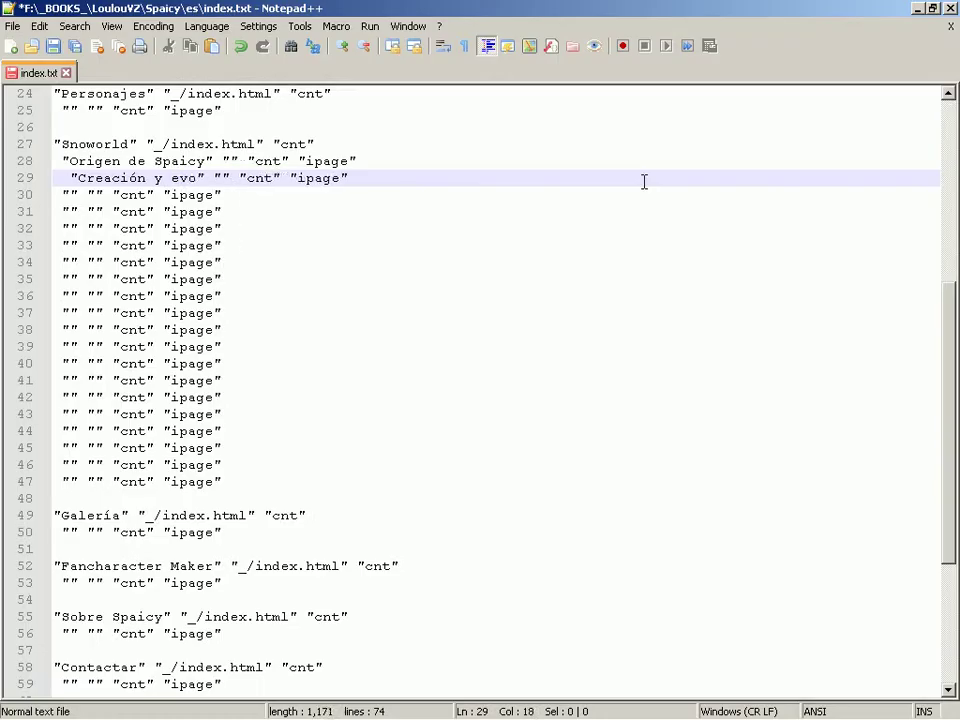
{"action": "type", "text": "ión"}
{"action": "key", "text": "Home"}
{"action": "key", "text": "Down"}
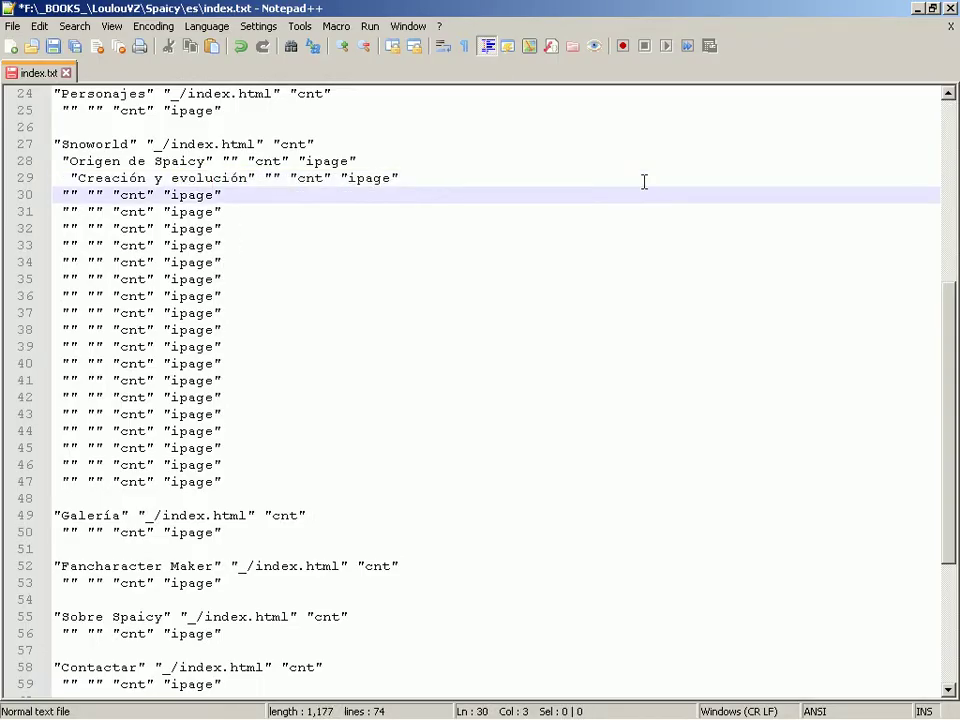
Name the empty entry on line 30, below "Creación y evolución", "Snoworld" after the link list in the browser
{"action": "key", "text": "alt+Tab"}
{"action": "key", "text": "alt+Tab"}
{"action": "type", "text": "Snoworld"}
{"action": "key", "text": "alt+Tab"}
{"action": "key", "text": "alt+Tab"}
Indent the empty entry below the "Snoworld" subsection by one more space and duplicate it three times
{"action": "key", "text": "Down"}
{"action": "key", "text": "Home"}
{"action": "key", "text": "ctrl+d"}
{"action": "key", "text": "ctrl+d"}
{"action": "key", "text": "ctrl+d"}
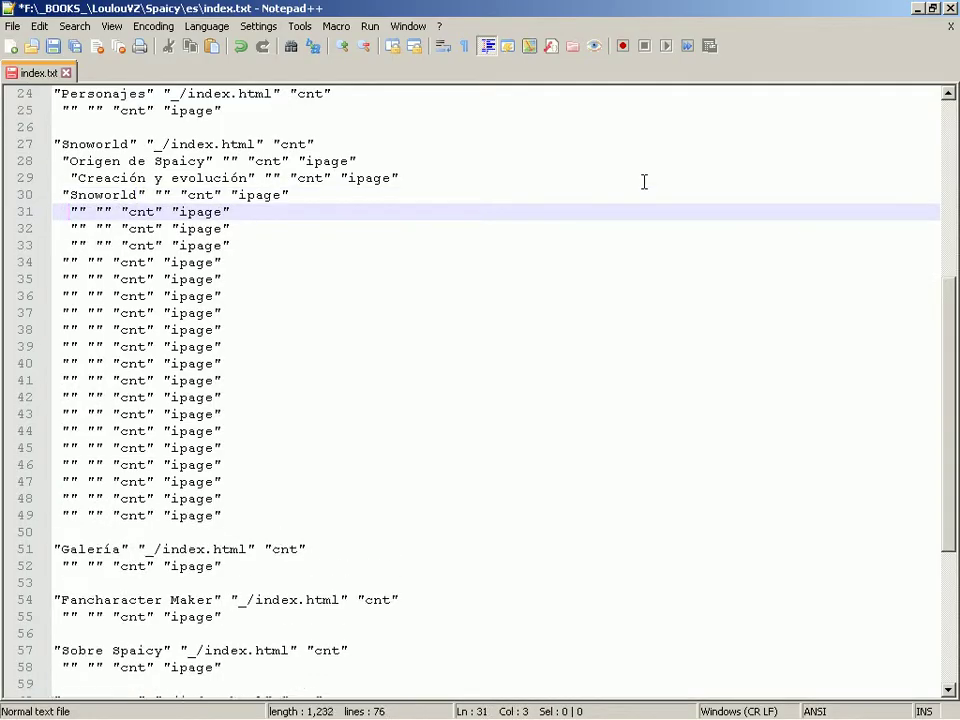
Name the first indented entry under the "Snoworld" subsection "Sistema Geridoxeal", following the link list in the browser
{"action": "key", "text": "alt+Tab"}
{"action": "key", "text": "alt+Tab"}
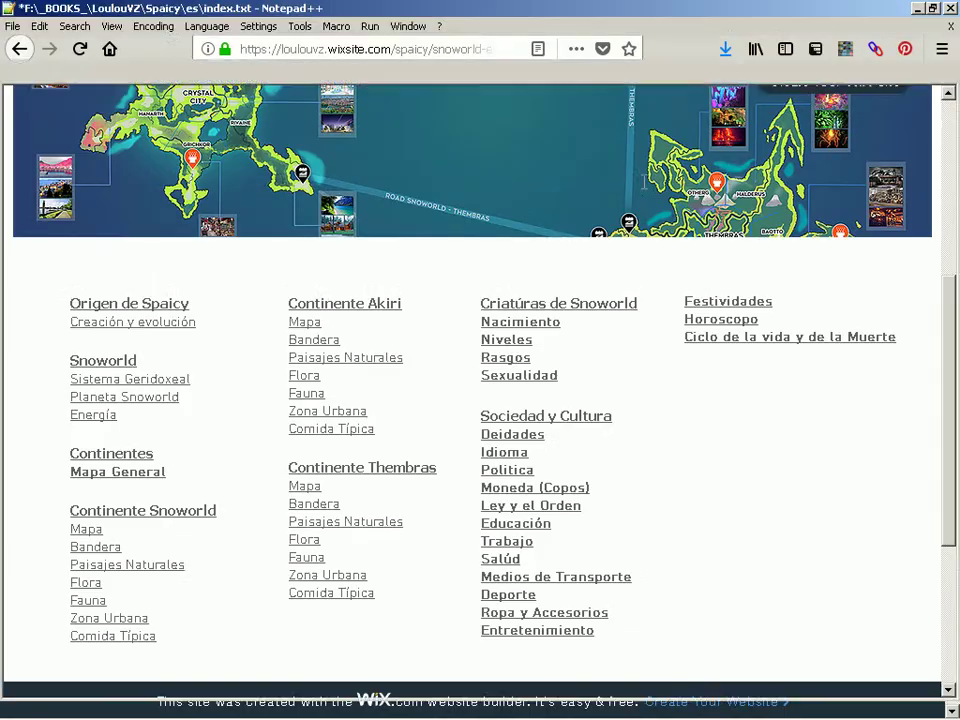
{"action": "type", "text": "Sistema \" \"\" \"cnt\" \"ipage\""}
{"action": "key", "text": "alt+Tab"}
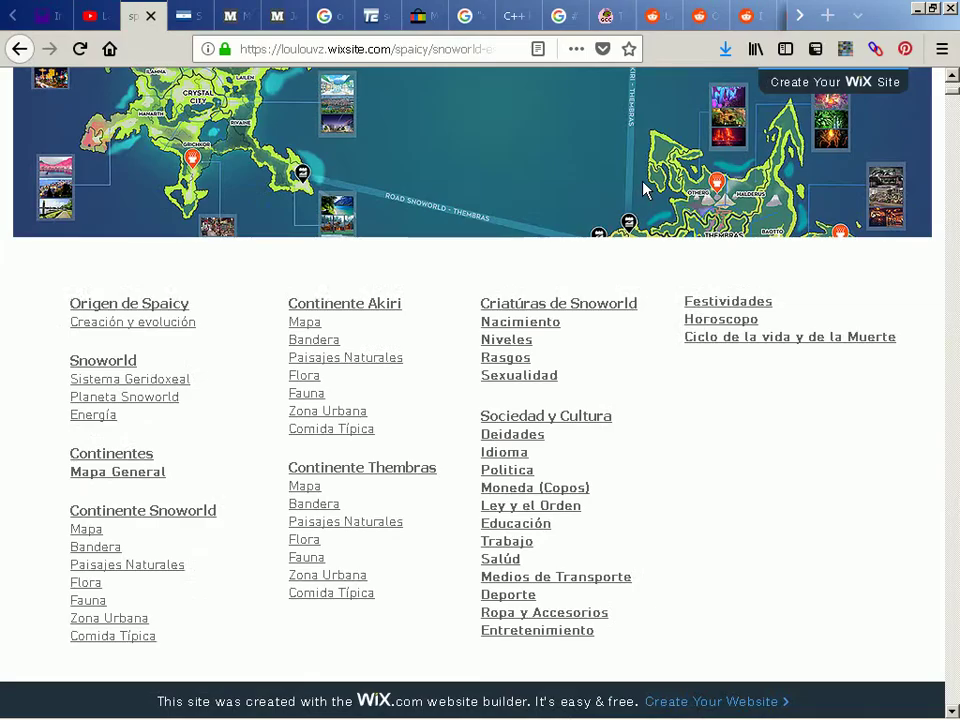
{"action": "key", "text": "alt+Tab"}
{"action": "type", "text": "Geridoxeal"}
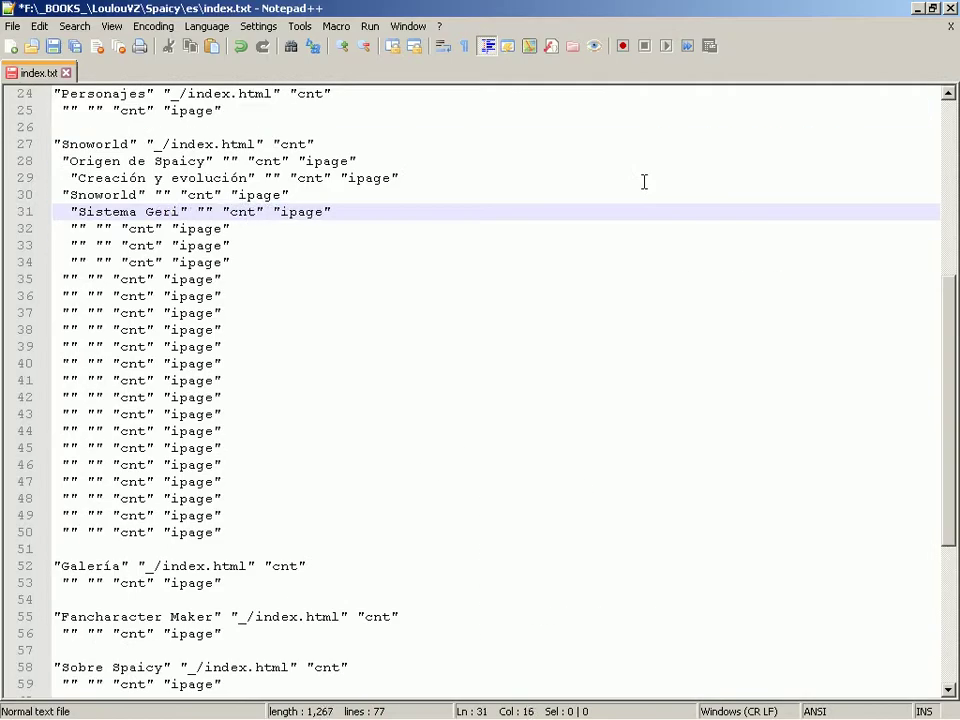
Name the entry below "Sistema Geridoxeal" "Planeta Snoworld", checking the link list in the browser
{"action": "key", "text": "Down"}
{"action": "key", "text": "Home"}
{"action": "key", "text": "Right"}
{"action": "key", "text": "Right"}
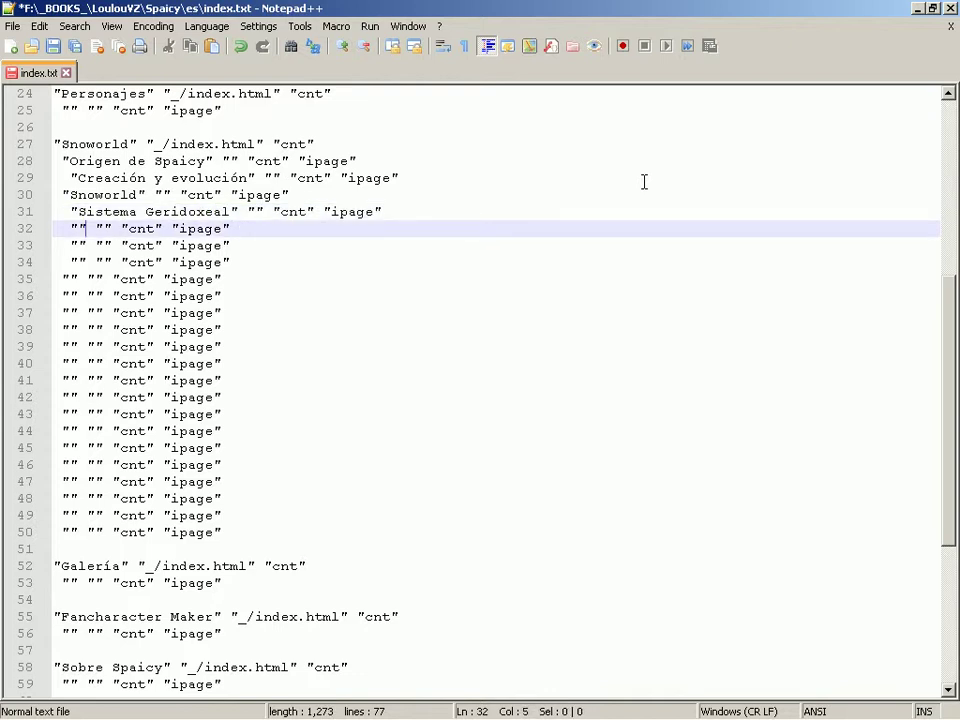
{"action": "key", "text": "alt+Tab"}
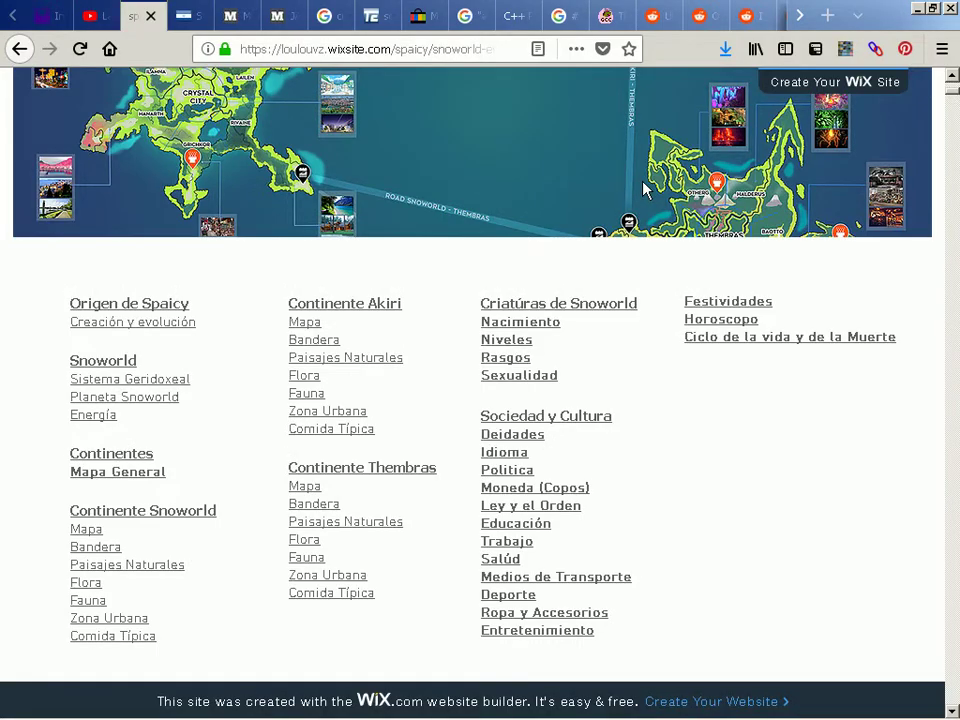
{"action": "key", "text": "alt+Tab"}
{"action": "type", "text": "Planeta "}
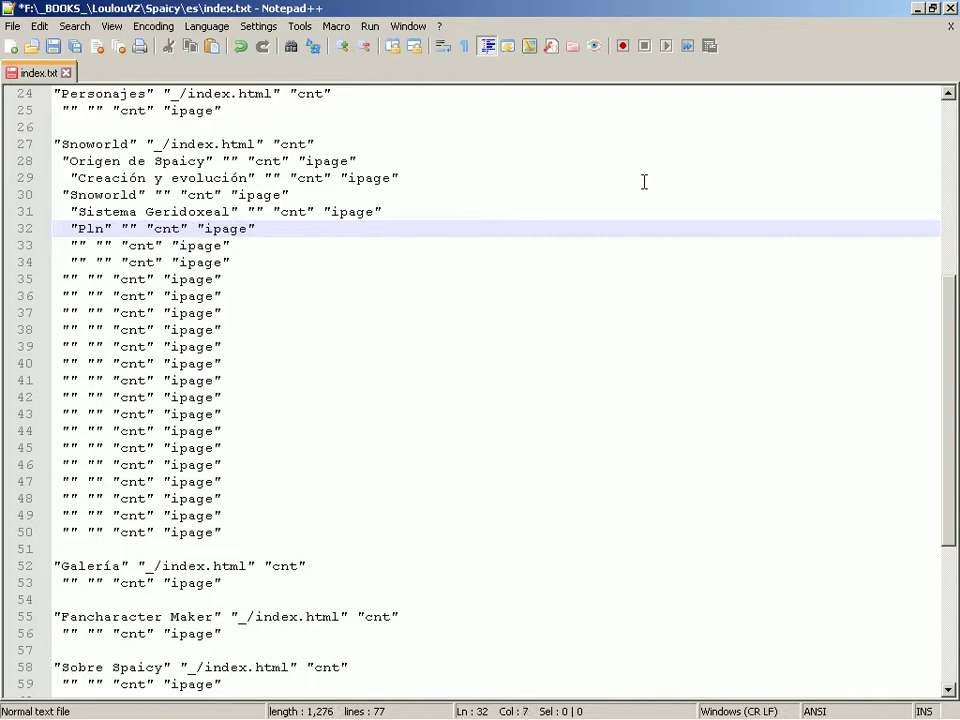
{"action": "type", "text": "Snoworld"}
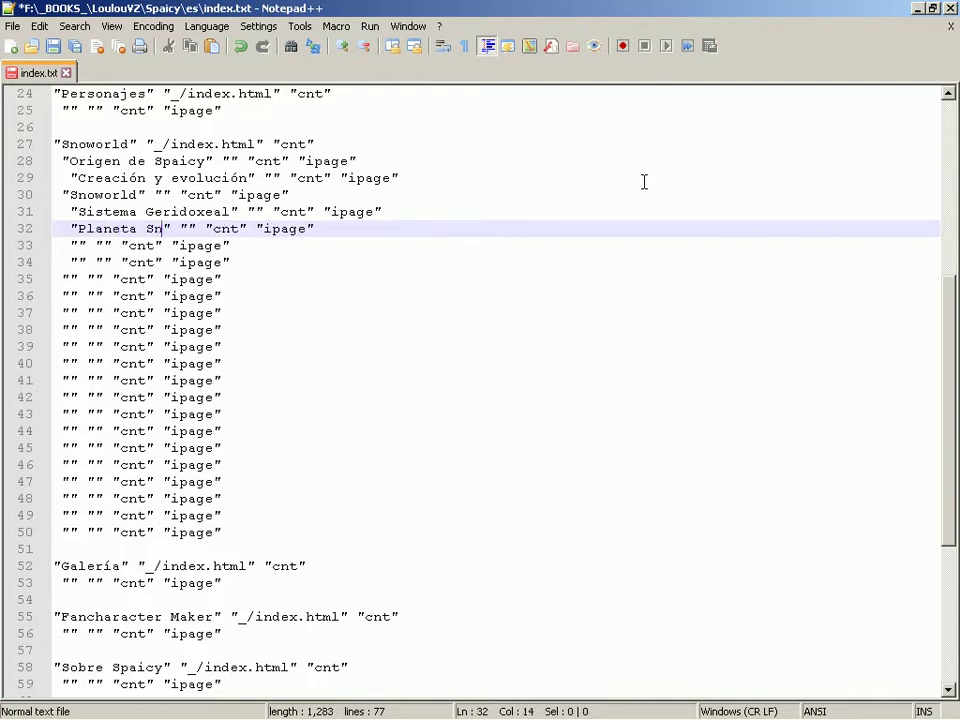
Name the entry below "Planeta Snoworld" "Energía", checking the link list in the browser
{"action": "key", "text": "Down"}
{"action": "key", "text": "Home"}
{"action": "key", "text": "alt+Tab"}
{"action": "key", "text": "alt+Tab"}
{"action": "key", "text": "Right"}
{"action": "type", "text": "Energía"}
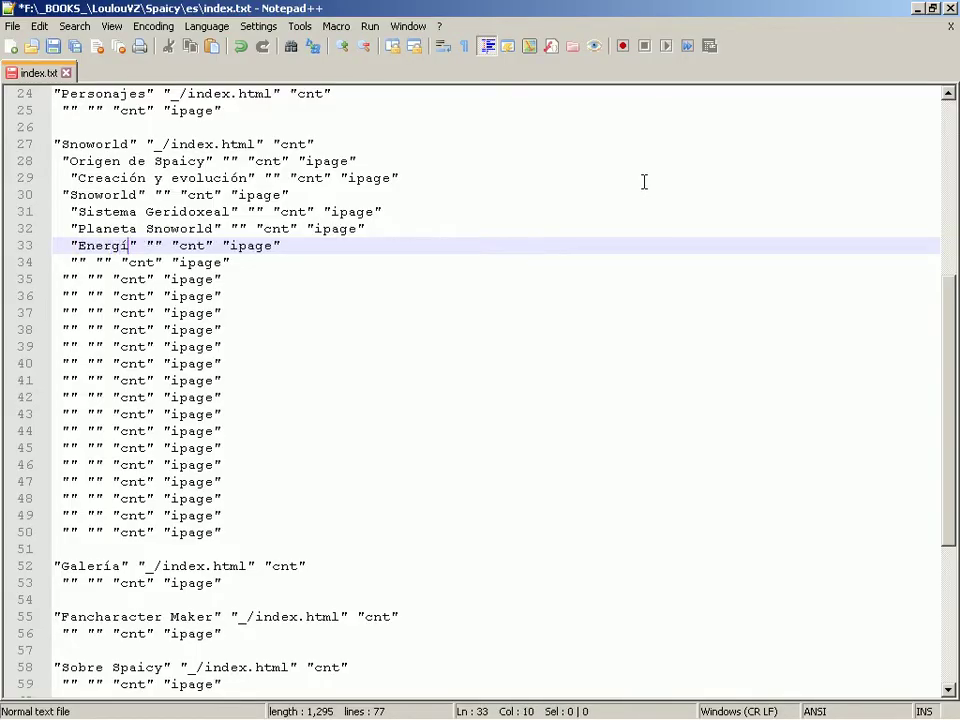
Delete the spare indented empty line below "Energía", save index.txt, and compare the subsection with the browser's list
{"action": "key", "text": "Down"}
{"action": "key", "text": "Home"}
{"action": "key", "text": "ctrl+l"}
{"action": "key", "text": "ctrl+s"}
{"action": "key", "text": "alt+Tab"}
{"action": "key", "text": "alt+Tab"}
{"action": "key", "text": "Up"}
{"action": "key", "text": "Up"}
{"action": "key", "text": "Up"}
{"action": "key", "text": "Up"}
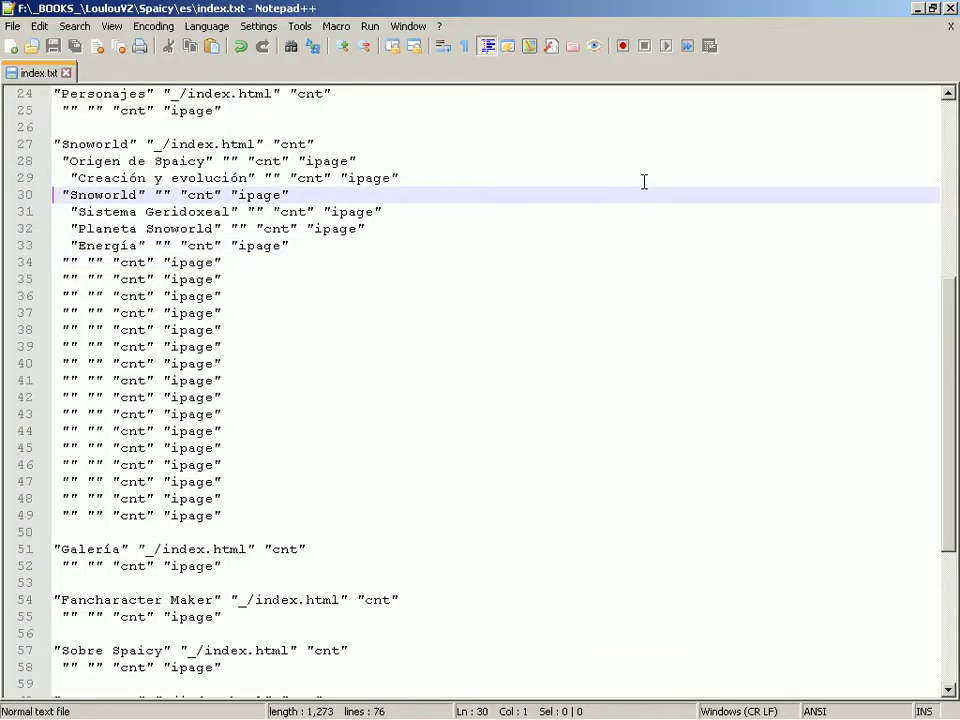
Name the empty entry below "Energía" "Continentes", following the link list in the browser
{"action": "key", "text": "Down"}
{"action": "key", "text": "Down"}
{"action": "key", "text": "Down"}
{"action": "key", "text": "Down"}
{"action": "key", "text": "alt+Tab"}
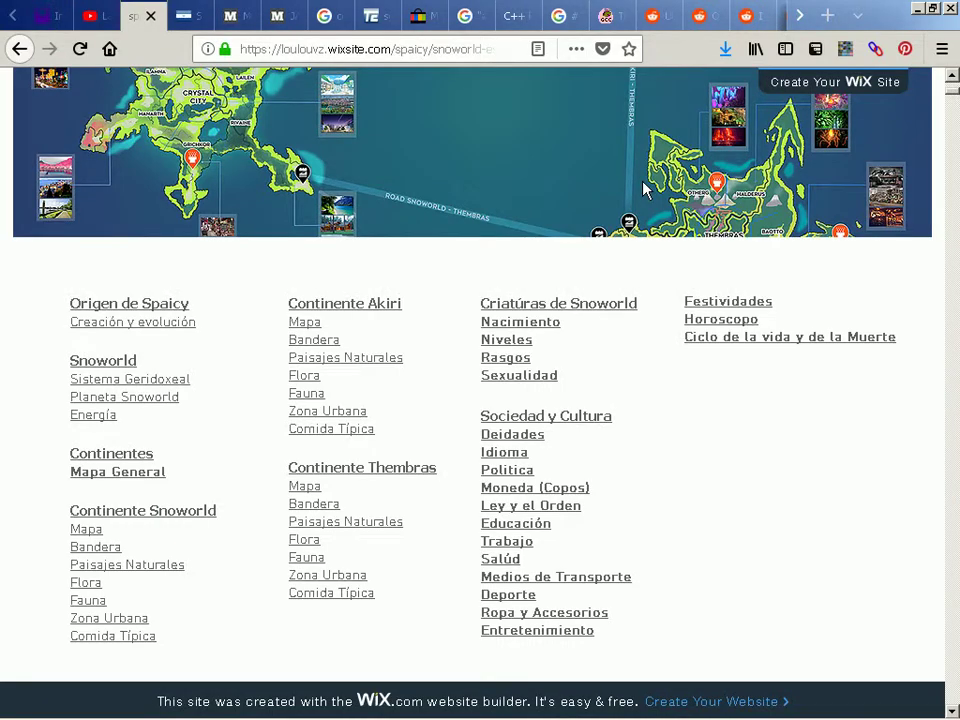
{"action": "key", "text": "alt+Tab"}
{"action": "type", "text": "Continentes"}
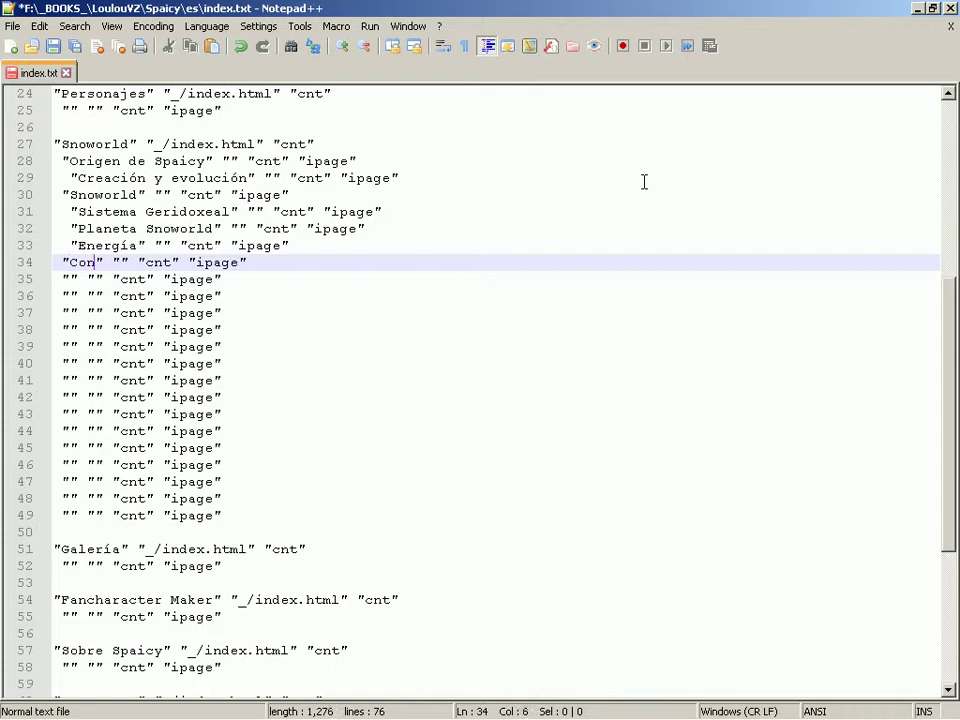
Indent the entry below "Continentes" by one more space and name it "Mapa General"
{"action": "key", "text": "Down"}
{"action": "key", "text": "alt+Tab"}
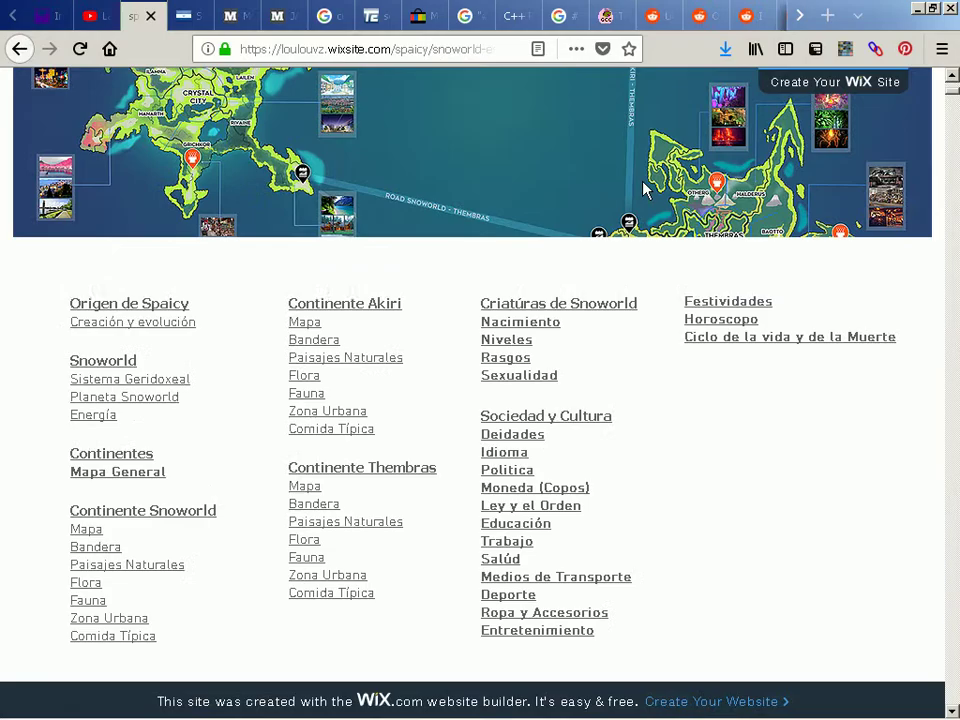
{"action": "key", "text": "alt+Tab"}
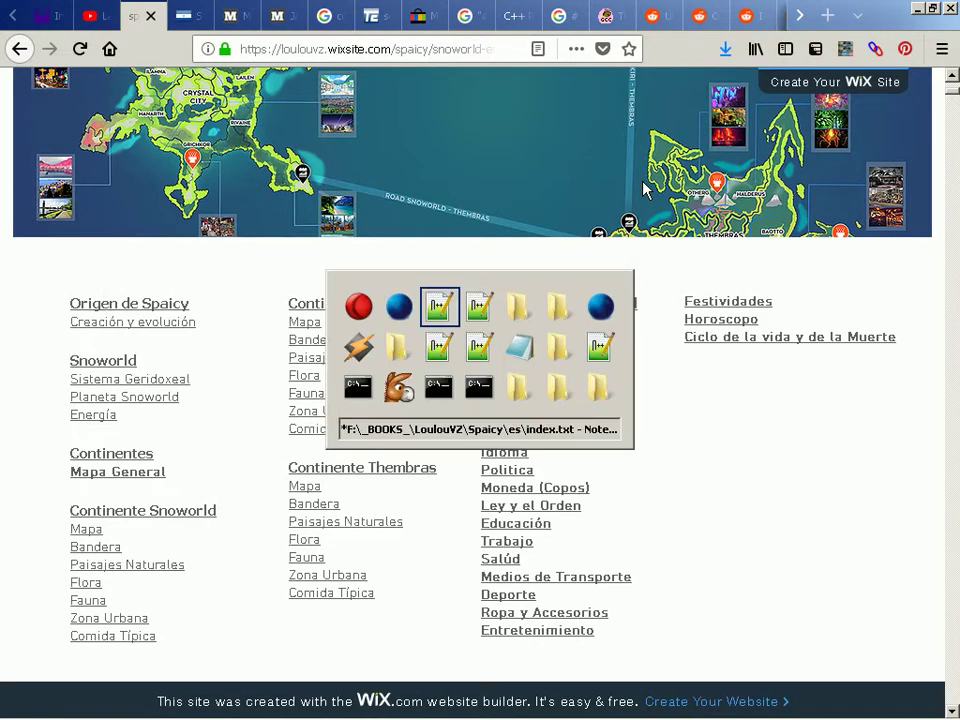
{"action": "key", "text": "Escape"}
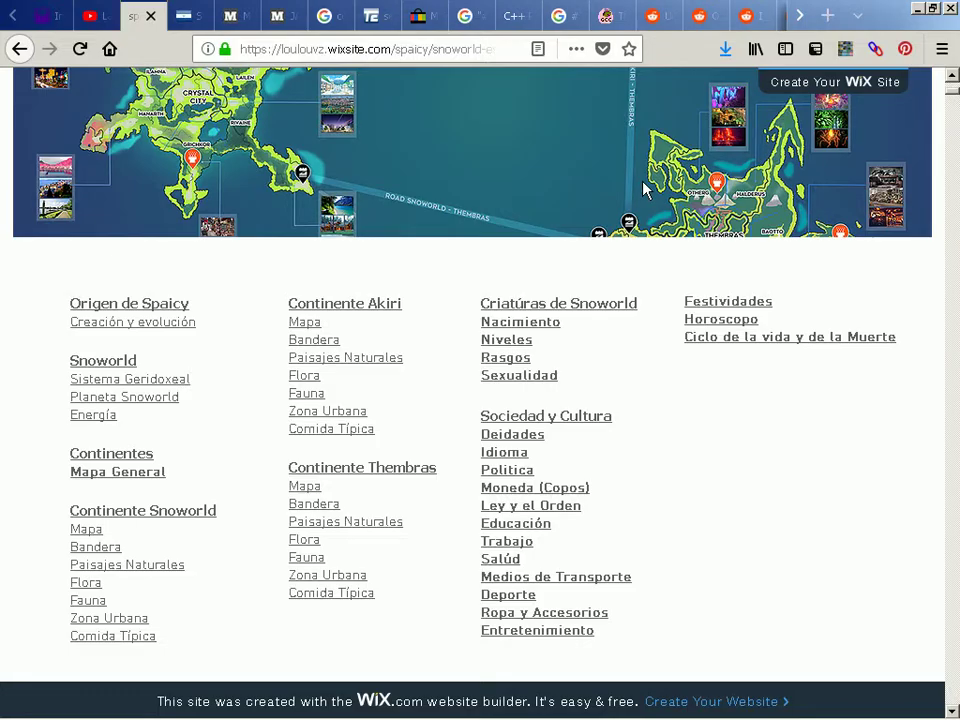
{"action": "key", "text": "alt+Tab"}
{"action": "type", "text": "\""}
{"action": "type", "text": "Mapa Gener"}
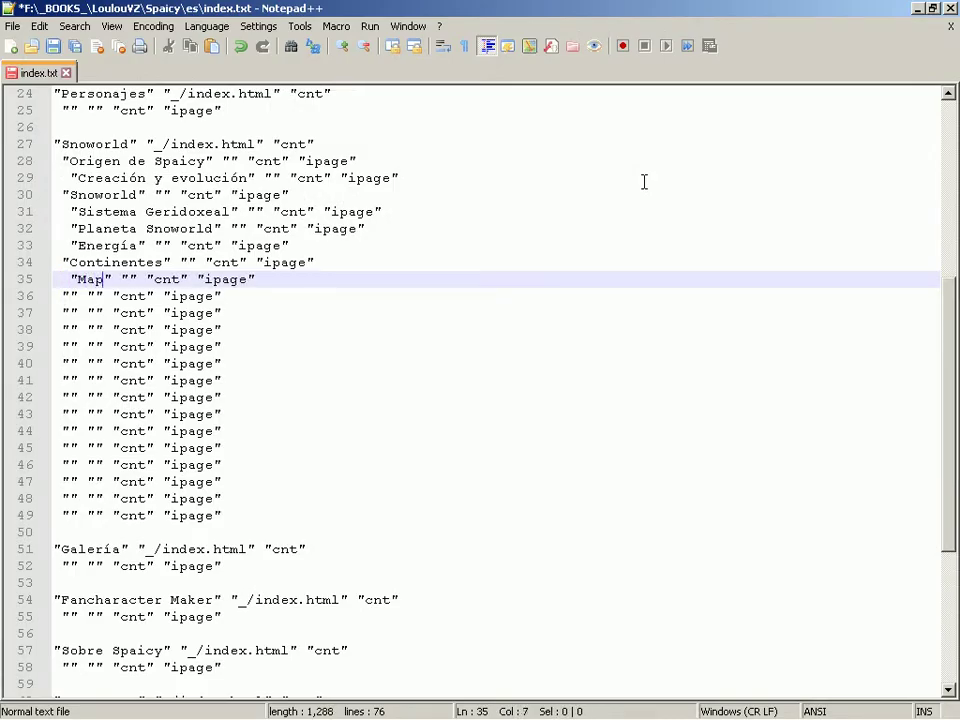
{"action": "type", "text": "al"}
{"action": "key", "text": "Home"}
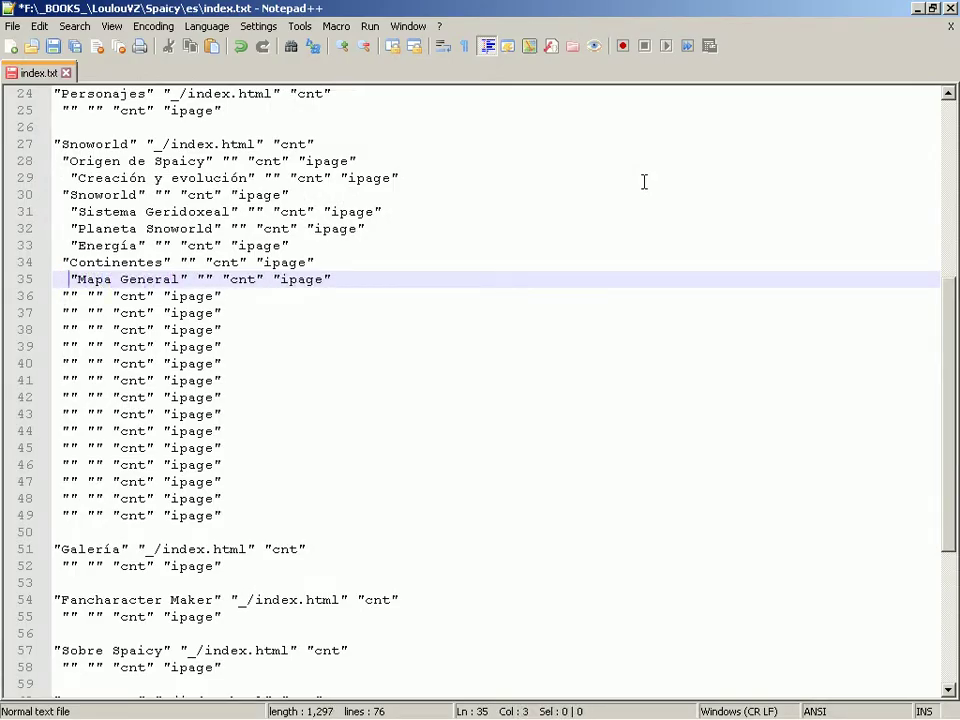
Duplicate the "Mapa General" line and clear the name in the copy on line 36
{"action": "key", "text": "Down"}
{"action": "key", "text": "Up"}
{"action": "key", "text": "ctrl+d"}
{"action": "key", "text": "Down"}
{"action": "key", "text": "Right"}
{"action": "key", "text": "ctrl+shift+Right"}
{"action": "key", "text": "ctrl+shift+Right"}
{"action": "key", "text": "Delete"}
Name the cleared entry below "Mapa General" "Continente Snoworld", following the link list in the browser
{"action": "key", "text": "alt+Tab"}
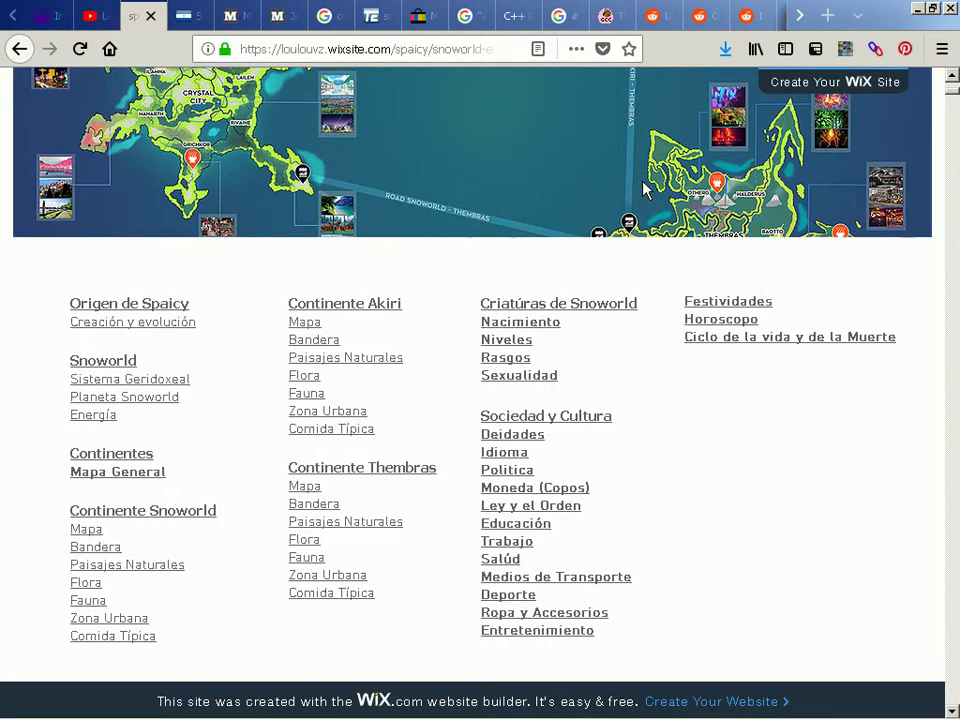
{"action": "key", "text": "alt+Tab"}
{"action": "key", "text": "alt+Tab"}
{"action": "key", "text": "alt+Tab"}
{"action": "type", "text": "Contin"}
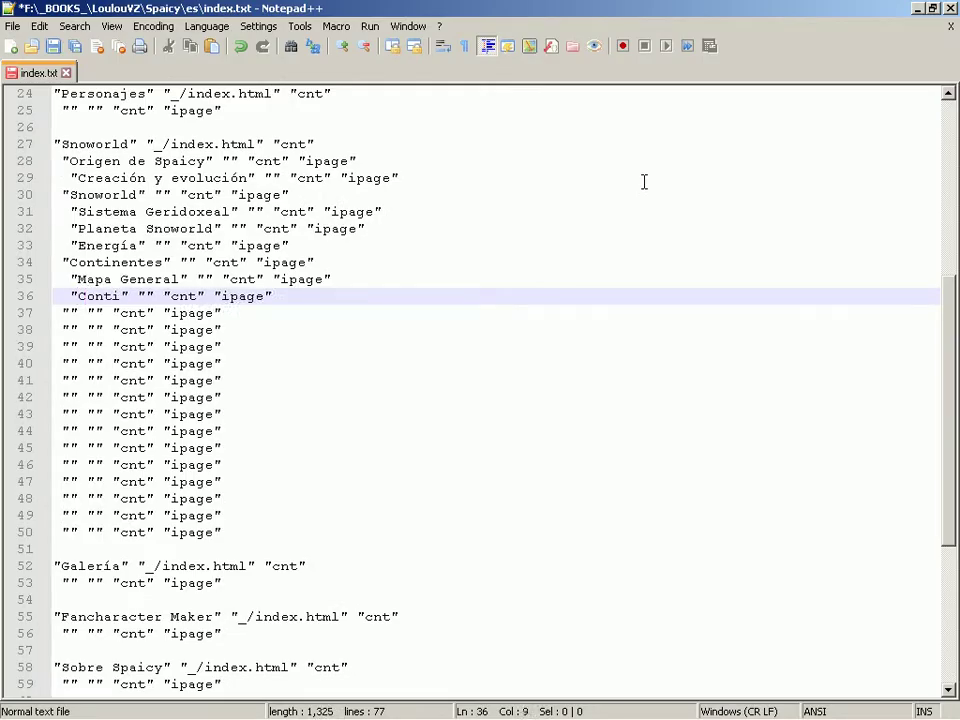
{"action": "type", "text": "ente Snow"}
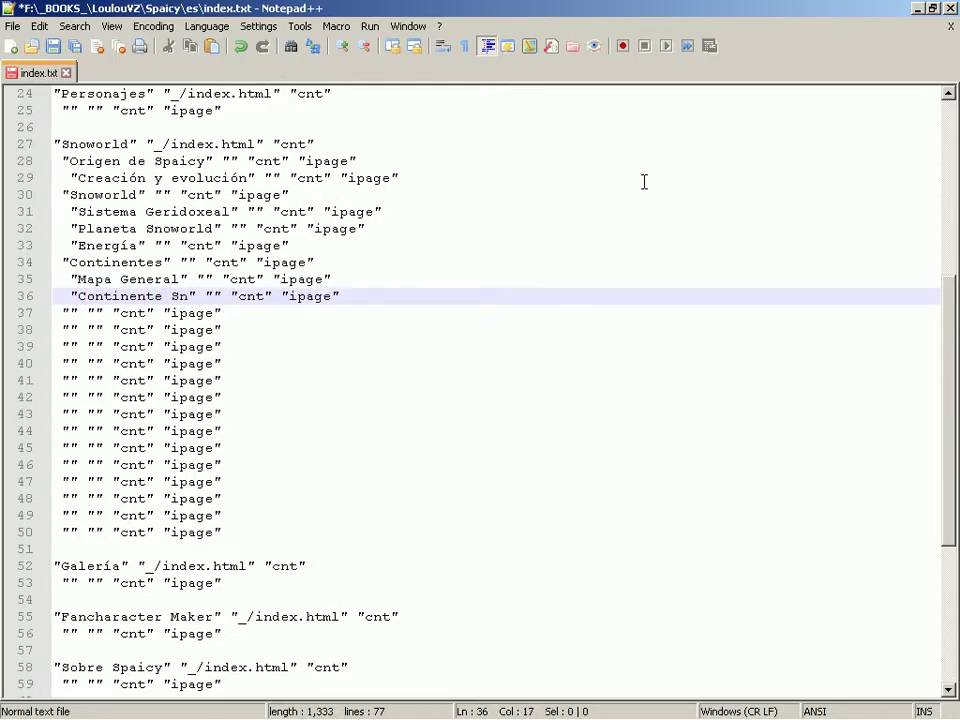
{"action": "type", "text": "orld"}
Duplicate the "Continente Snoworld" line, clear the name in the copy on line 37, and save index.txt
{"action": "key", "text": "alt+Tab"}
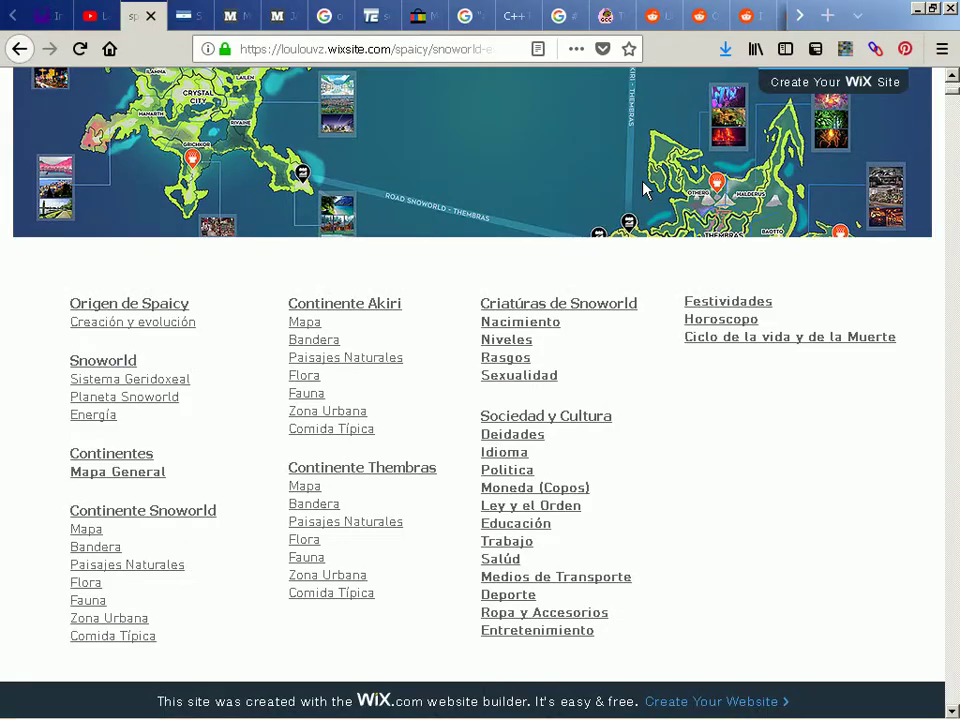
{"action": "key", "text": "alt+Tab"}
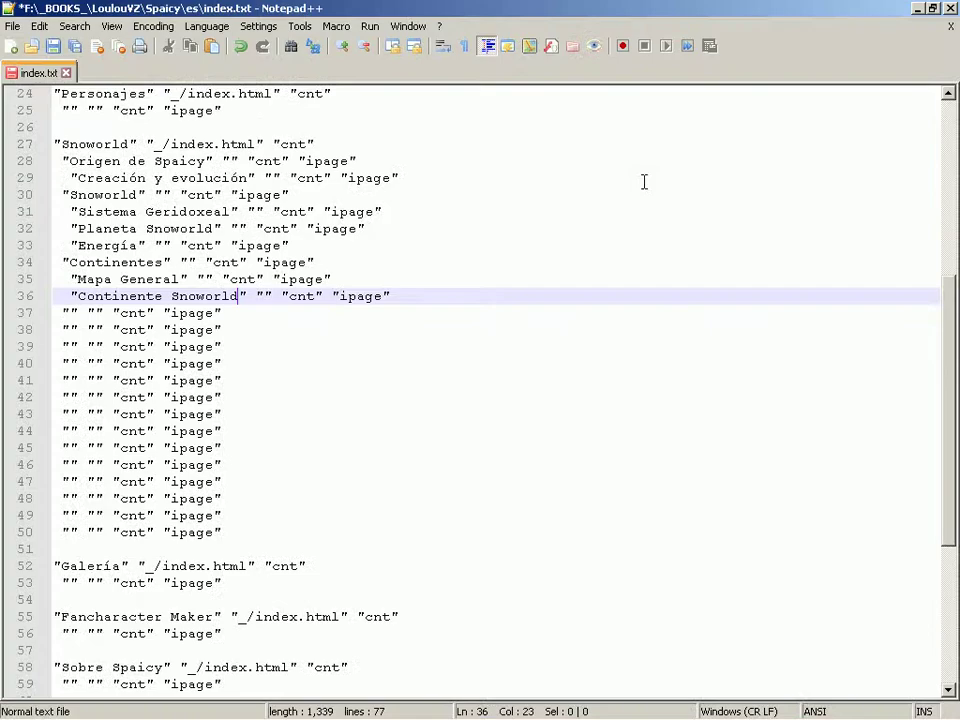
{"action": "key", "text": "ctrl+d"}
{"action": "key", "text": "ctrl+shift+Left"}
{"action": "key", "text": "ctrl+shift+Left"}
{"action": "key", "text": "BackSpace"}
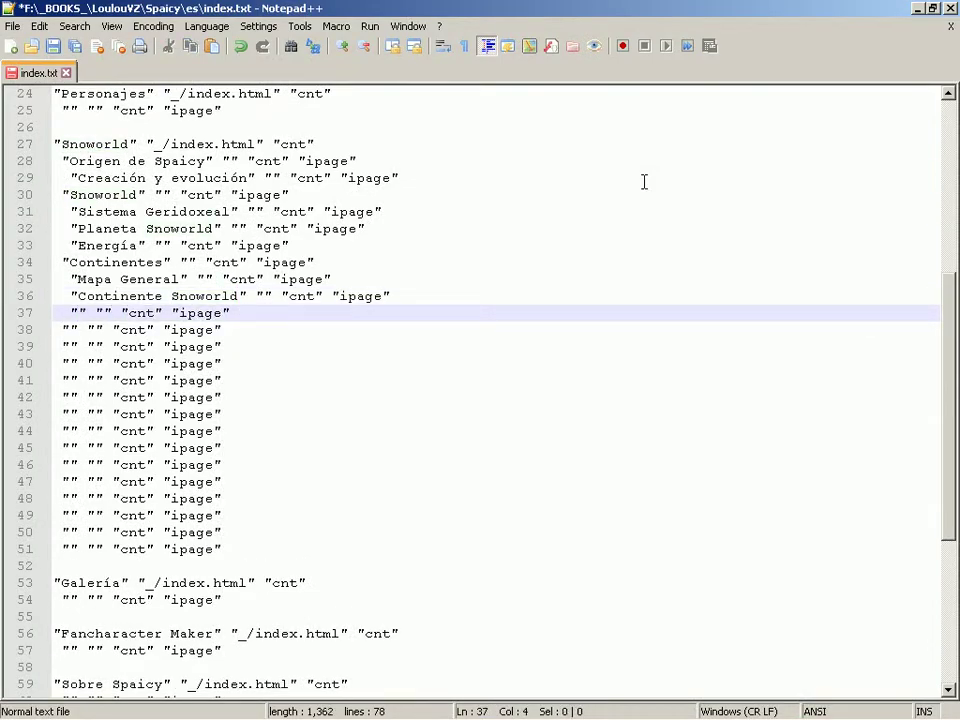
{"action": "key", "text": "ctrl+s"}
Check the Continente Snoworld links in the browser and indent the empty entry on line 37 by one more space
{"action": "key", "text": "alt+Tab"}
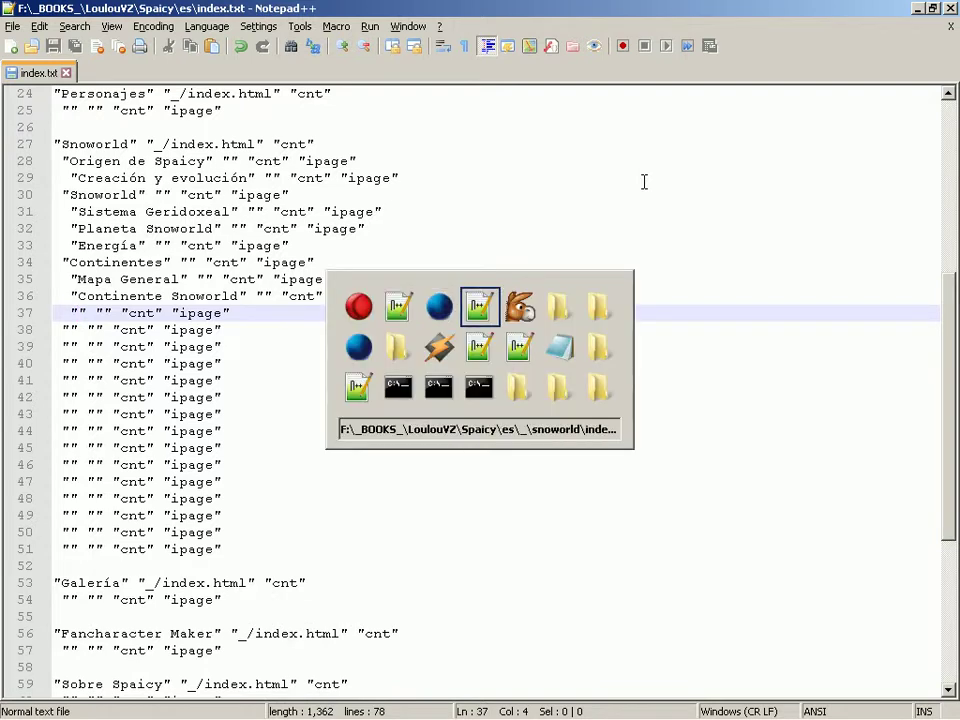
{"action": "key", "text": "alt+Tab"}
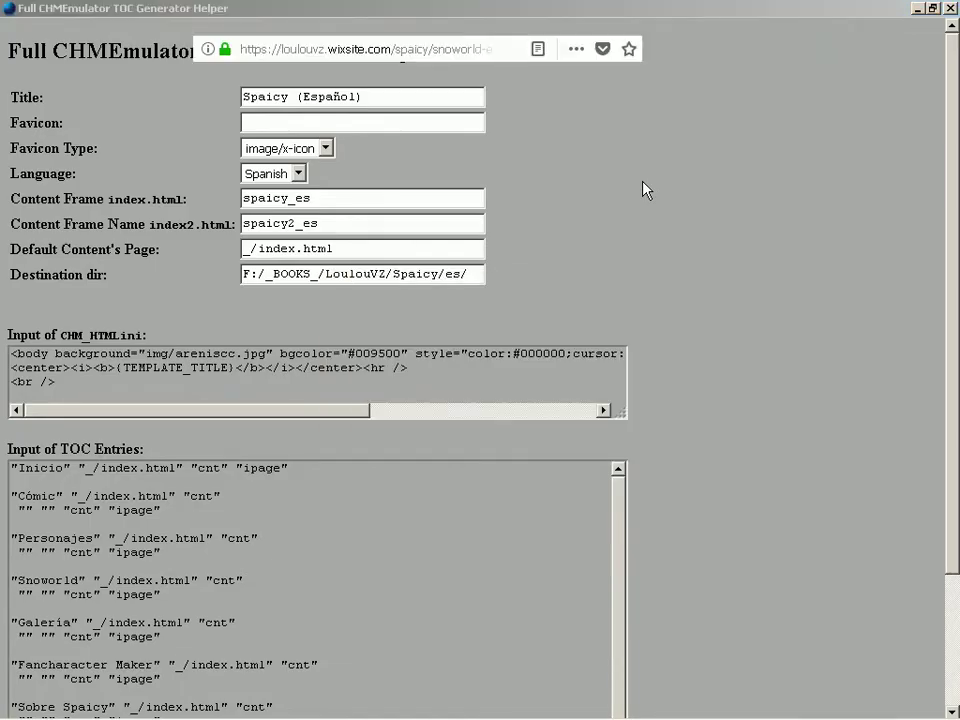
{"action": "scroll", "coordinate": [557, 240], "scroll_direction": "down", "scroll_amount": 2}
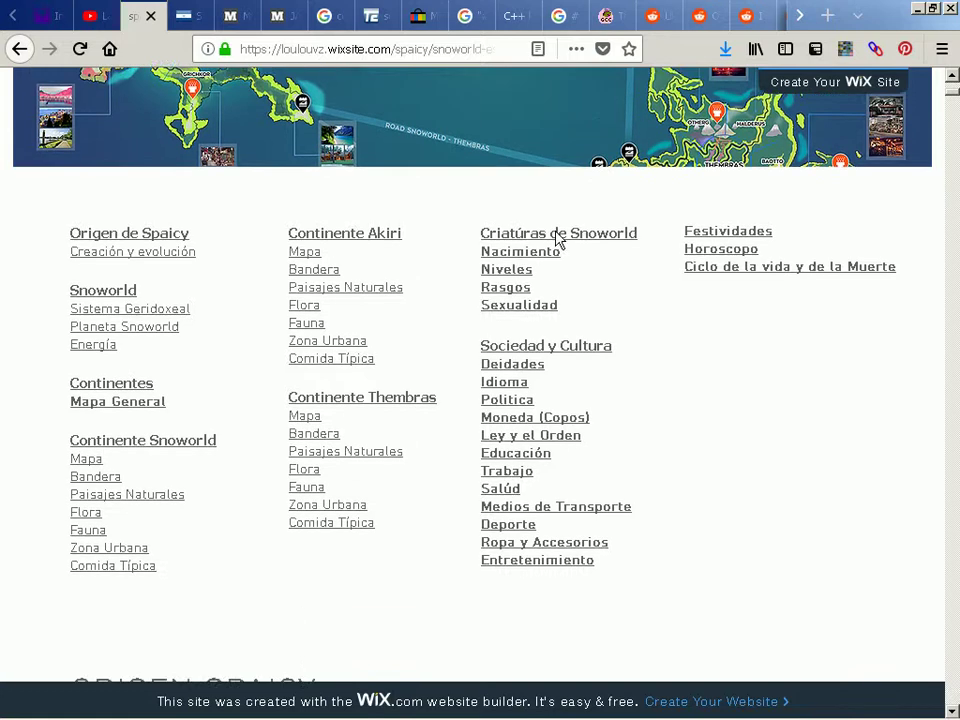
{"action": "key", "text": "alt+Tab"}
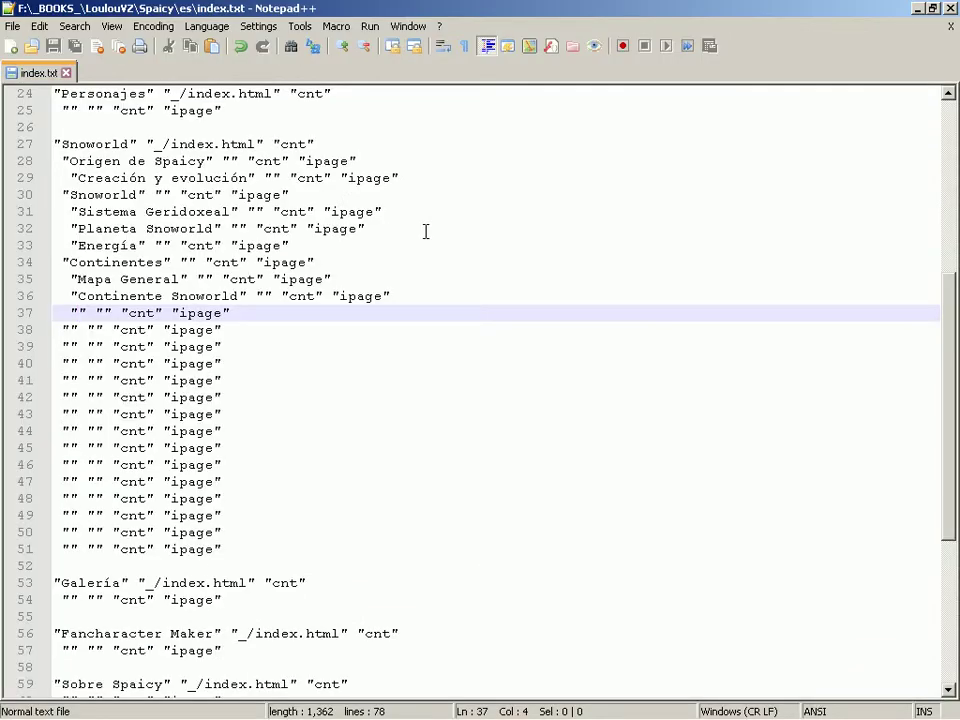
{"action": "key", "text": "alt+Tab"}
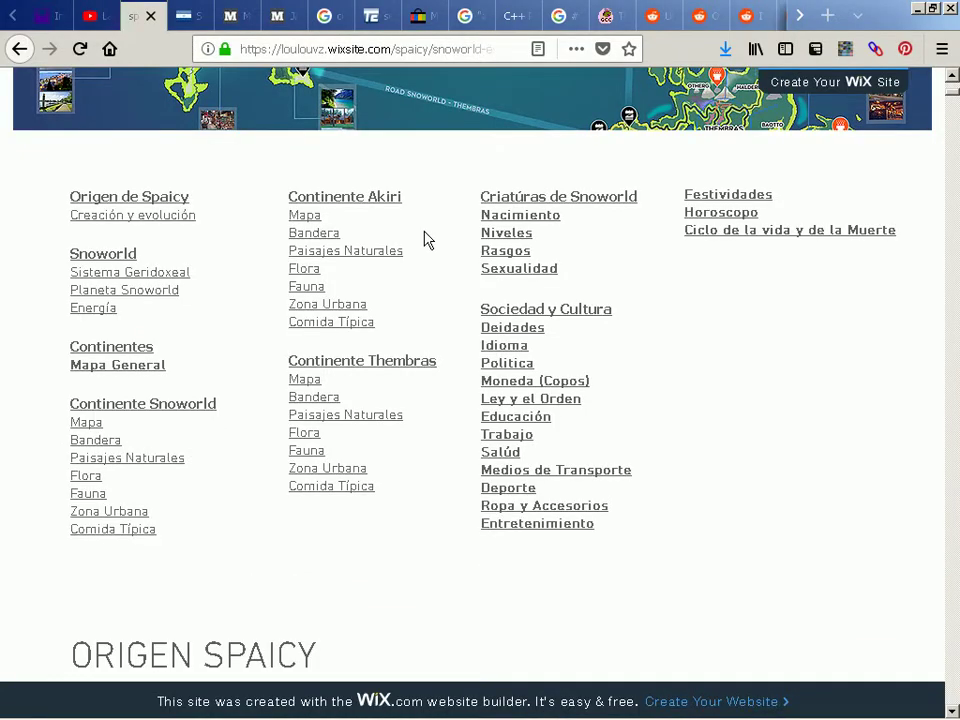
{"action": "key", "text": "alt+Tab"}
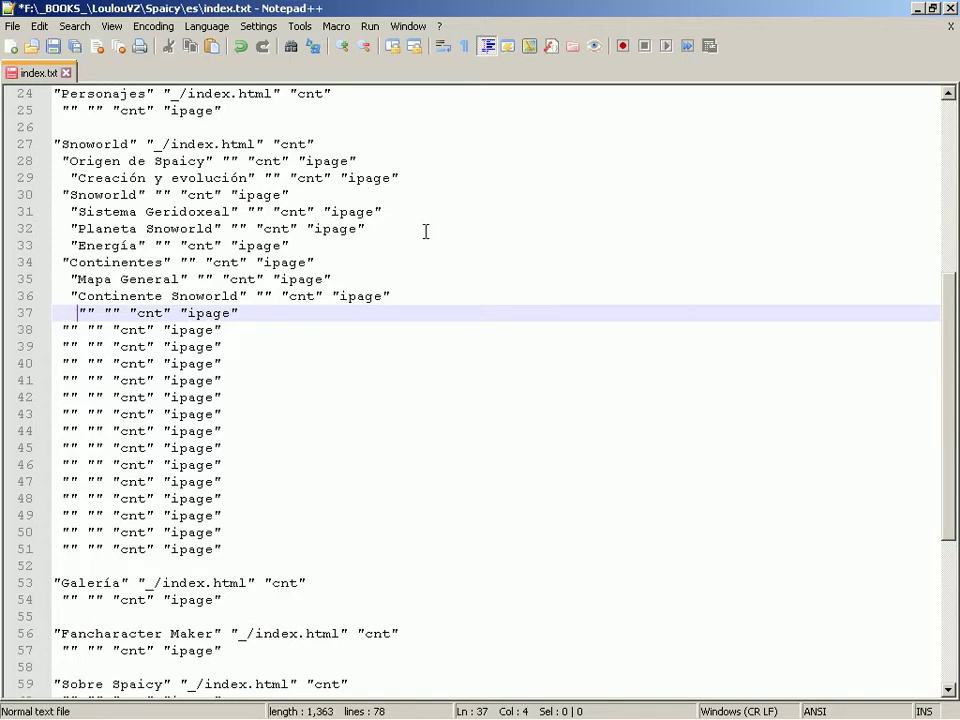
Duplicate the indented empty entry under "Continente Snoworld" eight times so that it fills lines 37 to 45
{"action": "key", "text": "ctrl+d"}
{"action": "key", "text": "ctrl+d"}
{"action": "key", "text": "ctrl+d"}
{"action": "key", "text": "ctrl+d"}
{"action": "key", "text": "ctrl+d"}
{"action": "key", "text": "ctrl+d"}
{"action": "key", "text": "ctrl+d"}
{"action": "key", "text": "ctrl+d"}
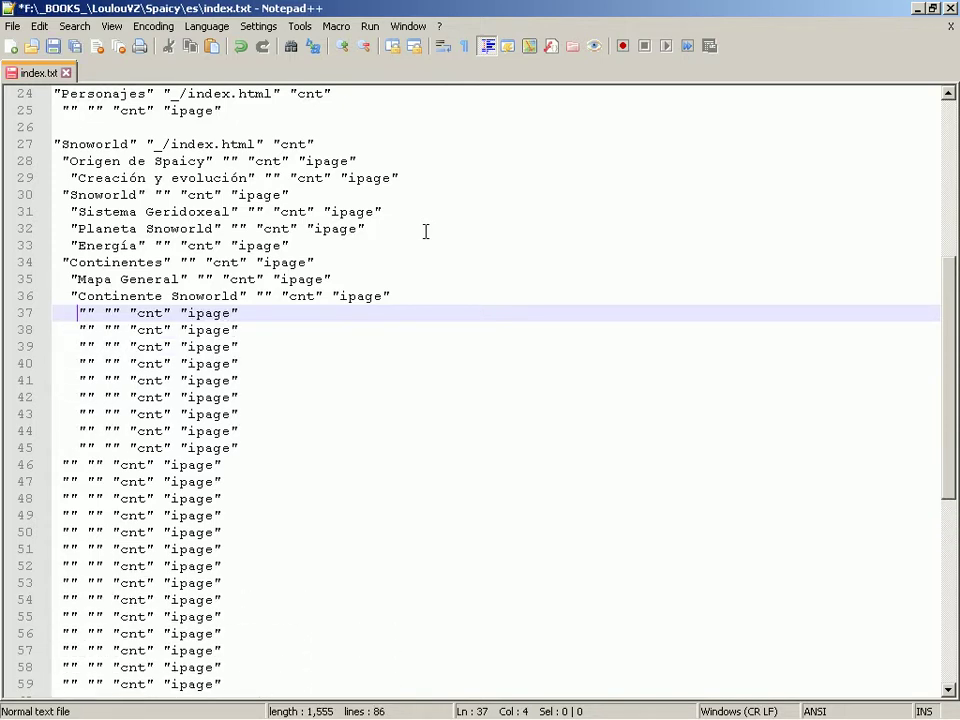
Name the first two entries under "Continente Snoworld" "Mapa" and "Bandera", following the browser's list
{"action": "key", "text": "alt+Tab"}
{"action": "key", "text": "alt+Tab"}
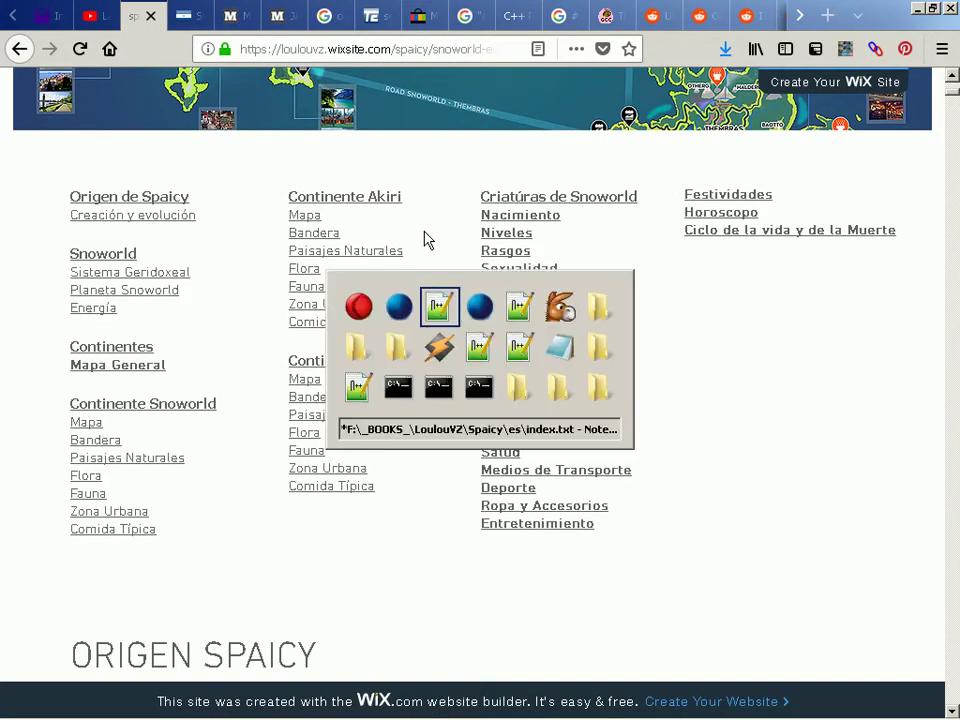
{"action": "type", "text": "Mapa"}
{"action": "key", "text": "Down"}
{"action": "key", "text": "Right"}
{"action": "type", "text": "Bandera"}
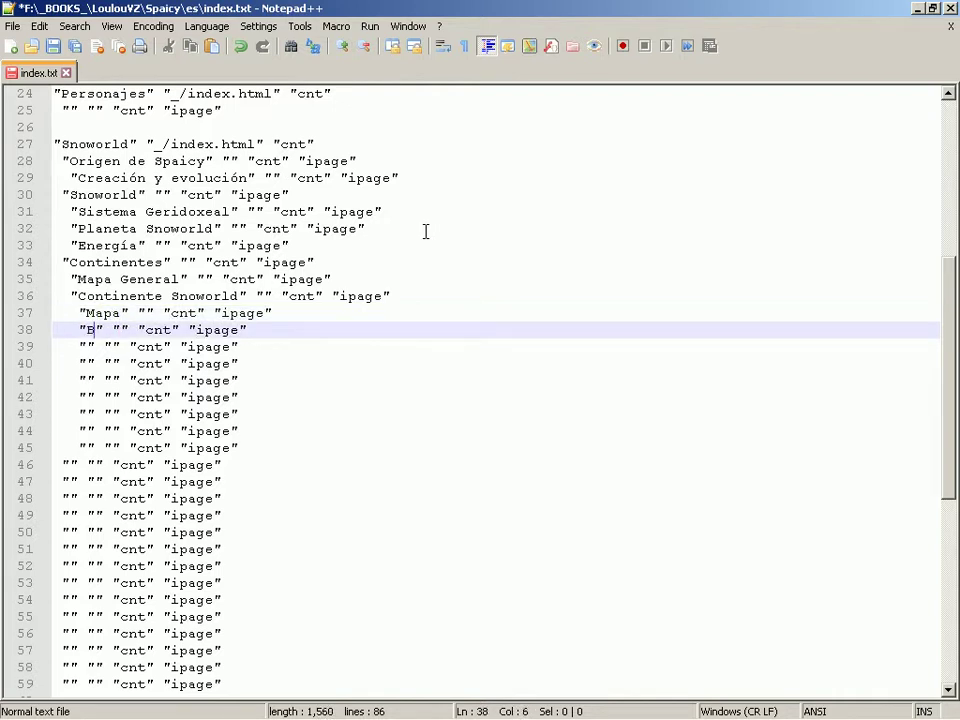
Name the third entry under "Continente Snoworld" "Paisajes Naturales", following the browser's list
{"action": "key", "text": "alt+Tab"}
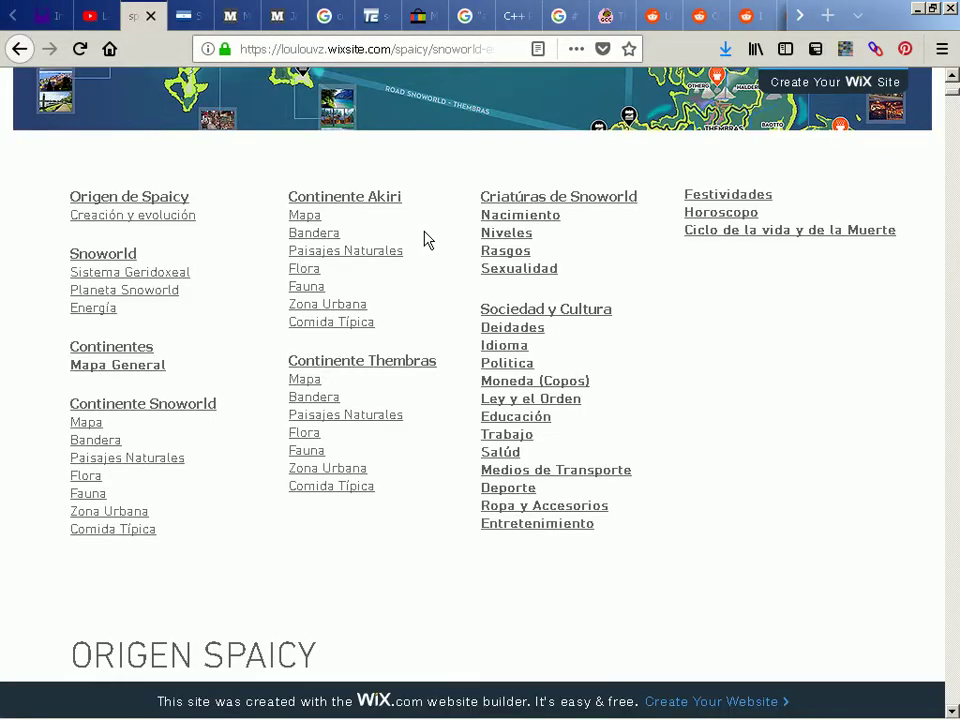
{"action": "key", "text": "alt+Tab"}
{"action": "key", "text": "Down"}
{"action": "key", "text": "Home"}
{"action": "key", "text": "alt+Tab"}
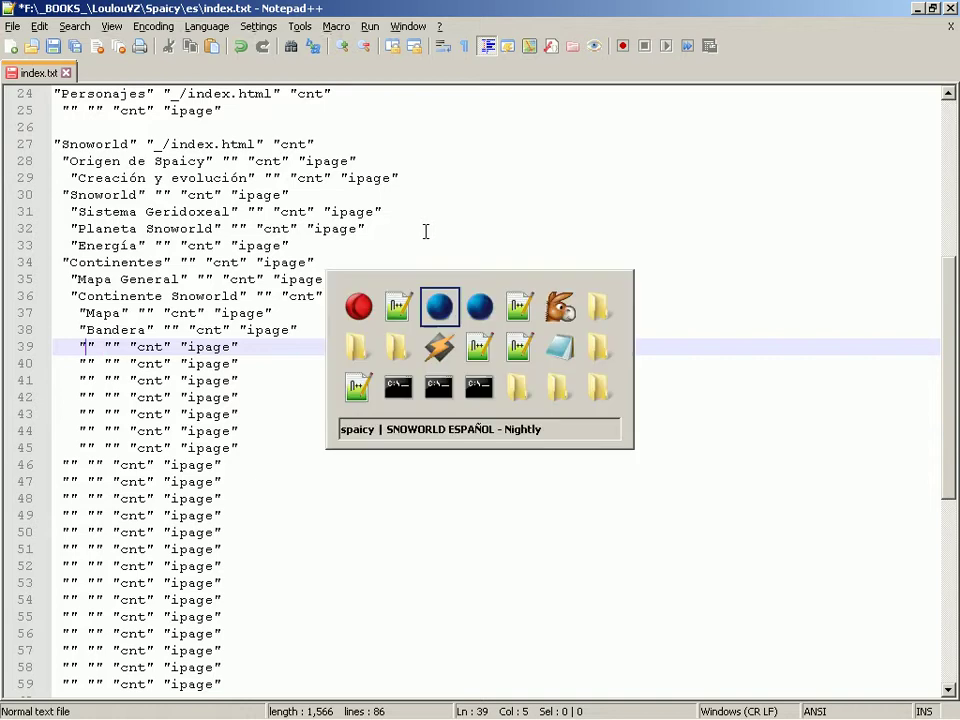
{"action": "key", "text": "alt+Tab"}
{"action": "key", "text": "Right"}
{"action": "type", "text": "Paisajes N"}
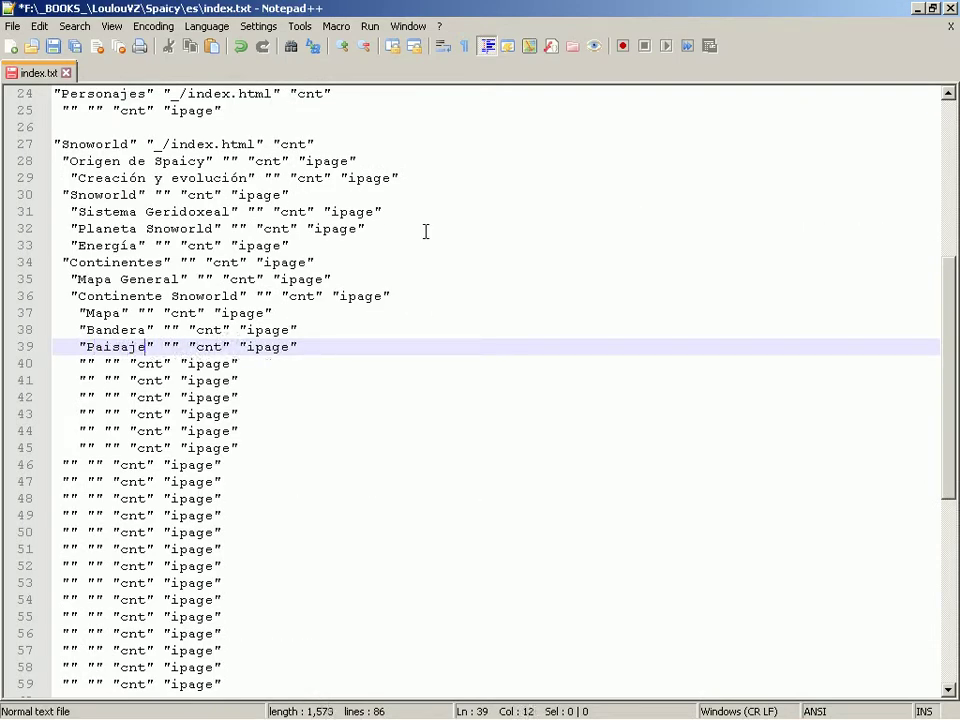
{"action": "type", "text": "aturales"}
Name the empty entry on line 40 "Flora", checking the name against the browser's list
{"action": "key", "text": "Down"}
{"action": "key", "text": "Home"}
{"action": "key", "text": "Right"}
{"action": "key", "text": "alt+Tab"}
{"action": "key", "text": "alt+Tab"}
{"action": "type", "text": "Flora"}
{"action": "key", "text": "Left"}
{"action": "key", "text": "Left"}
{"action": "type", "text": "a"}
{"action": "key", "text": "Down"}
{"action": "key", "text": "Up"}
{"action": "key", "text": "Left"}
{"action": "key", "text": "BackSpace"}
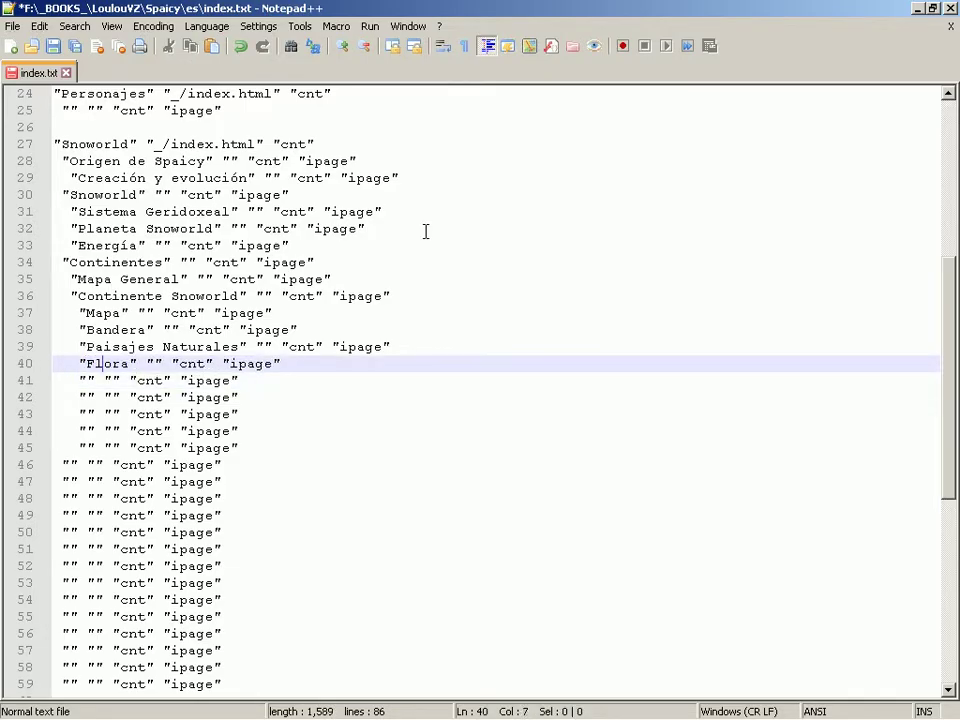
Name the entries on lines 41 and 42 "Fauna" and "Zona Urbana", following the browser's list
{"action": "key", "text": "Down"}
{"action": "key", "text": "Home"}
{"action": "key", "text": "Right"}
{"action": "type", "text": "Fauna"}
{"action": "key", "text": "Down"}
{"action": "key", "text": "Left"}
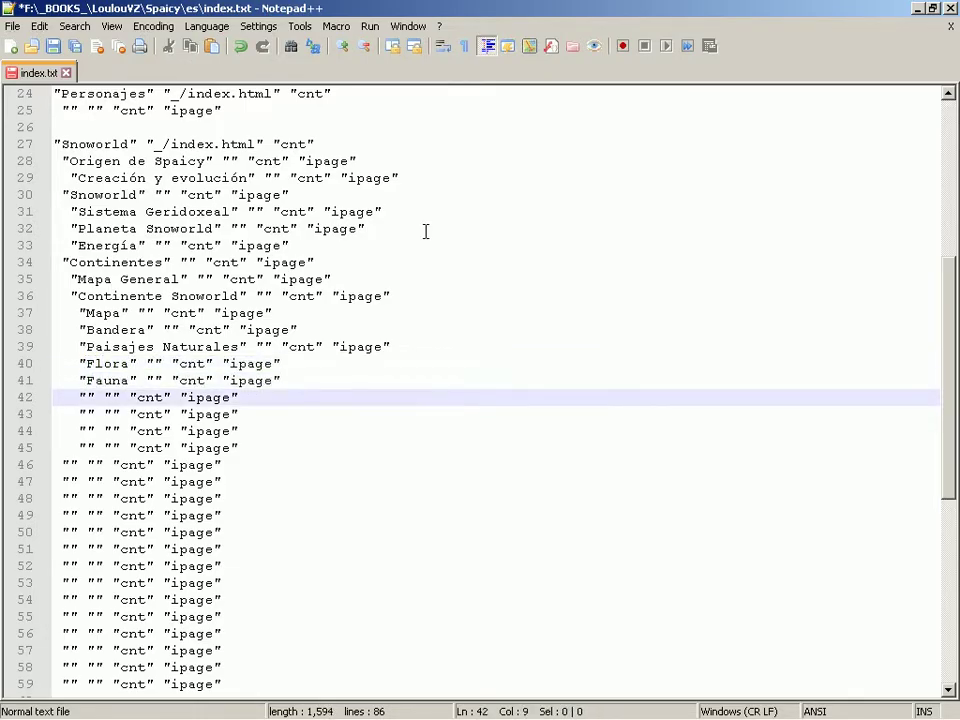
{"action": "key", "text": "alt+Tab"}
{"action": "key", "text": "alt+Tab"}
{"action": "type", "text": "Zona Urbana"}
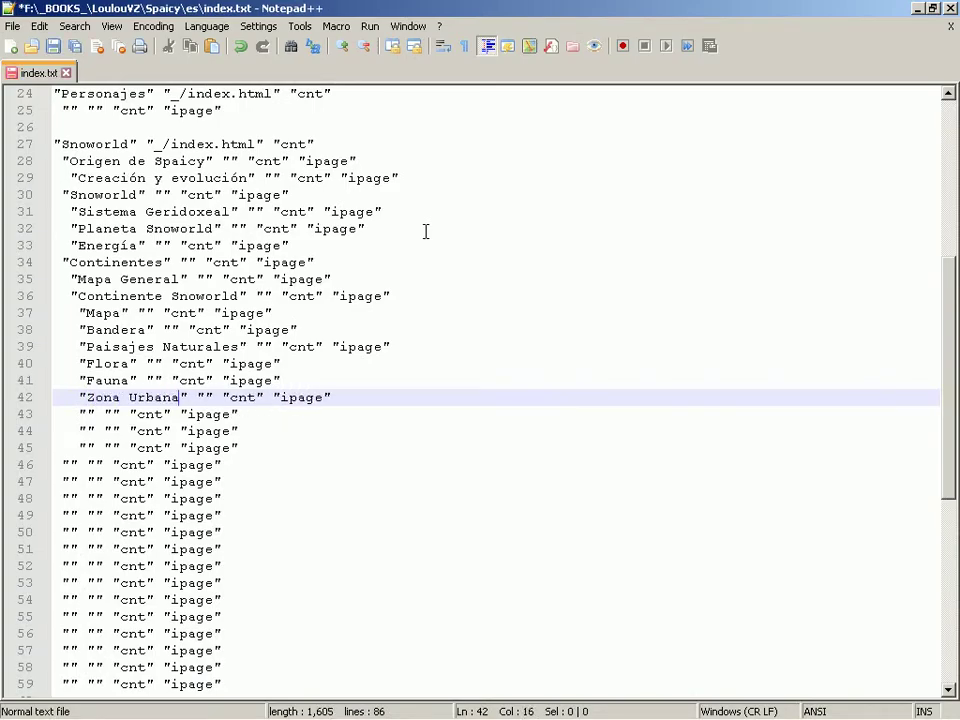
Name the entry on line 43 "Comida Típica" to match the last Continente Snoworld link in the browser
{"action": "key", "text": "Down"}
{"action": "key", "text": "Left"}
{"action": "key", "text": "Left"}
{"action": "key", "text": "Left"}
{"action": "key", "text": "Home"}
{"action": "key", "text": "alt+Tab"}
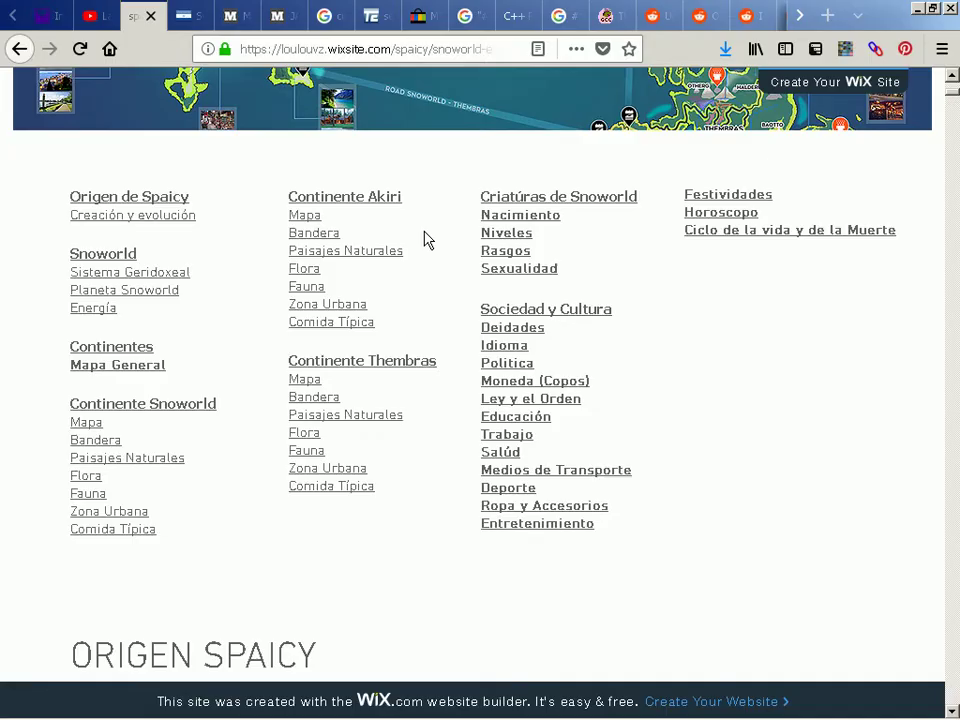
{"action": "key", "text": "alt+Tab"}
{"action": "type", "text": "Comida T[i"}
{"action": "key", "text": "BackSpace"}
{"action": "key", "text": "BackSpace"}
{"action": "type", "text": "ípica\" \"\" \"cnt\" \"ipage\""}
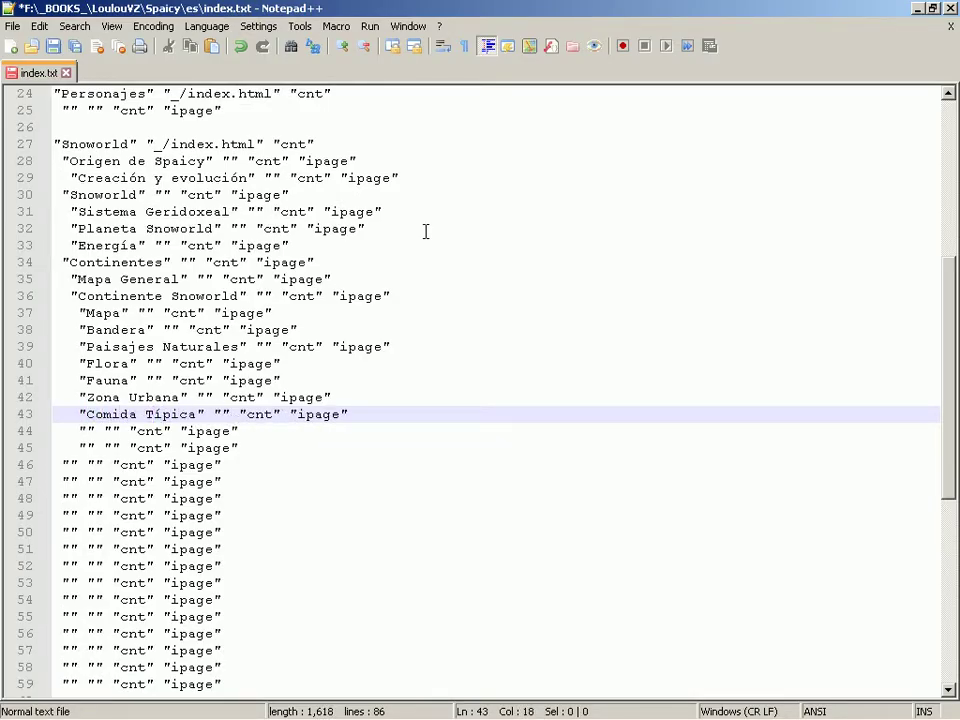
{"action": "key", "text": "alt+Tab"}
{"action": "key", "text": "alt+Tab"}
{"action": "key", "text": "alt"}
{"action": "key", "text": "Right"}
{"action": "key", "text": "Right"}
{"action": "key", "text": "Right"}
{"action": "key", "text": "Down"}
{"action": "key", "text": "Right"}
{"action": "key", "text": "Escape"}
{"action": "key", "text": "Escape"}
{"action": "key", "text": "ctrl+a"}
{"action": "key", "text": "alt"}
{"action": "key", "text": "Right"}
{"action": "key", "text": "Right"}
{"action": "key", "text": "Right"}
{"action": "key", "text": "Down"}
{"action": "key", "text": "Escape"}
{"action": "key", "text": "Escape"}
{"action": "key", "text": "Up"}
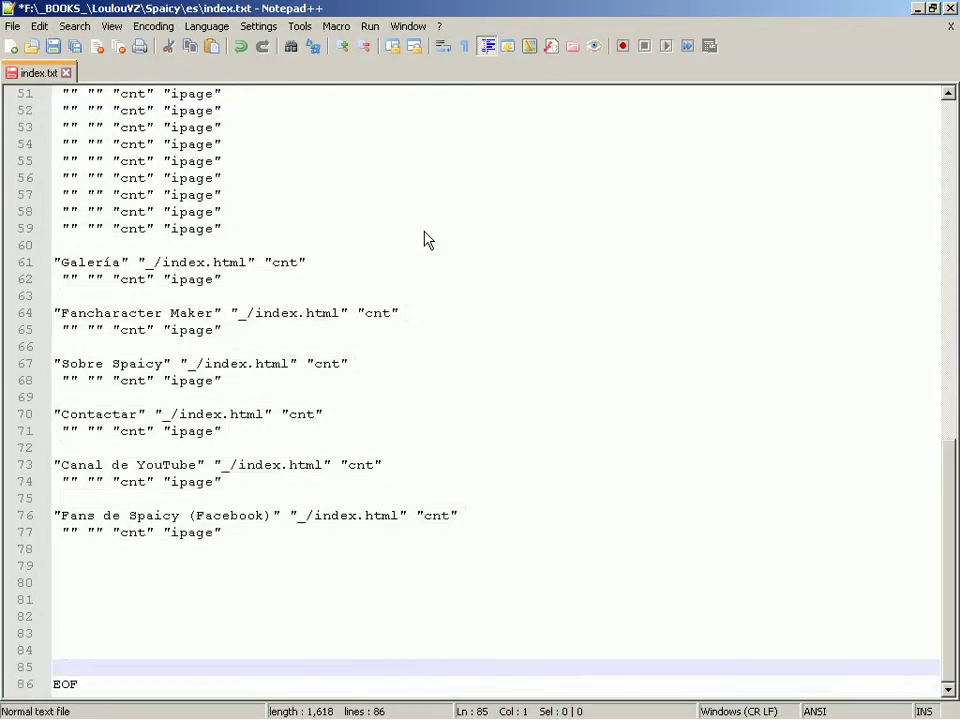
Convert the index.txt file's encoding from ANSI to UTF-8
{"action": "key", "text": "Page_Up"}
{"action": "key", "text": "Up"}
{"action": "key", "text": "Up"}
{"action": "key", "text": "Up"}
{"action": "key", "text": "Up"}
{"action": "key", "text": "Up"}
{"action": "key", "text": "Up"}
{"action": "key", "text": "Up"}
{"action": "key", "text": "Right"}
{"action": "key", "text": "Right"}
{"action": "key", "text": "Right"}
{"action": "key", "text": "Down"}
{"action": "key", "text": "Down"}
{"action": "key", "text": "Return"}
{"action": "key", "text": "ctrl+Home"}
{"action": "key", "text": "ctrl+End"}
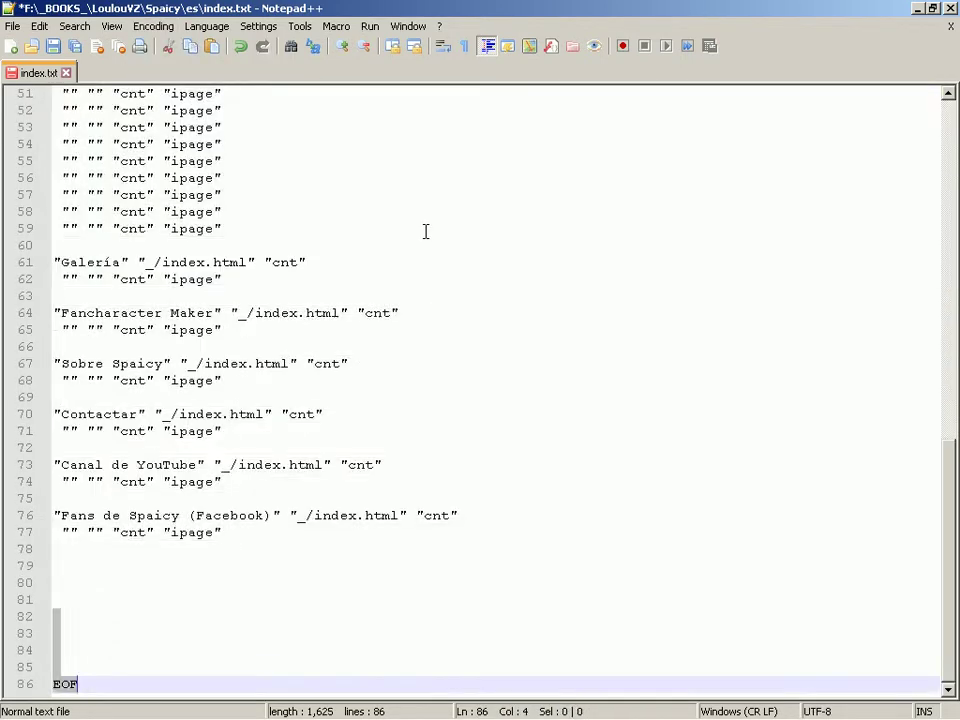
Return to the empty entry below "Comida Típica" on line 44 and save index.txt
{"action": "key", "text": "Page_Up"}
{"action": "key", "text": "Right"}
{"action": "key", "text": "Right"}
{"action": "key", "text": "Right"}
{"action": "key", "text": "Up"}
{"action": "key", "text": "Up"}
{"action": "key", "text": "Up"}
{"action": "key", "text": "Up"}
{"action": "key", "text": "Up"}
{"action": "key", "text": "Up"}
{"action": "key", "text": "Up"}
{"action": "key", "text": "Up"}
{"action": "key", "text": "Down"}
{"action": "key", "text": "ctrl+s"}
Compare the Continente Snoworld entries with the browser's links, reduce line 44's indentation by one space, and save index.txt
{"action": "key", "text": "alt+Tab"}
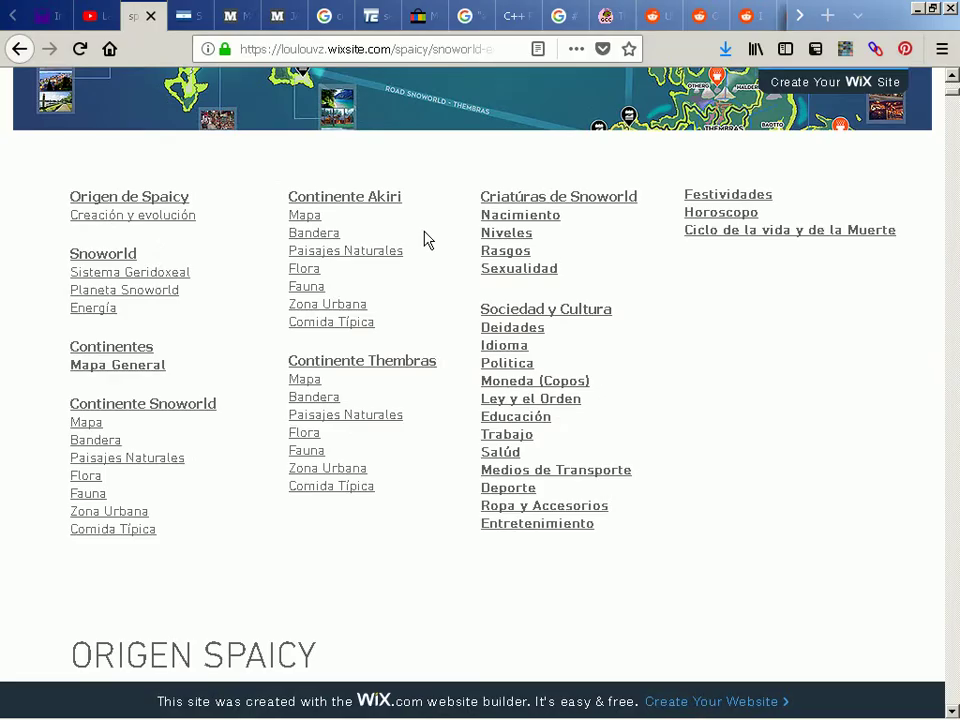
{"action": "key", "text": "alt+Tab"}
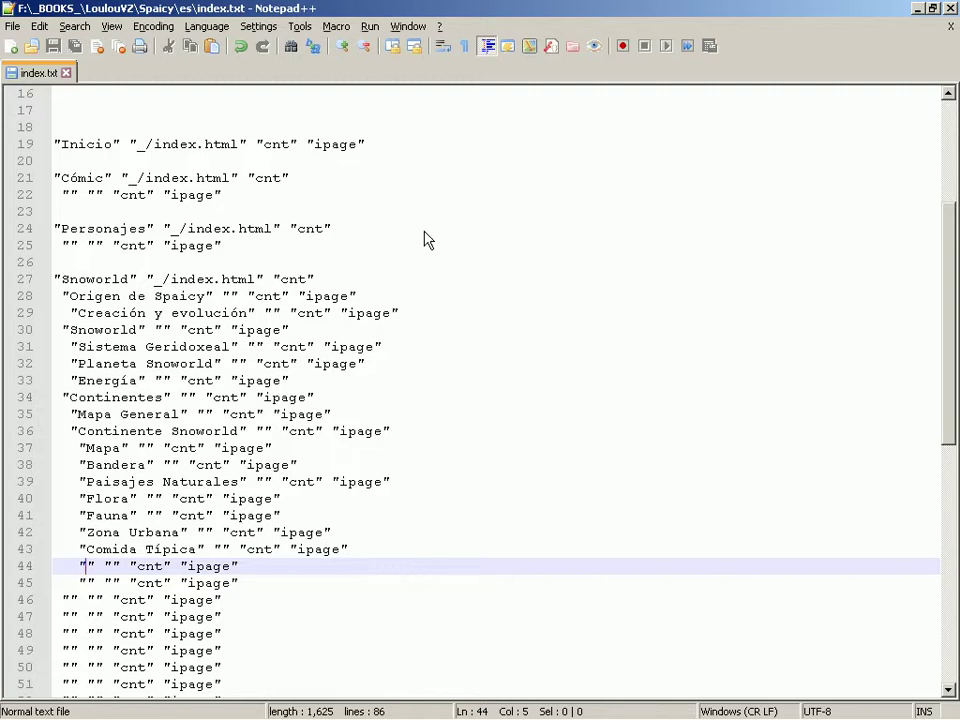
{"action": "key", "text": "alt+Tab"}
{"action": "key", "text": "alt+Tab"}
{"action": "key", "text": "Up"}
{"action": "key", "text": "Up"}
{"action": "key", "text": "Up"}
{"action": "key", "text": "Up"}
{"action": "key", "text": "Up"}
{"action": "key", "text": "Up"}
{"action": "key", "text": "Up"}
{"action": "key", "text": "Up"}
{"action": "key", "text": "Up"}
{"action": "key", "text": "Down"}
{"action": "key", "text": "Down"}
{"action": "key", "text": "Down"}
{"action": "key", "text": "Down"}
{"action": "key", "text": "Down"}
{"action": "key", "text": "Down"}
{"action": "key", "text": "Down"}
{"action": "key", "text": "Down"}
{"action": "key", "text": "Down"}
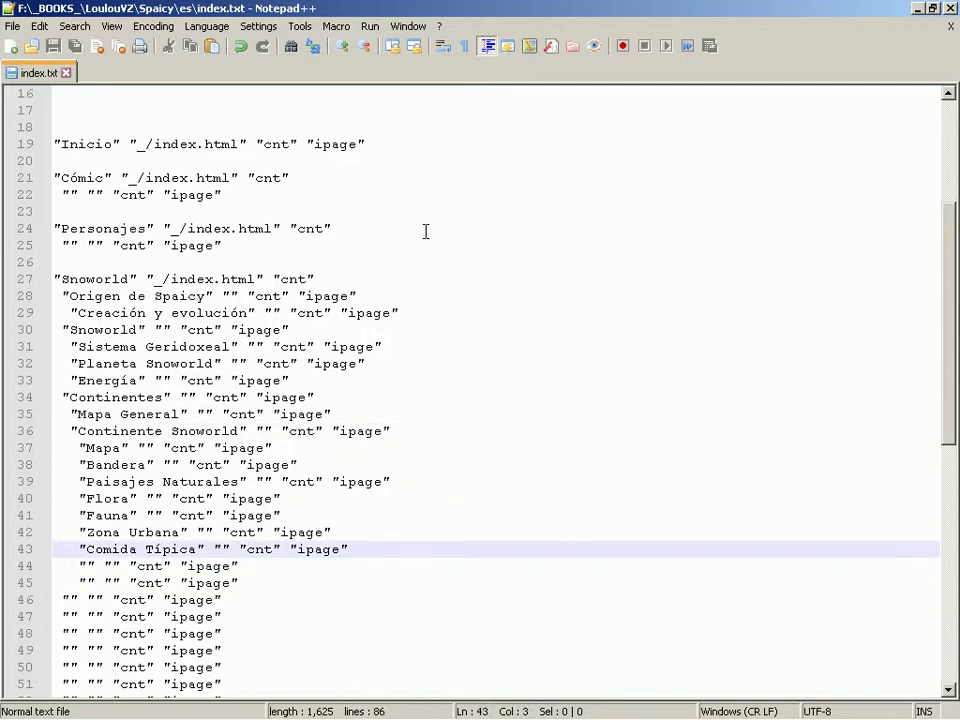
{"action": "key", "text": "Delete"}
{"action": "key", "text": "ctrl+s"}
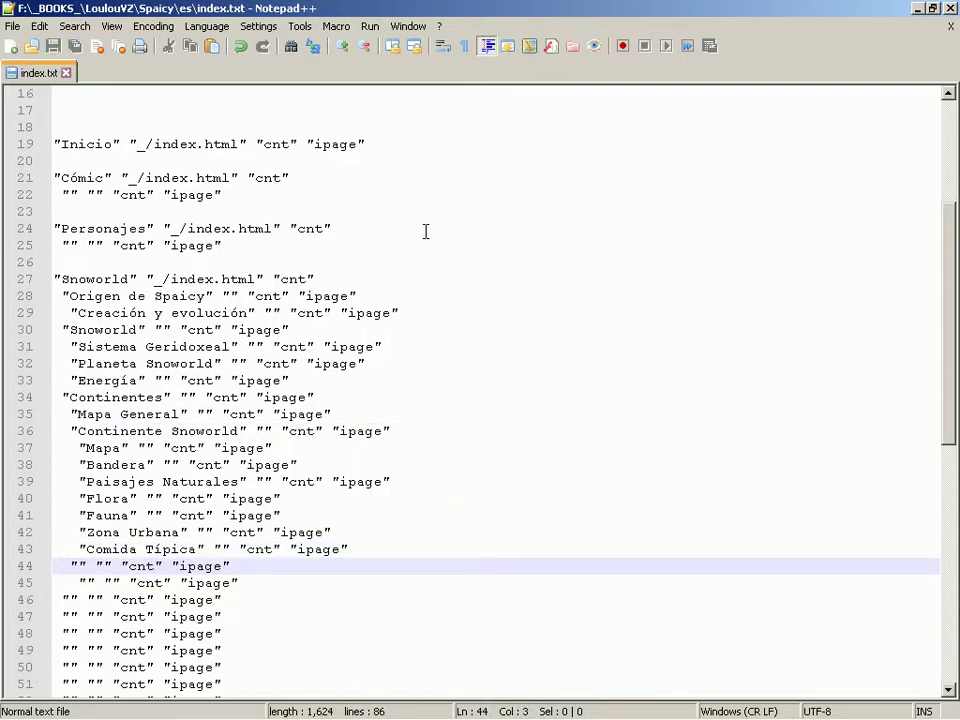
Name the entry on line 44 "Continente Akiri" after the next continent heading in the browser
{"action": "key", "text": "alt+Tab"}
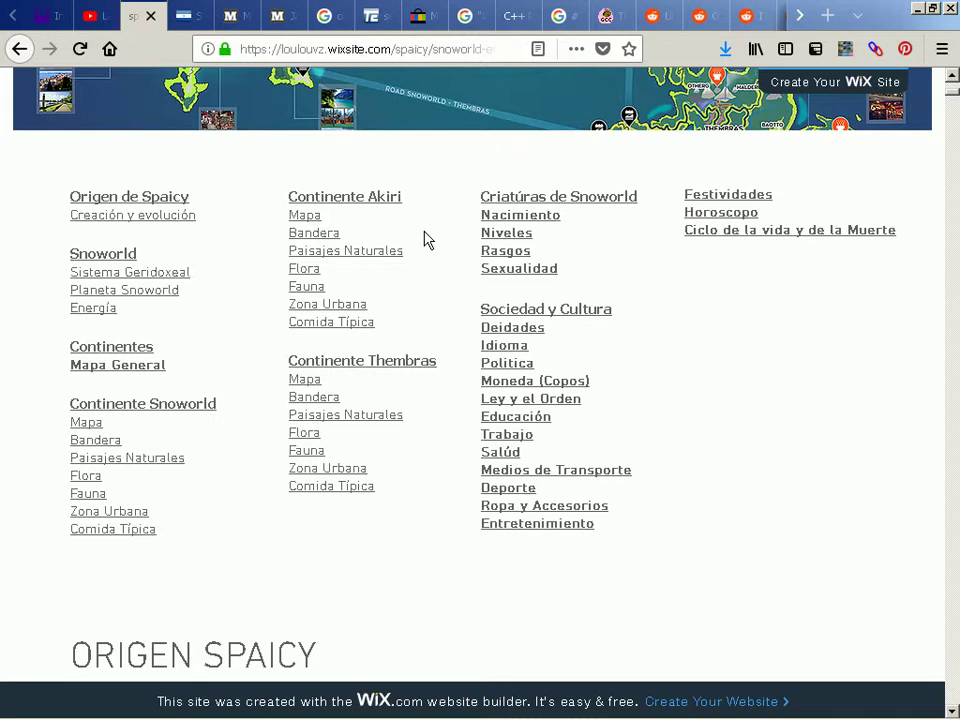
{"action": "key", "text": "alt+Tab"}
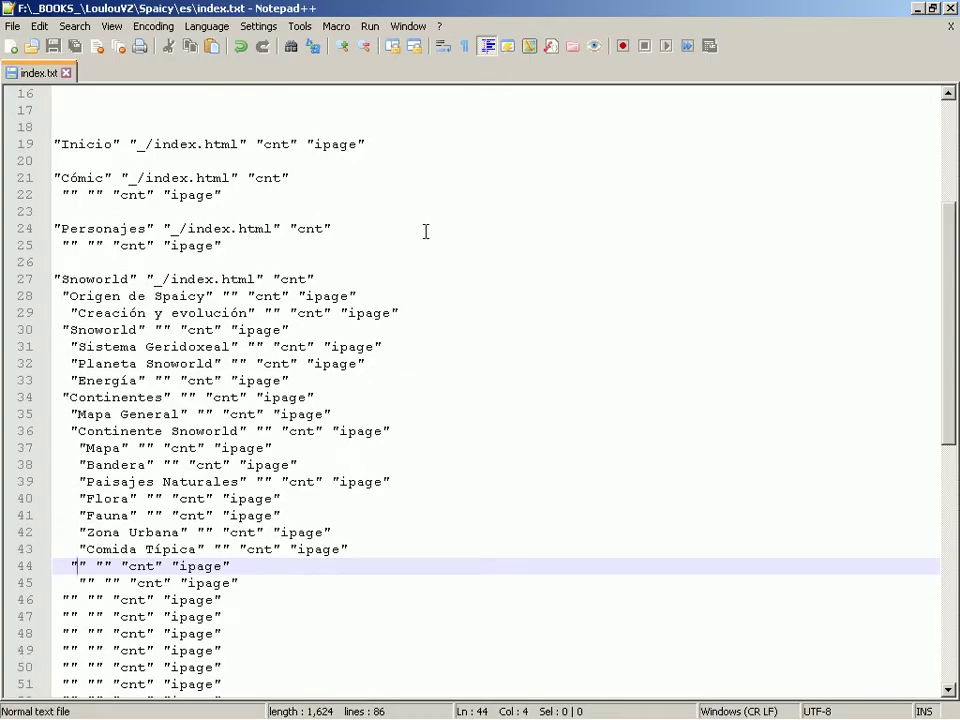
{"action": "type", "text": "Continente Akiri"}
Copy the seven entries from "Mapa" to "Comida Típica" beneath "Continente Akiri", replacing the empty entry on line 45
{"action": "key", "text": "Home"}
{"action": "key", "text": "Up"}
{"action": "key", "text": "Up"}
{"action": "key", "text": "Up"}
{"action": "key", "text": "Up"}
{"action": "key", "text": "Up"}
{"action": "key", "text": "Up"}
{"action": "key", "text": "Up"}
{"action": "key", "text": "shift+Down"}
{"action": "key", "text": "shift+Down"}
{"action": "key", "text": "shift+Down"}
{"action": "key", "text": "shift+Down"}
{"action": "key", "text": "shift+Down"}
{"action": "key", "text": "shift+Down"}
{"action": "key", "text": "shift+Down"}
{"action": "key", "text": "ctrl+c"}
{"action": "key", "text": "Down"}
{"action": "key", "text": "shift+Down"}
{"action": "key", "text": "ctrl+v"}
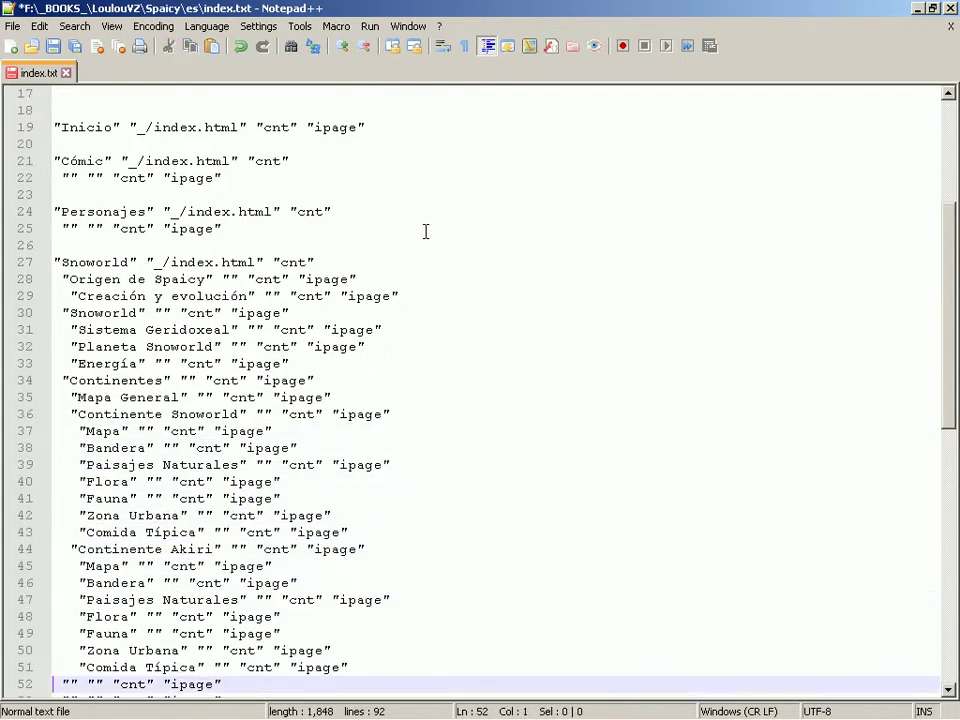
Save index.txt and duplicate the "Continente Akiri" heading with its seven entries directly below the existing block
{"action": "key", "text": "ctrl+s"}
{"action": "key", "text": "Down"}
{"action": "key", "text": "Down"}
{"action": "key", "text": "Down"}
{"action": "key", "text": "Down"}
{"action": "key", "text": "Down"}
{"action": "key", "text": "Down"}
{"action": "key", "text": "Down"}
{"action": "key", "text": "Down"}
{"action": "key", "text": "Down"}
{"action": "key", "text": "Up"}
{"action": "key", "text": "Up"}
{"action": "key", "text": "Up"}
{"action": "key", "text": "Up"}
{"action": "key", "text": "Up"}
{"action": "key", "text": "Up"}
{"action": "key", "text": "Up"}
{"action": "key", "text": "Up"}
{"action": "key", "text": "Up"}
{"action": "key", "text": "Up"}
{"action": "key", "text": "Up"}
{"action": "key", "text": "Up"}
{"action": "key", "text": "Up"}
{"action": "key", "text": "Down"}
{"action": "key", "text": "Down"}
{"action": "key", "text": "Up"}
{"action": "key", "text": "Up"}
{"action": "key", "text": "Up"}
{"action": "key", "text": "Up"}
{"action": "key", "text": "Up"}
{"action": "key", "text": "Up"}
{"action": "key", "text": "Up"}
{"action": "key", "text": "shift+Down"}
{"action": "key", "text": "Down"}
{"action": "key", "text": "shift+Down"}
{"action": "key", "text": "Up"}
{"action": "key", "text": "Up"}
{"action": "key", "text": "shift+Down"}
{"action": "key", "text": "shift+Down"}
{"action": "key", "text": "shift+Down"}
{"action": "key", "text": "shift+Down"}
{"action": "key", "text": "shift+Down"}
{"action": "key", "text": "shift+Down"}
{"action": "key", "text": "shift+Down"}
{"action": "key", "text": "shift+Down"}
{"action": "key", "text": "alt+Tab"}
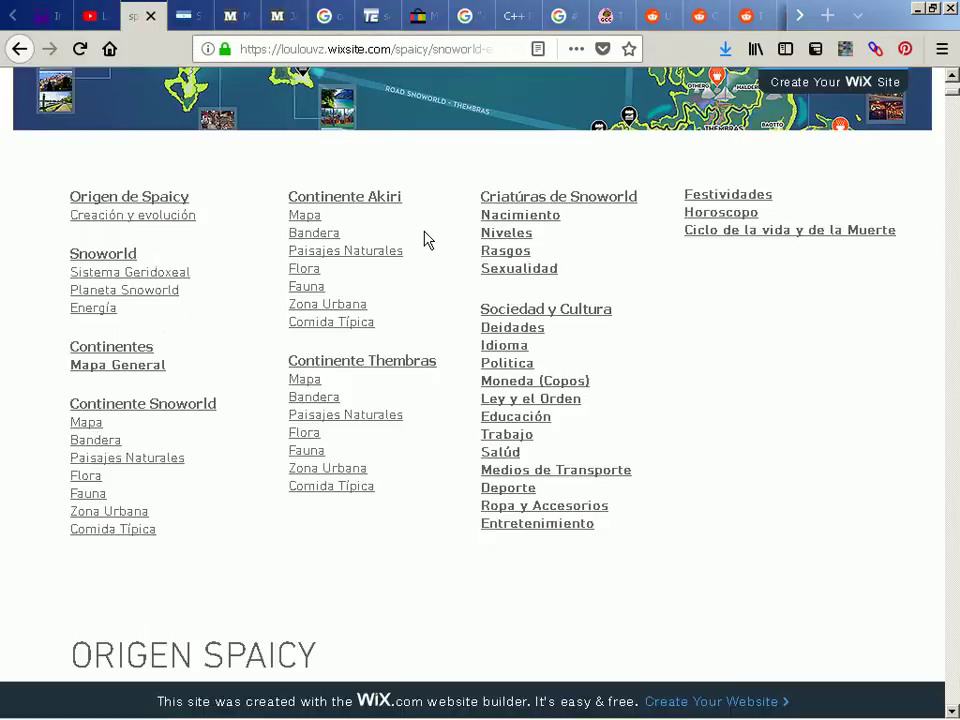
{"action": "key", "text": "alt+Tab"}
{"action": "key", "text": "ctrl+d"}
Rename the duplicated continent heading on line 52 "Continente Thembras" and save index.txt
{"action": "key", "text": "ctrl+Right"}
{"action": "key", "text": "ctrl+Right"}
{"action": "key", "text": "ctrl+Right"}
{"action": "key", "text": "ctrl+shift+Right"}
{"action": "type", "text": "Thembas"}
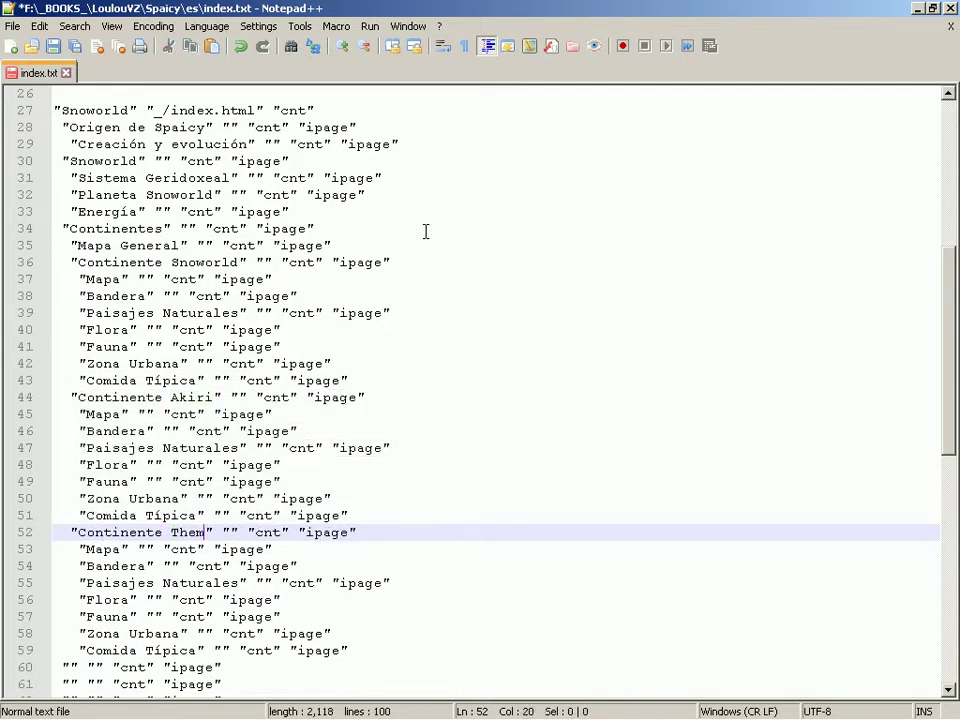
{"action": "key", "text": "BackSpace"}
{"action": "key", "text": "BackSpace"}
{"action": "type", "text": "ras"}
{"action": "key", "text": "ctrl+s"}
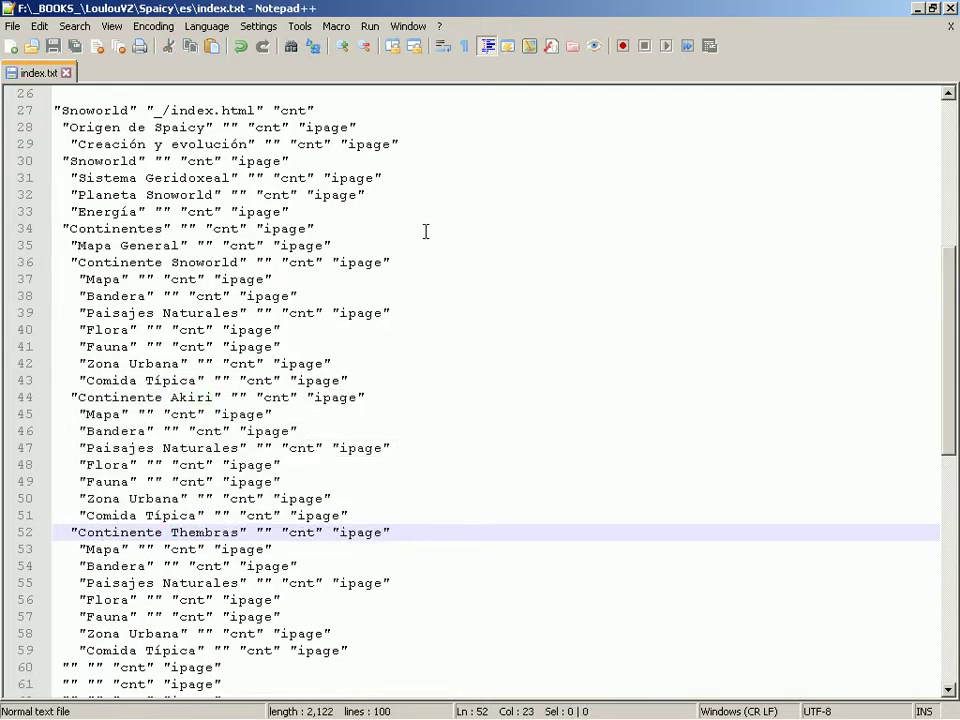
Check the browser for the next heading and indent the empty entry on line 60 by one space to match the continent headings
{"action": "key", "text": "alt+Tab"}
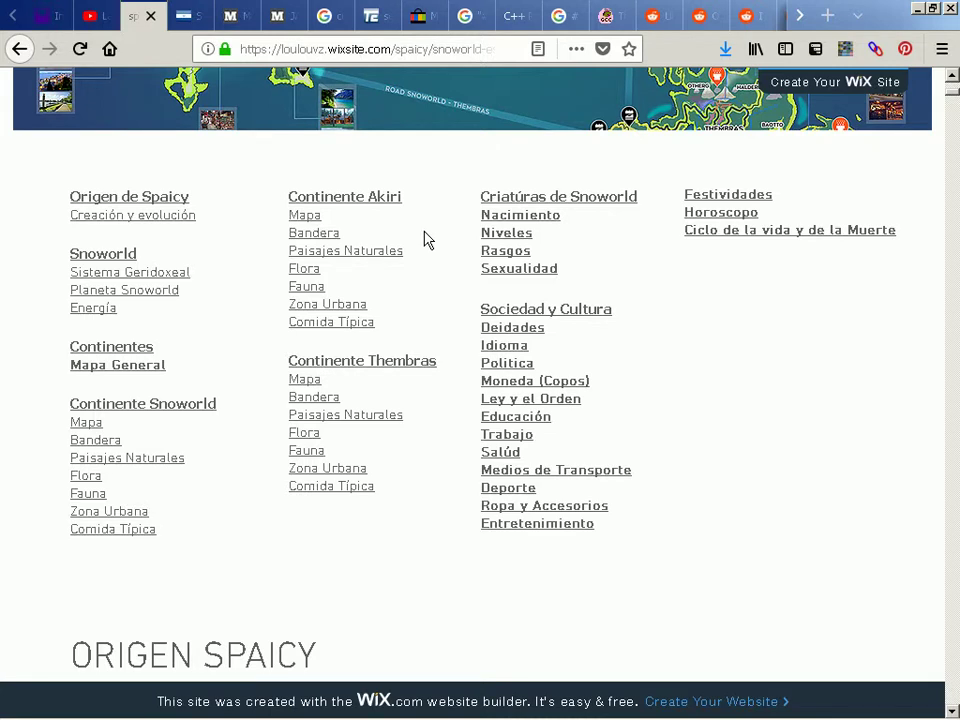
{"action": "key", "text": "alt+Tab"}
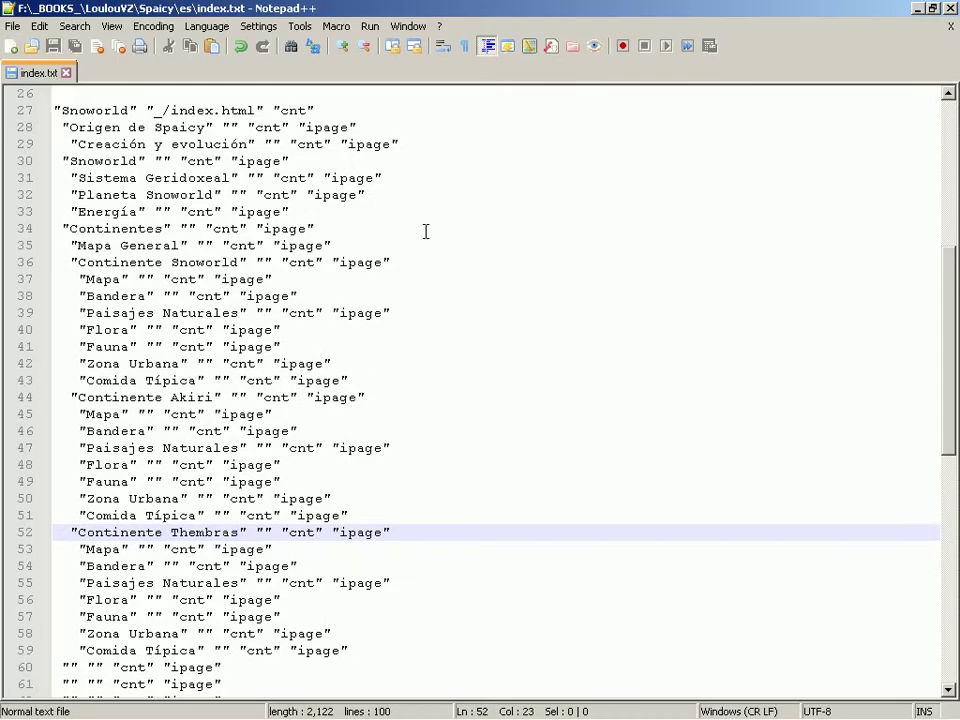
{"action": "key", "text": "Down"}
{"action": "key", "text": "Down"}
{"action": "key", "text": "Down"}
{"action": "key", "text": "Down"}
{"action": "key", "text": "Down"}
{"action": "key", "text": "Down"}
{"action": "key", "text": "Down"}
{"action": "key", "text": "Down"}
{"action": "key", "text": "Down"}
{"action": "key", "text": "Down"}
{"action": "key", "text": "Down"}
{"action": "key", "text": "Down"}
{"action": "key", "text": "Down"}
{"action": "key", "text": "Down"}
{"action": "key", "text": "Down"}
{"action": "key", "text": "Down"}
{"action": "key", "text": "Up"}
{"action": "key", "text": "Up"}
{"action": "key", "text": "Up"}
{"action": "key", "text": "Up"}
{"action": "key", "text": "Up"}
{"action": "key", "text": "Up"}
{"action": "key", "text": "Up"}
{"action": "key", "text": "Up"}
{"action": "key", "text": "Home"}
{"action": "key", "text": "Right"}
{"action": "key", "text": "Right"}
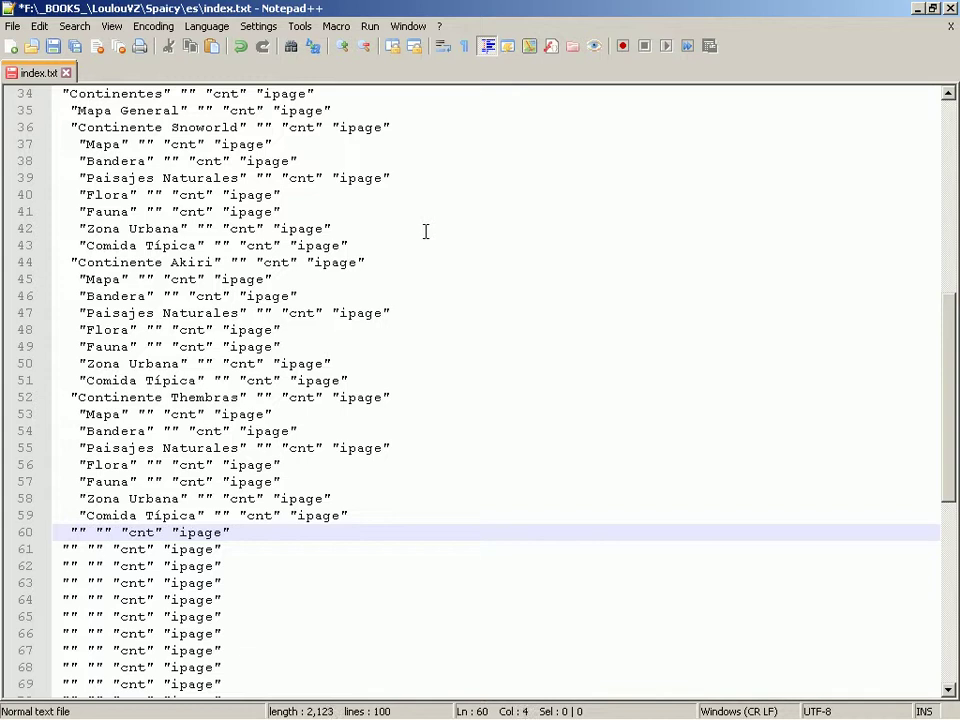
Duplicate the empty entry on line 60, name the first copy "Criaturas de Snoworld", and save index.txt
{"action": "key", "text": "ctrl+d"}
{"action": "type", "text": "Criaturas "}
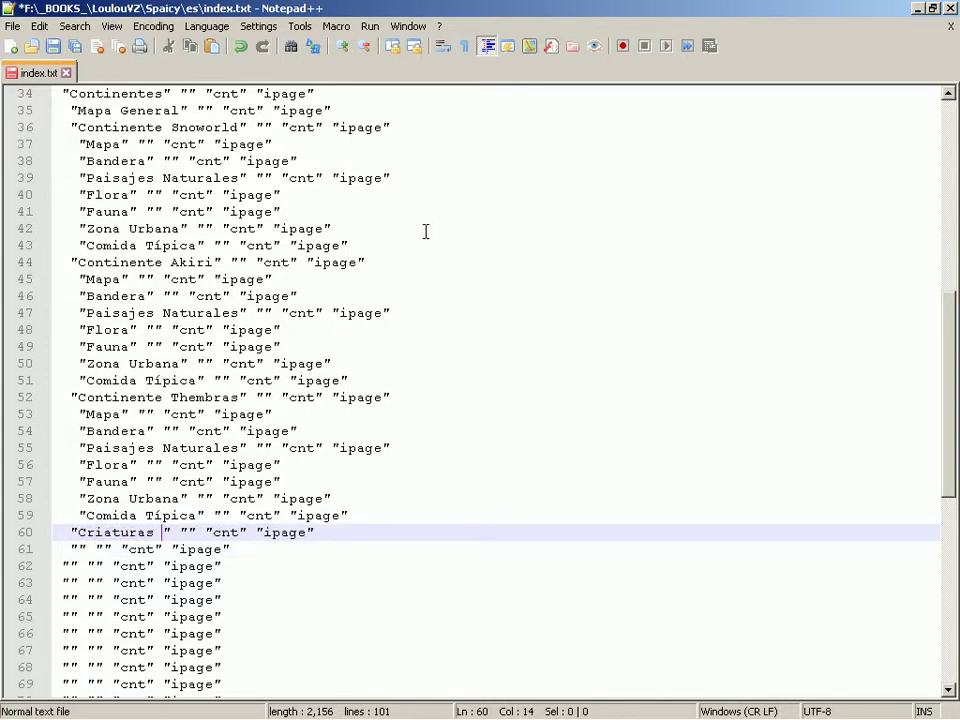
{"action": "type", "text": "de Snoworld"}
{"action": "key", "text": "ctrl+s"}
Check the creature links in the browser, indent the empty entry on line 61 by one more space, and duplicate it four times
{"action": "key", "text": "alt+Tab"}
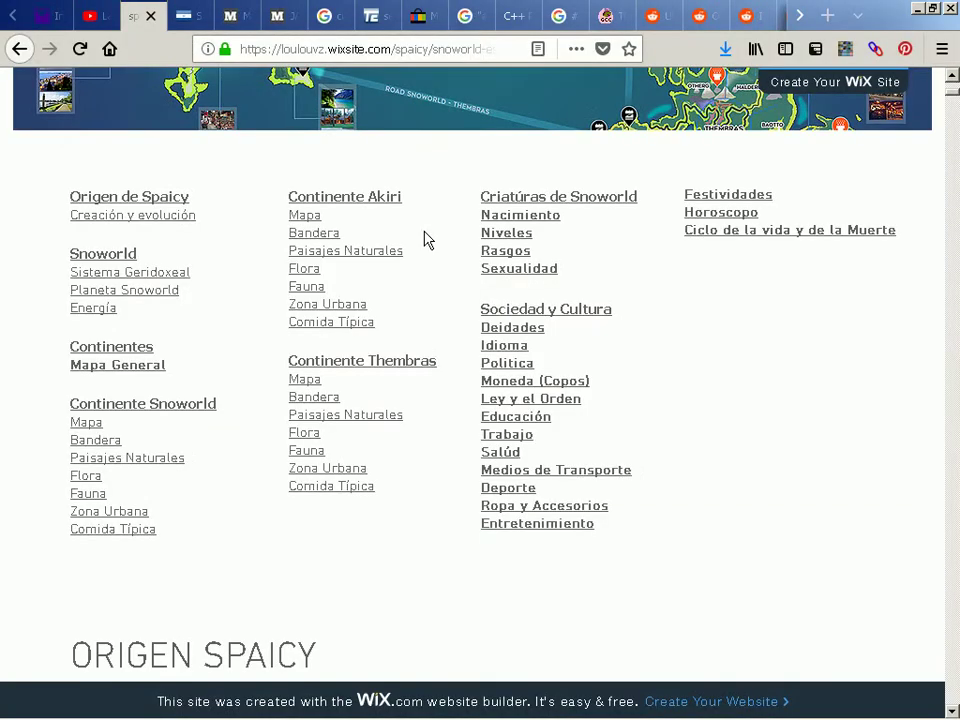
{"action": "key", "text": "alt+Tab"}
{"action": "key", "text": "ctrl+d"}
{"action": "key", "text": "ctrl+d"}
{"action": "key", "text": "ctrl+d"}
{"action": "key", "text": "ctrl+d"}
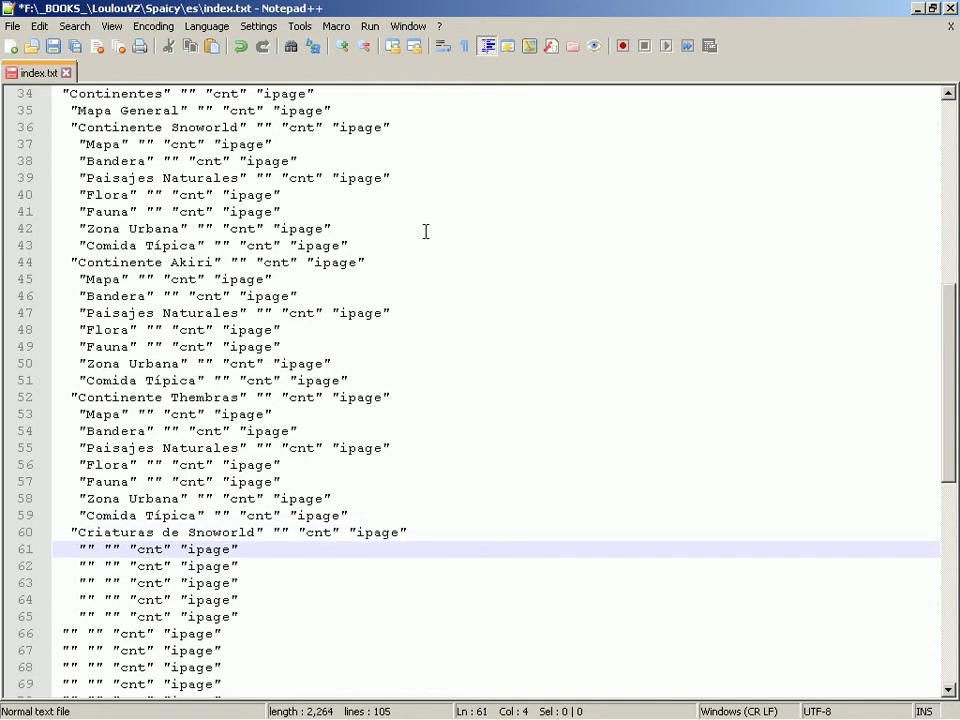
Name the first two entries beneath "Criaturas de Snoworld" "Nacimiento" and "Niveles", following the browser's links
{"action": "scroll", "coordinate": [425, 231], "scroll_direction": "down", "scroll_amount": 3}
{"action": "key", "text": "Right"}
{"action": "type", "text": "Nacimiento"}
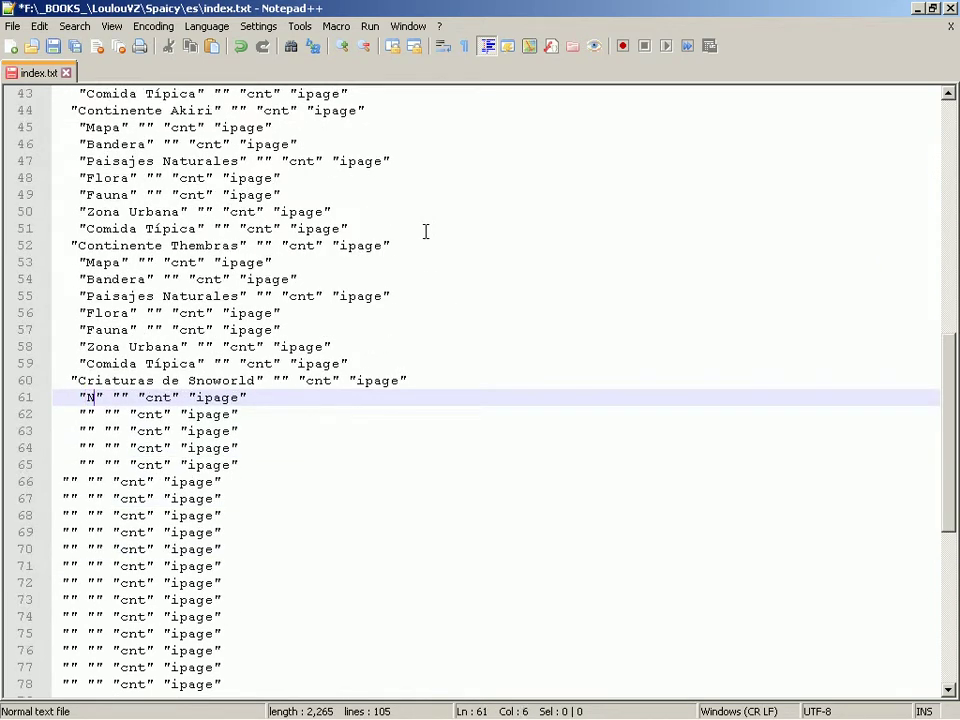
{"action": "key", "text": "Down"}
{"action": "key", "text": "Left"}
{"action": "key", "text": "Left"}
{"action": "key", "text": "Left"}
{"action": "key", "text": "Left"}
{"action": "key", "text": "Left"}
{"action": "key", "text": "Left"}
{"action": "key", "text": "Left"}
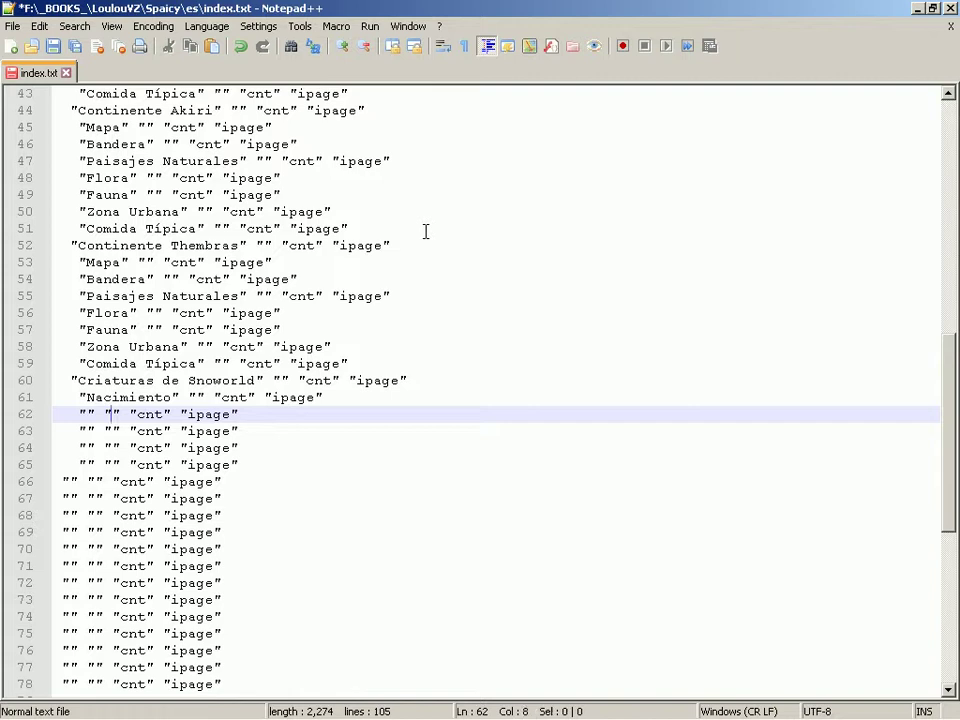
{"action": "key", "text": "alt+Tab"}
{"action": "key", "text": "alt+Tab"}
{"action": "type", "text": "Nivele"}
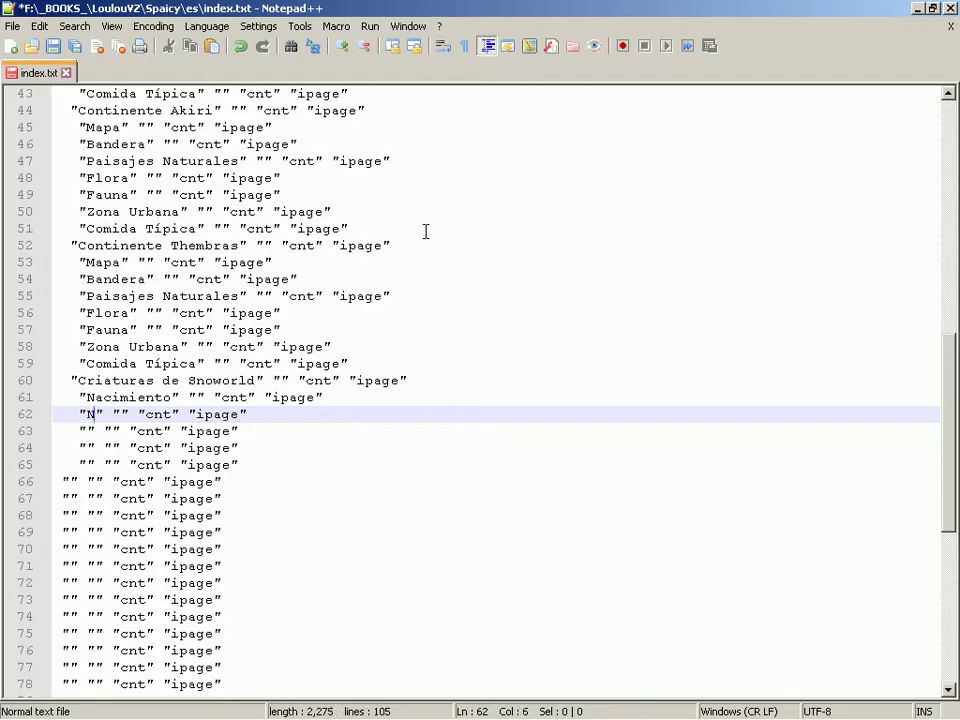
{"action": "type", "text": "s"}
Name the entries on lines 63 and 64 "Rasgos" and "Sexualidad" to match the browser's links
{"action": "key", "text": "Down"}
{"action": "key", "text": "Home"}
{"action": "key", "text": "Right"}
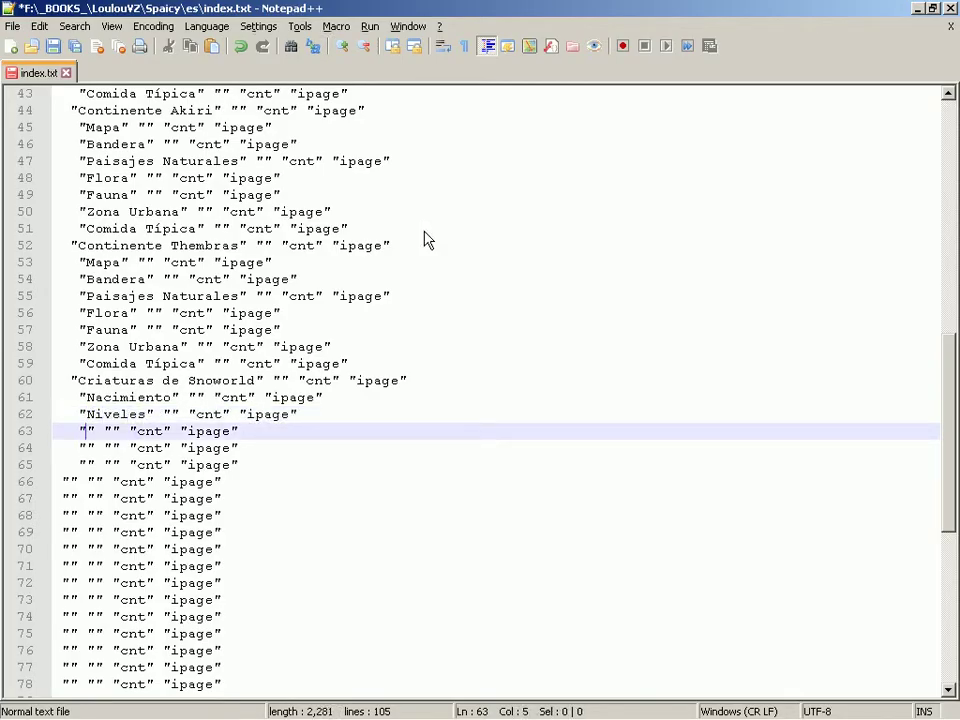
{"action": "key", "text": "alt+Tab"}
{"action": "key", "text": "alt+Tab"}
{"action": "type", "text": "Rasgos"}
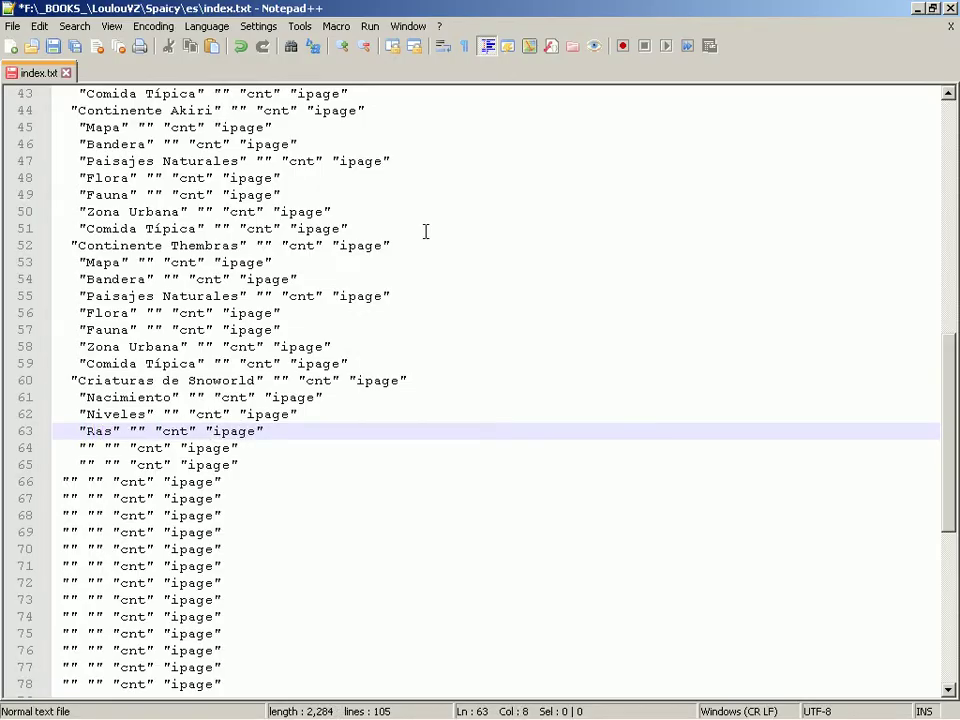
{"action": "key", "text": "Down"}
{"action": "key", "text": "Left"}
{"action": "key", "text": "Left"}
{"action": "key", "text": "Left"}
{"action": "type", "text": "Sexualidad"}
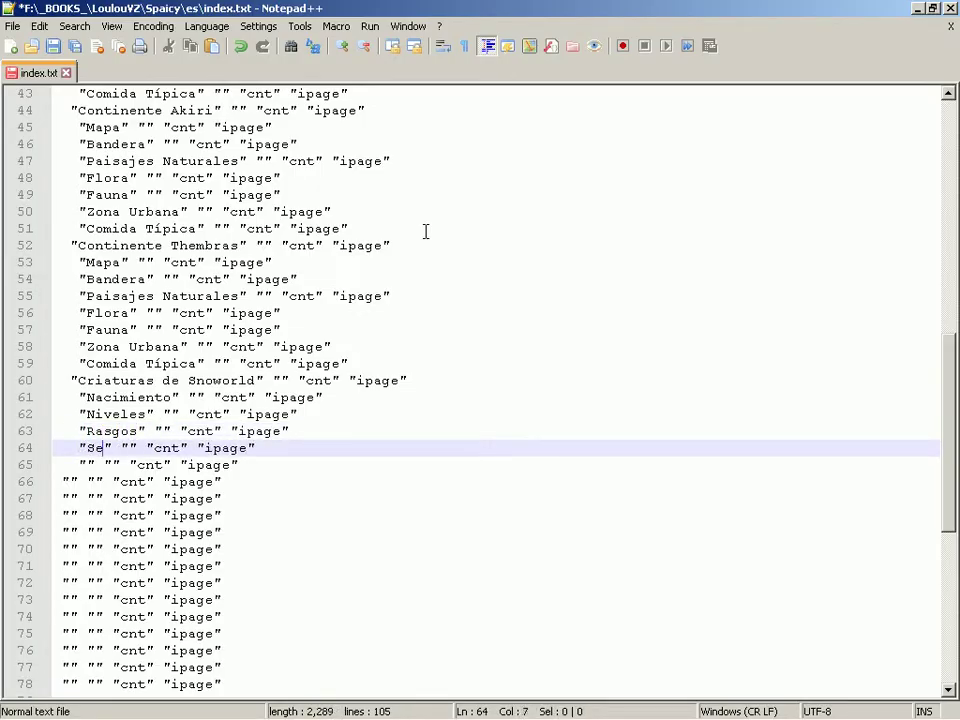
Duplicate the empty entry on line 65 and reduce the first copy's indentation by one space for the next heading
{"action": "key", "text": "alt+Tab"}
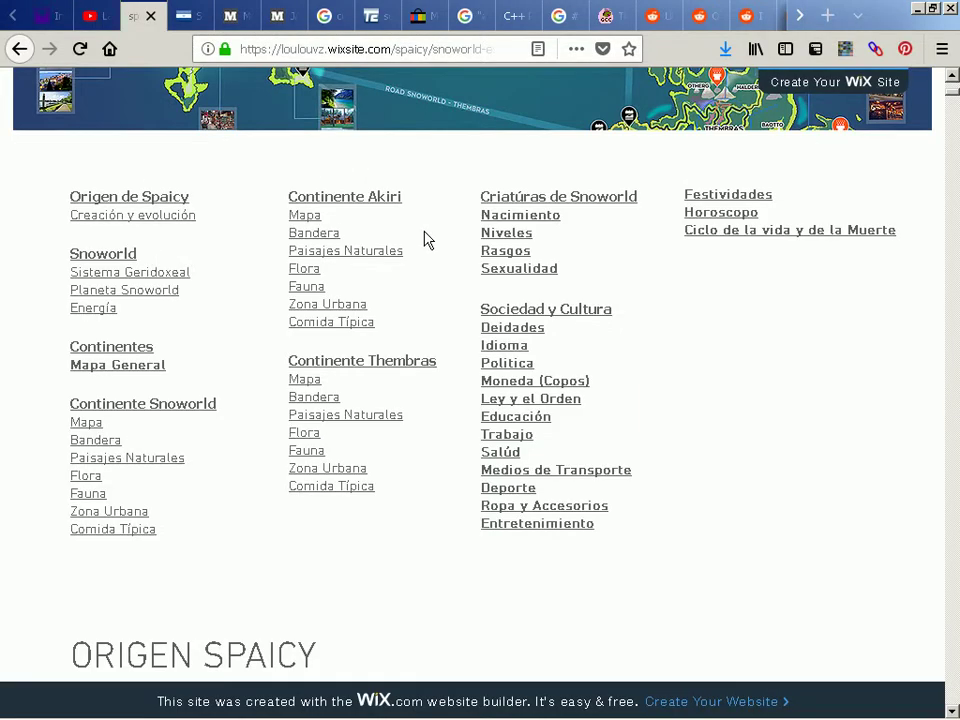
{"action": "key", "text": "alt+Tab"}
{"action": "key", "text": "Down"}
{"action": "key", "text": "Home"}
{"action": "key", "text": "BackSpace"}
{"action": "key", "text": "Down"}
{"action": "key", "text": "Up"}
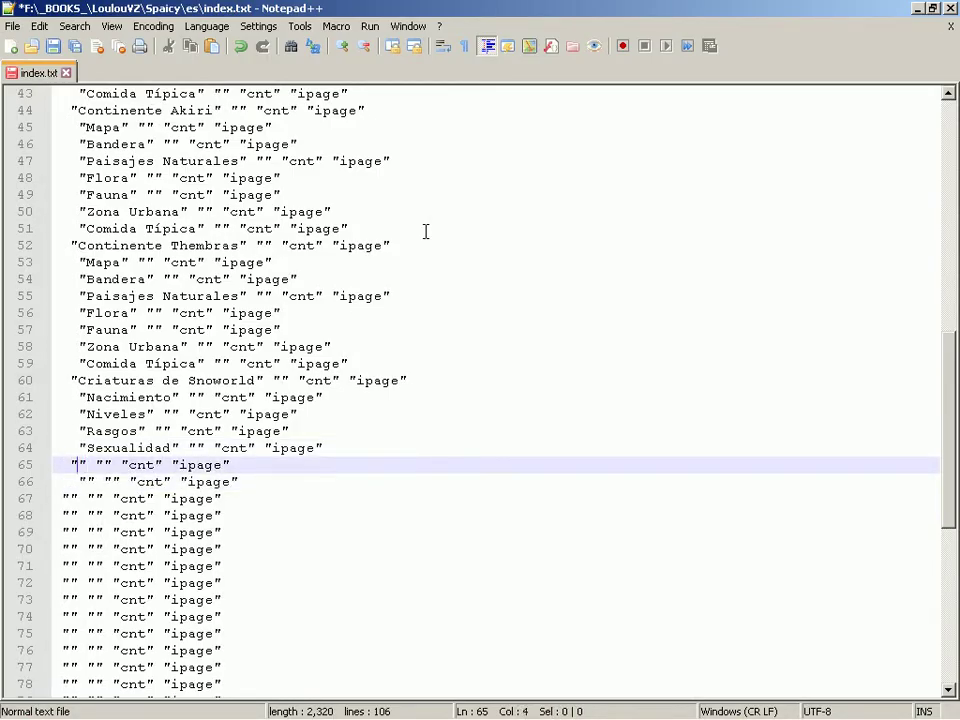
Name the heading on line 65 "Sociedad y Cultura" and save index.txt
{"action": "type", "text": "Soc"}
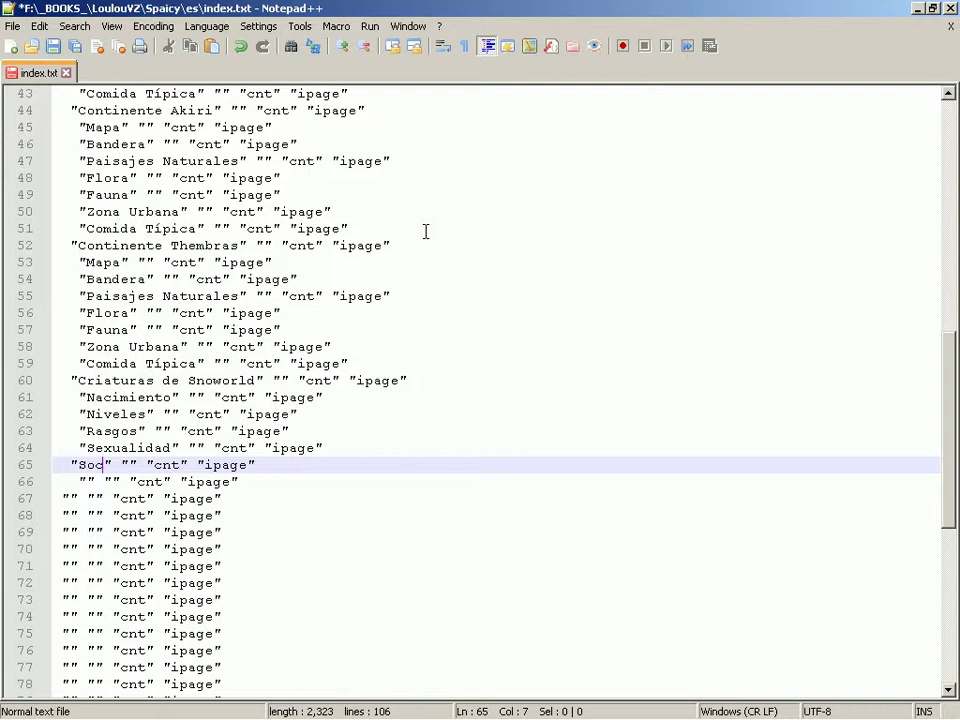
{"action": "type", "text": "i"}
{"action": "type", "text": "edad y Cu"}
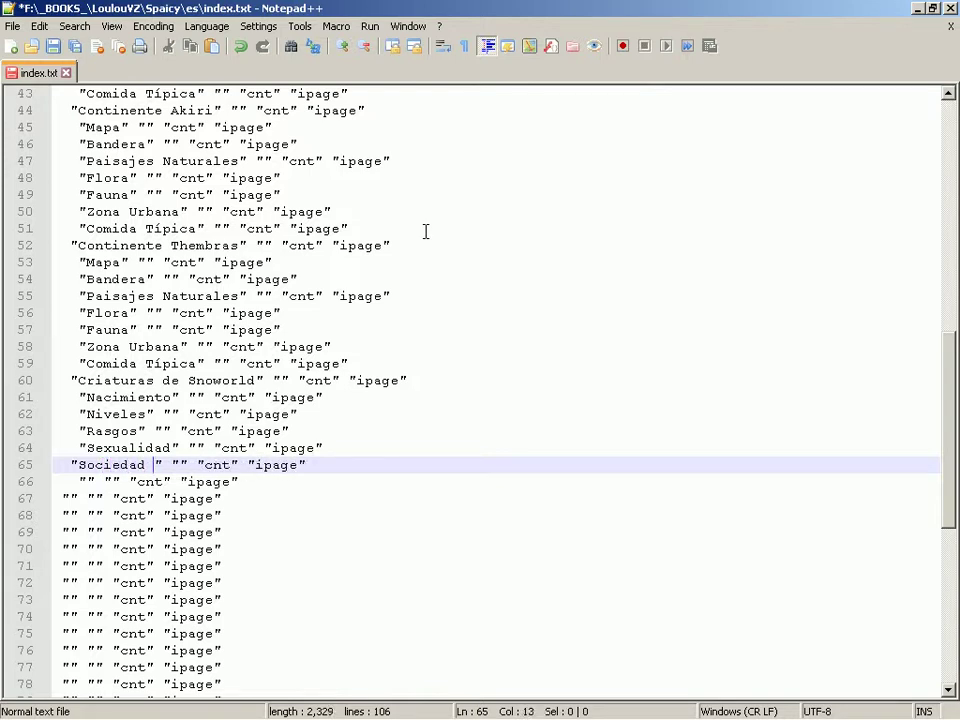
{"action": "type", "text": "ltura"}
{"action": "key", "text": "ctrl+s"}
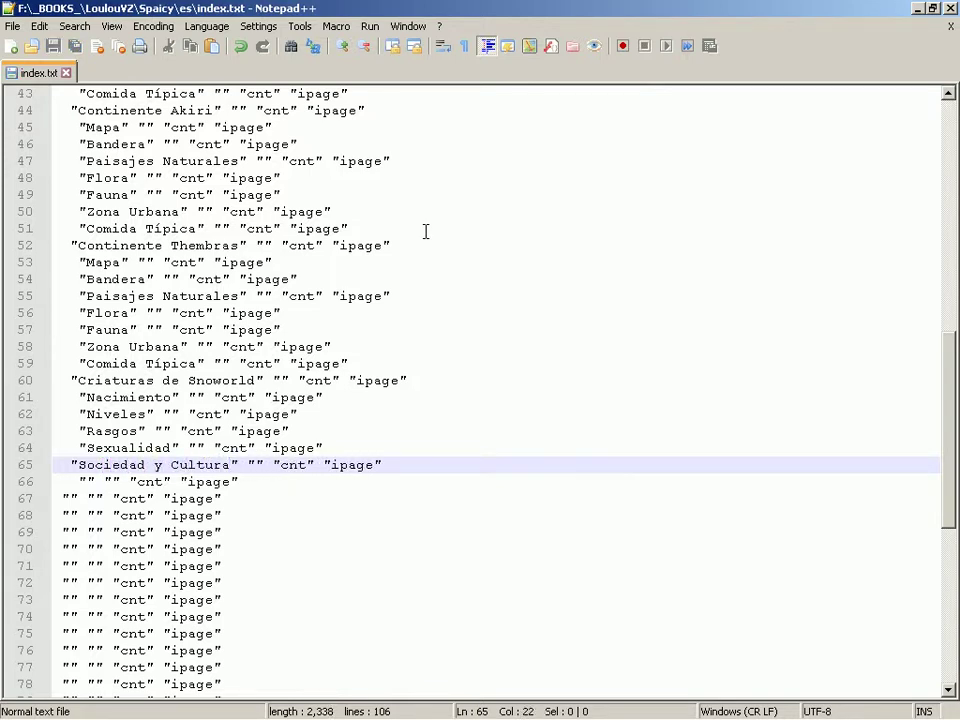
Duplicate the empty entry on line 66 seventeen times beneath "Sociedad y Cultura" and save index.txt
{"action": "key", "text": "Down"}
{"action": "key", "text": "alt+Tab"}
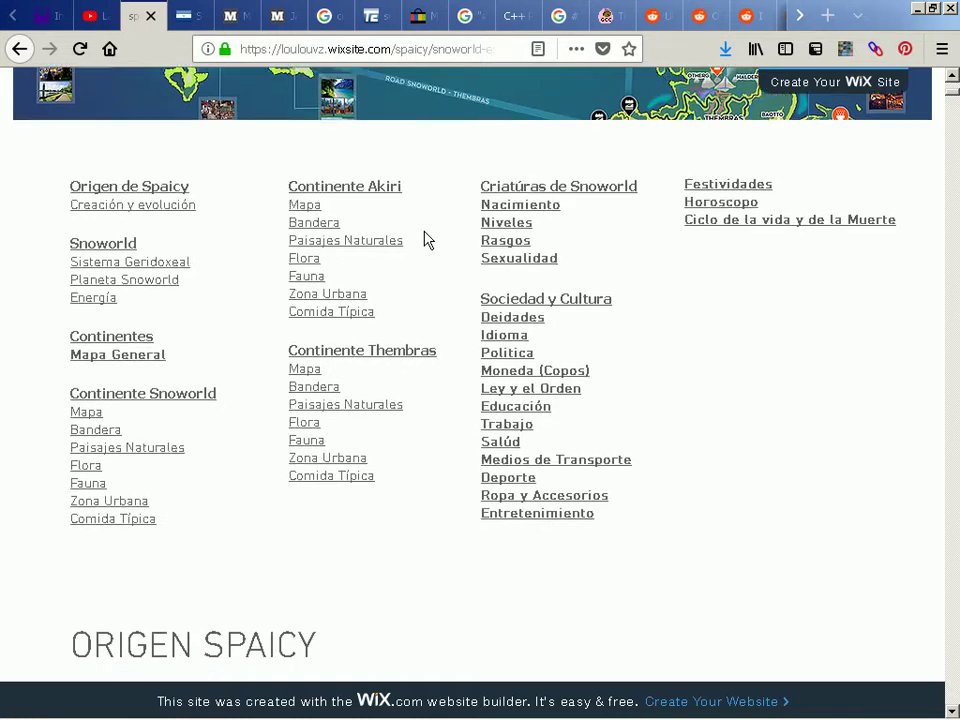
{"action": "scroll", "coordinate": [424, 240], "scroll_direction": "down", "scroll_amount": 3}
{"action": "scroll", "coordinate": [424, 240], "scroll_direction": "up", "scroll_amount": 3}
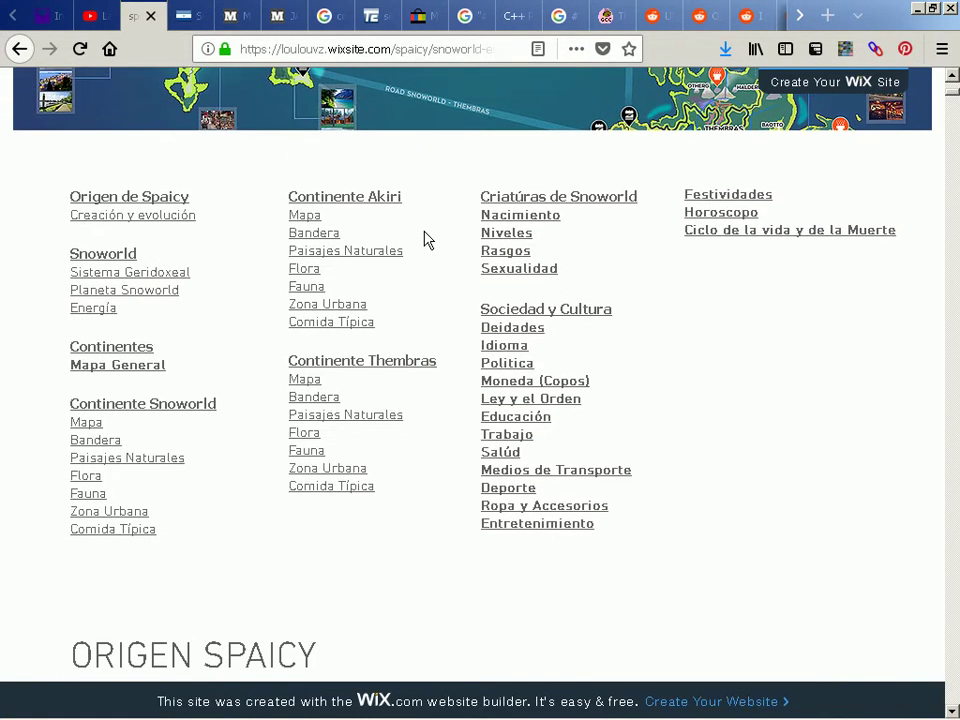
{"action": "key", "text": "alt+Tab"}
{"action": "key", "text": "Home"}
{"action": "key", "text": "Right"}
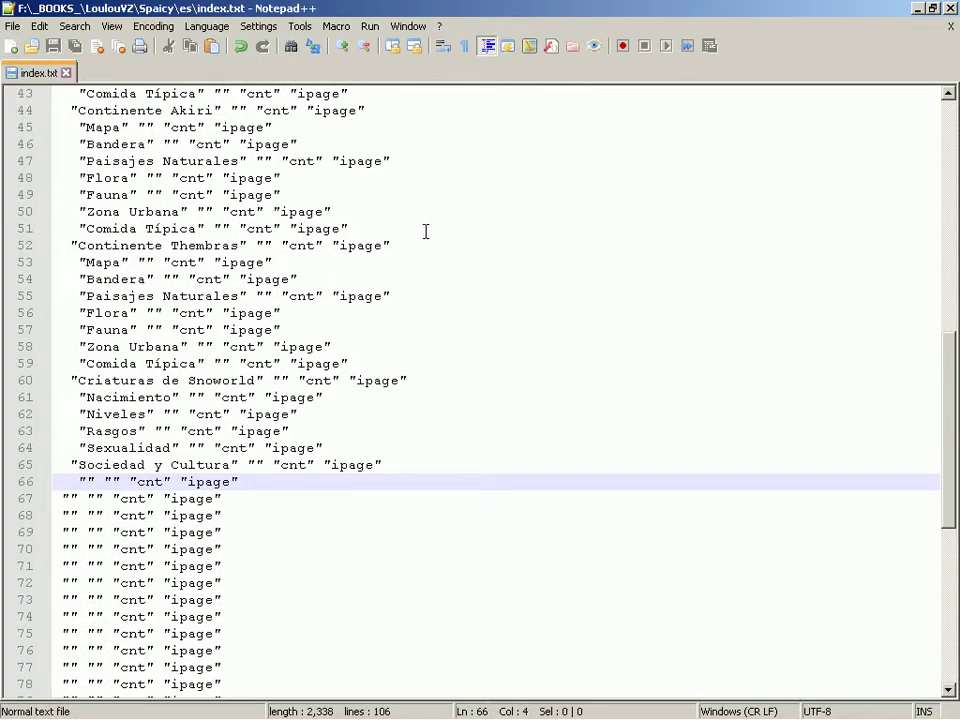
{"action": "key", "text": "ctrl+d"}
{"action": "key", "text": "ctrl+d"}
{"action": "key", "text": "ctrl+d"}
{"action": "key", "text": "ctrl+d"}
{"action": "key", "text": "ctrl+d"}
{"action": "key", "text": "ctrl+d"}
{"action": "key", "text": "ctrl+d"}
{"action": "key", "text": "ctrl+d"}
{"action": "key", "text": "ctrl+d"}
{"action": "key", "text": "ctrl+d"}
{"action": "key", "text": "ctrl+d"}
{"action": "key", "text": "ctrl+d"}
{"action": "key", "text": "ctrl+d"}
{"action": "key", "text": "ctrl+d"}
{"action": "key", "text": "ctrl+d"}
{"action": "key", "text": "ctrl+d"}
{"action": "key", "text": "ctrl+d"}
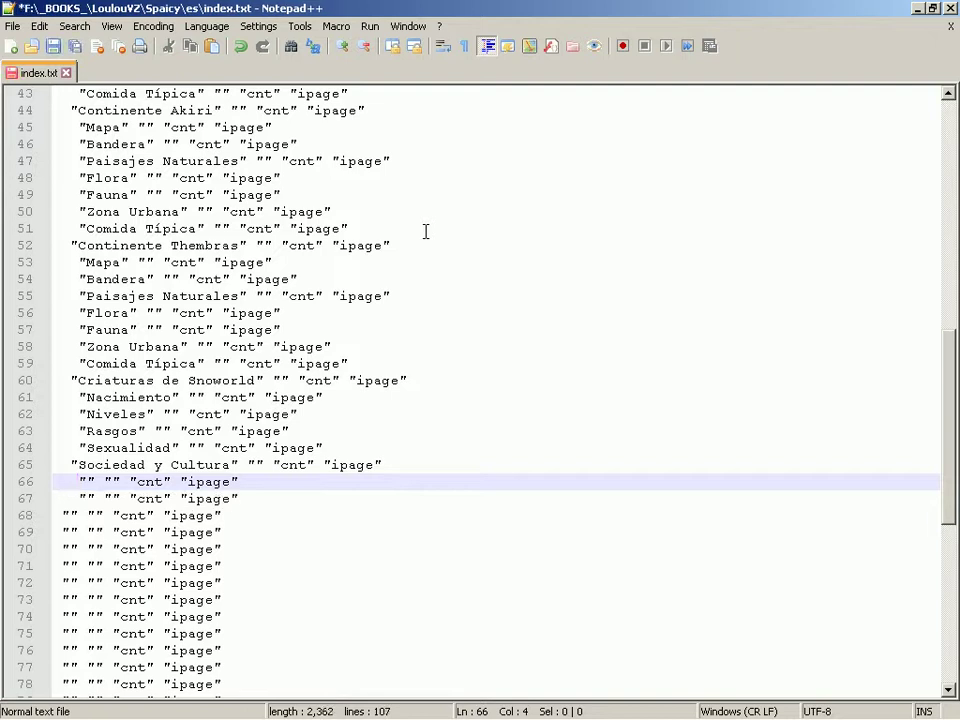
{"action": "scroll", "coordinate": [425, 231], "scroll_direction": "down", "scroll_amount": 5}
{"action": "key", "text": "ctrl+s"}
Name the first entry beneath "Sociedad y Cultura" "Deidades", following the browser's links
{"action": "key", "text": "alt+Tab"}
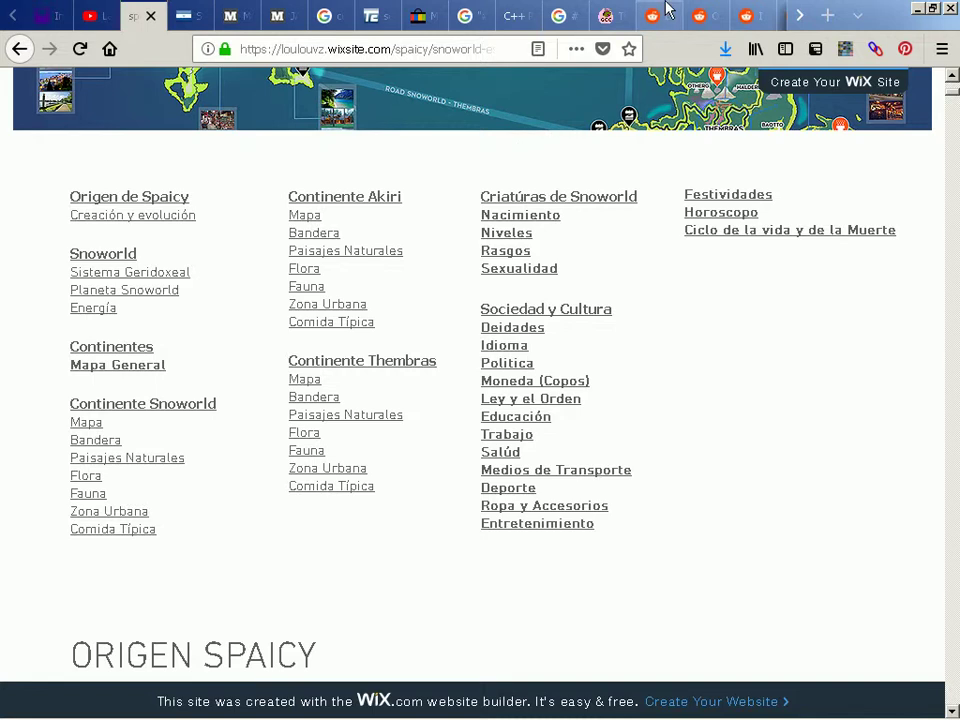
{"action": "key", "text": "alt+Tab"}
{"action": "key", "text": "Right"}
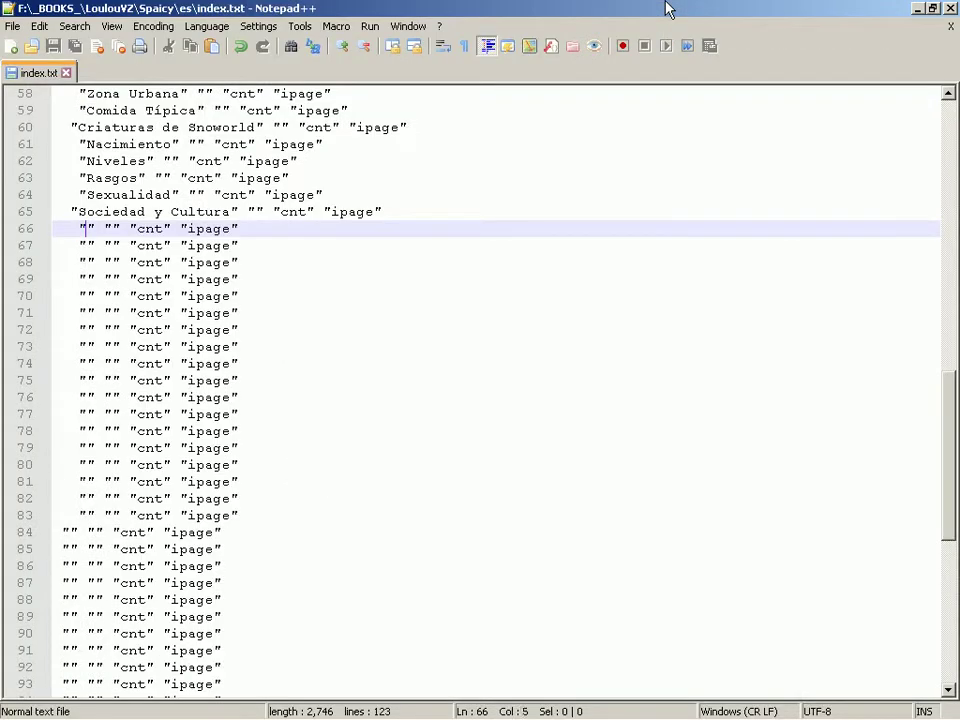
{"action": "type", "text": "D"}
{"action": "type", "text": "eidades"}
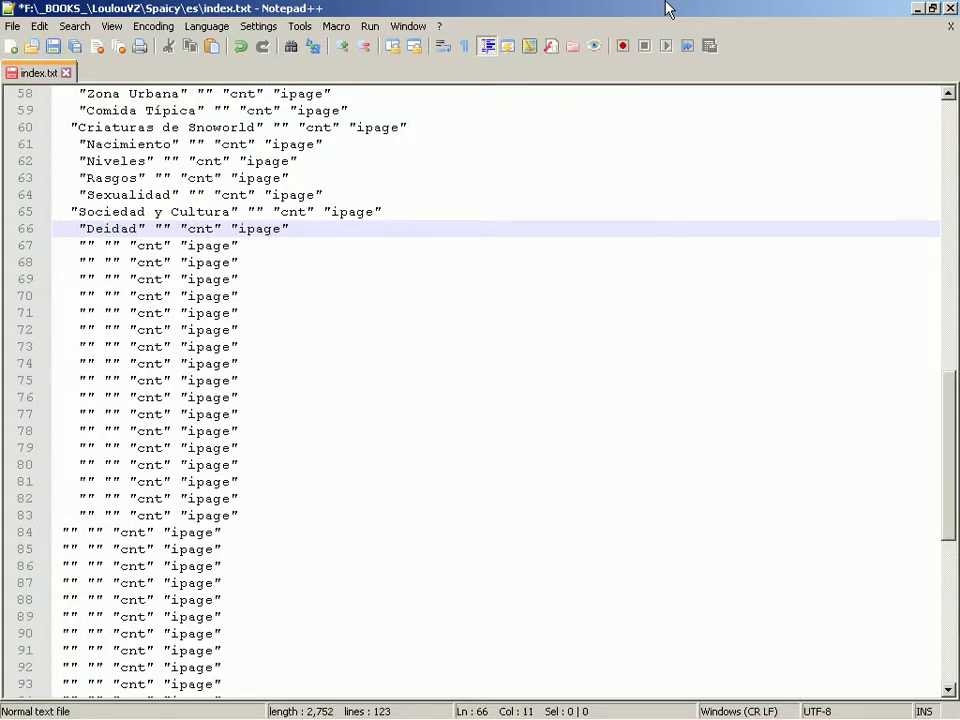
Name the entry on line 67 "Idioma" to match the browser's link list
{"action": "key", "text": "Down"}
{"action": "key", "text": "Left"}
{"action": "key", "text": "Left"}
{"action": "key", "text": "Left"}
{"action": "key", "text": "Left"}
{"action": "key", "text": "Left"}
{"action": "key", "text": "alt+Tab"}
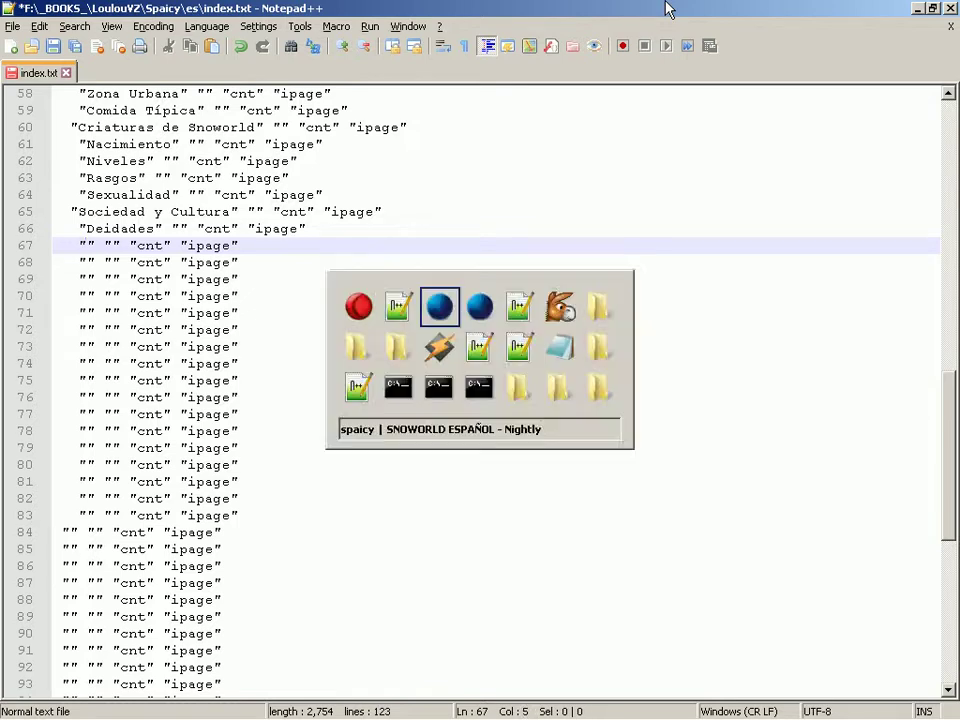
{"action": "key", "text": "alt+Tab"}
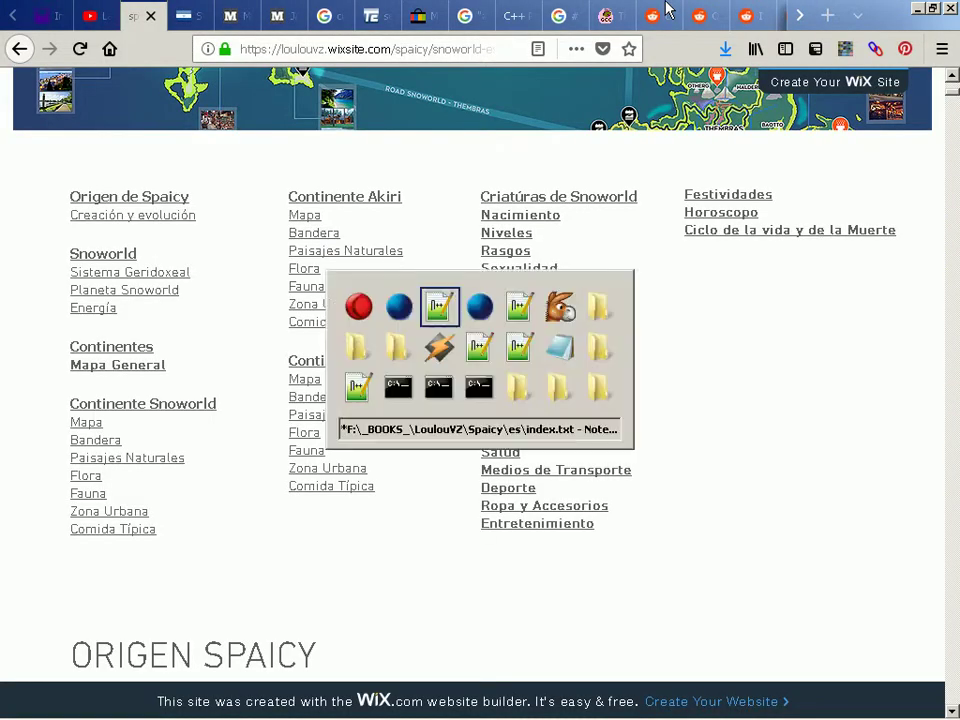
{"action": "type", "text": "Idioma"}
Name the entry on line 68 "Política" and save index.txt
{"action": "key", "text": "Down"}
{"action": "key", "text": "Left"}
{"action": "key", "text": "Left"}
{"action": "key", "text": "Left"}
{"action": "key", "text": "Left"}
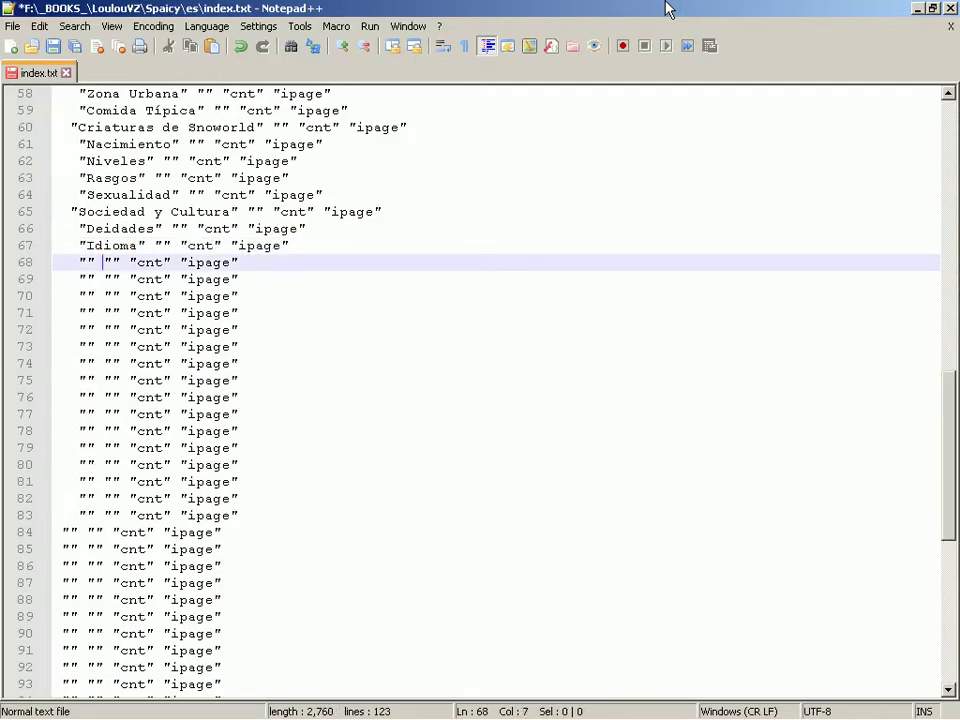
{"action": "type", "text": "P"}
{"action": "type", "text": "olítica"}
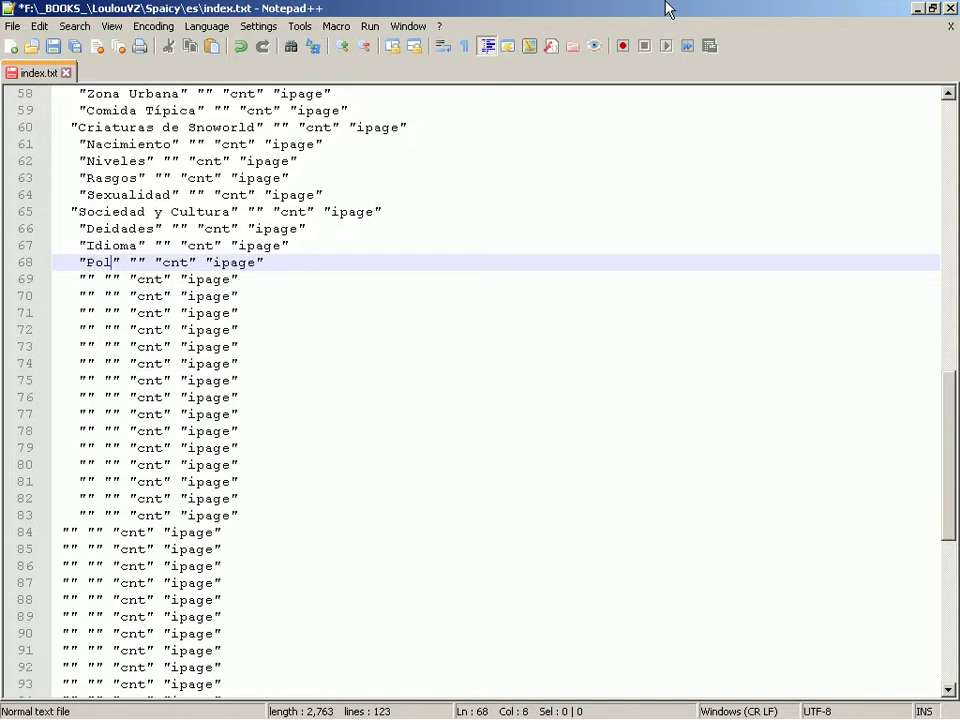
{"action": "key", "text": "ctrl+s"}
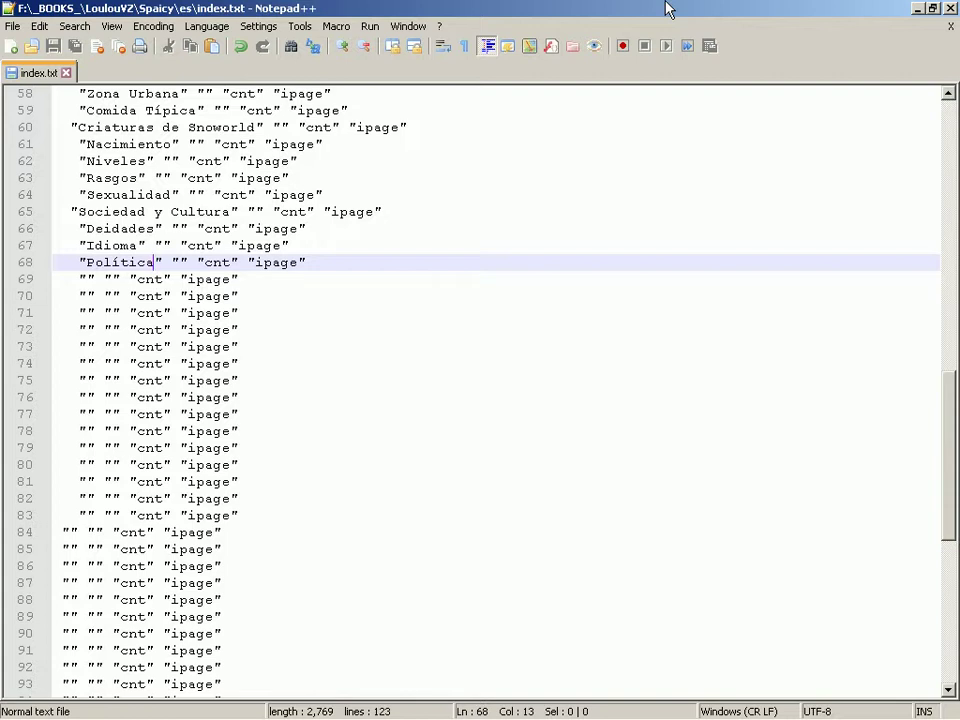
Name the entry on line 69 "Moneda (Copos)" after checking the links in the browser
{"action": "key", "text": "Down"}
{"action": "key", "text": "Left"}
{"action": "key", "text": "Left"}
{"action": "key", "text": "Left"}
{"action": "key", "text": "Left"}
{"action": "key", "text": "Left"}
{"action": "key", "text": "alt+Tab"}
{"action": "key", "text": "alt+Tab"}
{"action": "type", "text": "neda ()"}
{"action": "key", "text": "Left"}
{"action": "type", "text": "Copo"}
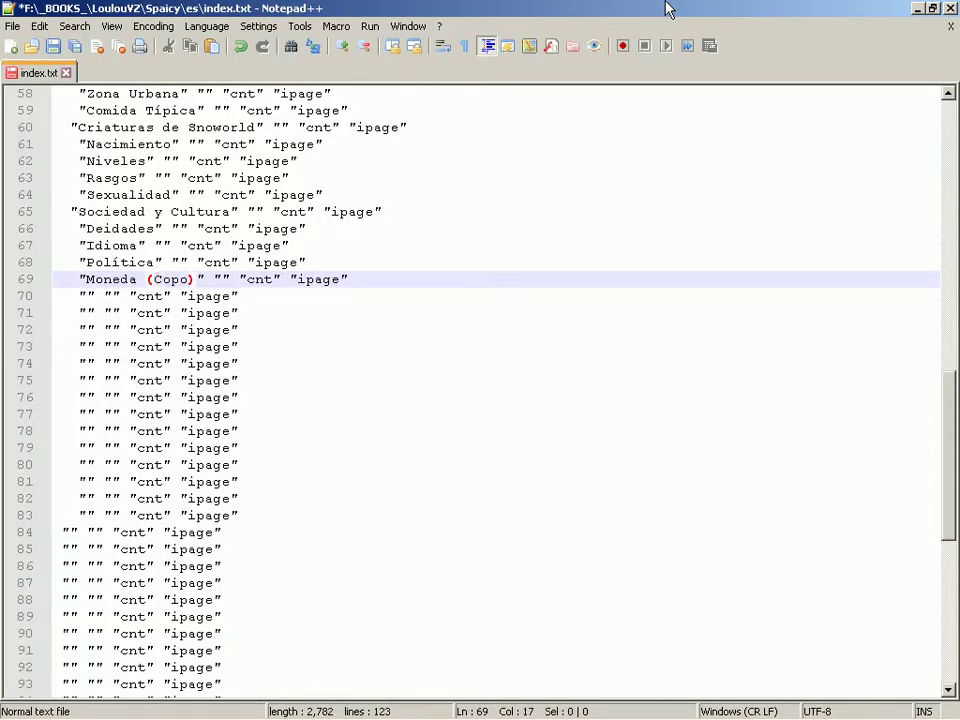
{"action": "type", "text": "s"}
Name the entry on line 70 "Ley y el Orden" as in the browser and save index.txt
{"action": "key", "text": "Down"}
{"action": "key", "text": "Left"}
{"action": "key", "text": "Left"}
{"action": "key", "text": "Left"}
{"action": "key", "text": "Left"}
{"action": "key", "text": "Left"}
{"action": "key", "text": "Left"}
{"action": "key", "text": "Left"}
{"action": "key", "text": "Left"}
{"action": "key", "text": "Left"}
{"action": "key", "text": "alt+Tab"}
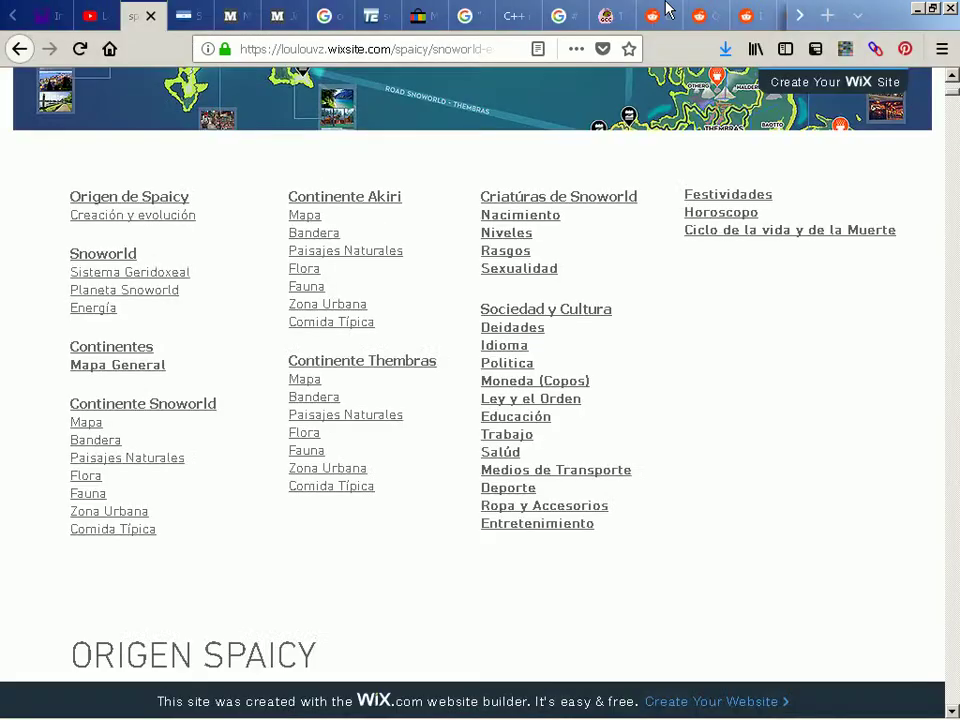
{"action": "key", "text": "alt+Tab"}
{"action": "type", "text": "Ley y el Orden"}
{"action": "key", "text": "ctrl+s"}
Name the entry on line 71 "Educación", following the browser's links
{"action": "key", "text": "Down"}
{"action": "key", "text": "Left"}
{"action": "key", "text": "Left"}
{"action": "key", "text": "Left"}
{"action": "key", "text": "Left"}
{"action": "key", "text": "Left"}
{"action": "key", "text": "Left"}
{"action": "key", "text": "Left"}
{"action": "key", "text": "Left"}
{"action": "key", "text": "Left"}
{"action": "key", "text": "Left"}
{"action": "key", "text": "alt+Tab"}
{"action": "key", "text": "alt+Tab"}
{"action": "type", "text": "Educación"}
Name the entry on line 72 "Trabajo", the next link in the society list
{"action": "key", "text": "Down"}
{"action": "key", "text": "Left"}
{"action": "key", "text": "Left"}
{"action": "key", "text": "Left"}
{"action": "key", "text": "Left"}
{"action": "key", "text": "Left"}
{"action": "key", "text": "Left"}
{"action": "key", "text": "Left"}
{"action": "type", "text": "Trabajo"}
Check the browser's next link and name the entry on line 73 "Salud"
{"action": "key", "text": "Down"}
{"action": "key", "text": "Left"}
{"action": "key", "text": "Left"}
{"action": "key", "text": "Left"}
{"action": "key", "text": "Left"}
{"action": "key", "text": "Left"}
{"action": "key", "text": "alt+Tab"}
{"action": "key", "text": "alt+Tab"}
{"action": "type", "text": "Salud"}
Name the entry on line 74 "Medios de Transporte" to match the browser's link
{"action": "key", "text": "Down"}
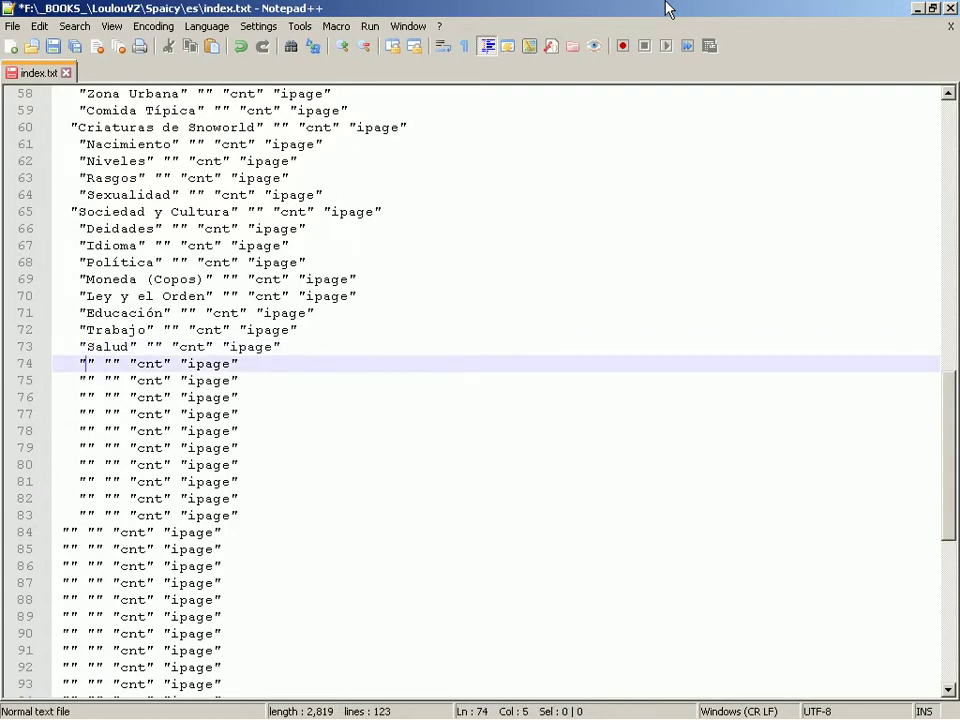
{"action": "key", "text": "alt+Tab"}
{"action": "key", "text": "alt+Tab"}
{"action": "type", "text": "Mediosde"}
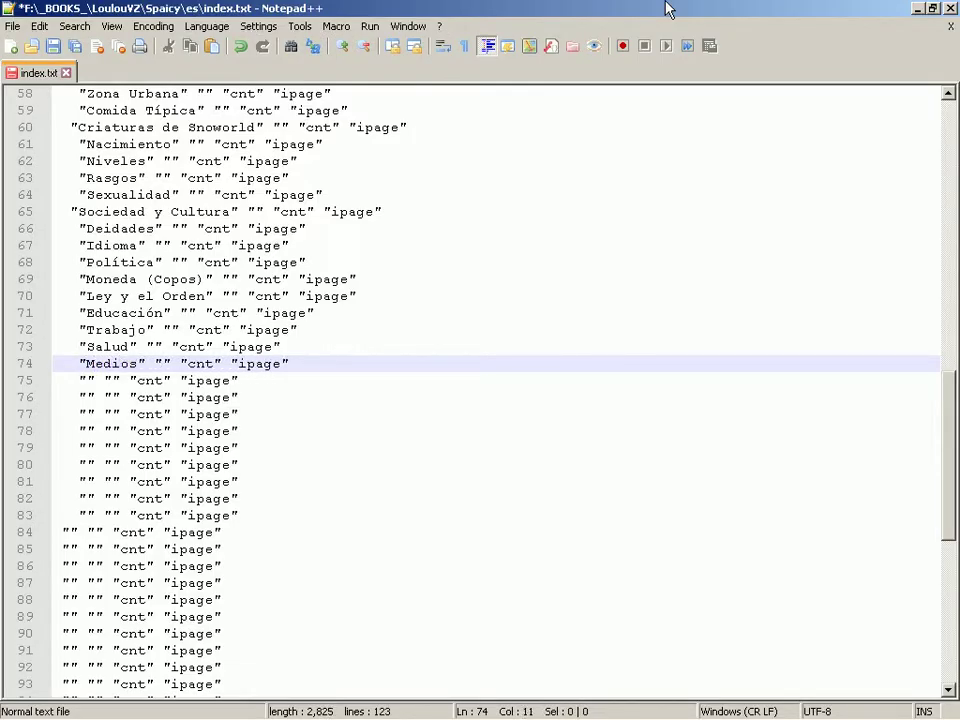
{"action": "key", "text": "BackSpace"}
{"action": "key", "text": "Right"}
{"action": "key", "text": "Right"}
{"action": "type", "text": "Trassporte"}
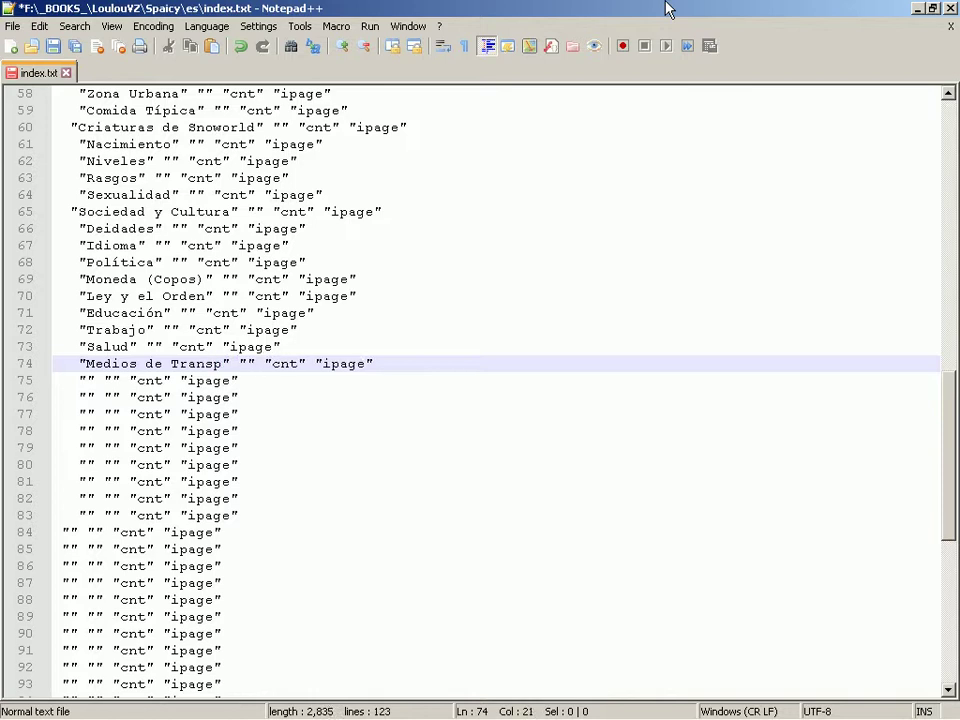
Name the entries on lines 75 and 76 "Deporte" and "Ropa y Accesorios", following the browser's links
{"action": "key", "text": "Down"}
{"action": "key", "text": "alt+Tab"}
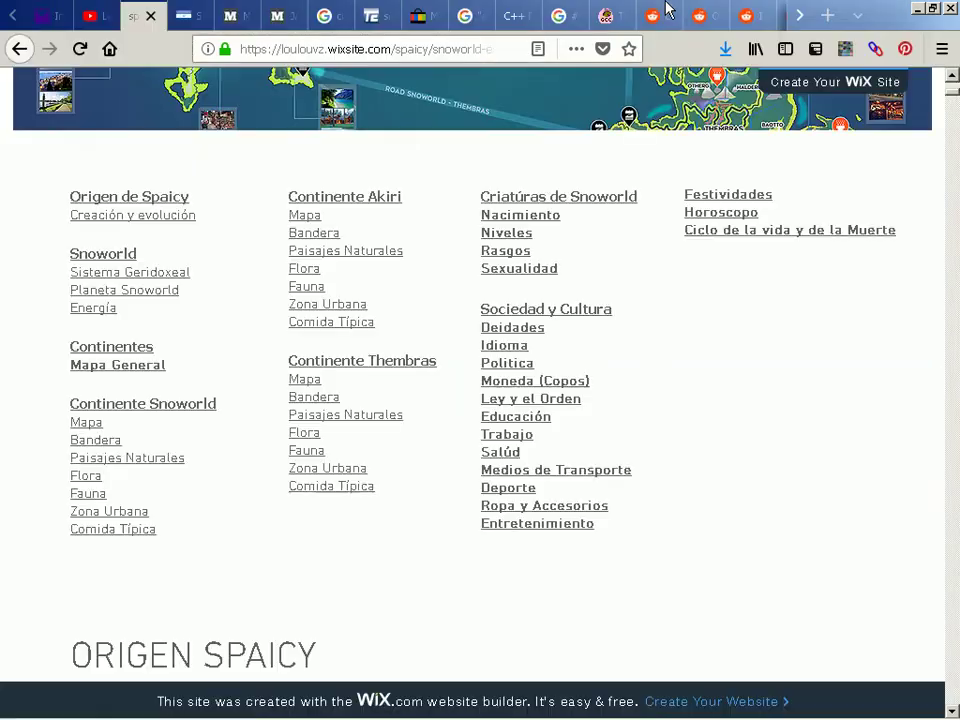
{"action": "key", "text": "alt+Tab"}
{"action": "type", "text": "Deporte"}
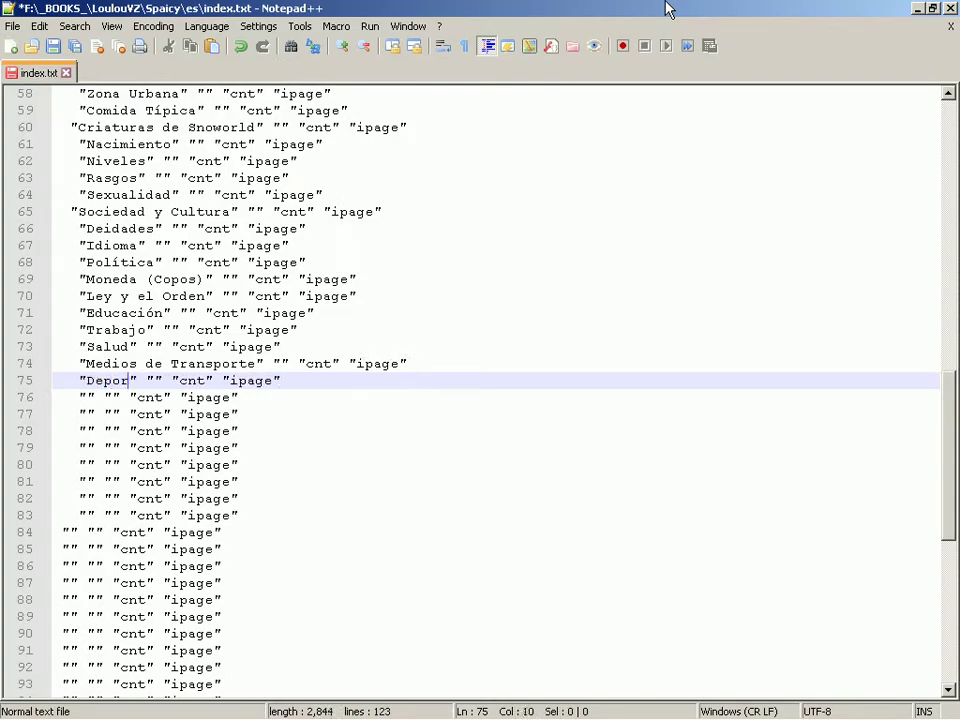
{"action": "key", "text": "Down"}
{"action": "key", "text": "Home"}
{"action": "key", "text": "alt+Tab"}
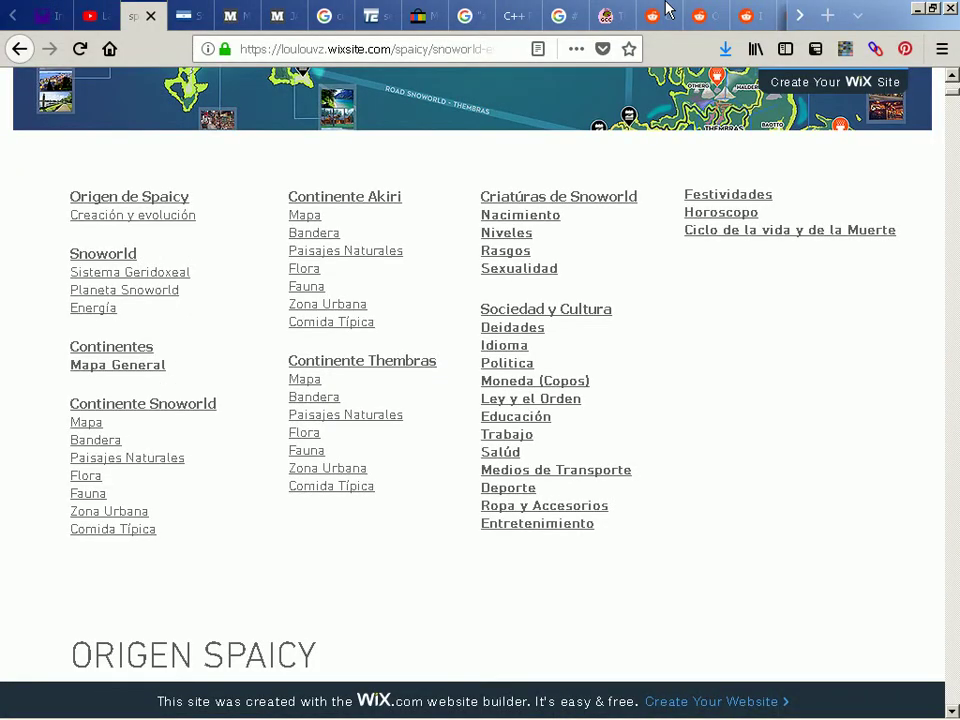
{"action": "key", "text": "alt+Tab"}
{"action": "type", "text": "Ropa y "}
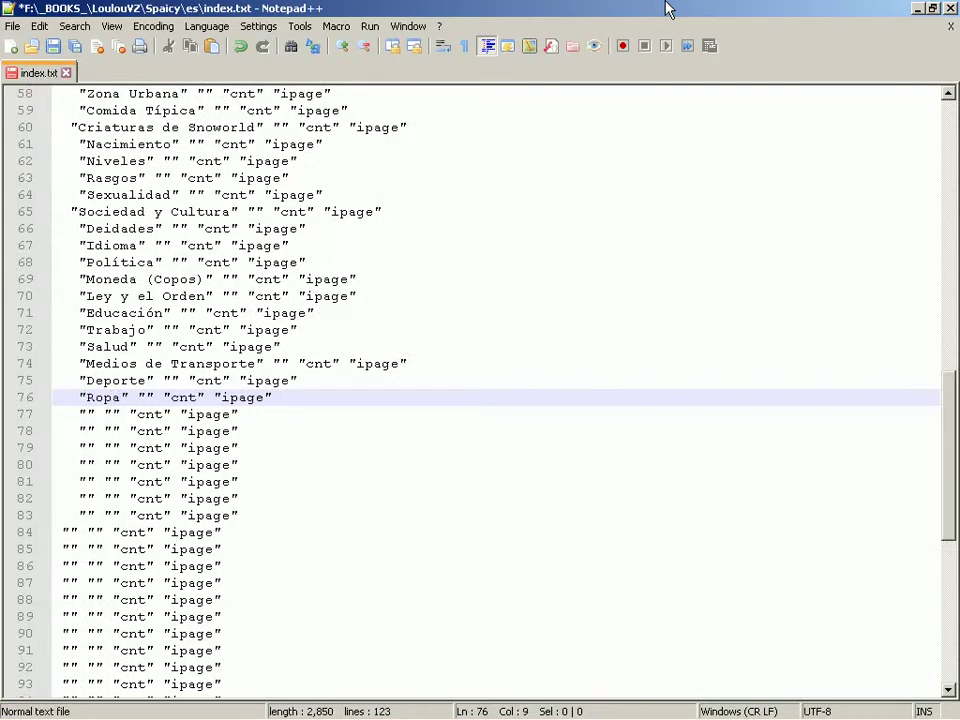
{"action": "type", "text": "Accesorios"}
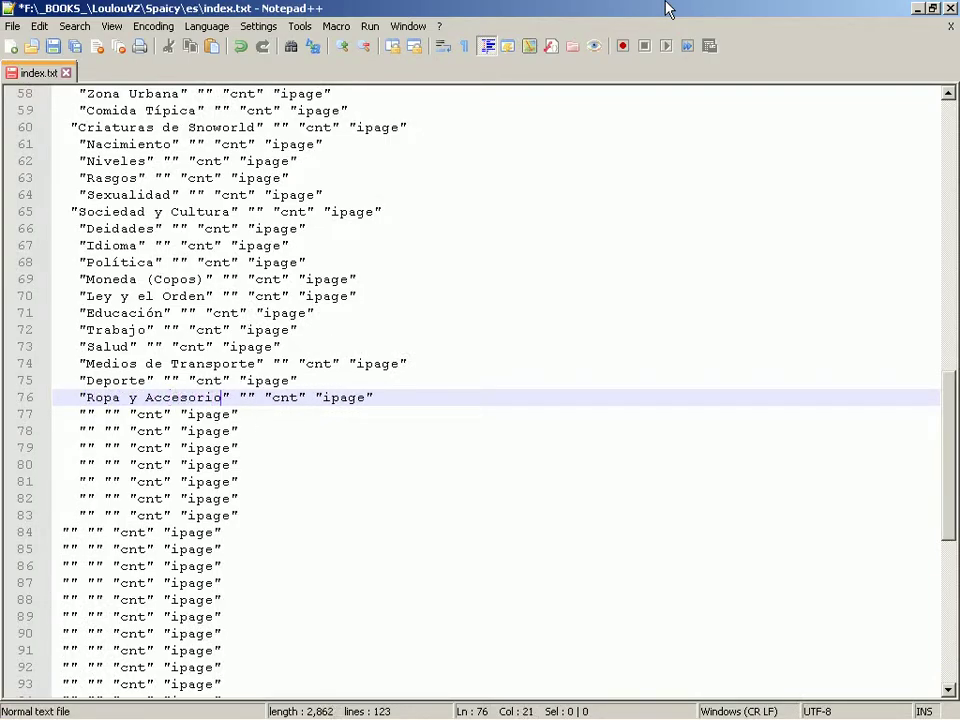
Duplicate the empty entry on line 77 five times and save index.txt
{"action": "key", "text": "Down"}
{"action": "key", "text": "Left"}
{"action": "key", "text": "Left"}
{"action": "key", "text": "Left"}
{"action": "key", "text": "Left"}
{"action": "key", "text": "Left"}
{"action": "key", "text": "Left"}
{"action": "key", "text": "Left"}
{"action": "key", "text": "Left"}
{"action": "key", "text": "Left"}
{"action": "key", "text": "Left"}
{"action": "key", "text": "Left"}
{"action": "key", "text": "Left"}
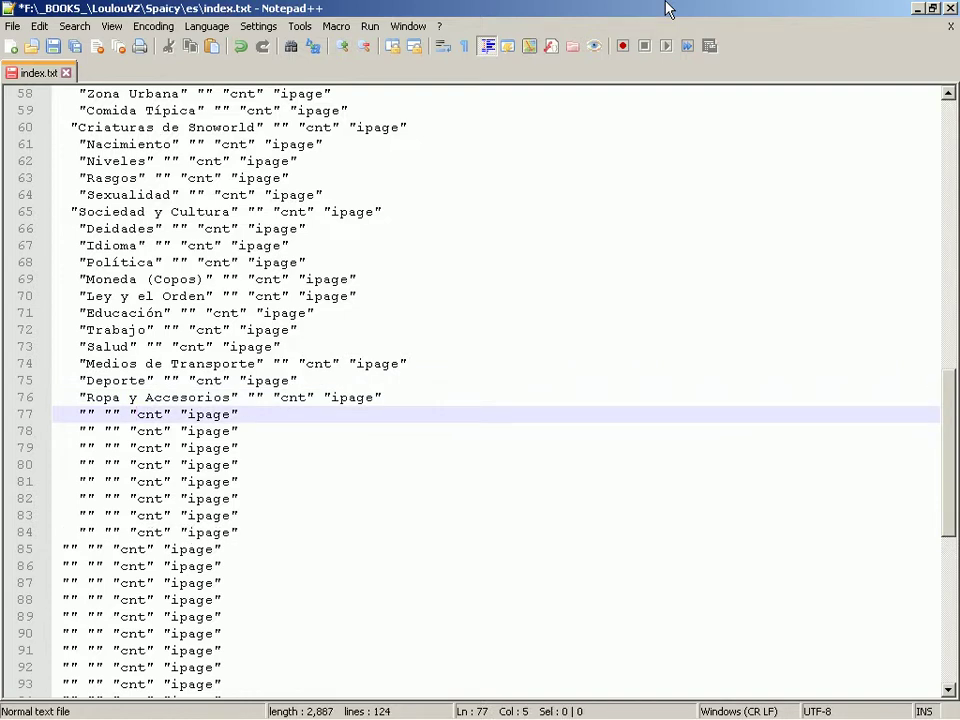
{"action": "key", "text": "ctrl+s"}
Name the entry on line 77 "Entretenimiento" to match the browser's link
{"action": "key", "text": "alt+Tab"}
{"action": "key", "text": "alt+Tab"}
{"action": "type", "text": "Entretenimieno"}
{"action": "key", "text": "Left"}
{"action": "type", "text": "t"}
Name the entries on lines 78 and 79 "Festividades" and "Horóscopo", following the browser's last link column
{"action": "key", "text": "Down"}
{"action": "key", "text": "Home"}
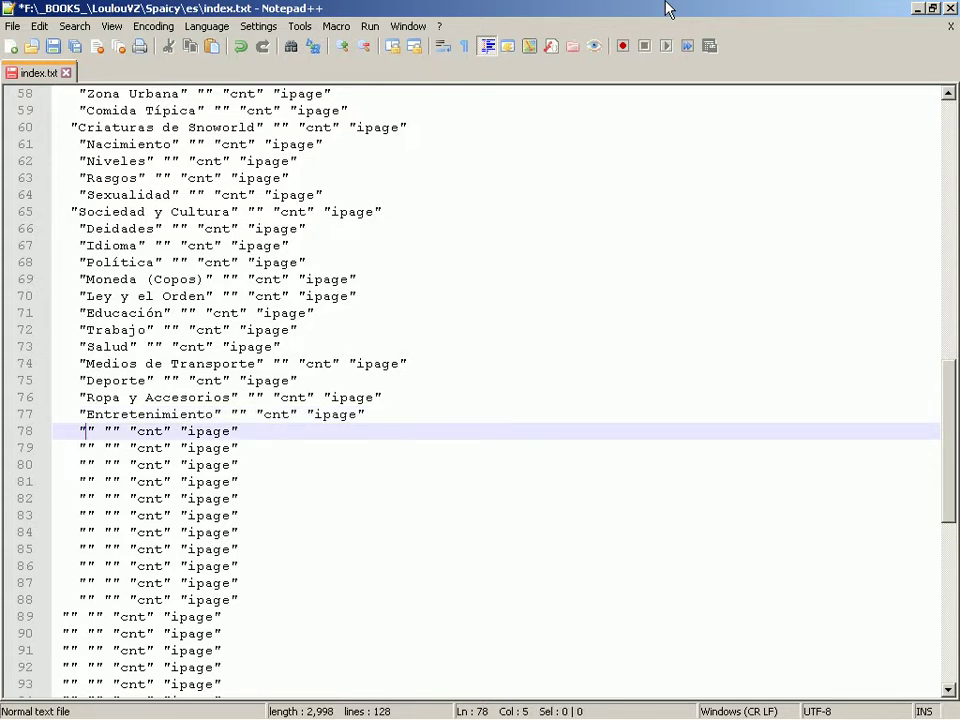
{"action": "key", "text": "alt+Tab"}
{"action": "key", "text": "alt+Tab"}
{"action": "type", "text": "Festividades"}
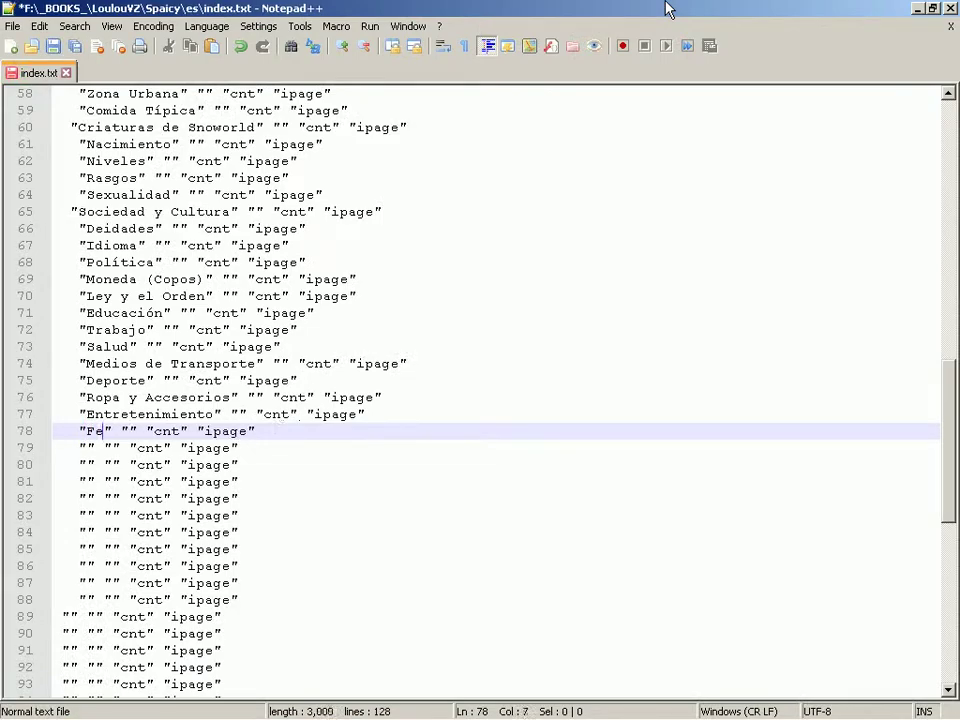
{"action": "key", "text": "Down"}
{"action": "key", "text": "Home"}
{"action": "key", "text": "alt+Tab"}
{"action": "key", "text": "alt+Tab"}
{"action": "type", "text": "Horoscopo"}
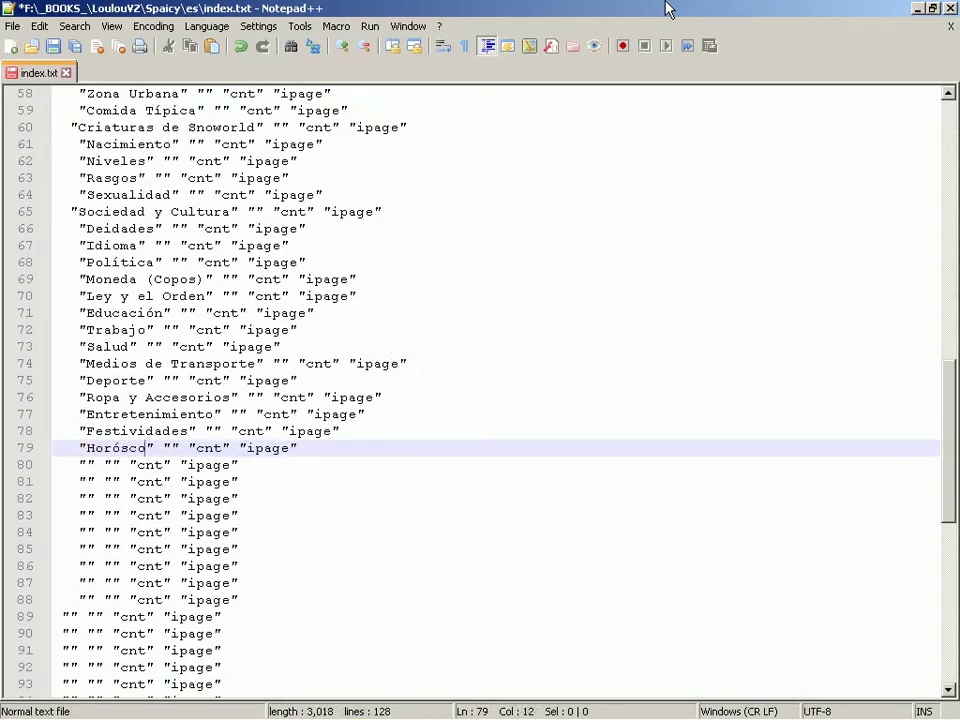
Name the entry on line 80 "Ciclo de la Vida y de la Muerte", following the browser's link, and save index.txt
{"action": "key", "text": "Down"}
{"action": "key", "text": "Home"}
{"action": "key", "text": "alt+Tab"}
{"action": "key", "text": "alt+Tab"}
{"action": "type", "text": "Ciclo de la"}
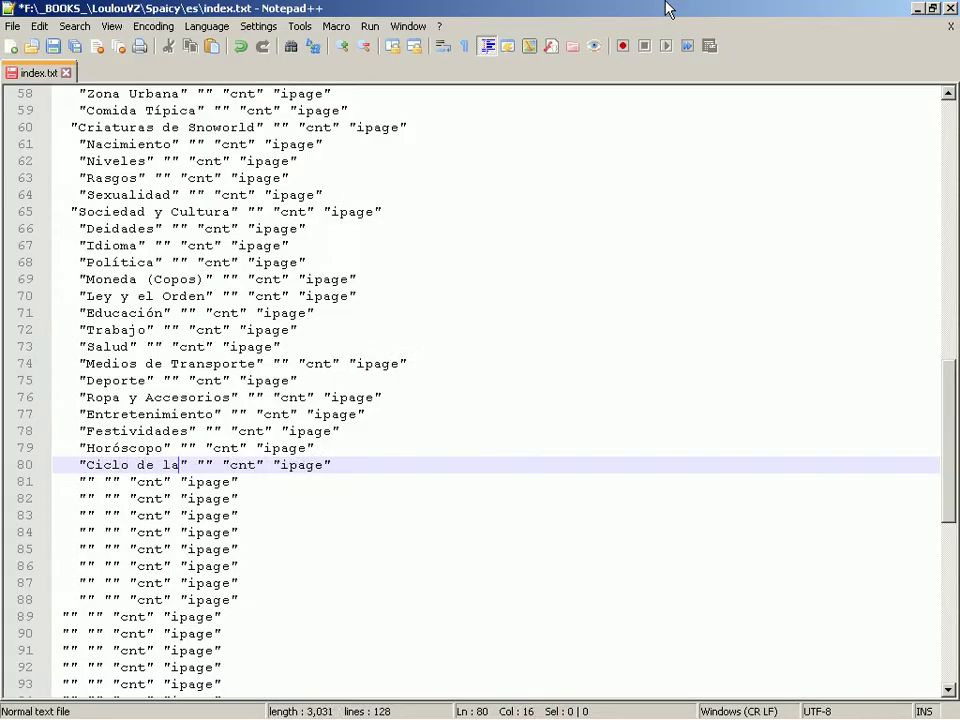
{"action": "key", "text": "alt+Tab"}
{"action": "key", "text": "alt+Tab"}
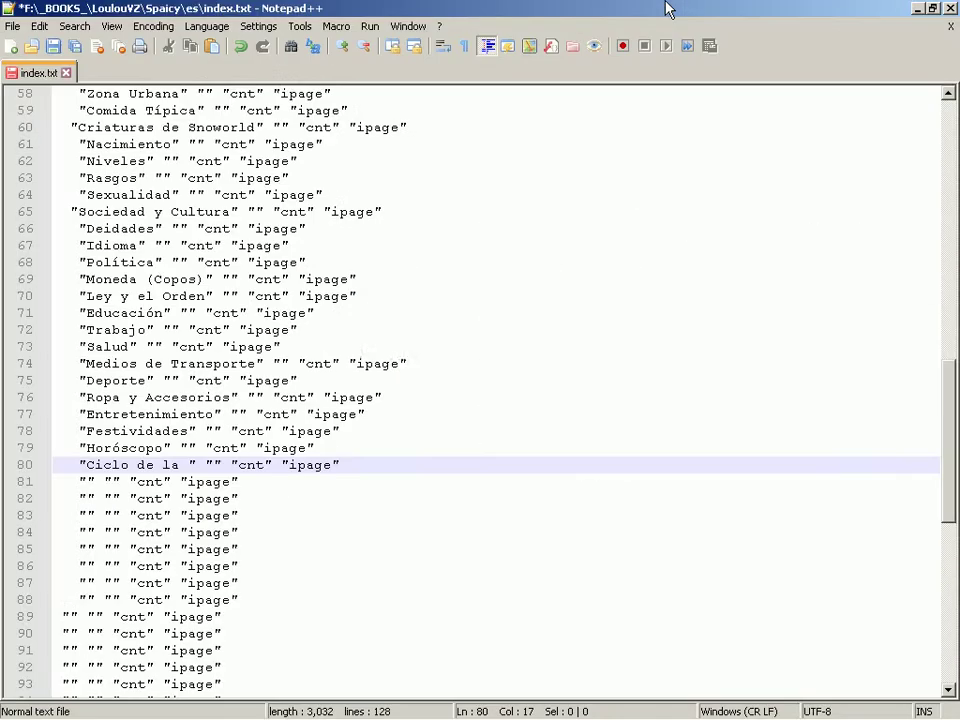
{"action": "type", "text": "Vida y"}
{"action": "key", "text": "alt+Tab"}
{"action": "key", "text": "alt+Tab"}
{"action": "type", "text": "de la Muerte"}
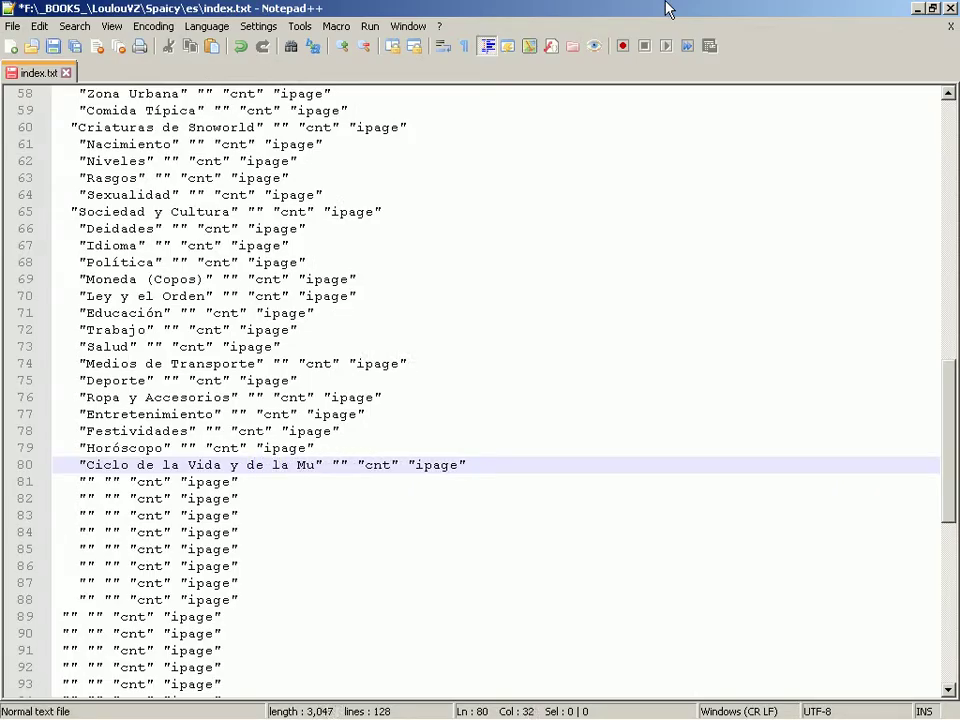
{"action": "key", "text": "ctrl+s"}
Delete the eight empty, deeper-indented entries on lines 81 to 88, below "Ciclo de la Vida y de la Muerte"
{"action": "key", "text": "Home"}
{"action": "key", "text": "Down"}
{"action": "key", "text": "Home"}
{"action": "key", "text": "shift+Down"}
{"action": "key", "text": "shift+Down"}
{"action": "key", "text": "shift+Down"}
{"action": "key", "text": "shift+Down"}
{"action": "key", "text": "shift+Down"}
{"action": "key", "text": "shift+Down"}
{"action": "key", "text": "shift+Down"}
{"action": "key", "text": "shift+Down"}
{"action": "key", "text": "Delete"}
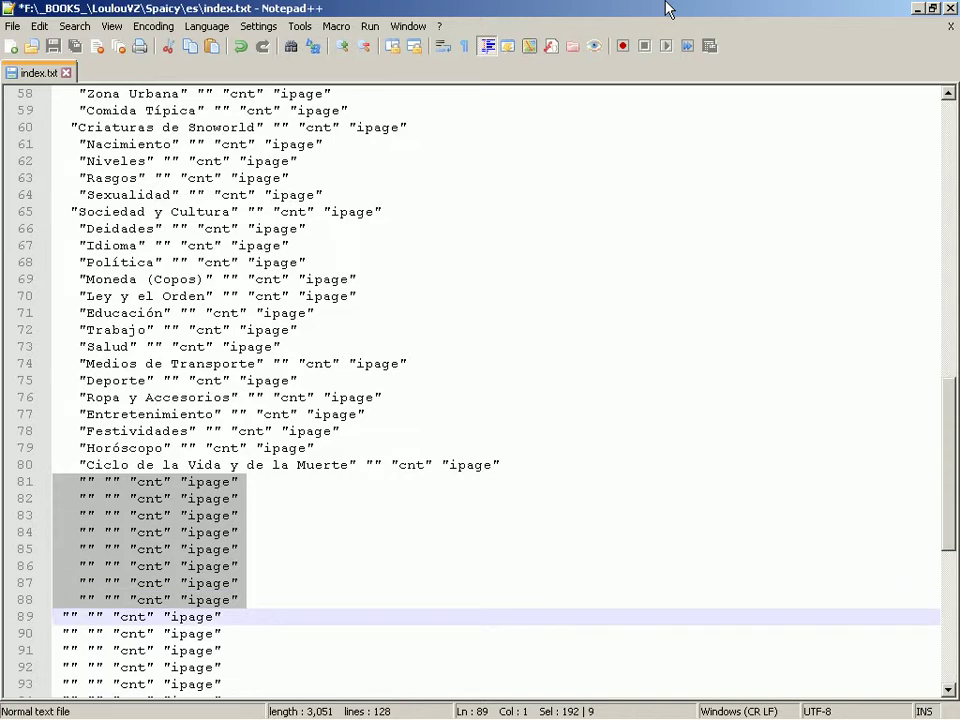
Review the Snoworld entries in index.txt from the section's start down to the sections that follow it
{"action": "key", "text": "Down"}
{"action": "key", "text": "Down"}
{"action": "key", "text": "Page_Up"}
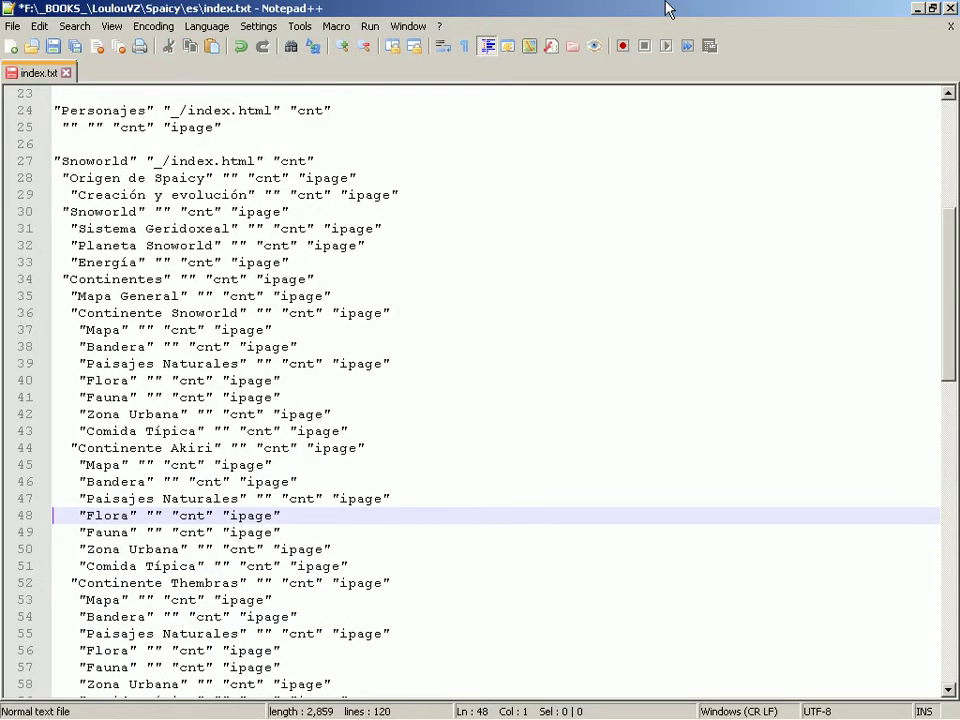
{"action": "key", "text": "Up"}
{"action": "key", "text": "Up"}
{"action": "key", "text": "Up"}
{"action": "key", "text": "Up"}
{"action": "key", "text": "Up"}
{"action": "key", "text": "Up"}
{"action": "key", "text": "Up"}
{"action": "key", "text": "Up"}
{"action": "key", "text": "Up"}
{"action": "key", "text": "Up"}
{"action": "key", "text": "Up"}
{"action": "key", "text": "Up"}
{"action": "key", "text": "Up"}
{"action": "key", "text": "Up"}
{"action": "key", "text": "Up"}
{"action": "key", "text": "Up"}
{"action": "key", "text": "Up"}
{"action": "key", "text": "Up"}
{"action": "key", "text": "Up"}
{"action": "key", "text": "Up"}
{"action": "key", "text": "Down"}
{"action": "key", "text": "Down"}
{"action": "key", "text": "Down"}
{"action": "key", "text": "Down"}
{"action": "key", "text": "Down"}
{"action": "key", "text": "Down"}
{"action": "key", "text": "Down"}
{"action": "key", "text": "Down"}
{"action": "key", "text": "Down"}
{"action": "key", "text": "Down"}
{"action": "key", "text": "Down"}
{"action": "key", "text": "Down"}
{"action": "key", "text": "Down"}
{"action": "key", "text": "Down"}
{"action": "key", "text": "Down"}
{"action": "key", "text": "Down"}
{"action": "key", "text": "Down"}
{"action": "key", "text": "Down"}
{"action": "key", "text": "Down"}
{"action": "key", "text": "Down"}
{"action": "key", "text": "Down"}
{"action": "key", "text": "Down"}
{"action": "key", "text": "Down"}
{"action": "key", "text": "Down"}
{"action": "key", "text": "Down"}
{"action": "key", "text": "Down"}
{"action": "key", "text": "Down"}
{"action": "key", "text": "Down"}
{"action": "key", "text": "Down"}
{"action": "key", "text": "Down"}
{"action": "key", "text": "Down"}
{"action": "key", "text": "Down"}
{"action": "key", "text": "Down"}
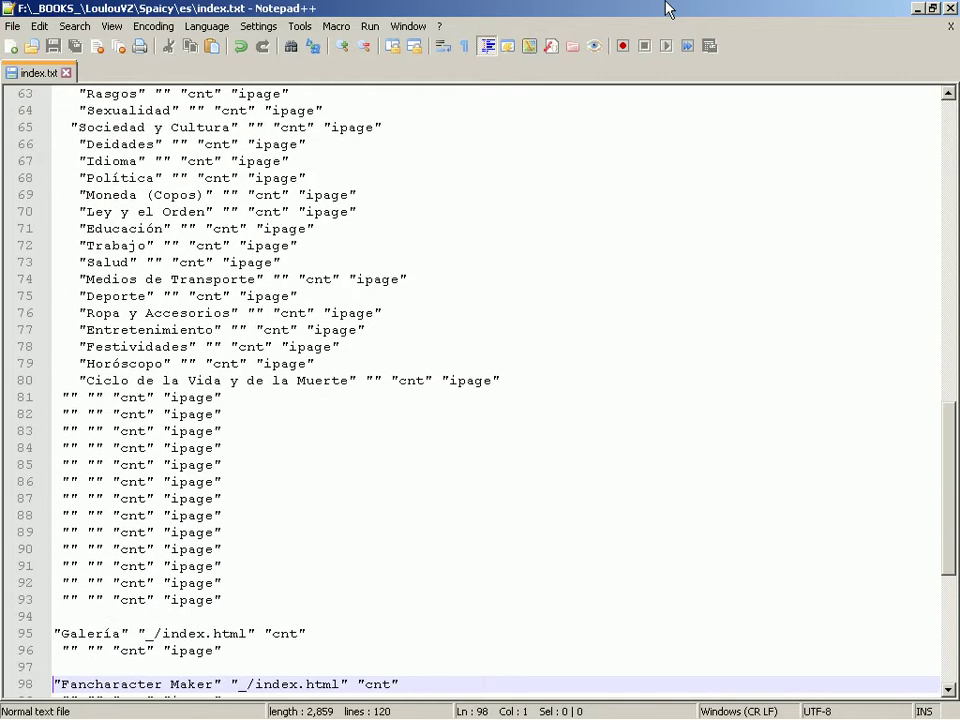
{"action": "key", "text": "Down"}
{"action": "key", "text": "Down"}
{"action": "key", "text": "Down"}
{"action": "key", "text": "Down"}
{"action": "key", "text": "Down"}
Delete the remaining empty entries on lines 81 to 93, between the Snoworld list and "Galería", and save index.txt
{"action": "key", "text": "Up"}
{"action": "key", "text": "Up"}
{"action": "key", "text": "Up"}
{"action": "key", "text": "Up"}
{"action": "key", "text": "Up"}
{"action": "key", "text": "Up"}
{"action": "key", "text": "Up"}
{"action": "key", "text": "Up"}
{"action": "key", "text": "Up"}
{"action": "key", "text": "Up"}
{"action": "key", "text": "Up"}
{"action": "key", "text": "Up"}
{"action": "key", "text": "Up"}
{"action": "key", "text": "Up"}
{"action": "key", "text": "Up"}
{"action": "key", "text": "Up"}
{"action": "key", "text": "Up"}
{"action": "key", "text": "Up"}
{"action": "key", "text": "Up"}
{"action": "key", "text": "Up"}
{"action": "key", "text": "shift+Down"}
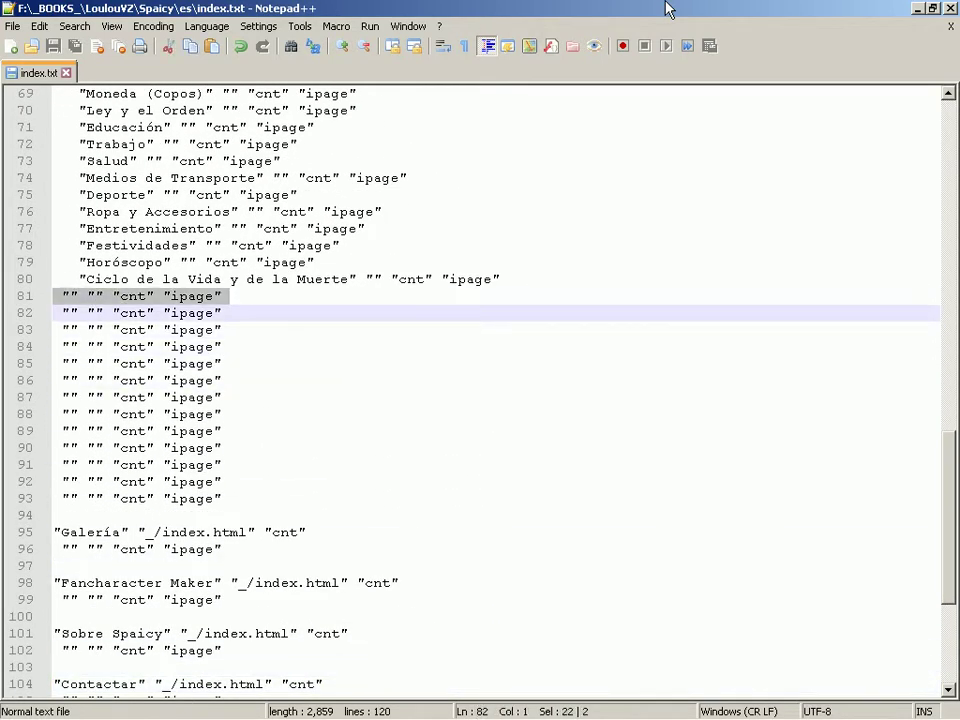
{"action": "key", "text": "shift+Down"}
{"action": "key", "text": "shift+Down"}
{"action": "key", "text": "shift+Down"}
{"action": "key", "text": "shift+Down"}
{"action": "key", "text": "shift+Down"}
{"action": "key", "text": "shift+Down"}
{"action": "key", "text": "shift+Down"}
{"action": "key", "text": "shift+Down"}
{"action": "key", "text": "shift+Down"}
{"action": "key", "text": "shift+Down"}
{"action": "key", "text": "shift+Down"}
{"action": "key", "text": "shift+Down"}
{"action": "key", "text": "Delete"}
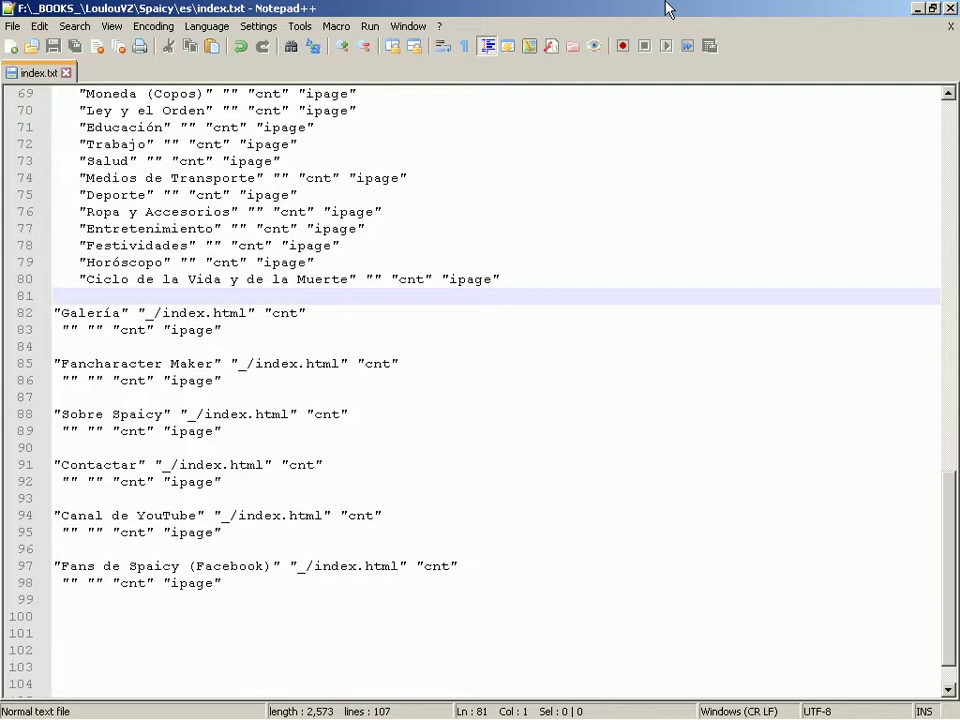
Check the finished Snoworld entries back up the list, and switch to the browser to compare them with the original site's links
{"action": "key", "text": "Up"}
{"action": "key", "text": "Up"}
{"action": "key", "text": "Up"}
{"action": "key", "text": "Up"}
{"action": "key", "text": "Up"}
{"action": "key", "text": "Up"}
{"action": "key", "text": "Up"}
{"action": "key", "text": "Up"}
{"action": "key", "text": "Up"}
{"action": "key", "text": "Up"}
{"action": "key", "text": "Up"}
{"action": "key", "text": "Up"}
{"action": "key", "text": "Up"}
{"action": "key", "text": "Up"}
{"action": "key", "text": "Up"}
{"action": "key", "text": "Up"}
{"action": "key", "text": "Up"}
{"action": "key", "text": "Up"}
{"action": "key", "text": "Up"}
{"action": "key", "text": "Up"}
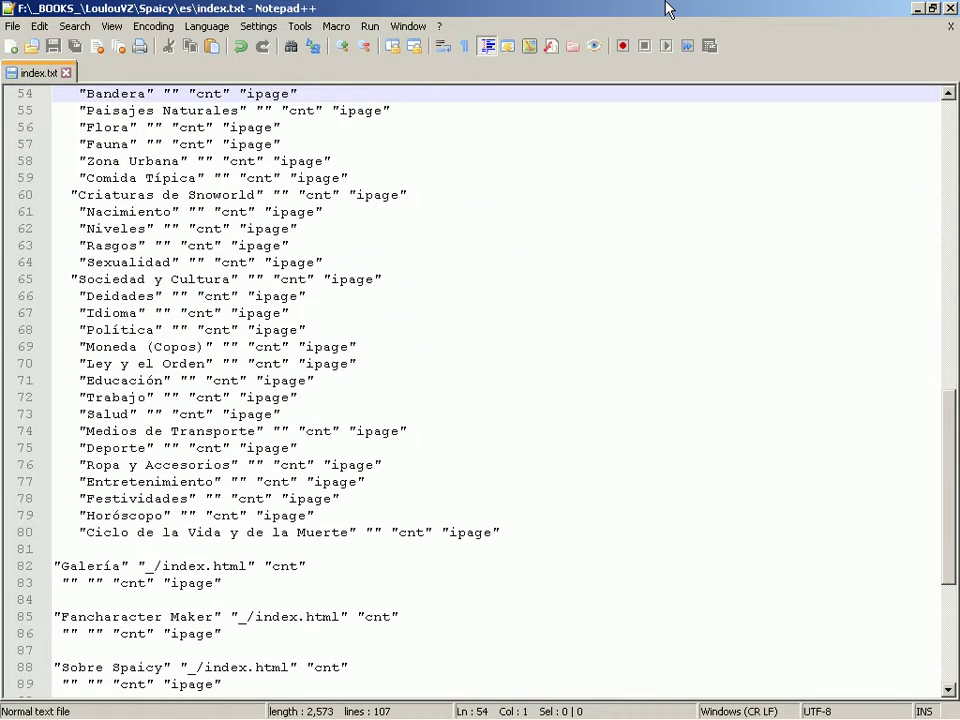
{"action": "key", "text": "Up"}
{"action": "key", "text": "Up"}
{"action": "key", "text": "Up"}
{"action": "key", "text": "Up"}
{"action": "key", "text": "Up"}
{"action": "key", "text": "Up"}
{"action": "key", "text": "Up"}
{"action": "key", "text": "Up"}
{"action": "key", "text": "Up"}
{"action": "key", "text": "Up"}
{"action": "key", "text": "Up"}
{"action": "key", "text": "Up"}
{"action": "key", "text": "Up"}
{"action": "key", "text": "Up"}
{"action": "key", "text": "Up"}
{"action": "key", "text": "Up"}
{"action": "key", "text": "Up"}
{"action": "key", "text": "Up"}
{"action": "key", "text": "Up"}
{"action": "key", "text": "Up"}
{"action": "key", "text": "alt+Tab"}
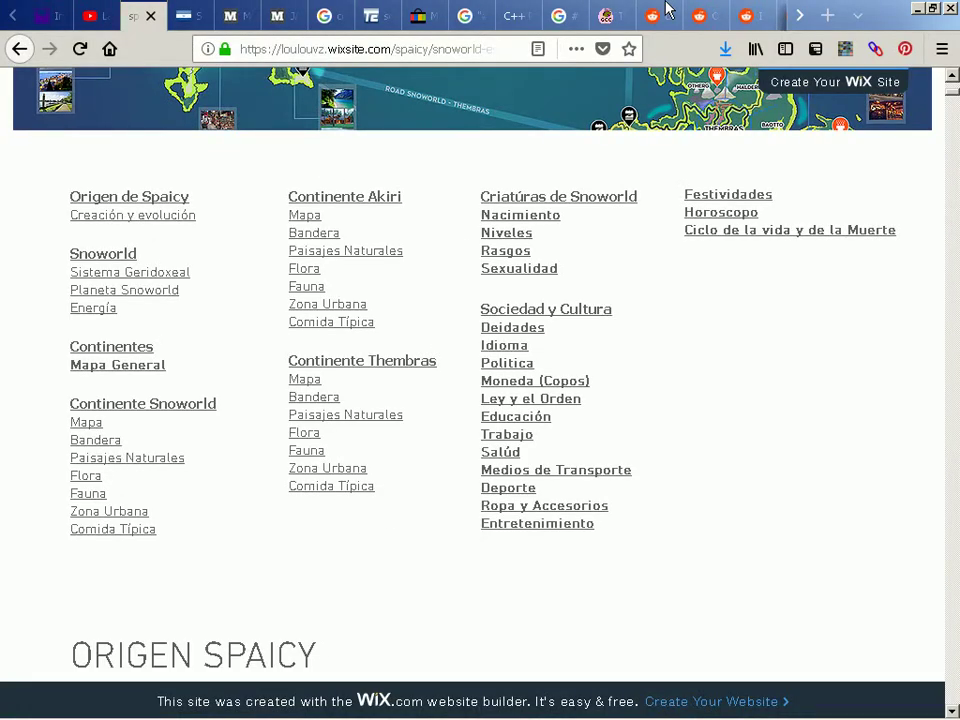
Review the section links and the start of the content on the original site's Snoworld page
{"action": "key", "text": "Down"}
{"action": "key", "text": "Down"}
{"action": "key", "text": "Down"}
{"action": "key", "text": "Down"}
{"action": "key", "text": "Down"}
{"action": "key", "text": "Down"}
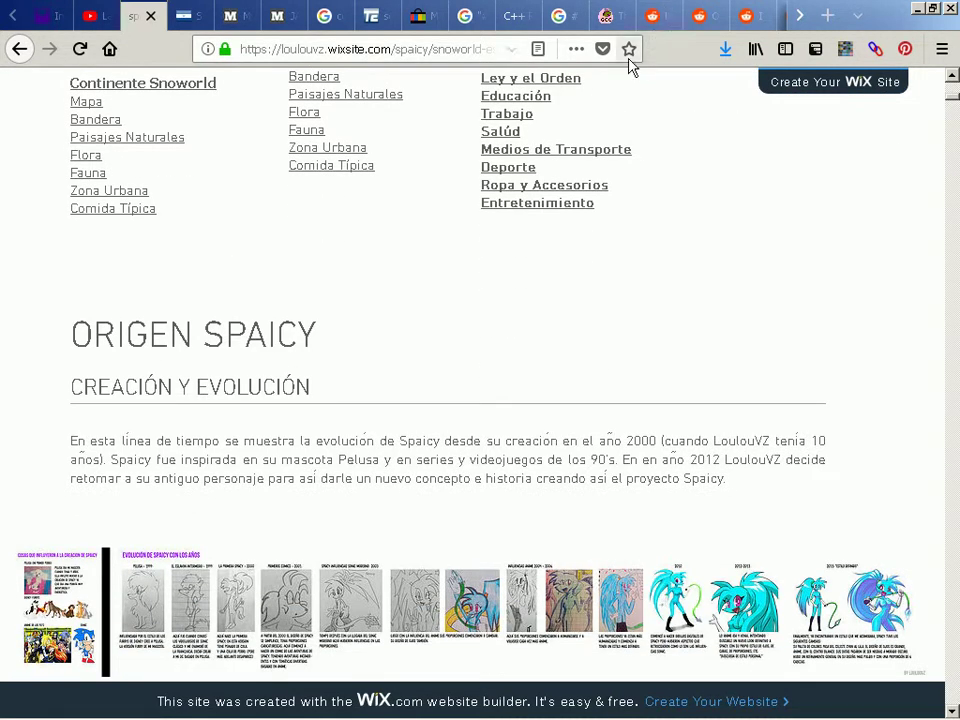
{"action": "scroll", "coordinate": [232, 380], "scroll_direction": "up", "scroll_amount": 7}
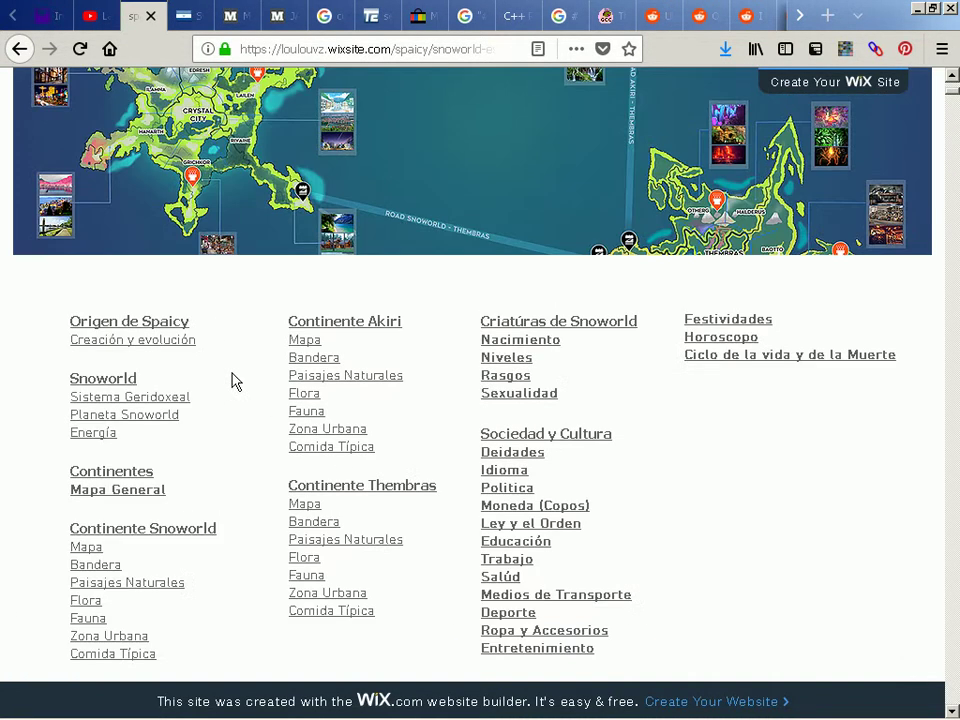
{"action": "scroll", "coordinate": [30, 520], "scroll_direction": "up", "scroll_amount": 2}
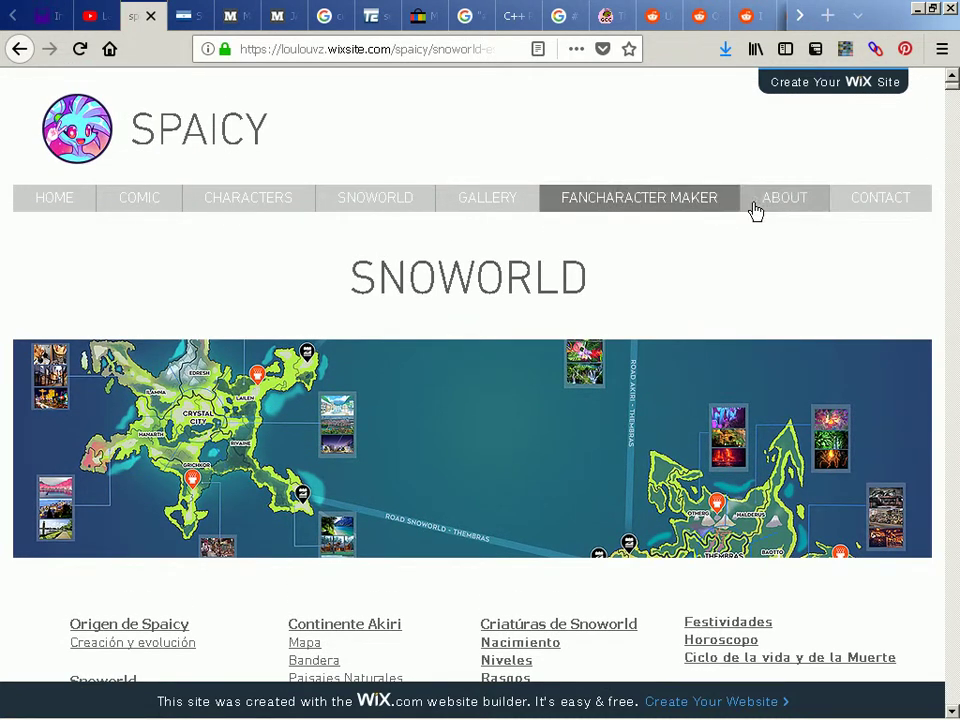
Switch to index.txt in Notepad++ and copy all TOC entries from "Inicio" through "Fans de Spaicy (Facebook)"
{"action": "key", "text": "alt+Tab"}
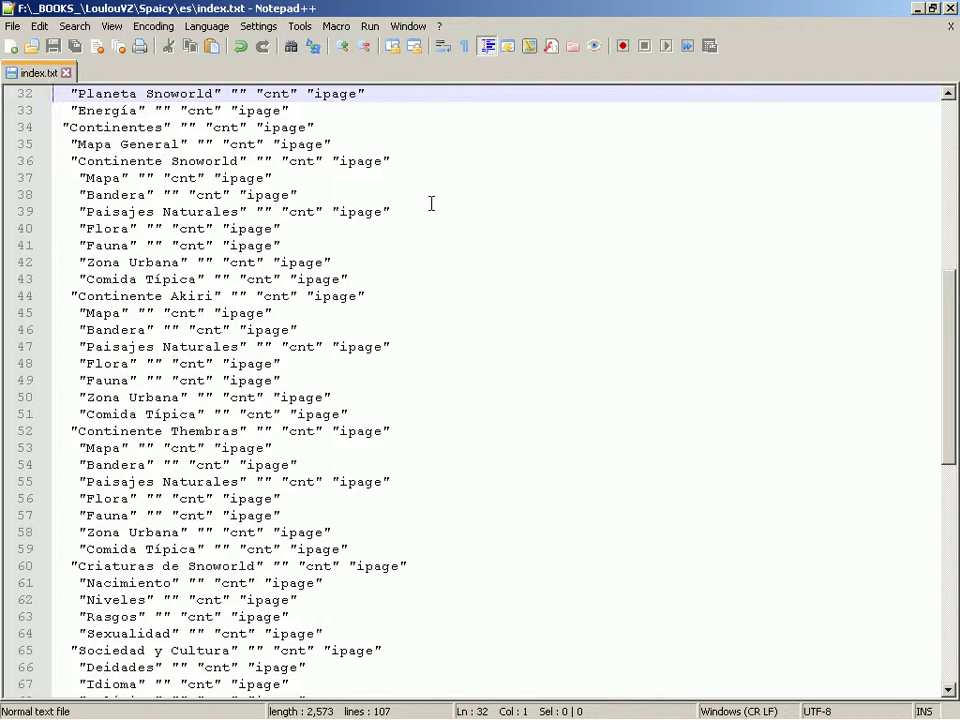
{"action": "key", "text": "ctrl+Home"}
{"action": "key", "text": "Down"}
{"action": "key", "text": "Down"}
{"action": "key", "text": "Down"}
{"action": "key", "text": "Down"}
{"action": "key", "text": "Down"}
{"action": "key", "text": "Down"}
{"action": "key", "text": "Down"}
{"action": "key", "text": "Down"}
{"action": "key", "text": "Down"}
{"action": "key", "text": "Down"}
{"action": "key", "text": "Down"}
{"action": "key", "text": "Down"}
{"action": "key", "text": "Down"}
{"action": "key", "text": "Down"}
{"action": "key", "text": "Down"}
{"action": "key", "text": "Down"}
{"action": "key", "text": "Down"}
{"action": "key", "text": "Down"}
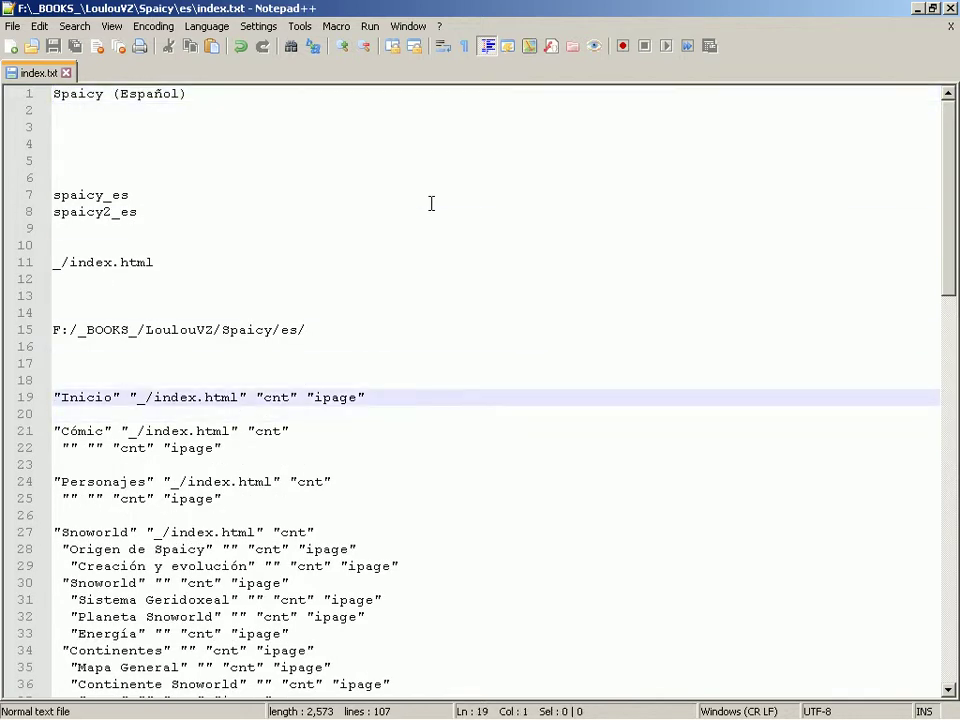
{"action": "key", "text": "ctrl+shift+End"}
{"action": "key", "text": "shift+Up"}
{"action": "key", "text": "shift+Up"}
{"action": "key", "text": "shift+Up"}
{"action": "key", "text": "shift+Up"}
{"action": "key", "text": "shift+Up"}
{"action": "key", "text": "shift+Up"}
{"action": "key", "text": "shift+Up"}
{"action": "key", "text": "shift+Up"}
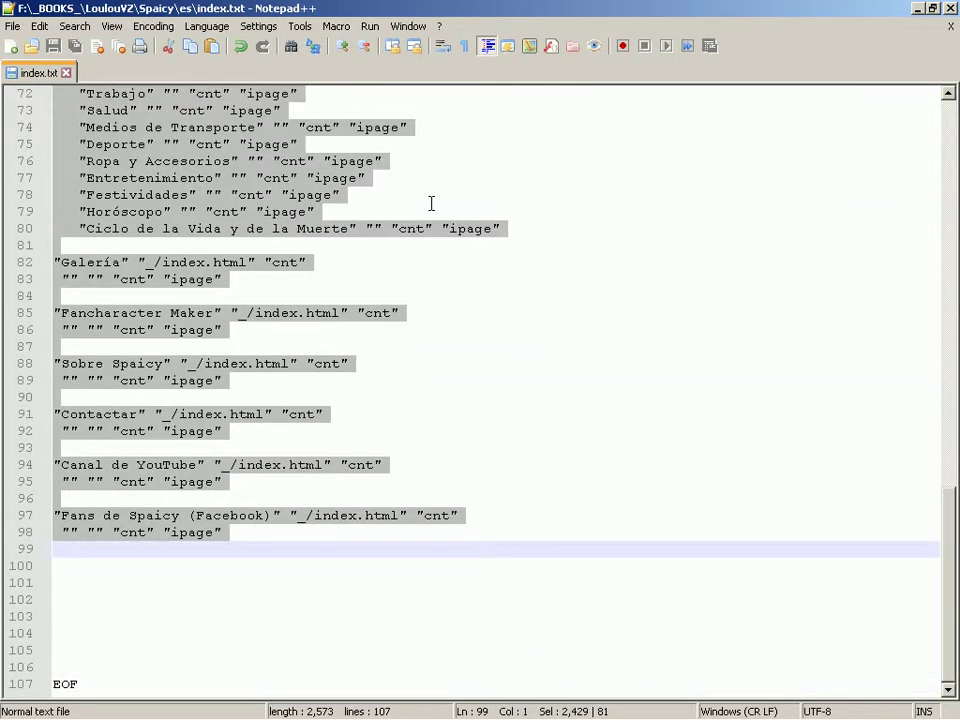
Replace the TOC entries in the Full CHMEmulator TOC Generator Helper with the copied list and generate the TOC files
{"action": "key", "text": "alt+Tab"}
{"action": "scroll", "coordinate": [431, 210], "scroll_direction": "down", "scroll_amount": 4}
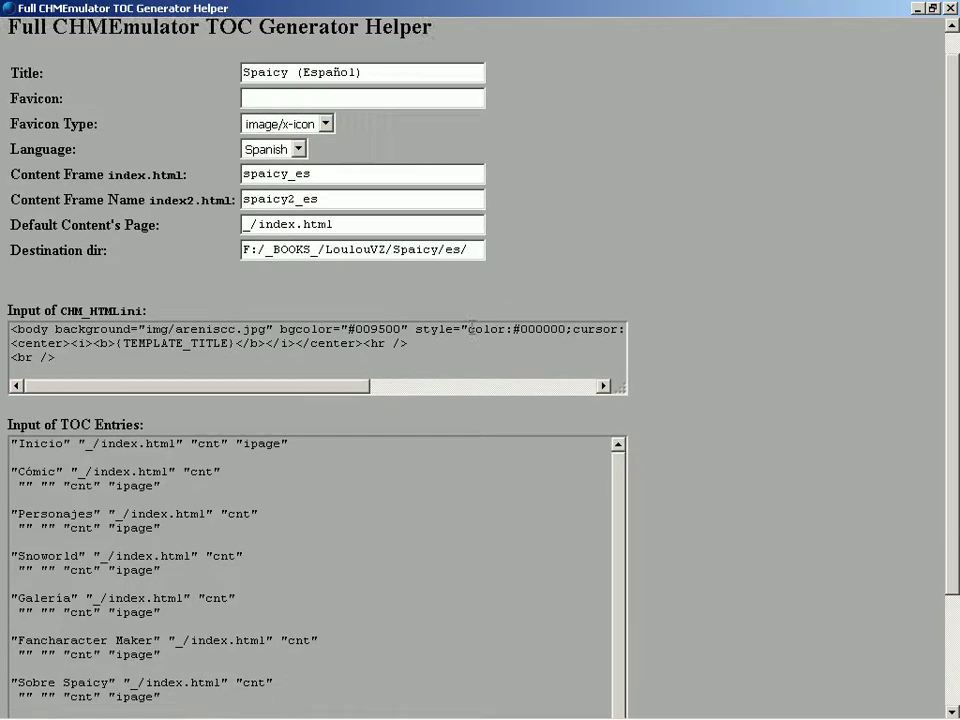
{"action": "left_click", "coordinate": [471, 436]}
{"action": "key", "text": "ctrl+a"}
{"action": "key", "text": "ctrl+v"}
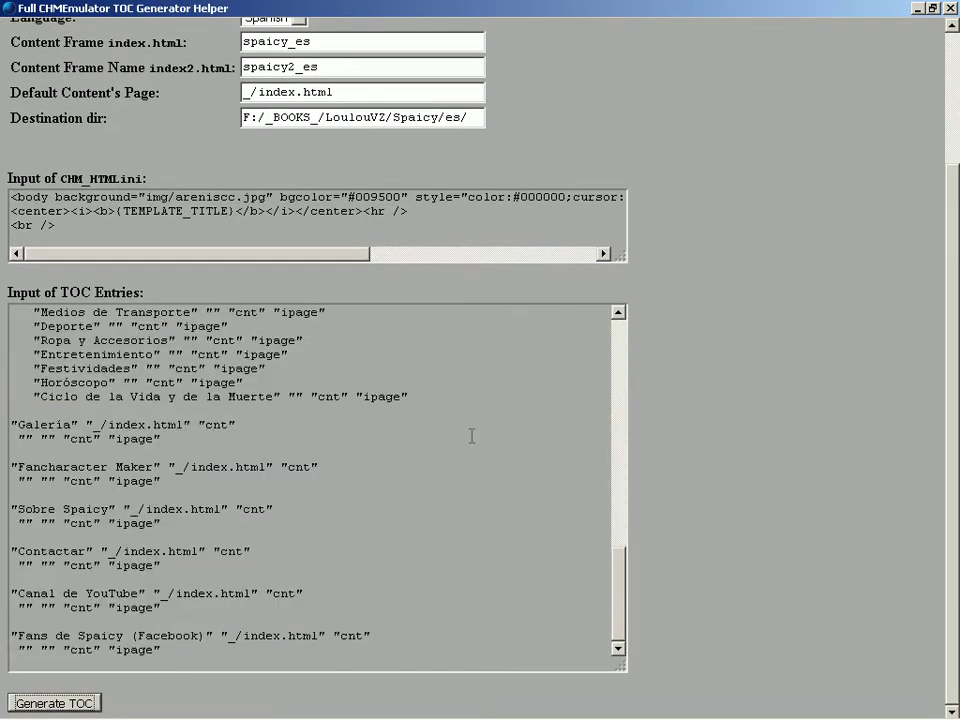
{"action": "key", "text": "Tab"}
{"action": "key", "text": "Return"}
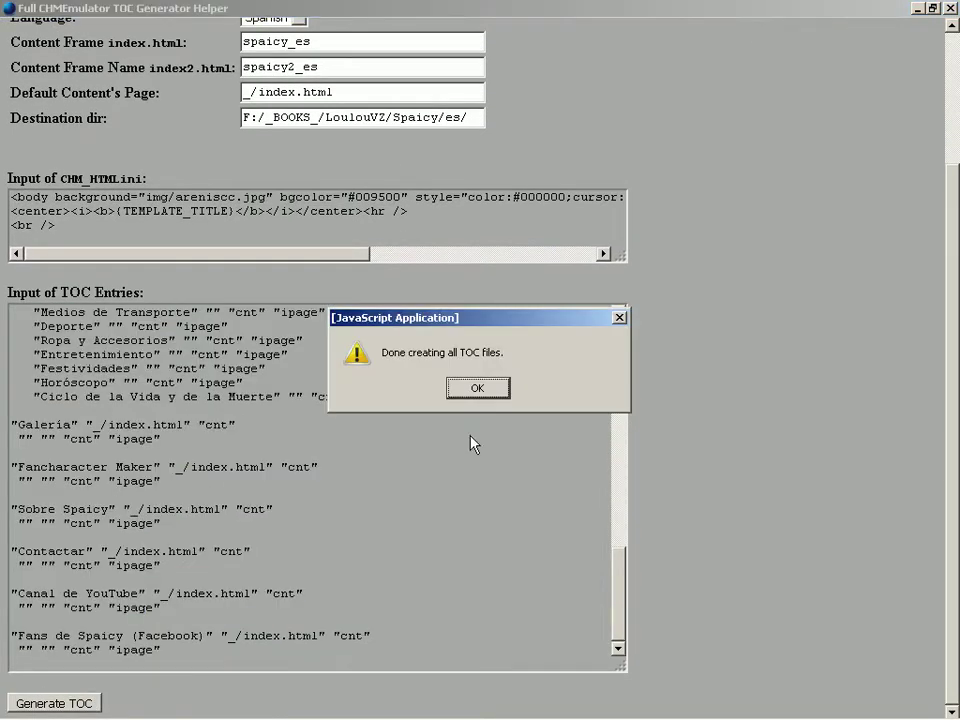
{"action": "key", "text": "Return"}
Switch to the browser, go to the local Spaicy/es/index.html page and reload it to check the regenerated contents
{"action": "key", "text": "alt+Tab"}
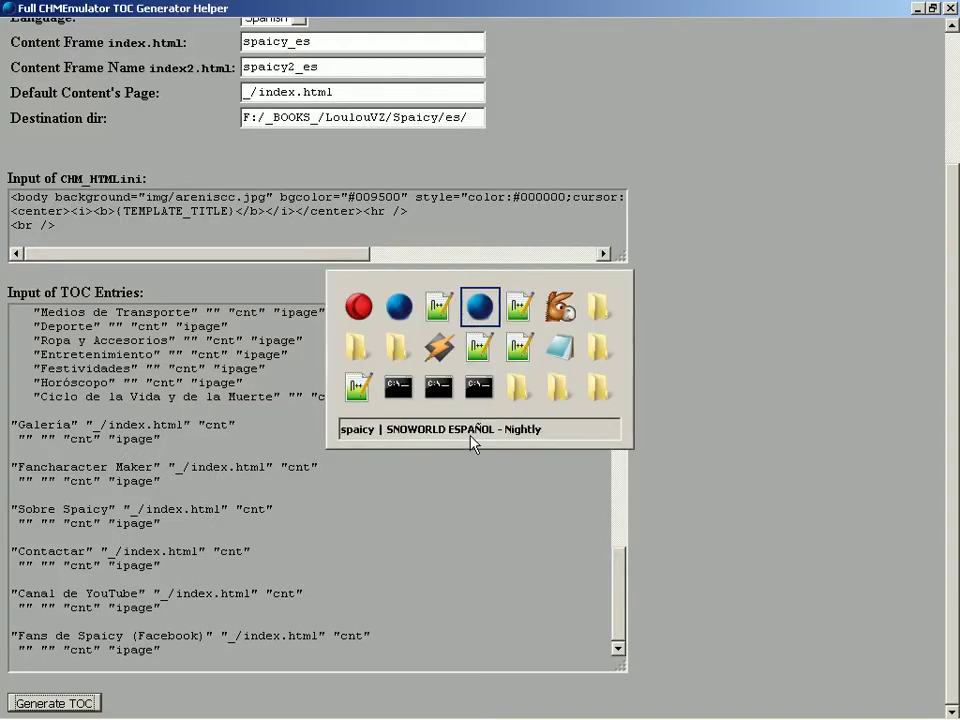
{"action": "scroll", "coordinate": [584, 10], "scroll_direction": "up", "scroll_amount": 10}
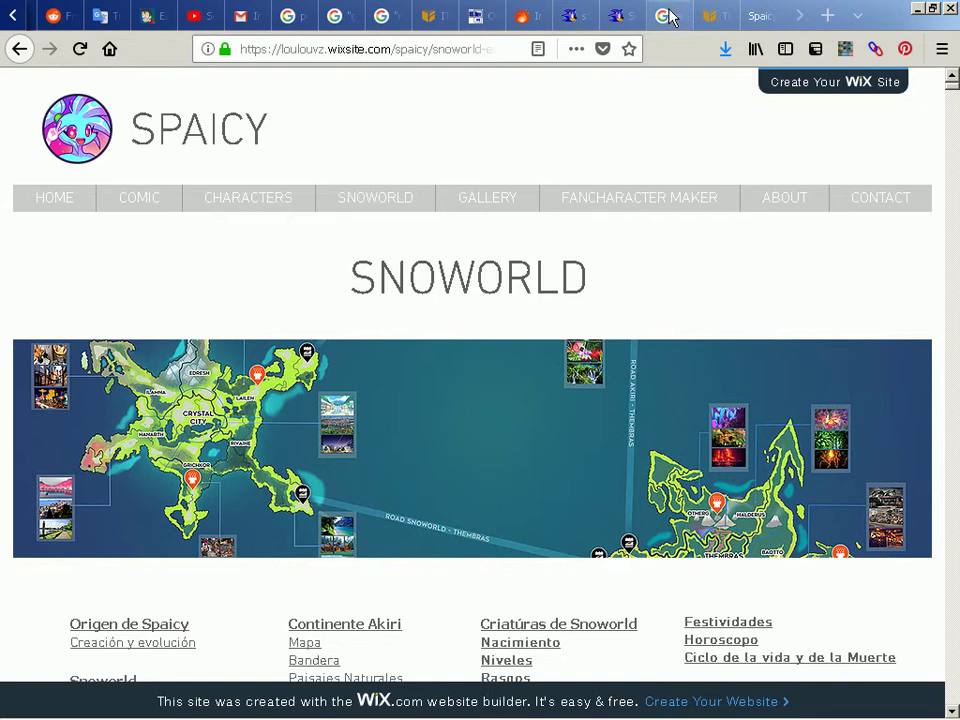
{"action": "key", "text": "alt+Left"}
{"action": "key", "text": "F5"}
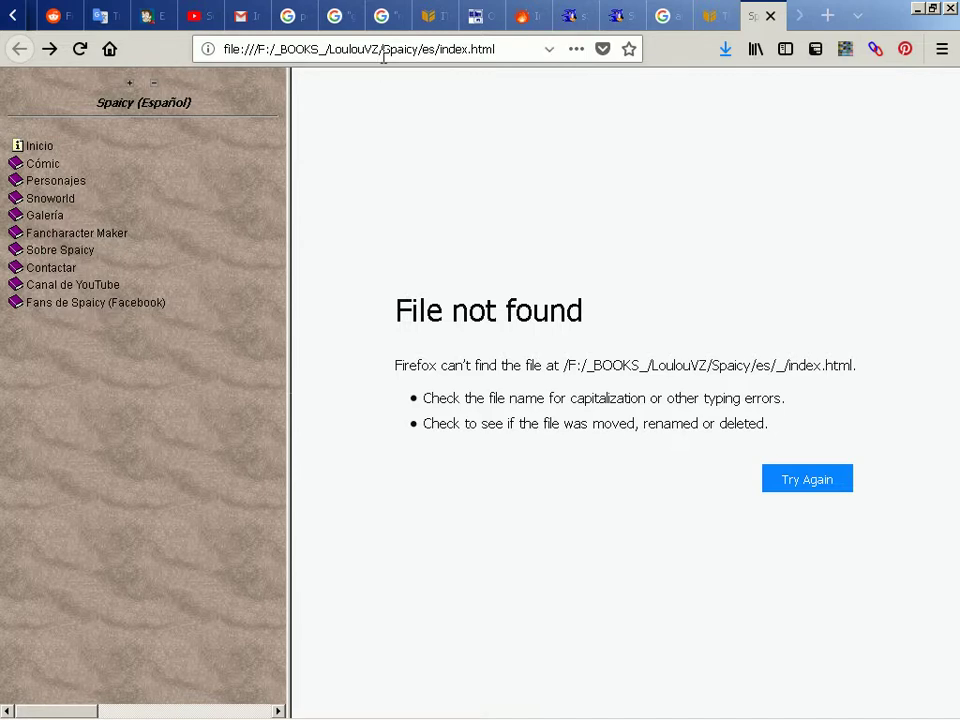
Switch to the file manager window showing the snoworld folder and go up two levels to Spaicy\es
{"action": "key", "text": "alt+Tab"}
{"action": "key", "text": "alt+Tab"}
{"action": "key", "text": "alt+Tab"}
{"action": "key", "text": "alt+Tab"}
{"action": "key", "text": "alt+Tab"}
{"action": "key", "text": "alt+Tab"}
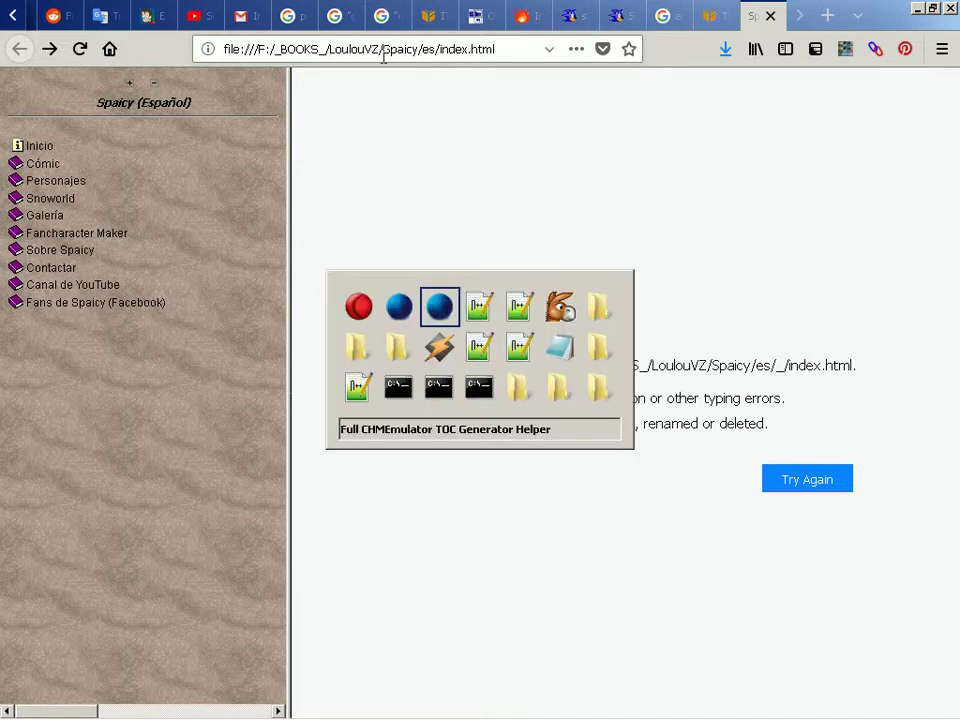
{"action": "key", "text": "alt+Tab"}
{"action": "key", "text": "alt+Tab"}
{"action": "key", "text": "alt+Tab"}
{"action": "key", "text": "alt+Tab"}
{"action": "key", "text": "alt+Tab"}
{"action": "key", "text": "alt+Tab"}
{"action": "key", "text": "alt+Tab"}
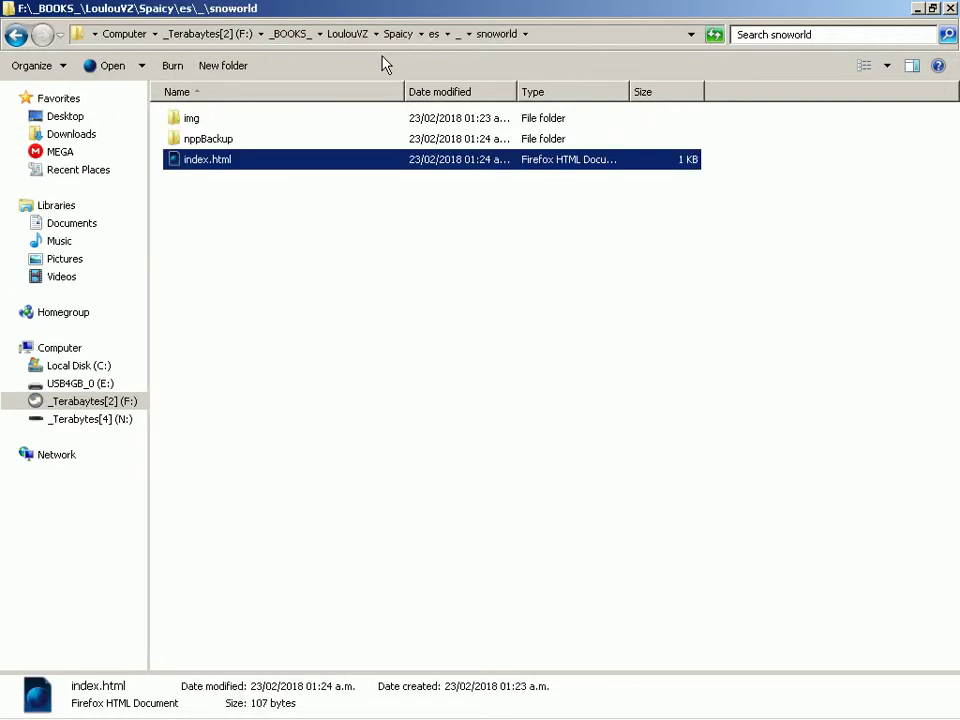
{"action": "key", "text": "alt+Up"}
{"action": "key", "text": "alt+Up"}
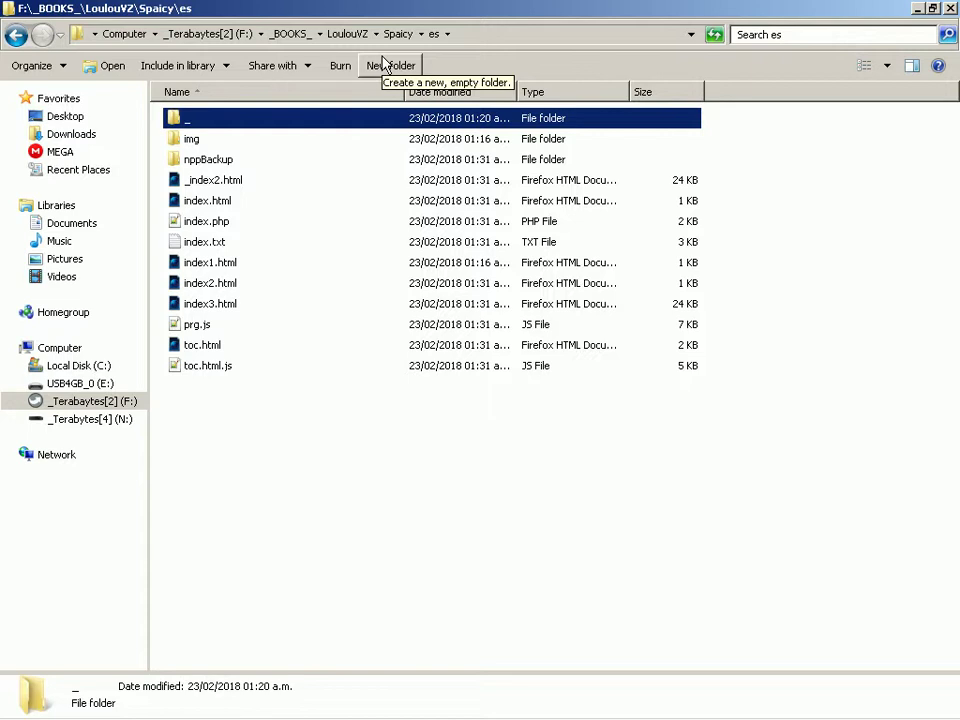
Permanently delete the old index1.html from the es folder
{"action": "key", "text": "Down"}
{"action": "key", "text": "Down"}
{"action": "key", "text": "Down"}
{"action": "key", "text": "Down"}
{"action": "key", "text": "Down"}
{"action": "key", "text": "Down"}
{"action": "key", "text": "Down"}
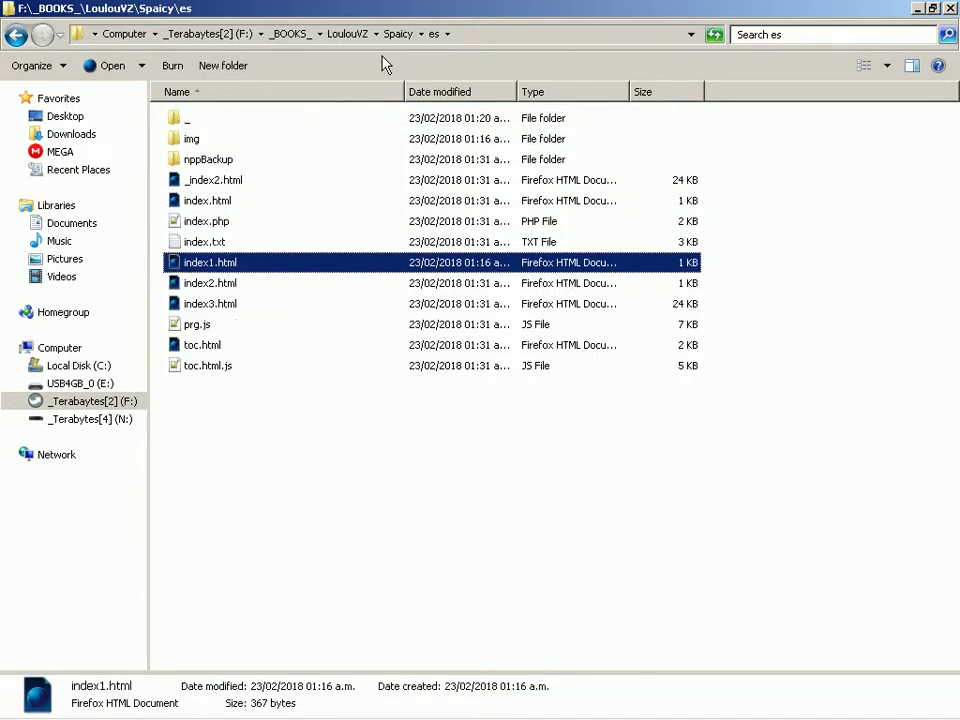
{"action": "key", "text": "shift+Delete"}
{"action": "key", "text": "Return"}
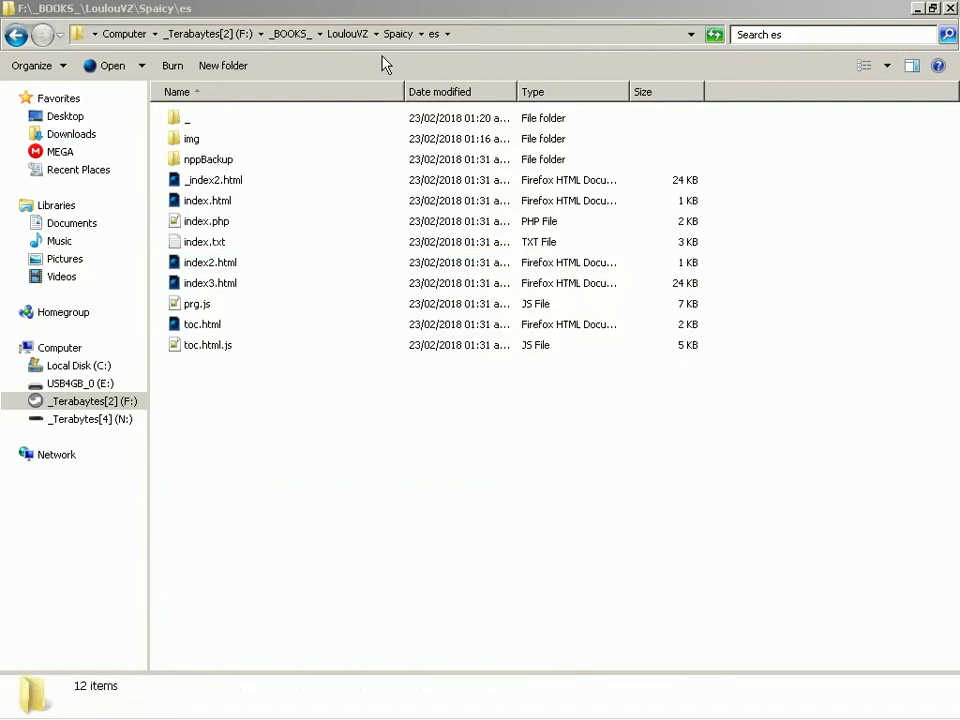
Rename index.html in the es folder to index1.html
{"action": "key", "text": "Up"}
{"action": "key", "text": "Up"}
{"action": "key", "text": "F2"}
{"action": "key", "text": "Left"}
{"action": "key", "text": "Right"}
{"action": "key", "text": "Right"}
{"action": "key", "text": "Right"}
{"action": "key", "text": "Right"}
{"action": "key", "text": "Right"}
{"action": "type", "text": "1"}
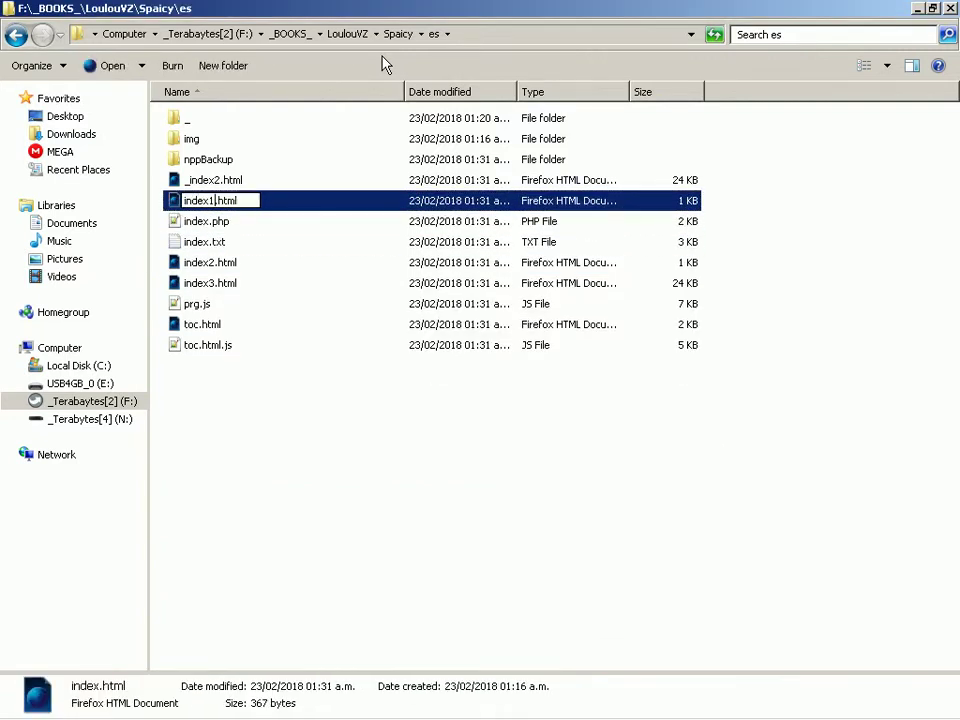
{"action": "key", "text": "Return"}
Open the es folder's index.php in Notepad++ and go to the quality-version links in its body
{"action": "key", "text": "Up"}
{"action": "key", "text": "Up"}
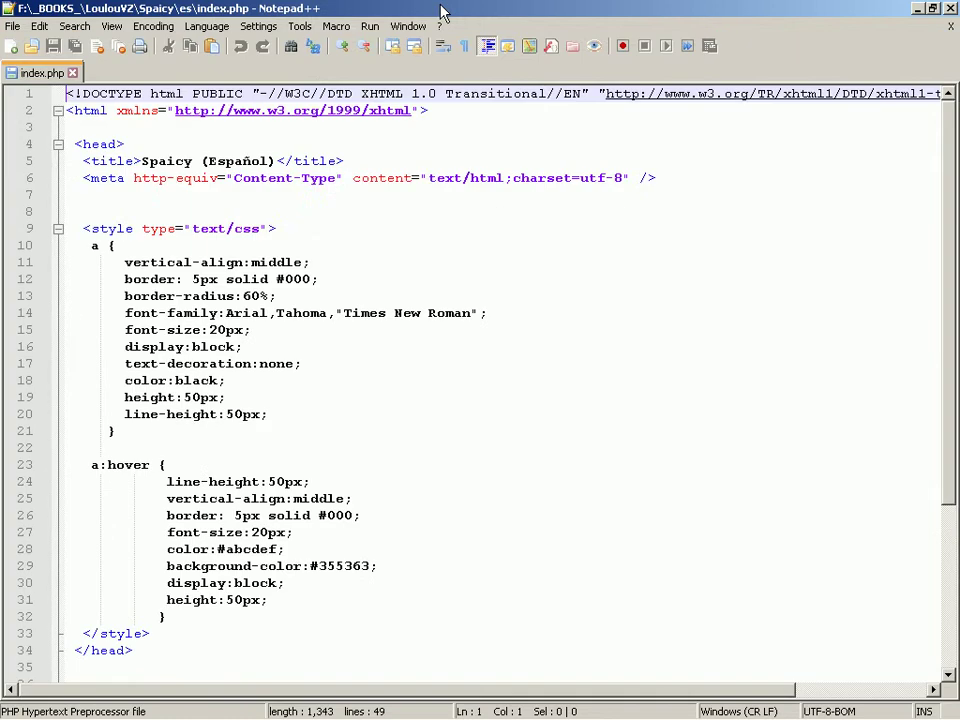
{"action": "key", "text": "Page_Down"}
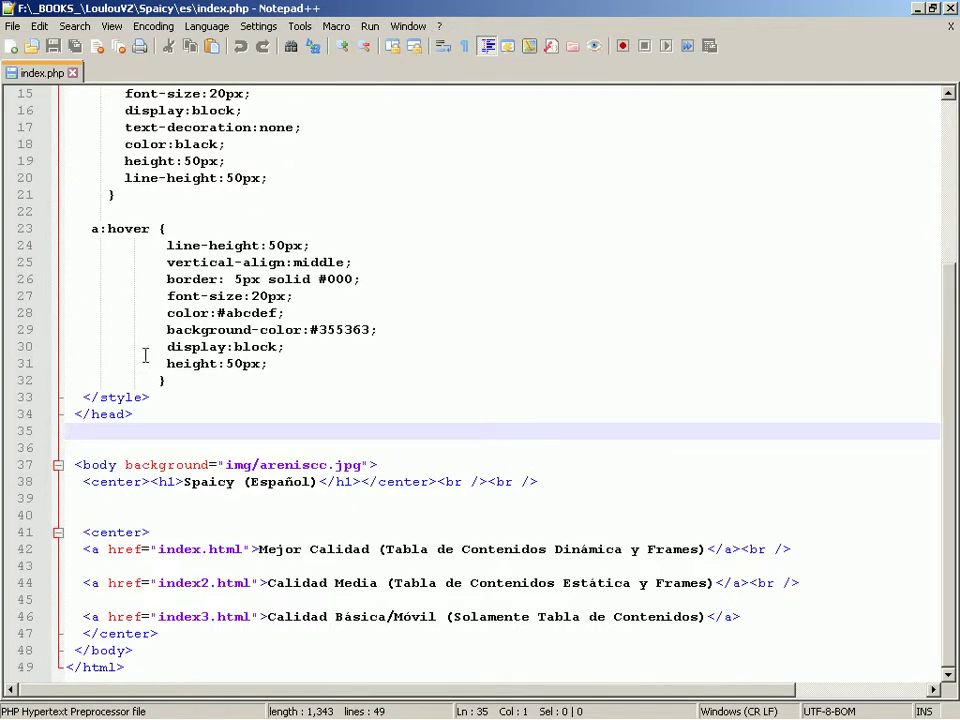
Point the "Mejor Calidad" link in index.php to index1.html, then save and close the file
{"action": "left_click", "coordinate": [200, 550]}
{"action": "type", "text": "1"}
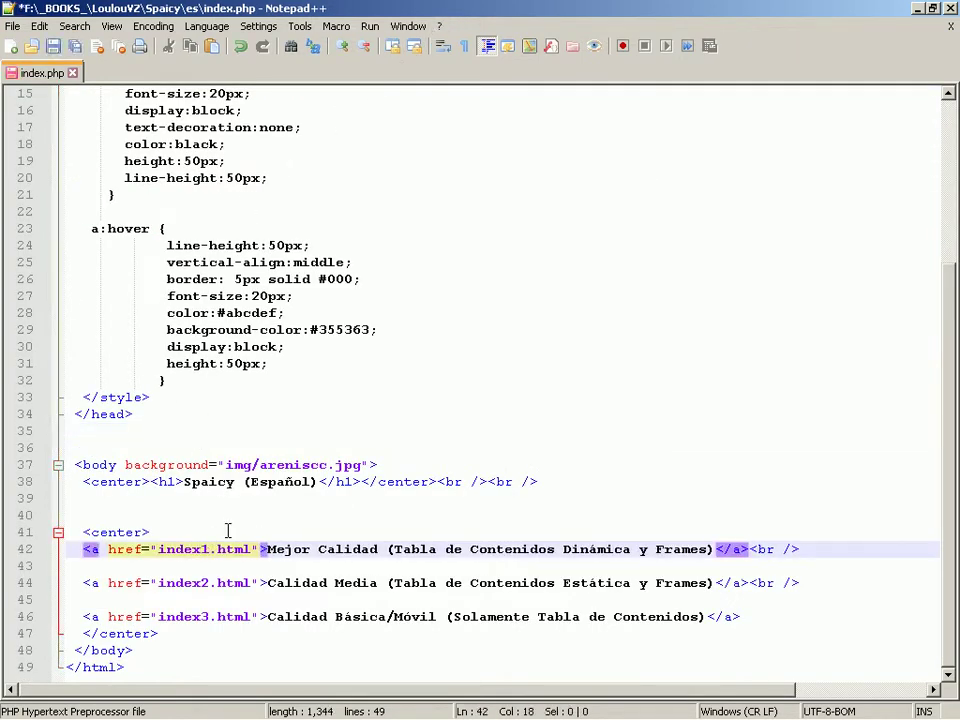
{"action": "key", "text": "ctrl+s"}
{"action": "key", "text": "ctrl+w"}
{"action": "key", "text": "alt+F4"}
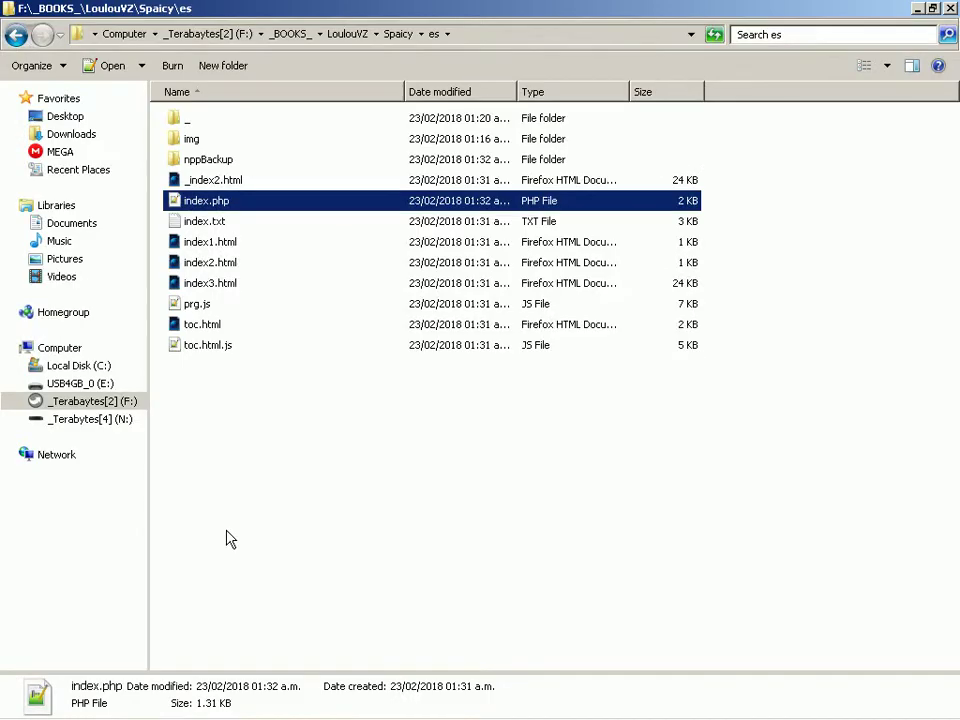
Rename index.php in the es folder to index.html and accept the extension change
{"action": "key", "text": "F2"}
{"action": "key", "text": "End"}
{"action": "key", "text": "BackSpace"}
{"action": "key", "text": "BackSpace"}
{"action": "key", "text": "BackSpace"}
{"action": "type", "text": "html"}
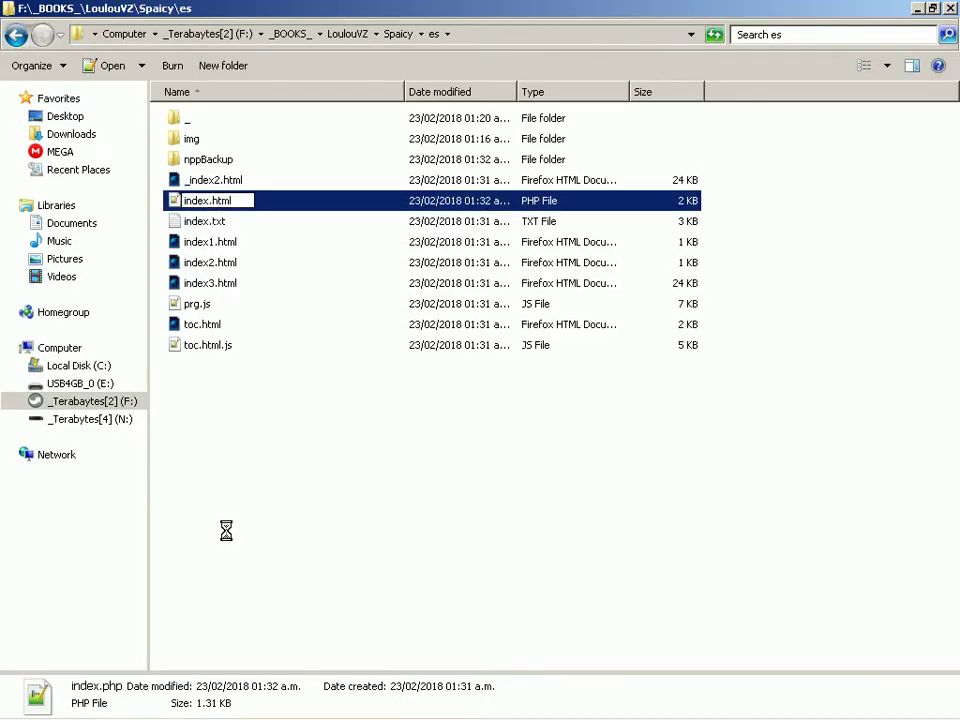
{"action": "key", "text": "Return"}
{"action": "key", "text": "Return"}
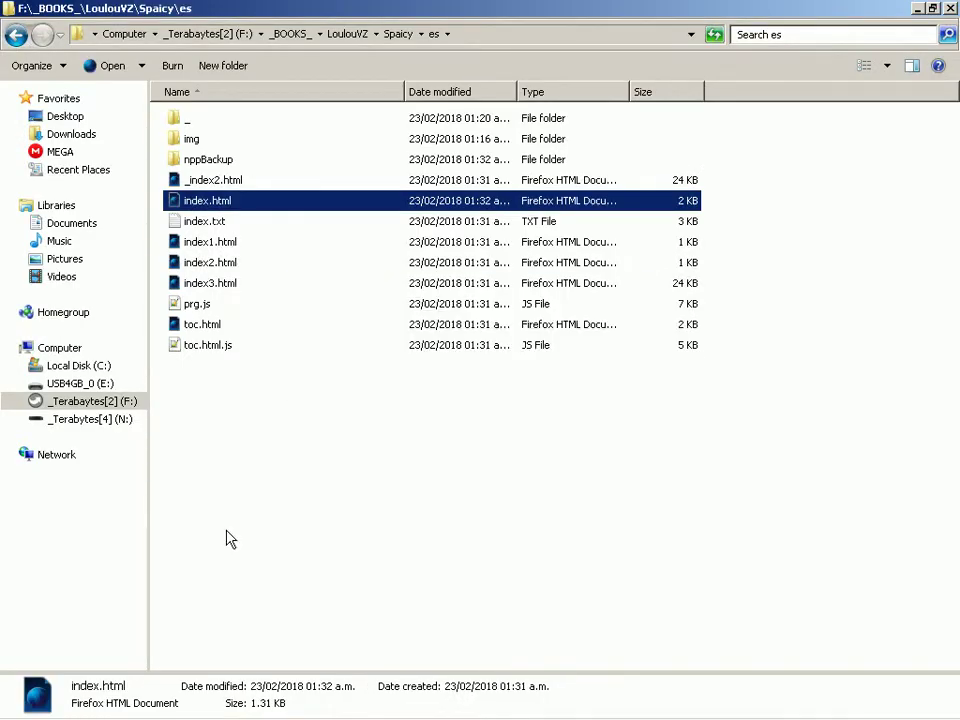
Open index.html in the browser and follow the "Mejor Calidad (Tabla de Contenidos Dinámica y Frames)" link
{"action": "key", "text": "Return"}
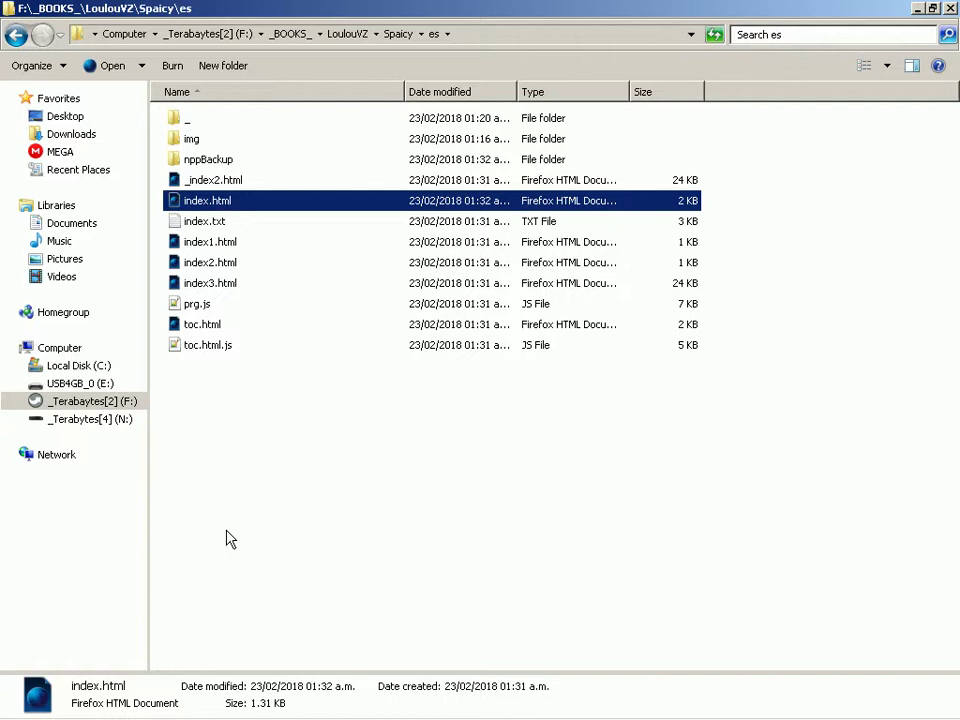
{"action": "key", "text": "Return"}
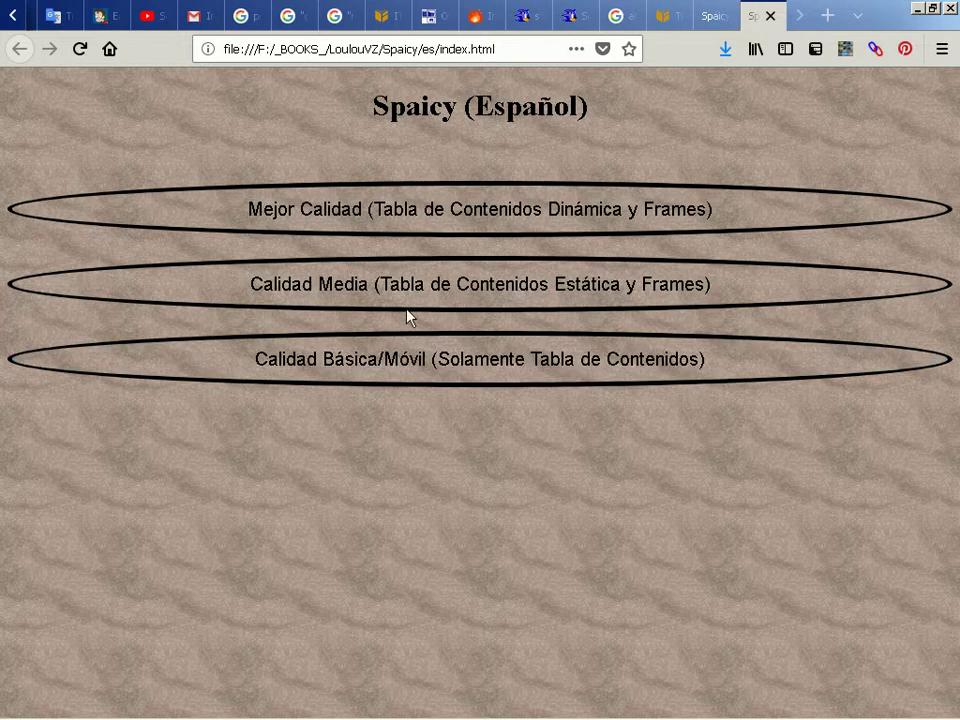
{"action": "left_click", "coordinate": [420, 235]}
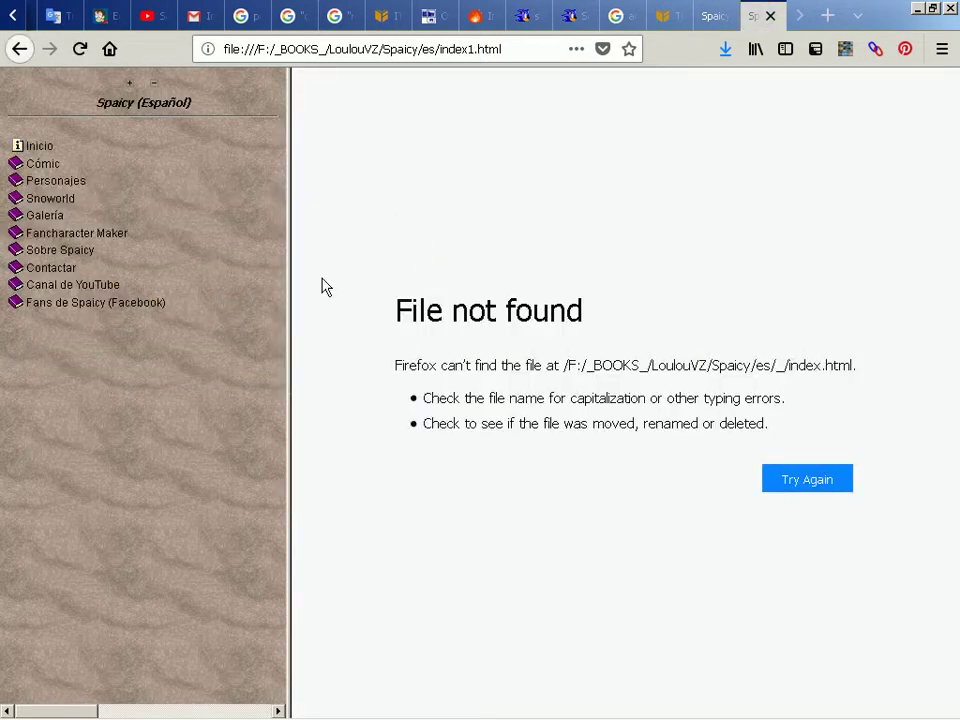
Test the contents tree by opening Inicio and expanding the Cómic, Personajes and Snoworld entries
{"action": "left_click", "coordinate": [42, 148]}
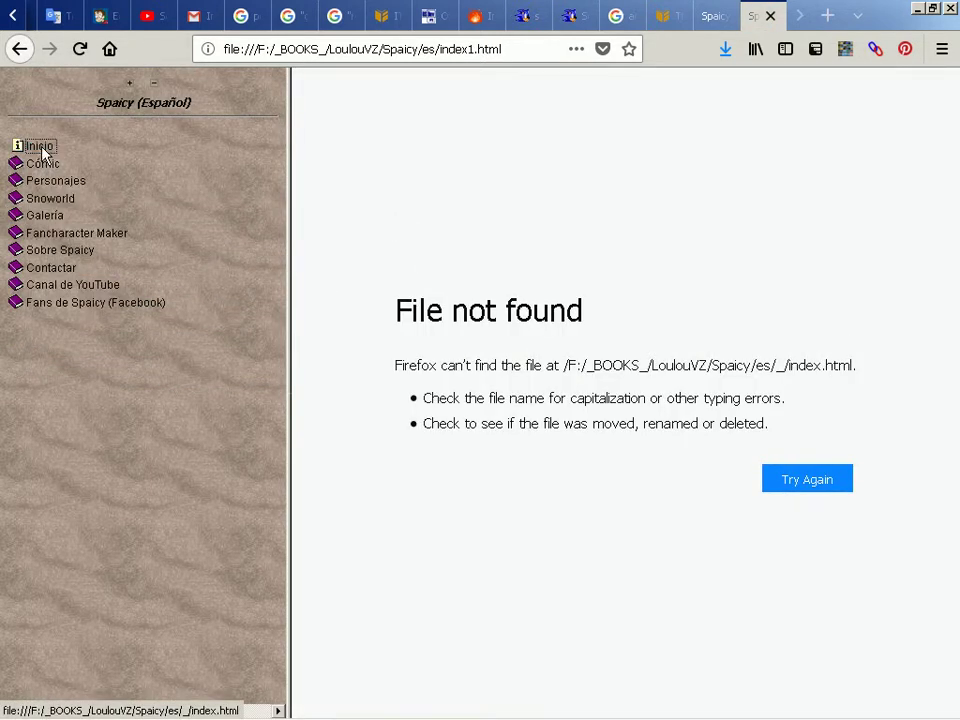
{"action": "left_click", "coordinate": [43, 166]}
{"action": "left_click", "coordinate": [63, 198]}
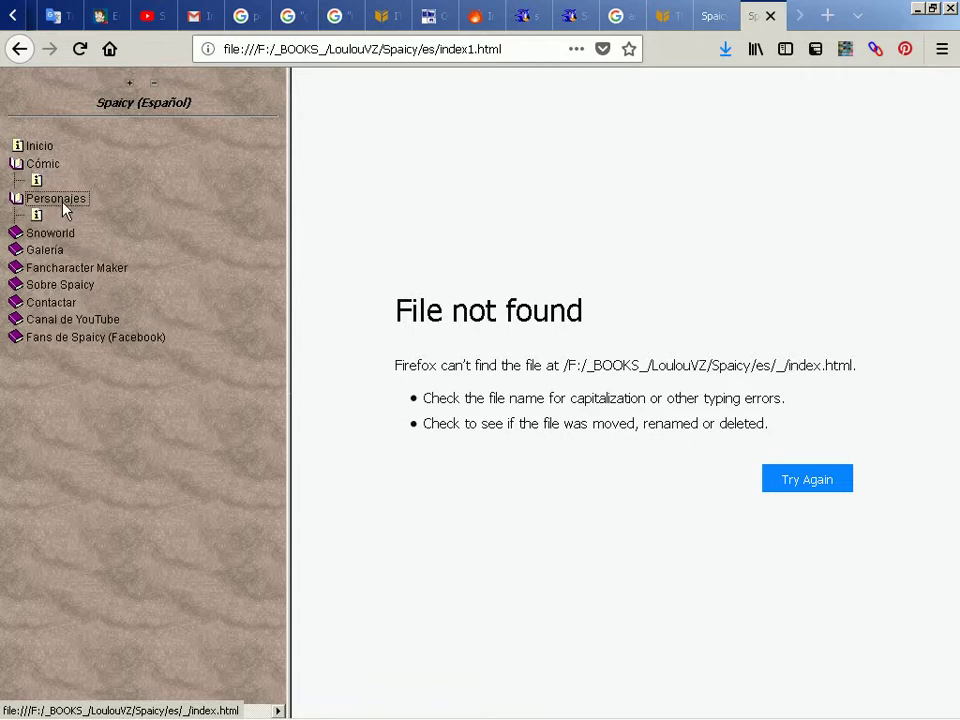
{"action": "left_click", "coordinate": [63, 235]}
Switch to index.txt in Notepad++ and compare its Snoworld section with the contents tree in the browser
{"action": "key", "text": "alt+Tab"}
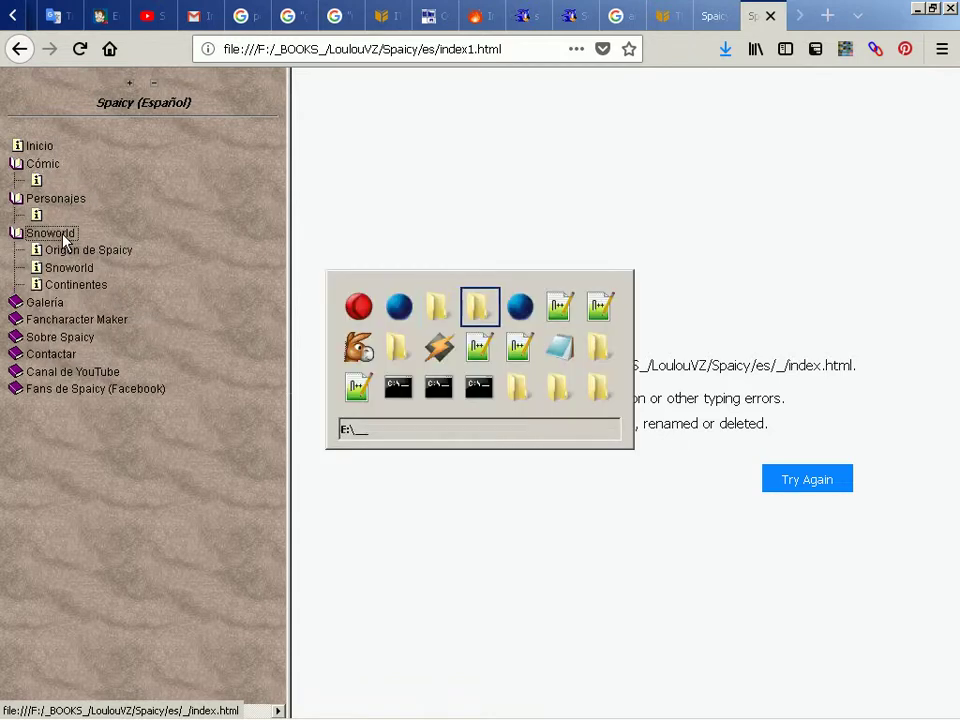
{"action": "key", "text": "Page_Up"}
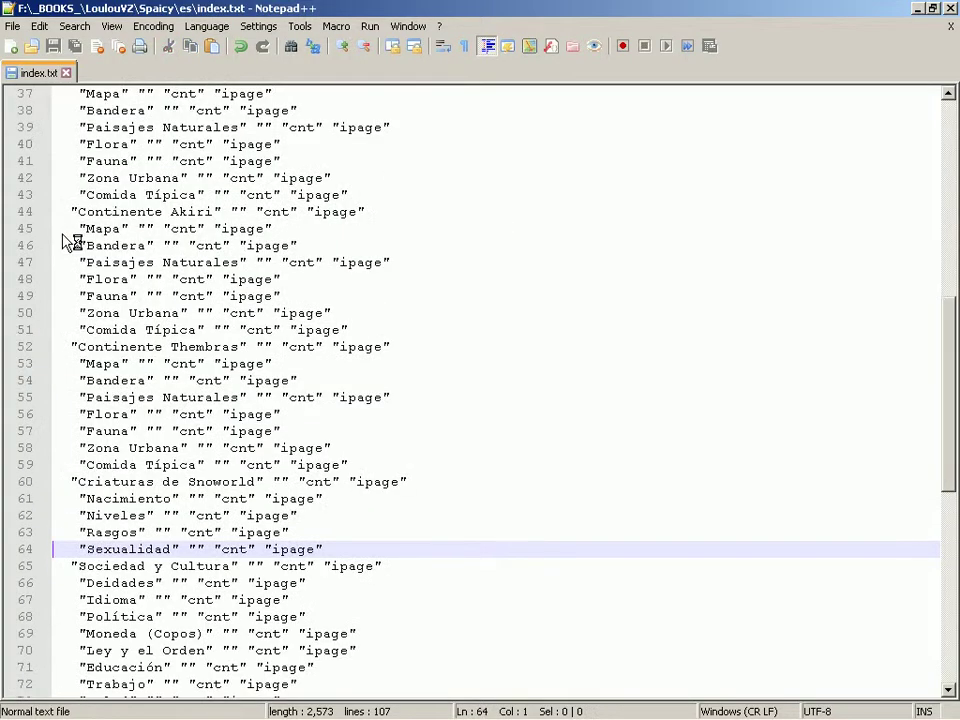
{"action": "key", "text": "Up"}
{"action": "key", "text": "Up"}
{"action": "key", "text": "Up"}
{"action": "key", "text": "Up"}
{"action": "key", "text": "Up"}
{"action": "key", "text": "Up"}
{"action": "key", "text": "Up"}
{"action": "key", "text": "Up"}
{"action": "key", "text": "Up"}
{"action": "key", "text": "Up"}
{"action": "key", "text": "Up"}
{"action": "key", "text": "Up"}
{"action": "key", "text": "Up"}
{"action": "key", "text": "Up"}
{"action": "key", "text": "Up"}
{"action": "key", "text": "Up"}
{"action": "key", "text": "Up"}
{"action": "scroll", "coordinate": [129, 170], "scroll_direction": "up", "scroll_amount": 1}
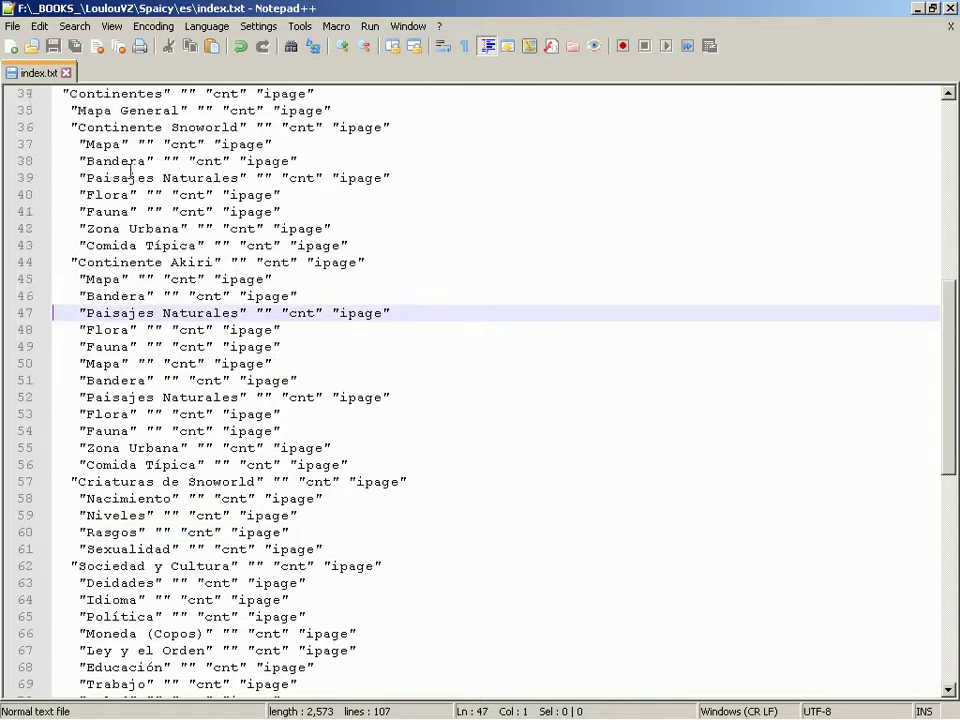
{"action": "scroll", "coordinate": [129, 170], "scroll_direction": "up", "scroll_amount": 5}
{"action": "key", "text": "alt+Tab"}
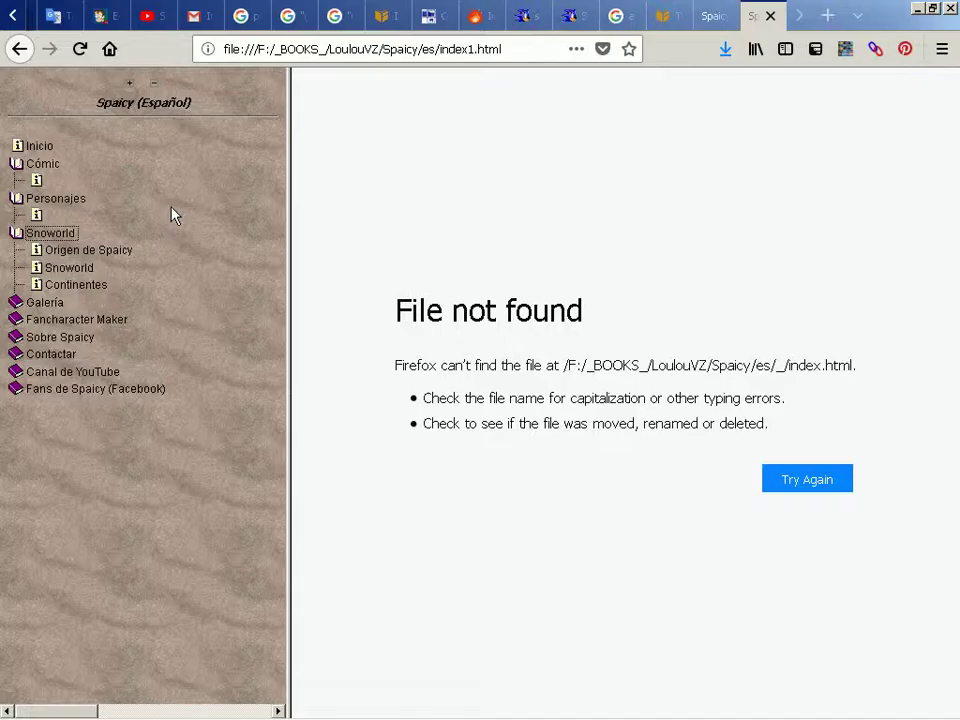
{"action": "key", "text": "alt+Tab"}
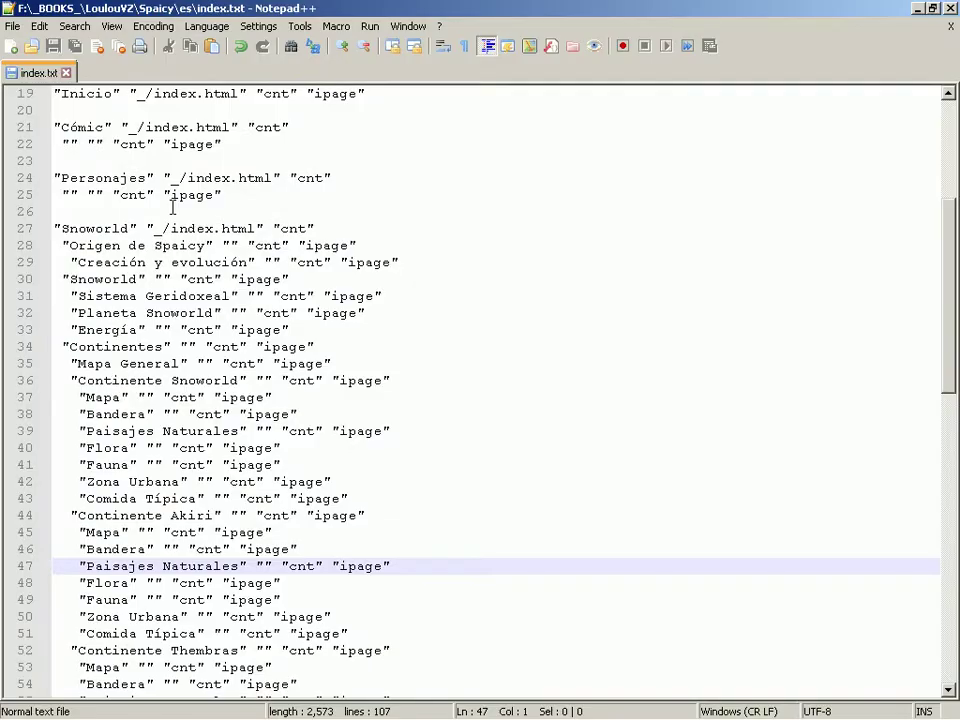
Remove the "ipage" value from the nested "Snoworld" entry on line 30 of index.txt
{"action": "left_click", "coordinate": [211, 246]}
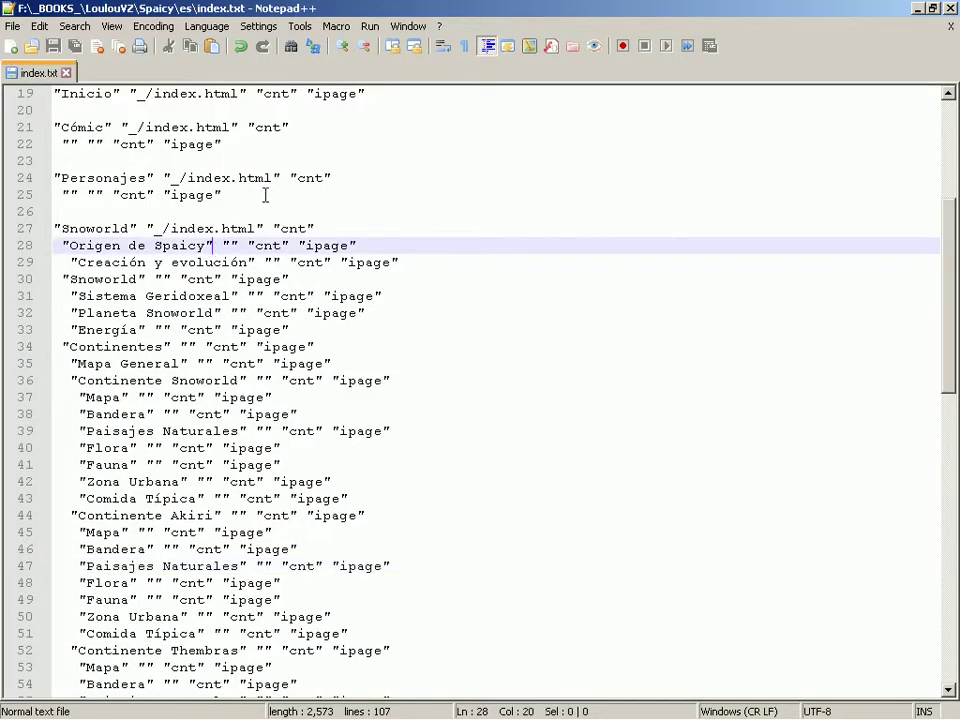
{"action": "key", "text": "Up"}
{"action": "key", "text": "Down"}
{"action": "key", "text": "Down"}
{"action": "key", "text": "Down"}
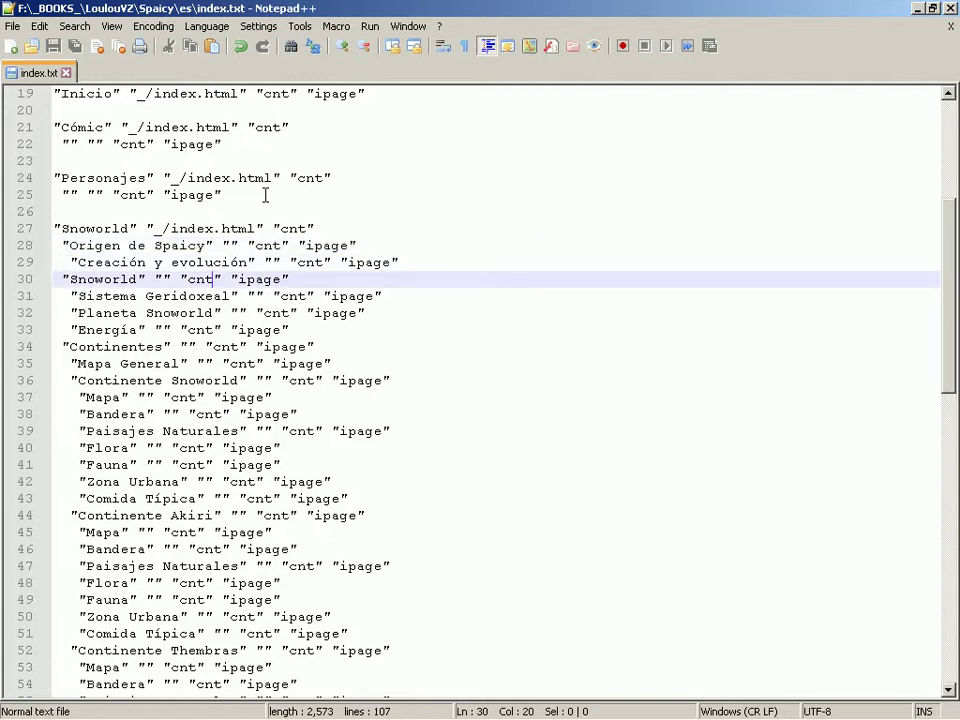
{"action": "key", "text": "Delete"}
{"action": "key", "text": "Delete"}
{"action": "key", "text": "Delete"}
{"action": "key", "text": "Delete"}
{"action": "key", "text": "Delete"}
{"action": "key", "text": "Delete"}
{"action": "key", "text": "Delete"}
{"action": "key", "text": "Delete"}
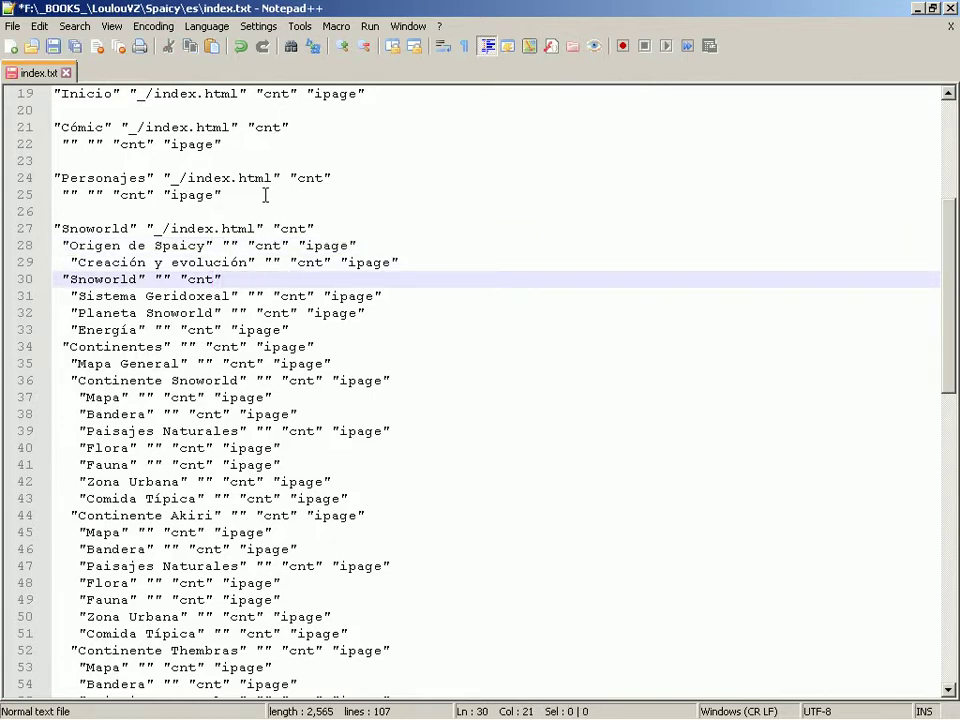
Remove the "ipage" value from the "Continentes" entry on line 34
{"action": "key", "text": "Down"}
{"action": "key", "text": "Down"}
{"action": "key", "text": "Down"}
{"action": "key", "text": "Down"}
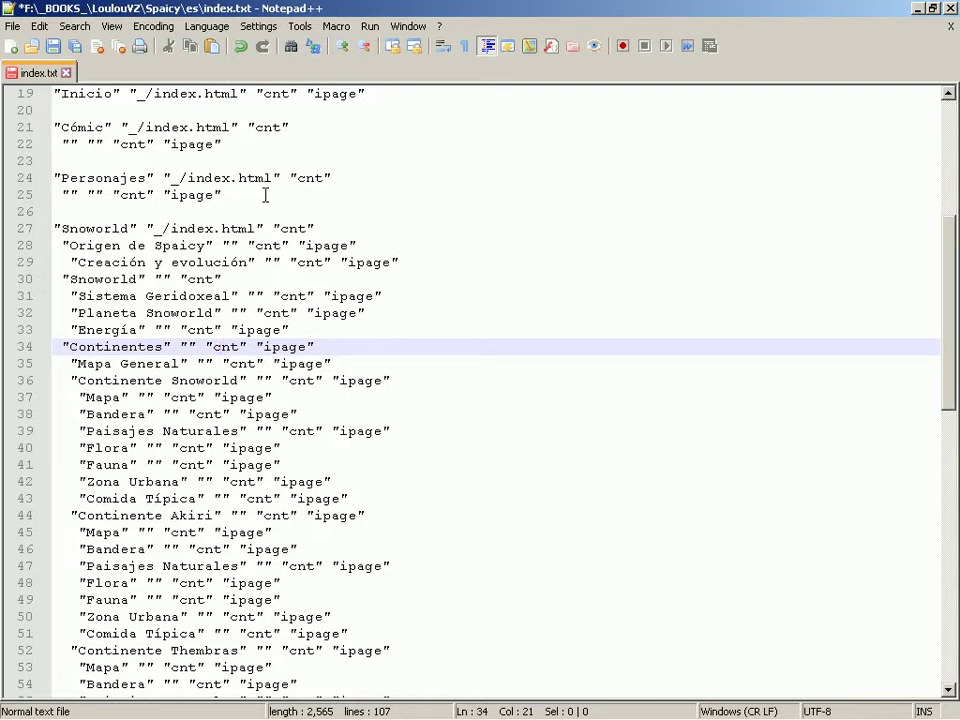
{"action": "scroll", "coordinate": [265, 195], "scroll_direction": "down", "scroll_amount": 1}
{"action": "key", "text": "Delete"}
{"action": "key", "text": "Delete"}
{"action": "key", "text": "Delete"}
{"action": "key", "text": "Delete"}
{"action": "key", "text": "Delete"}
{"action": "key", "text": "Delete"}
{"action": "key", "text": "Delete"}
{"action": "key", "text": "Delete"}
Remove the "ipage" value from the "Continente Snoworld" entry on line 36
{"action": "key", "text": "Down"}
{"action": "key", "text": "Down"}
{"action": "key", "text": "End"}
{"action": "key", "text": "Left"}
{"action": "key", "text": "Left"}
{"action": "key", "text": "Left"}
{"action": "key", "text": "Left"}
{"action": "key", "text": "Left"}
{"action": "key", "text": "Left"}
{"action": "key", "text": "Left"}
{"action": "key", "text": "shift+End"}
{"action": "key", "text": "Delete"}
Remove the "ipage" value from the "Continente Akiri" entry on line 44
{"action": "key", "text": "Down"}
{"action": "key", "text": "Down"}
{"action": "key", "text": "Down"}
{"action": "key", "text": "Down"}
{"action": "key", "text": "Down"}
{"action": "key", "text": "Down"}
{"action": "key", "text": "Down"}
{"action": "key", "text": "Down"}
{"action": "key", "text": "shift+End"}
{"action": "key", "text": "Delete"}
Remove the "ipage" value from the "Continente Thembras" entry on line 52
{"action": "scroll", "coordinate": [265, 200], "scroll_direction": "down", "scroll_amount": 3}
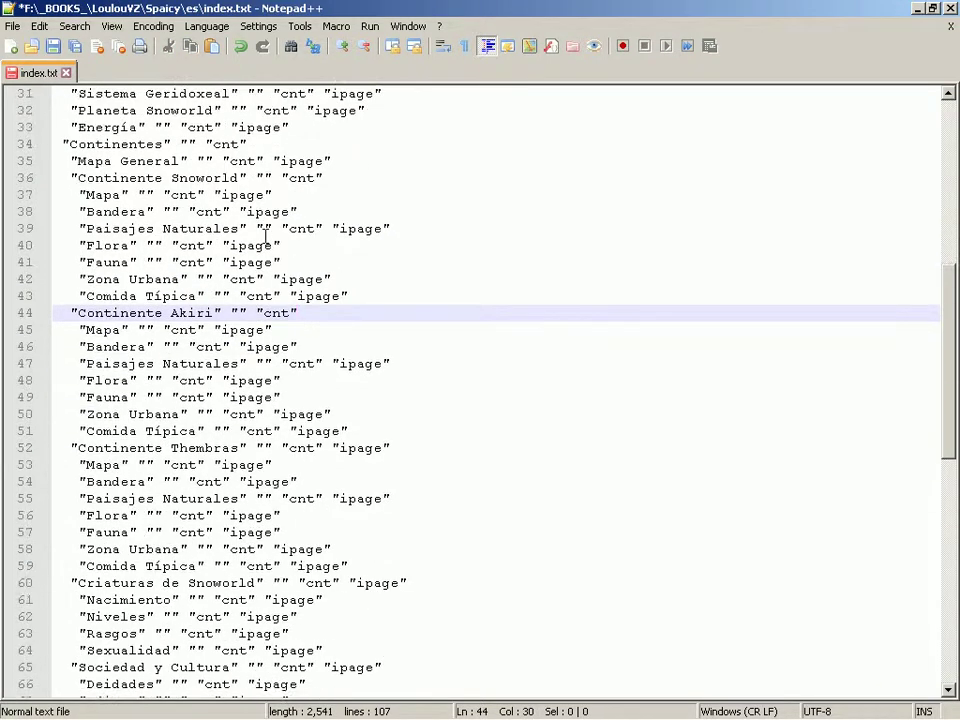
{"action": "scroll", "coordinate": [264, 238], "scroll_direction": "down", "scroll_amount": 1}
{"action": "key", "text": "Down"}
{"action": "key", "text": "Down"}
{"action": "key", "text": "Down"}
{"action": "key", "text": "Down"}
{"action": "key", "text": "Down"}
{"action": "key", "text": "Down"}
{"action": "key", "text": "Down"}
{"action": "key", "text": "Down"}
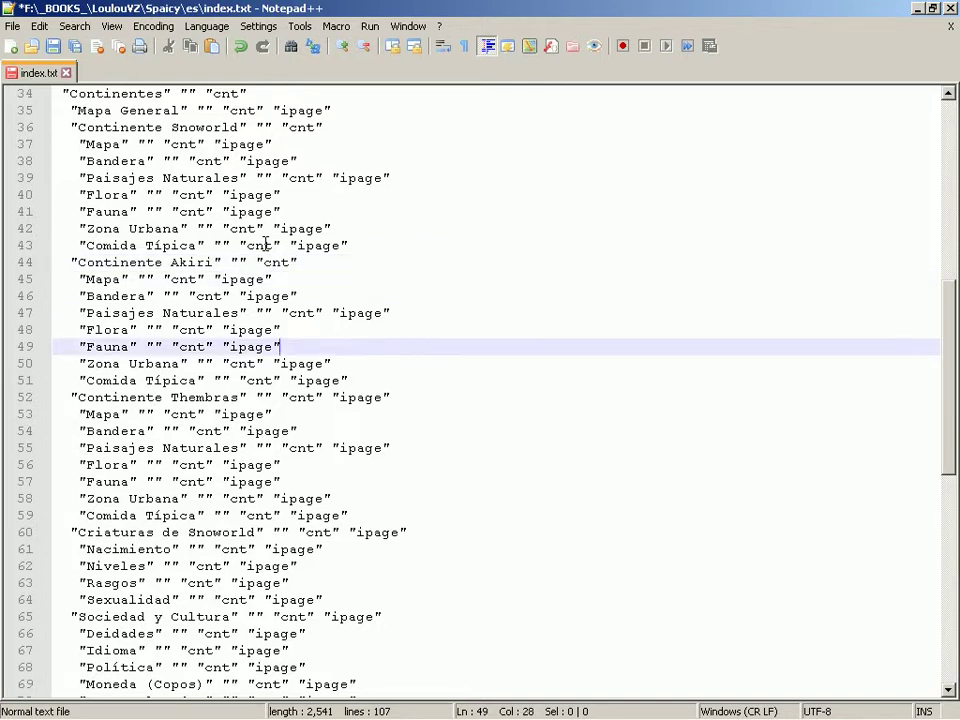
{"action": "key", "text": "shift+End"}
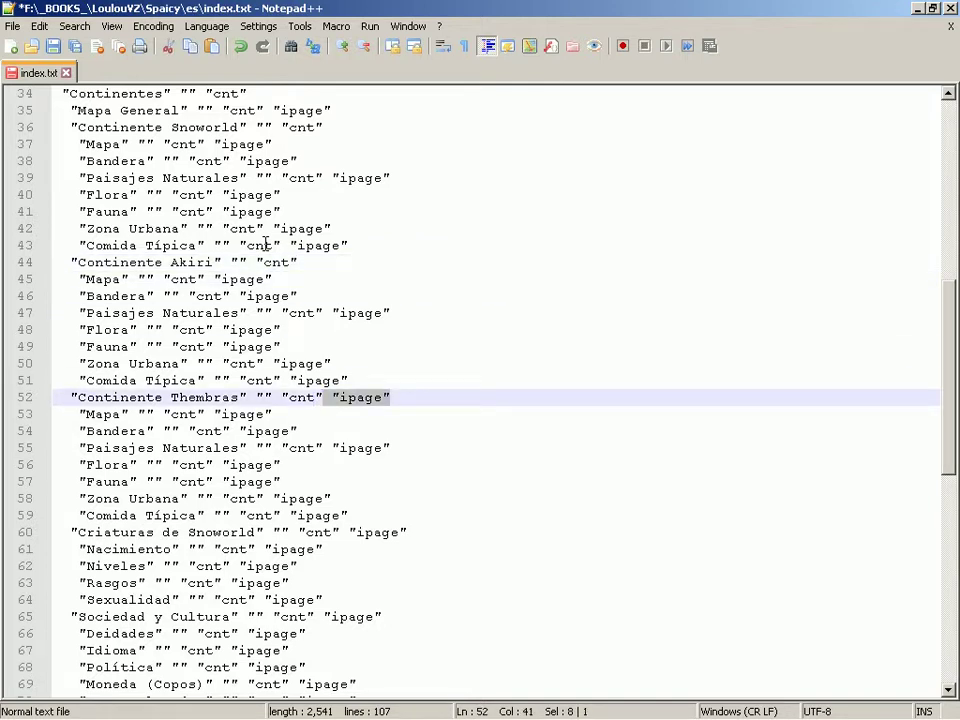
{"action": "key", "text": "Delete"}
Remove the "ipage" value from the "Criaturas de Snoworld" entry on line 60
{"action": "scroll", "coordinate": [265, 245], "scroll_direction": "down", "scroll_amount": 3}
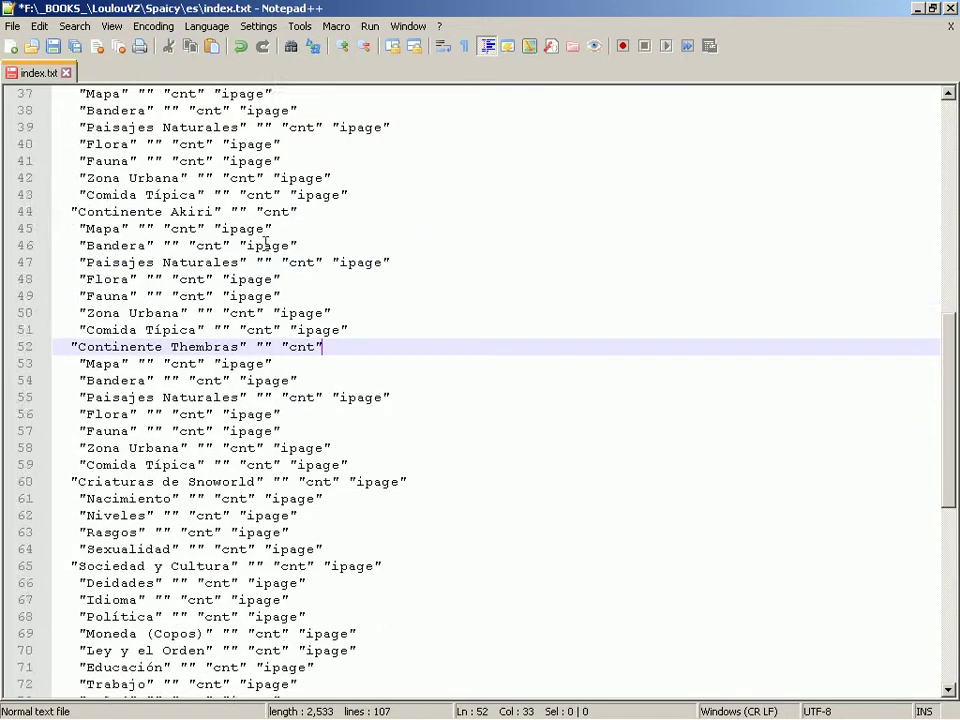
{"action": "key", "text": "Down"}
{"action": "key", "text": "Down"}
{"action": "key", "text": "Down"}
{"action": "key", "text": "Down"}
{"action": "key", "text": "Down"}
{"action": "key", "text": "Down"}
{"action": "key", "text": "Down"}
{"action": "key", "text": "Down"}
{"action": "key", "text": "shift+End"}
{"action": "key", "text": "Delete"}
Remove the "ipage" value from the "Sociedad y Cultura" entry on line 65 and save index.txt
{"action": "key", "text": "Down"}
{"action": "key", "text": "Down"}
{"action": "key", "text": "Down"}
{"action": "key", "text": "Down"}
{"action": "key", "text": "Down"}
{"action": "key", "text": "shift+End"}
{"action": "key", "text": "Delete"}
{"action": "key", "text": "ctrl+s"}
{"action": "scroll", "coordinate": [265, 318], "scroll_direction": "down", "scroll_amount": 1}
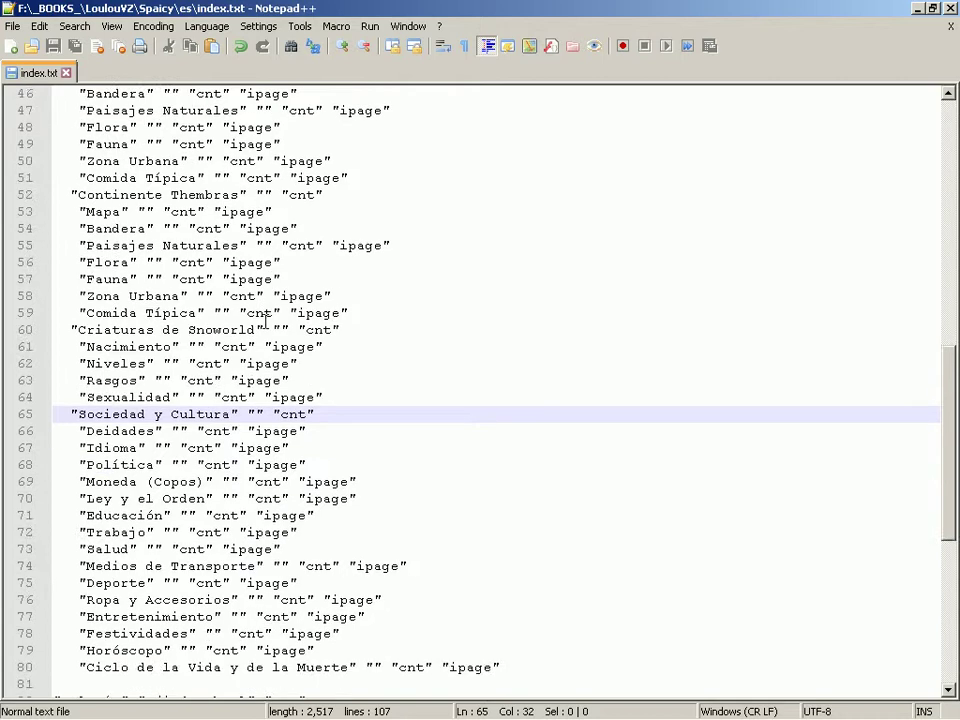
{"action": "scroll", "coordinate": [255, 340], "scroll_direction": "down", "scroll_amount": 3}
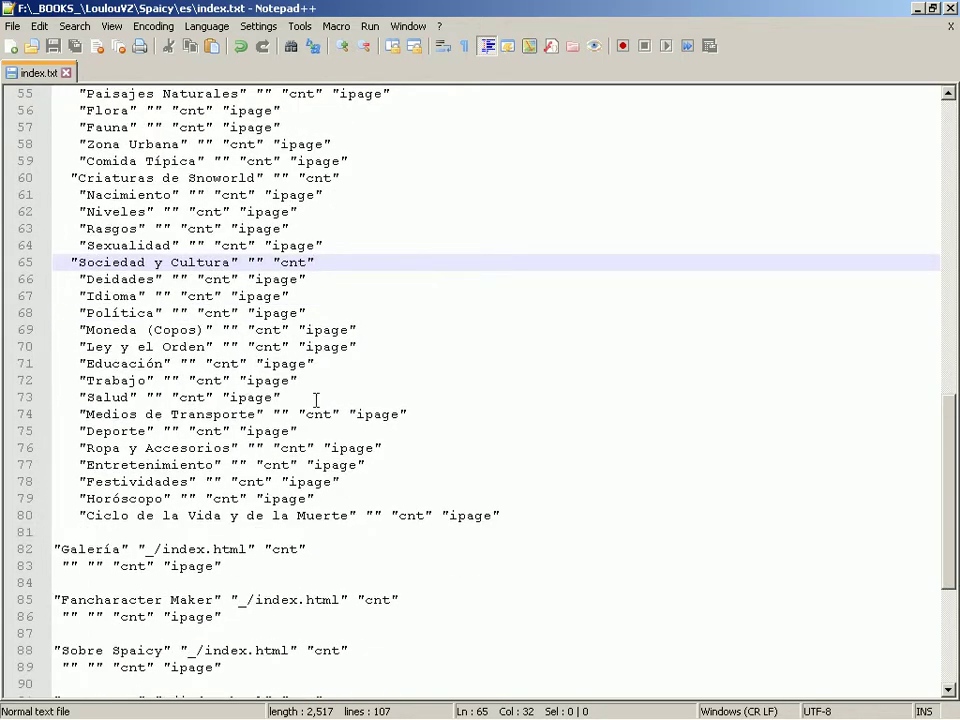
Copy all the contents entries in index.txt, from "Inicio" on line 19 through the "Fans de Spaicy (Facebook)" section
{"action": "key", "text": "Down"}
{"action": "key", "text": "Down"}
{"action": "key", "text": "Down"}
{"action": "key", "text": "Down"}
{"action": "key", "text": "Down"}
{"action": "key", "text": "Down"}
{"action": "key", "text": "Down"}
{"action": "key", "text": "Down"}
{"action": "key", "text": "Down"}
{"action": "key", "text": "Down"}
{"action": "key", "text": "Down"}
{"action": "key", "text": "ctrl+Home"}
{"action": "key", "text": "Down"}
{"action": "key", "text": "Down"}
{"action": "key", "text": "Down"}
{"action": "key", "text": "Down"}
{"action": "key", "text": "Down"}
{"action": "key", "text": "Down"}
{"action": "key", "text": "Down"}
{"action": "key", "text": "Down"}
{"action": "key", "text": "Down"}
{"action": "key", "text": "Down"}
{"action": "key", "text": "Down"}
{"action": "key", "text": "Down"}
{"action": "key", "text": "Down"}
{"action": "key", "text": "Down"}
{"action": "key", "text": "Down"}
{"action": "key", "text": "Down"}
{"action": "key", "text": "Down"}
{"action": "key", "text": "Down"}
{"action": "key", "text": "ctrl+shift+End"}
{"action": "key", "text": "shift+Up"}
{"action": "key", "text": "shift+Up"}
{"action": "key", "text": "shift+Up"}
{"action": "key", "text": "shift+Up"}
{"action": "key", "text": "shift+Up"}
{"action": "key", "text": "shift+Up"}
{"action": "key", "text": "shift+Up"}
{"action": "key", "text": "shift+Up"}
Switch to the Full CHMEmulator TOC Generator Helper and replace the TOC entries input with the copied list
{"action": "key", "text": "alt+Tab"}
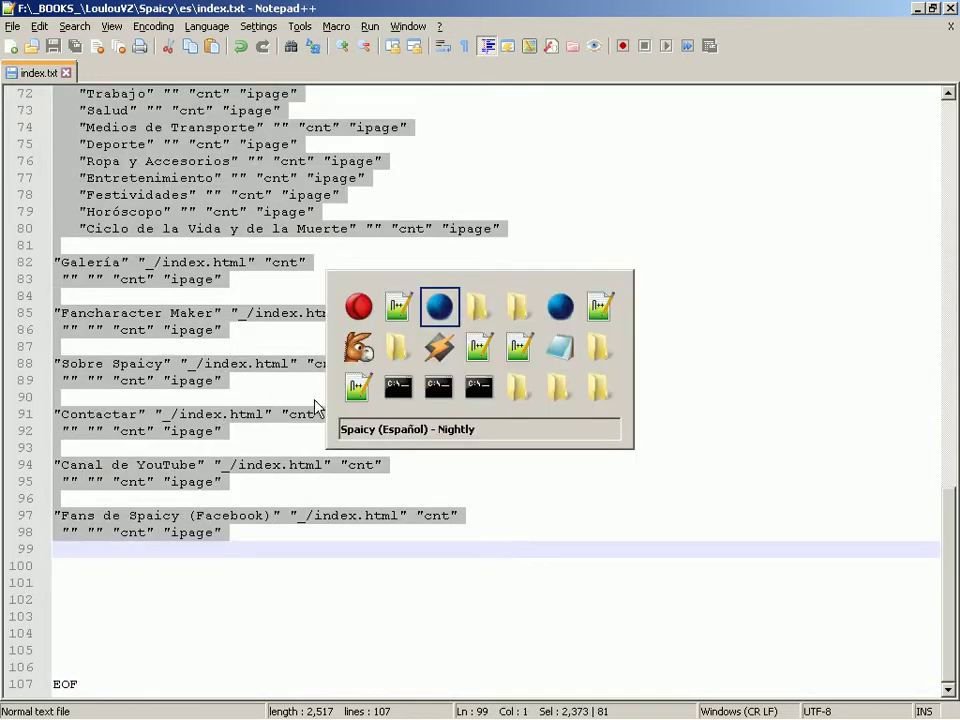
{"action": "key", "text": "alt+Tab"}
{"action": "key", "text": "alt+Tab"}
{"action": "key", "text": "alt+Tab"}
{"action": "key", "text": "alt+Tab"}
{"action": "key", "text": "alt+Tab"}
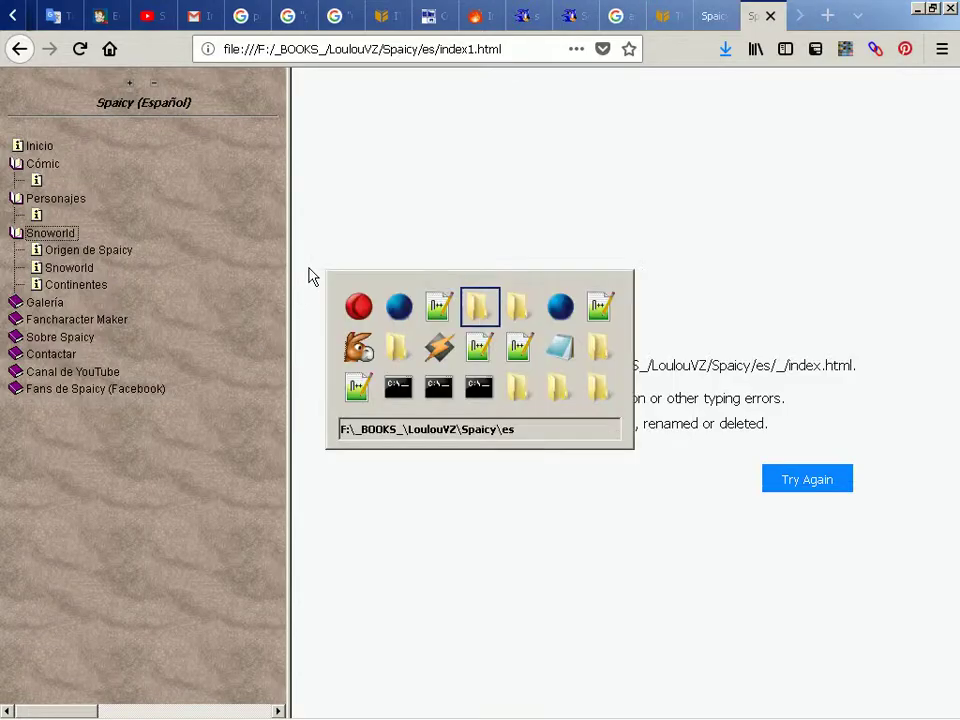
{"action": "key", "text": "ctrl+a"}
{"action": "key", "text": "ctrl+v"}
{"action": "key", "text": "BackSpace"}
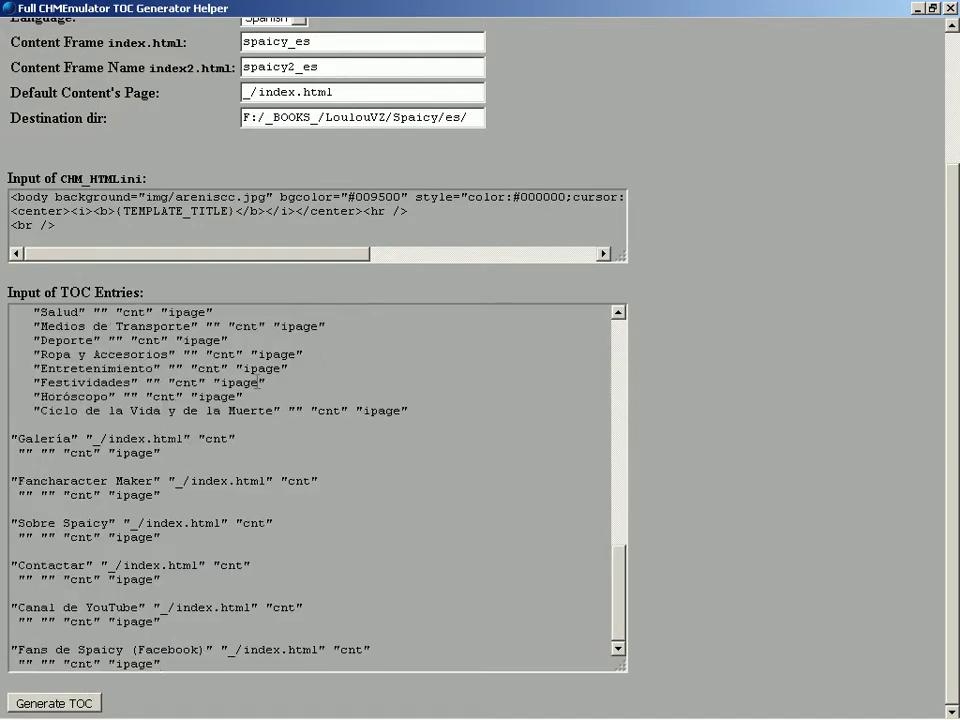
Generate the table of contents from the updated entries
{"action": "key", "text": "Tab"}
{"action": "key", "text": "Return"}
{"action": "key", "text": "Return"}
Switch to the Spaicy\es folder and permanently delete the old index1.html file
{"action": "key", "text": "alt+Tab"}
{"action": "key", "text": "alt+Tab"}
{"action": "key", "text": "alt+Tab"}
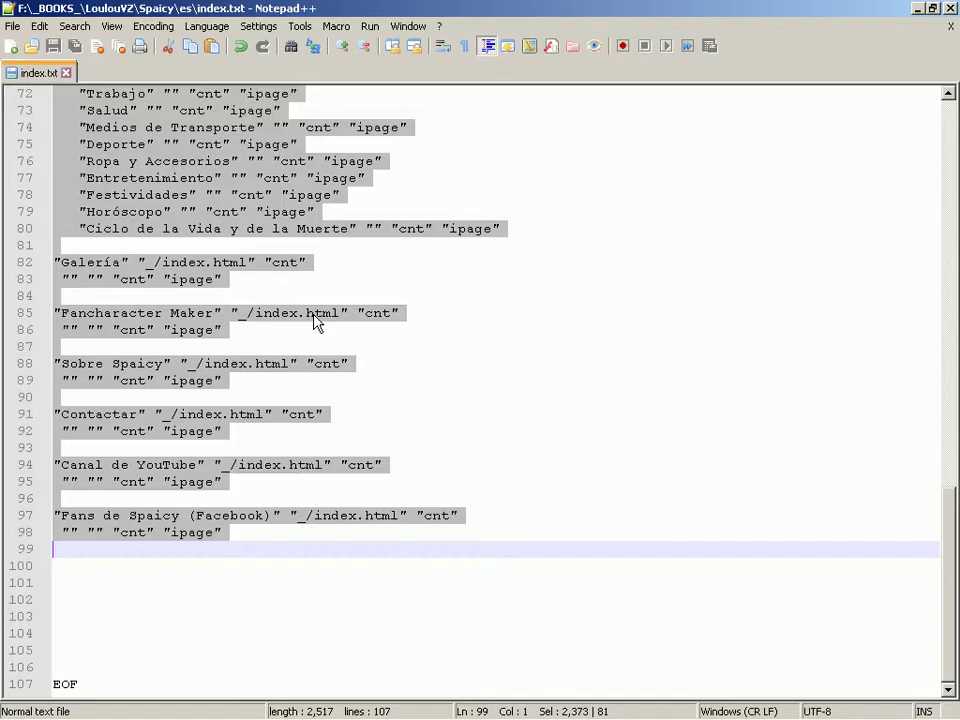
{"action": "key", "text": "alt+Tab"}
{"action": "key", "text": "alt+Tab"}
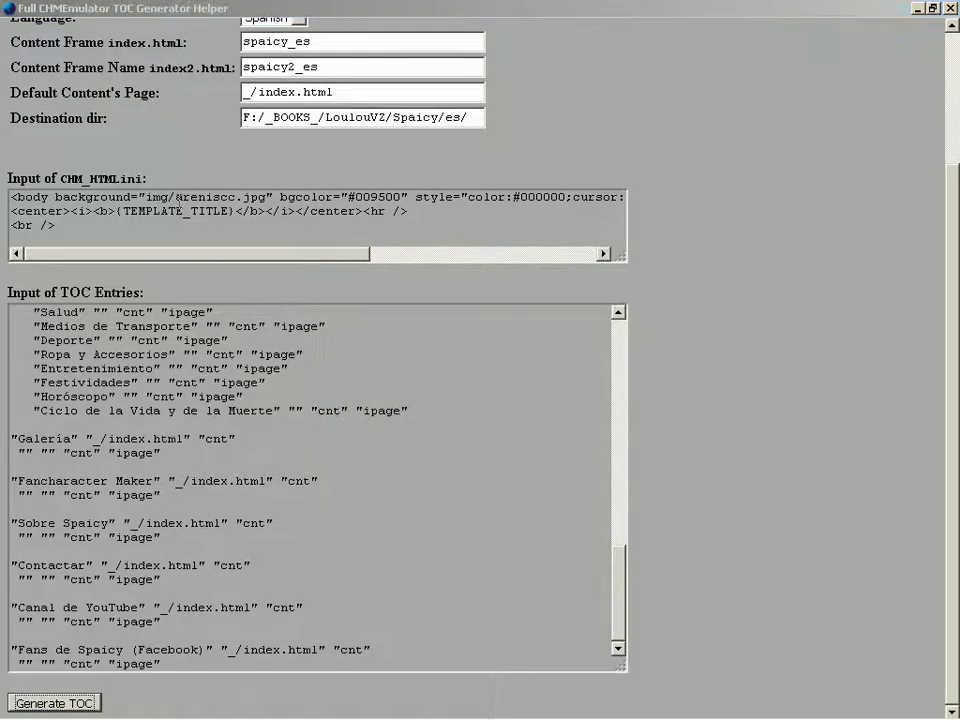
{"action": "key", "text": "alt+Tab"}
{"action": "key", "text": "alt+Tab"}
{"action": "key", "text": "alt+Tab"}
{"action": "key", "text": "alt+Tab"}
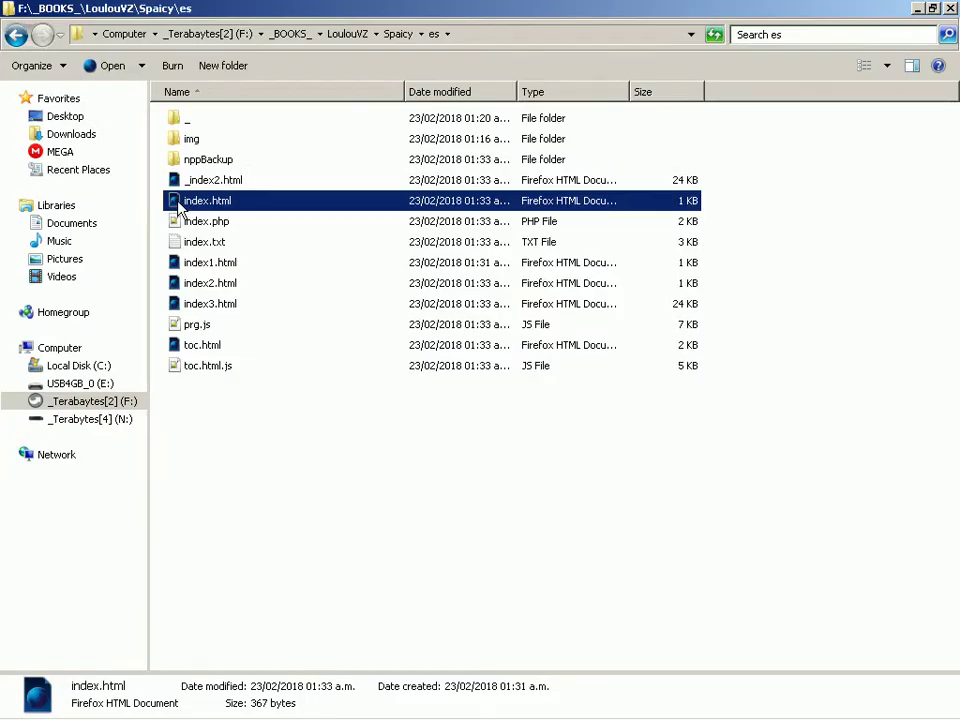
{"action": "key", "text": "Down"}
{"action": "key", "text": "Down"}
{"action": "key", "text": "Down"}
{"action": "key", "text": "shift+Delete"}
{"action": "key", "text": "Return"}
Rename the newly generated index.html file as index1.html
{"action": "left_click", "coordinate": [178, 205]}
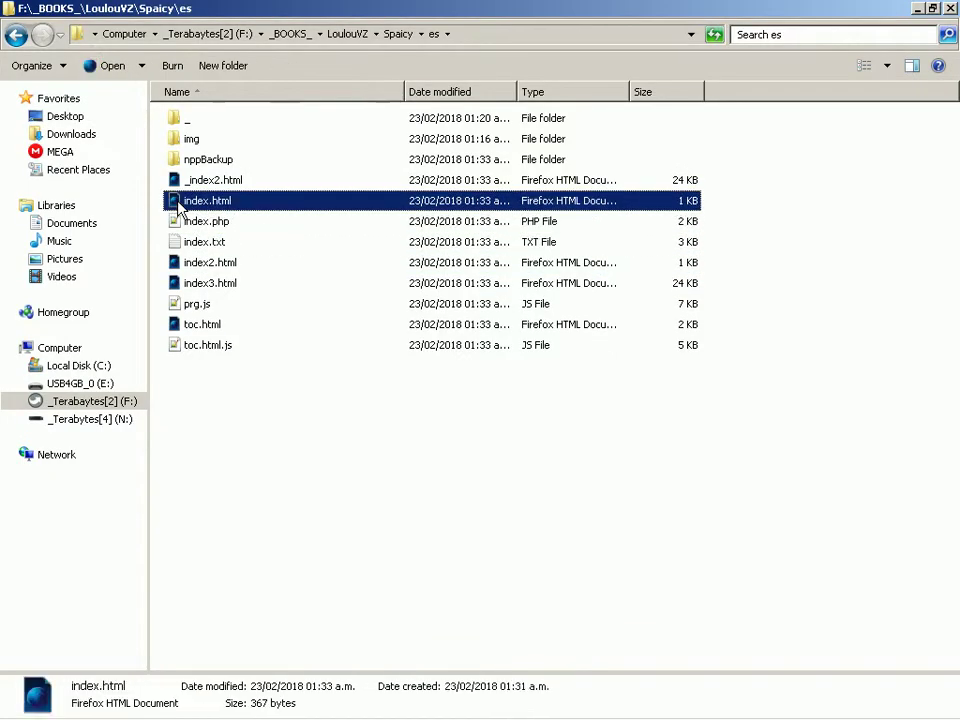
{"action": "key", "text": "F2"}
{"action": "type", "text": "1"}
{"action": "key", "text": "Return"}
Open index.php from the es folder in Notepad++
{"action": "key", "text": "Down"}
{"action": "double_click", "coordinate": [178, 205]}
{"action": "key", "text": "alt+Tab"}
{"action": "key", "text": "alt+Tab"}
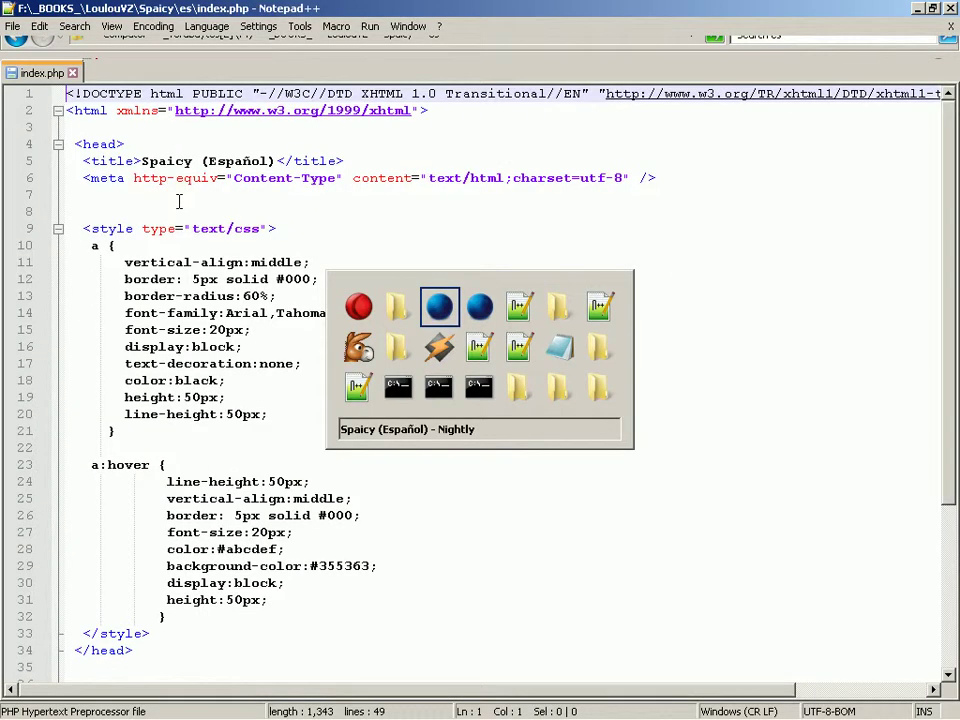
{"action": "key", "text": "alt+Tab"}
{"action": "key", "text": "alt+Tab"}
{"action": "key", "text": "alt+Tab"}
{"action": "key", "text": "alt+Tab"}
{"action": "key", "text": "alt+Tab"}
{"action": "key", "text": "alt+Tab"}
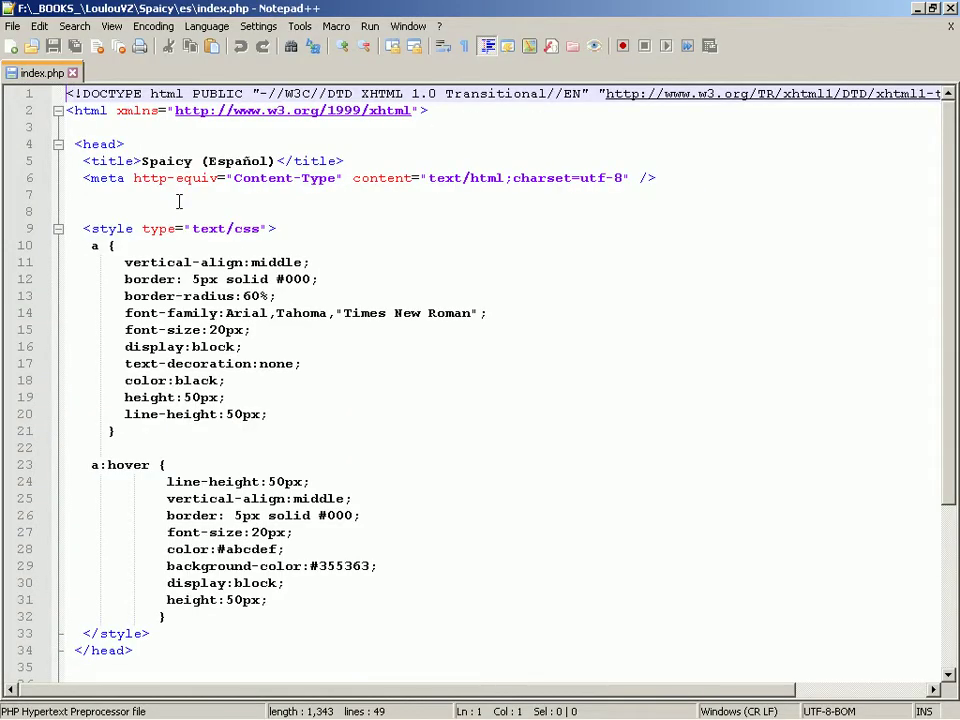
Point the "Mejor Calidad" link on line 42 to index1.html, then save and close index.php
{"action": "key", "text": "Page_Down"}
{"action": "key", "text": "Down"}
{"action": "key", "text": "Down"}
{"action": "key", "text": "Down"}
{"action": "key", "text": "Down"}
{"action": "key", "text": "Down"}
{"action": "key", "text": "Down"}
{"action": "key", "text": "Down"}
{"action": "key", "text": "Right"}
{"action": "key", "text": "Right"}
{"action": "key", "text": "Right"}
{"action": "key", "text": "Right"}
{"action": "key", "text": "Right"}
{"action": "key", "text": "Right"}
{"action": "key", "text": "Right"}
{"action": "key", "text": "Right"}
{"action": "key", "text": "Right"}
{"action": "key", "text": "Right"}
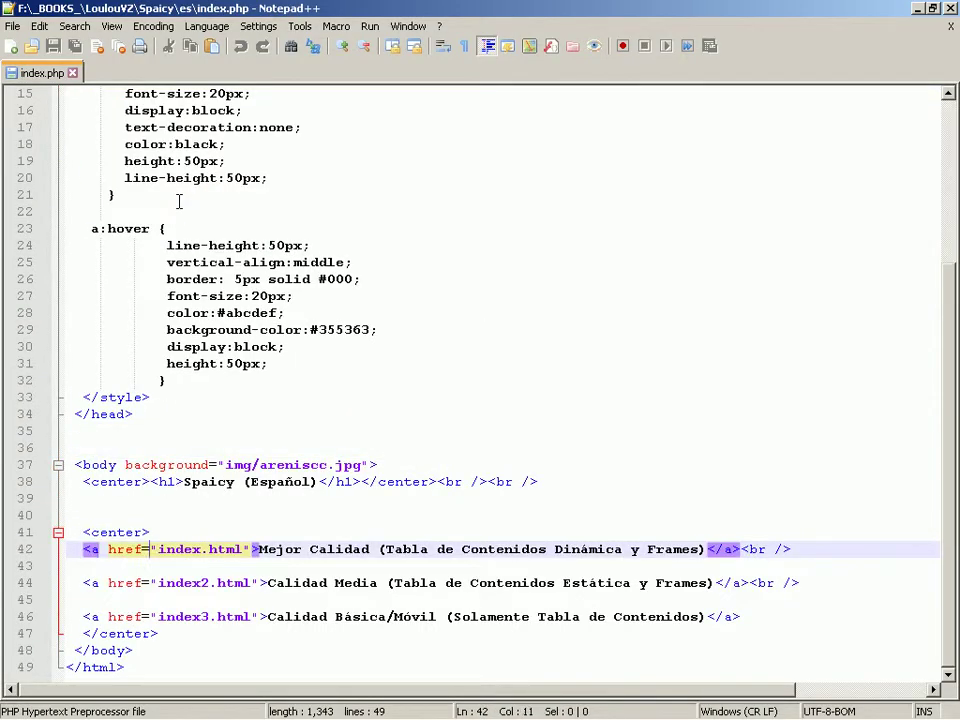
{"action": "type", "text": "1"}
{"action": "key", "text": "ctrl+s"}
{"action": "key", "text": "ctrl+w"}
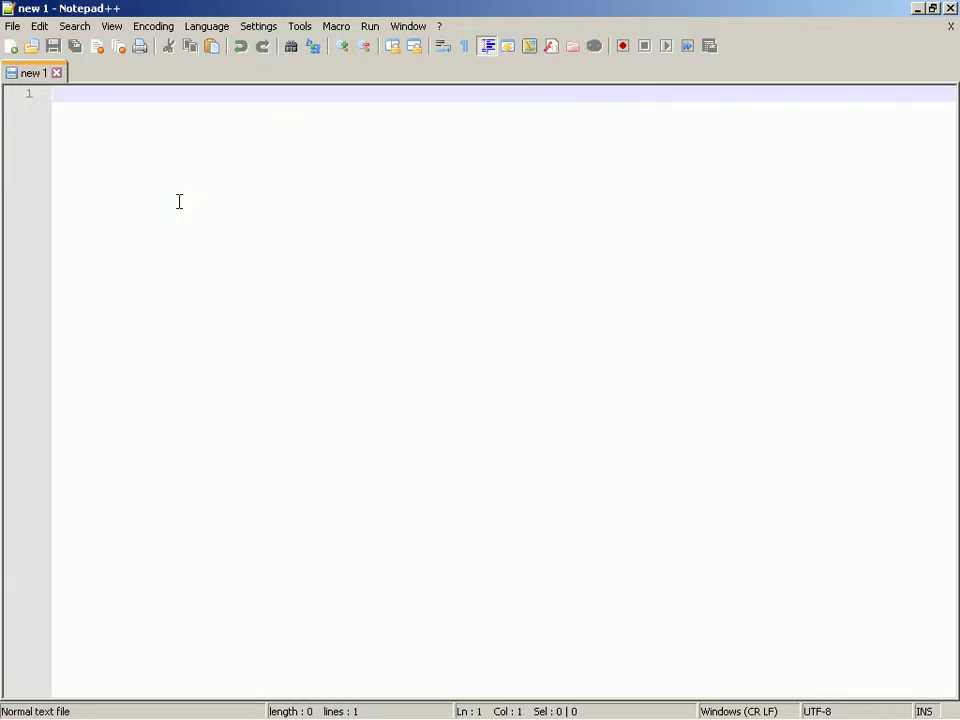
Return to the es folder and rename index.php as index.html, accepting the extension change
{"action": "key", "text": "alt+Tab"}
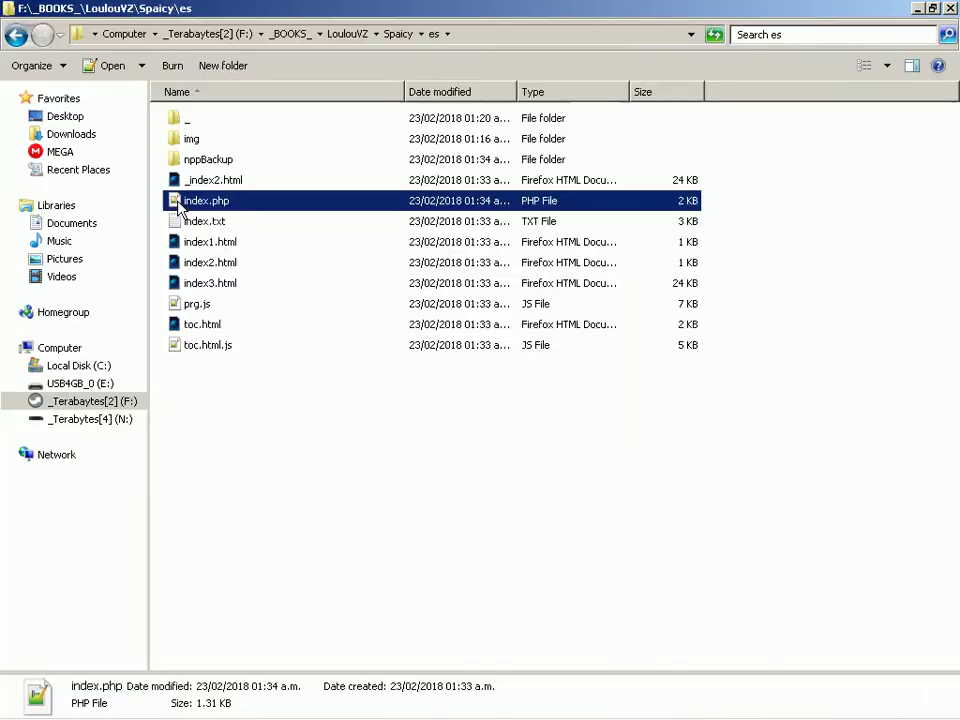
{"action": "key", "text": "F2"}
{"action": "key", "text": "End"}
{"action": "key", "text": "BackSpace"}
{"action": "key", "text": "BackSpace"}
{"action": "key", "text": "BackSpace"}
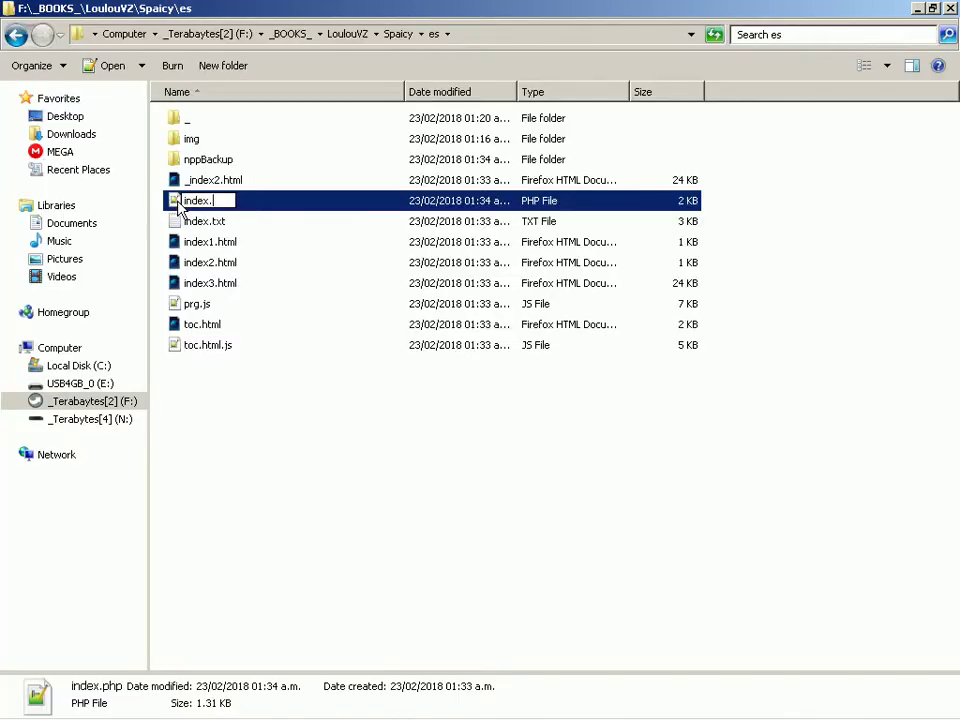
{"action": "type", "text": "html"}
{"action": "key", "text": "Return"}
{"action": "key", "text": "Return"}
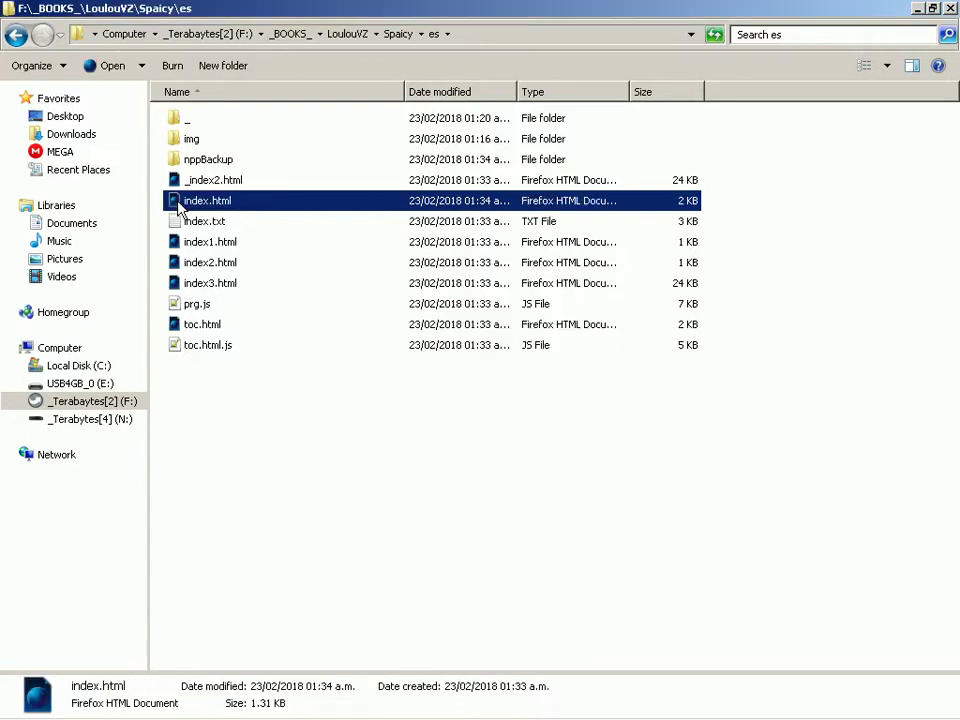
Permanently delete the nppBackup folder from the es folder
{"action": "key", "text": "alt+Tab"}
{"action": "key", "text": "alt+Tab"}
{"action": "key", "text": "alt+Tab"}
{"action": "key", "text": "alt+Tab"}
{"action": "key", "text": "Home"}
{"action": "key", "text": "Down"}
{"action": "key", "text": "Down"}
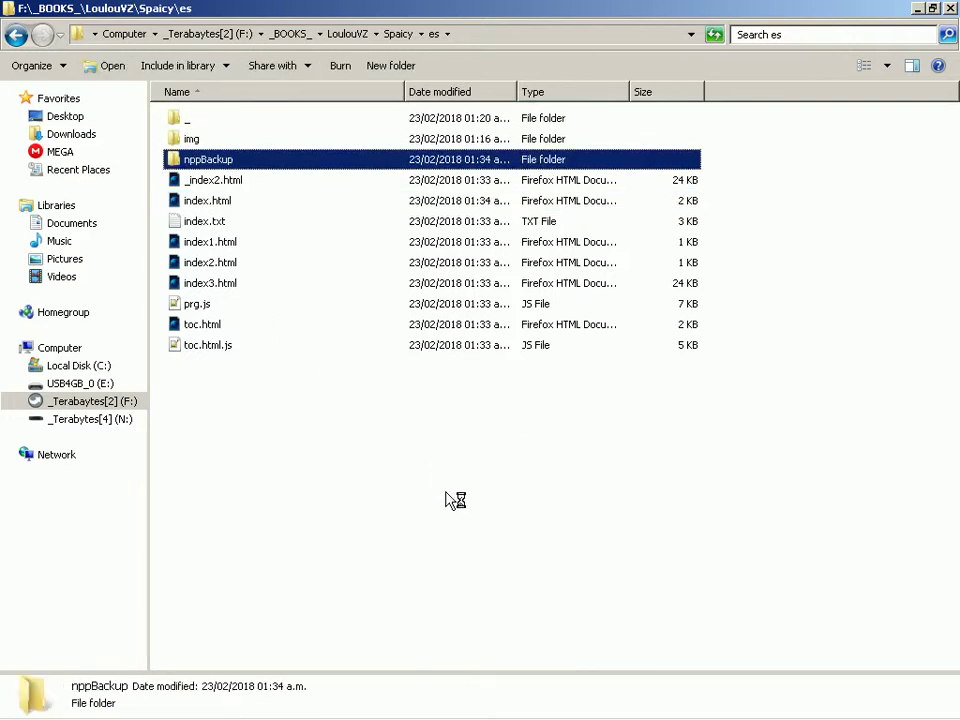
{"action": "key", "text": "shift+Delete"}
{"action": "key", "text": "Return"}
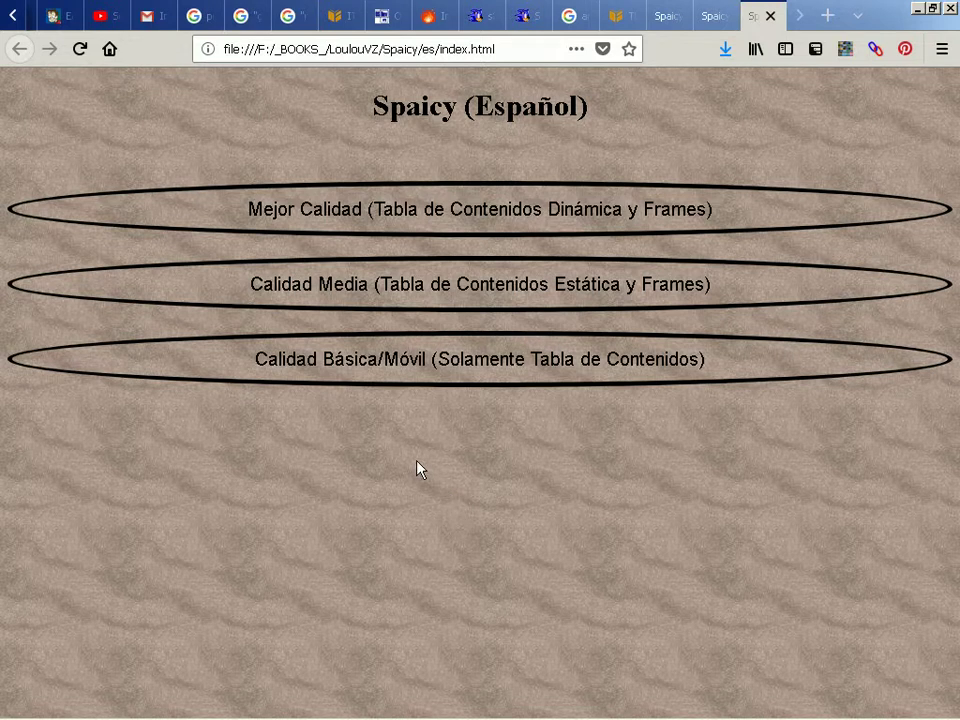
Open the "Mejor Calidad" version of the site and expand Cómic, Personajes and Snoworld in the contents tree
{"action": "left_click", "coordinate": [464, 219]}
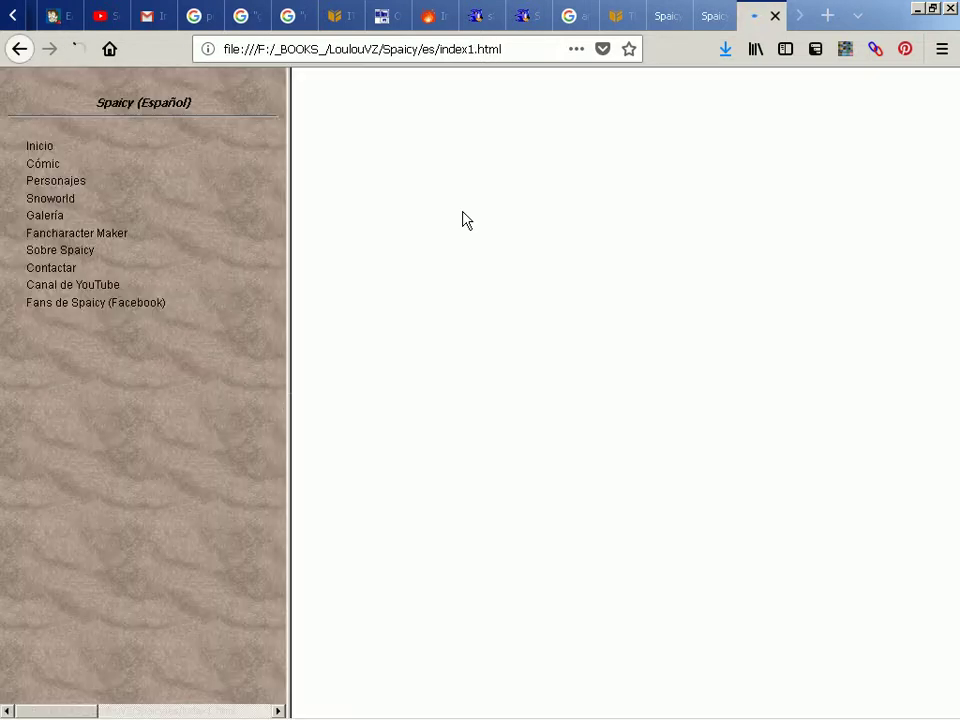
{"action": "left_click", "coordinate": [40, 163]}
{"action": "left_click", "coordinate": [55, 199]}
{"action": "left_click", "coordinate": [50, 233]}
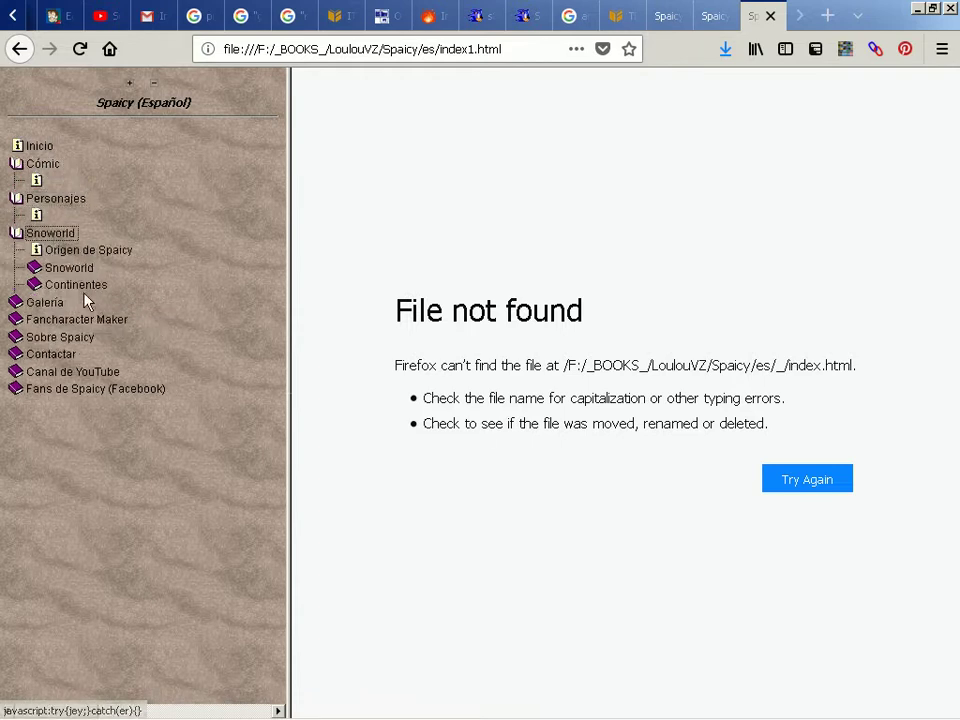
Remove the "ipage" value from the "Origen de Spaicy" entry on line 28 and save index.txt
{"action": "key", "text": "alt+Tab"}
{"action": "key", "text": "alt+Tab"}
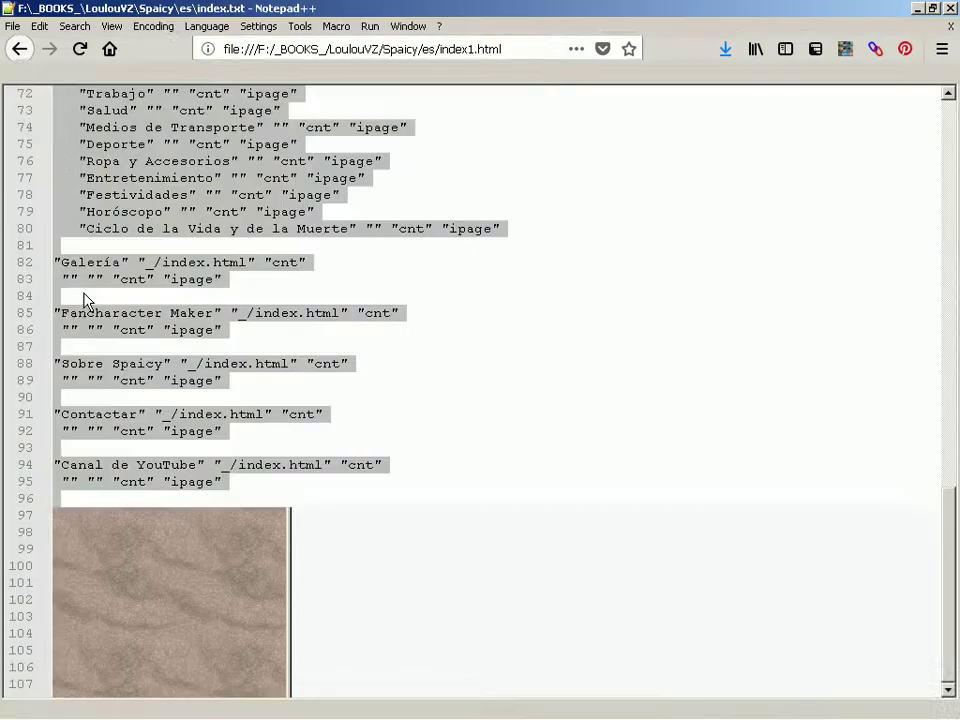
{"action": "scroll", "coordinate": [85, 297], "scroll_direction": "up", "scroll_amount": 4}
{"action": "scroll", "coordinate": [85, 297], "scroll_direction": "up", "scroll_amount": 17}
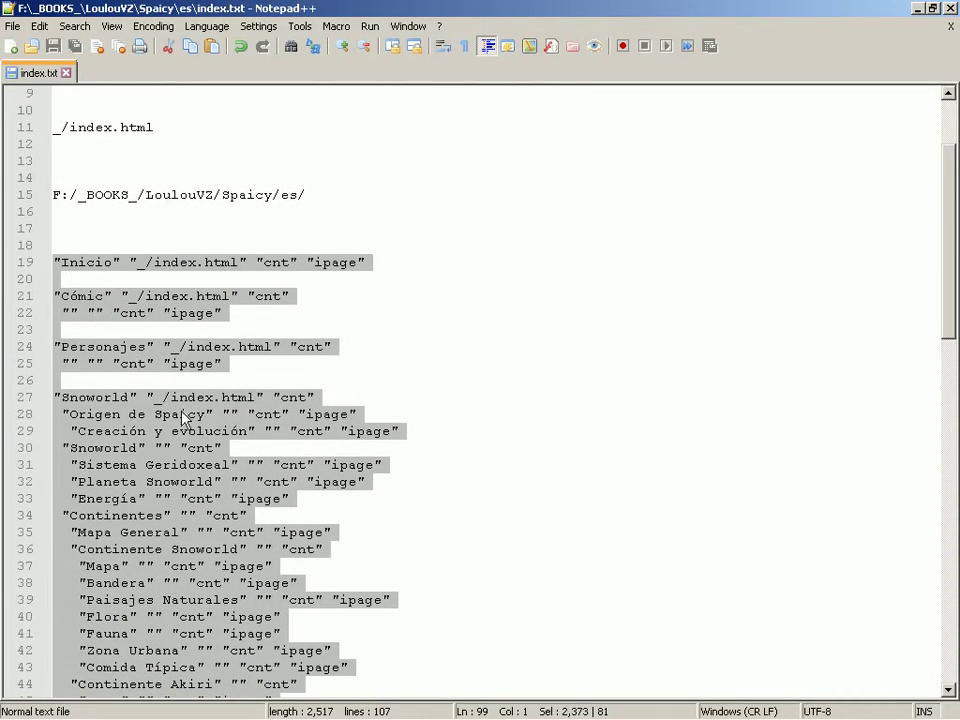
{"action": "left_click", "coordinate": [183, 414]}
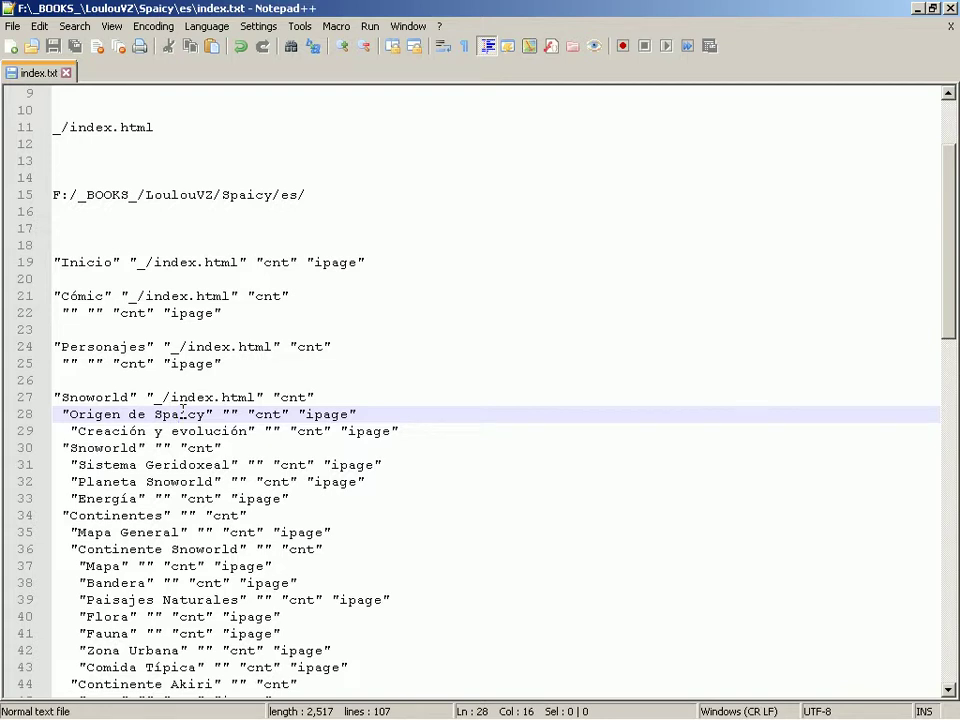
{"action": "key", "text": "Delete"}
{"action": "key", "text": "Delete"}
{"action": "key", "text": "Delete"}
{"action": "key", "text": "Delete"}
{"action": "key", "text": "Delete"}
{"action": "key", "text": "Delete"}
{"action": "key", "text": "Delete"}
{"action": "key", "text": "Delete"}
{"action": "key", "text": "ctrl+s"}
Switch to the Nightly browser and close the two older Spaicy tabs
{"action": "key", "text": "alt+Tab"}
{"action": "key", "text": "alt+Tab"}
{"action": "key", "text": "alt+Tab"}
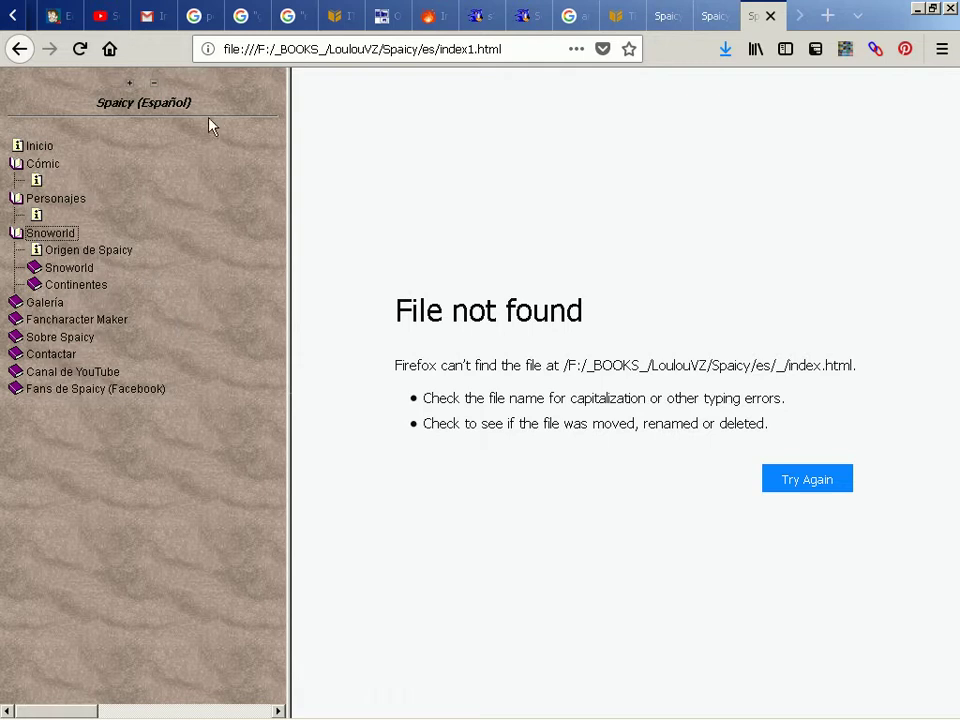
{"action": "middle_click", "coordinate": [662, 18]}
{"action": "middle_click", "coordinate": [662, 18]}
Examine the section list on the Wix site's Snoworld page for comparison, then return to index.txt
{"action": "scroll", "coordinate": [662, 18], "scroll_direction": "up", "scroll_amount": 10}
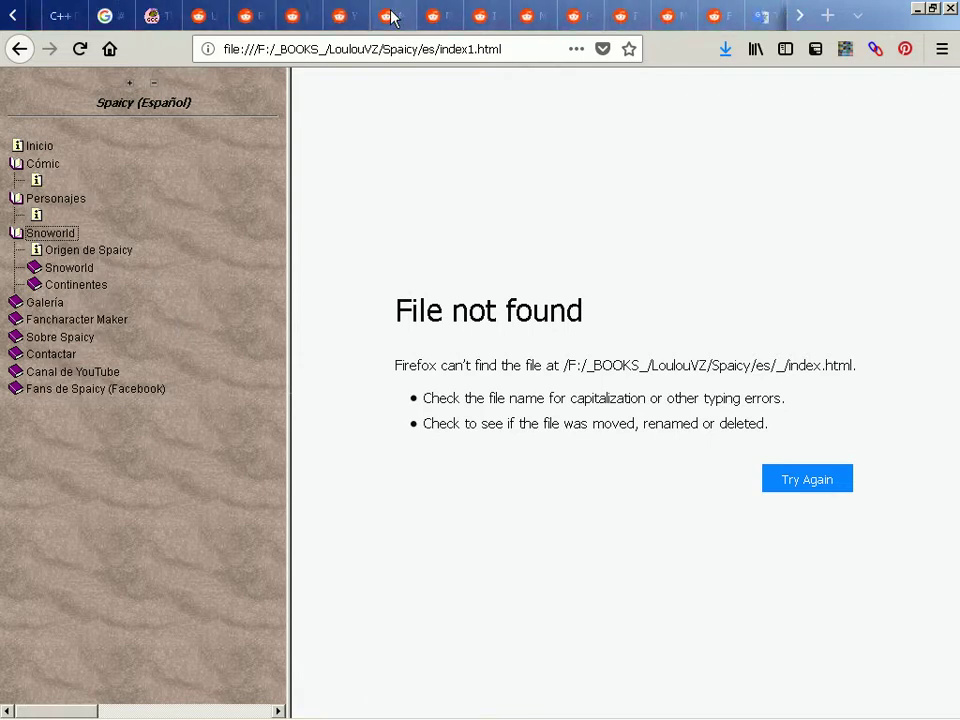
{"action": "left_click", "coordinate": [128, 16]}
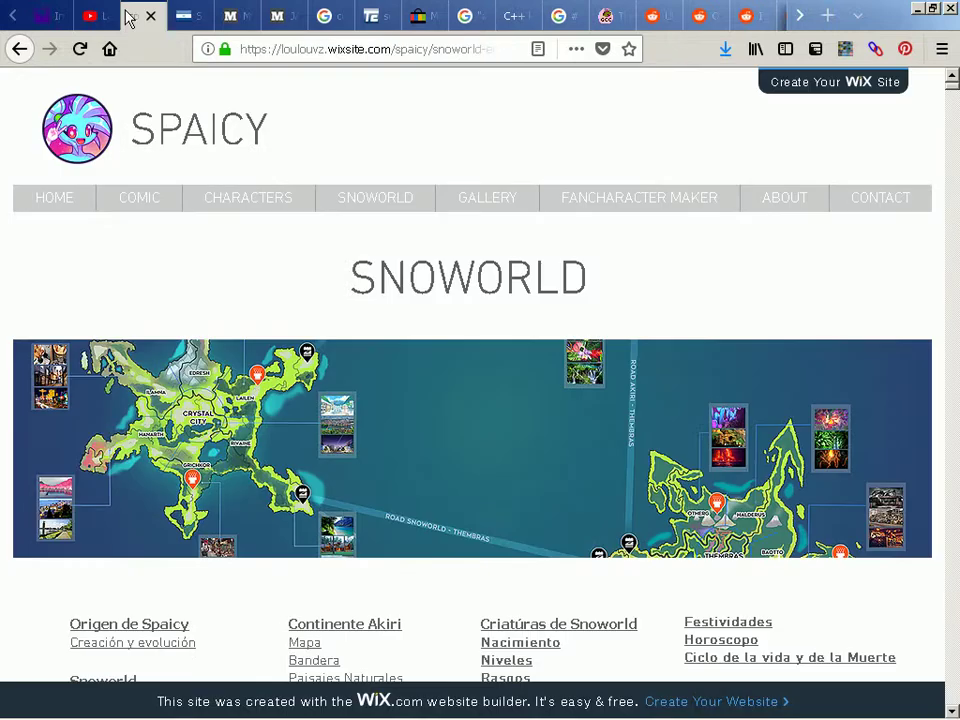
{"action": "scroll", "coordinate": [190, 162], "scroll_direction": "down", "scroll_amount": 5}
{"action": "scroll", "coordinate": [189, 270], "scroll_direction": "up", "scroll_amount": 6}
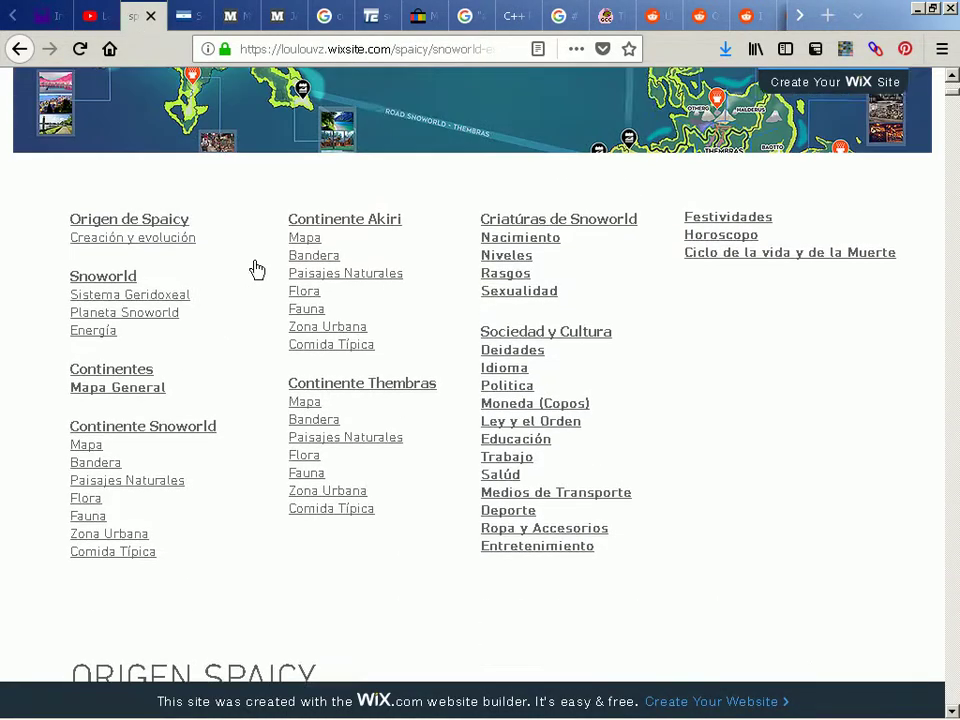
{"action": "key", "text": "alt+Tab"}
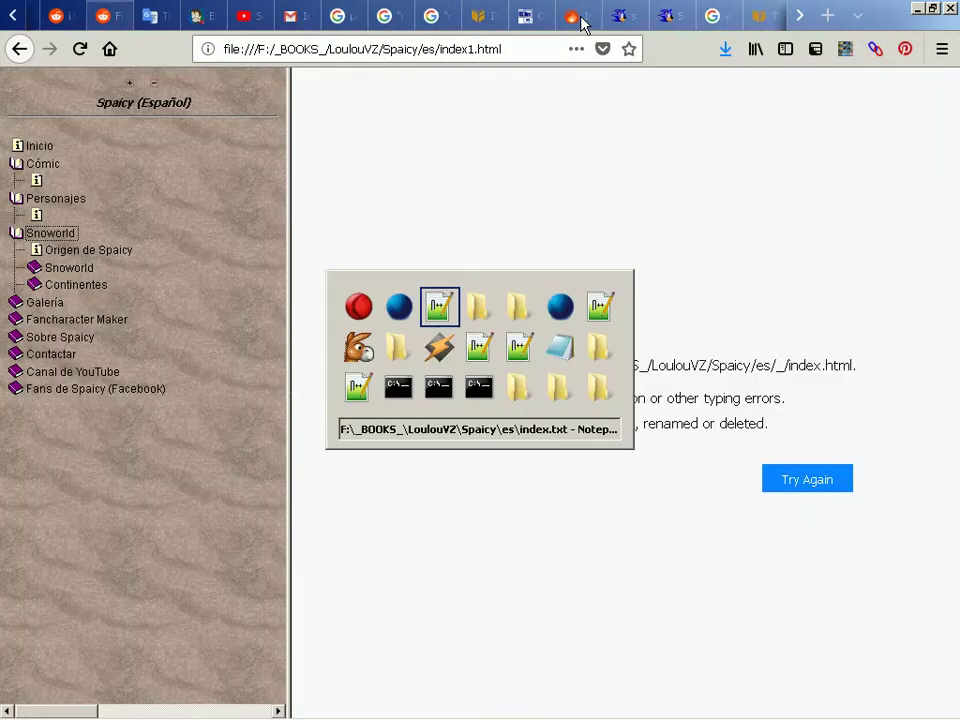
Select and copy the contents entries from "Inicio" on line 19 through line 98 of index.txt
{"action": "key", "text": "ctrl+Home"}
{"action": "key", "text": "Down"}
{"action": "key", "text": "Down"}
{"action": "key", "text": "Down"}
{"action": "key", "text": "Down"}
{"action": "key", "text": "Down"}
{"action": "key", "text": "Down"}
{"action": "key", "text": "Down"}
{"action": "key", "text": "Down"}
{"action": "key", "text": "Down"}
{"action": "key", "text": "Down"}
{"action": "key", "text": "Down"}
{"action": "key", "text": "Down"}
{"action": "key", "text": "Down"}
{"action": "key", "text": "Down"}
{"action": "key", "text": "Down"}
{"action": "key", "text": "Down"}
{"action": "key", "text": "Down"}
{"action": "key", "text": "Down"}
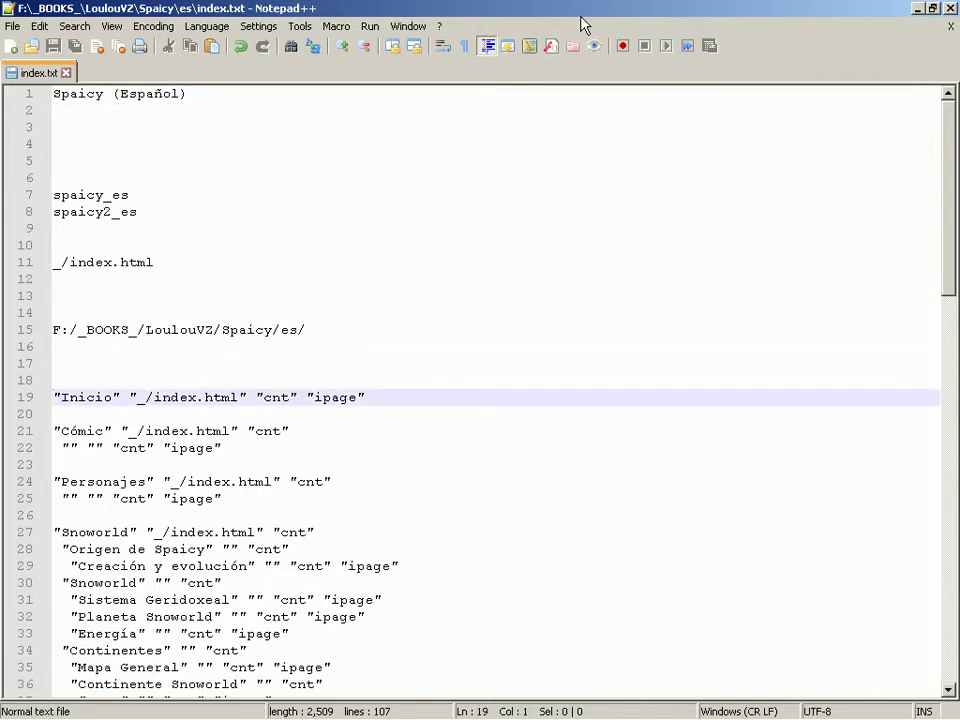
{"action": "key", "text": "ctrl+shift+End"}
{"action": "key", "text": "shift+Up"}
{"action": "key", "text": "shift+Up"}
{"action": "key", "text": "shift+Up"}
{"action": "key", "text": "shift+Up"}
{"action": "key", "text": "shift+Up"}
{"action": "key", "text": "shift+Up"}
{"action": "key", "text": "shift+Up"}
{"action": "key", "text": "shift+Up"}
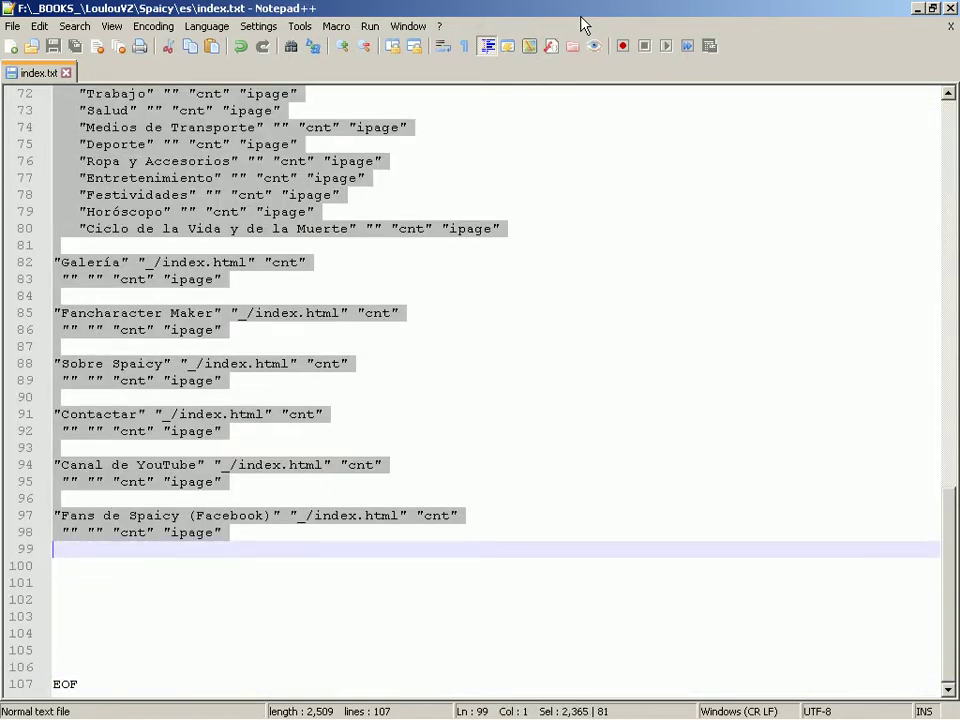
Replace the contents generator's input with the copied entries and regenerate the site files
{"action": "key", "text": "alt+Tab"}
{"action": "key", "text": "alt+Tab"}
{"action": "key", "text": "alt+Tab"}
{"action": "key", "text": "alt+Tab"}
{"action": "key", "text": "alt+Tab"}
{"action": "left_click", "coordinate": [411, 327]}
{"action": "key", "text": "ctrl+a"}
{"action": "key", "text": "ctrl+v"}
{"action": "key", "text": "Tab"}
{"action": "key", "text": "Return"}
{"action": "key", "text": "Return"}
Return to the es folder and delete the old index1.html
{"action": "key", "text": "alt+Tab"}
{"action": "key", "text": "alt+Tab"}
{"action": "key", "text": "alt+Tab"}
{"action": "key", "text": "alt+Tab"}
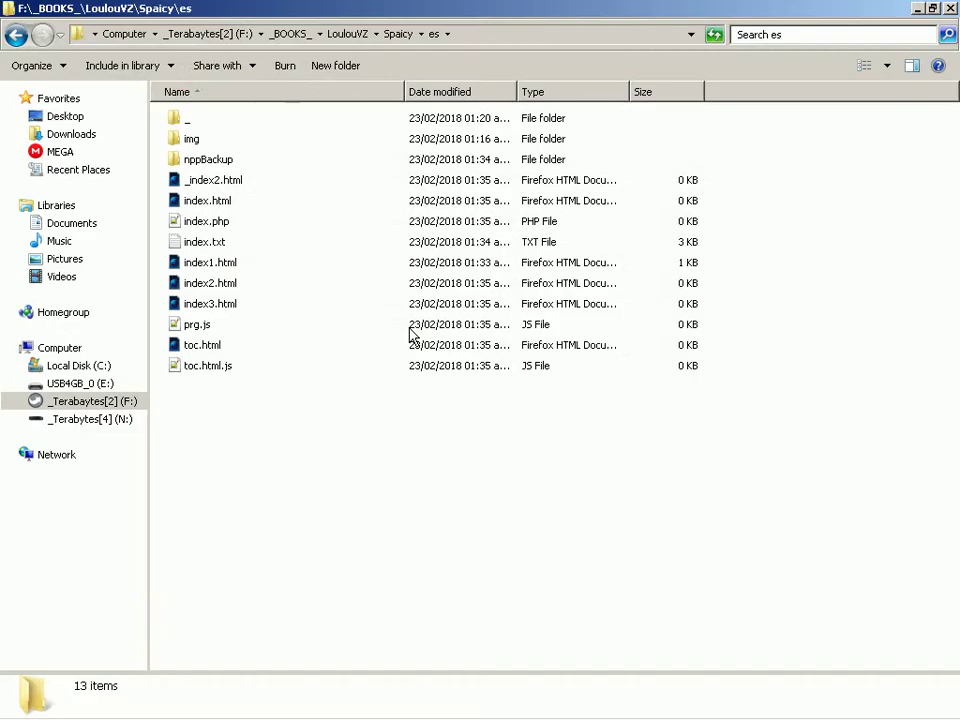
{"action": "key", "text": "Down"}
{"action": "key", "text": "Down"}
{"action": "key", "text": "Down"}
{"action": "key", "text": "Up"}
{"action": "key", "text": "Up"}
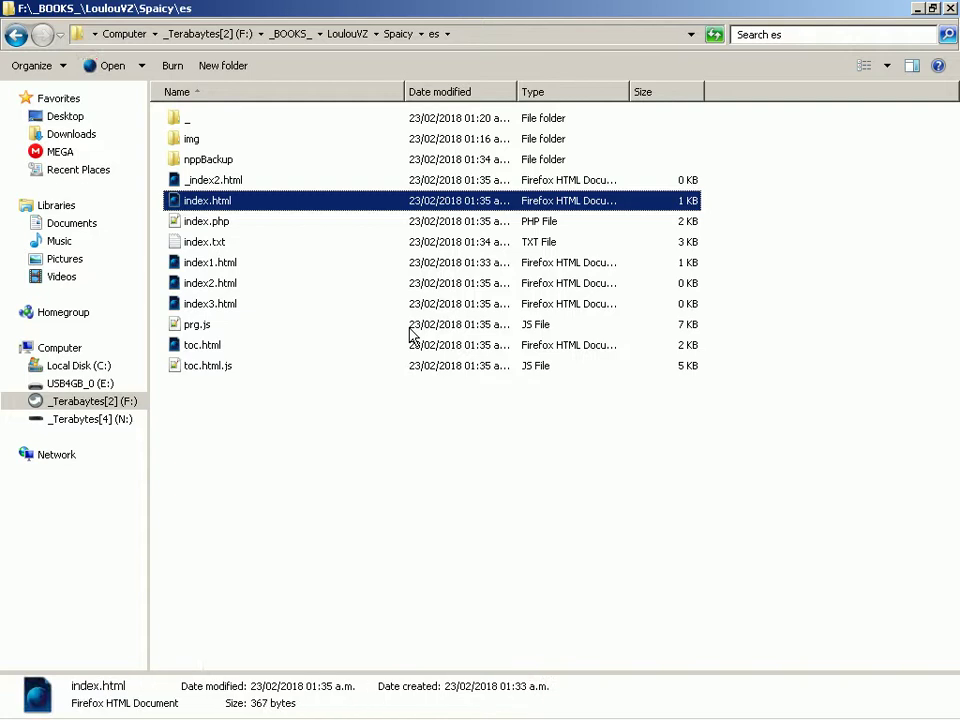
{"action": "key", "text": "Down"}
{"action": "key", "text": "Down"}
{"action": "key", "text": "Down"}
{"action": "key", "text": "Delete"}
{"action": "key", "text": "Return"}
Rename the newly generated index.html as index1.html
{"action": "key", "text": "Up"}
{"action": "key", "text": "Up"}
{"action": "key", "text": "Up"}
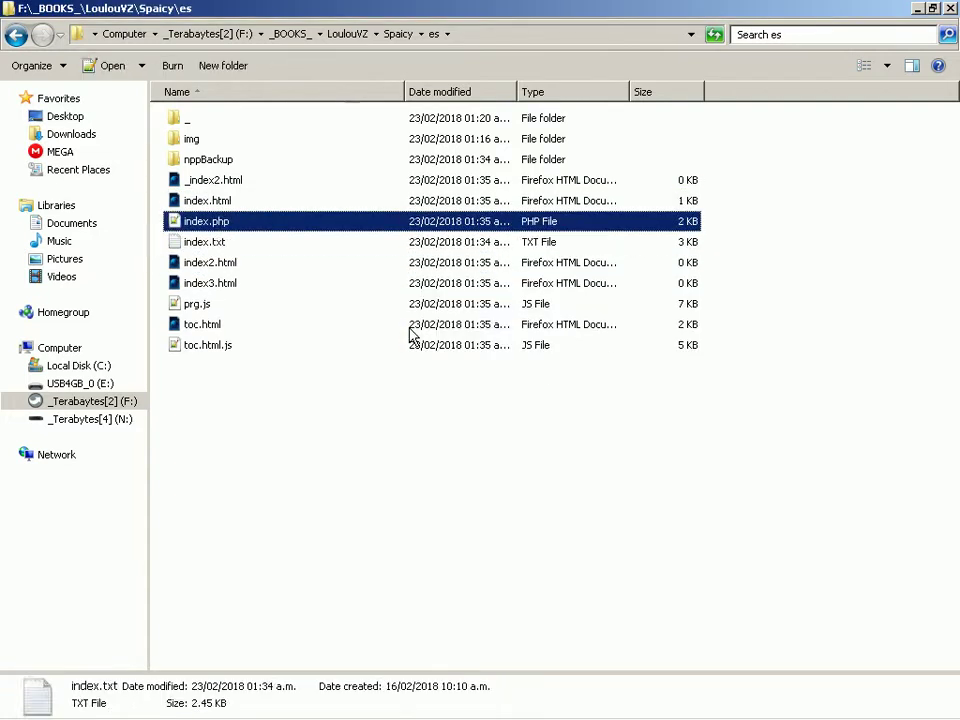
{"action": "key", "text": "F2"}
{"action": "key", "text": "Home"}
{"action": "key", "text": "Right"}
{"action": "key", "text": "Right"}
{"action": "key", "text": "Right"}
{"action": "key", "text": "Right"}
{"action": "key", "text": "Right"}
{"action": "type", "text": "1"}
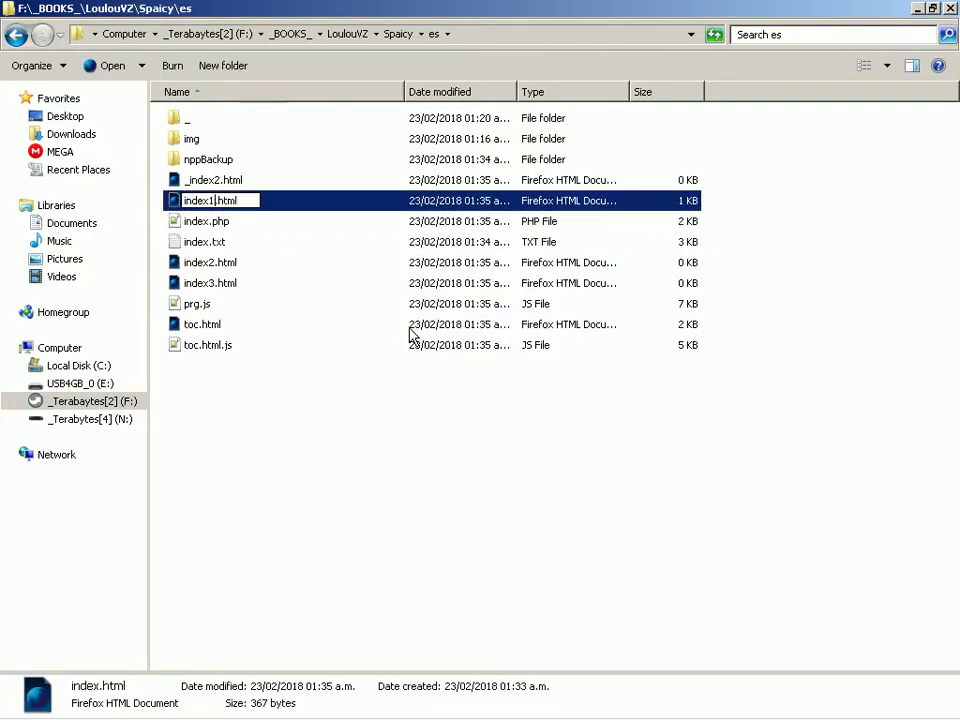
{"action": "key", "text": "Return"}
Open index.php, point the "Mejor Calidad" link to index1.html, then save and close the file
{"action": "key", "text": "Up"}
{"action": "key", "text": "Up"}
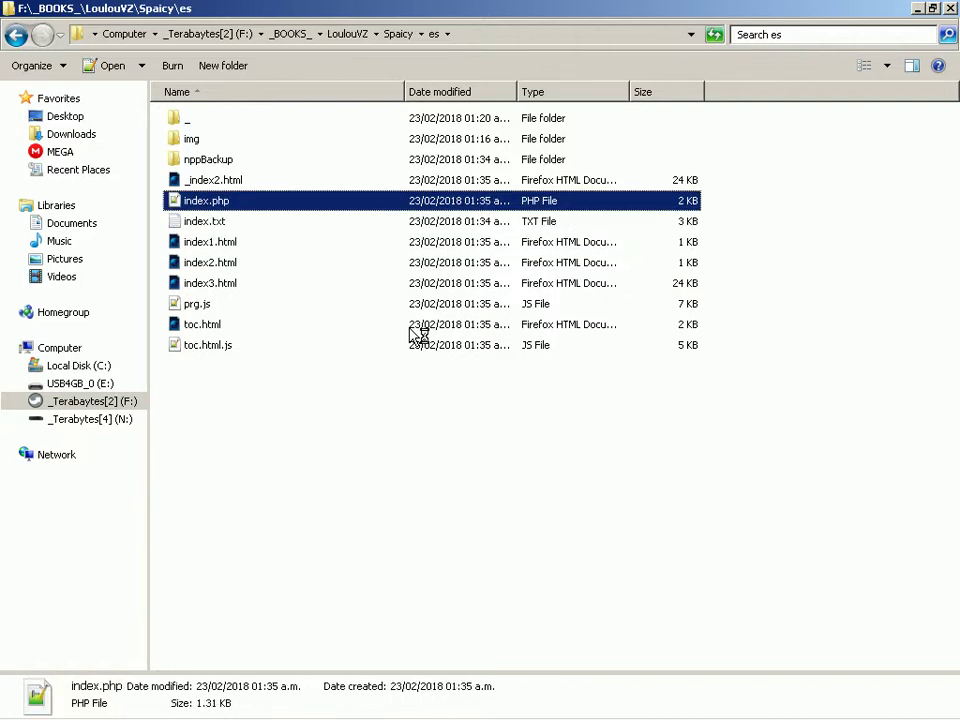
{"action": "scroll", "coordinate": [520, 441], "scroll_direction": "down", "scroll_amount": 5}
{"action": "left_click", "coordinate": [520, 436]}
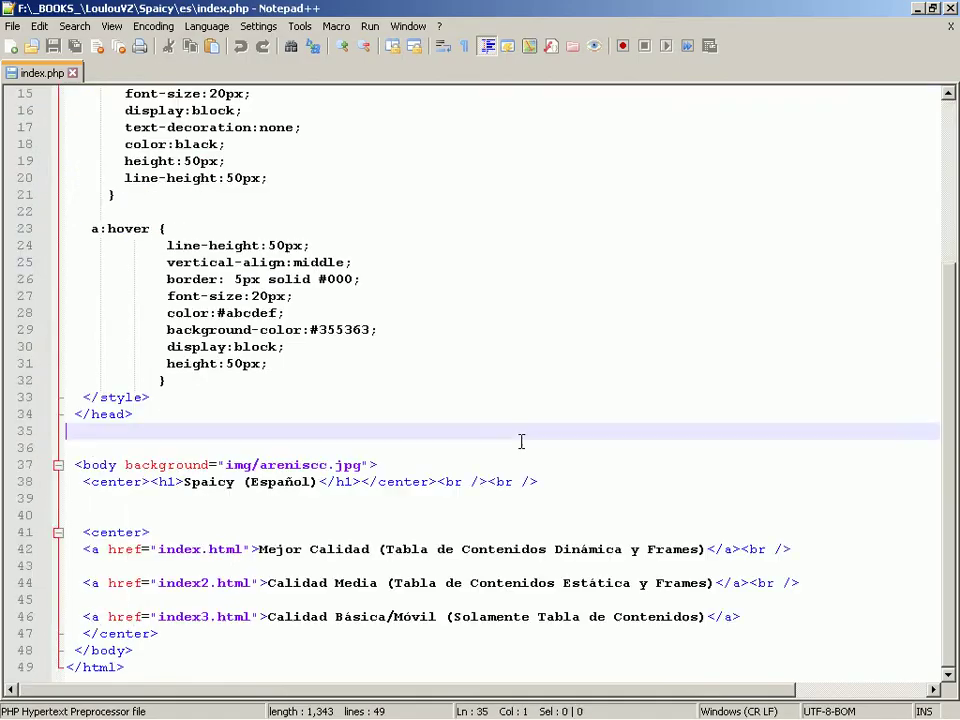
{"action": "key", "text": "Down"}
{"action": "key", "text": "Down"}
{"action": "key", "text": "Down"}
{"action": "key", "text": "Down"}
{"action": "key", "text": "Down"}
{"action": "key", "text": "Down"}
{"action": "key", "text": "Down"}
{"action": "key", "text": "Right"}
{"action": "key", "text": "Right"}
{"action": "key", "text": "Right"}
{"action": "key", "text": "Right"}
{"action": "key", "text": "Right"}
{"action": "key", "text": "Right"}
{"action": "key", "text": "Right"}
{"action": "key", "text": "Right"}
{"action": "key", "text": "Right"}
{"action": "key", "text": "Right"}
{"action": "key", "text": "Right"}
{"action": "key", "text": "Right"}
{"action": "key", "text": "Right"}
{"action": "key", "text": "Right"}
{"action": "key", "text": "Right"}
{"action": "key", "text": "Right"}
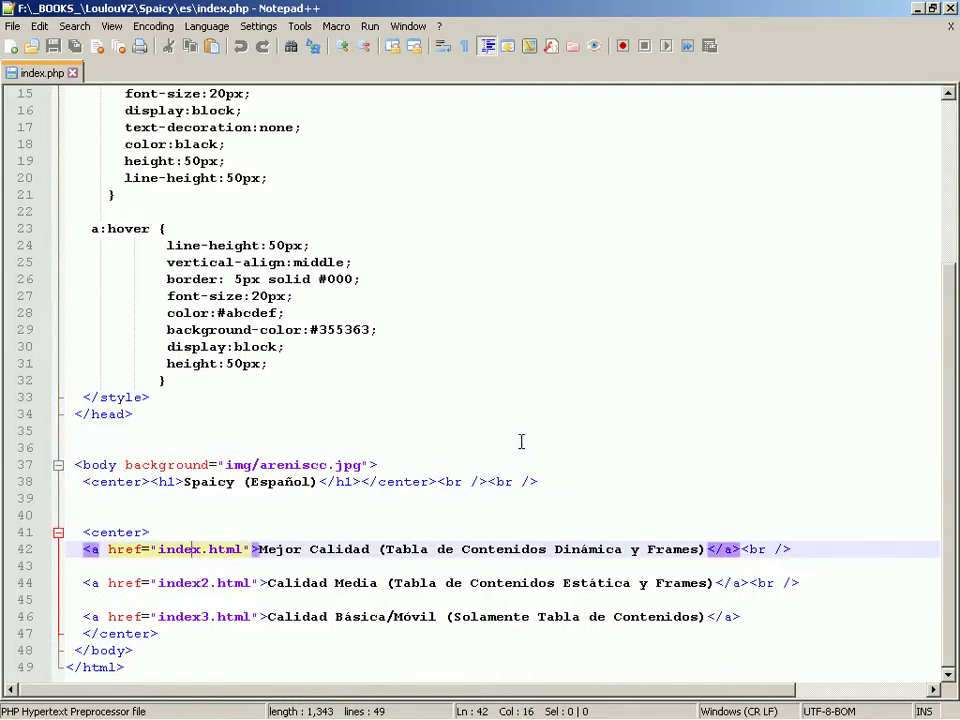
{"action": "type", "text": "1"}
{"action": "key", "text": "ctrl+s"}
{"action": "key", "text": "alt+F4"}
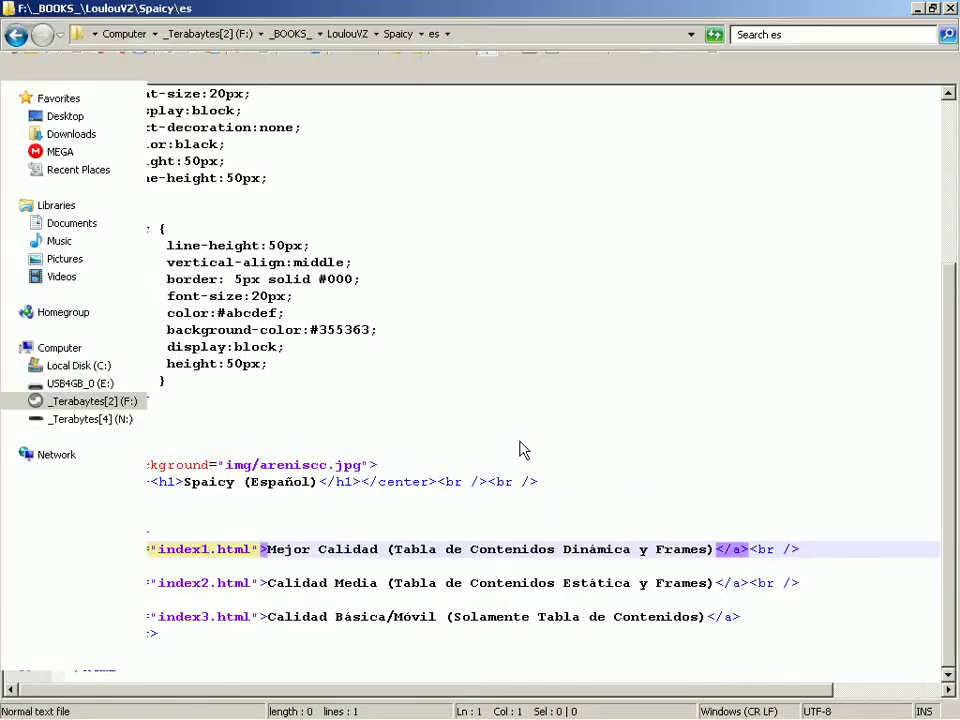
Reload the Spaicy index1.html page in the browser and expand Snoworld, Origen de Spaicy and Continentes in the contents tree
{"action": "middle_click", "coordinate": [521, 445]}
{"action": "left_click", "coordinate": [521, 449]}
{"action": "middle_click", "coordinate": [519, 448]}
{"action": "key", "text": "F5"}
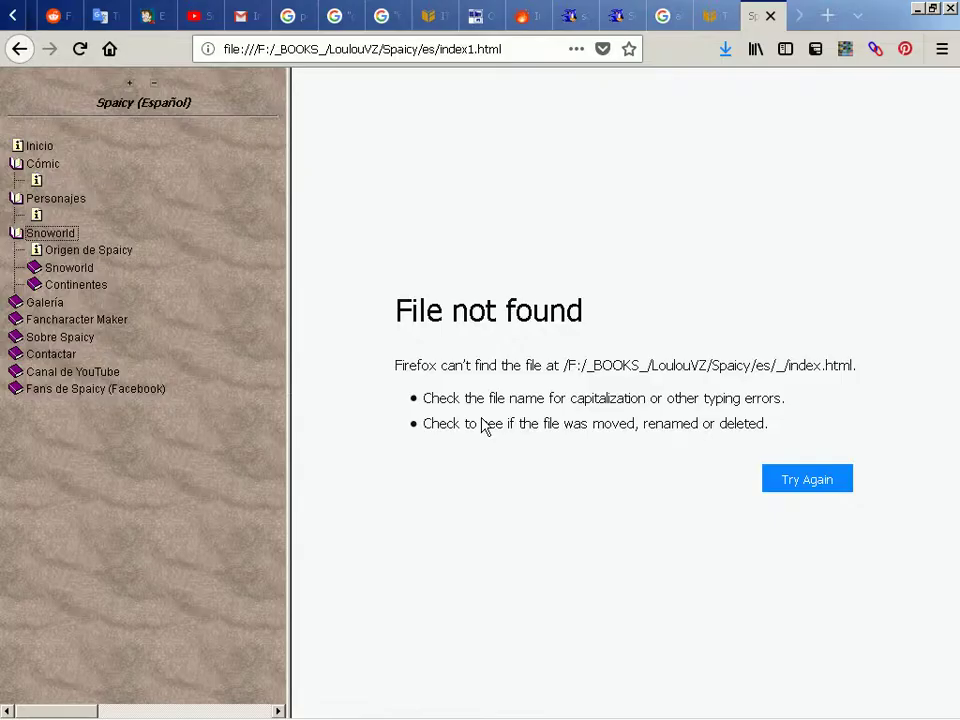
{"action": "left_click", "coordinate": [40, 198]}
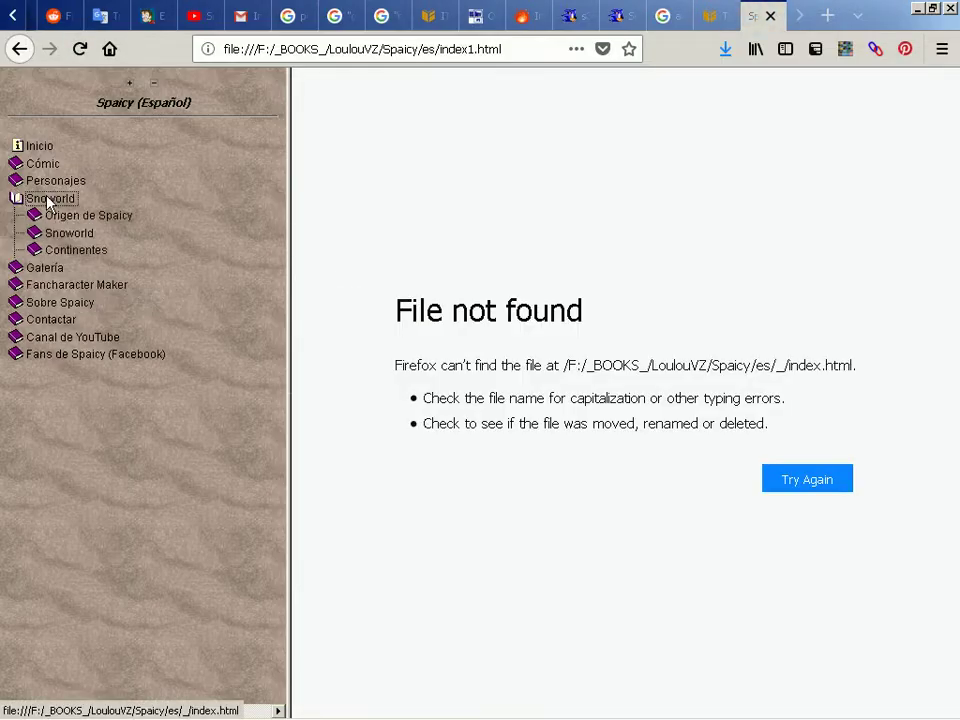
{"action": "left_click", "coordinate": [86, 214]}
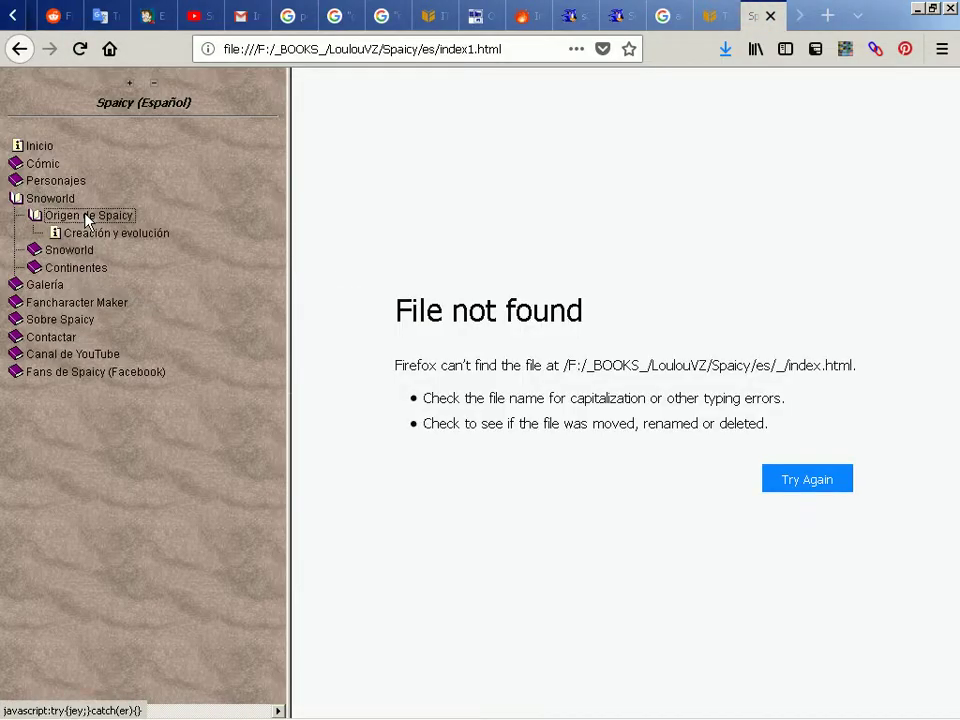
{"action": "left_click", "coordinate": [82, 269]}
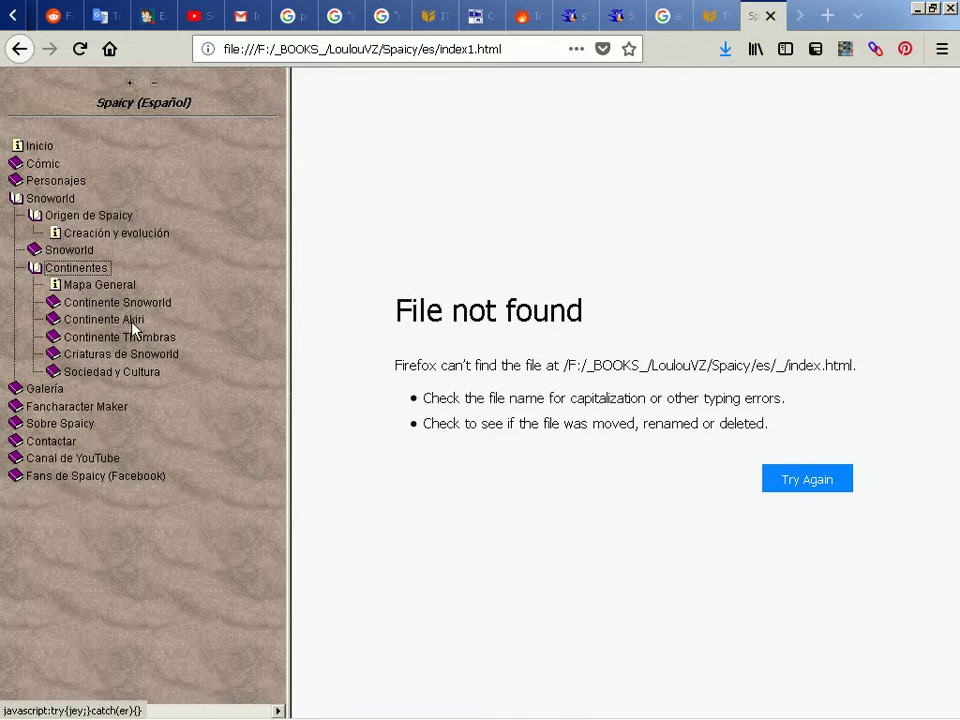
Expand Sociedad y Cultura, Criaturas de Snoworld and the Thembras, Akiri and Snoworld continents, and review their entries
{"action": "left_click", "coordinate": [114, 373]}
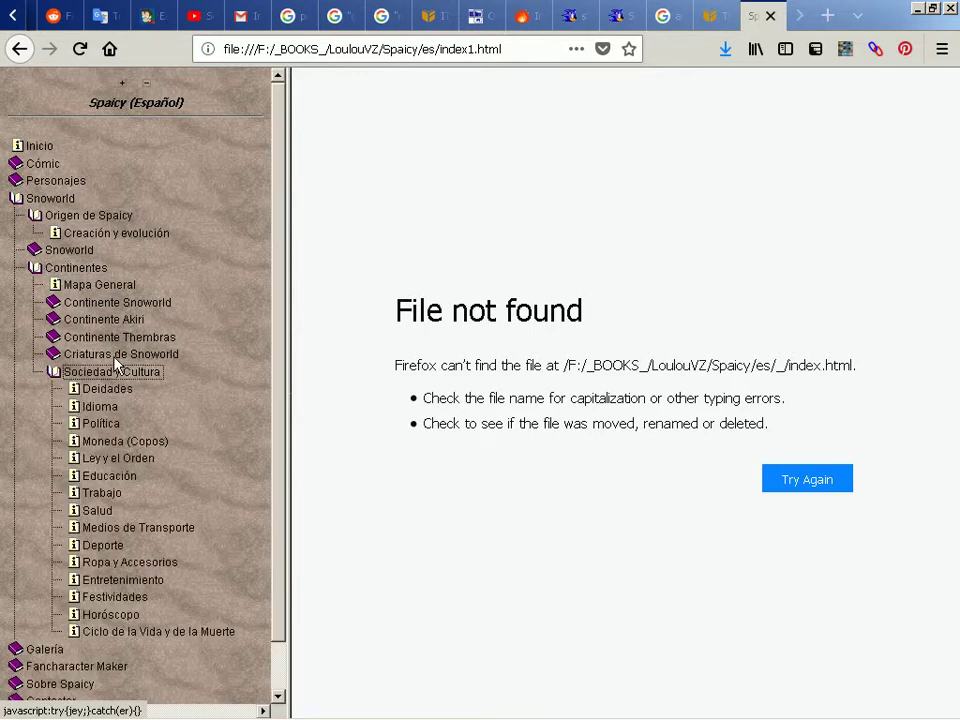
{"action": "left_click", "coordinate": [115, 357]}
{"action": "left_click", "coordinate": [117, 337]}
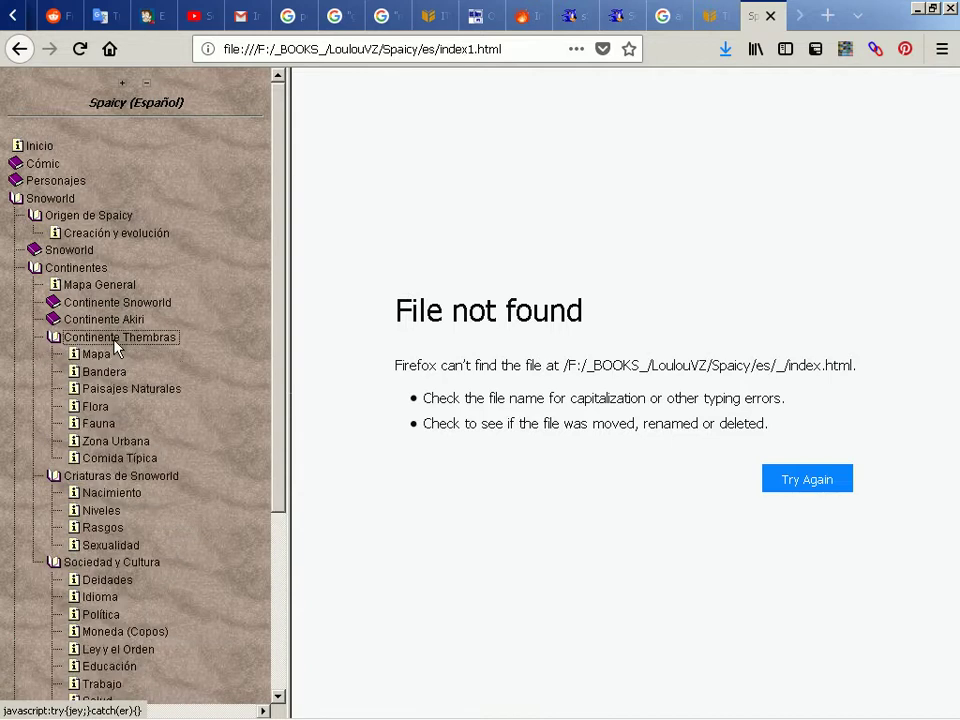
{"action": "left_click", "coordinate": [115, 320]}
{"action": "left_click", "coordinate": [118, 302]}
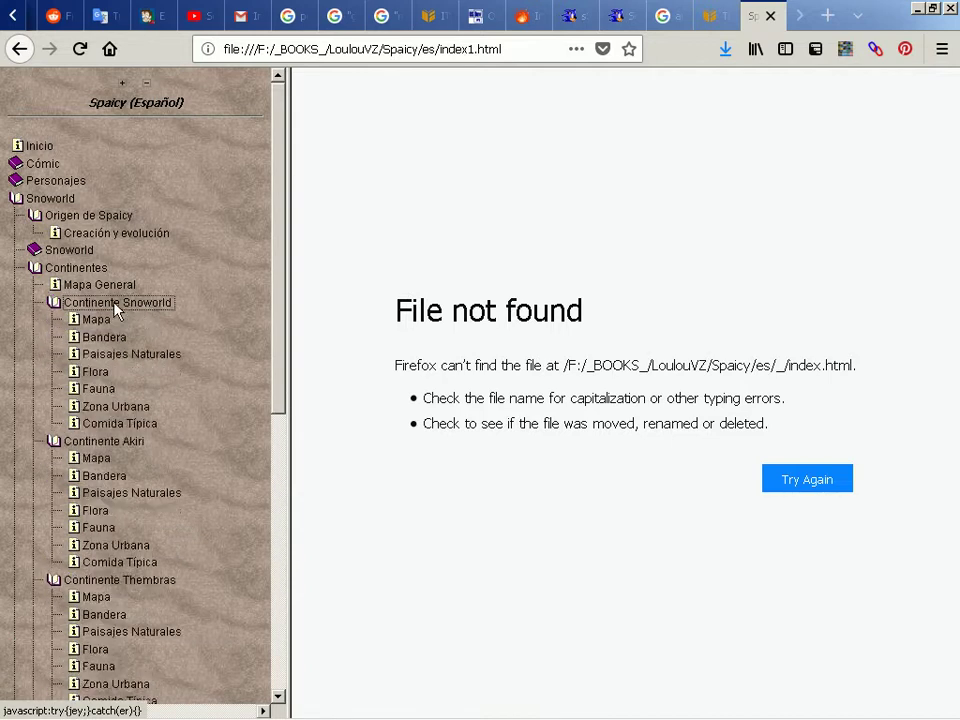
{"action": "scroll", "coordinate": [172, 265], "scroll_direction": "down", "scroll_amount": 5}
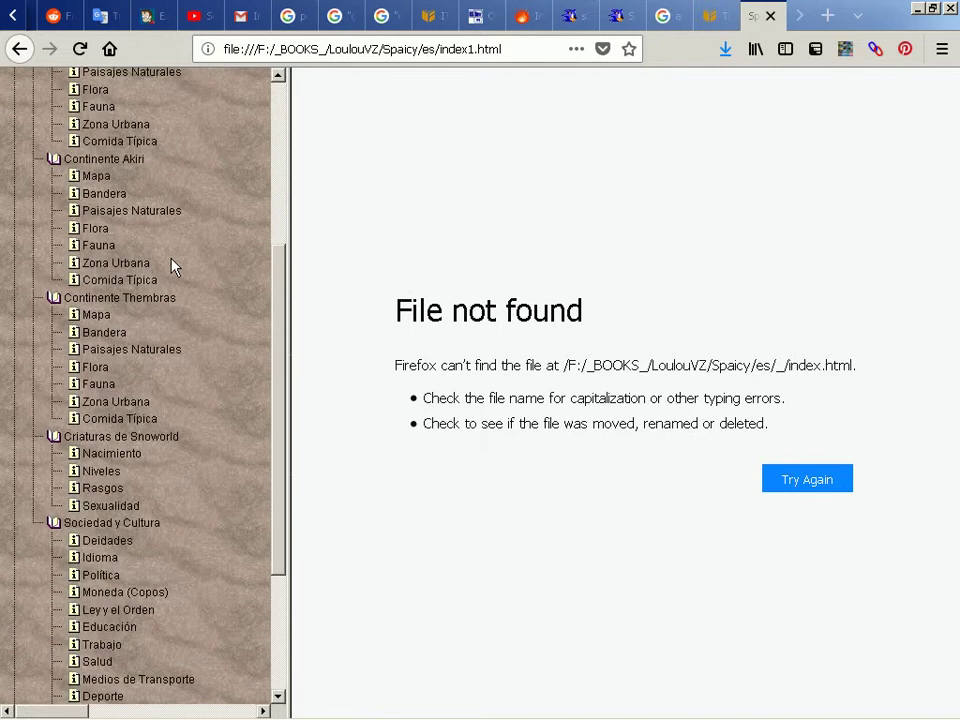
{"action": "scroll", "coordinate": [150, 270], "scroll_direction": "up", "scroll_amount": 5}
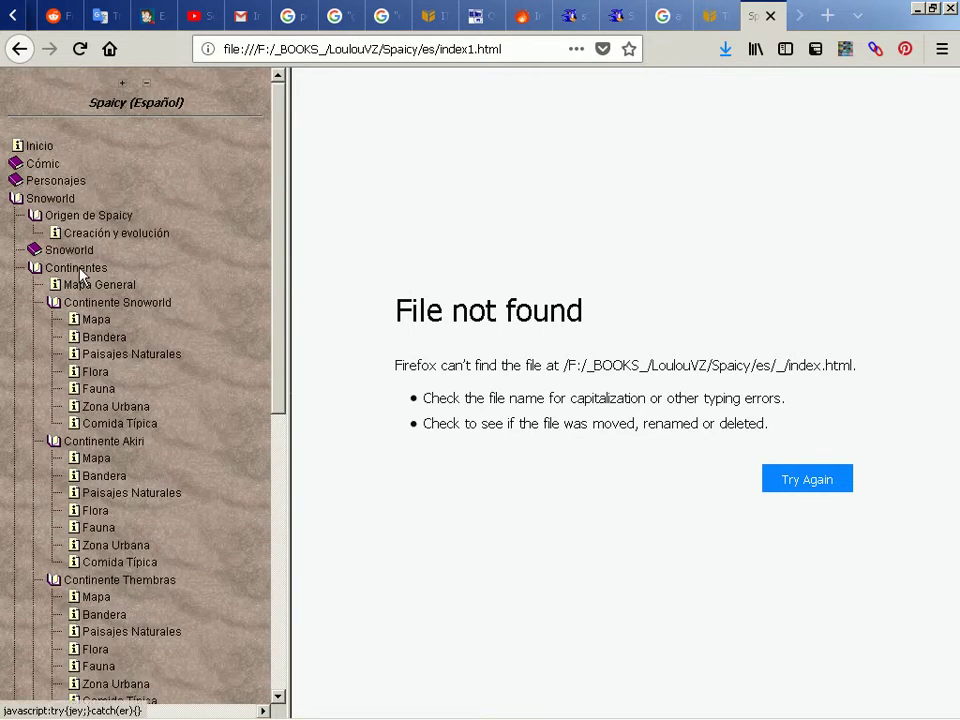
Collapse and re-expand Continentes and Snoworld, expand the nested Snoworld entry, review the whole tree and collapse the top-level Snoworld
{"action": "left_click", "coordinate": [78, 270]}
{"action": "left_click", "coordinate": [78, 269]}
{"action": "left_click", "coordinate": [78, 270]}
{"action": "left_click", "coordinate": [79, 254]}
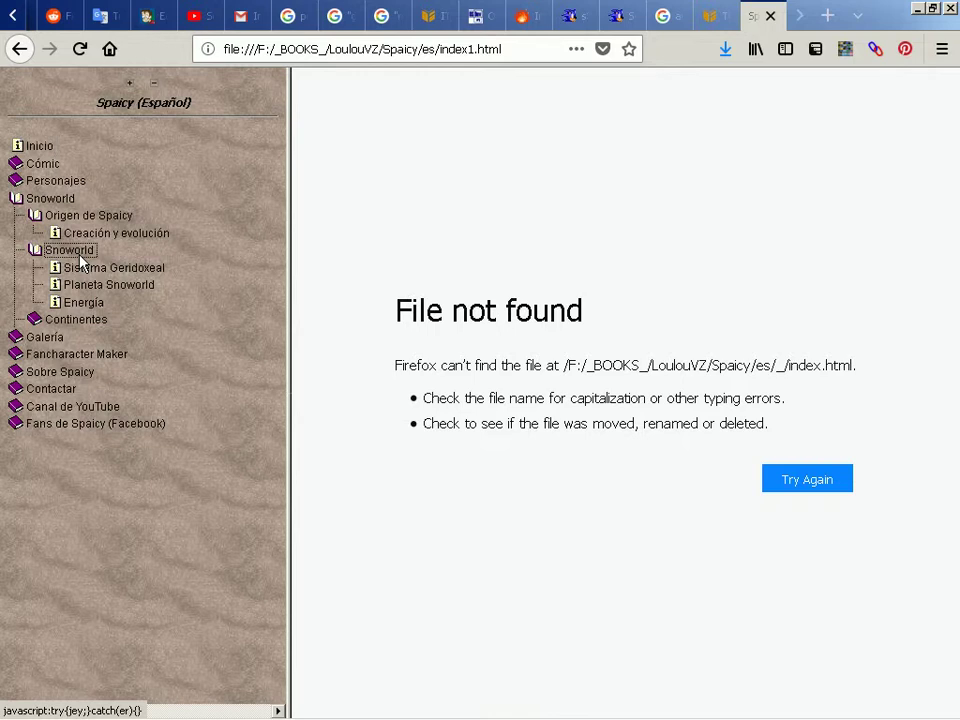
{"action": "left_click", "coordinate": [58, 199]}
{"action": "left_click", "coordinate": [58, 199]}
{"action": "left_click", "coordinate": [66, 321]}
{"action": "scroll", "coordinate": [65, 300], "scroll_direction": "down", "scroll_amount": 1}
{"action": "scroll", "coordinate": [64, 298], "scroll_direction": "down", "scroll_amount": 10}
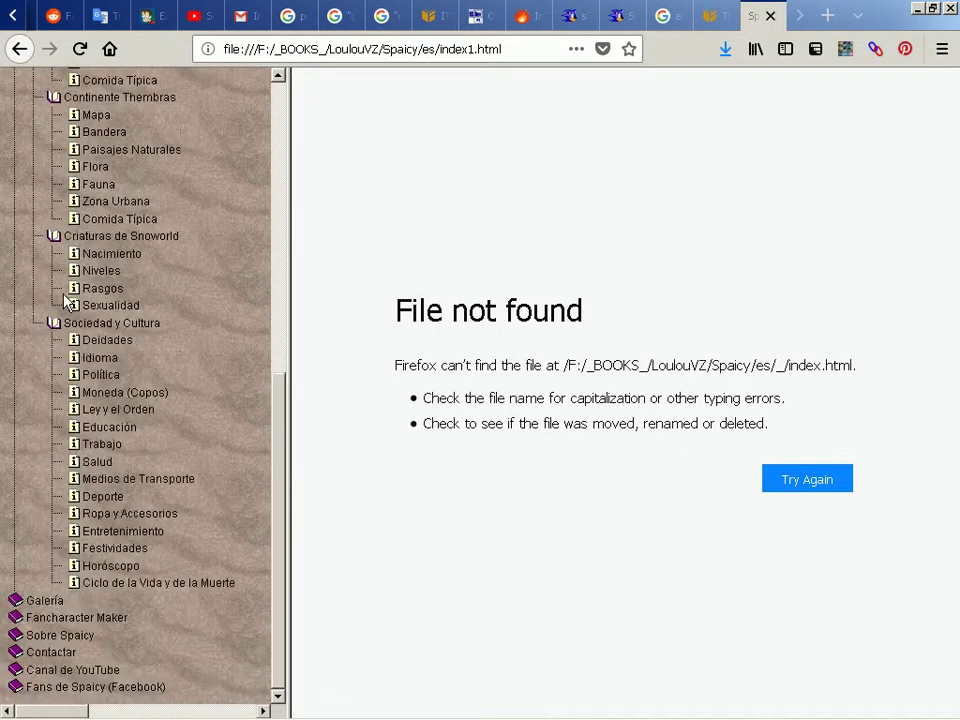
{"action": "scroll", "coordinate": [64, 290], "scroll_direction": "up", "scroll_amount": 10}
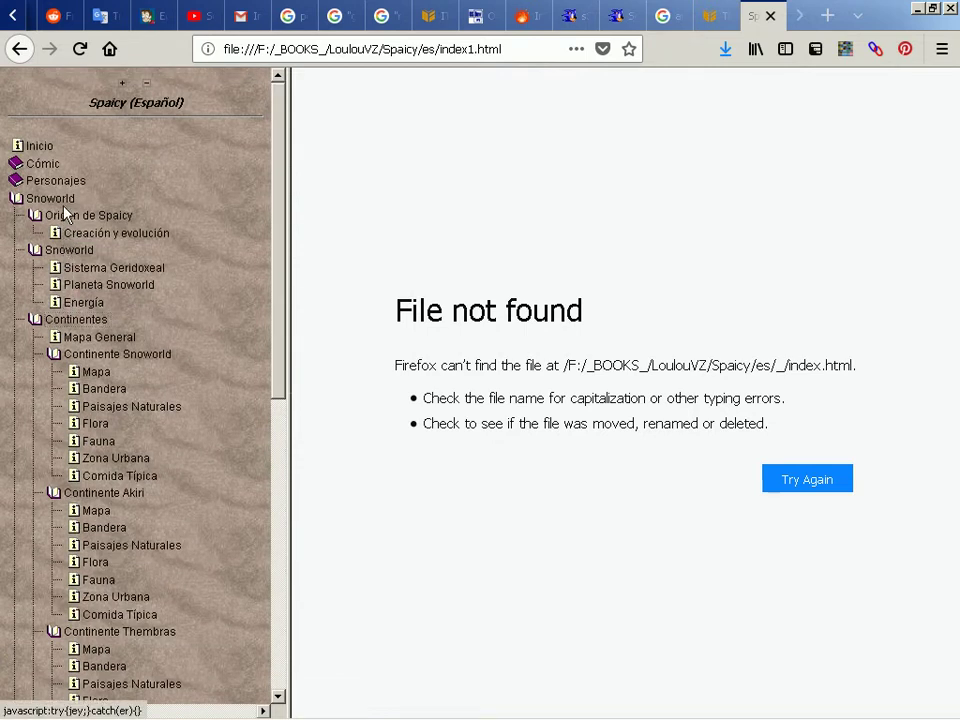
{"action": "left_click", "coordinate": [50, 198]}
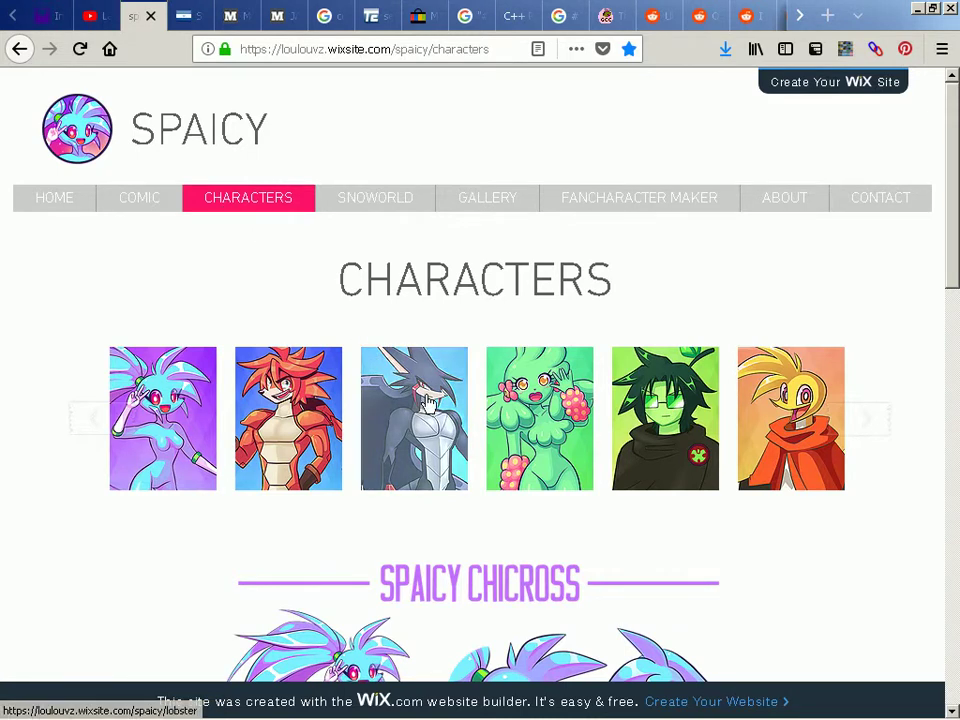
Switch to the downloaded site's loulouvz.wixsite.com\spaicy folder and select manual_characters_files
{"action": "mouse_move", "coordinate": [838, 420]}
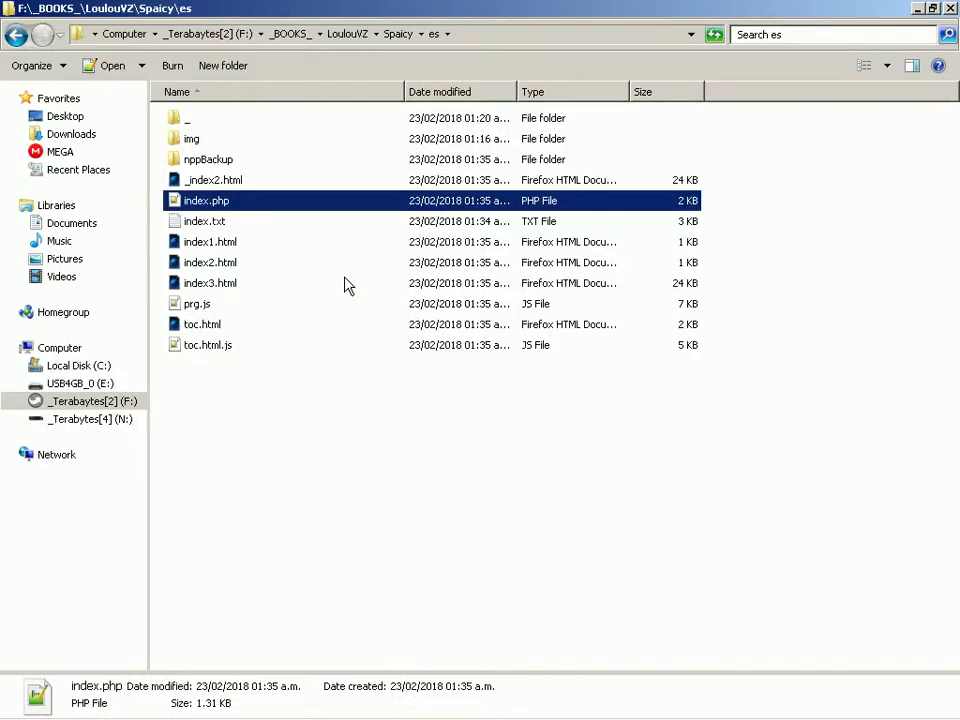
{"action": "key", "text": "alt+Tab"}
{"action": "key", "text": "alt+Tab"}
{"action": "key", "text": "alt+Tab"}
{"action": "key", "text": "alt+Tab"}
{"action": "key", "text": "alt+Tab"}
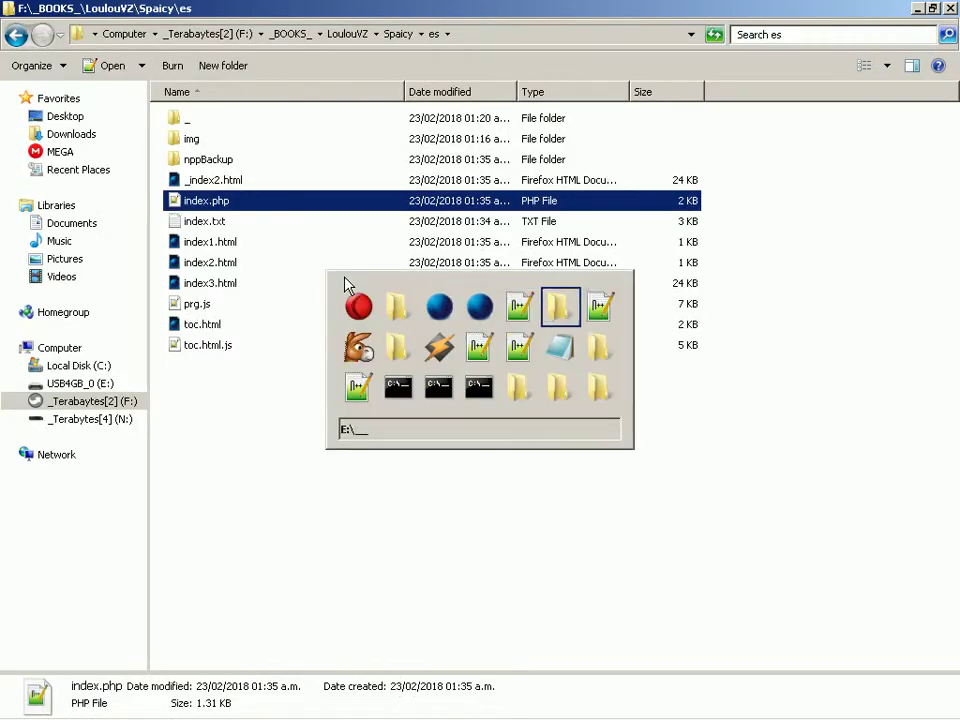
{"action": "key", "text": "alt+Tab"}
{"action": "key", "text": "alt+Tab"}
{"action": "key", "text": "alt+Tab"}
{"action": "key", "text": "alt+shift+Tab"}
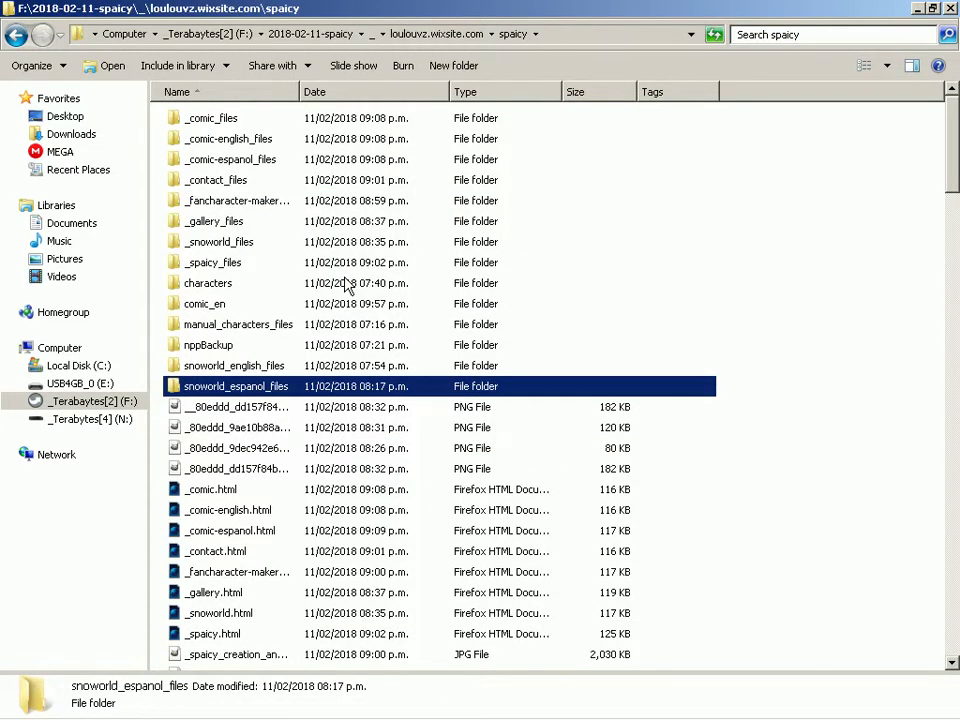
{"action": "key", "text": "Up"}
{"action": "key", "text": "Up"}
{"action": "key", "text": "Up"}
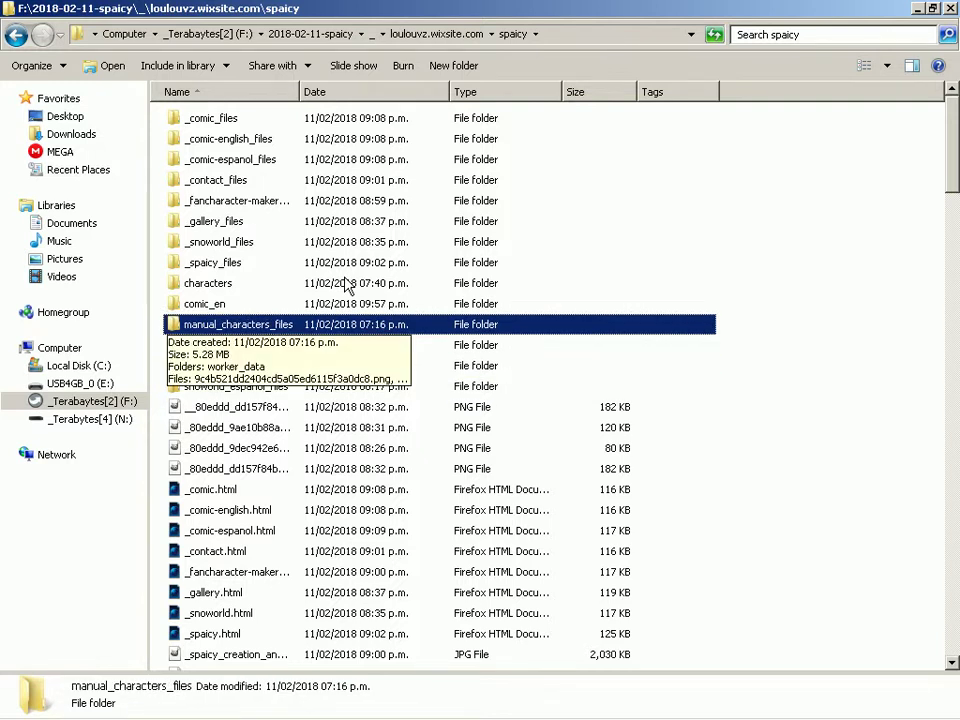
{"action": "key", "text": "Up"}
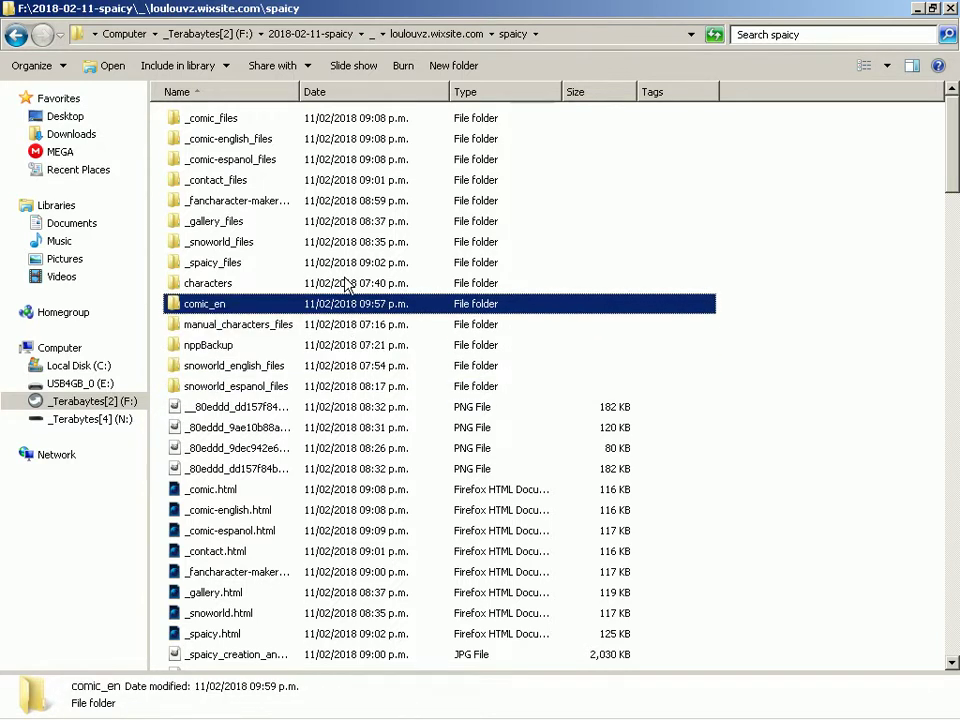
{"action": "key", "text": "Down"}
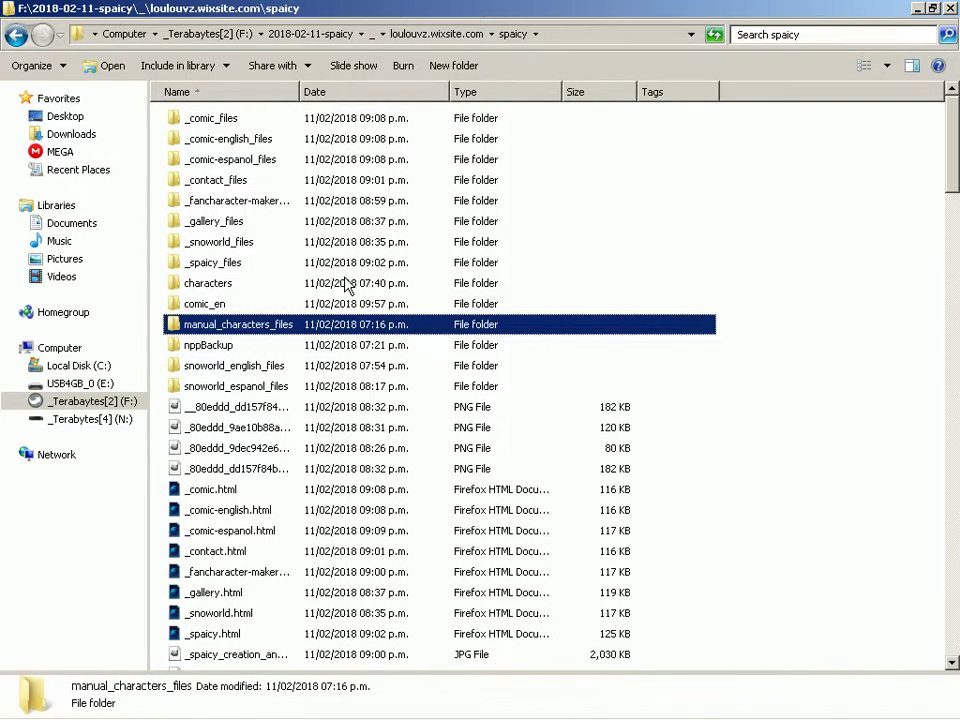
Look through the files in manual_characters_files, then return to the spaicy folder
{"action": "key", "text": "Return"}
{"action": "key", "text": "Down"}
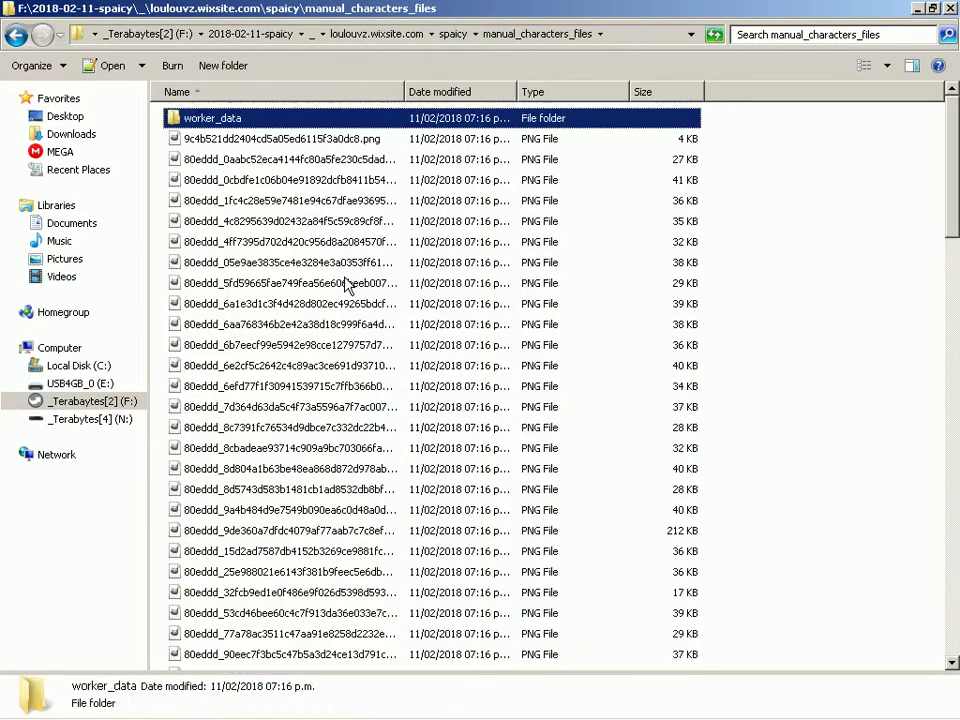
{"action": "key", "text": "Page_Down"}
{"action": "key", "text": "Page_Down"}
{"action": "key", "text": "Page_Down"}
{"action": "key", "text": "Page_Down"}
{"action": "key", "text": "Page_Up"}
{"action": "key", "text": "Home"}
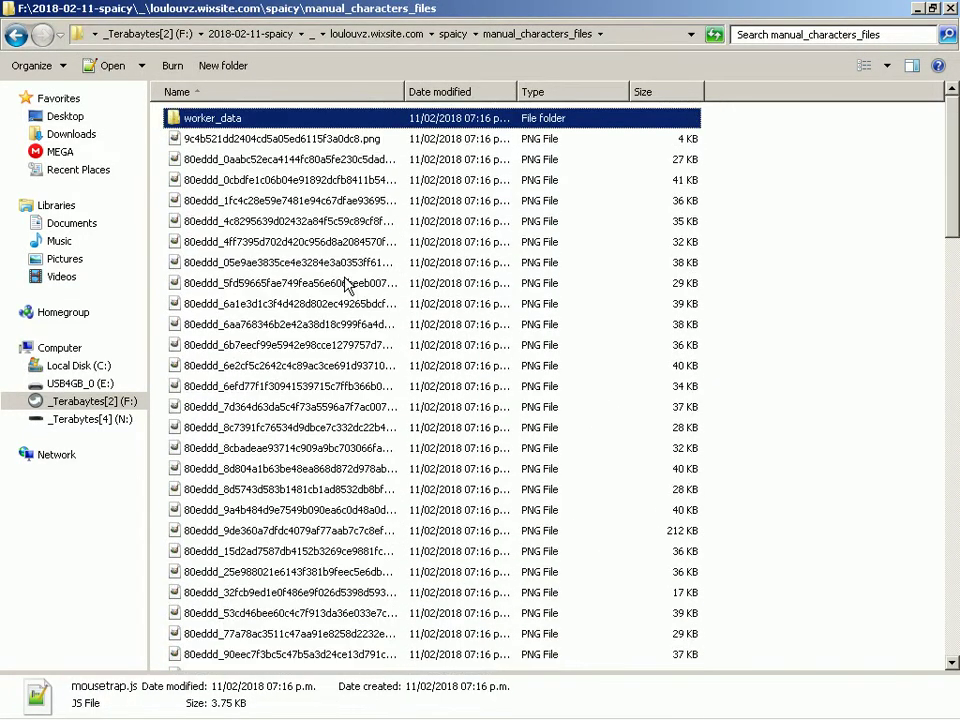
{"action": "key", "text": "BackSpace"}
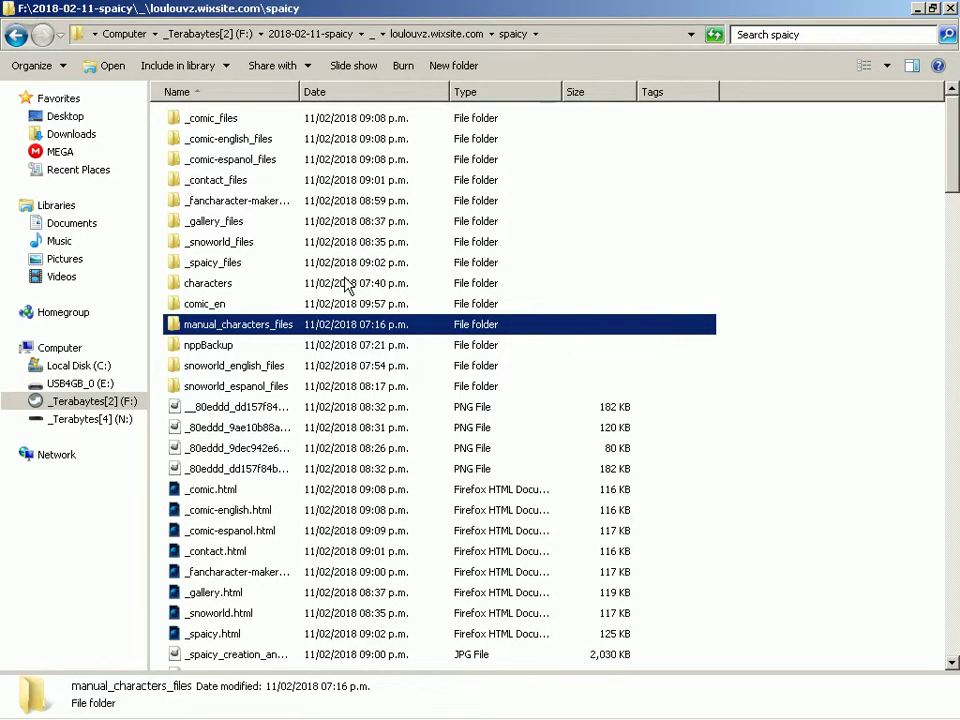
Check the contents of the characters folder, then go back to the spaicy folder's list
{"action": "key", "text": "Up"}
{"action": "key", "text": "Up"}
{"action": "key", "text": "Return"}
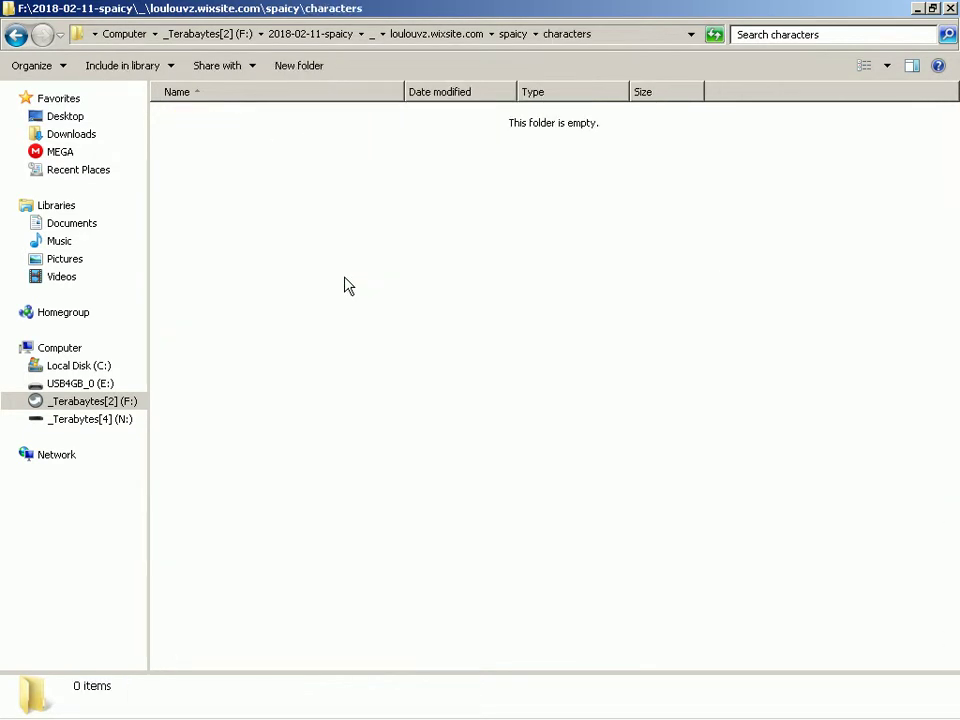
{"action": "key", "text": "BackSpace"}
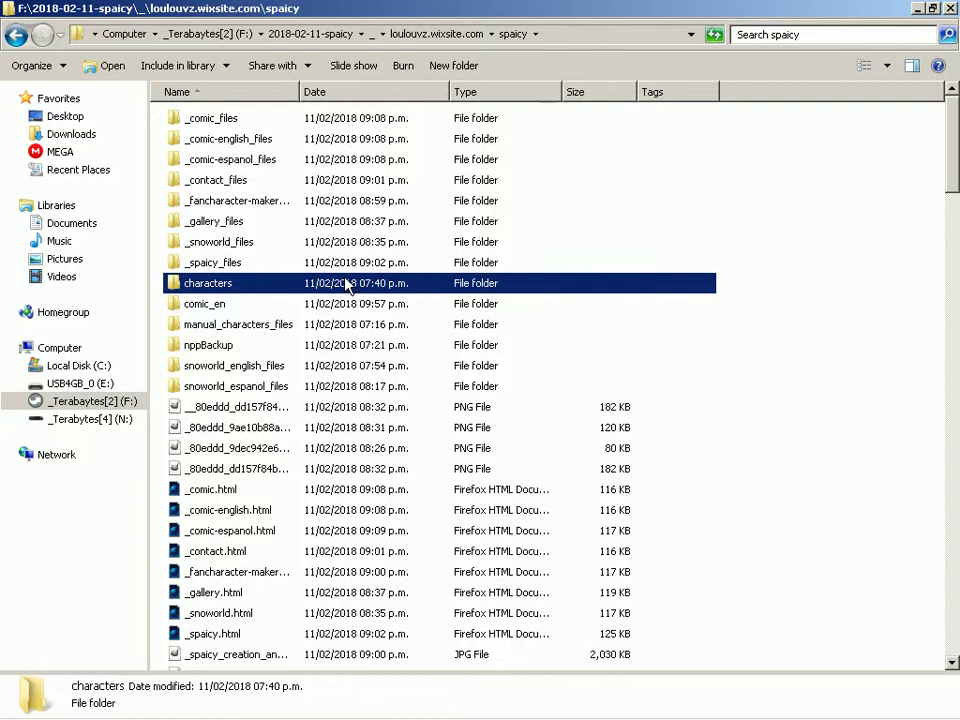
{"action": "key", "text": "Up"}
{"action": "key", "text": "Up"}
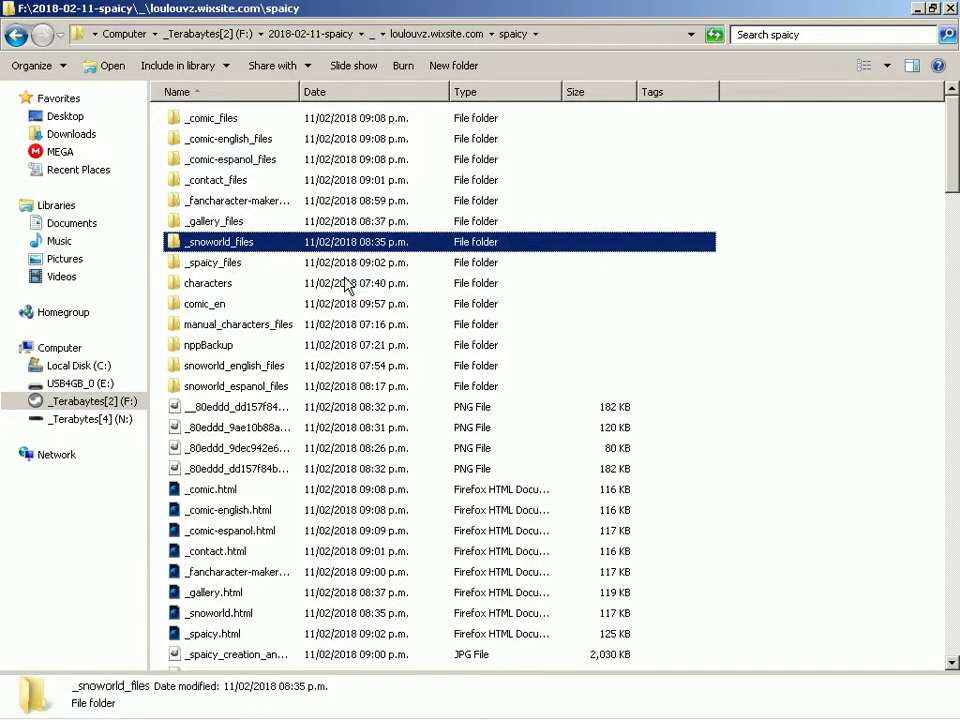
Look through the character HTML pages in the spaicy folder's list, starting from the end of the list
{"action": "key", "text": "End"}
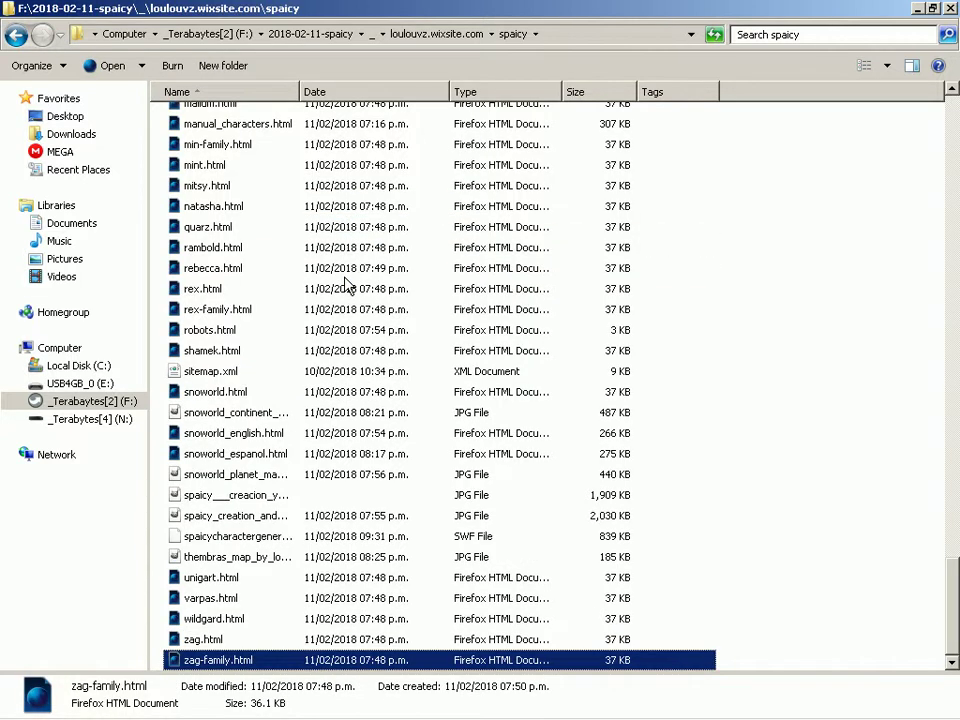
{"action": "key", "text": "Up"}
{"action": "key", "text": "Up"}
{"action": "key", "text": "Up"}
{"action": "key", "text": "Up"}
{"action": "key", "text": "Up"}
{"action": "key", "text": "Up"}
{"action": "key", "text": "Up"}
{"action": "key", "text": "Up"}
{"action": "key", "text": "Up"}
{"action": "key", "text": "Up"}
{"action": "key", "text": "Up"}
{"action": "key", "text": "Up"}
{"action": "key", "text": "Up"}
{"action": "key", "text": "Up"}
{"action": "key", "text": "Up"}
{"action": "key", "text": "Up"}
{"action": "key", "text": "Up"}
{"action": "key", "text": "Up"}
{"action": "key", "text": "Up"}
{"action": "key", "text": "Up"}
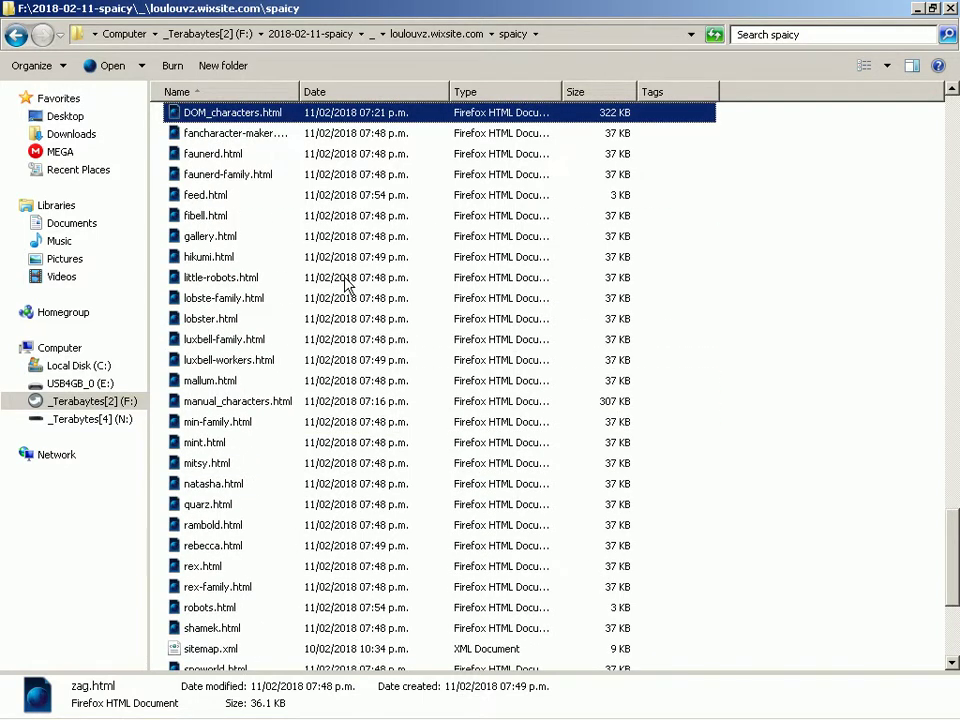
{"action": "key", "text": "Up"}
{"action": "key", "text": "Up"}
{"action": "key", "text": "Down"}
{"action": "key", "text": "Down"}
{"action": "key", "text": "Down"}
{"action": "key", "text": "Down"}
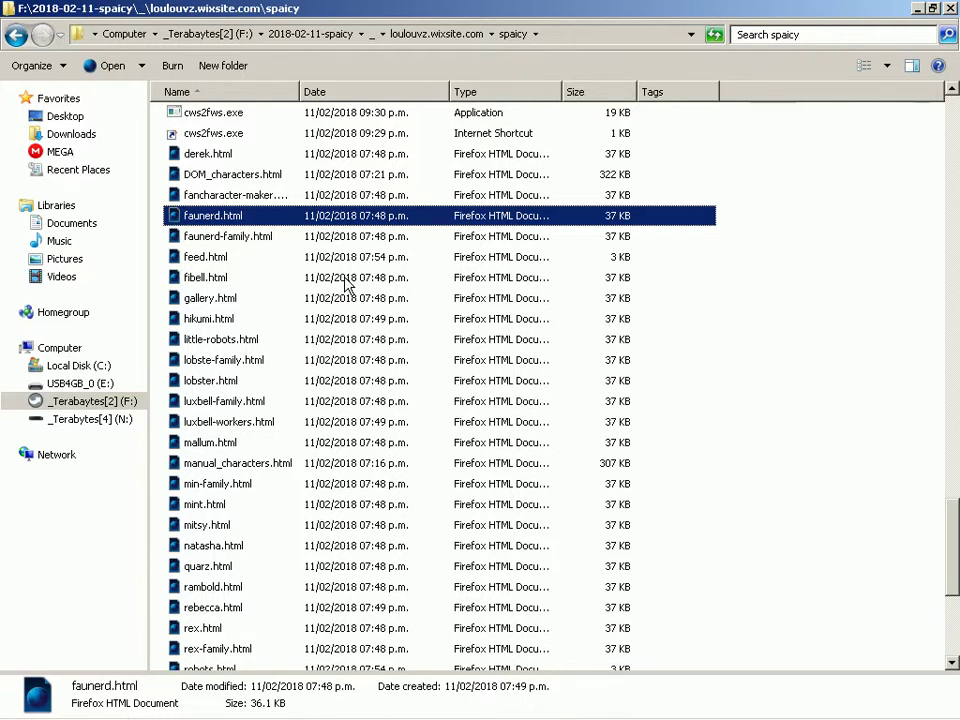
{"action": "key", "text": "Down"}
{"action": "key", "text": "Down"}
{"action": "key", "text": "Down"}
{"action": "key", "text": "Down"}
{"action": "key", "text": "Down"}
{"action": "middle_click", "coordinate": [346, 285]}
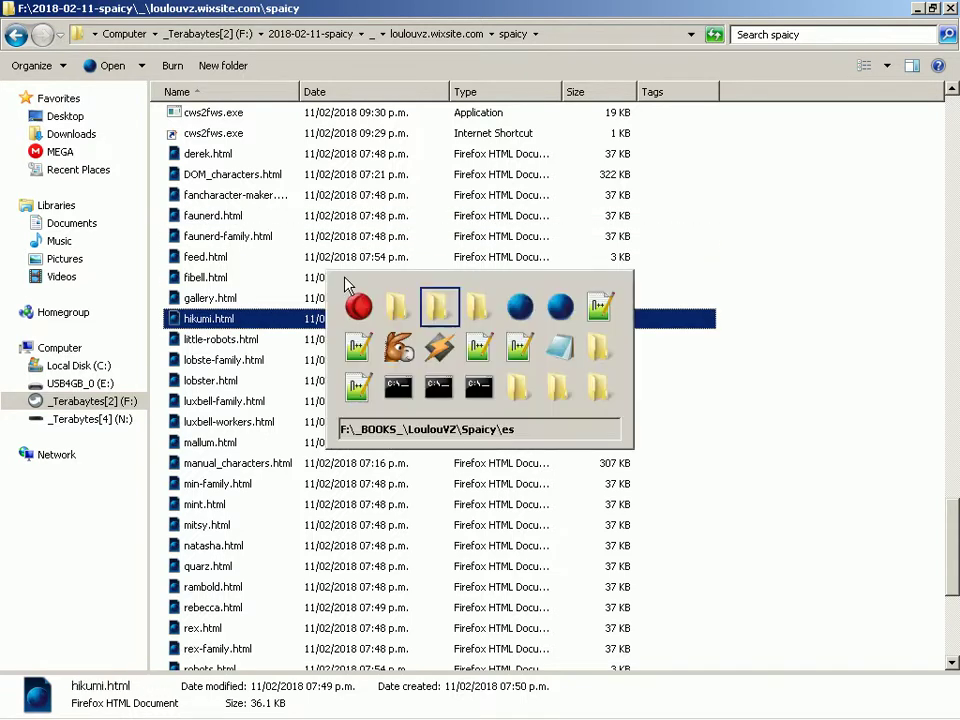
{"action": "key", "text": "Escape"}
{"action": "key", "text": "Down"}
{"action": "key", "text": "Down"}
{"action": "key", "text": "Down"}
{"action": "key", "text": "Down"}
{"action": "key", "text": "Down"}
{"action": "key", "text": "Down"}
{"action": "key", "text": "Down"}
{"action": "key", "text": "Down"}
{"action": "key", "text": "Down"}
{"action": "key", "text": "Down"}
{"action": "key", "text": "Down"}
{"action": "key", "text": "Down"}
{"action": "key", "text": "Down"}
{"action": "key", "text": "Down"}
{"action": "key", "text": "Down"}
{"action": "key", "text": "Down"}
{"action": "key", "text": "Down"}
{"action": "key", "text": "Down"}
{"action": "key", "text": "Down"}
{"action": "key", "text": "Down"}
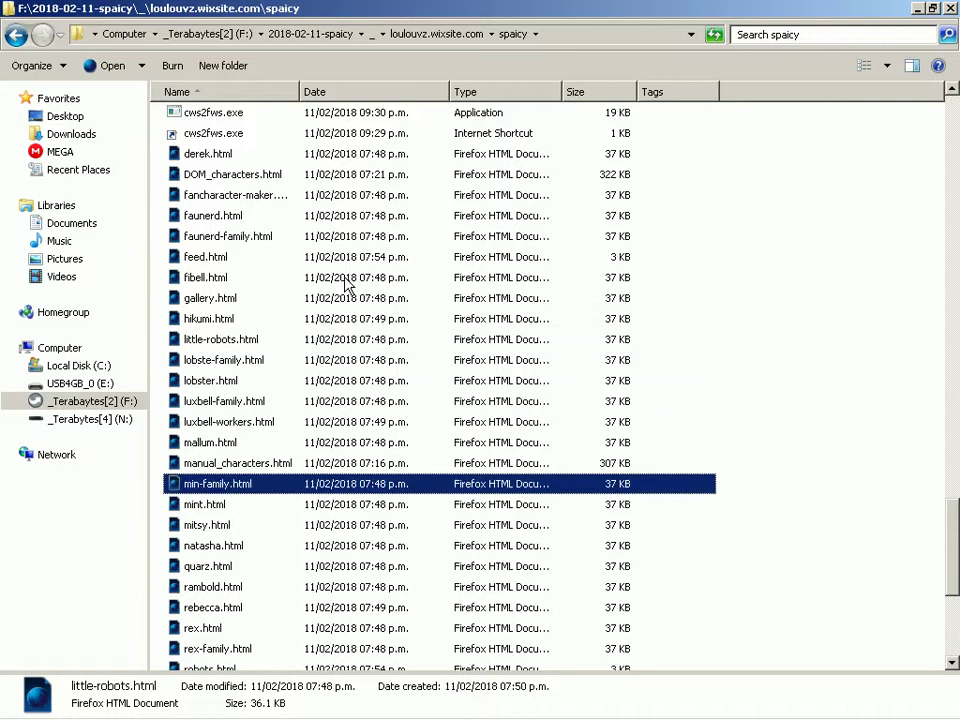
{"action": "key", "text": "Down"}
{"action": "key", "text": "Down"}
{"action": "key", "text": "Down"}
{"action": "key", "text": "Down"}
{"action": "key", "text": "Down"}
{"action": "key", "text": "Up"}
Switch to es\index.txt in Notepad++ and go to the empty entry under Personajes
{"action": "key", "text": "alt+Left"}
{"action": "middle_click", "coordinate": [346, 285]}
{"action": "key", "text": "Right"}
{"action": "key", "text": "Right"}
{"action": "key", "text": "Return"}
{"action": "key", "text": "Up"}
{"action": "key", "text": "Up"}
{"action": "key", "text": "Up"}
{"action": "key", "text": "Up"}
{"action": "key", "text": "Up"}
{"action": "key", "text": "Up"}
{"action": "key", "text": "Up"}
{"action": "key", "text": "Up"}
{"action": "key", "text": "Up"}
{"action": "key", "text": "Up"}
{"action": "key", "text": "Up"}
{"action": "key", "text": "Up"}
{"action": "key", "text": "Up"}
{"action": "key", "text": "Up"}
{"action": "key", "text": "Up"}
{"action": "key", "text": "Up"}
{"action": "key", "text": "Up"}
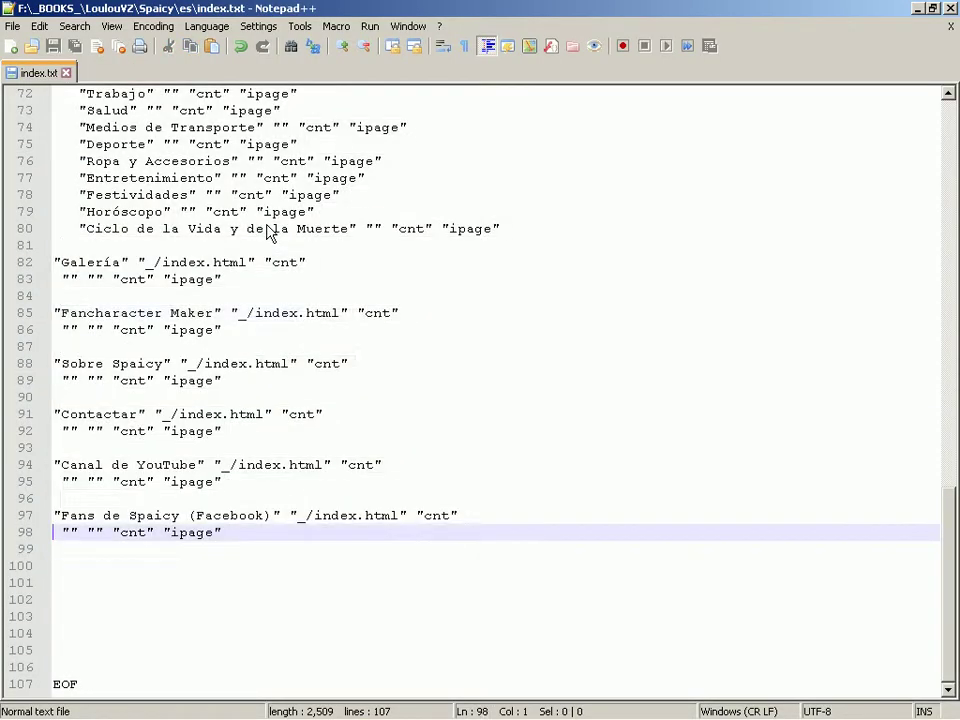
{"action": "key", "text": "Up"}
{"action": "key", "text": "Up"}
{"action": "key", "text": "Up"}
{"action": "key", "text": "Up"}
{"action": "key", "text": "Up"}
{"action": "key", "text": "Up"}
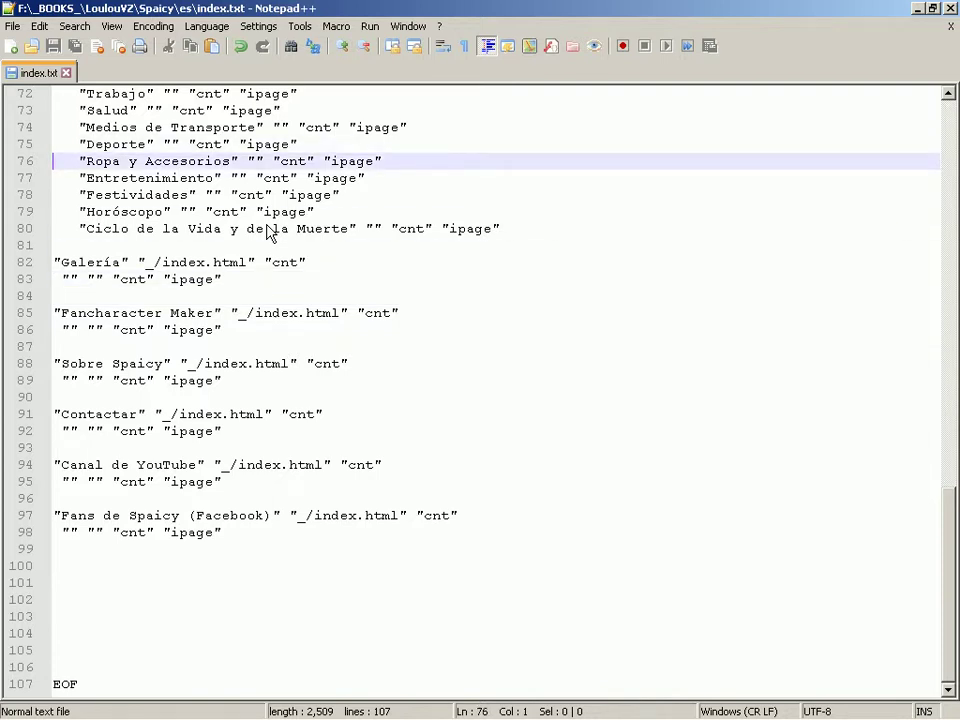
{"action": "key", "text": "Down"}
{"action": "key", "text": "Down"}
{"action": "key", "text": "Down"}
{"action": "key", "text": "Down"}
{"action": "key", "text": "Down"}
{"action": "key", "text": "Down"}
{"action": "key", "text": "Down"}
{"action": "key", "text": "Page_Up"}
{"action": "key", "text": "Page_Up"}
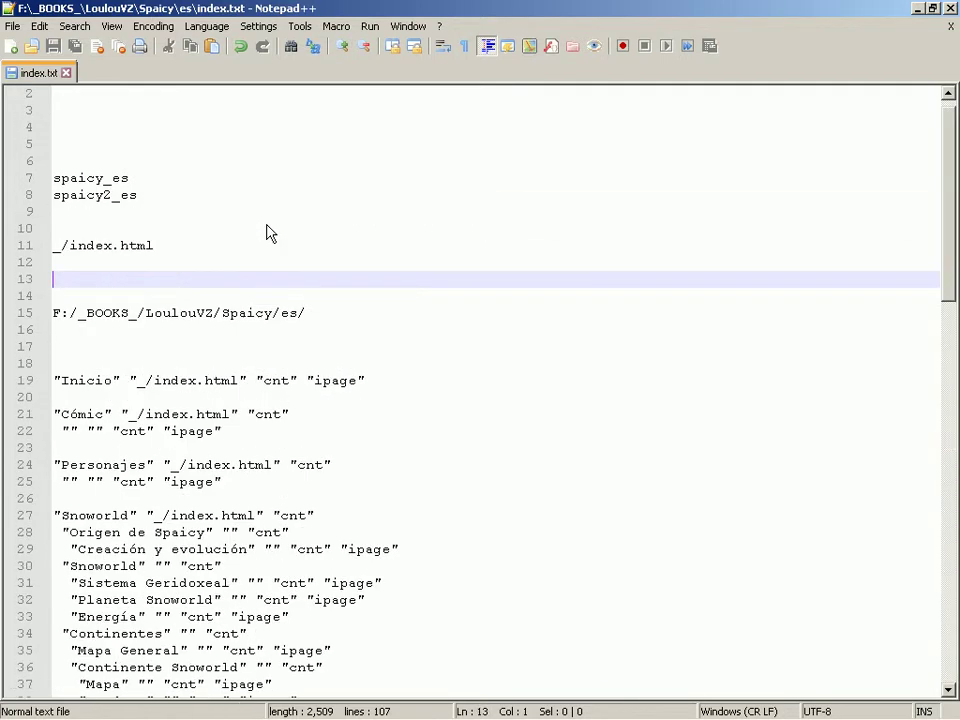
{"action": "key", "text": "Down"}
{"action": "key", "text": "Down"}
{"action": "key", "text": "Down"}
{"action": "key", "text": "Down"}
{"action": "key", "text": "Down"}
{"action": "key", "text": "Down"}
{"action": "key", "text": "Down"}
{"action": "key", "text": "Down"}
{"action": "key", "text": "Down"}
{"action": "key", "text": "Down"}
{"action": "key", "text": "Down"}
{"action": "key", "text": "Down"}
{"action": "key", "text": "Down"}
{"action": "key", "text": "Up"}
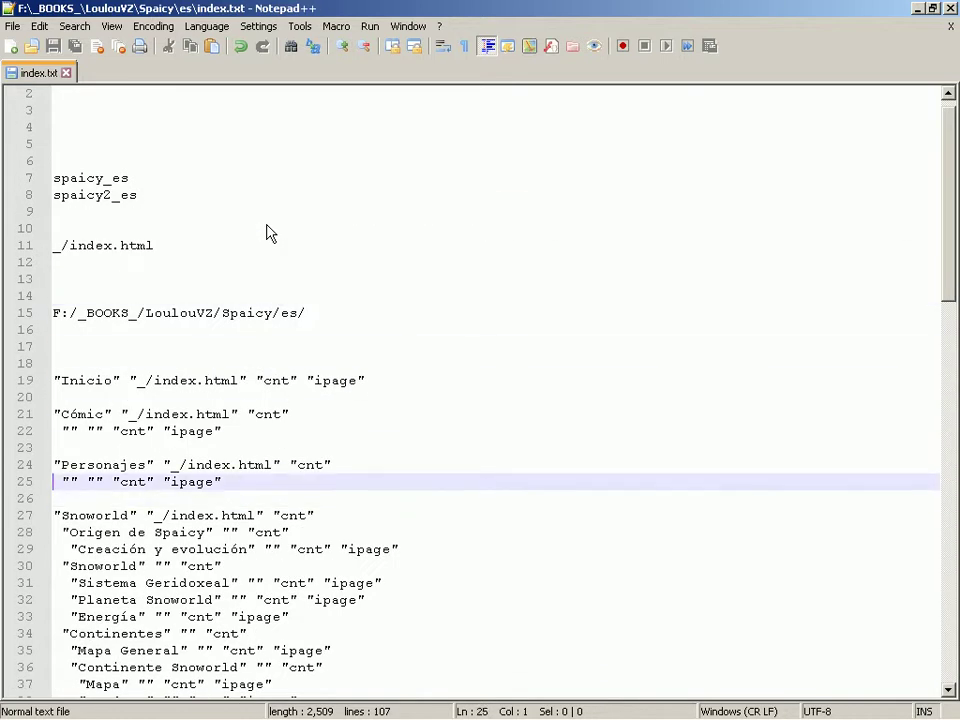
Duplicate the empty "cnt" "ipage" entry under Personajes until it fills lines 25 to 47, and save the file
{"action": "key", "text": "ctrl+d"}
{"action": "key", "text": "ctrl+d"}
{"action": "key", "text": "ctrl+d"}
{"action": "key", "text": "ctrl+d"}
{"action": "key", "text": "ctrl+d"}
{"action": "key", "text": "ctrl+d"}
{"action": "key", "text": "ctrl+d"}
{"action": "key", "text": "ctrl+d"}
{"action": "key", "text": "ctrl+d"}
{"action": "key", "text": "ctrl+d"}
{"action": "key", "text": "ctrl+d"}
{"action": "key", "text": "ctrl+d"}
{"action": "scroll", "coordinate": [270, 234], "scroll_direction": "down", "scroll_amount": 4}
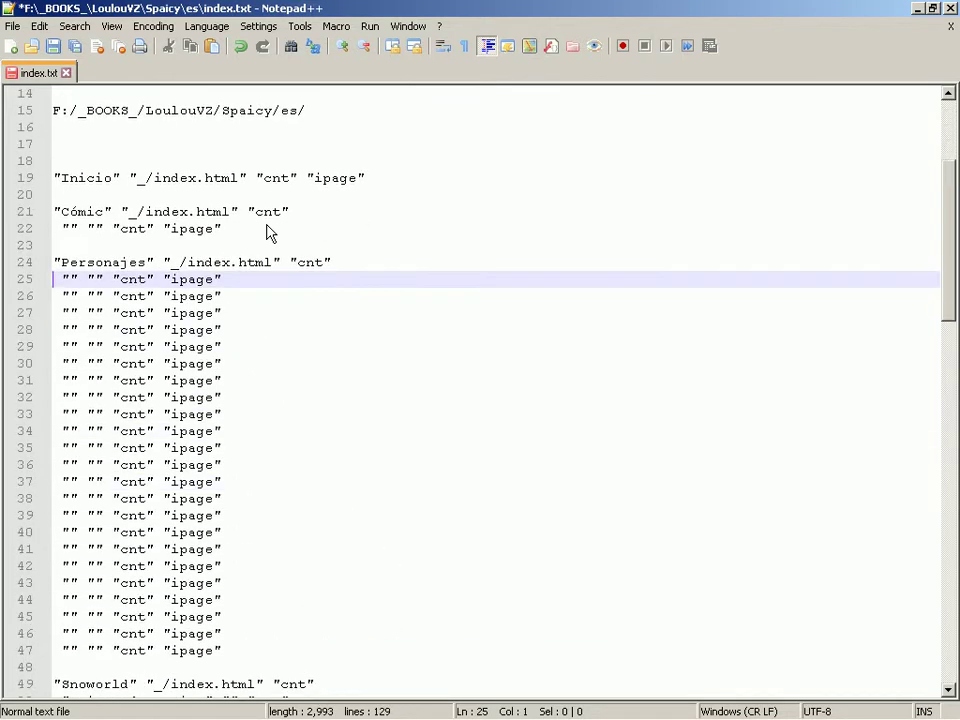
{"action": "key", "text": "ctrl+s"}
Add five more copies of the empty Personajes entry, extending the block to line 52, and save index.txt
{"action": "scroll", "coordinate": [268, 225], "scroll_direction": "down", "scroll_amount": 2}
{"action": "key", "text": "ctrl+d"}
{"action": "key", "text": "ctrl+d"}
{"action": "key", "text": "ctrl+d"}
{"action": "key", "text": "ctrl+d"}
{"action": "key", "text": "ctrl+d"}
{"action": "key", "text": "ctrl+s"}
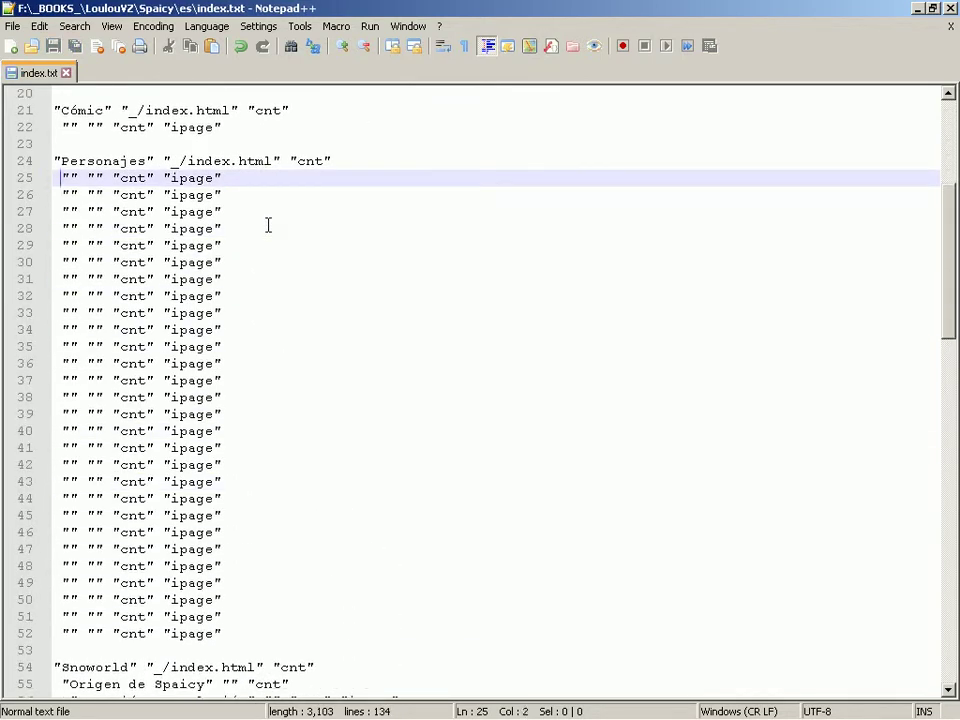
Check the first character on the Wix site's Characters page in the browser and title the first Personajes entry in index.txt Spaicy
{"action": "key", "text": "alt+Tab"}
{"action": "key", "text": "alt+Tab"}
{"action": "key", "text": "alt+Tab"}
{"action": "key", "text": "alt+Tab"}
{"action": "key", "text": "alt+Tab"}
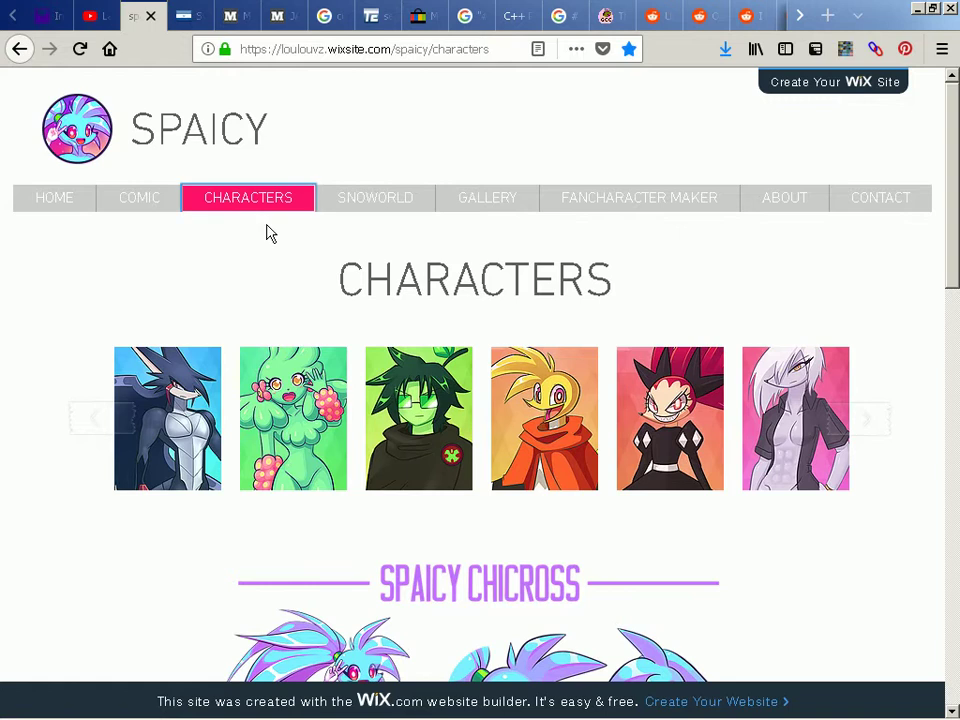
{"action": "mouse_move", "coordinate": [96, 429]}
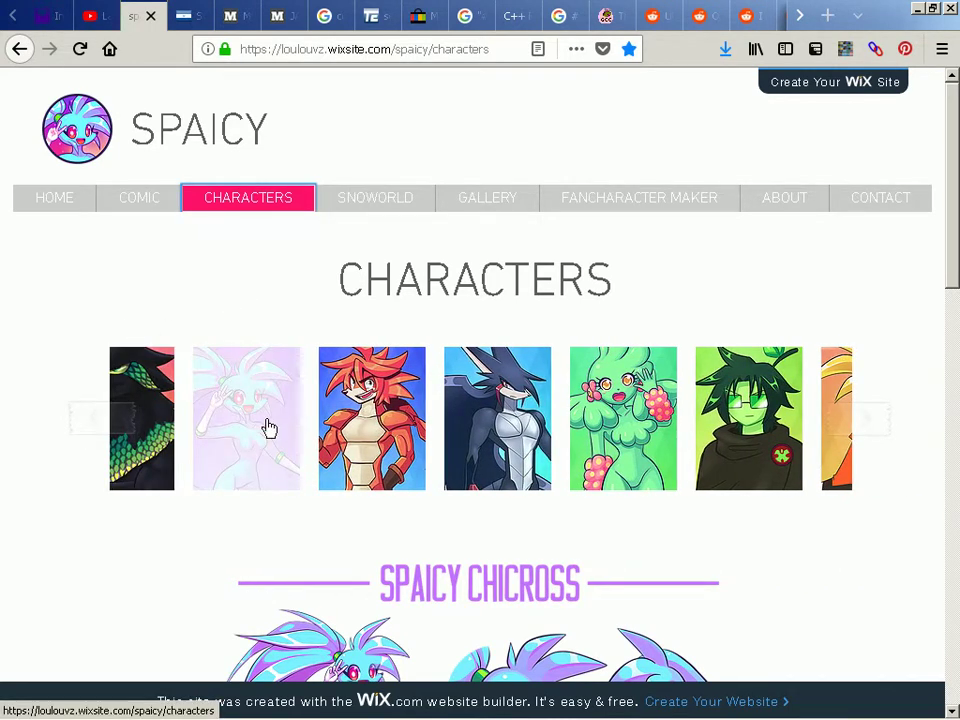
{"action": "key", "text": "alt+Tab"}
{"action": "key", "text": "alt+Tab"}
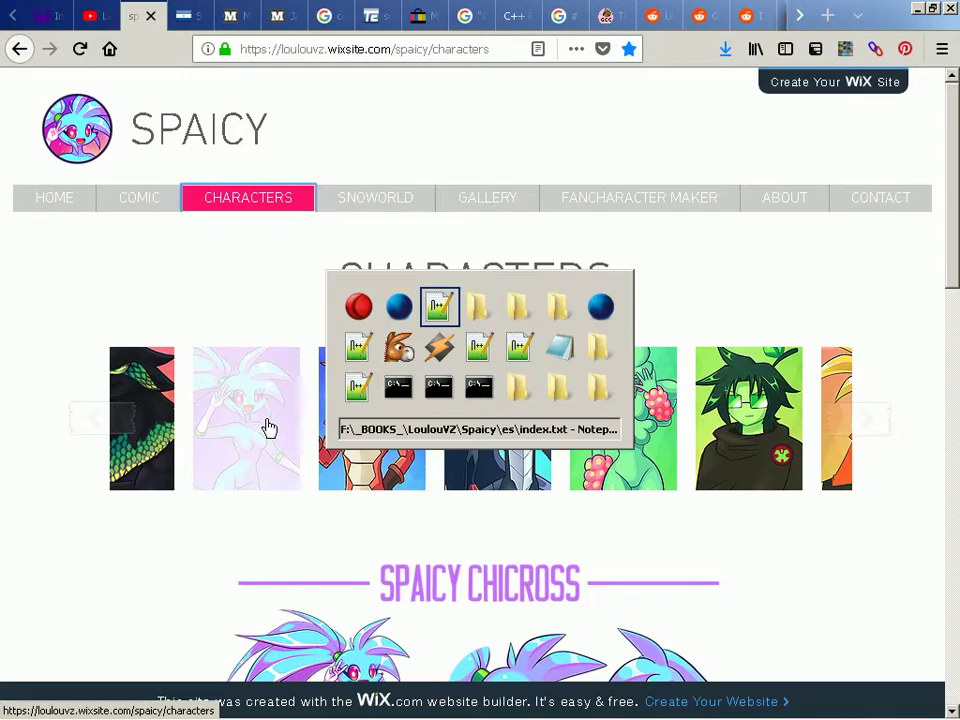
{"action": "type", "text": "S"}
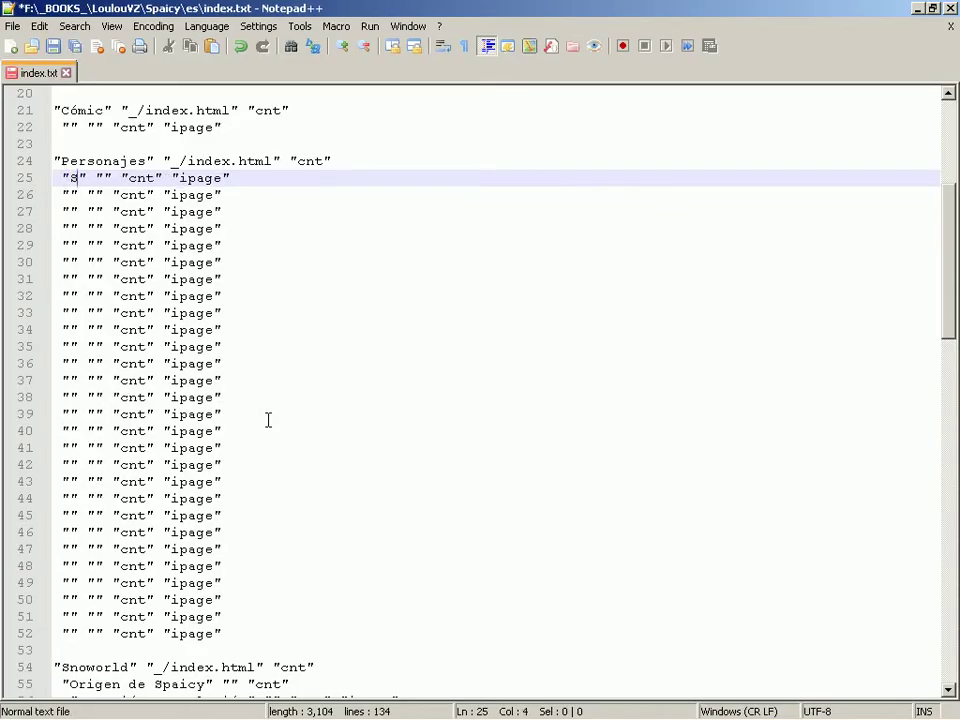
{"action": "type", "text": "paicy"}
{"action": "key", "text": "Down"}
{"action": "key", "text": "Home"}
{"action": "key", "text": "Right"}
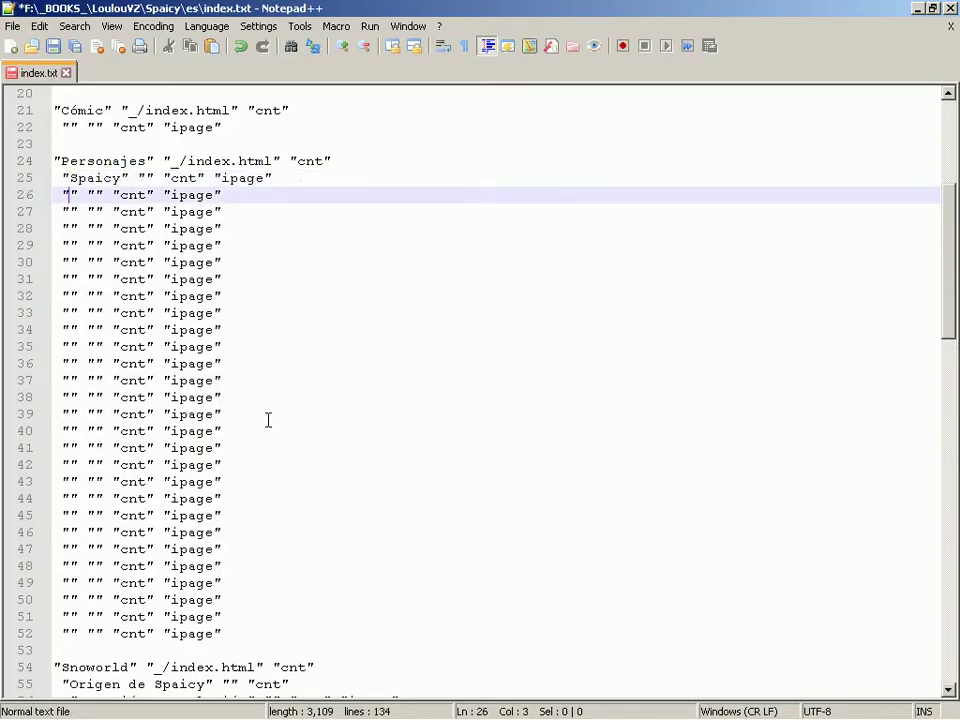
Look up the second character's link on the Characters page and title the second Personajes entry Rex
{"action": "key", "text": "alt+Tab"}
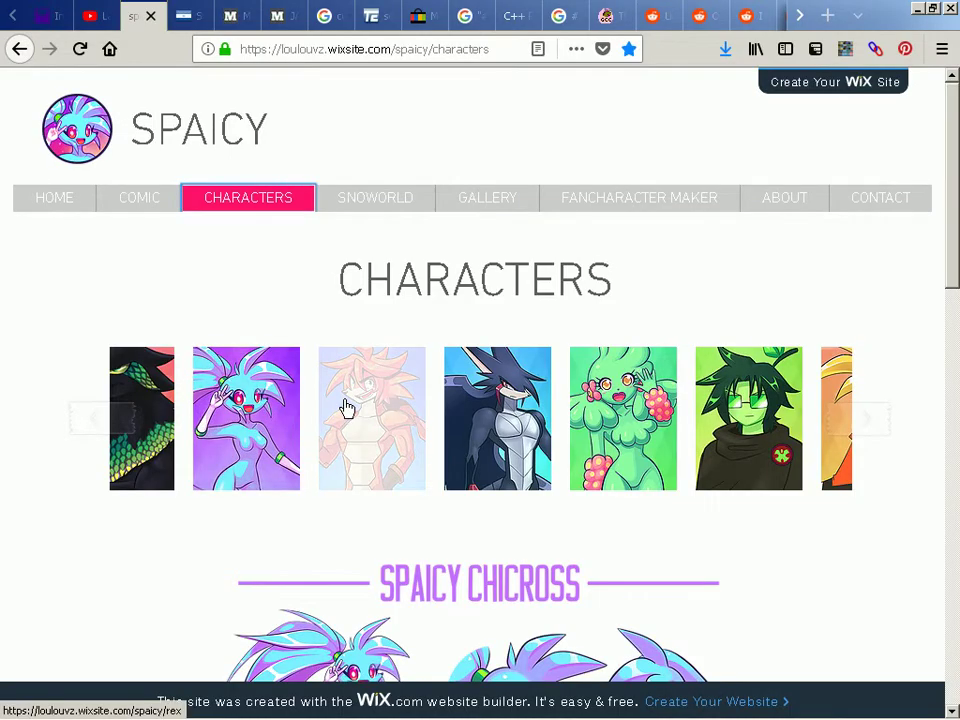
{"action": "key", "text": "alt+Tab"}
{"action": "type", "text": "Rex"}
{"action": "key", "text": "Down"}
{"action": "key", "text": "Home"}
{"action": "key", "text": "Right"}
Check the third character on the Characters page and title the third Personajes entry Lobster
{"action": "key", "text": "alt+Tab"}
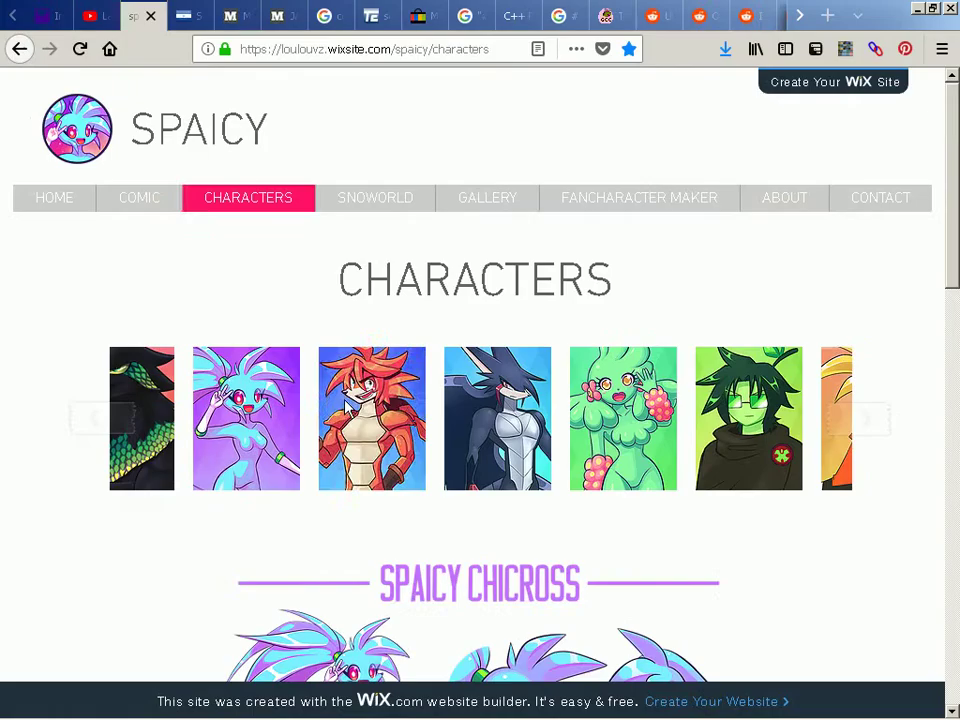
{"action": "key", "text": "alt+Tab"}
{"action": "type", "text": "Loste"}
{"action": "type", "text": "b"}
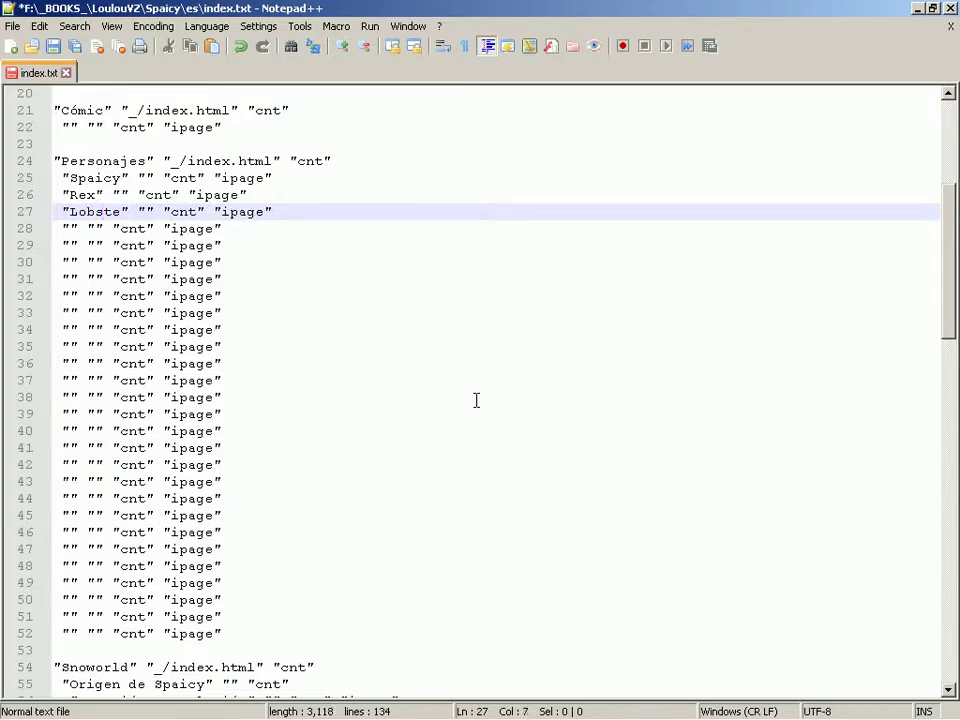
{"action": "type", "text": "r"}
{"action": "key", "text": "Down"}
Check the fourth character on the Wix site's Characters page, title the fourth Personajes entry Mint, and save index.txt
{"action": "key", "text": "alt+Tab"}
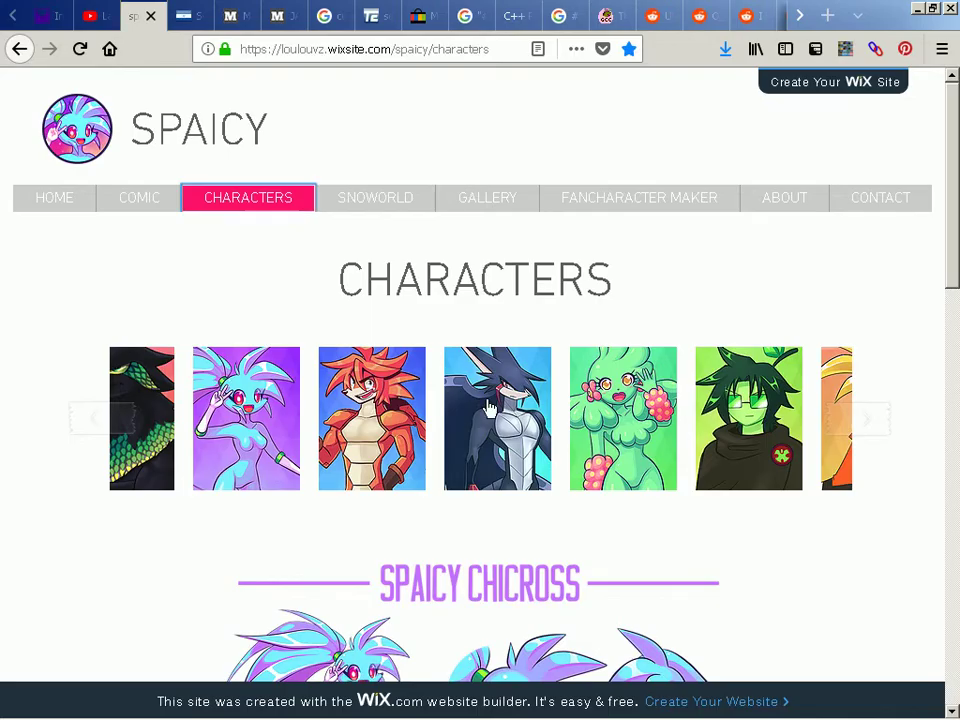
{"action": "key", "text": "alt+Tab"}
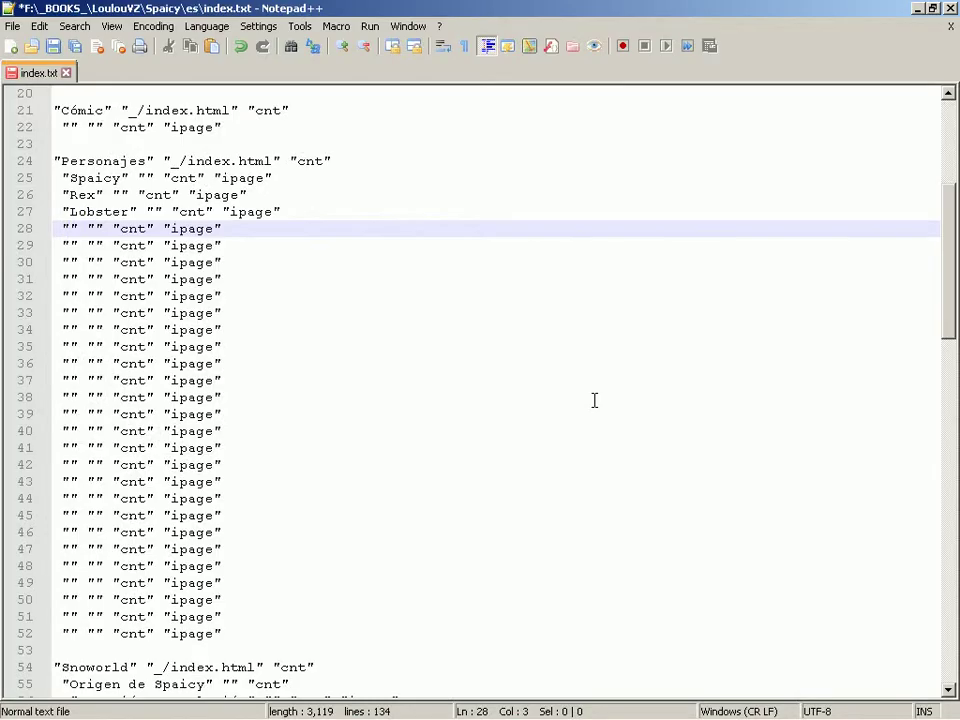
{"action": "type", "text": "t"}
{"action": "key", "text": "Down"}
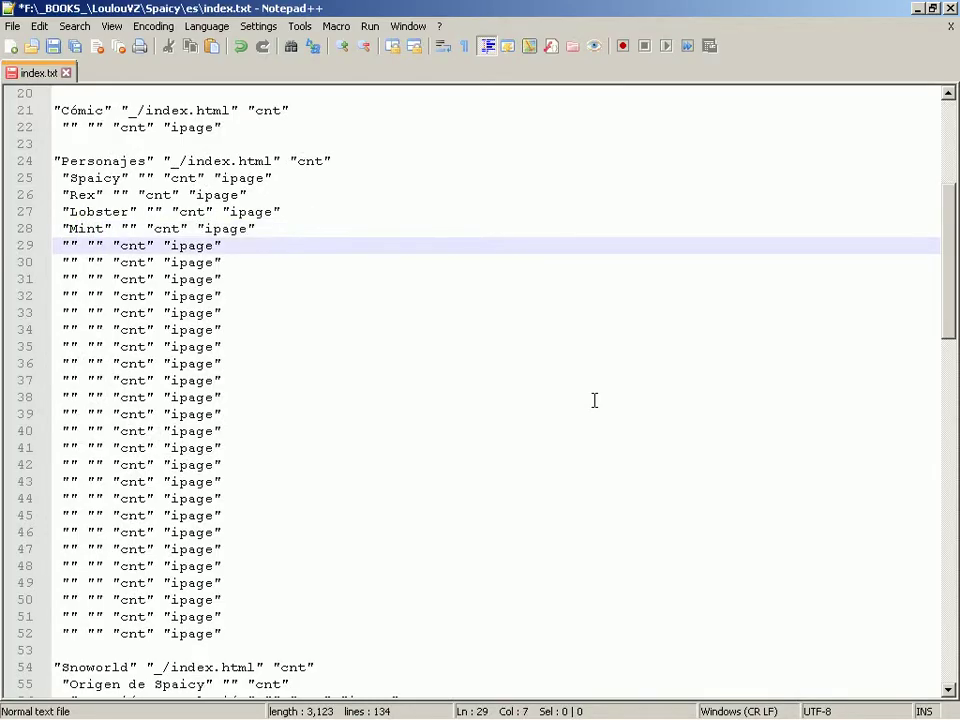
{"action": "key", "text": "ctrl+s"}
{"action": "scroll", "coordinate": [594, 400], "scroll_direction": "down", "scroll_amount": 1}
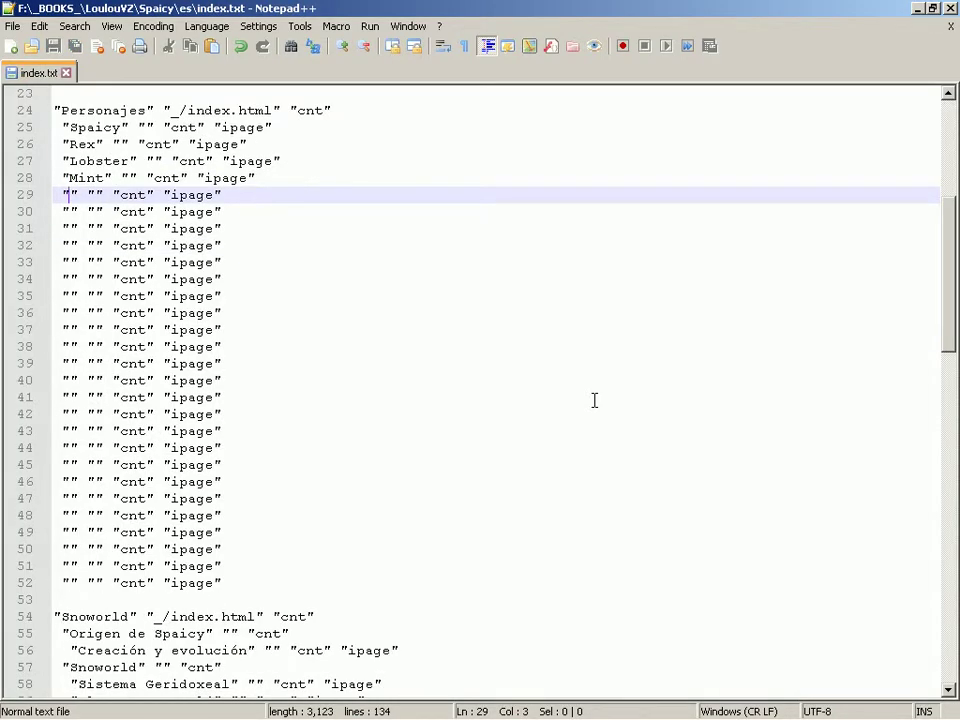
Look up the fifth character's link on the Characters page and title the fifth Personajes entry in index.txt Faunerd
{"action": "key", "text": "alt+Tab"}
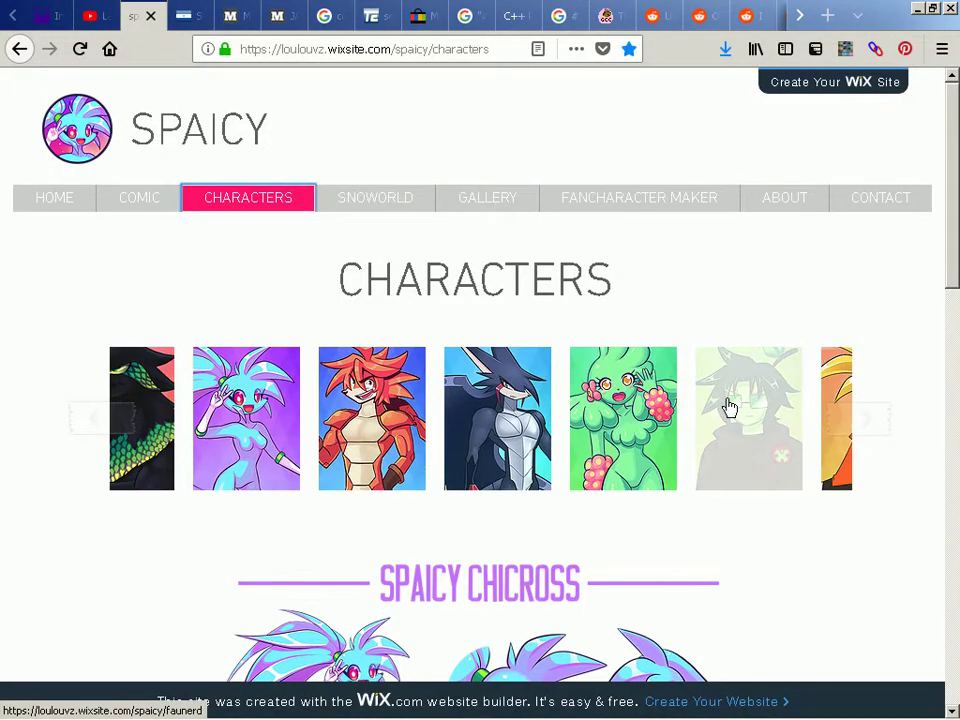
{"action": "key", "text": "alt+Tab"}
{"action": "type", "text": "Faunerd"}
{"action": "key", "text": "Down"}
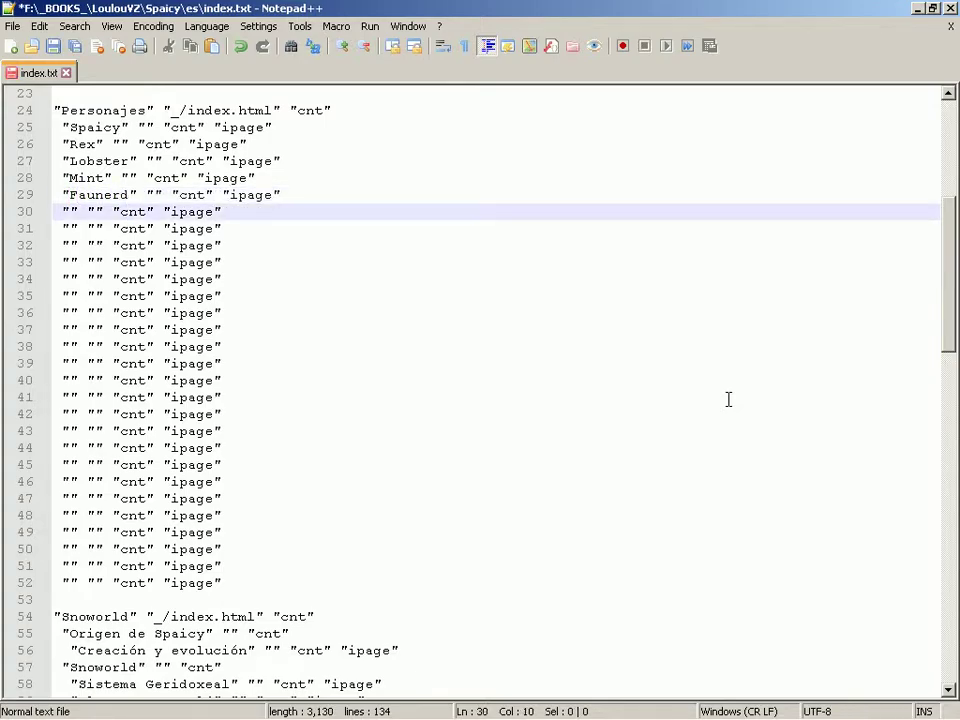
Advance the character gallery to the sixth character and title the sixth Personajes entry in index.txt Zag
{"action": "key", "text": "alt+Tab"}
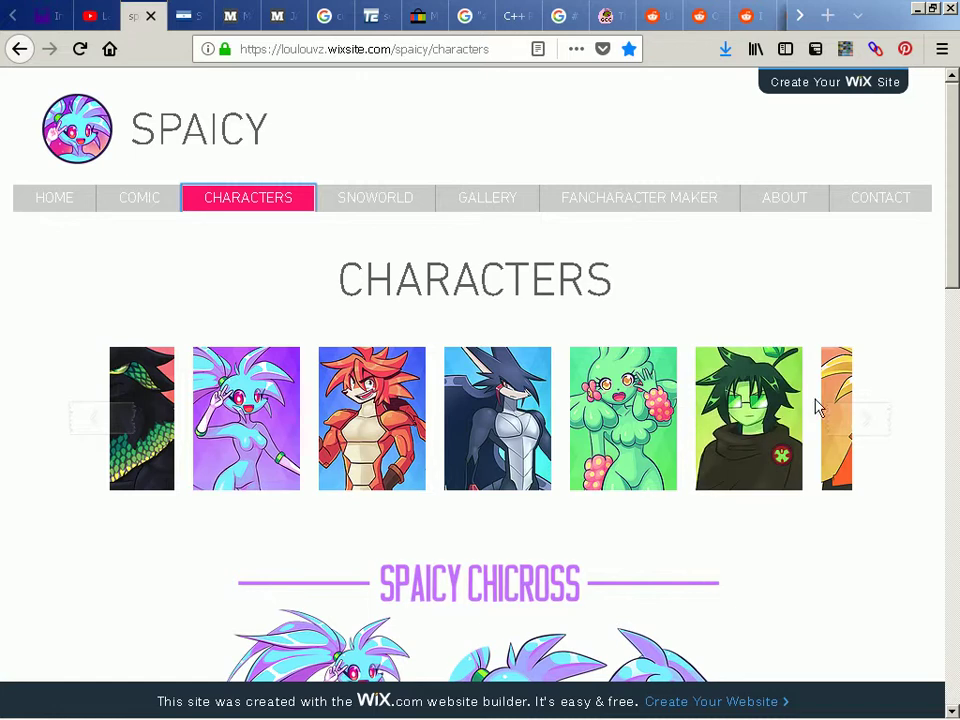
{"action": "mouse_move", "coordinate": [837, 420]}
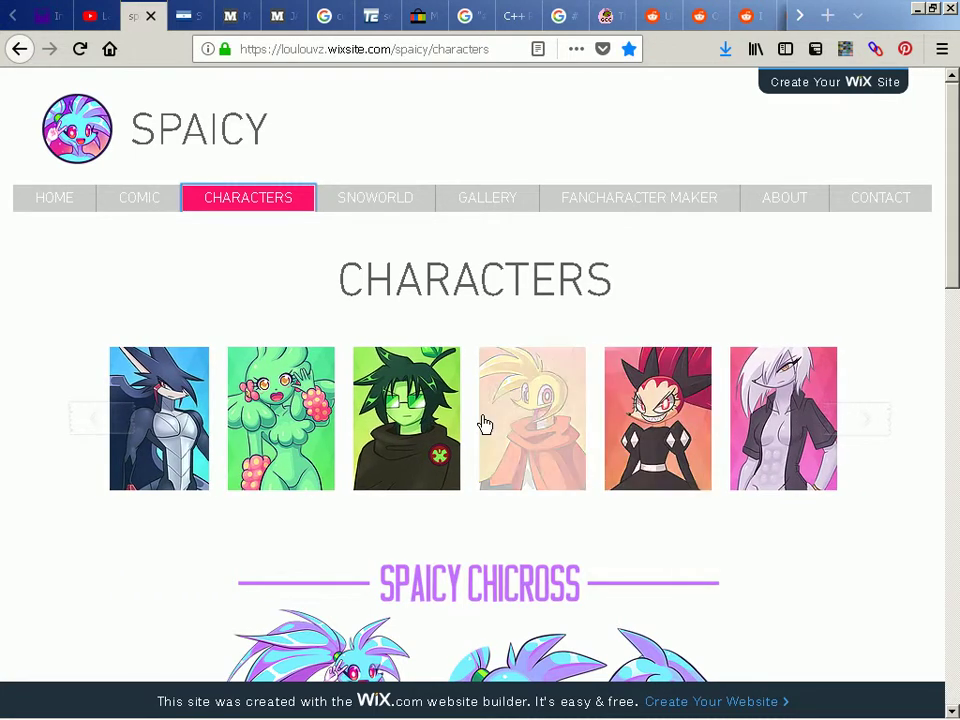
{"action": "key", "text": "alt+Tab"}
{"action": "type", "text": "ag"}
{"action": "key", "text": "Down"}
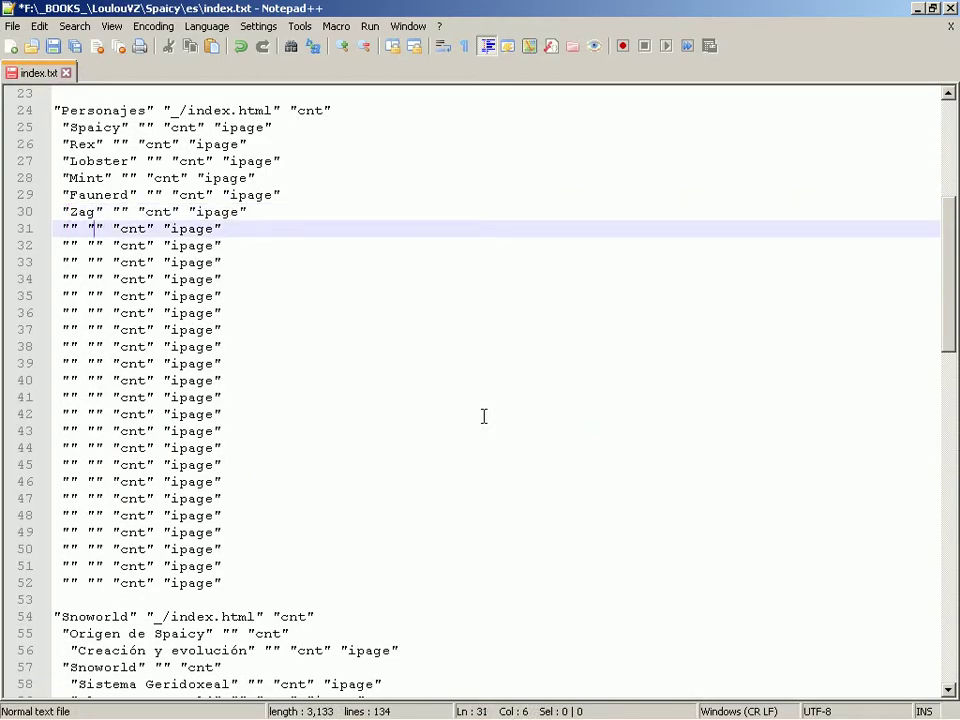
Look up the seventh character's link on the Characters page and title the seventh Personajes entry Fibell
{"action": "key", "text": "alt+Tab"}
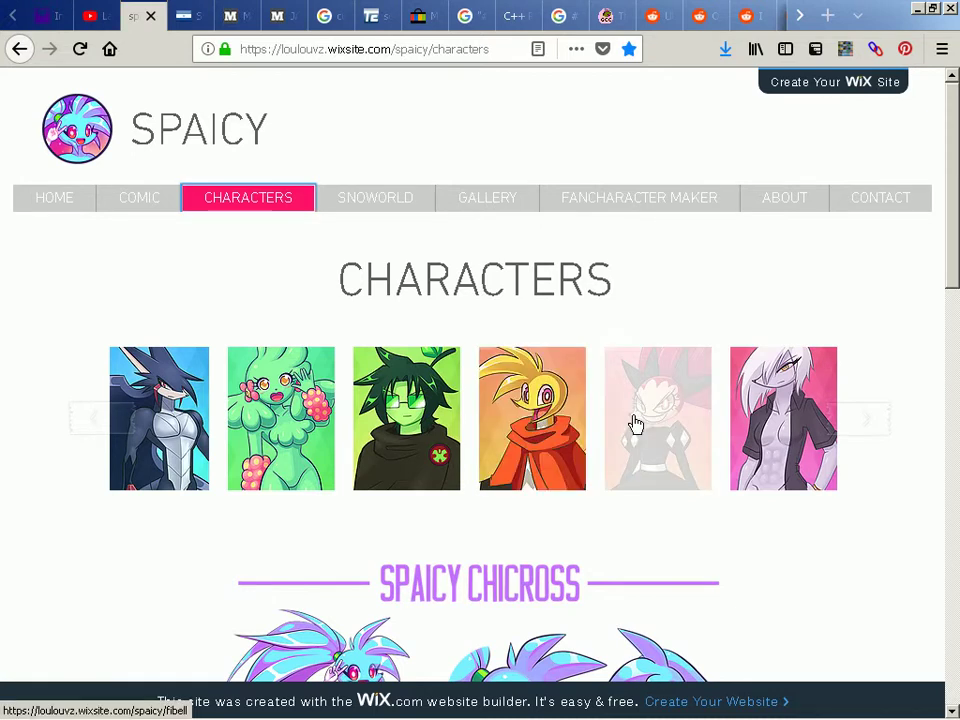
{"action": "key", "text": "alt+Tab"}
{"action": "type", "text": "Fib"}
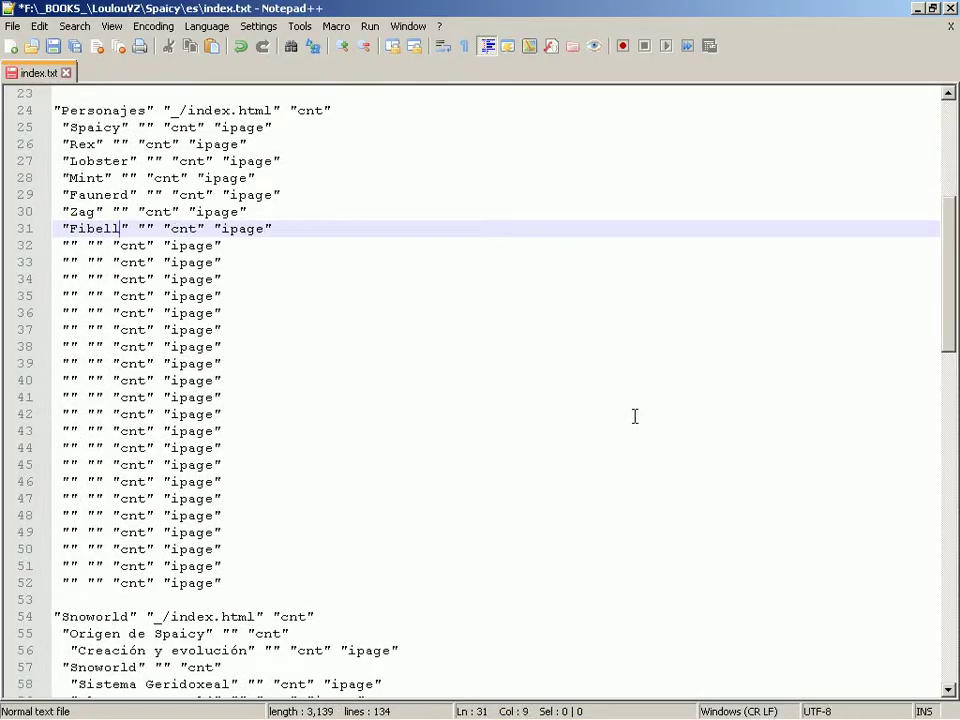
{"action": "key", "text": "alt+Tab"}
{"action": "key", "text": "alt+Tab"}
{"action": "type", "text": "ell"}
Check the eighth character in the Characters gallery and title the eighth Personajes entry in index.txt Natasha
{"action": "key", "text": "alt+Tab"}
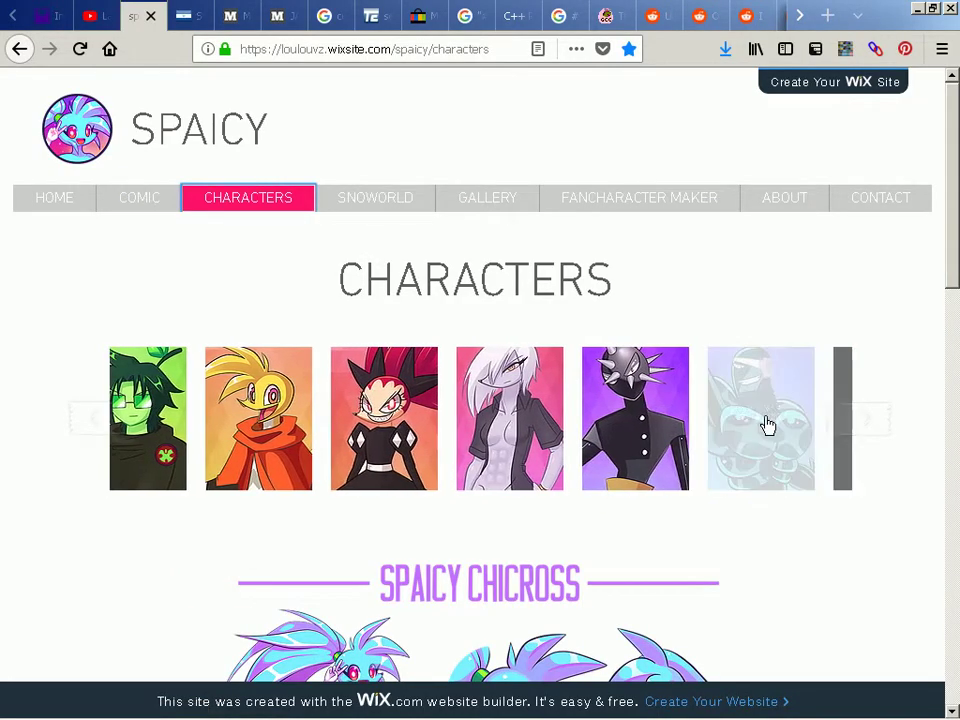
{"action": "key", "text": "alt+Tab"}
{"action": "key", "text": "Down"}
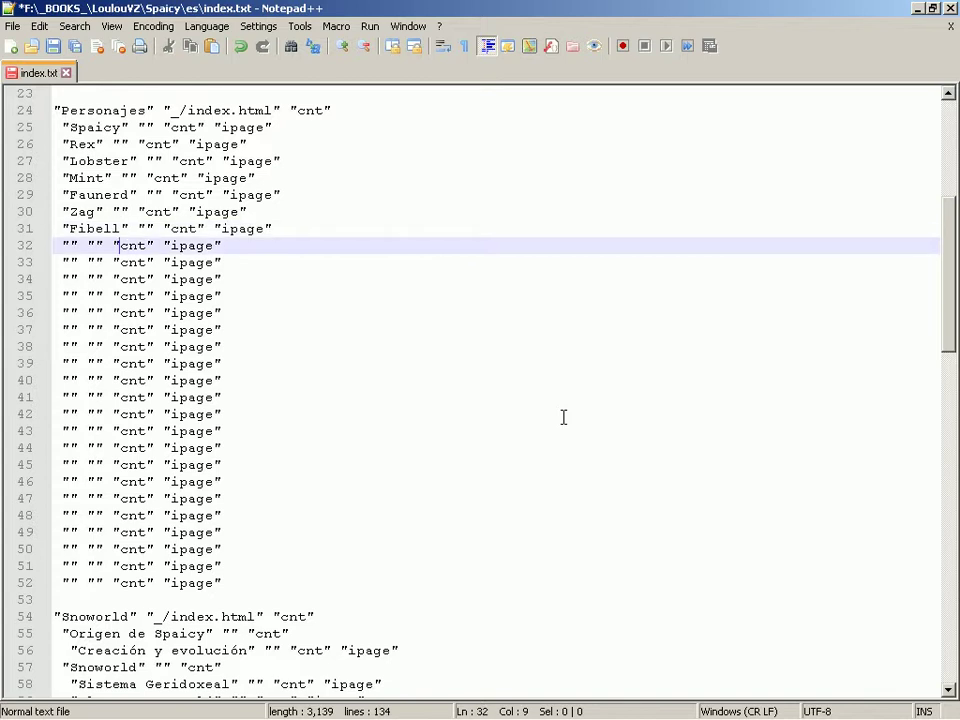
{"action": "type", "text": "Natasha"}
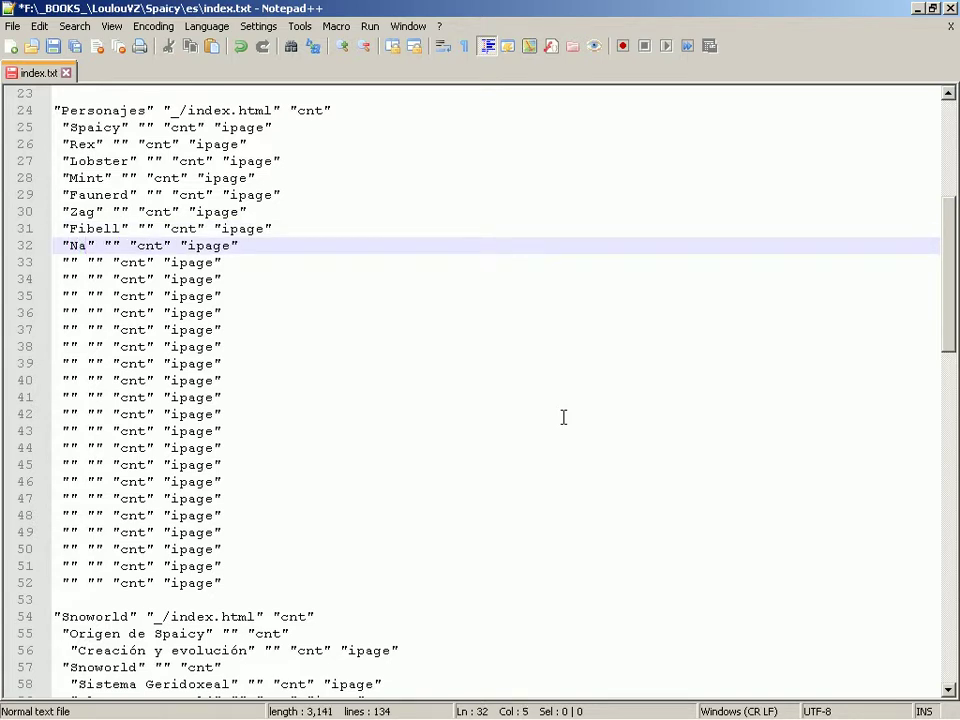
{"action": "key", "text": "Down"}
Look up the ninth character's link on the Characters page and title the ninth Personajes entry Derek
{"action": "key", "text": "alt+Tab"}
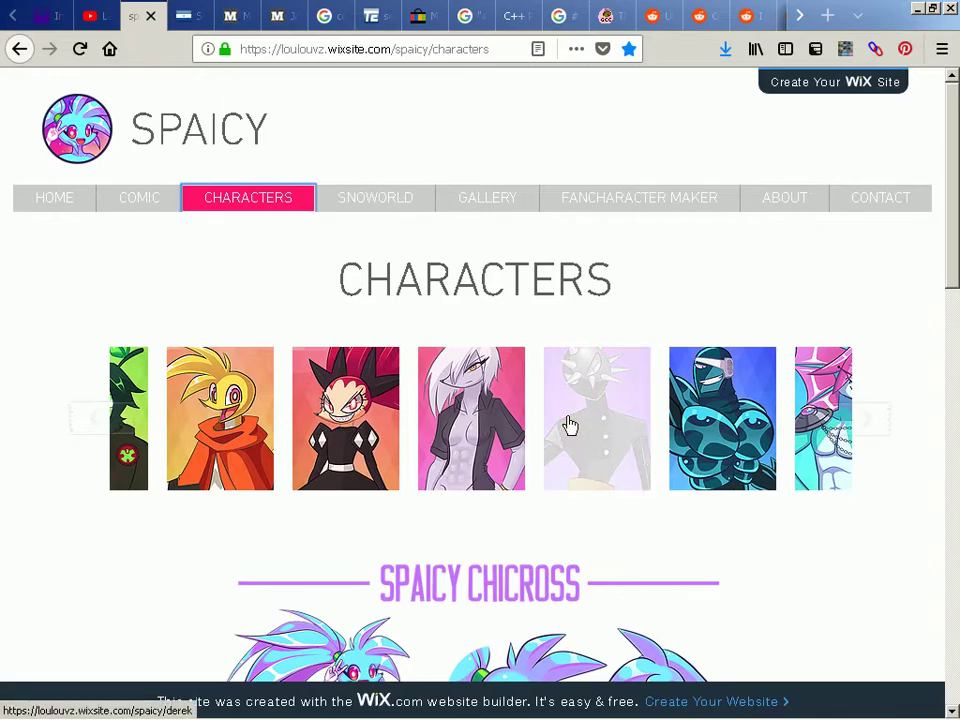
{"action": "key", "text": "alt+Tab"}
{"action": "type", "text": "Dere"}
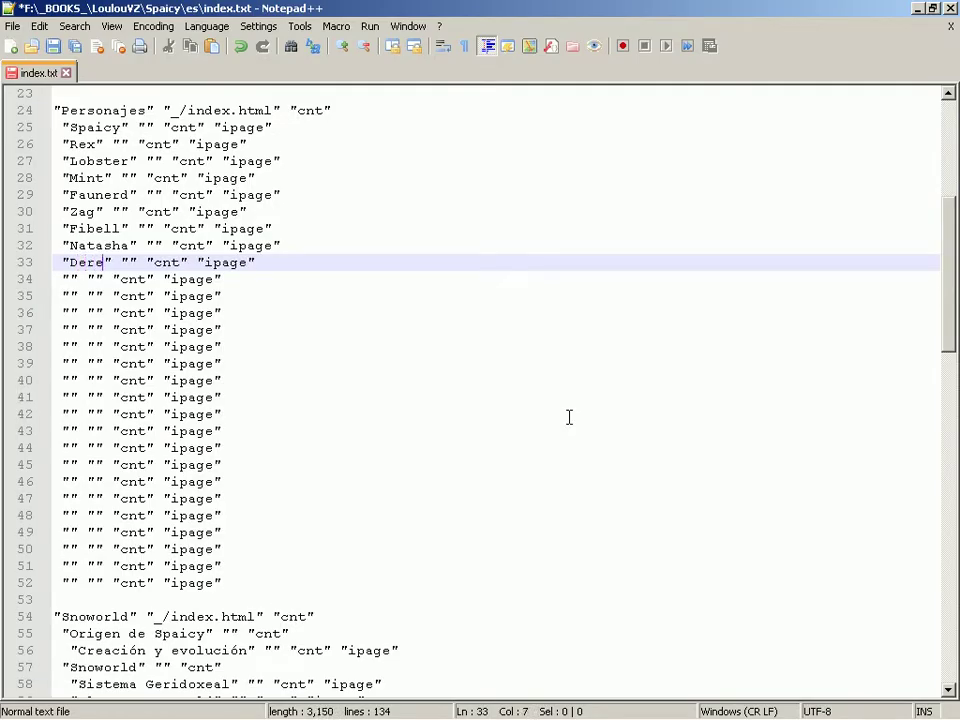
{"action": "type", "text": "k"}
{"action": "key", "text": "Down"}
Check the tenth character in the Characters gallery and title the tenth Personajes entry Shamek
{"action": "key", "text": "alt+Tab"}
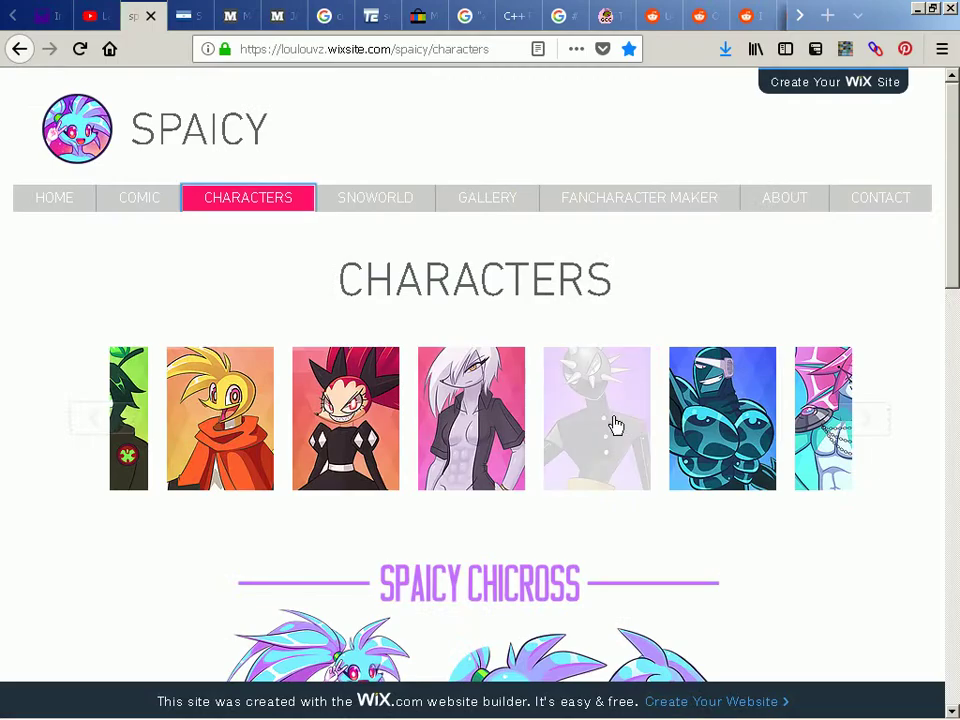
{"action": "key", "text": "alt+Tab"}
{"action": "type", "text": "Shame"}
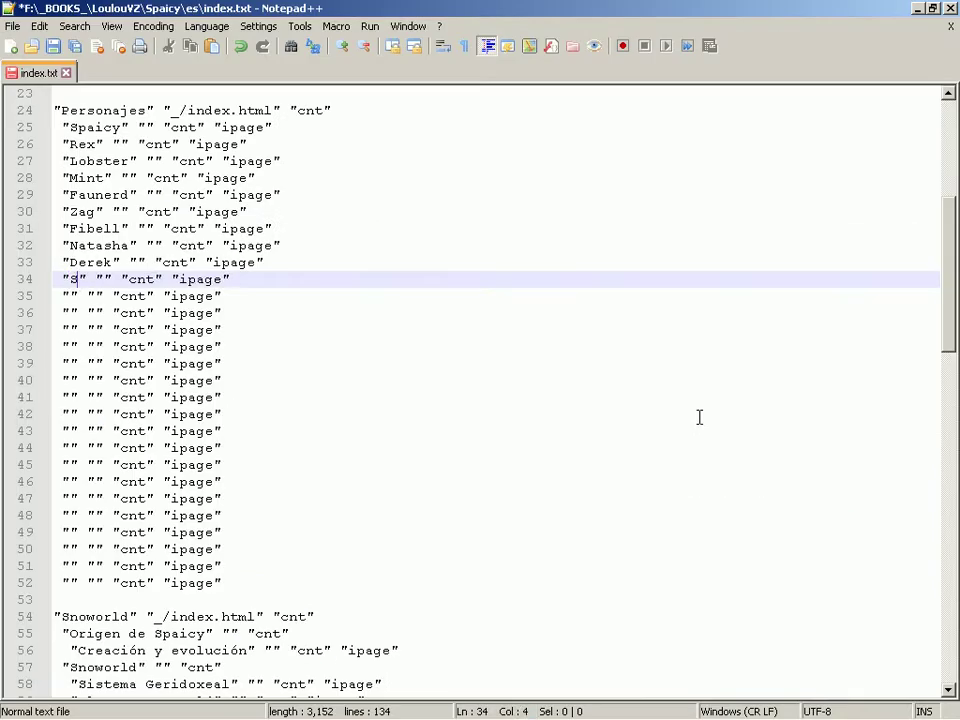
{"action": "type", "text": "k"}
Read the full name on Shamek's character page and extend the tenth Personajes entry's title to Shamek Himbull
{"action": "key", "text": "alt+Tab"}
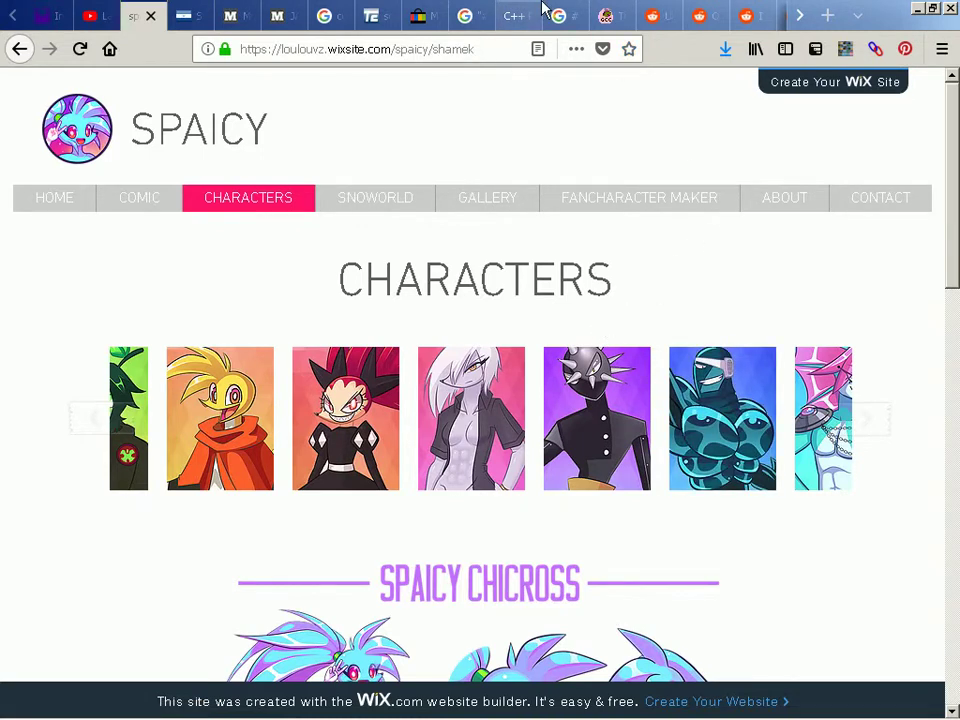
{"action": "scroll", "coordinate": [548, 11], "scroll_direction": "up", "scroll_amount": 5}
{"action": "scroll", "coordinate": [541, 9], "scroll_direction": "up", "scroll_amount": 10}
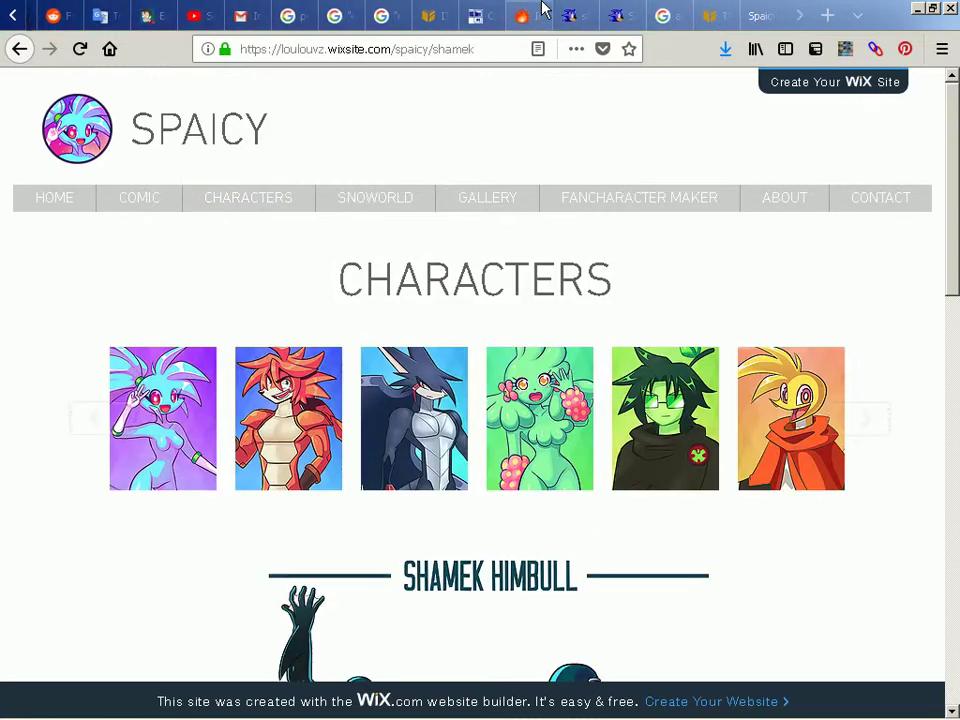
{"action": "scroll", "coordinate": [311, 14], "scroll_direction": "up", "scroll_amount": 8}
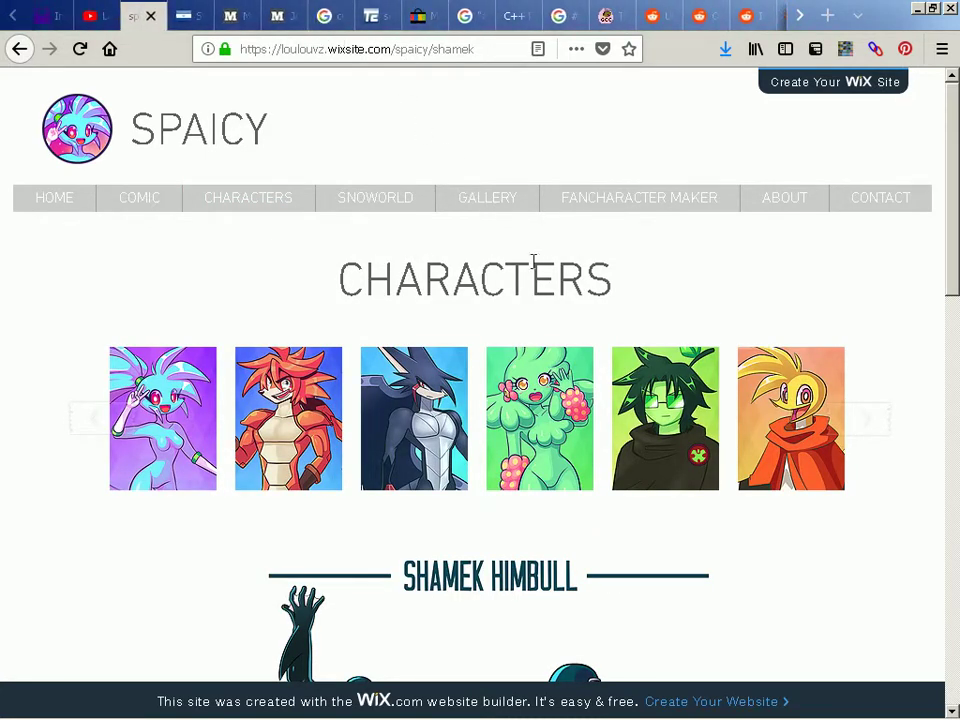
{"action": "key", "text": "alt+Tab"}
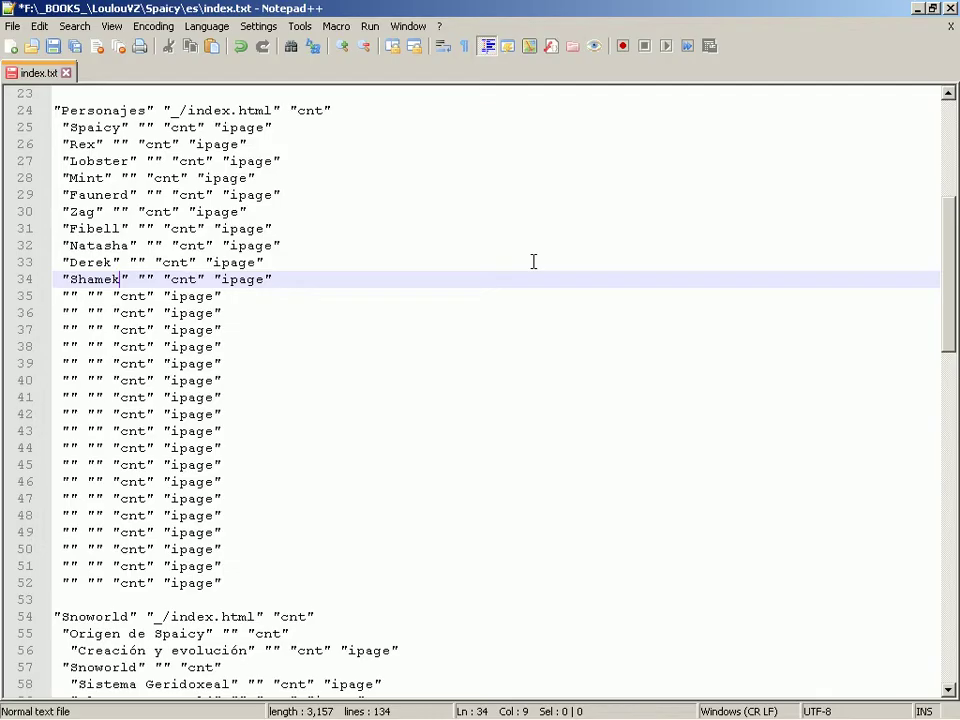
{"action": "type", "text": "Himbull"}
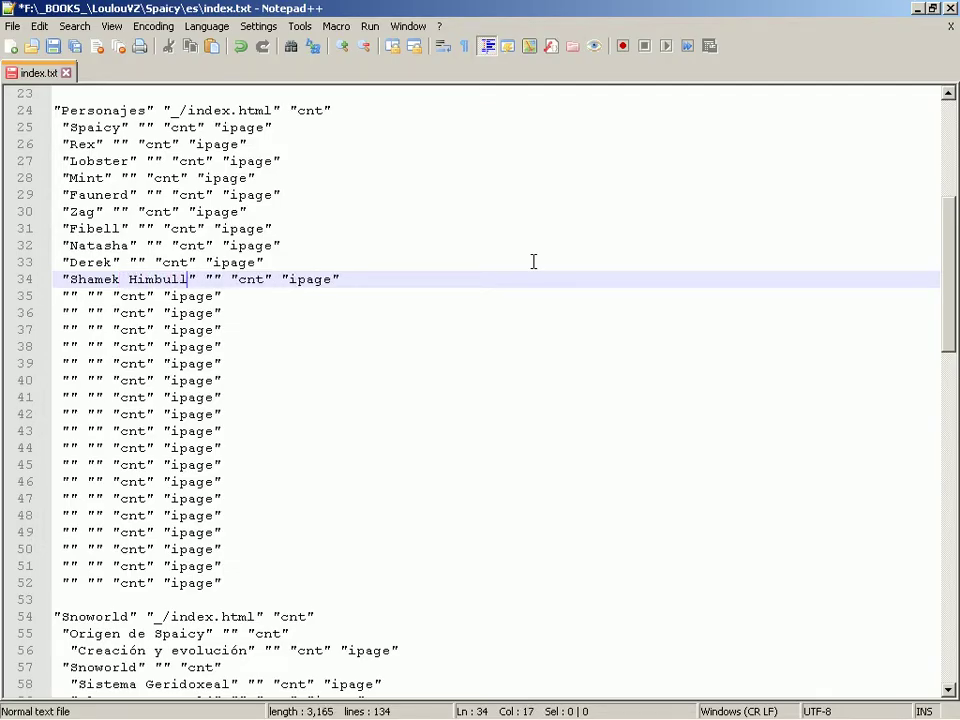
Look up the eleventh character's link in the gallery, title the eleventh Personajes entry Unigart, and save index.txt
{"action": "key", "text": "alt+Tab"}
{"action": "left_click", "coordinate": [862, 420]}
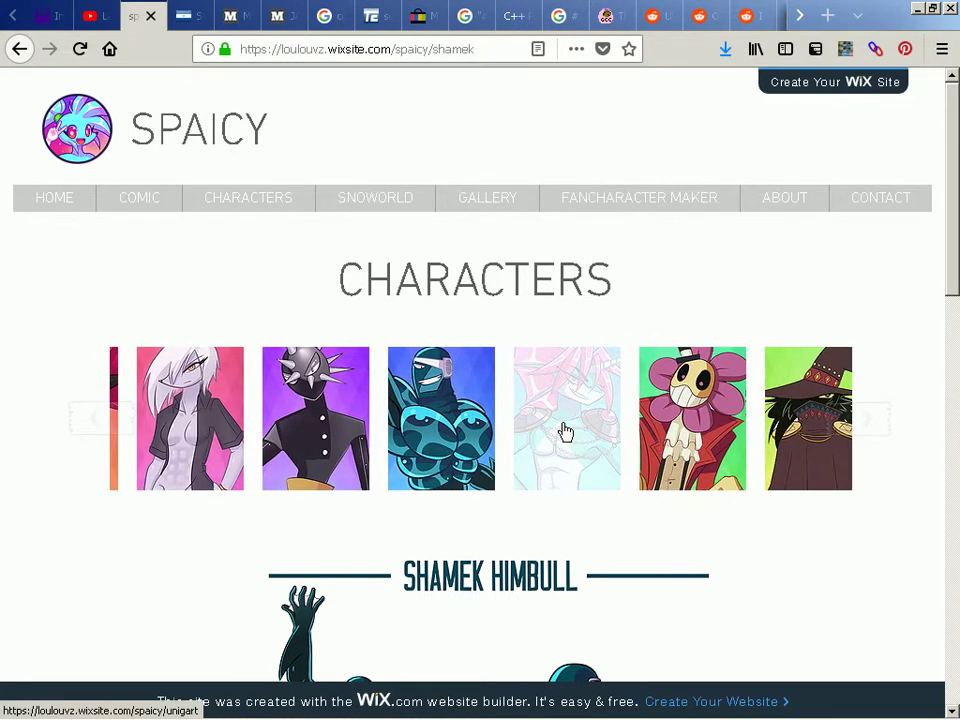
{"action": "key", "text": "alt+Tab"}
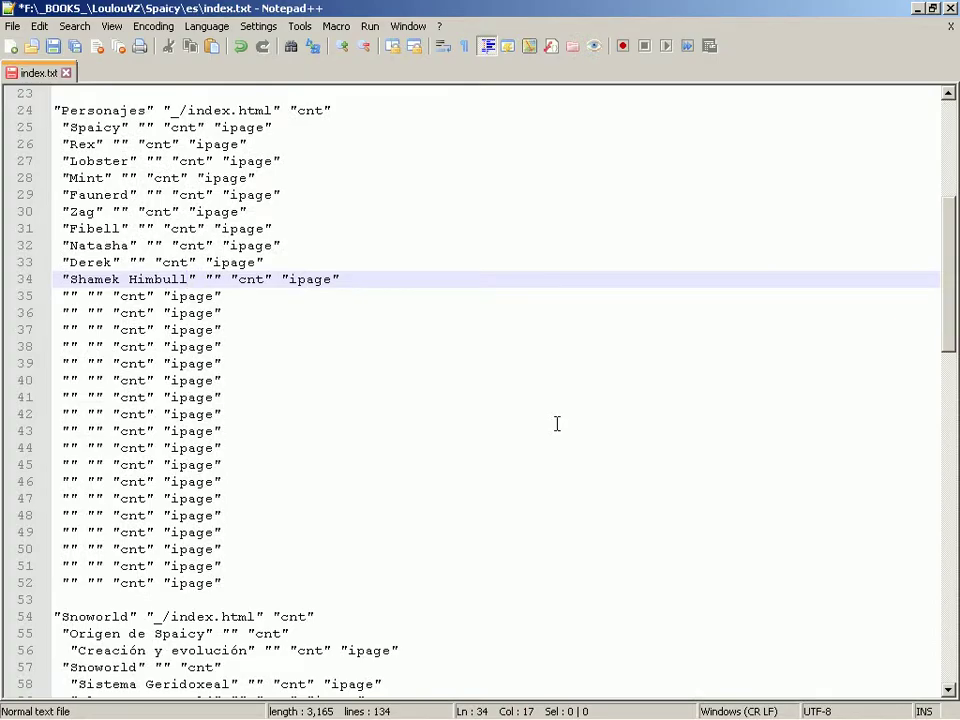
{"action": "key", "text": "Down"}
{"action": "type", "text": "Unigart"}
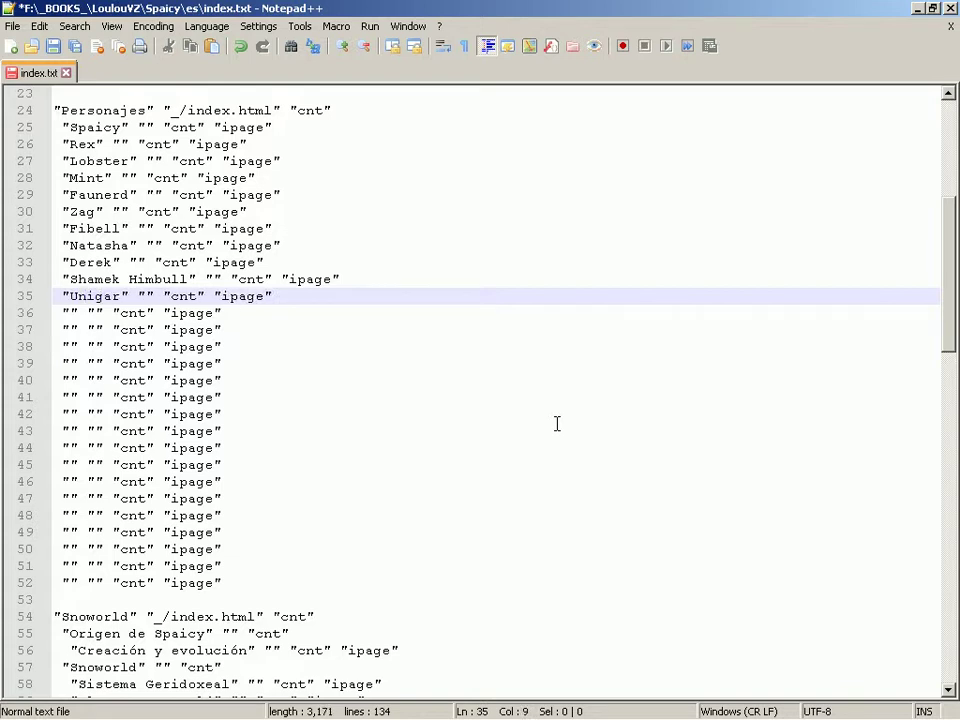
{"action": "key", "text": "Down"}
{"action": "key", "text": "ctrl+s"}
Read the full name on Unigart's character page and extend the eleventh Personajes entry's title to Unigart Lavrov
{"action": "key", "text": "alt+Tab"}
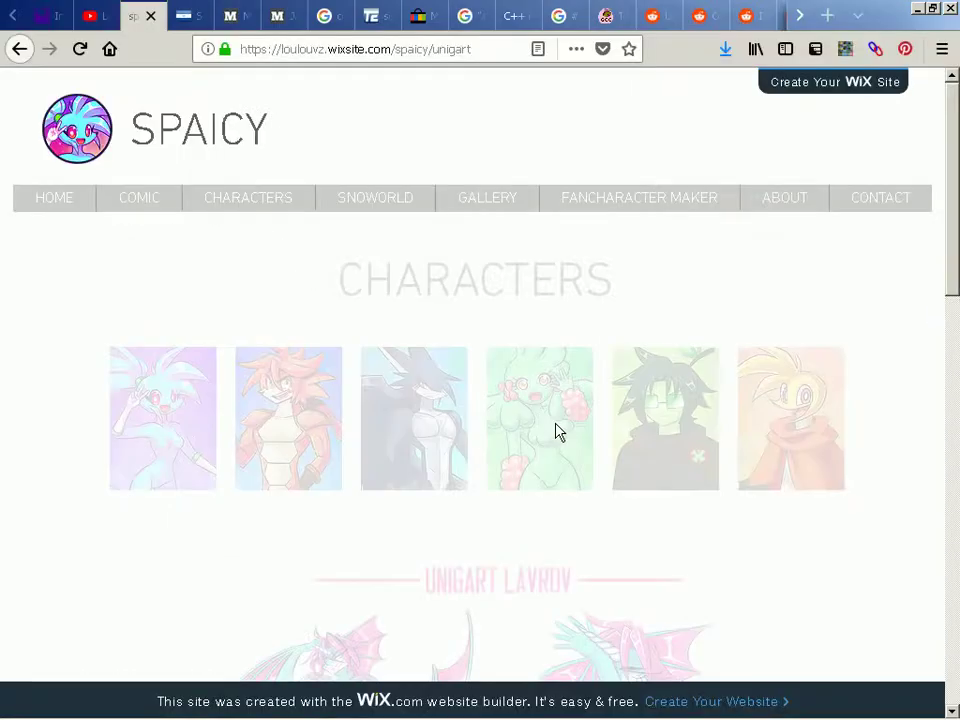
{"action": "key", "text": "alt+Tab"}
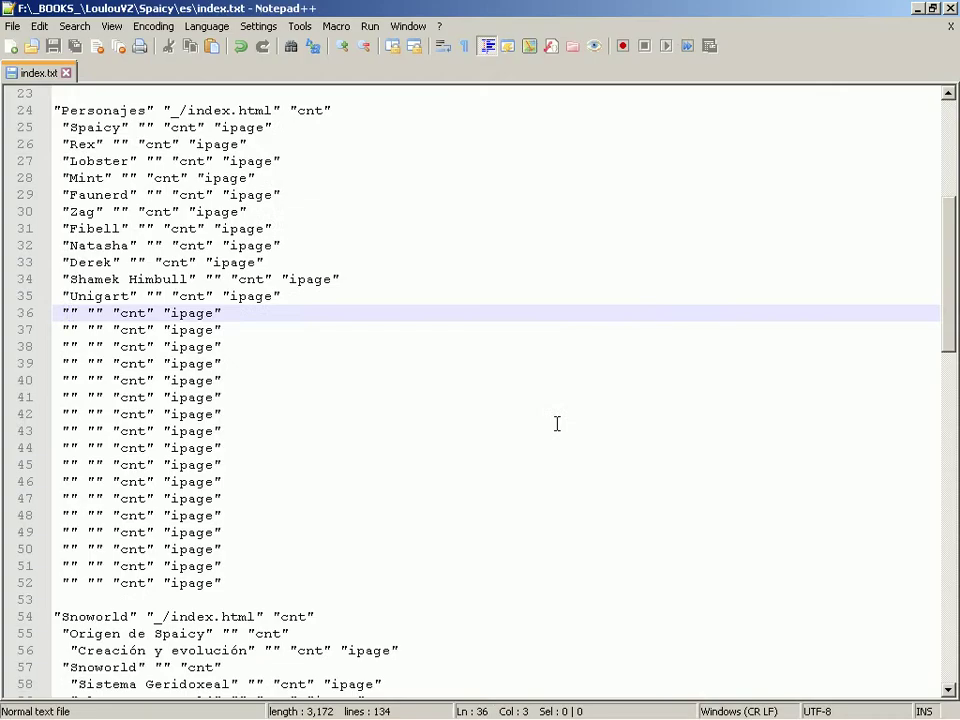
{"action": "key", "text": "Up"}
{"action": "key", "text": "Right"}
{"action": "type", "text": "K"}
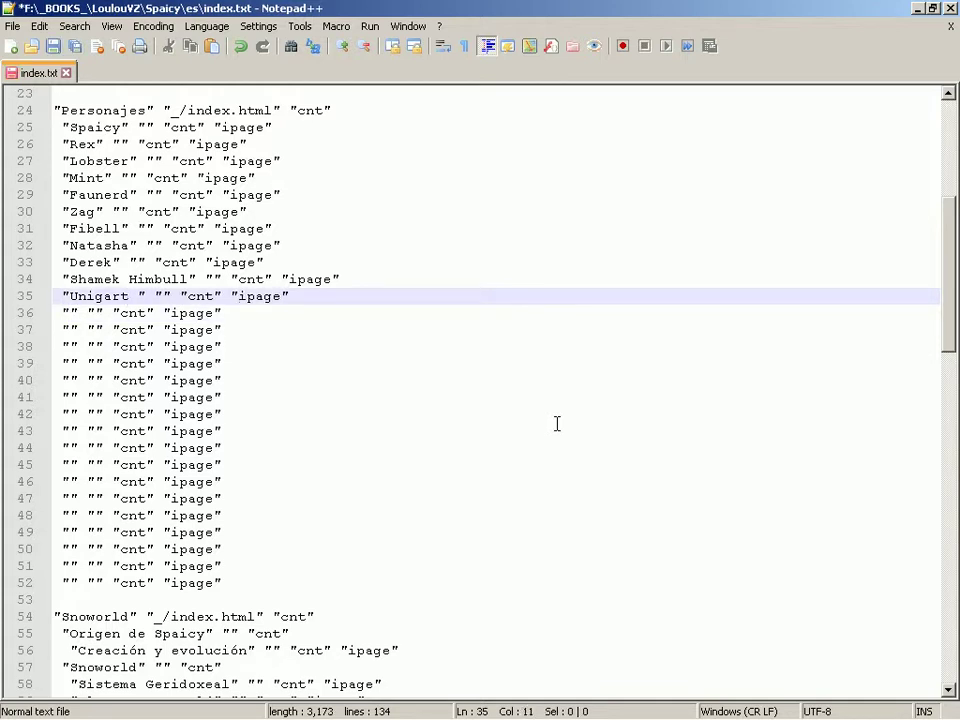
{"action": "key", "text": "BackSpace"}
{"action": "key", "text": "BackSpace"}
{"action": "type", "text": "L"}
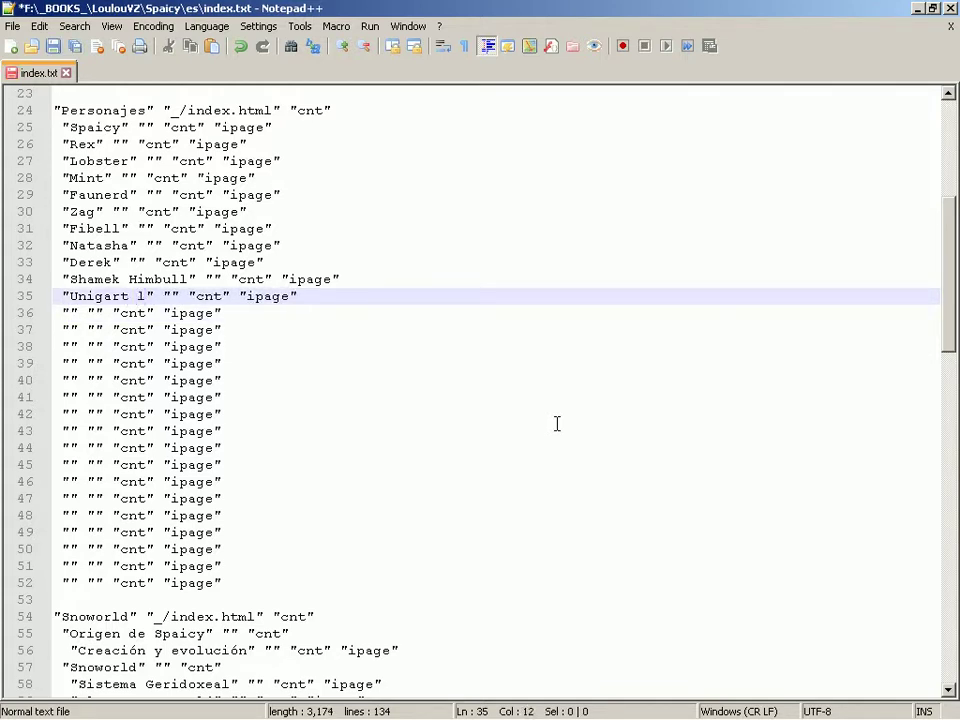
{"action": "type", "text": "avrov"}
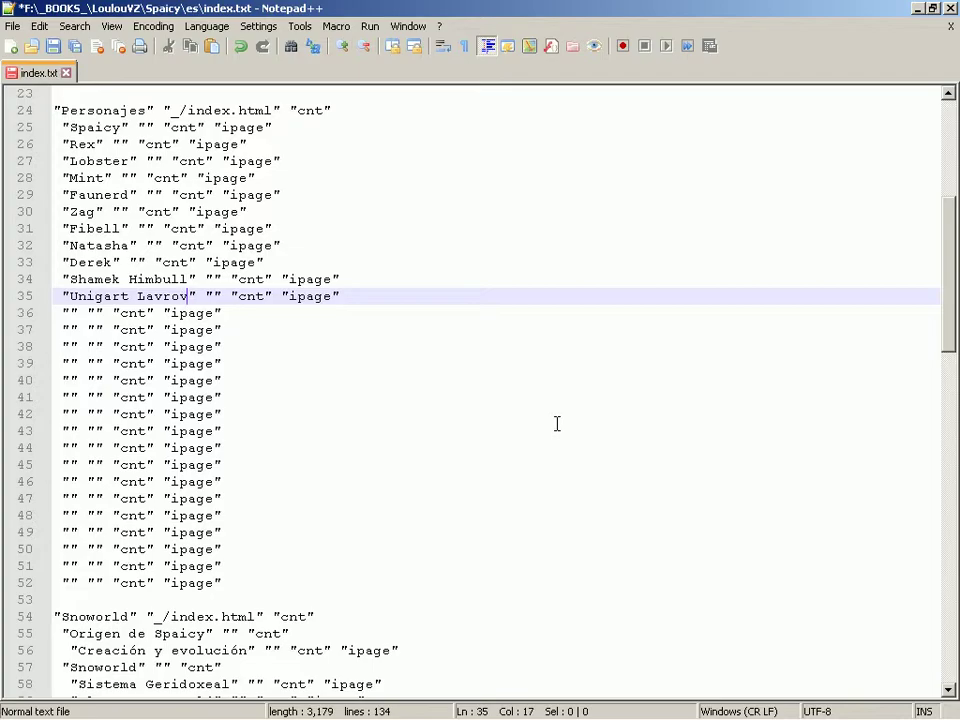
Open the twelfth character's page from the gallery and title the twelfth Personajes entry in index.txt Mallum
{"action": "key", "text": "alt+Tab"}
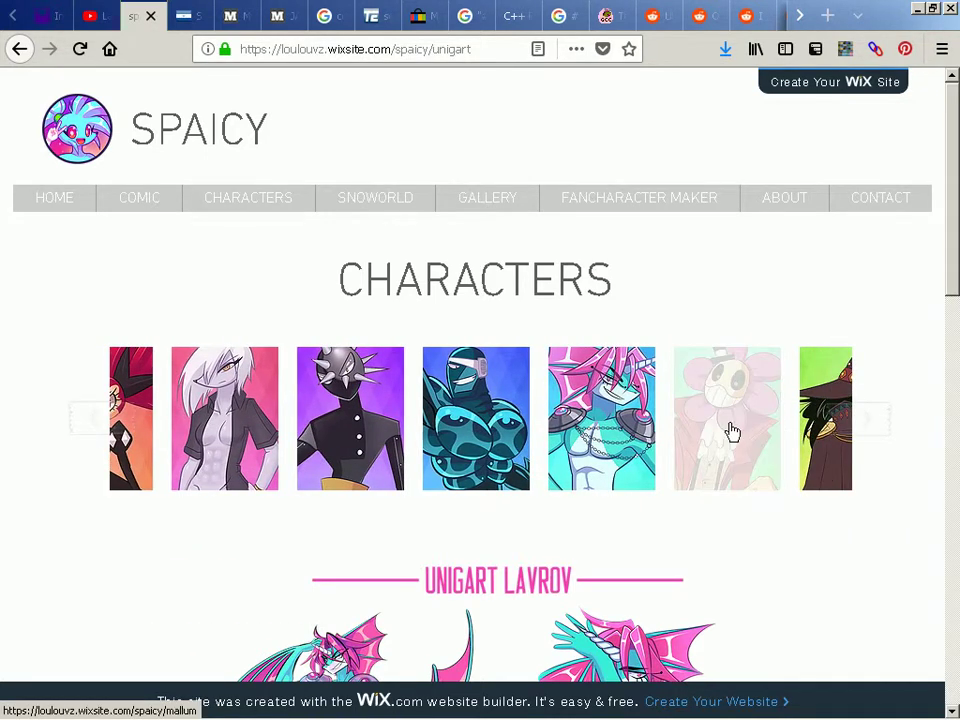
{"action": "left_click", "coordinate": [733, 431]}
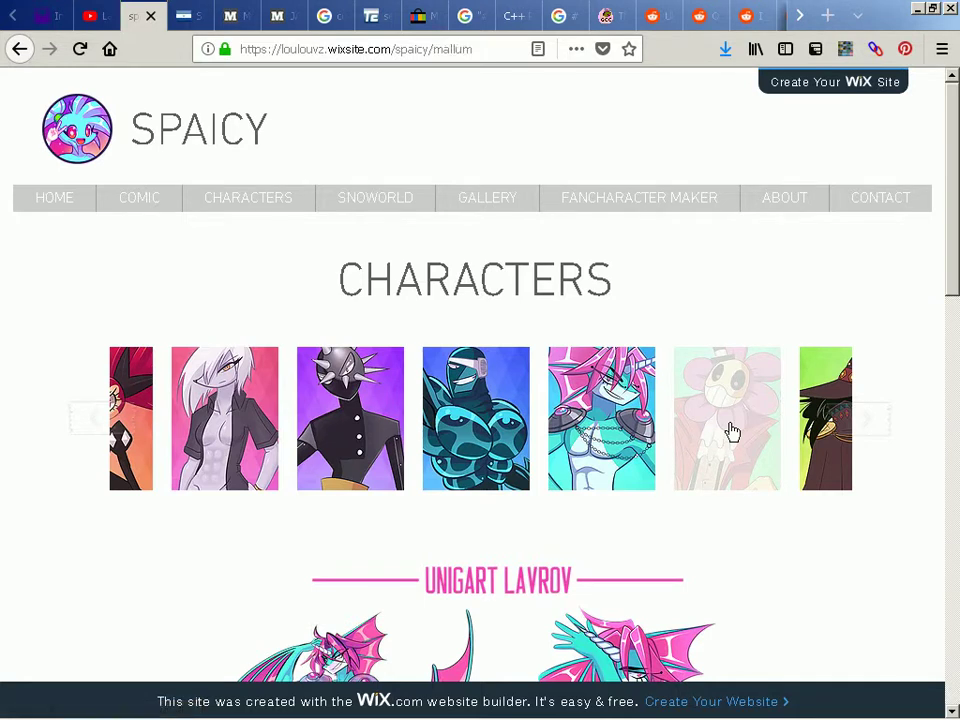
{"action": "key", "text": "alt+Tab"}
{"action": "key", "text": "Down"}
{"action": "key", "text": "Home"}
{"action": "key", "text": "Right"}
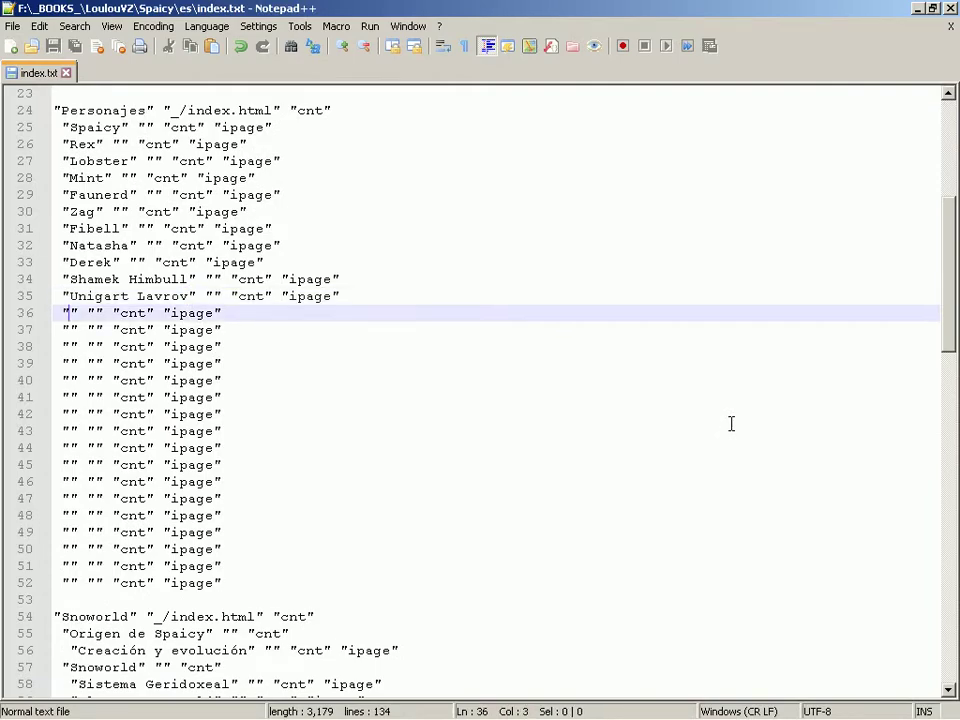
{"action": "type", "text": "Mallum"}
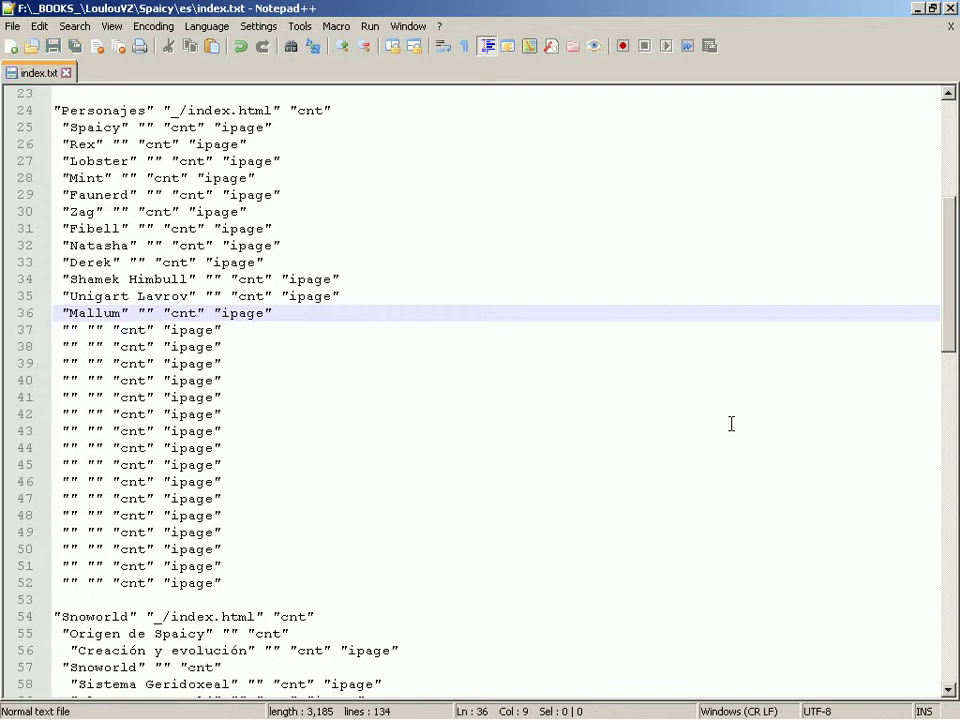
Read the full name on Mallum's character page and extend the twelfth Personajes entry's title to Robert Mc Mallum
{"action": "key", "text": "alt+Tab"}
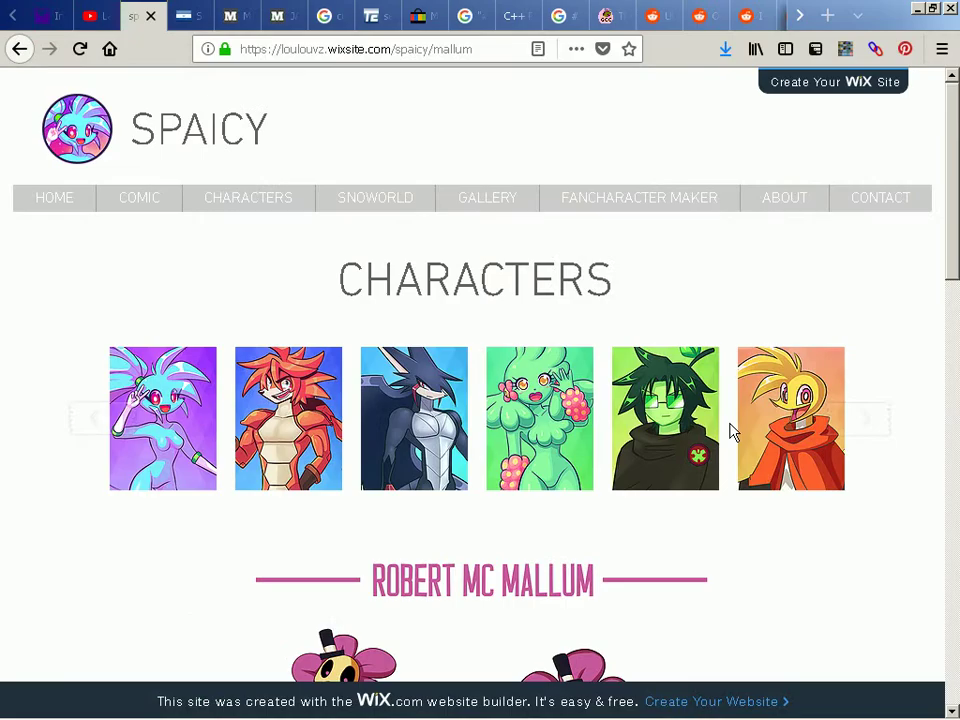
{"action": "key", "text": "alt+Tab"}
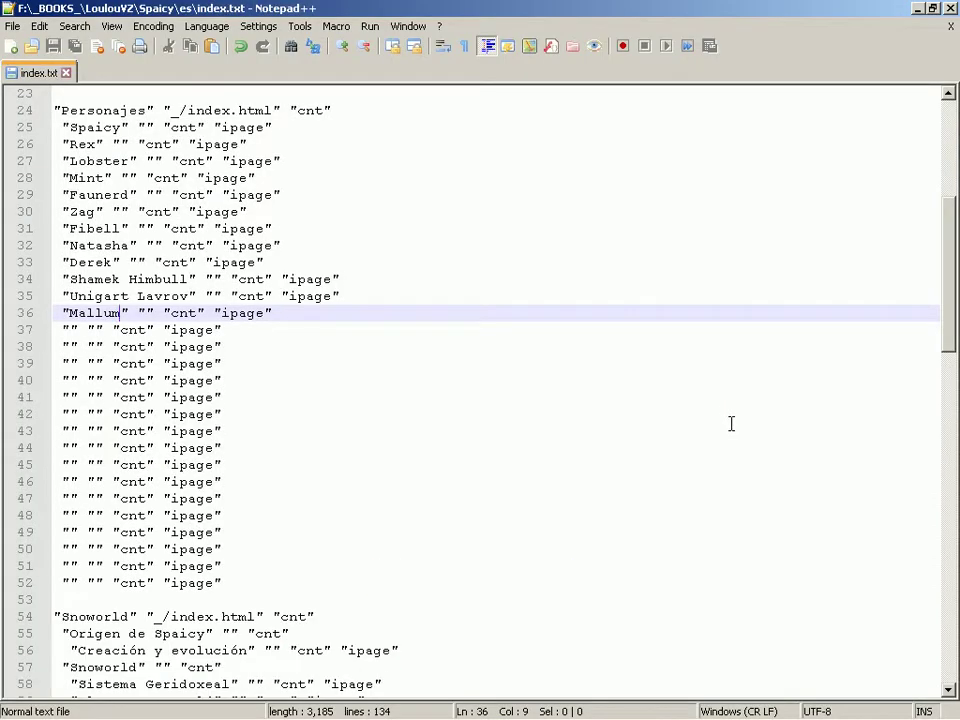
{"action": "type", "text": "Robert Mc"}
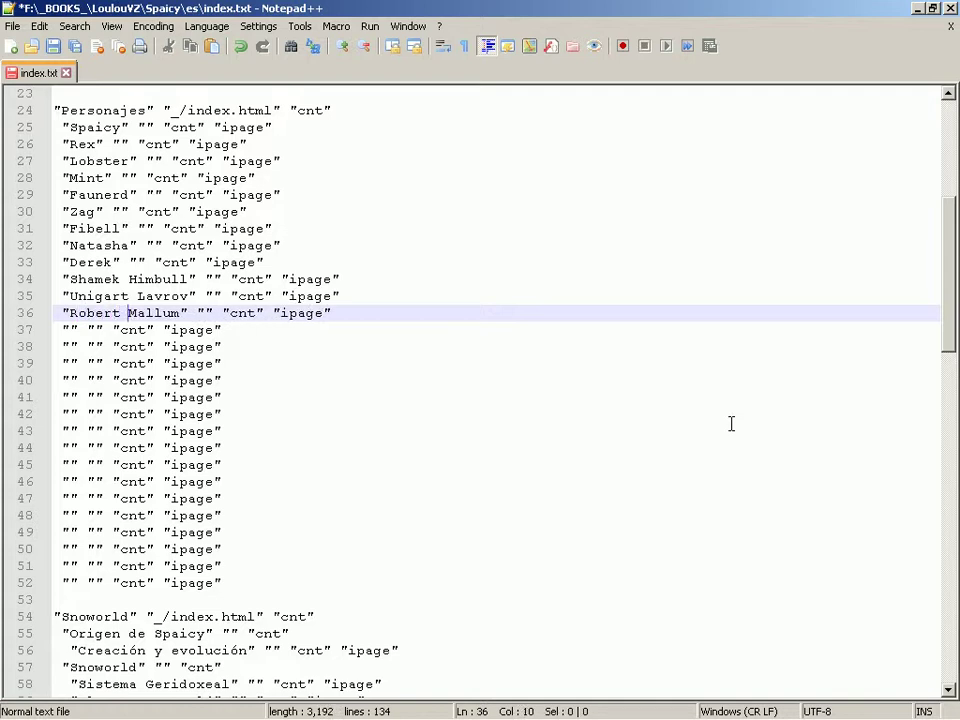
Look up the thirteenth character's link in the gallery and title the thirteenth Personajes entry in index.txt Wildgard
{"action": "key", "text": "alt+Tab"}
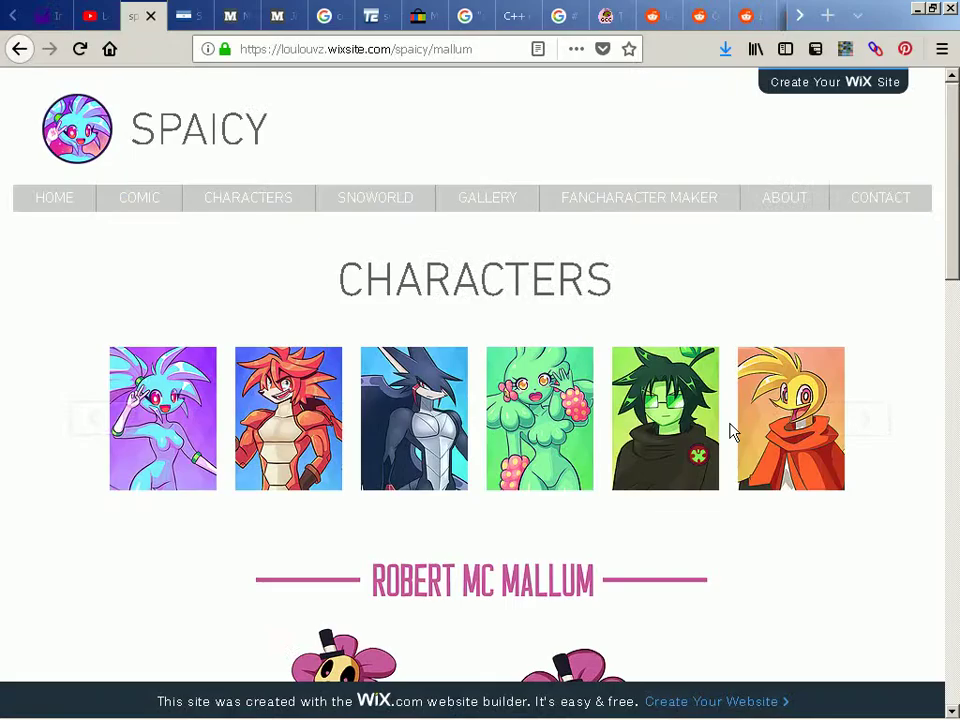
{"action": "scroll", "coordinate": [846, 431], "scroll_direction": "down", "scroll_amount": 5}
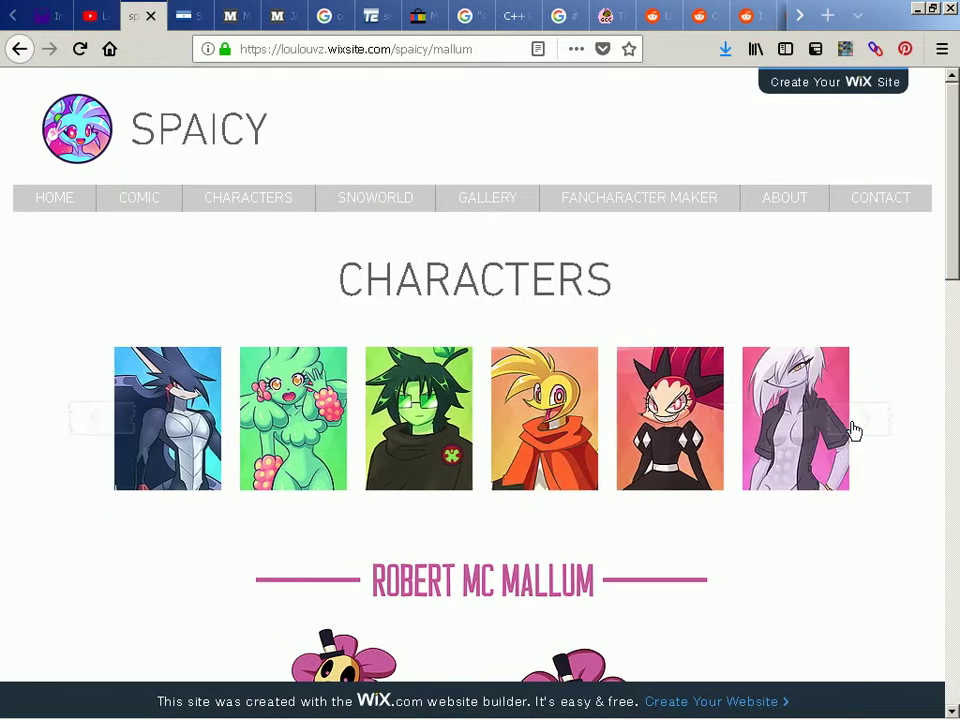
{"action": "scroll", "coordinate": [806, 455], "scroll_direction": "down", "scroll_amount": 10}
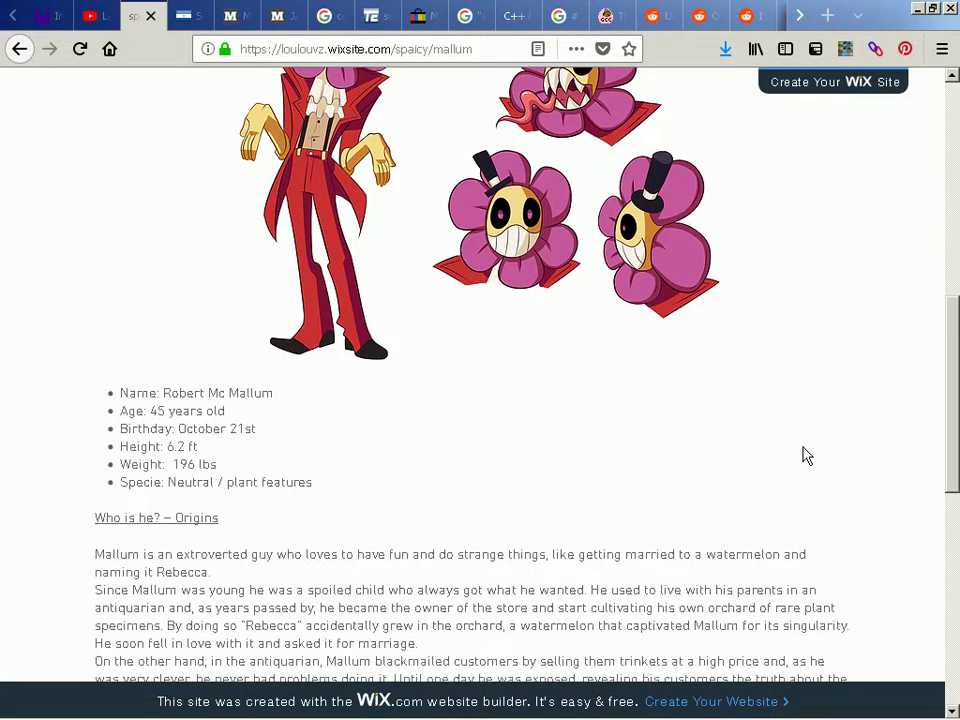
{"action": "scroll", "coordinate": [806, 455], "scroll_direction": "up", "scroll_amount": 10}
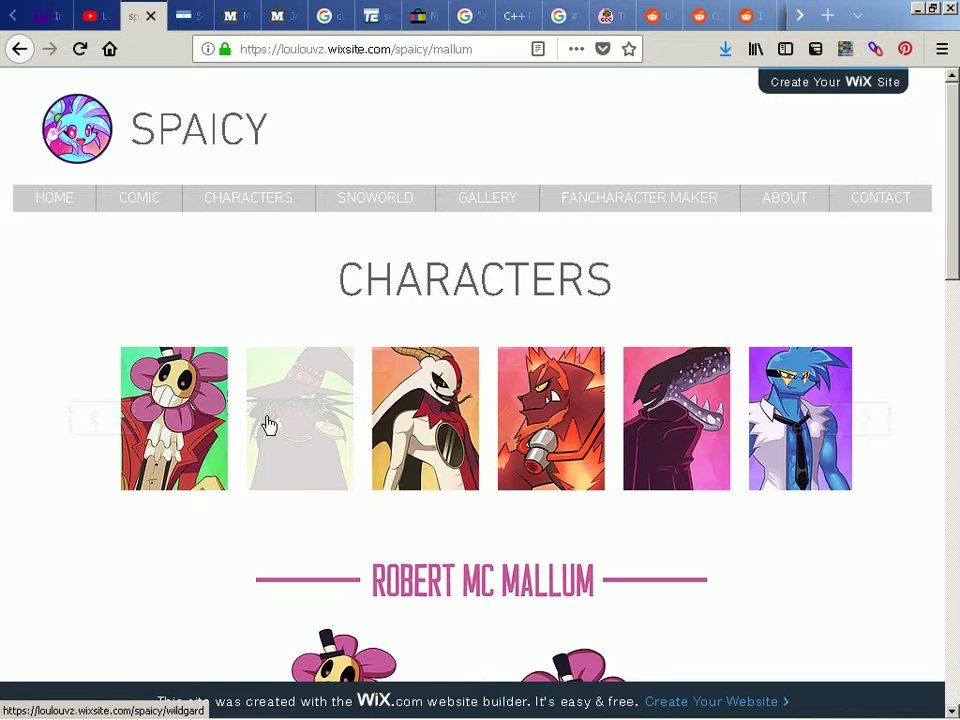
{"action": "key", "text": "alt+Tab"}
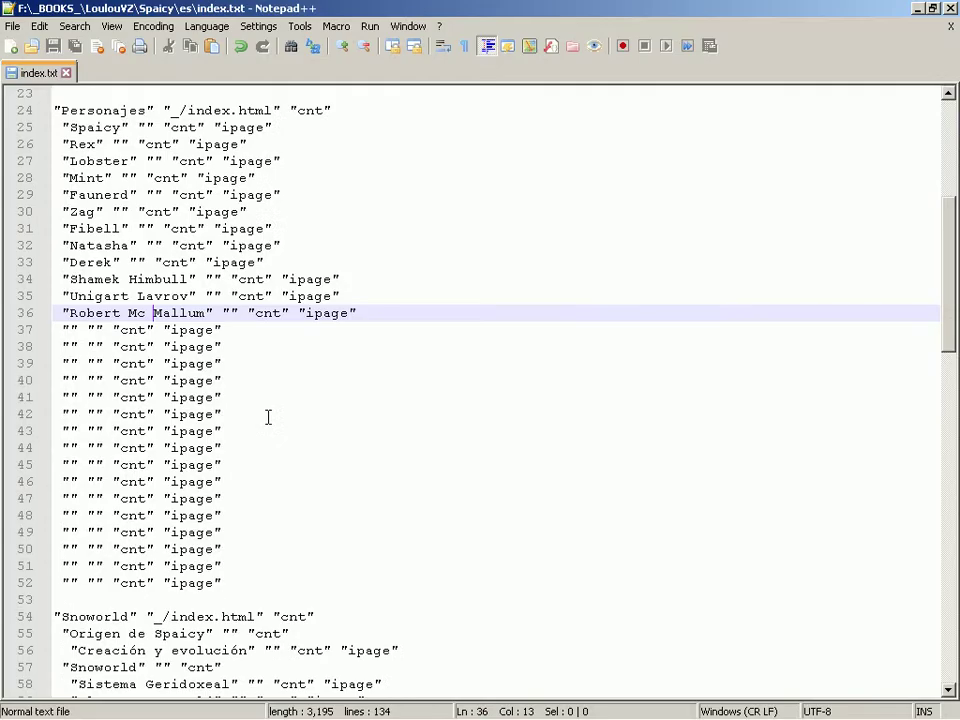
{"action": "key", "text": "Down"}
{"action": "type", "text": "Wildgard"}
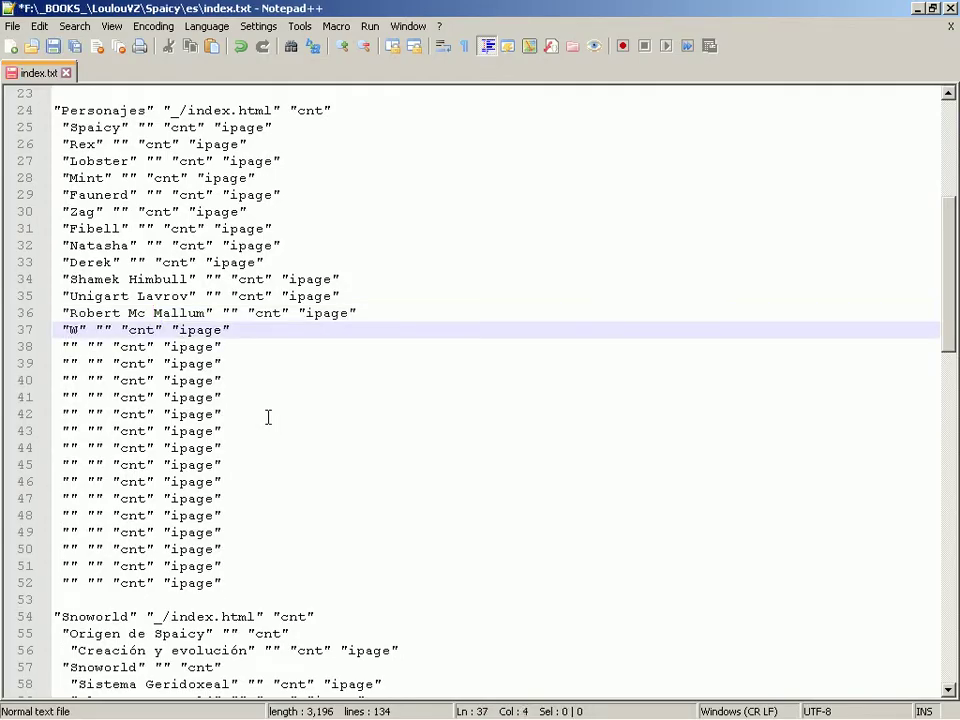
{"action": "key", "text": "Down"}
{"action": "key", "text": "Home"}
Look up the fourteenth character's link in the gallery and title the fourteenth Personajes entry Varpas
{"action": "key", "text": "alt+Tab"}
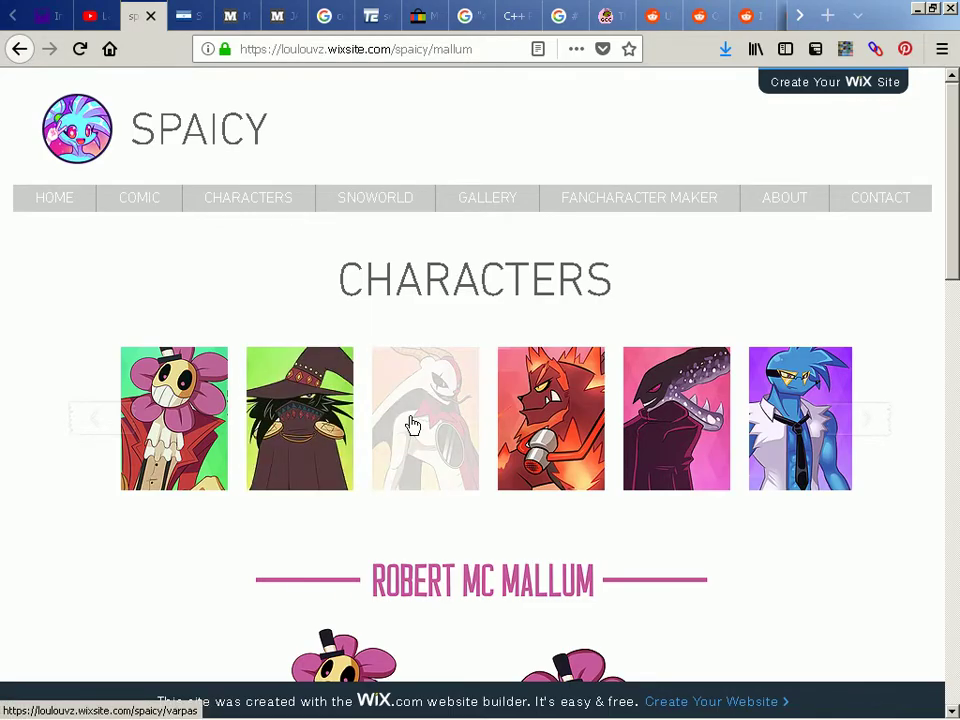
{"action": "key", "text": "alt+Tab"}
{"action": "type", "text": "Varpss"}
{"action": "key", "text": "Down"}
{"action": "key", "text": "Home"}
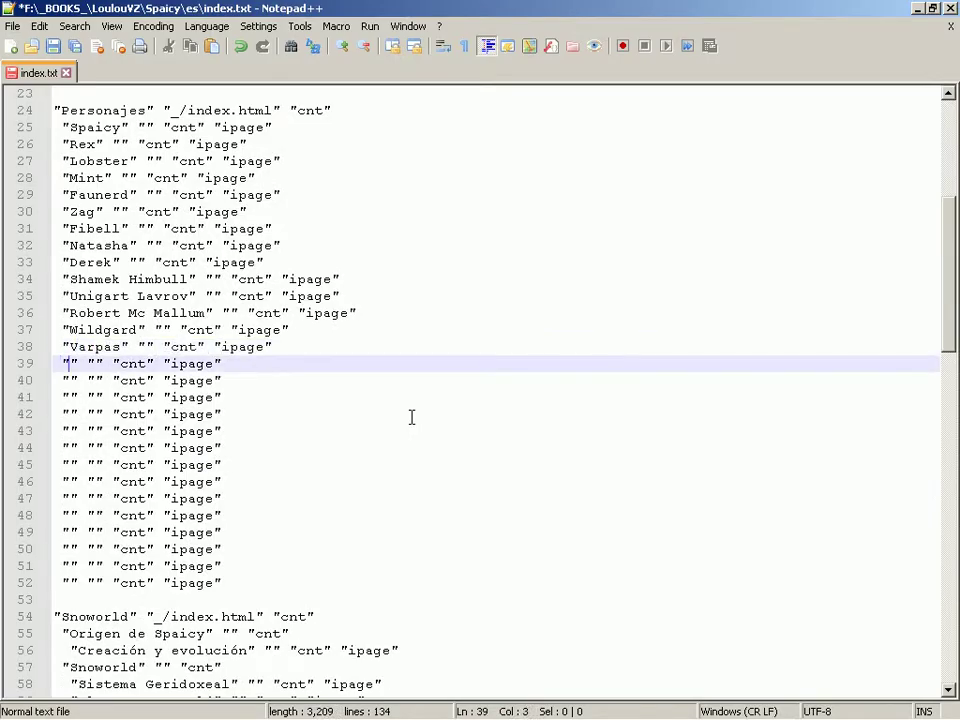
Look up the fifteenth character's link in the gallery, title the fifteenth Personajes entry Rambold, and save index.txt
{"action": "key", "text": "alt+Tab"}
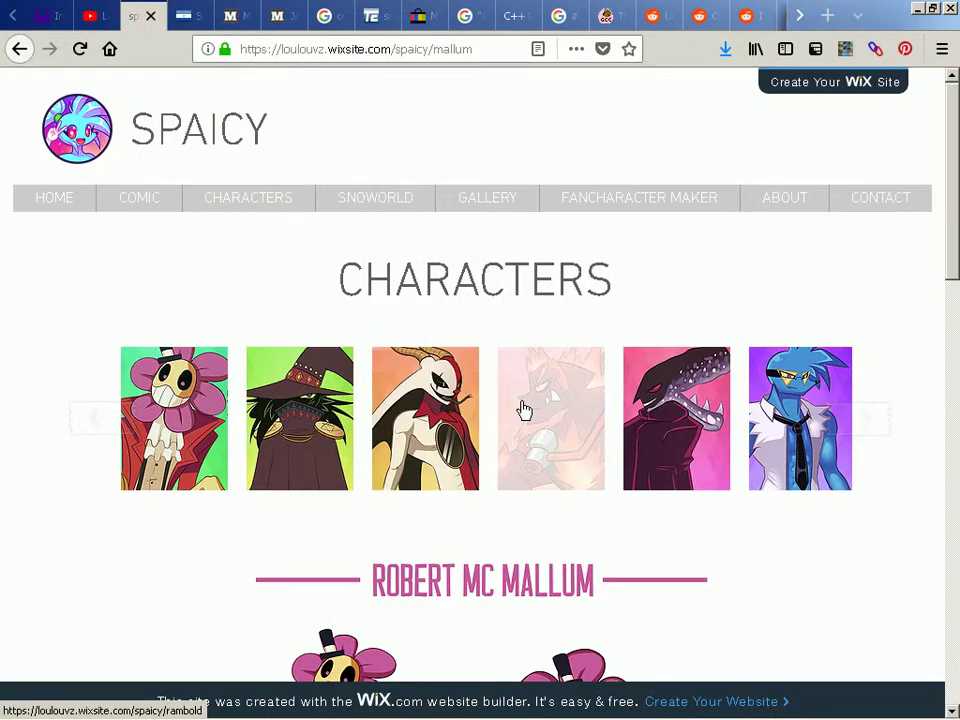
{"action": "key", "text": "alt+Tab"}
{"action": "key", "text": "Right"}
{"action": "type", "text": "Rambold"}
{"action": "key", "text": "Down"}
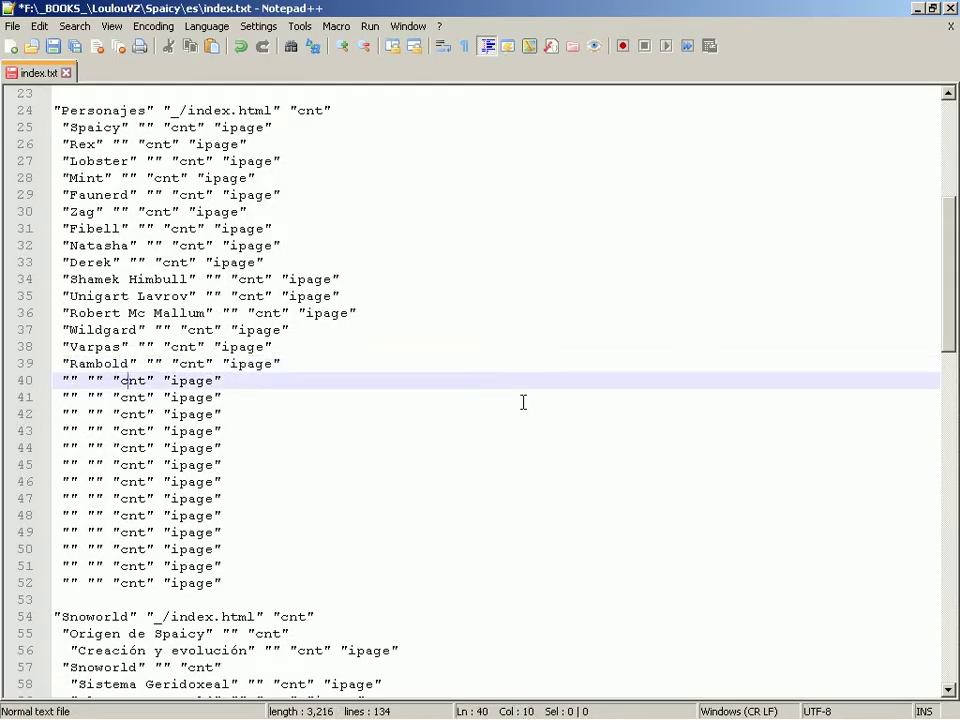
{"action": "key", "text": "Home"}
{"action": "key", "text": "ctrl+s"}
Advance the character gallery to the sixteenth character's link and title the sixteenth Personajes entry Quarz
{"action": "key", "text": "alt+Tab"}
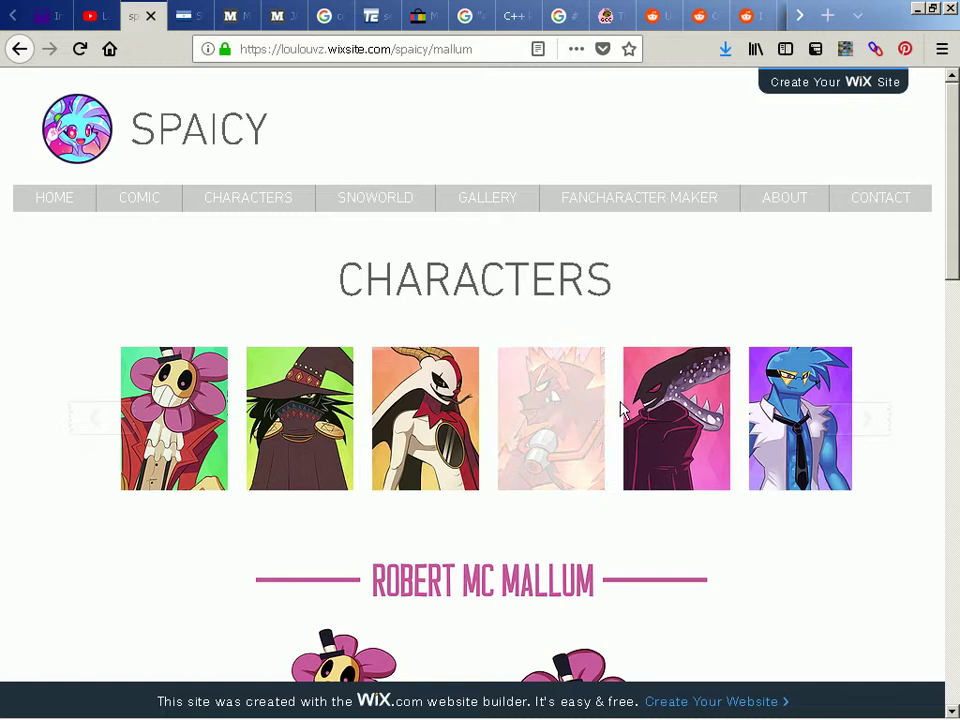
{"action": "left_click", "coordinate": [871, 422]}
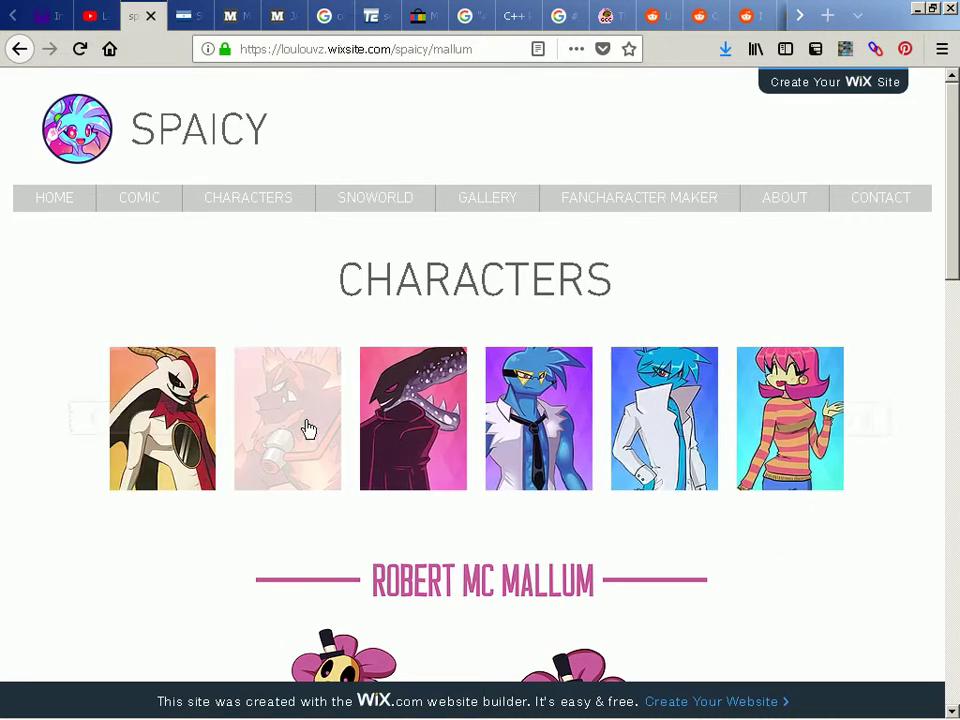
{"action": "key", "text": "alt+Tab"}
{"action": "type", "text": "Quar"}
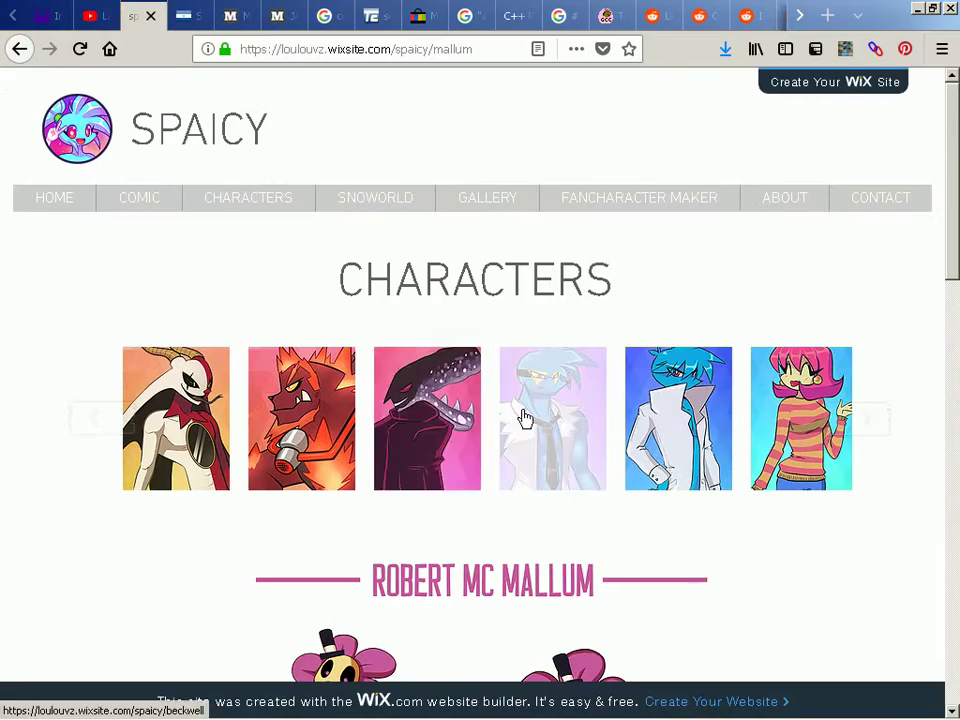
Title the seventeenth Personajes entry in index.txt Beckwell, following the seventeenth character's link in the gallery
{"action": "key", "text": "alt+Tab"}
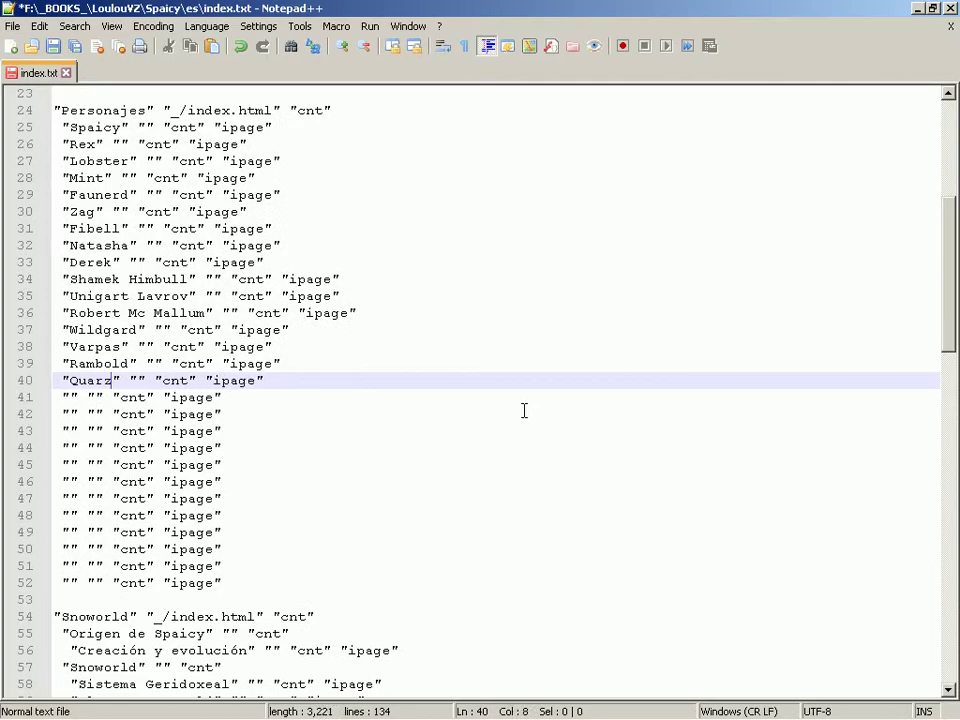
{"action": "key", "text": "Down"}
{"action": "key", "text": "Home"}
{"action": "key", "text": "Right"}
{"action": "type", "text": "B"}
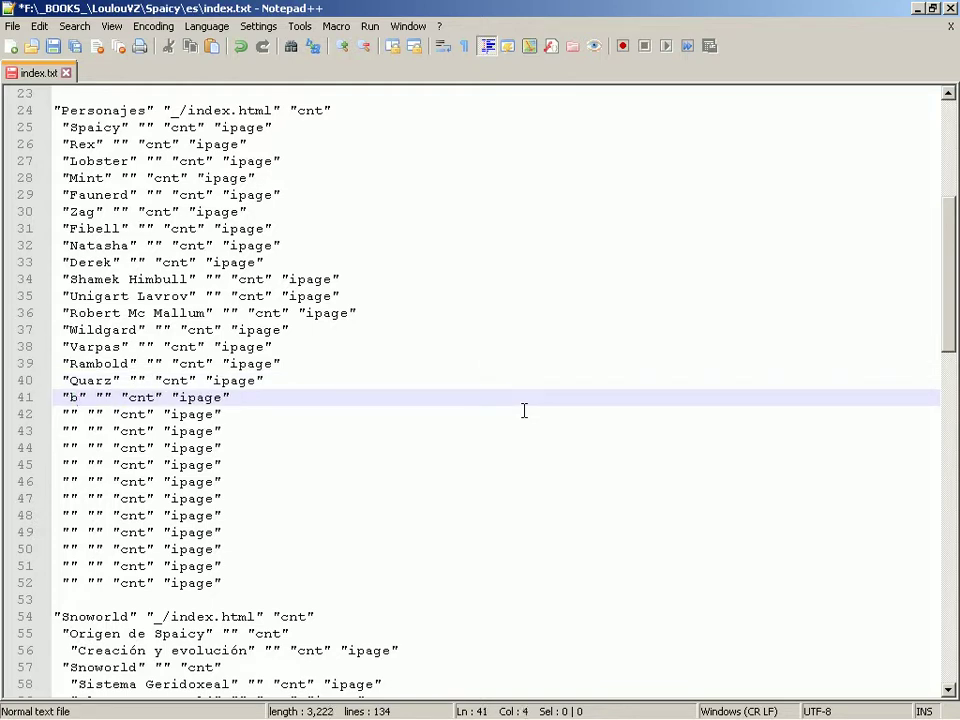
{"action": "type", "text": "eckwell"}
{"action": "key", "text": "Down"}
{"action": "key", "text": "Home"}
{"action": "key", "text": "Right"}
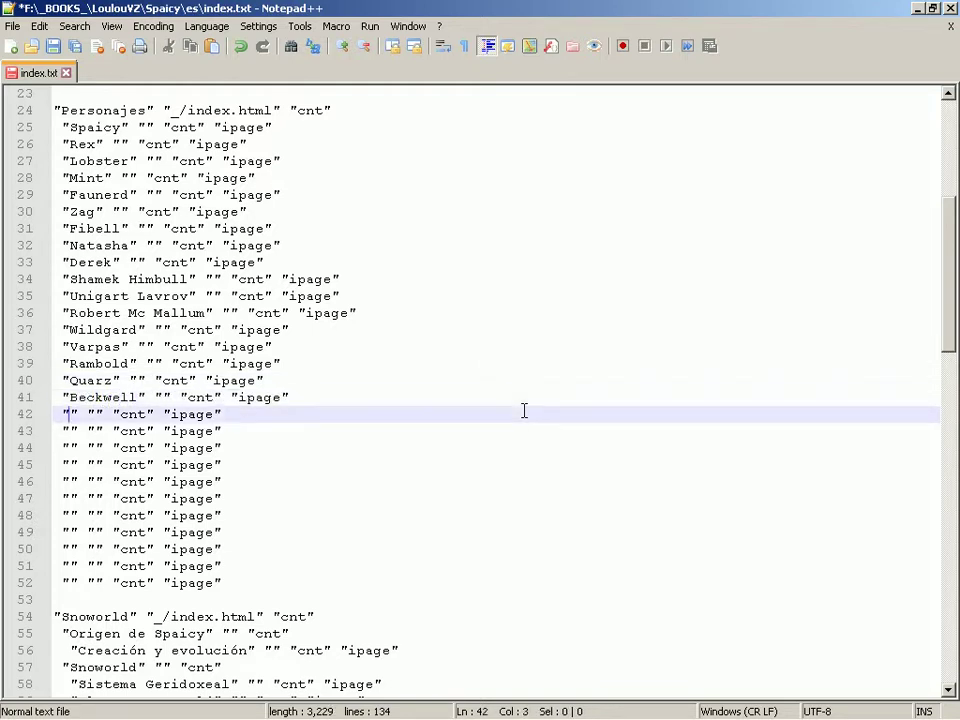
Look up the eighteenth character's link in the gallery and title the eighteenth Personajes entry Bob
{"action": "key", "text": "alt+Tab"}
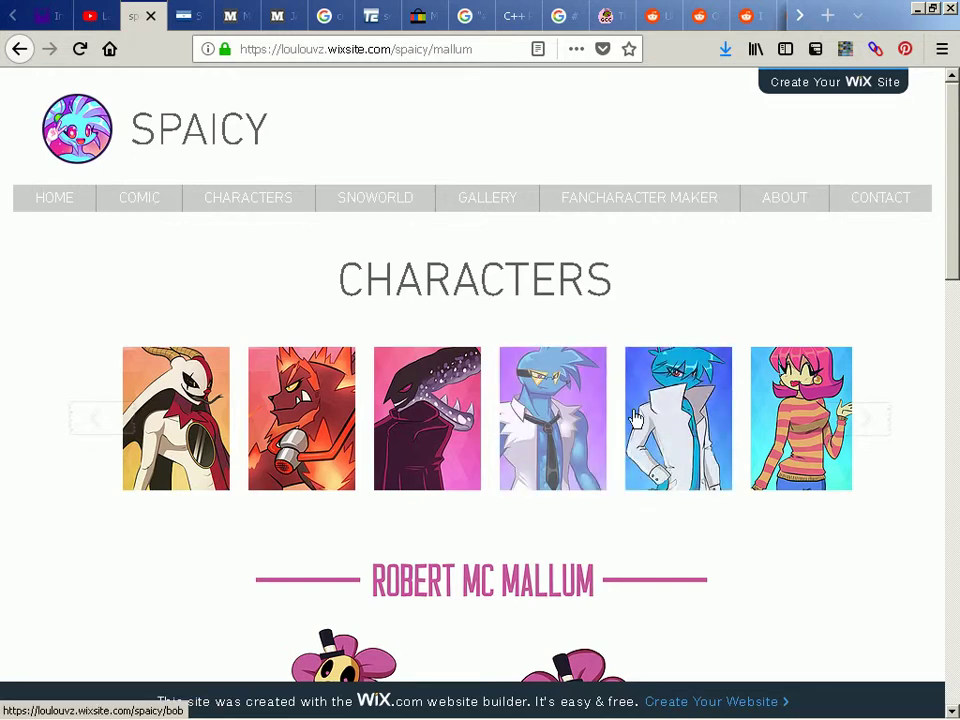
{"action": "key", "text": "alt+Tab"}
{"action": "type", "text": "Bob"}
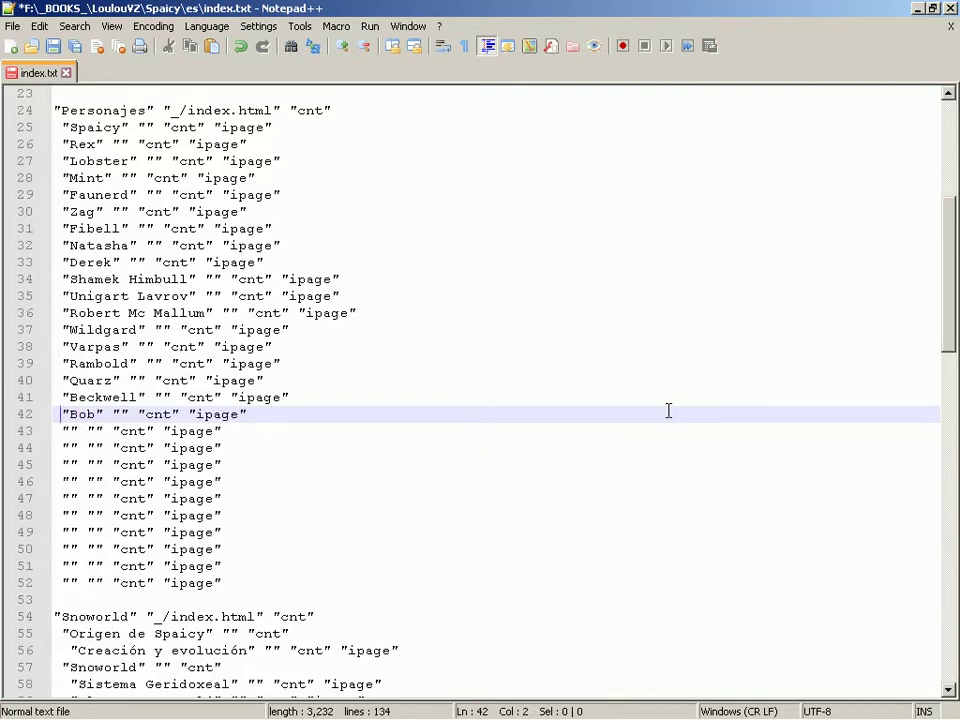
{"action": "key", "text": "Down"}
Look up the pink-haired character's link in the gallery and title the nineteenth Personajes entry Mitsy
{"action": "key", "text": "alt+Tab"}
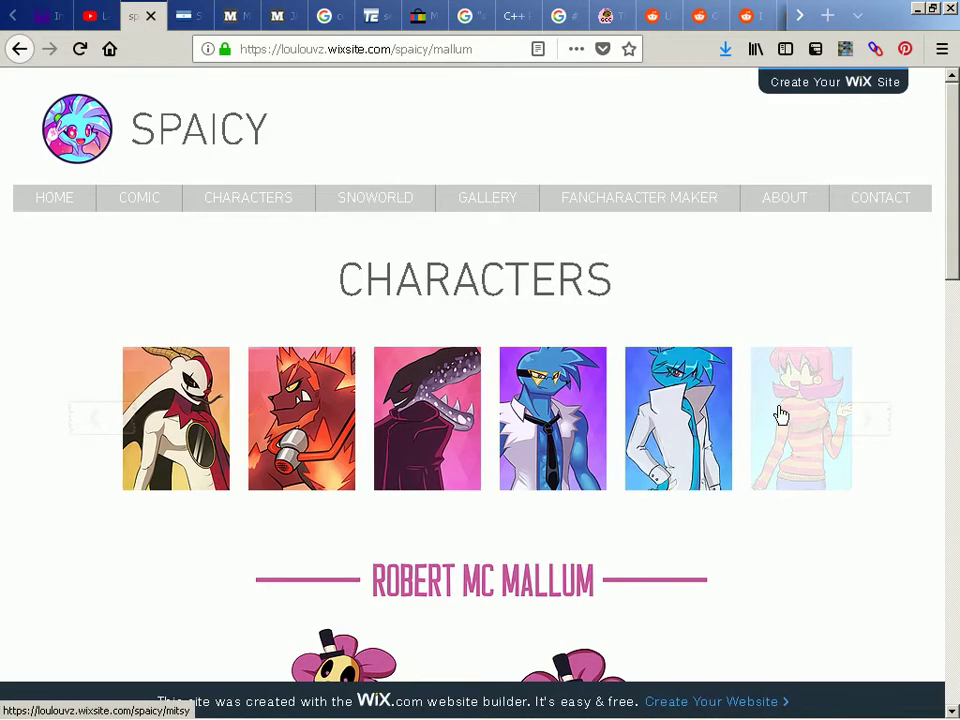
{"action": "key", "text": "alt+Tab"}
{"action": "type", "text": "Mint"}
{"action": "key", "text": "alt+Tab"}
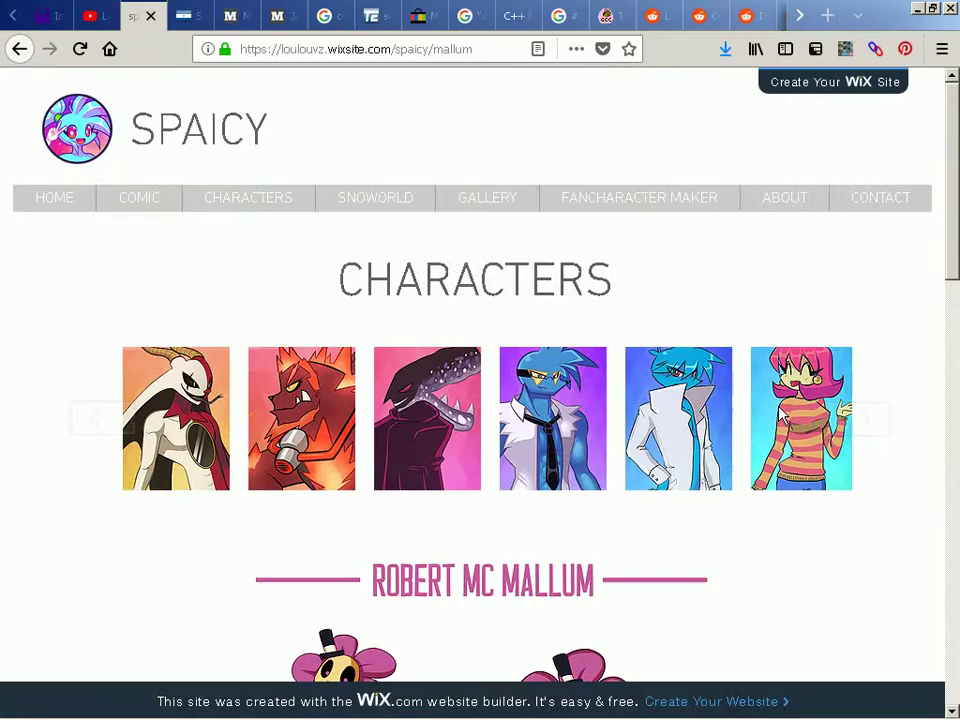
{"action": "key", "text": "alt+Tab"}
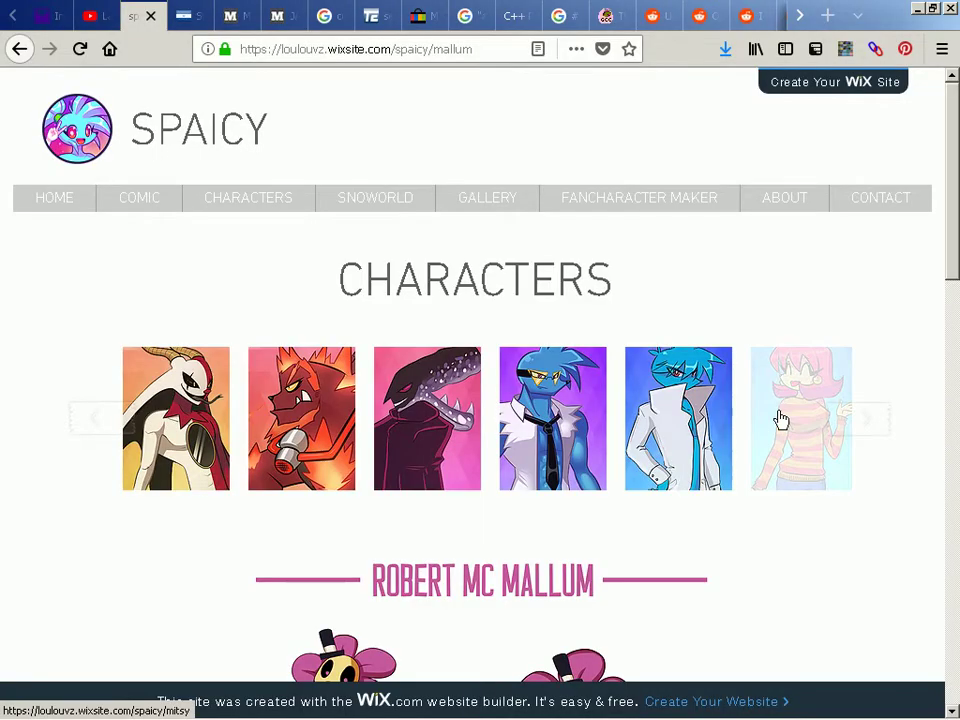
Check the red-haired character's link further along the gallery, title the twentieth Personajes entry Familia de Rex, and save index.txt
{"action": "mouse_move", "coordinate": [861, 424]}
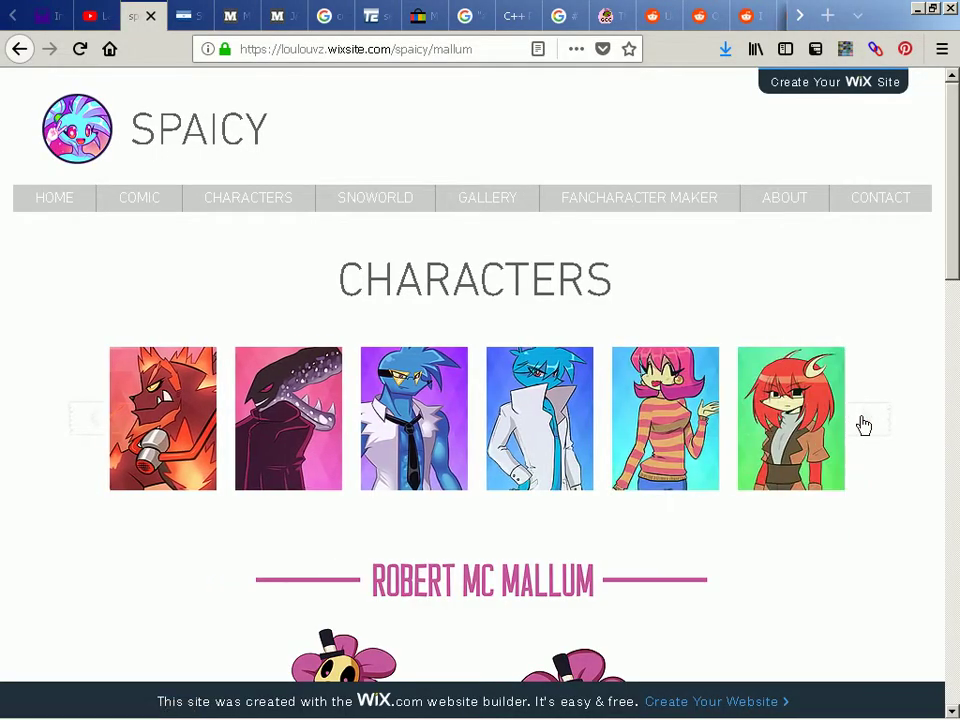
{"action": "mouse_move", "coordinate": [124, 422]}
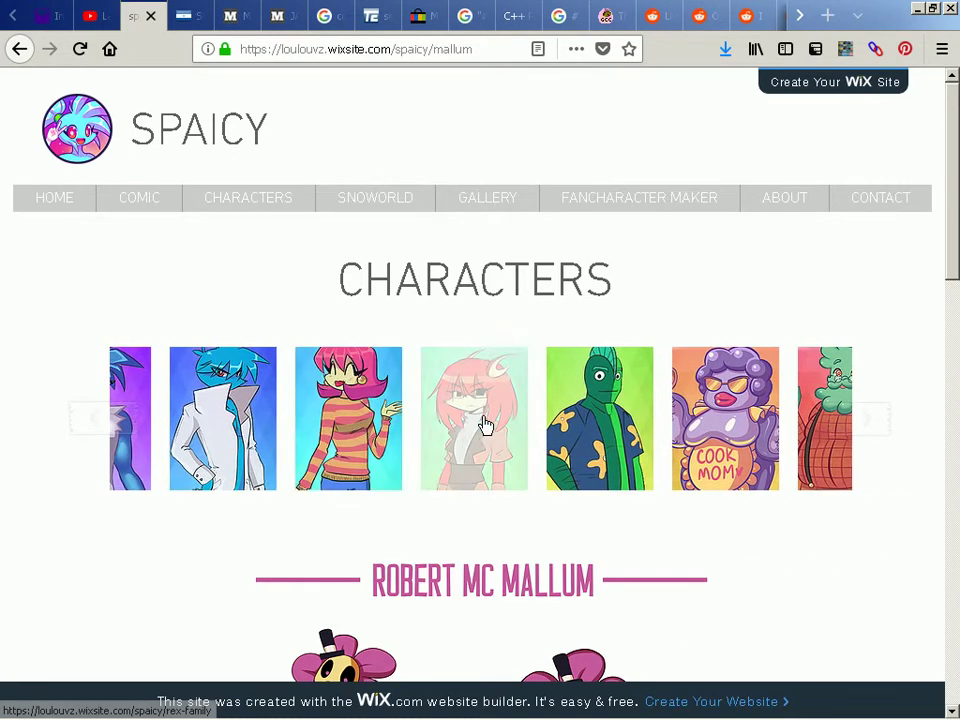
{"action": "key", "text": "alt+Tab"}
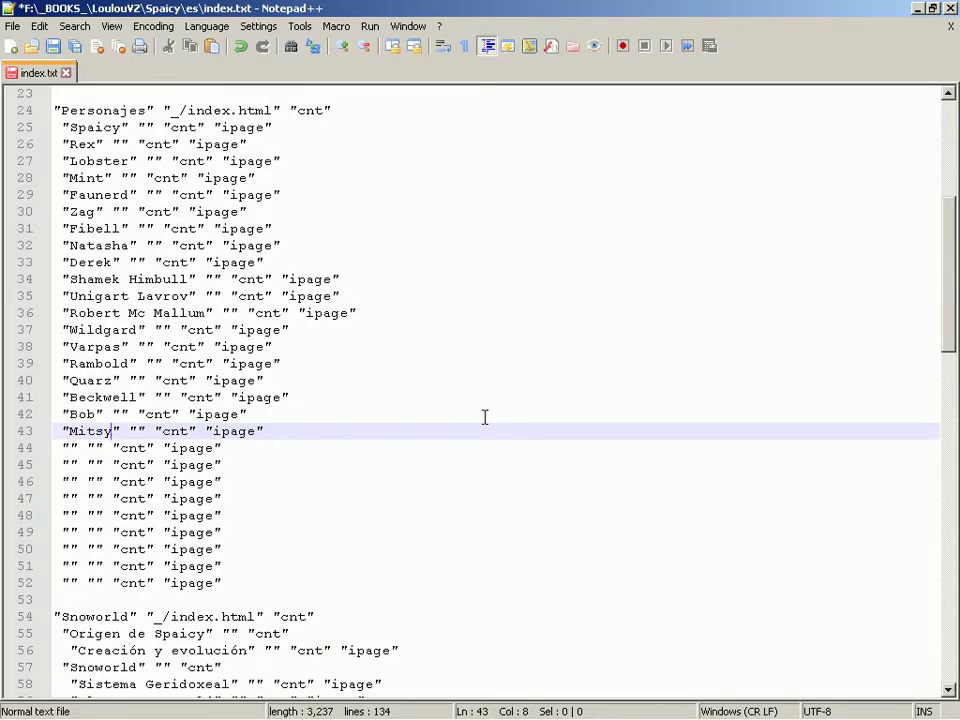
{"action": "key", "text": "Down"}
{"action": "key", "text": "Home"}
{"action": "key", "text": "Right"}
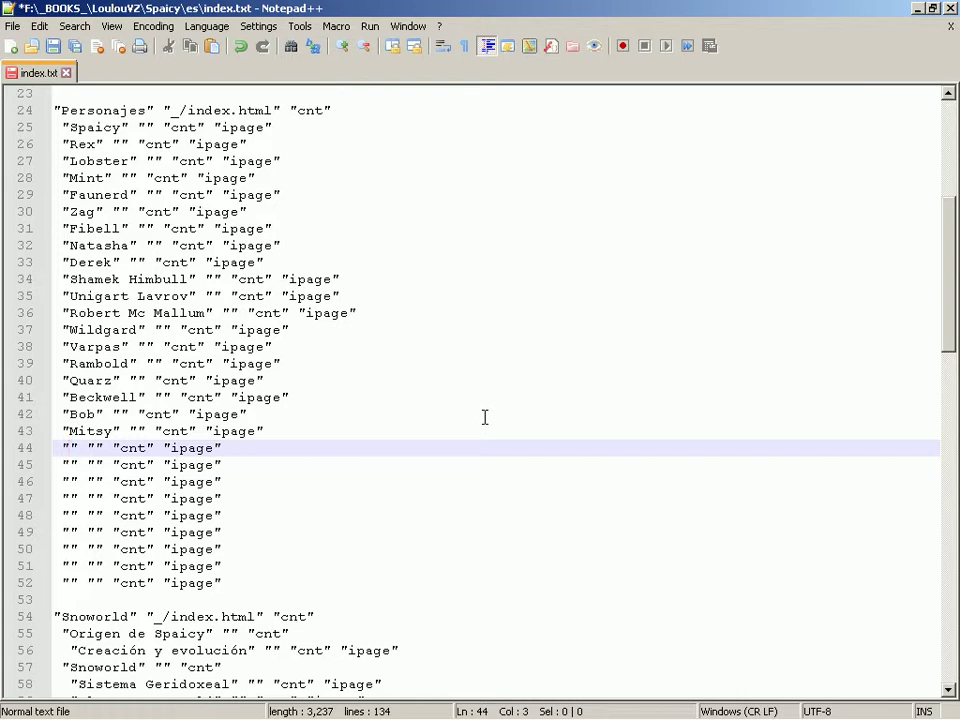
{"action": "type", "text": "Familia "}
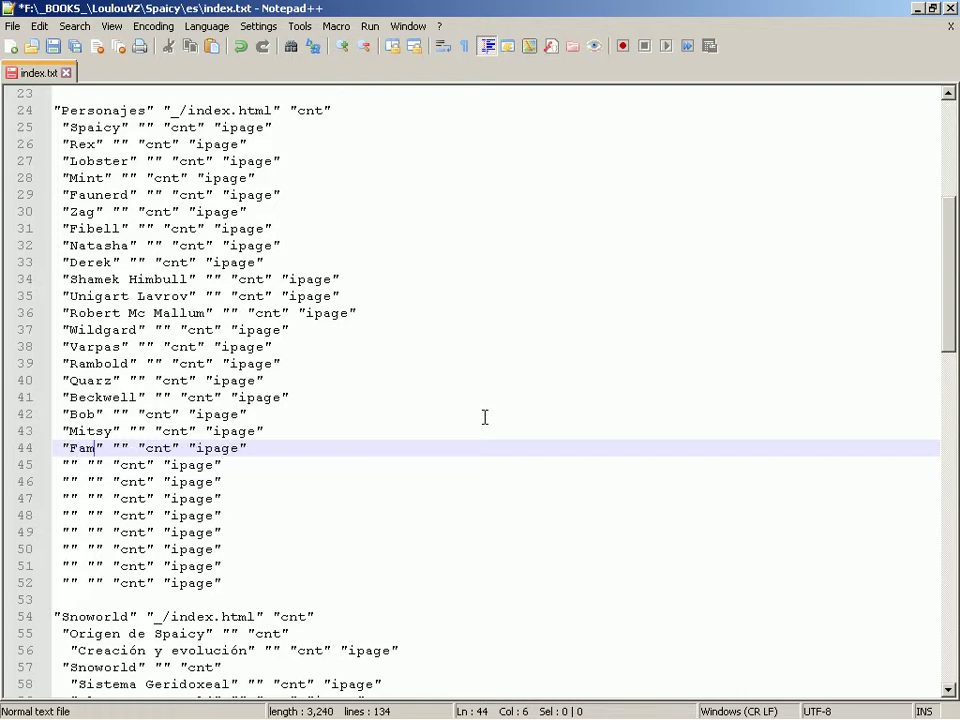
{"action": "type", "text": "de Re"}
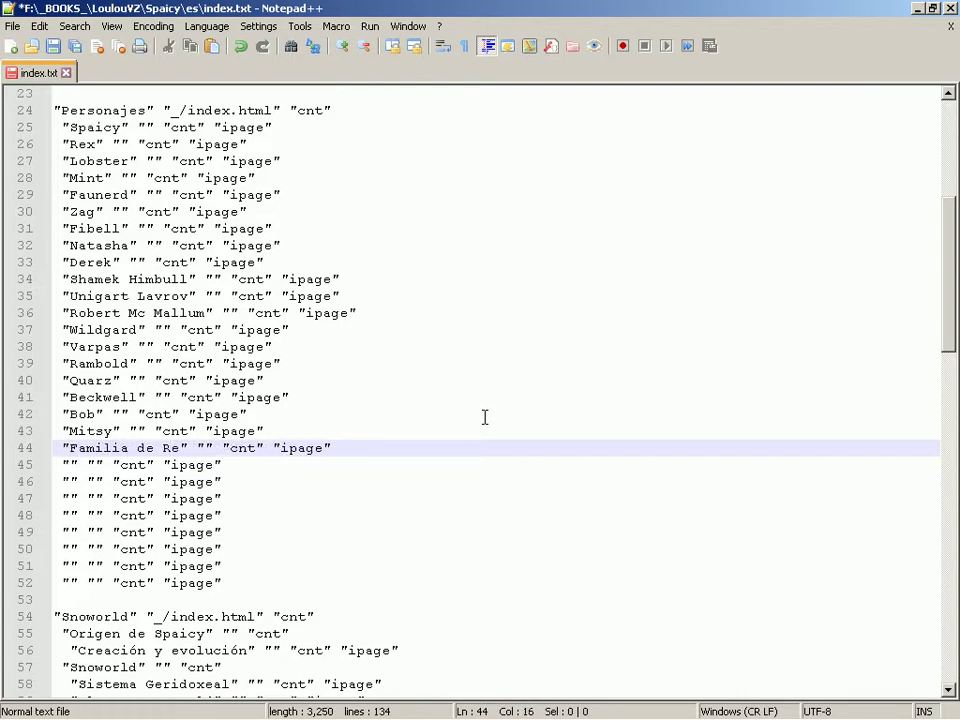
{"action": "type", "text": "x"}
{"action": "key", "text": "ctrl+s"}
{"action": "key", "text": "Home"}
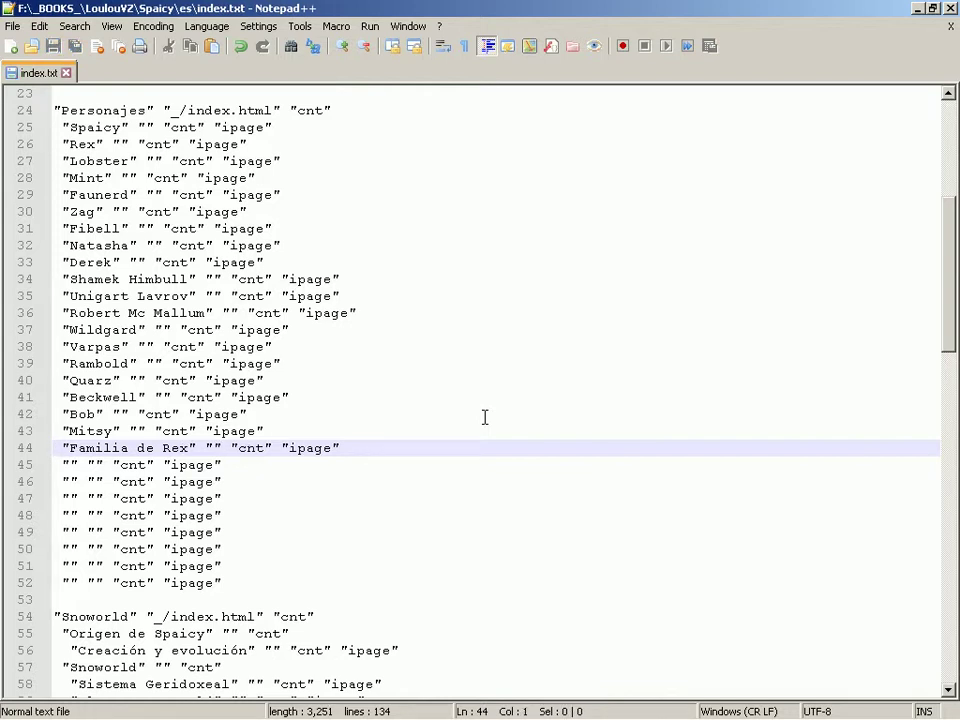
Check the family links of the following gallery characters and title the twenty-first Personajes entry Familia de Mint
{"action": "key", "text": "alt+Tab"}
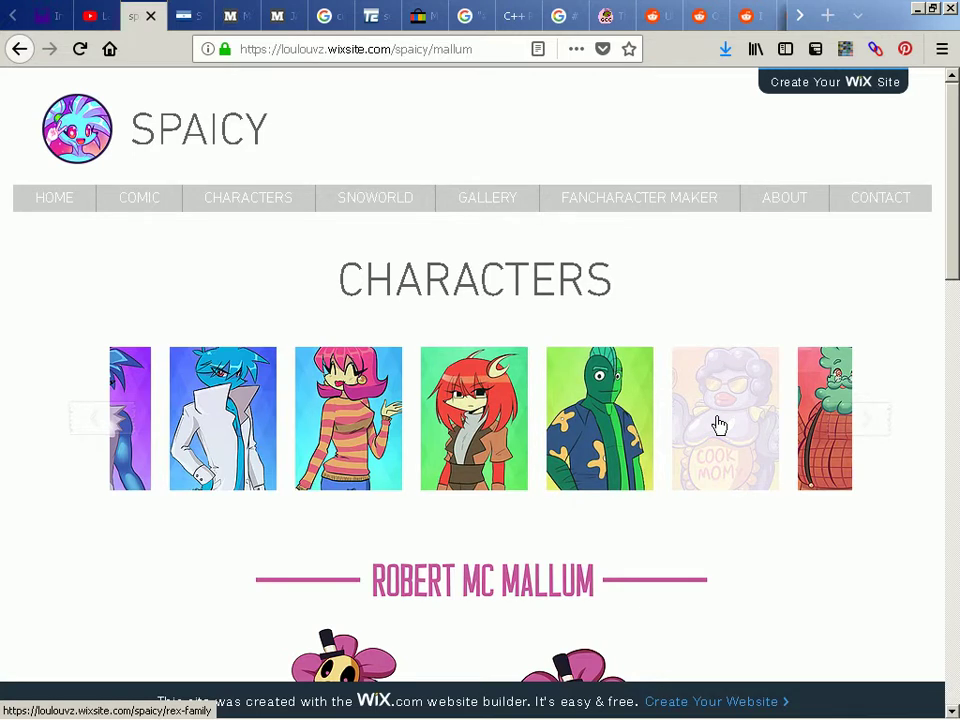
{"action": "key", "text": "alt+Tab"}
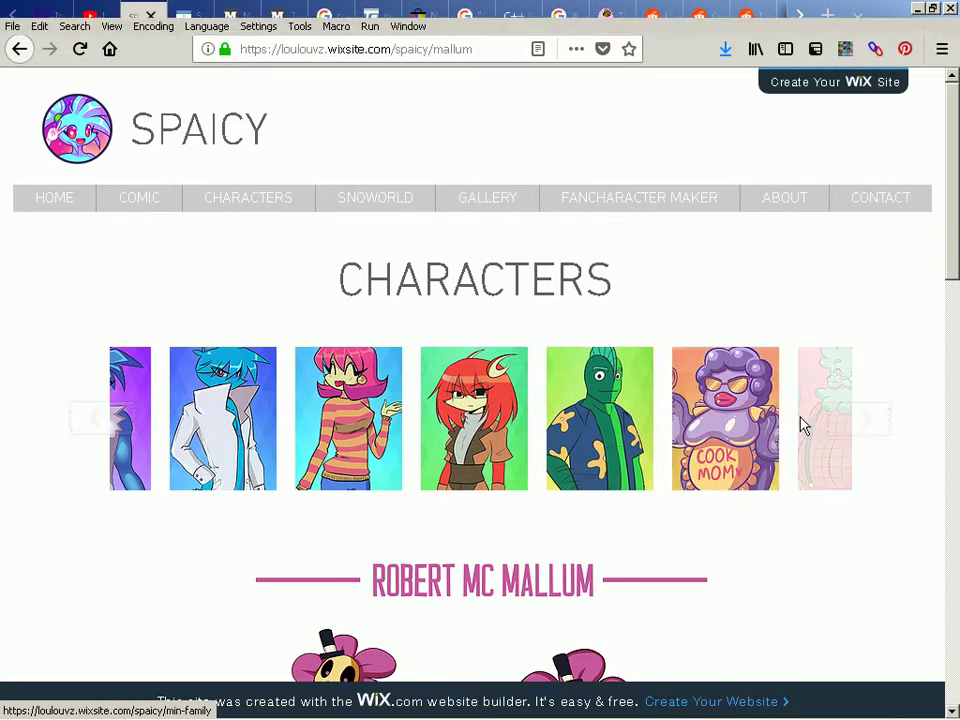
{"action": "key", "text": "Down"}
{"action": "key", "text": "Right"}
{"action": "key", "text": "Right"}
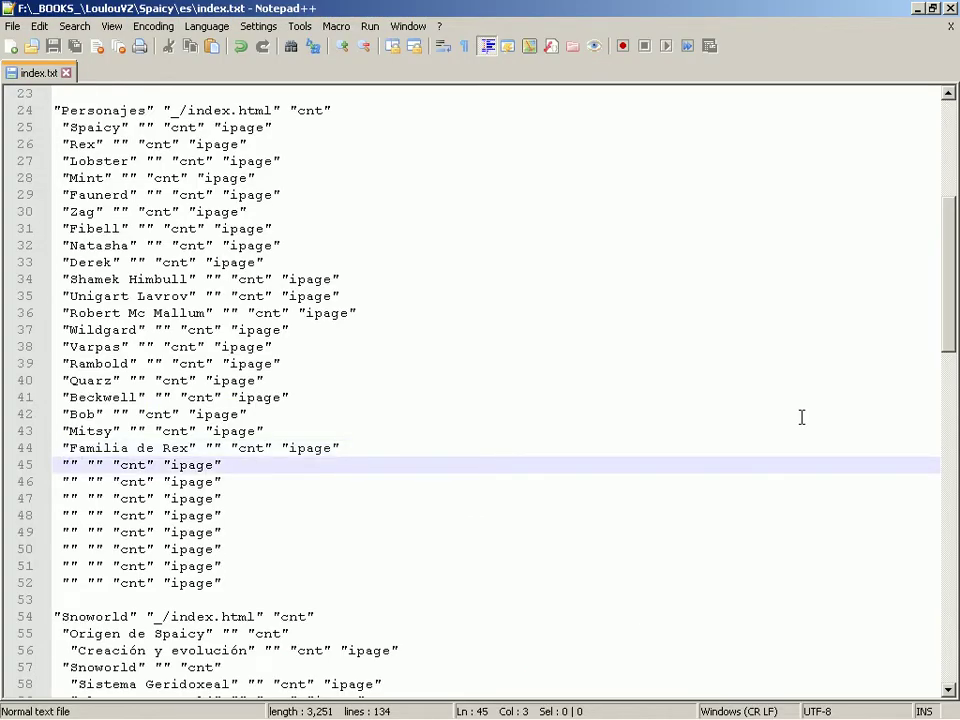
{"action": "type", "text": "Familia de Mint"}
Move the Familia de Rex entry directly above Mint in the Personajes section and indent the Mint entry one level
{"action": "key", "text": "shift+Up"}
{"action": "key", "text": "ctrl+c"}
{"action": "key", "text": "Delete"}
{"action": "key", "text": "Up"}
{"action": "key", "text": "Up"}
{"action": "key", "text": "Up"}
{"action": "key", "text": "Up"}
{"action": "key", "text": "Up"}
{"action": "key", "text": "Up"}
{"action": "key", "text": "Up"}
{"action": "key", "text": "Up"}
{"action": "key", "text": "Up"}
{"action": "key", "text": "Up"}
{"action": "key", "text": "Up"}
{"action": "key", "text": "Up"}
{"action": "key", "text": "Up"}
{"action": "key", "text": "Up"}
{"action": "key", "text": "Up"}
{"action": "key", "text": "Up"}
{"action": "key", "text": "Up"}
{"action": "key", "text": "Up"}
{"action": "key", "text": "Up"}
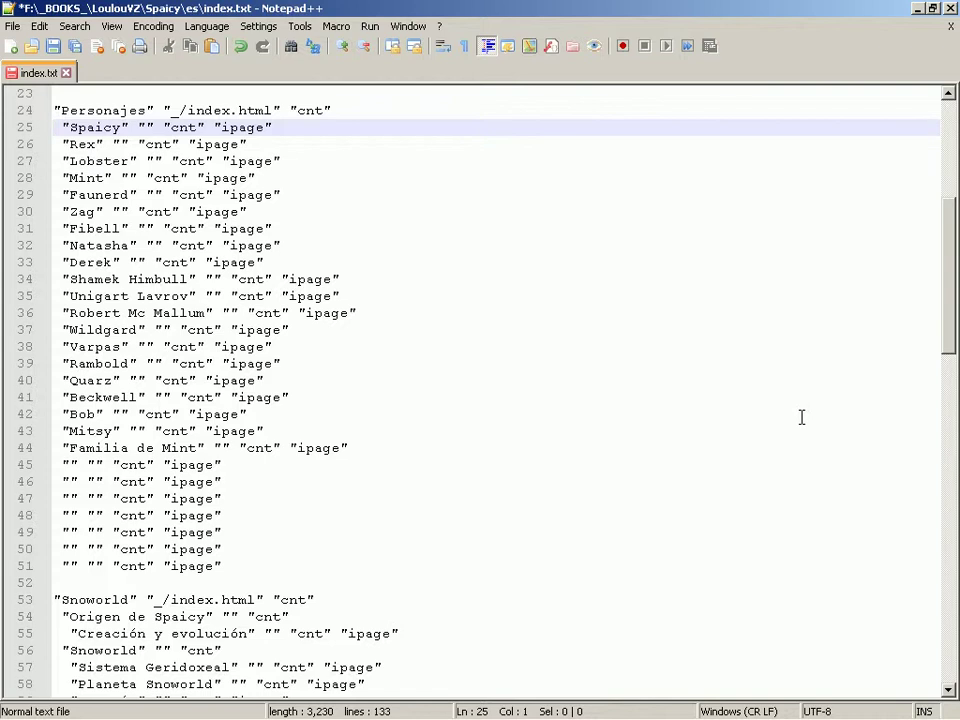
{"action": "key", "text": "Down"}
{"action": "key", "text": "Down"}
{"action": "key", "text": "Down"}
{"action": "key", "text": "ctrl+v"}
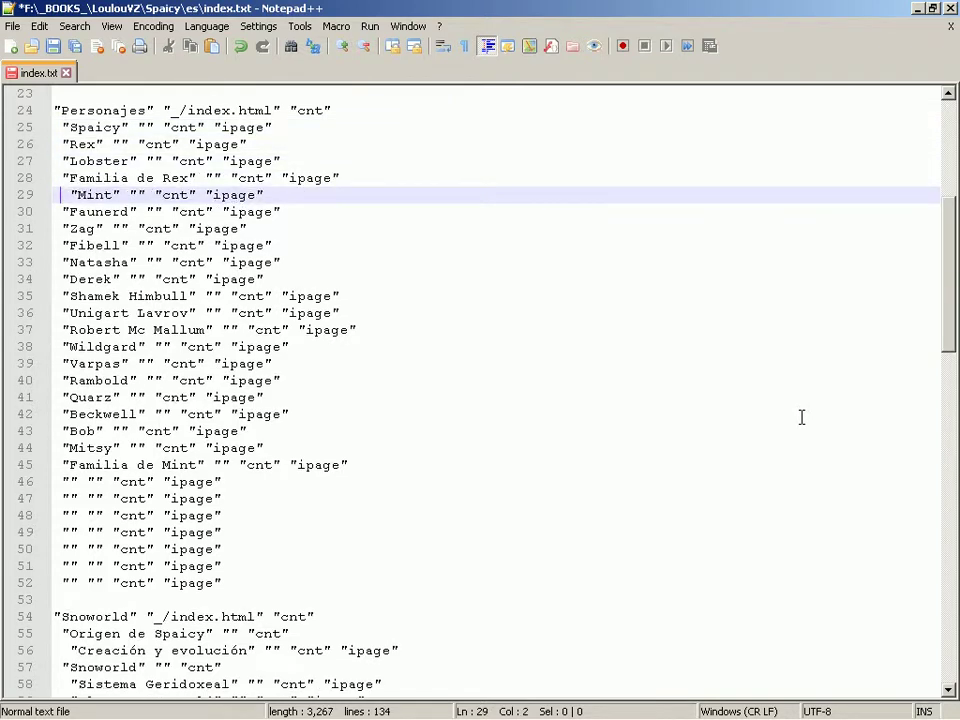
Remove the "ipage" field from the Familia de Rex entry and save index.txt
{"action": "key", "text": "Up"}
{"action": "key", "text": "End"}
{"action": "key", "text": "shift+End"}
{"action": "key", "text": "Delete"}
{"action": "key", "text": "ctrl+s"}
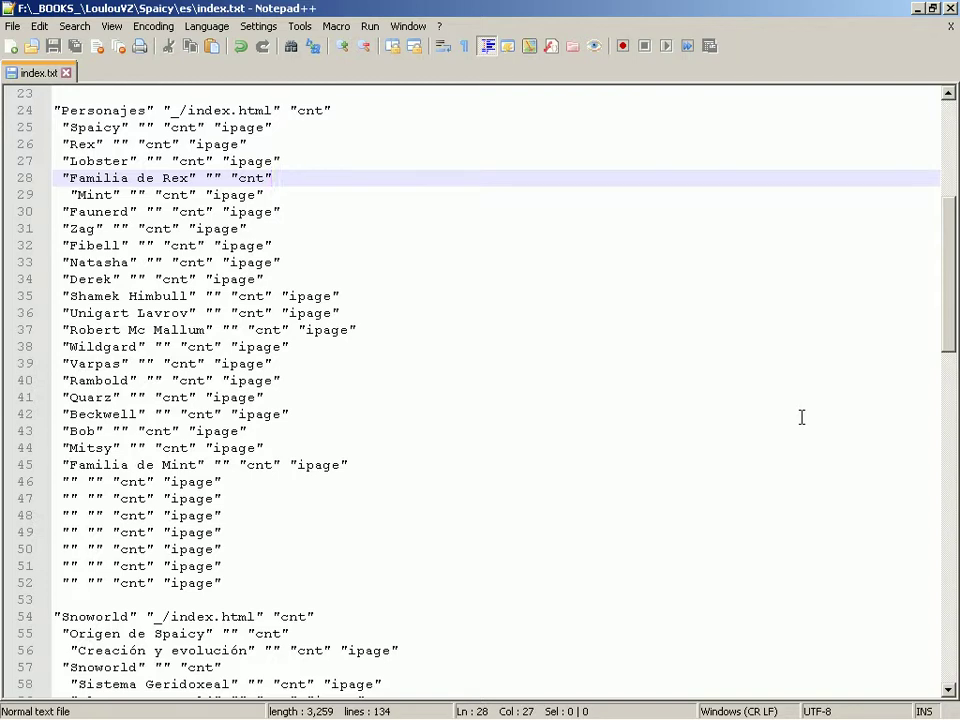
Move the Familia de Rex entry above Rex, indent the Rex entry one level beneath it, and save index.txt
{"action": "key", "text": "Home"}
{"action": "key", "text": "shift+Down"}
{"action": "key", "text": "ctrl+x"}
{"action": "key", "text": "Up"}
{"action": "key", "text": "Up"}
{"action": "key", "text": "ctrl+v"}
{"action": "key", "text": "ctrl+s"}
Move the Familia de Mint entry from the end of the named Personajes entries to directly above Mint
{"action": "key", "text": "Down"}
{"action": "key", "text": "Down"}
{"action": "key", "text": "Down"}
{"action": "key", "text": "Down"}
{"action": "key", "text": "Down"}
{"action": "key", "text": "Down"}
{"action": "key", "text": "Down"}
{"action": "key", "text": "Down"}
{"action": "key", "text": "Down"}
{"action": "key", "text": "Down"}
{"action": "key", "text": "Down"}
{"action": "key", "text": "Down"}
{"action": "key", "text": "Down"}
{"action": "key", "text": "Down"}
{"action": "key", "text": "Down"}
{"action": "key", "text": "Down"}
{"action": "key", "text": "Down"}
{"action": "key", "text": "Down"}
{"action": "key", "text": "Down"}
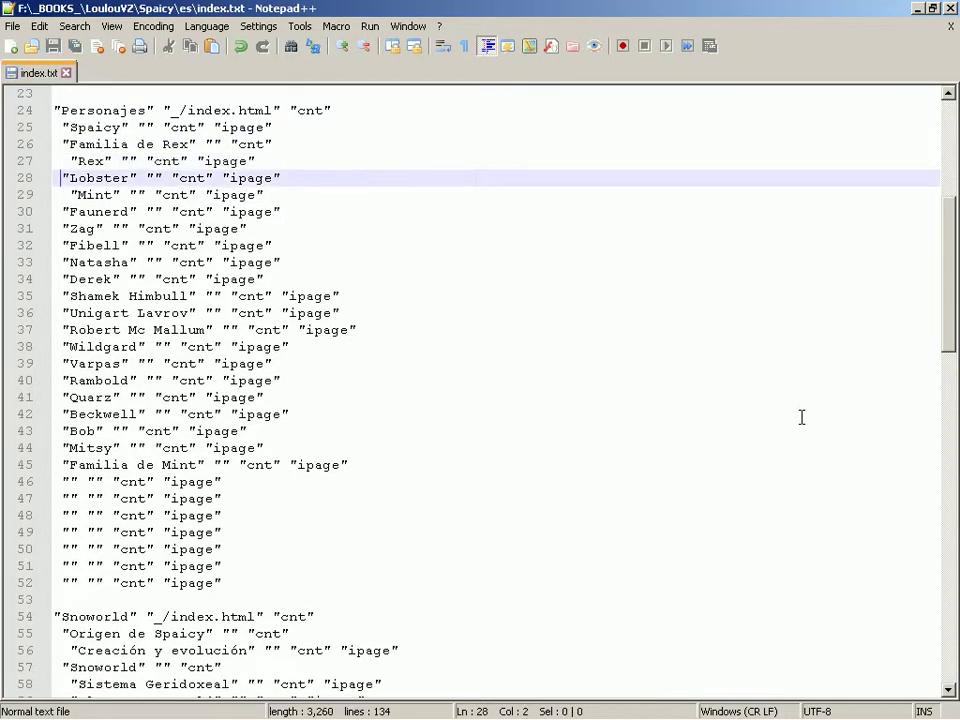
{"action": "key", "text": "shift+Up"}
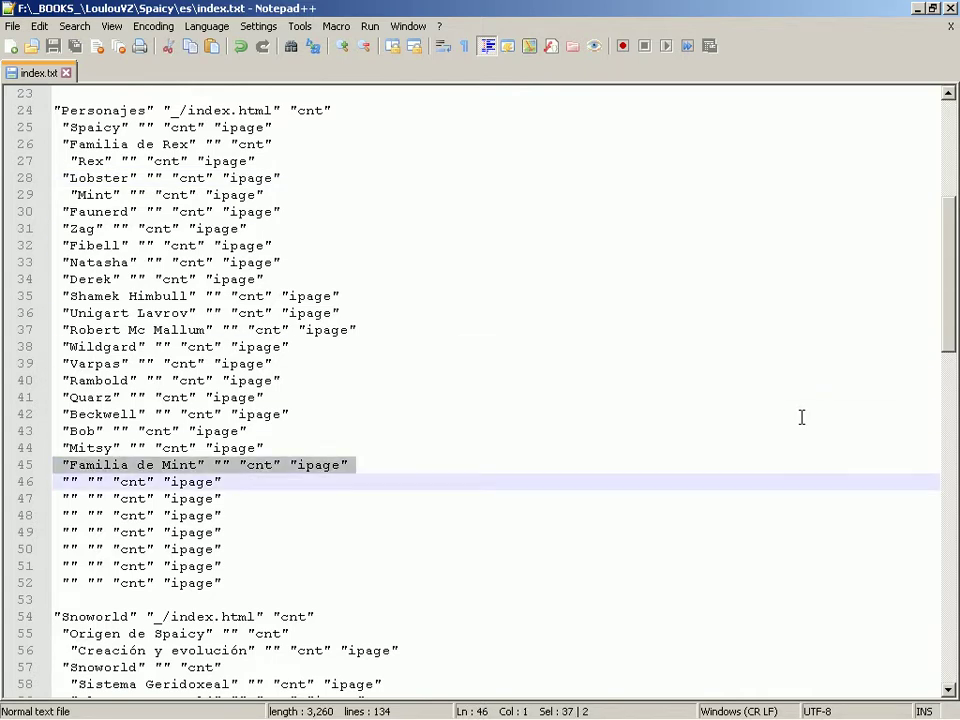
{"action": "key", "text": "ctrl+x"}
{"action": "key", "text": "Up"}
{"action": "key", "text": "Up"}
{"action": "key", "text": "Up"}
{"action": "key", "text": "Up"}
{"action": "key", "text": "Up"}
{"action": "key", "text": "Up"}
{"action": "key", "text": "Up"}
{"action": "key", "text": "Up"}
{"action": "key", "text": "Up"}
{"action": "key", "text": "Up"}
{"action": "key", "text": "Up"}
{"action": "key", "text": "Up"}
{"action": "key", "text": "Up"}
{"action": "key", "text": "Up"}
{"action": "key", "text": "Up"}
{"action": "key", "text": "Up"}
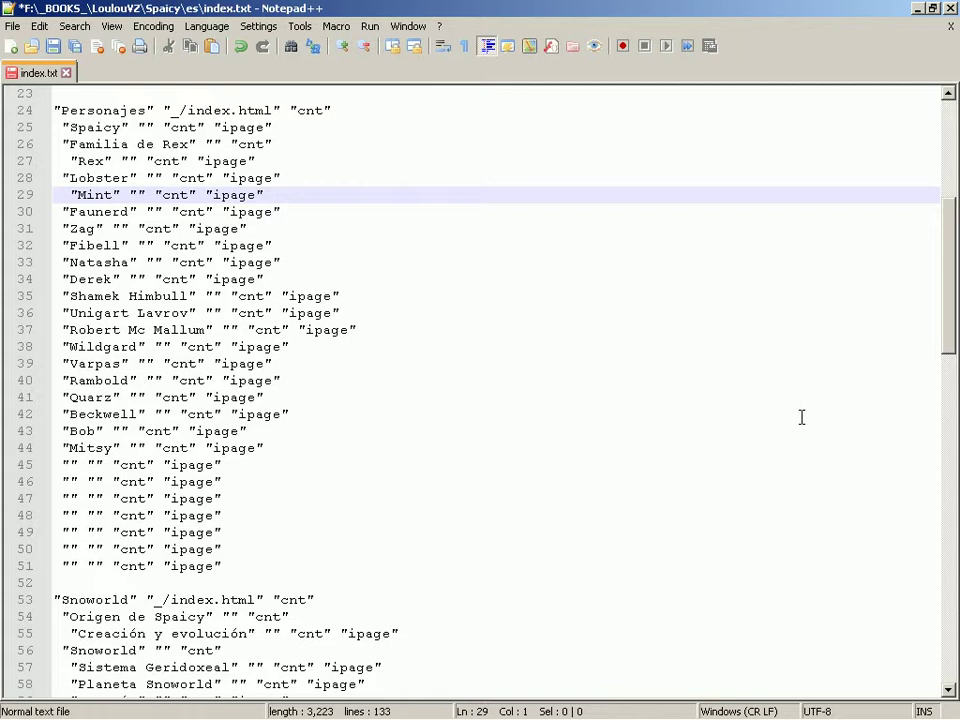
{"action": "key", "text": "ctrl+v"}
Remove the "ipage" field from the Familia de Mint entry and save index.txt
{"action": "key", "text": "End"}
{"action": "key", "text": "Left"}
{"action": "key", "text": "Left"}
{"action": "key", "text": "Left"}
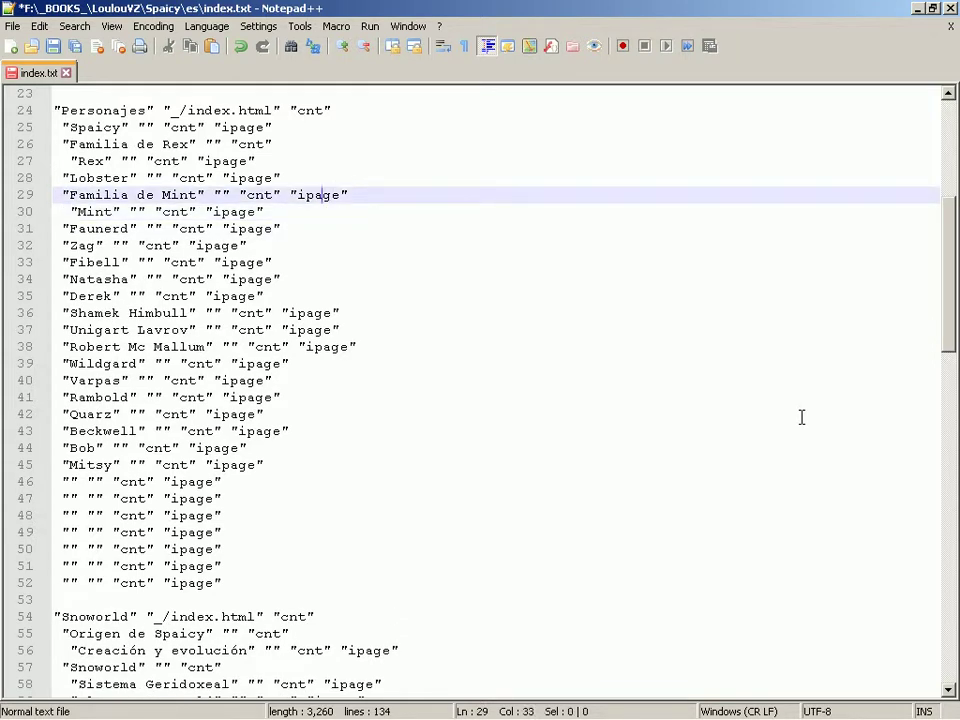
{"action": "key", "text": "shift+End"}
{"action": "key", "text": "Delete"}
{"action": "key", "text": "ctrl+s"}
Add five more blank "ipage" entries at the end of the Personajes section and save index.txt
{"action": "key", "text": "Home"}
{"action": "key", "text": "Down"}
{"action": "key", "text": "Down"}
{"action": "key", "text": "Down"}
{"action": "key", "text": "Down"}
{"action": "key", "text": "Down"}
{"action": "key", "text": "Down"}
{"action": "key", "text": "Down"}
{"action": "key", "text": "Down"}
{"action": "key", "text": "Down"}
{"action": "key", "text": "Down"}
{"action": "key", "text": "Down"}
{"action": "key", "text": "Down"}
{"action": "key", "text": "Down"}
{"action": "key", "text": "Down"}
{"action": "key", "text": "Down"}
{"action": "key", "text": "Down"}
{"action": "key", "text": "Down"}
{"action": "key", "text": "Down"}
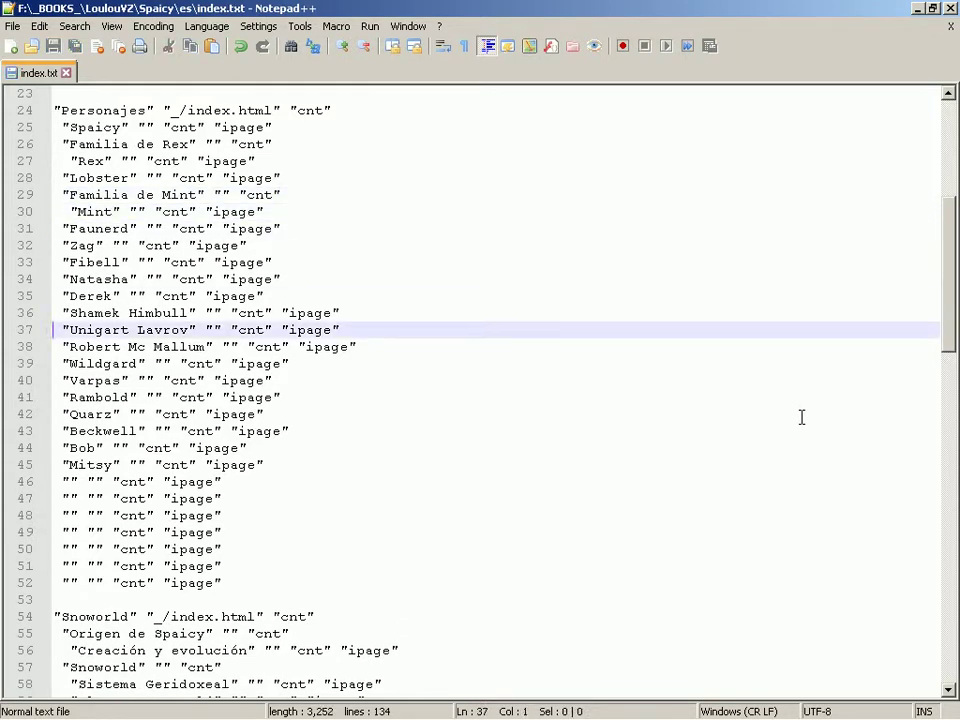
{"action": "key", "text": "ctrl+d"}
{"action": "key", "text": "ctrl+d"}
{"action": "key", "text": "ctrl+d"}
{"action": "key", "text": "ctrl+d"}
{"action": "key", "text": "ctrl+d"}
{"action": "key", "text": "Up"}
{"action": "key", "text": "Up"}
{"action": "key", "text": "Down"}
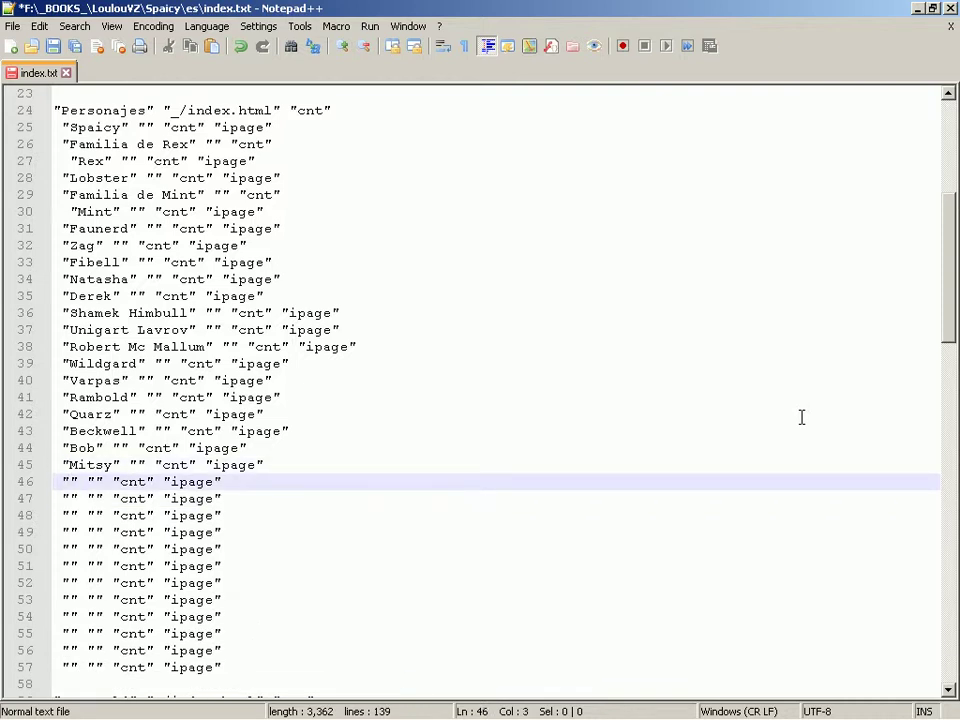
{"action": "key", "text": "Right"}
{"action": "key", "text": "Right"}
{"action": "scroll", "coordinate": [801, 417], "scroll_direction": "down", "scroll_amount": 2}
{"action": "scroll", "coordinate": [801, 417], "scroll_direction": "down", "scroll_amount": 1}
{"action": "key", "text": "ctrl+s"}
Check the next characters in the browser's Wix gallery and title the first blank Personajes entry in index.txt Familia de Zag
{"action": "key", "text": "alt+Tab"}
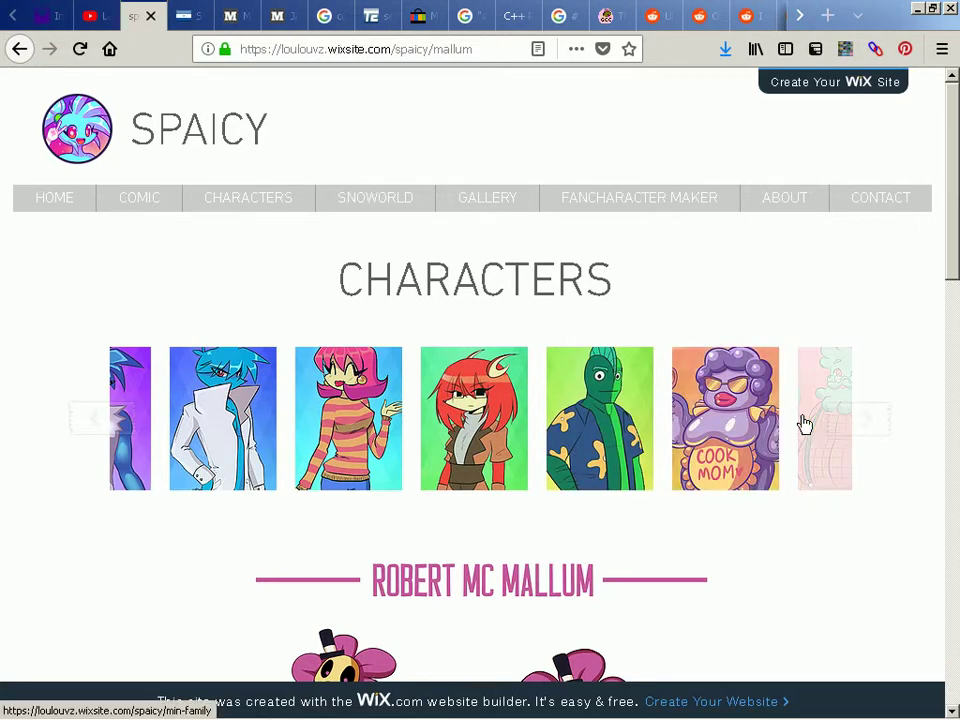
{"action": "left_click", "coordinate": [860, 422]}
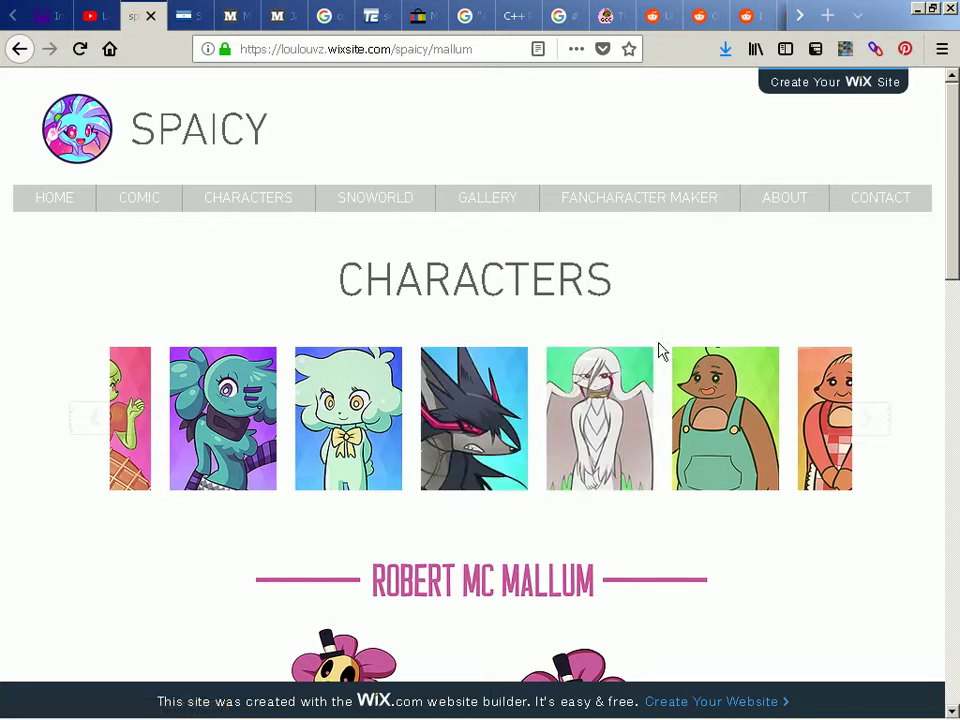
{"action": "key", "text": "alt+Tab"}
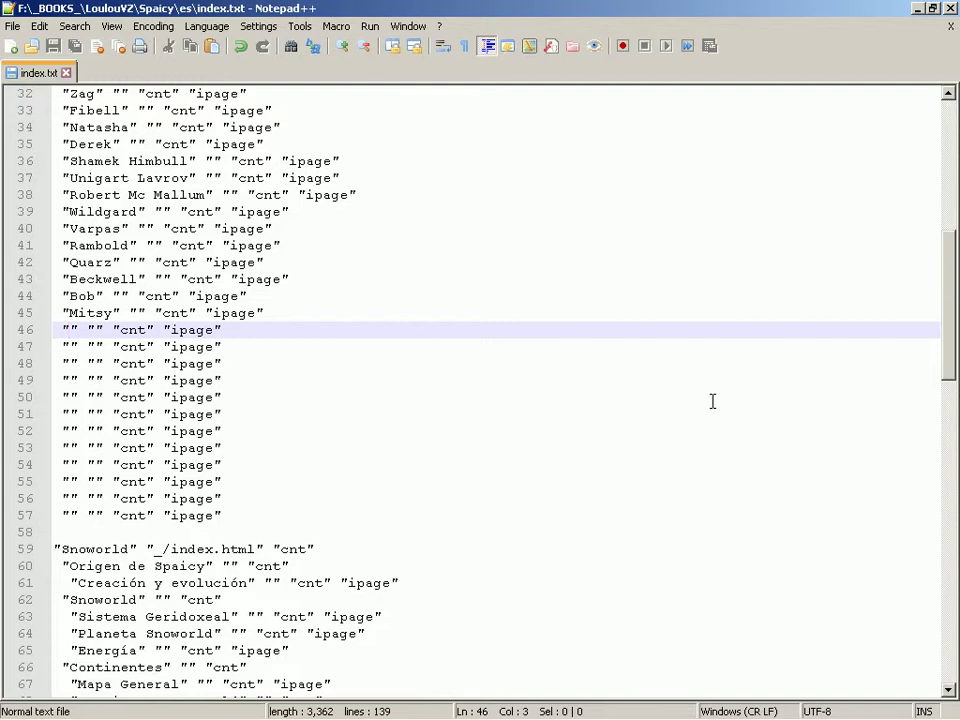
{"action": "type", "text": "Familia "}
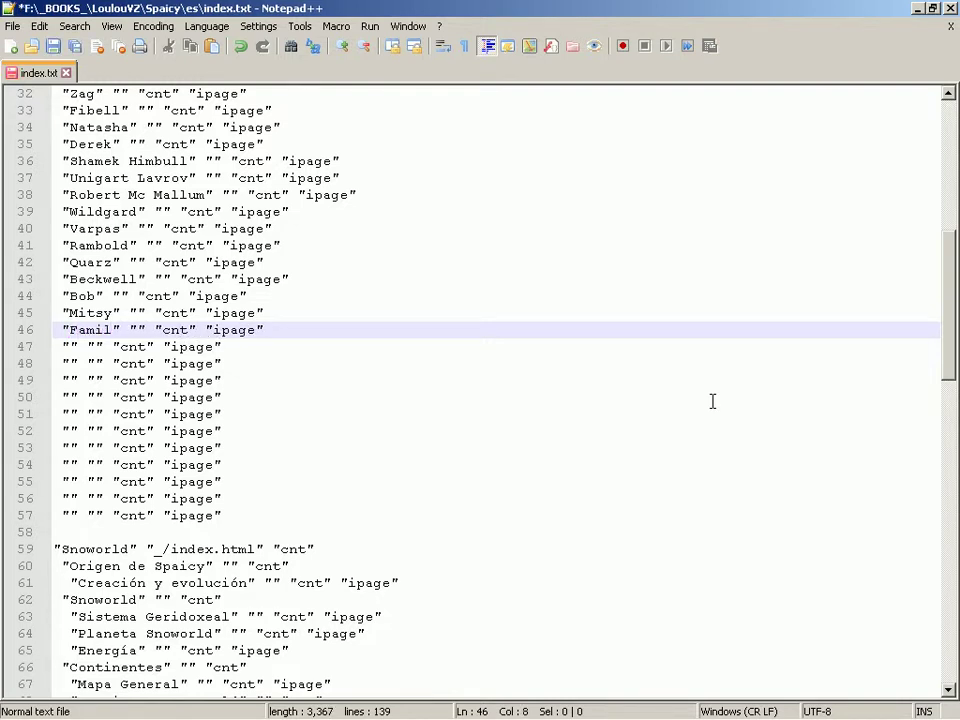
{"action": "type", "text": "de Zz"}
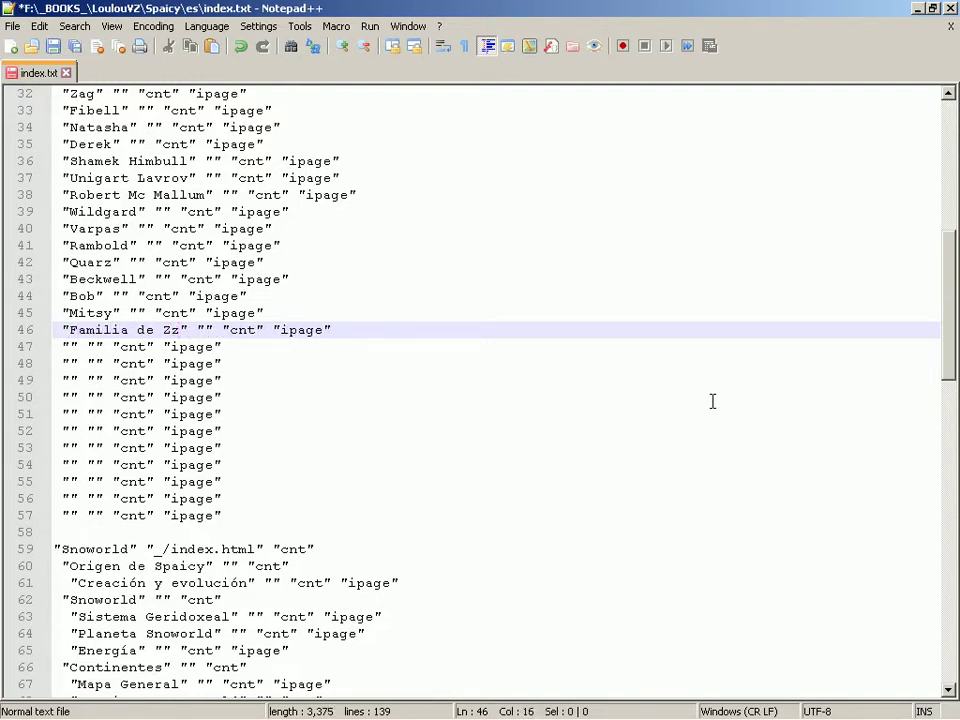
{"action": "type", "text": "g"}
Move the Familia de Zag entry from below Mitsy to directly above Zag, and indent Zag one level
{"action": "key", "text": "Home"}
{"action": "key", "text": "Home"}
{"action": "key", "text": "shift+Down"}
{"action": "key", "text": "Delete"}
{"action": "key", "text": "Up"}
{"action": "key", "text": "Up"}
{"action": "key", "text": "Up"}
{"action": "key", "text": "Up"}
{"action": "key", "text": "Up"}
{"action": "key", "text": "Up"}
{"action": "key", "text": "Up"}
{"action": "key", "text": "Up"}
{"action": "key", "text": "Up"}
{"action": "key", "text": "Up"}
{"action": "key", "text": "Up"}
{"action": "key", "text": "Up"}
{"action": "key", "text": "Up"}
{"action": "key", "text": "Up"}
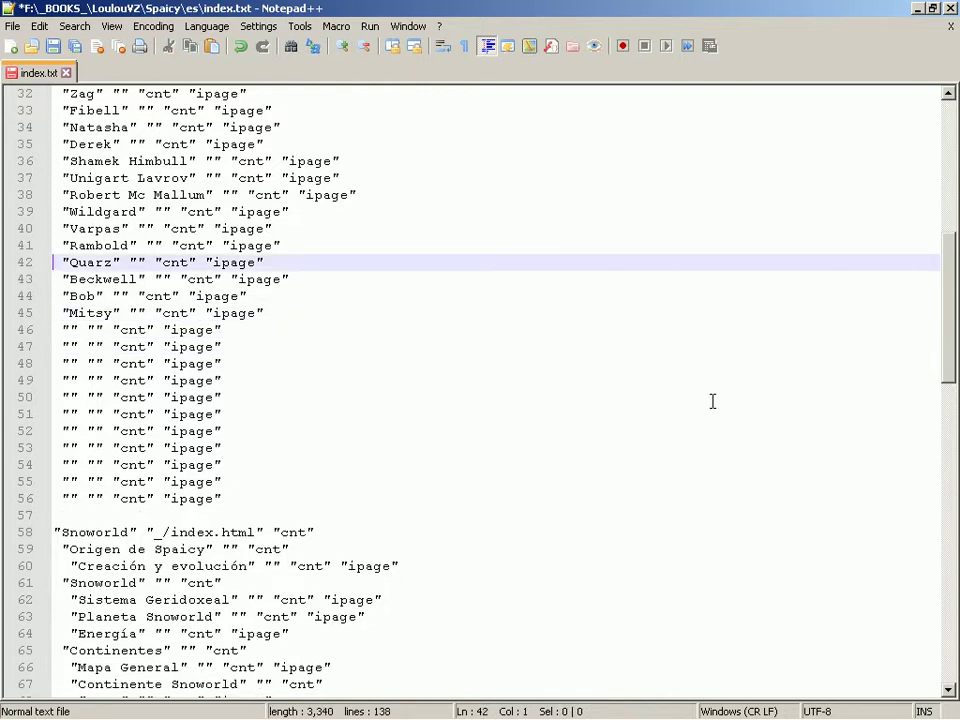
{"action": "key", "text": "ctrl+v"}
Remove the "ipage" field from the Familia de Zag entry and save index.txt
{"action": "key", "text": "Up"}
{"action": "key", "text": "End"}
{"action": "key", "text": "shift+End"}
{"action": "key", "text": "Delete"}
{"action": "key", "text": "BackSpace"}
{"action": "key", "text": "Home"}
{"action": "key", "text": "Home"}
Add five more blank "ipage" entries below Mitsy in the Personajes section and save index.txt
{"action": "key", "text": "Down"}
{"action": "key", "text": "Down"}
{"action": "key", "text": "Down"}
{"action": "key", "text": "Down"}
{"action": "key", "text": "Down"}
{"action": "key", "text": "Down"}
{"action": "key", "text": "Down"}
{"action": "key", "text": "Down"}
{"action": "key", "text": "Down"}
{"action": "key", "text": "Down"}
{"action": "key", "text": "Down"}
{"action": "key", "text": "Down"}
{"action": "key", "text": "Down"}
{"action": "key", "text": "Down"}
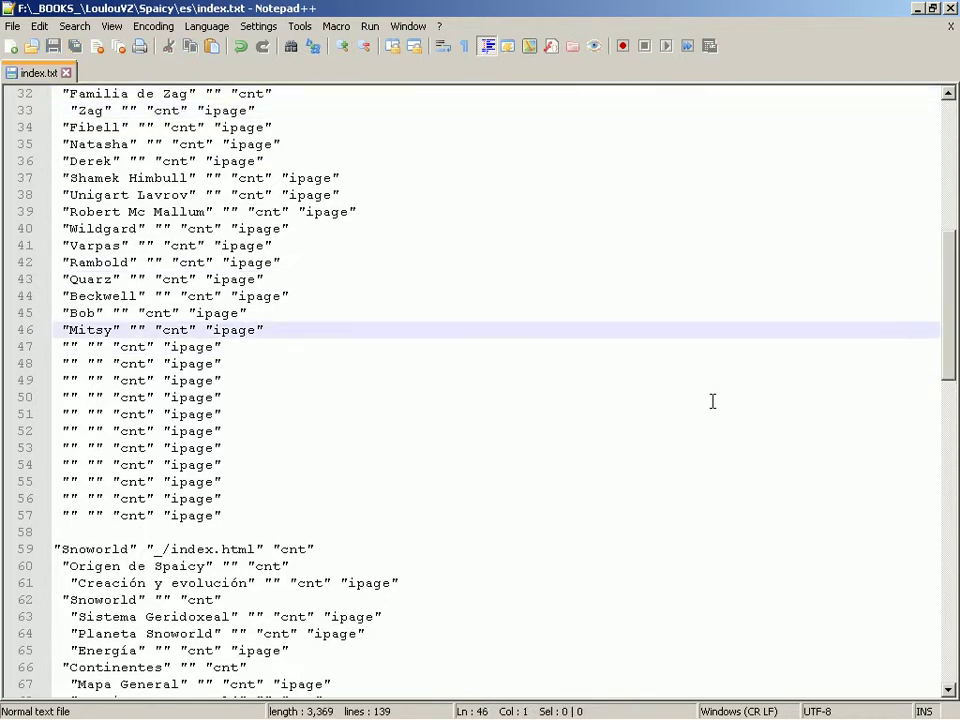
{"action": "key", "text": "Down"}
{"action": "key", "text": "ctrl+d"}
{"action": "key", "text": "ctrl+d"}
{"action": "key", "text": "ctrl+d"}
{"action": "key", "text": "ctrl+d"}
{"action": "key", "text": "ctrl+d"}
Check the next family in the browser's Wix gallery, and move the first blank Personajes entry in index.txt above Faunerd, indenting Faunerd one level
{"action": "key", "text": "alt+Tab"}
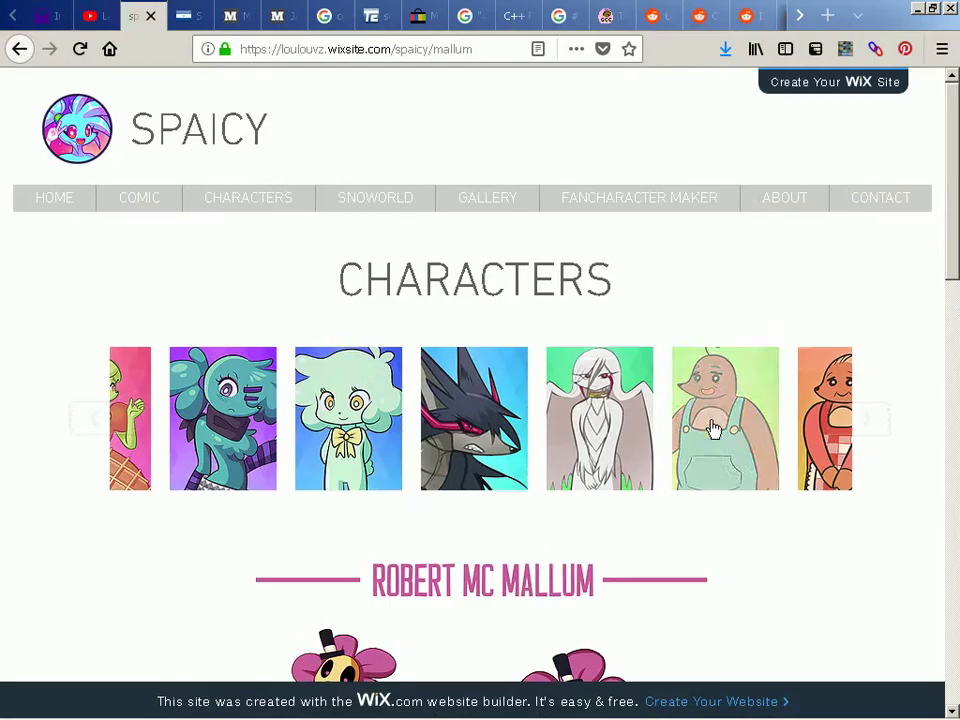
{"action": "key", "text": "alt+Tab"}
{"action": "key", "text": "alt+Tab"}
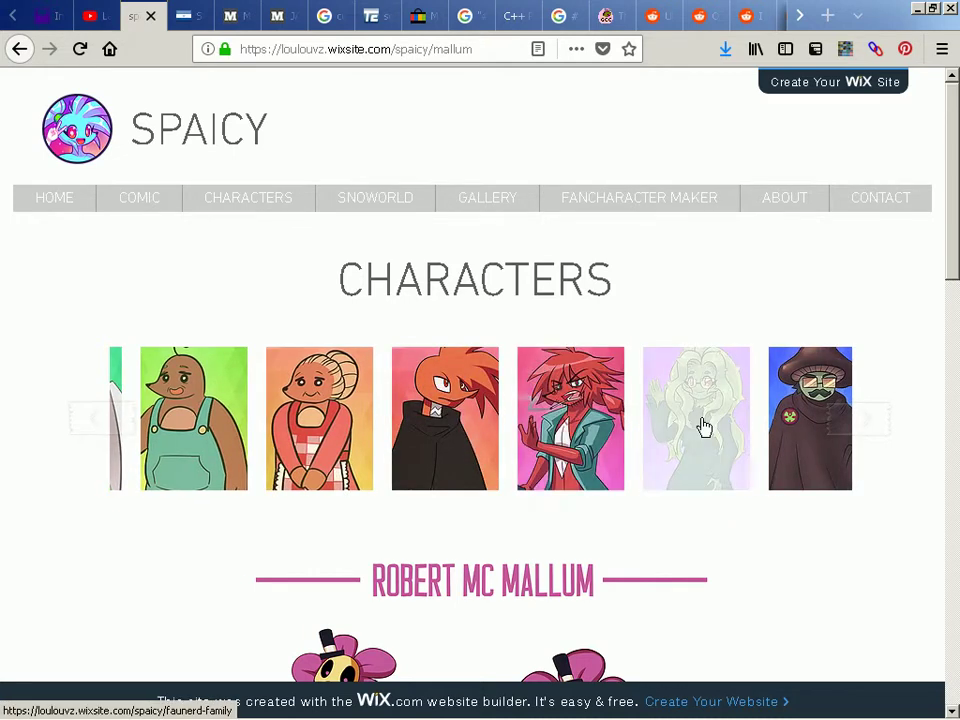
{"action": "key", "text": "alt+Tab"}
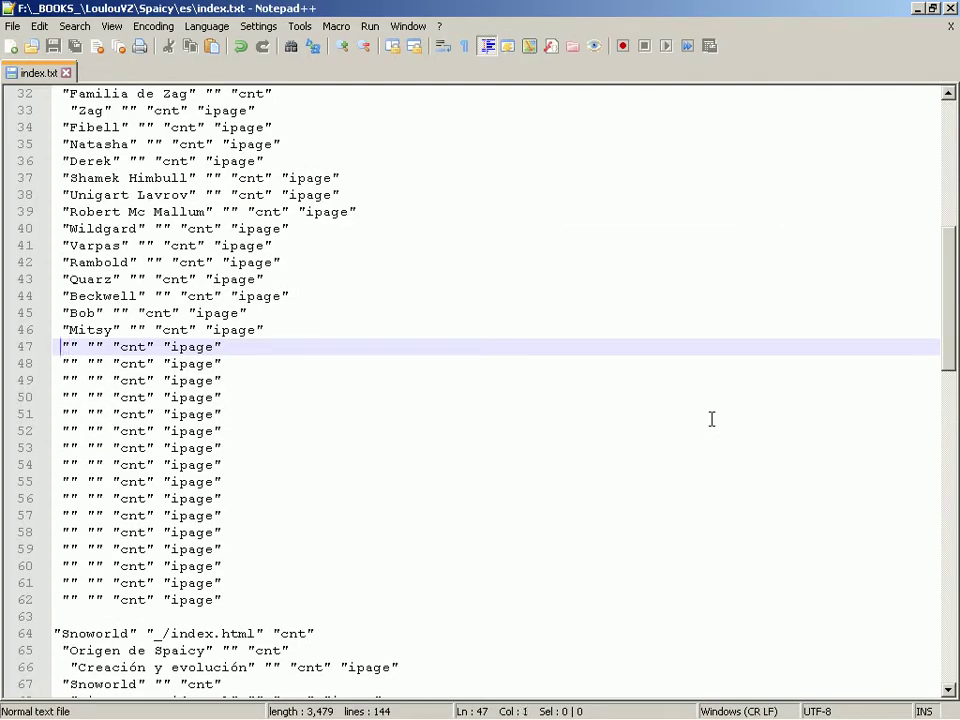
{"action": "key", "text": "shift+Down"}
{"action": "key", "text": "ctrl+c"}
{"action": "key", "text": "Delete"}
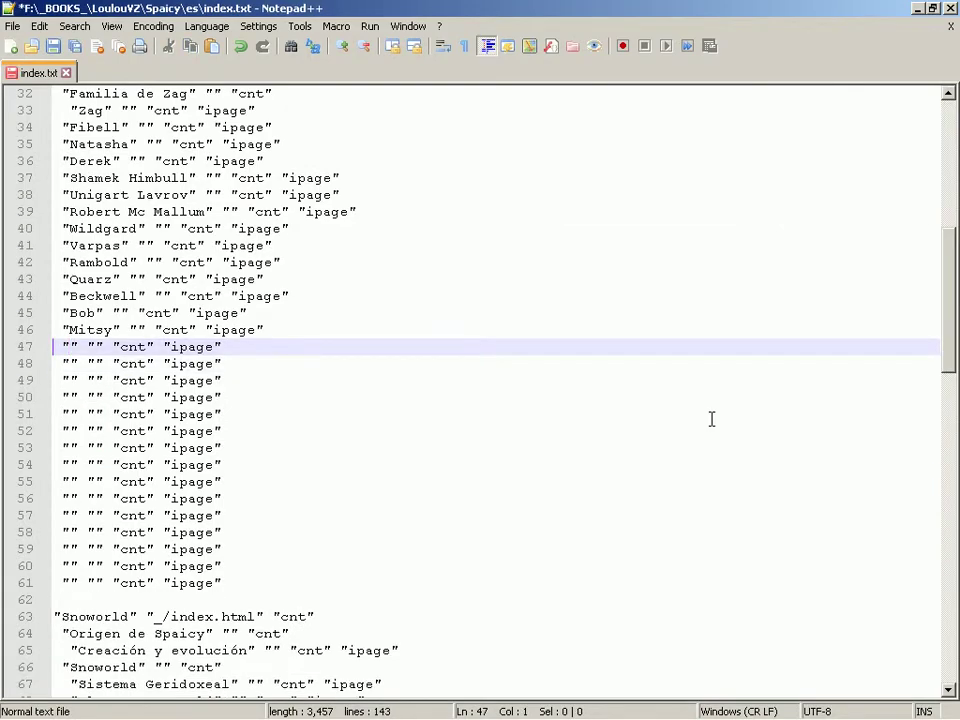
{"action": "key", "text": "Up"}
{"action": "key", "text": "Up"}
{"action": "key", "text": "Up"}
{"action": "key", "text": "Up"}
{"action": "key", "text": "Up"}
{"action": "key", "text": "Up"}
{"action": "key", "text": "Up"}
{"action": "key", "text": "Up"}
{"action": "key", "text": "Up"}
{"action": "key", "text": "Up"}
{"action": "key", "text": "Up"}
{"action": "key", "text": "Up"}
{"action": "key", "text": "Up"}
{"action": "key", "text": "Up"}
{"action": "key", "text": "Up"}
{"action": "key", "text": "Up"}
{"action": "key", "text": "Up"}
{"action": "key", "text": "Up"}
{"action": "key", "text": "Up"}
{"action": "key", "text": "Up"}
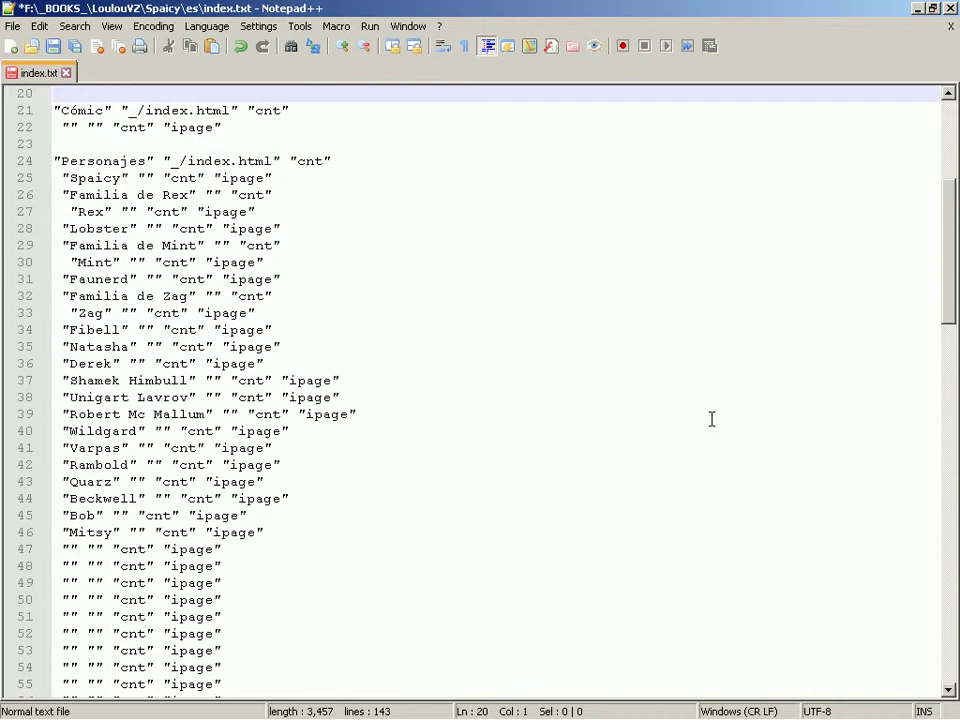
{"action": "key", "text": "Down"}
{"action": "key", "text": "Down"}
{"action": "key", "text": "Down"}
{"action": "key", "text": "Down"}
{"action": "key", "text": "Down"}
{"action": "key", "text": "Down"}
{"action": "key", "text": "Down"}
{"action": "key", "text": "Down"}
{"action": "key", "text": "Down"}
{"action": "key", "text": "Down"}
{"action": "key", "text": "Down"}
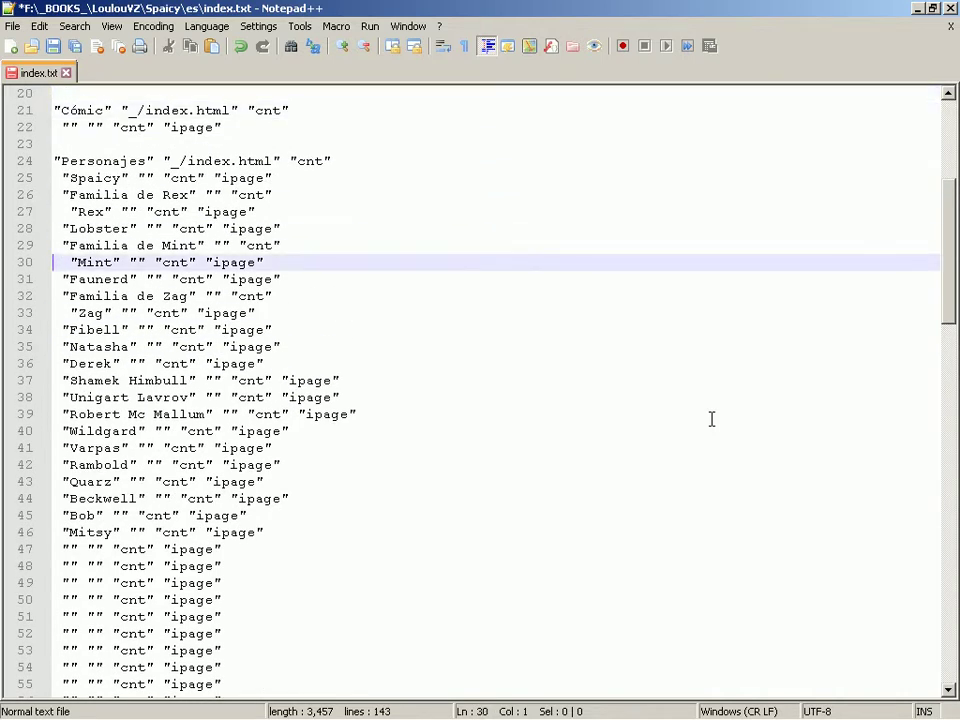
{"action": "key", "text": "ctrl+v"}
Remove the "ipage" field from the blank entry above Faunerd, title it Familia de Faunerd and save index.txt
{"action": "key", "text": "Up"}
{"action": "key", "text": "End"}
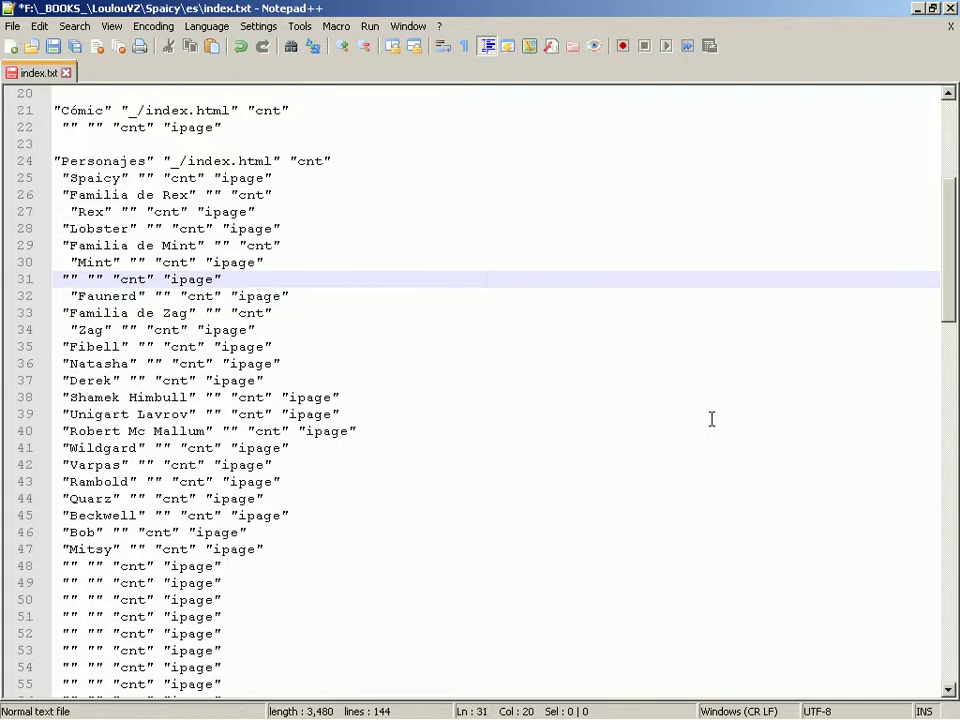
{"action": "key", "text": "shift+End"}
{"action": "key", "text": "Delete"}
{"action": "key", "text": "Home"}
{"action": "key", "text": "Right"}
{"action": "type", "text": "Familia de Faun"}
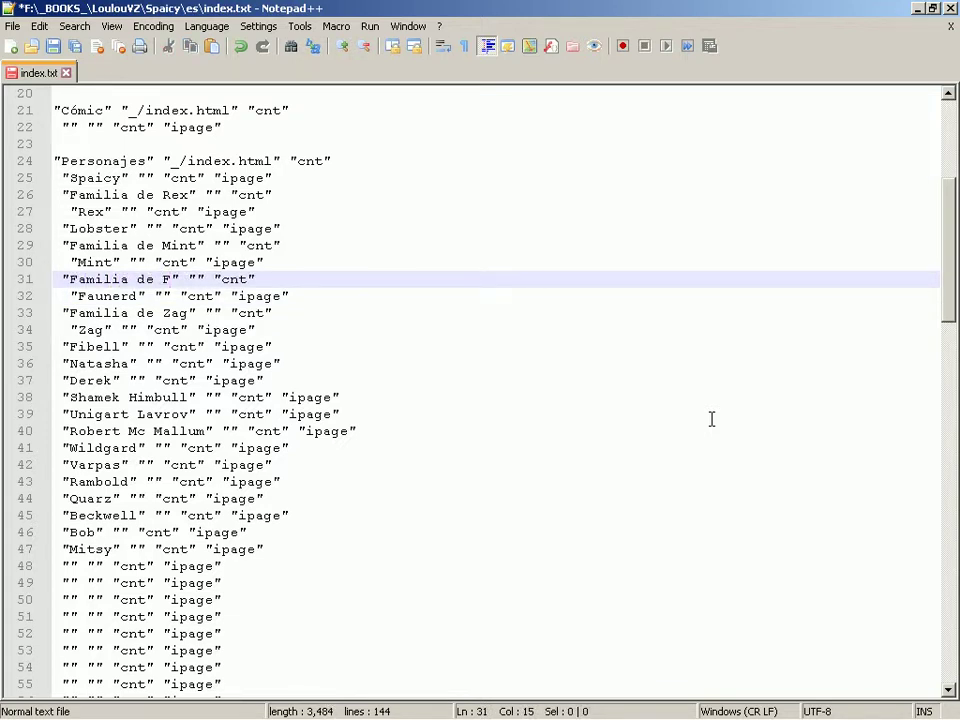
{"action": "type", "text": "erd"}
{"action": "key", "text": "ctrl+s"}
Browse further through the Wix character gallery in the browser to identify the family that follows Faunerd's
{"action": "key", "text": "Down"}
{"action": "key", "text": "Down"}
{"action": "key", "text": "Down"}
{"action": "key", "text": "Down"}
{"action": "key", "text": "Down"}
{"action": "key", "text": "Down"}
{"action": "key", "text": "Down"}
{"action": "key", "text": "Down"}
{"action": "key", "text": "Down"}
{"action": "key", "text": "Down"}
{"action": "key", "text": "Down"}
{"action": "key", "text": "Down"}
{"action": "key", "text": "Down"}
{"action": "key", "text": "Down"}
{"action": "key", "text": "Down"}
{"action": "key", "text": "Down"}
{"action": "key", "text": "Down"}
{"action": "key", "text": "Down"}
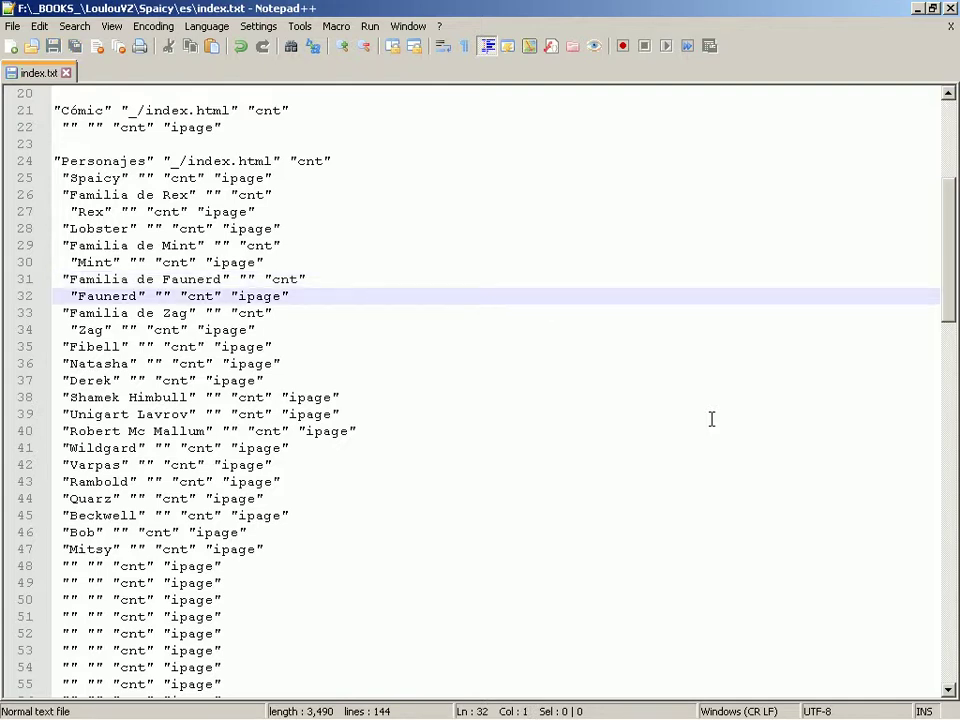
{"action": "key", "text": "Up"}
{"action": "key", "text": "Right"}
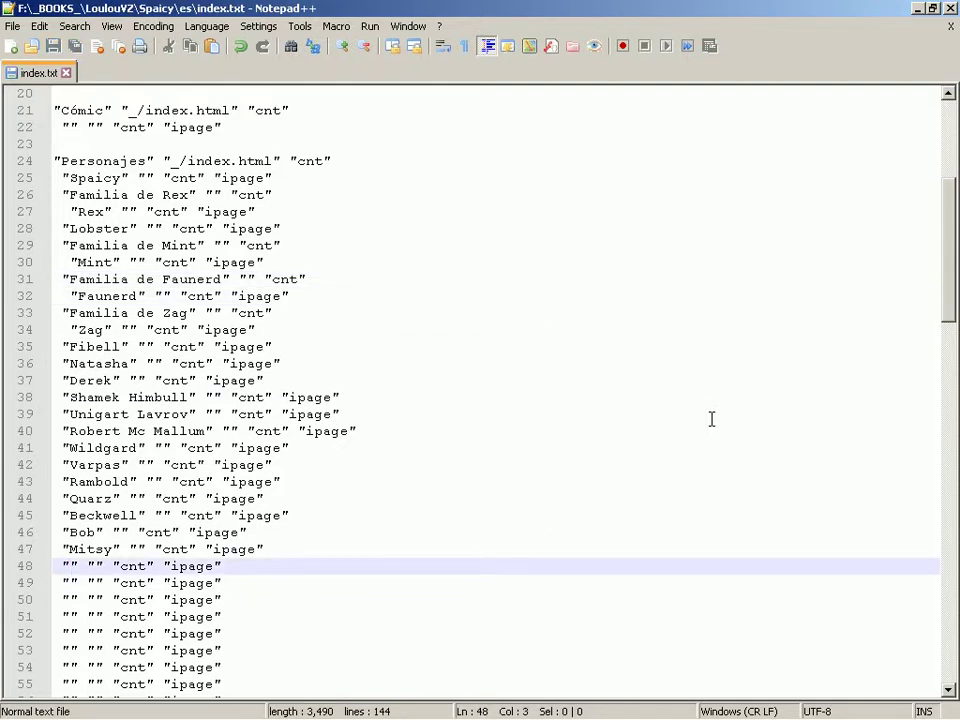
{"action": "key", "text": "alt+Tab"}
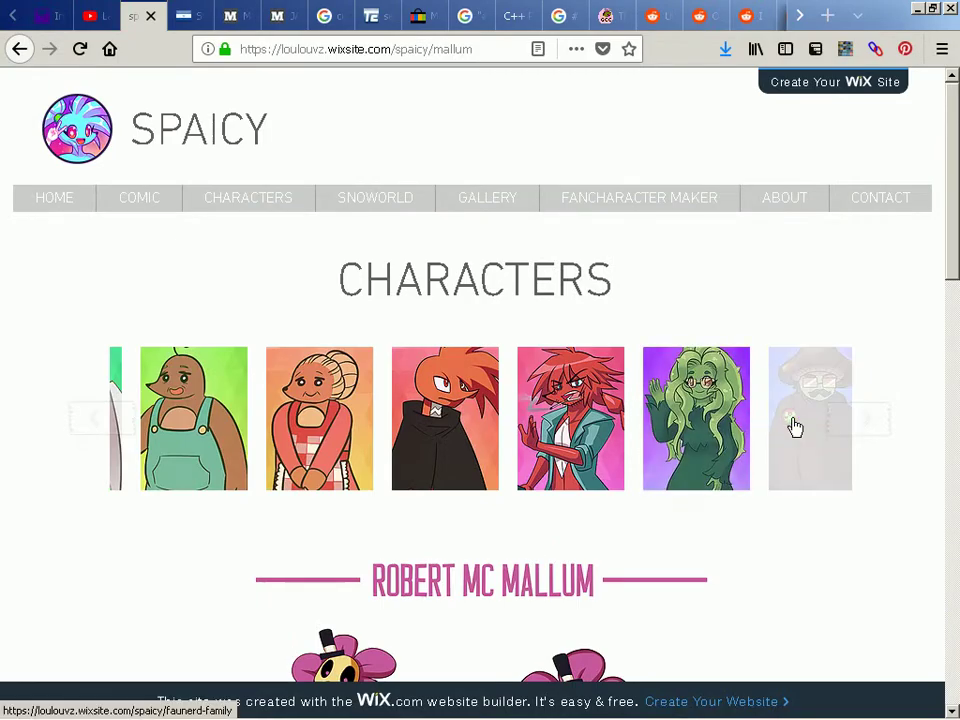
{"action": "left_click", "coordinate": [855, 418]}
{"action": "mouse_move", "coordinate": [836, 424]}
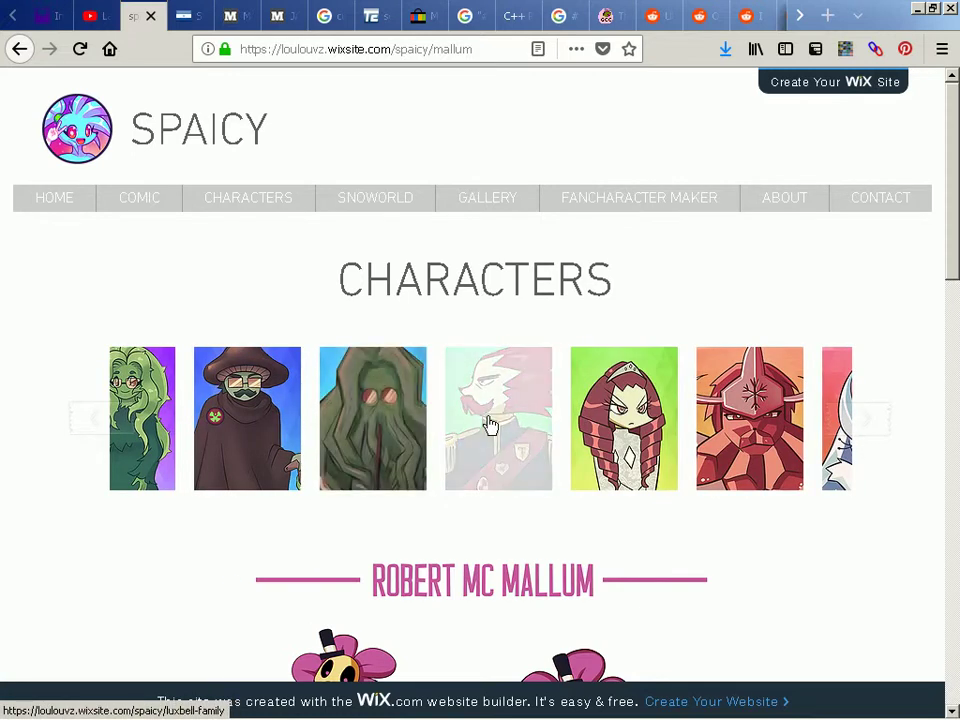
{"action": "key", "text": "alt+Tab"}
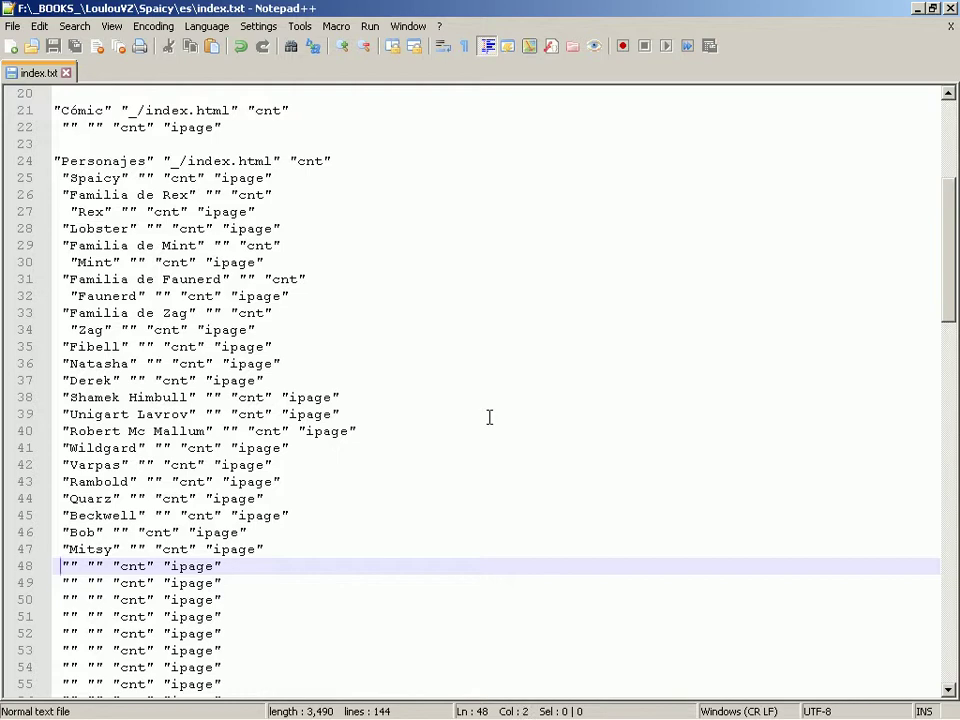
Move the first blank Personajes entry in index.txt to directly above Fibell, and indent Fibell one level
{"action": "key", "text": "shift+Down"}
{"action": "key", "text": "ctrl+c"}
{"action": "key", "text": "Delete"}
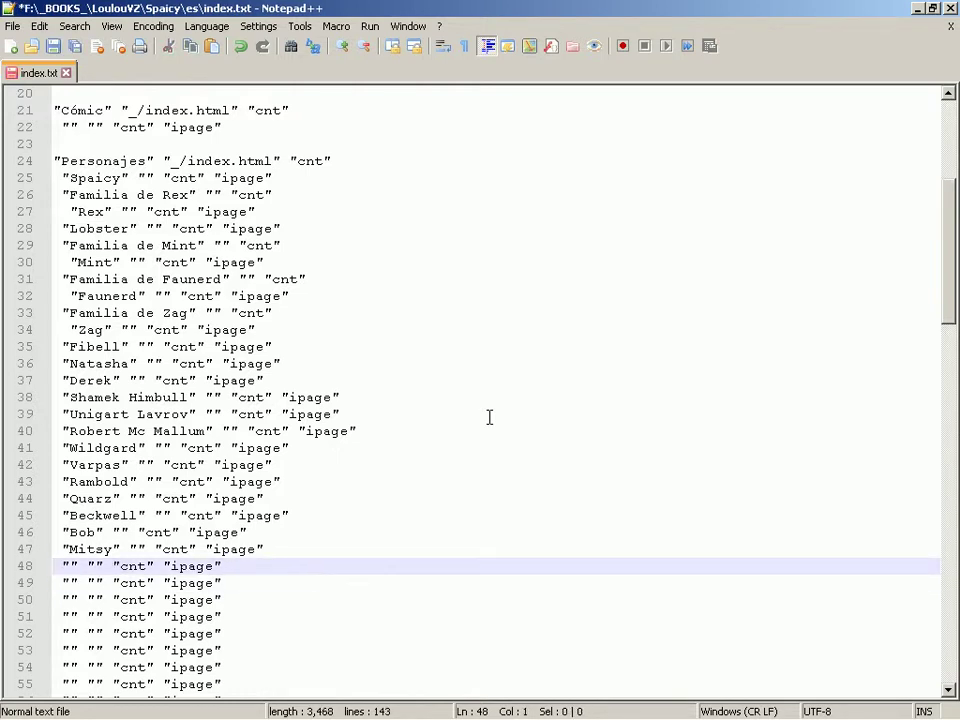
{"action": "key", "text": "Up"}
{"action": "key", "text": "Up"}
{"action": "key", "text": "Up"}
{"action": "key", "text": "Up"}
{"action": "key", "text": "Up"}
{"action": "key", "text": "Up"}
{"action": "key", "text": "Up"}
{"action": "key", "text": "Up"}
{"action": "key", "text": "Up"}
{"action": "key", "text": "Up"}
{"action": "key", "text": "Up"}
{"action": "key", "text": "Up"}
{"action": "key", "text": "Up"}
{"action": "key", "text": "Up"}
{"action": "key", "text": "Up"}
{"action": "key", "text": "Up"}
{"action": "key", "text": "Up"}
{"action": "key", "text": "Up"}
{"action": "key", "text": "Up"}
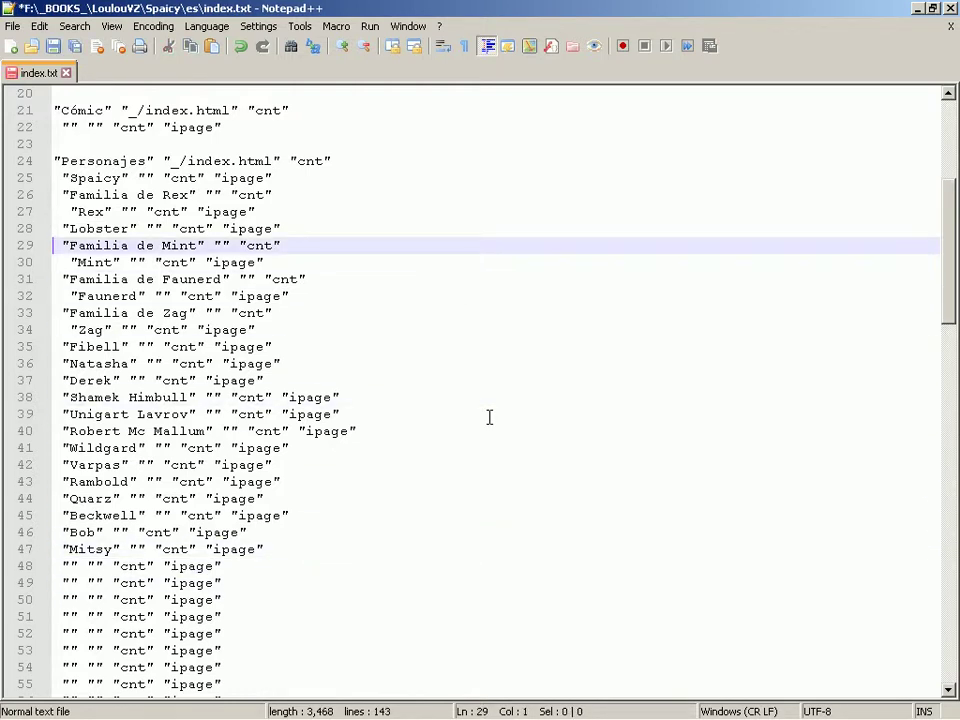
{"action": "key", "text": "Down"}
{"action": "key", "text": "Down"}
{"action": "key", "text": "Down"}
{"action": "key", "text": "Down"}
{"action": "key", "text": "Down"}
{"action": "key", "text": "Down"}
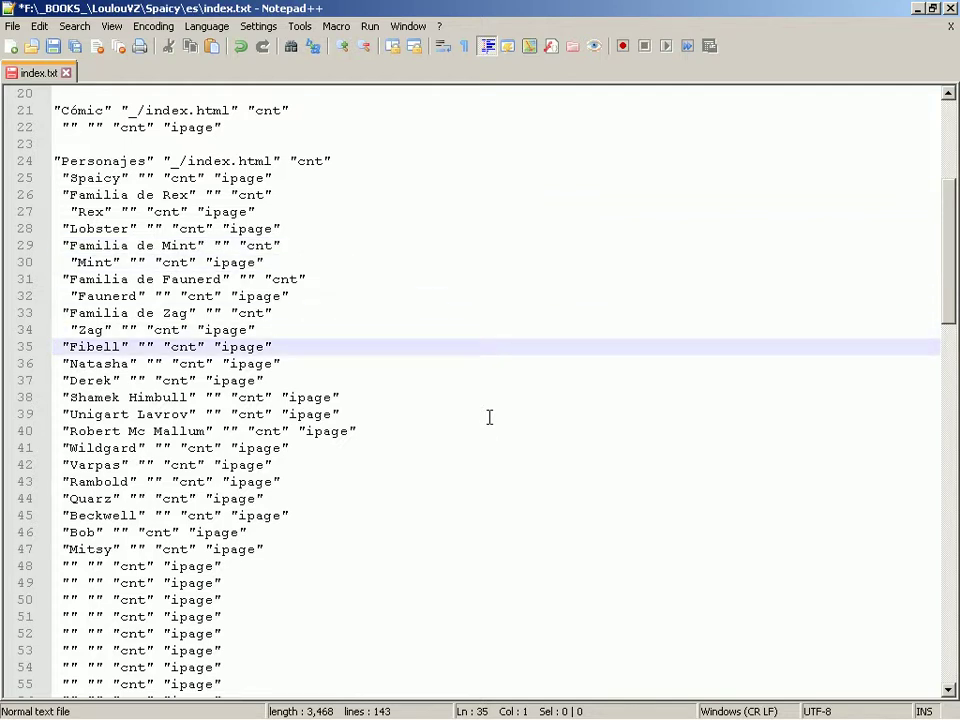
{"action": "key", "text": "ctrl+v"}
Remove the "ipage" field from the blank entry above Fibell, title it Familia Luxbell and save index.txt
{"action": "key", "text": "Left"}
{"action": "key", "text": "Left"}
{"action": "key", "text": "Left"}
{"action": "key", "text": "shift+End"}
{"action": "key", "text": "BackSpace"}
{"action": "key", "text": "BackSpace"}
{"action": "key", "text": "BackSpace"}
{"action": "key", "text": "Home"}
{"action": "type", "text": "Familia L"}
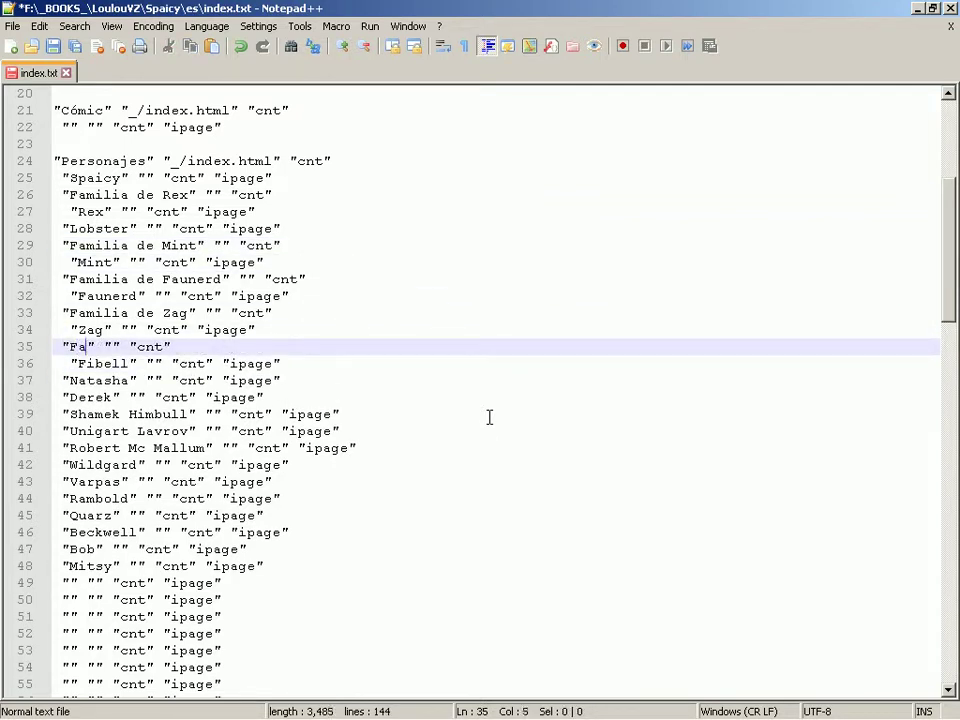
{"action": "type", "text": "ux"}
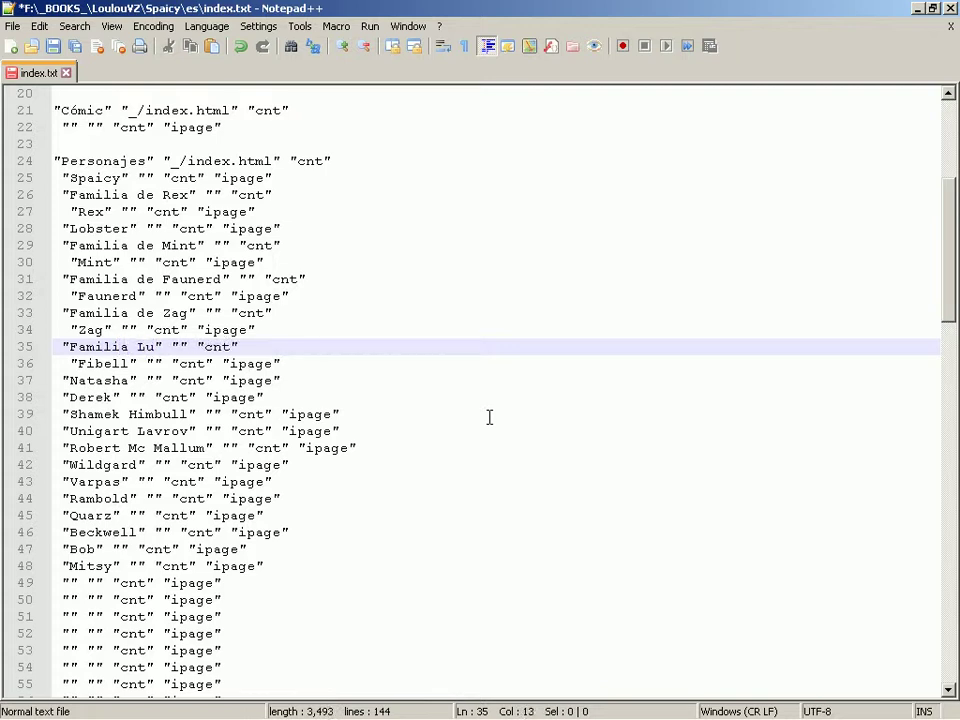
{"action": "type", "text": "bell"}
{"action": "key", "text": "ctrl+s"}
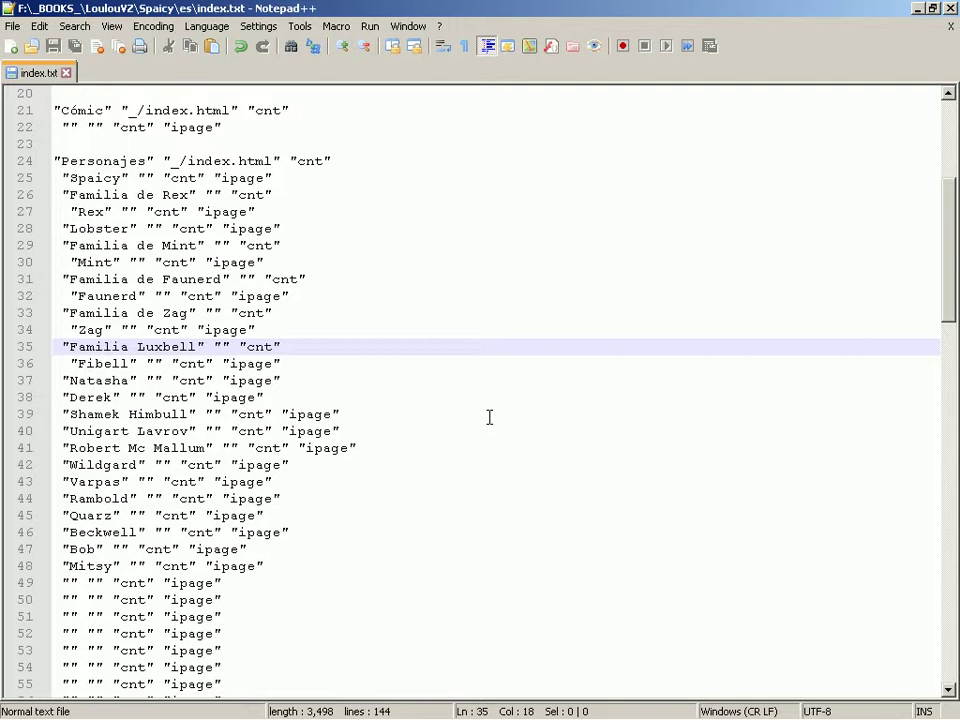
Place the text cursor inside the empty title of the first blank Personajes entry below Mitsy
{"action": "key", "text": "Down"}
{"action": "key", "text": "Down"}
{"action": "key", "text": "Down"}
{"action": "key", "text": "Down"}
{"action": "key", "text": "Down"}
{"action": "key", "text": "Down"}
{"action": "key", "text": "Down"}
{"action": "key", "text": "Down"}
{"action": "key", "text": "Down"}
{"action": "key", "text": "Down"}
{"action": "key", "text": "Down"}
{"action": "key", "text": "Down"}
{"action": "key", "text": "Down"}
{"action": "key", "text": "Down"}
{"action": "key", "text": "Down"}
{"action": "key", "text": "Down"}
{"action": "key", "text": "Down"}
{"action": "key", "text": "Up"}
{"action": "key", "text": "Up"}
{"action": "key", "text": "Up"}
{"action": "scroll", "coordinate": [489, 417], "scroll_direction": "down", "scroll_amount": 1}
{"action": "scroll", "coordinate": [489, 417], "scroll_direction": "down", "scroll_amount": 5}
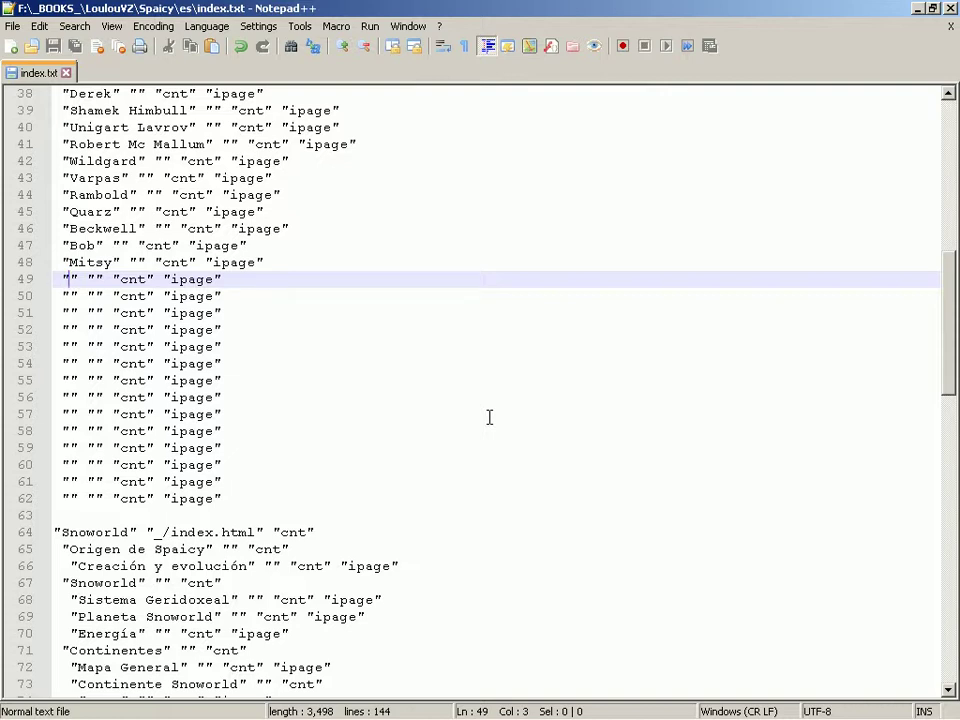
Switch to the browser and open the Crystal Kings page from the Wix character gallery to check its title
{"action": "key", "text": "alt+Tab"}
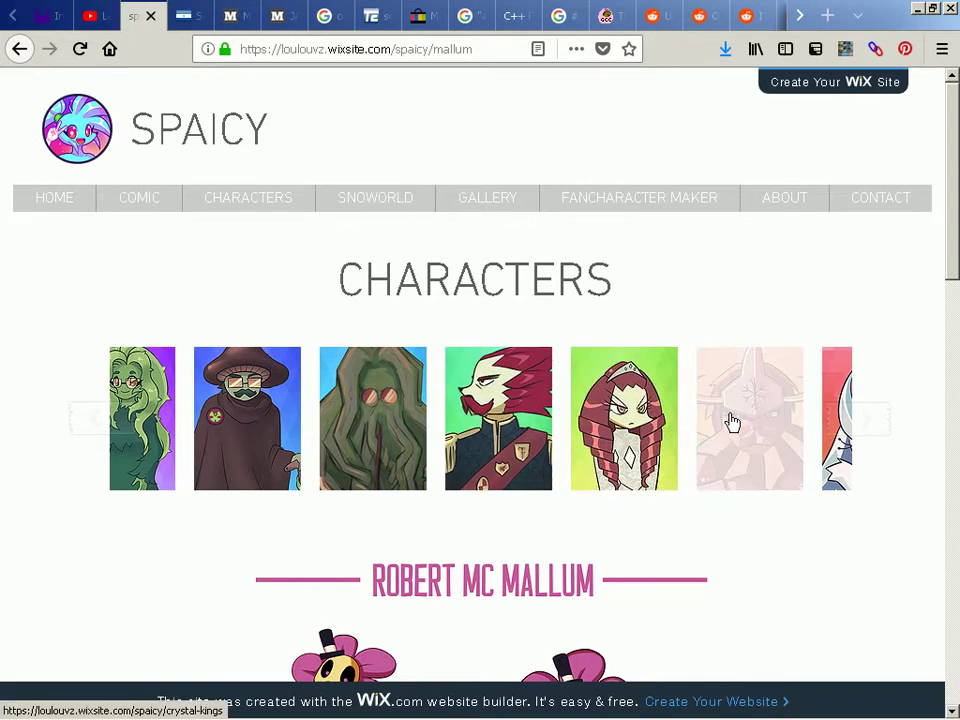
{"action": "key", "text": "alt+Tab"}
{"action": "key", "text": "alt+Tab"}
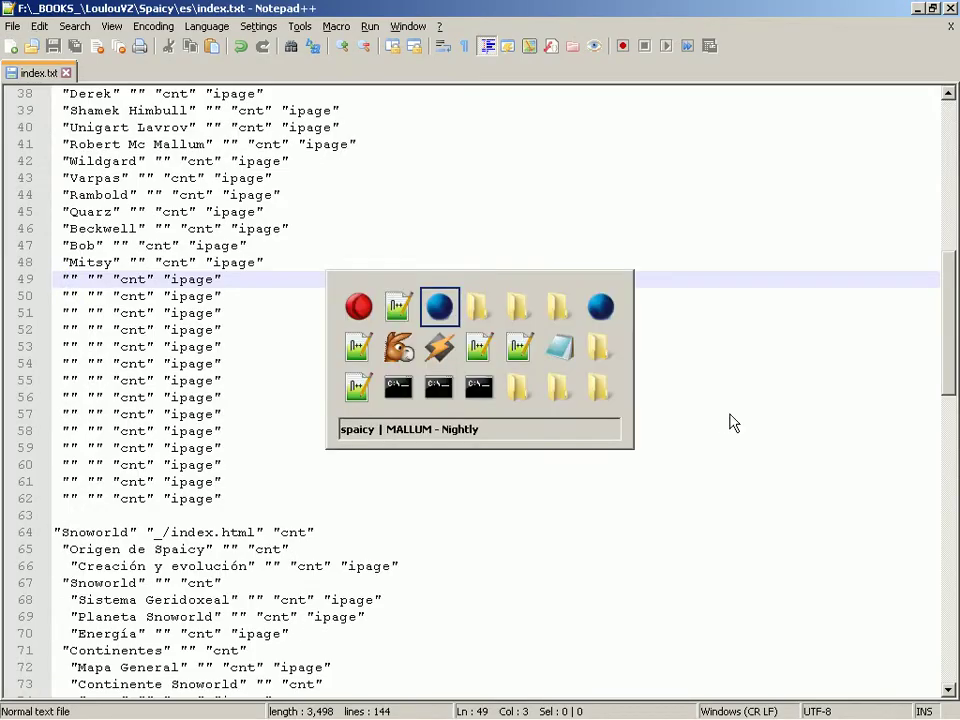
{"action": "scroll", "coordinate": [718, 422], "scroll_direction": "down", "scroll_amount": 5}
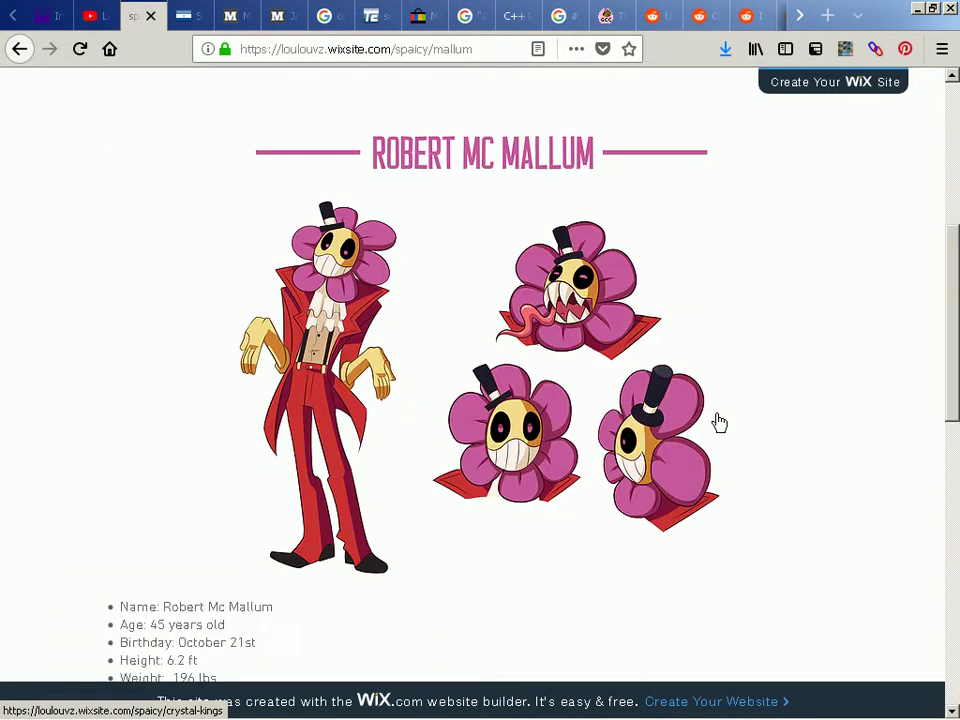
{"action": "left_click", "coordinate": [718, 422]}
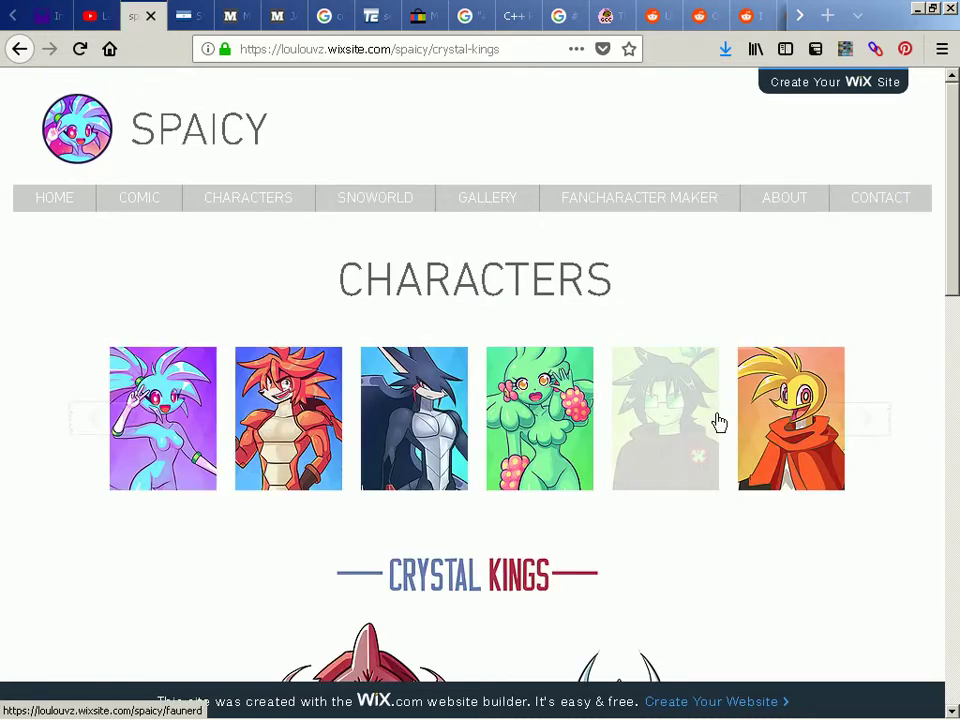
{"action": "scroll", "coordinate": [718, 422], "scroll_direction": "down", "scroll_amount": 5}
{"action": "scroll", "coordinate": [718, 422], "scroll_direction": "up", "scroll_amount": 5}
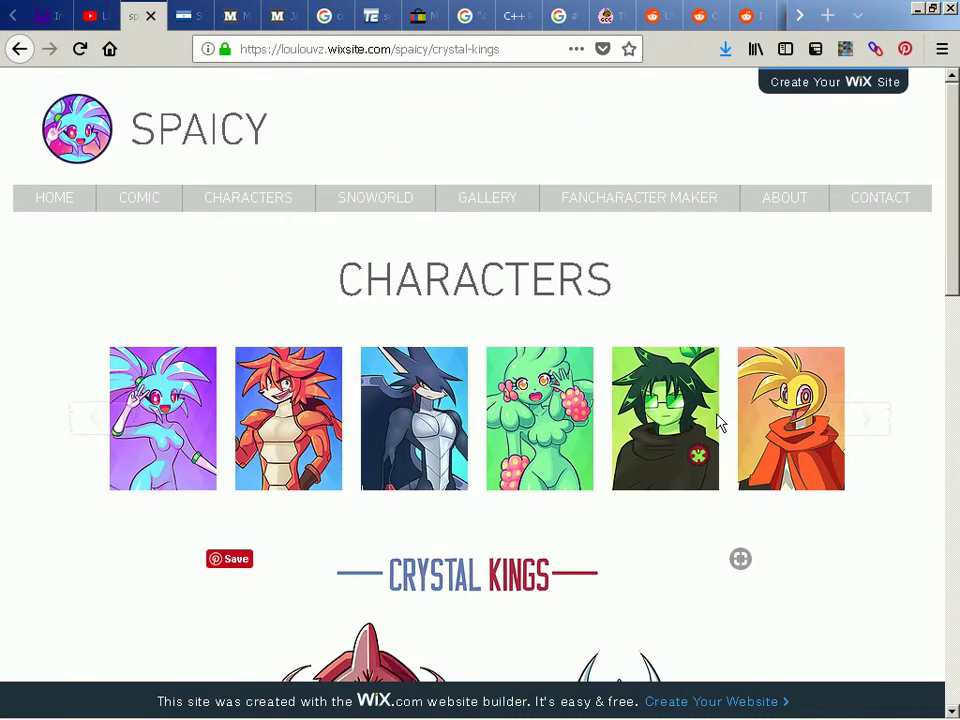
{"action": "scroll", "coordinate": [718, 422], "scroll_direction": "down", "scroll_amount": 1}
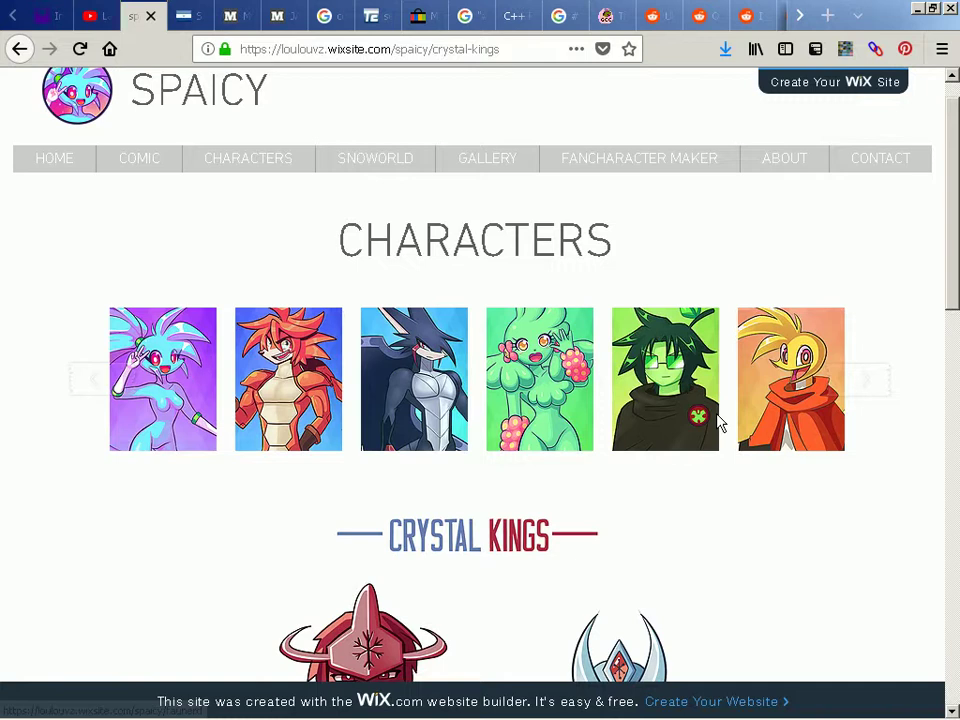
{"action": "key", "text": "alt+Tab"}
{"action": "type", "text": "R"}
{"action": "type", "text": "eyes de"}
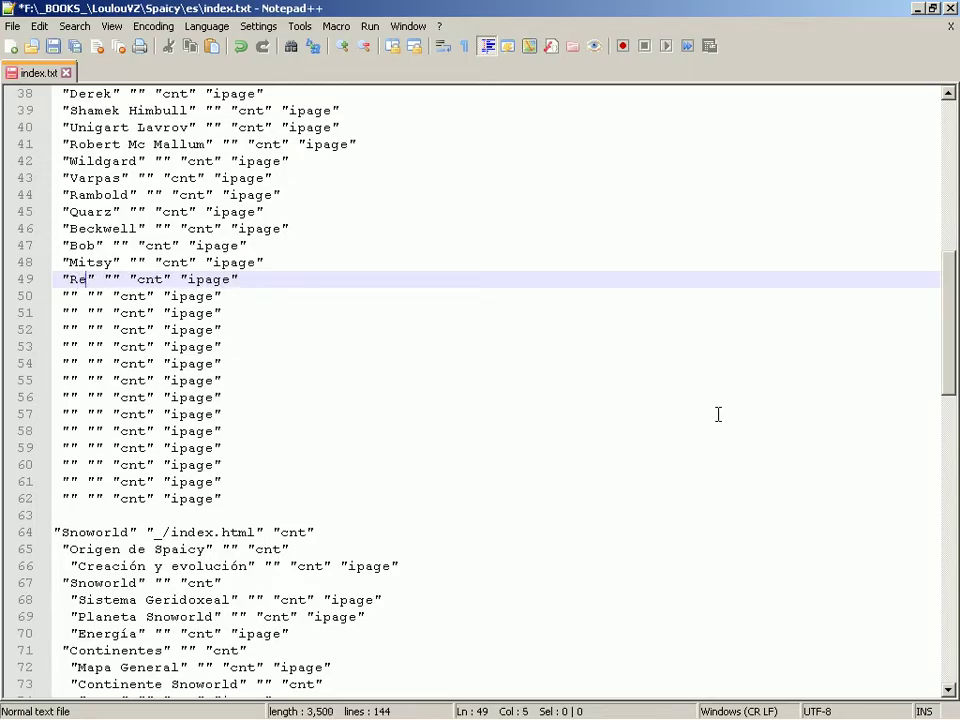
{"action": "type", "text": "Cristal"}
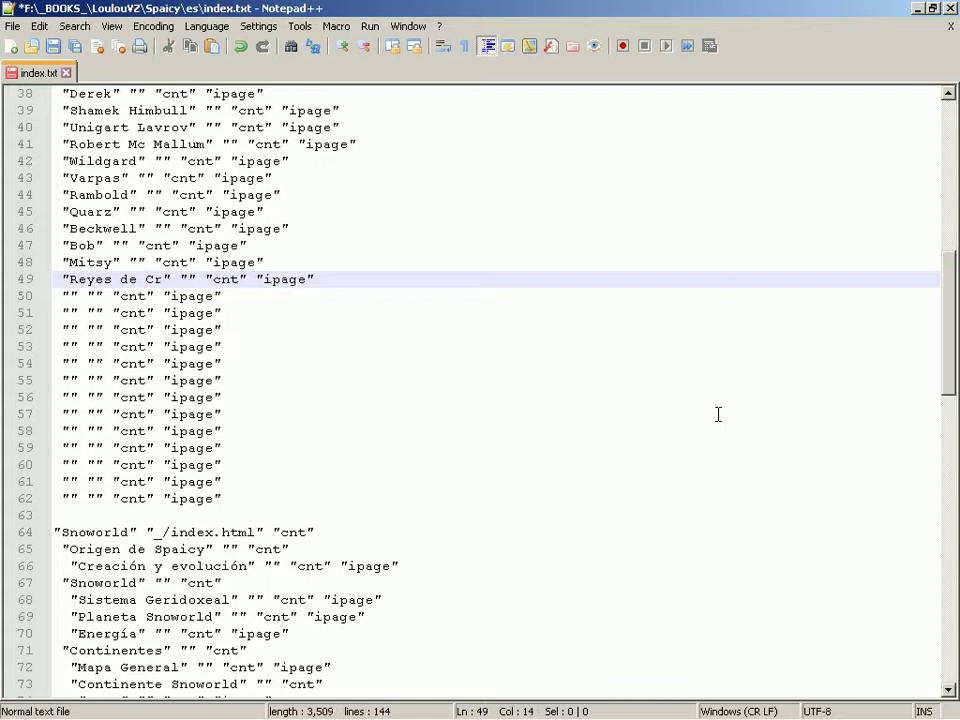
{"action": "key", "text": "Down"}
{"action": "key", "text": "Home"}
{"action": "key", "text": "Right"}
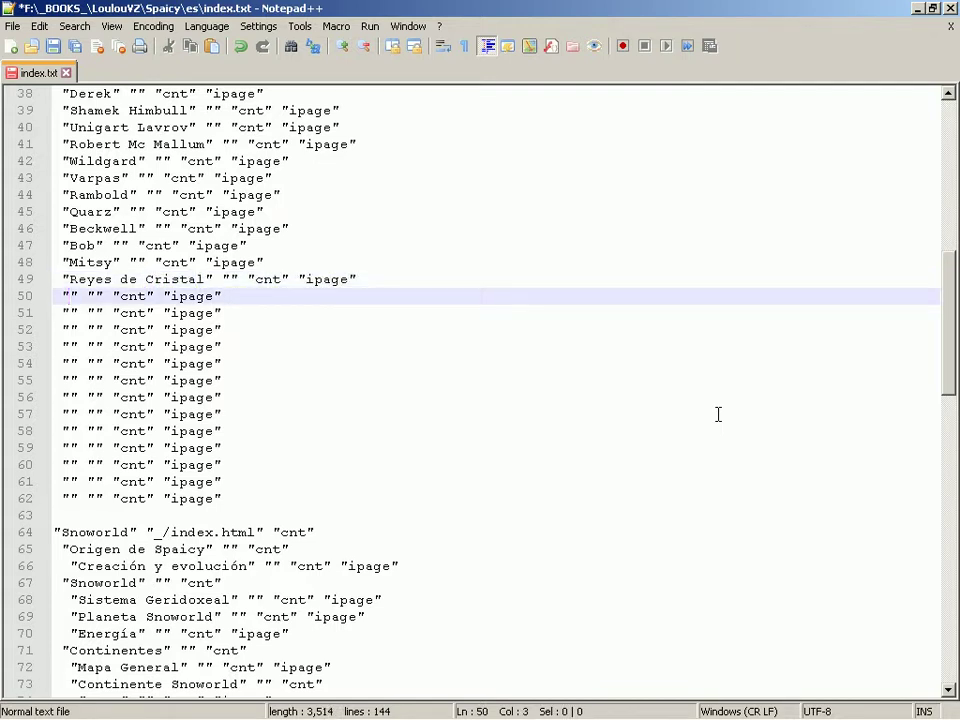
{"action": "key", "text": "ctrl+s"}
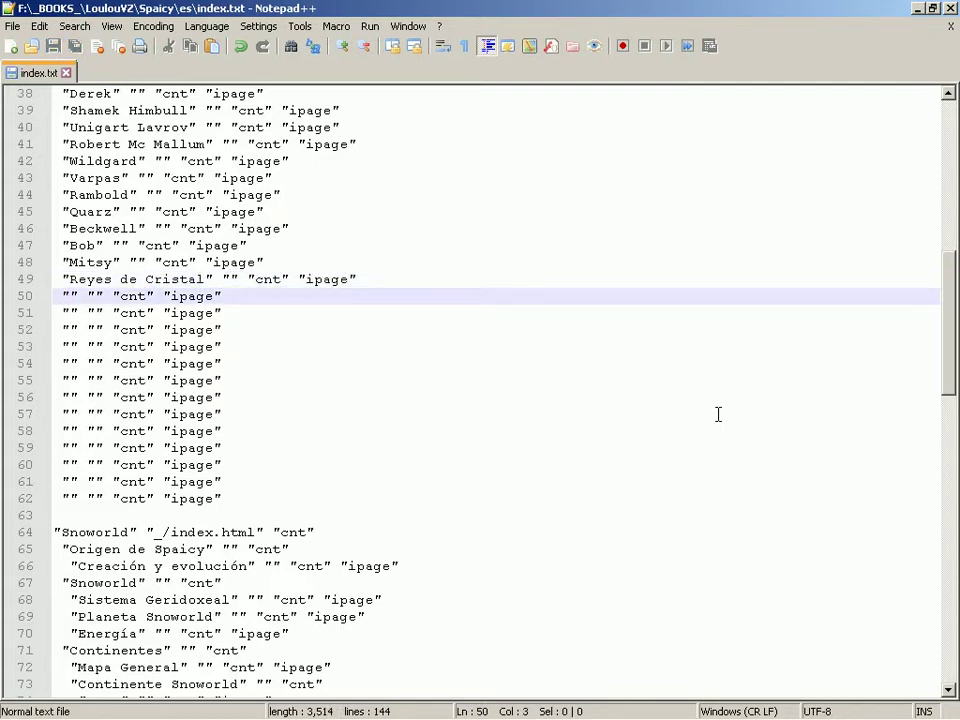
Check the next character in the browser gallery, title the entry below Reyes de Cristal Carlita and save index.txt
{"action": "key", "text": "alt+Tab"}
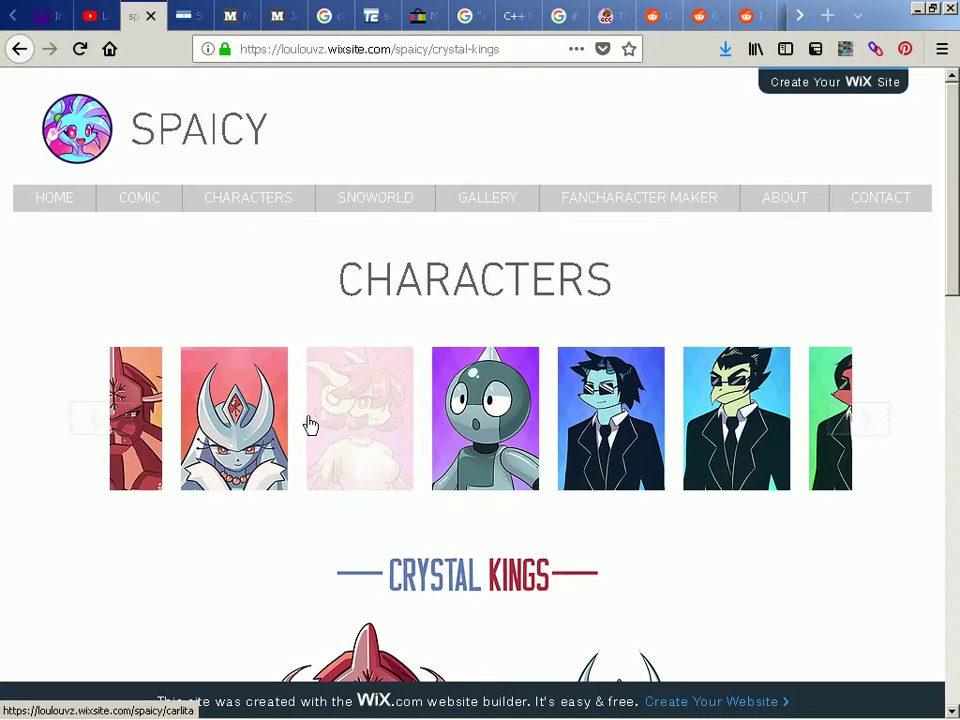
{"action": "key", "text": "alt+Tab"}
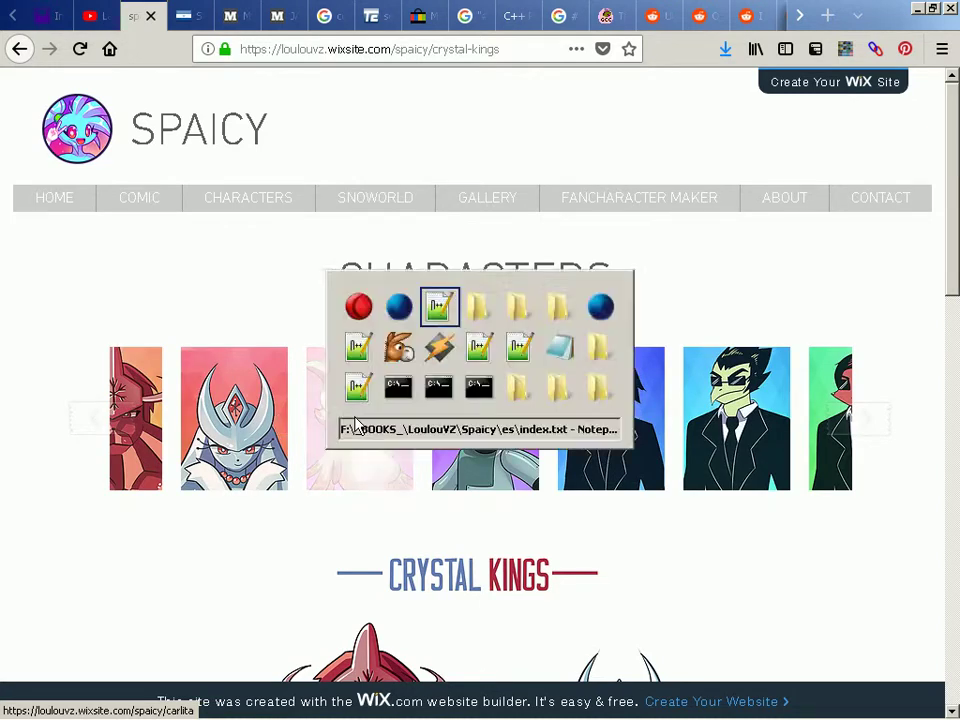
{"action": "type", "text": "Carlita\" \"\" \"cnt\" \"ipage\""}
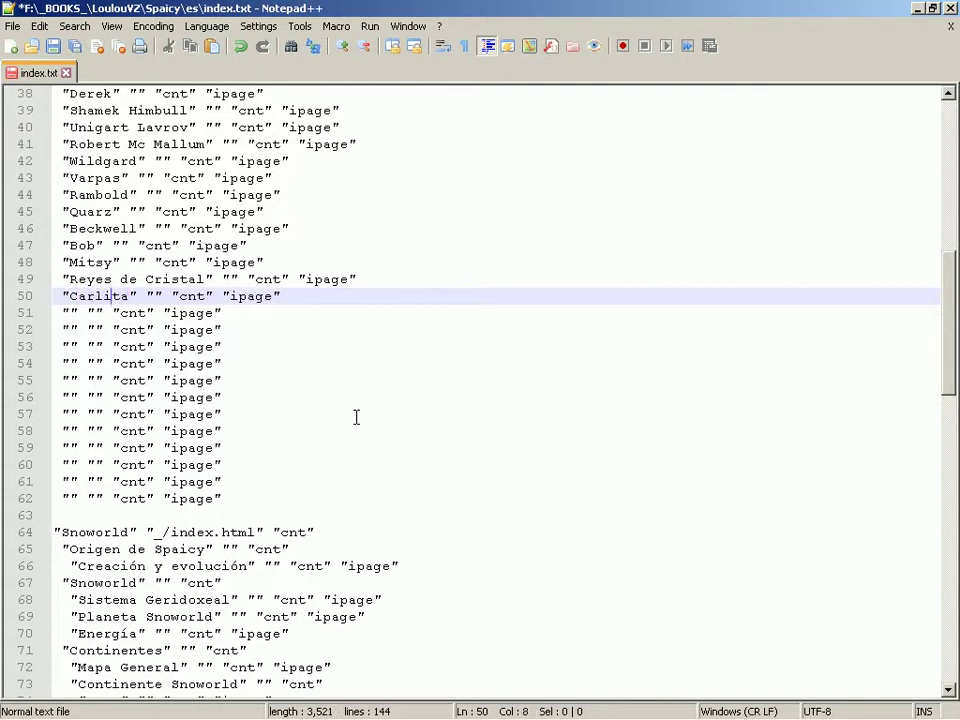
{"action": "key", "text": "Down"}
{"action": "key", "text": "Home"}
{"action": "key", "text": "ctrl+s"}
Check the gallery character after Carlita in the browser, and title the next blank entry in index.txt Pequeños Robots
{"action": "key", "text": "alt+Tab"}
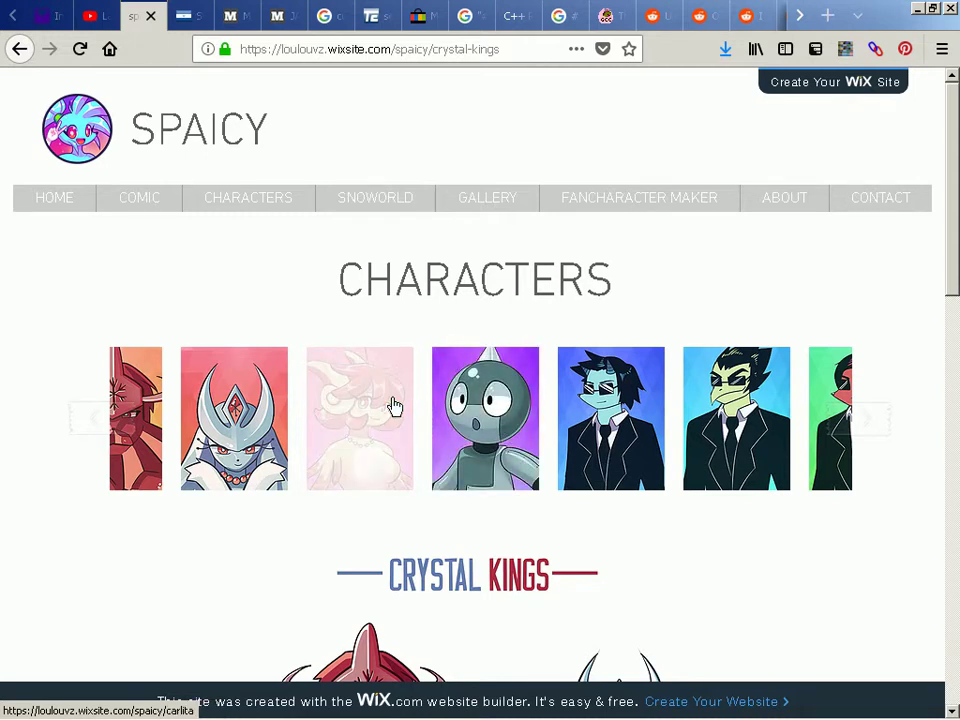
{"action": "key", "text": "alt+Tab"}
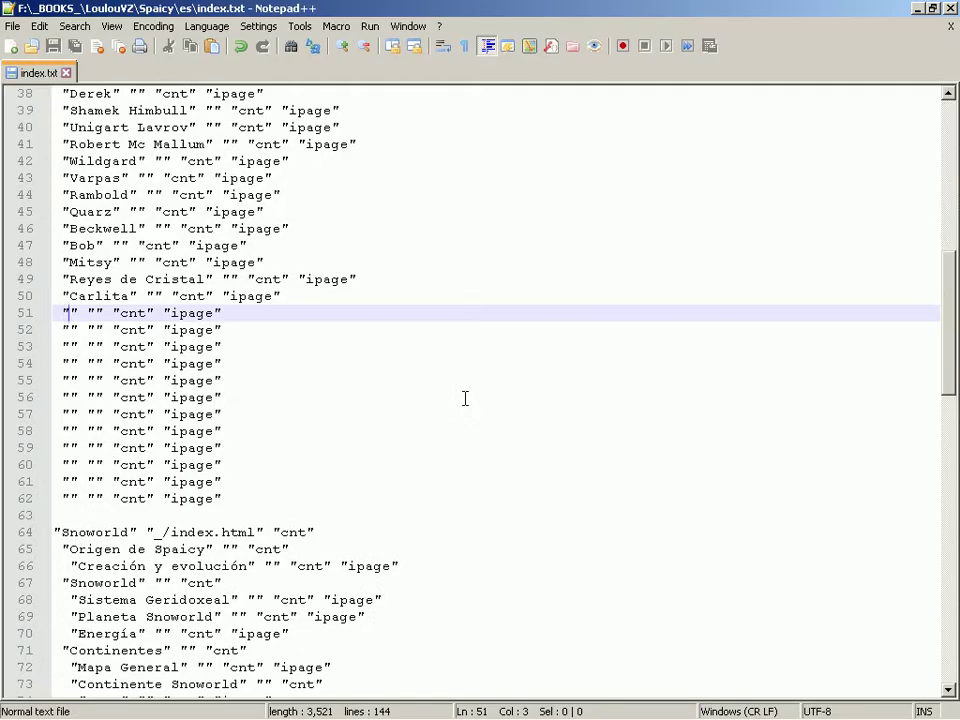
{"action": "type", "text": "Pequeños Rob"}
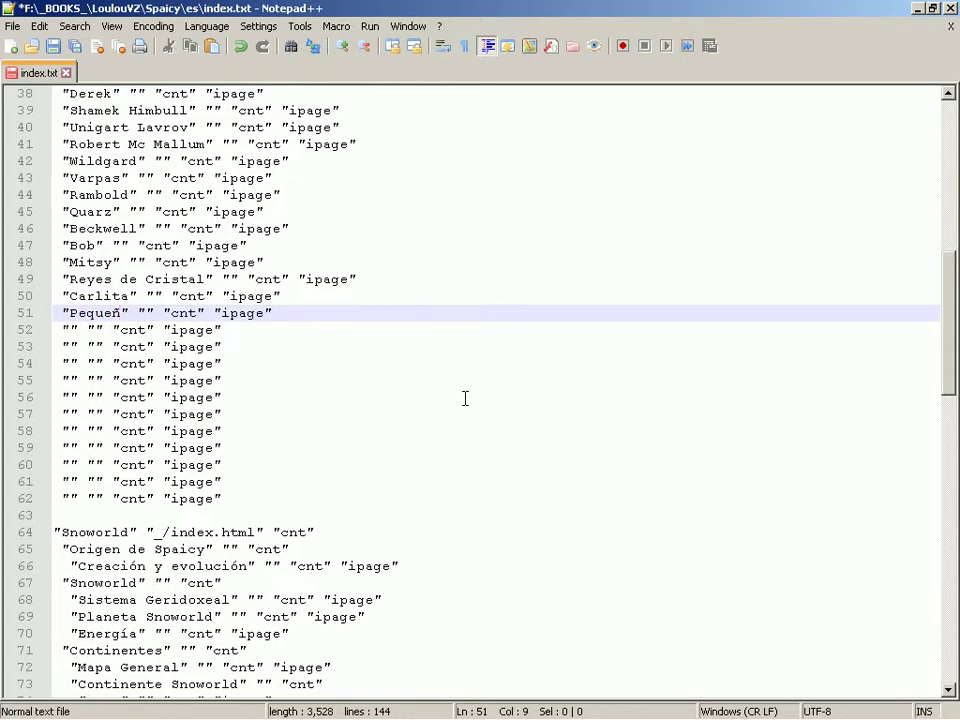
{"action": "type", "text": "ots"}
Check the next gallery page in the browser, and title the entry below Pequeños Robots Trabajadores Luxbell in index.txt
{"action": "key", "text": "alt+Tab"}
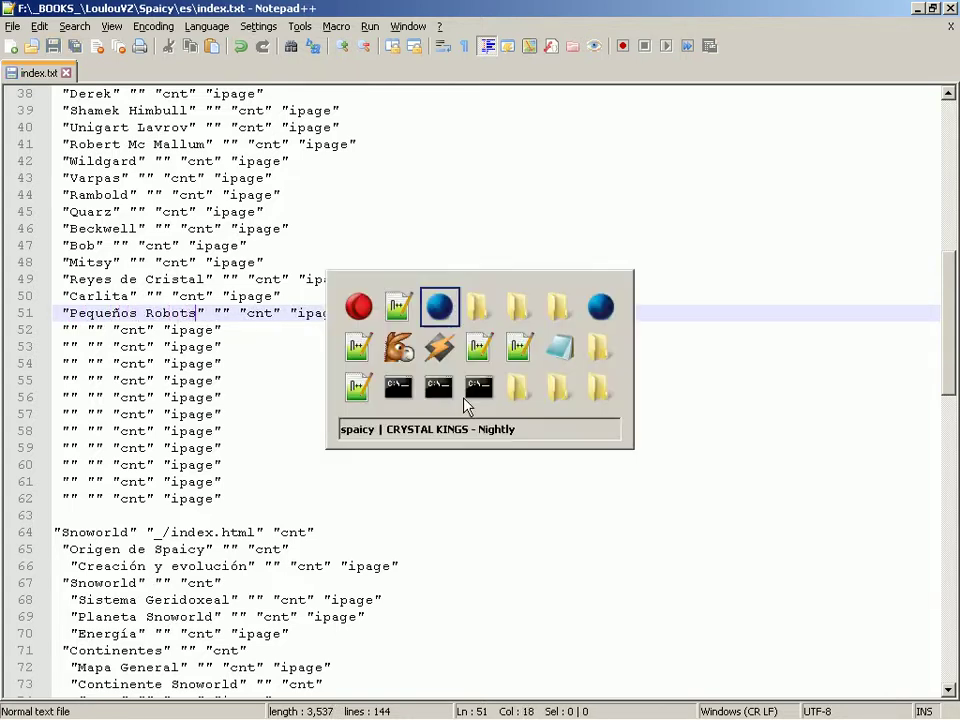
{"action": "key", "text": "alt+Tab"}
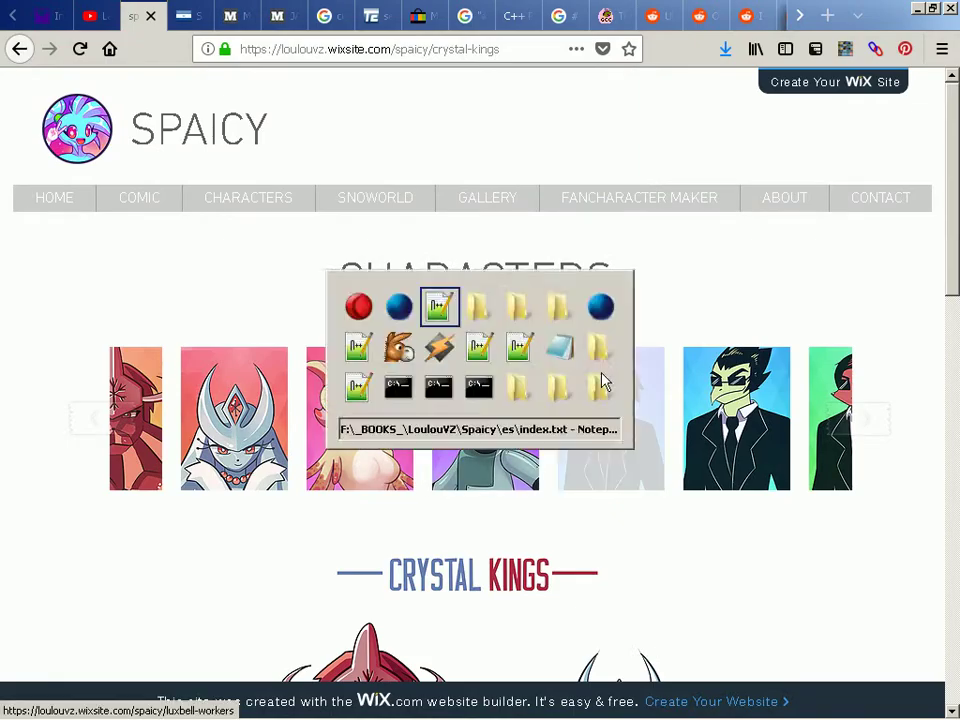
{"action": "key", "text": "Down"}
{"action": "key", "text": "Home"}
{"action": "key", "text": "Right"}
{"action": "type", "text": "Traba"}
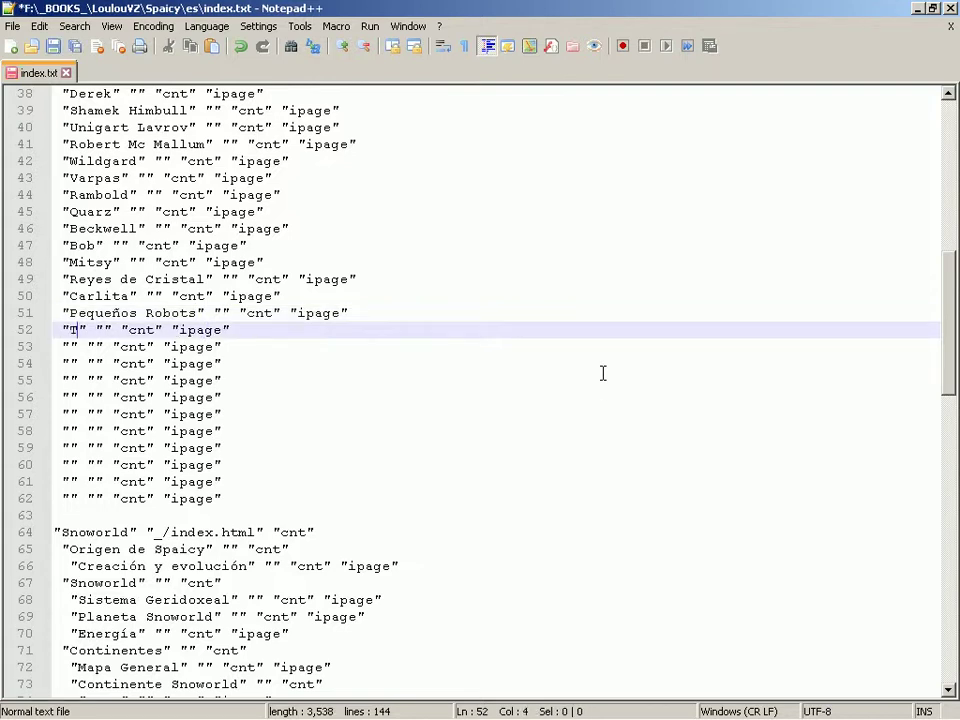
{"action": "type", "text": "jadores Lu"}
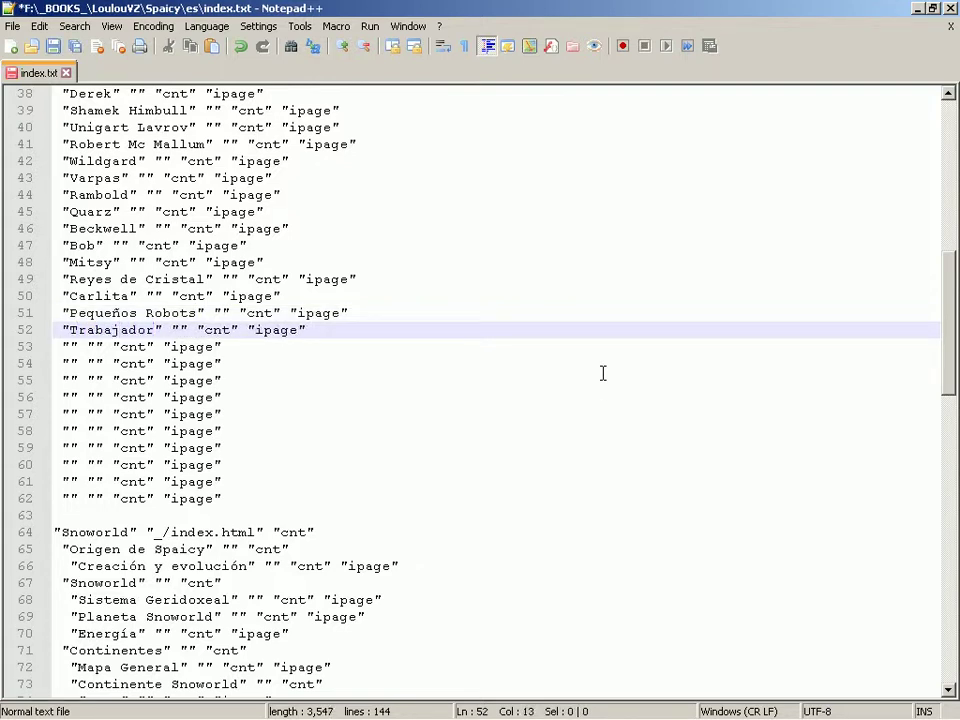
{"action": "type", "text": "xbell"}
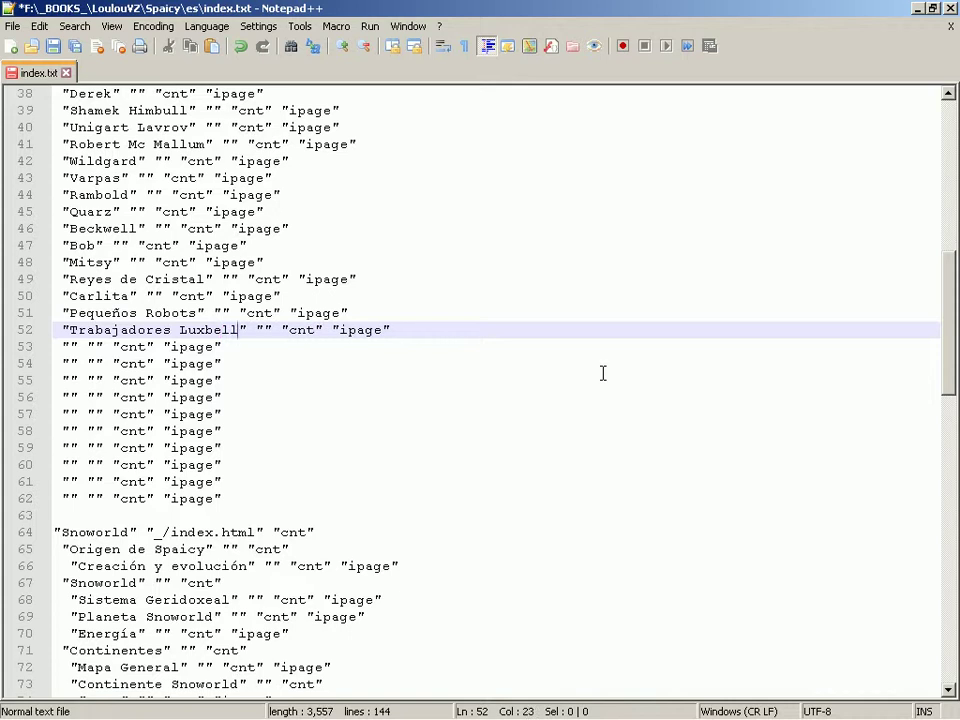
Advance the browser's character gallery past the Luxbell workers, and title the entry below Trabajadores Luxbell Hikumi in index.txt
{"action": "key", "text": "Down"}
{"action": "key", "text": "Home"}
{"action": "key", "text": "Right"}
{"action": "key", "text": "alt+Tab"}
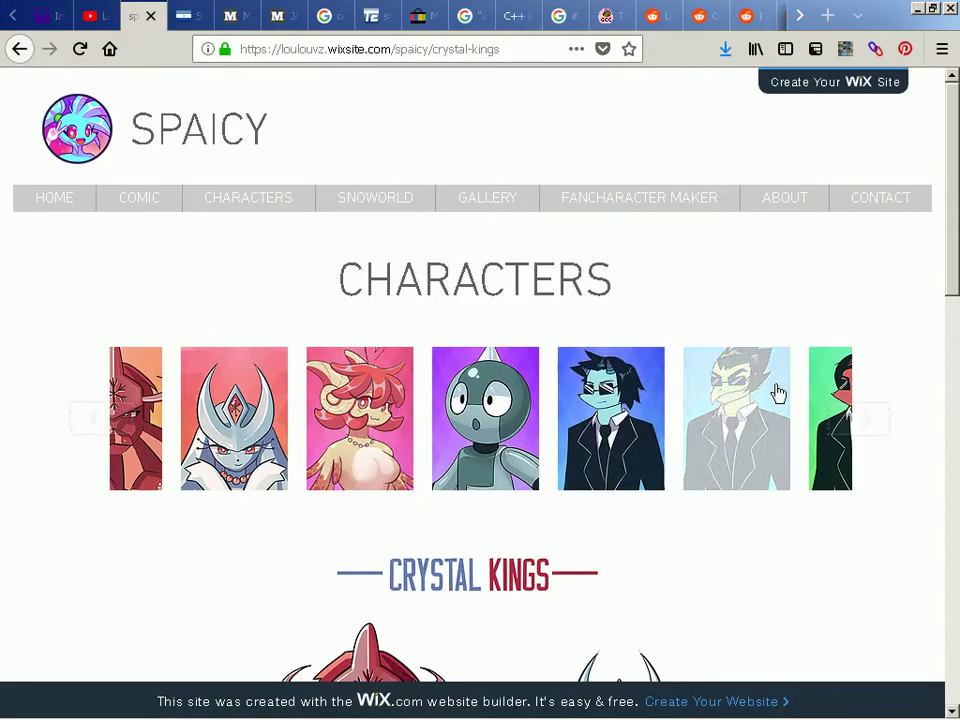
{"action": "left_click", "coordinate": [864, 415]}
{"action": "left_click", "coordinate": [864, 425]}
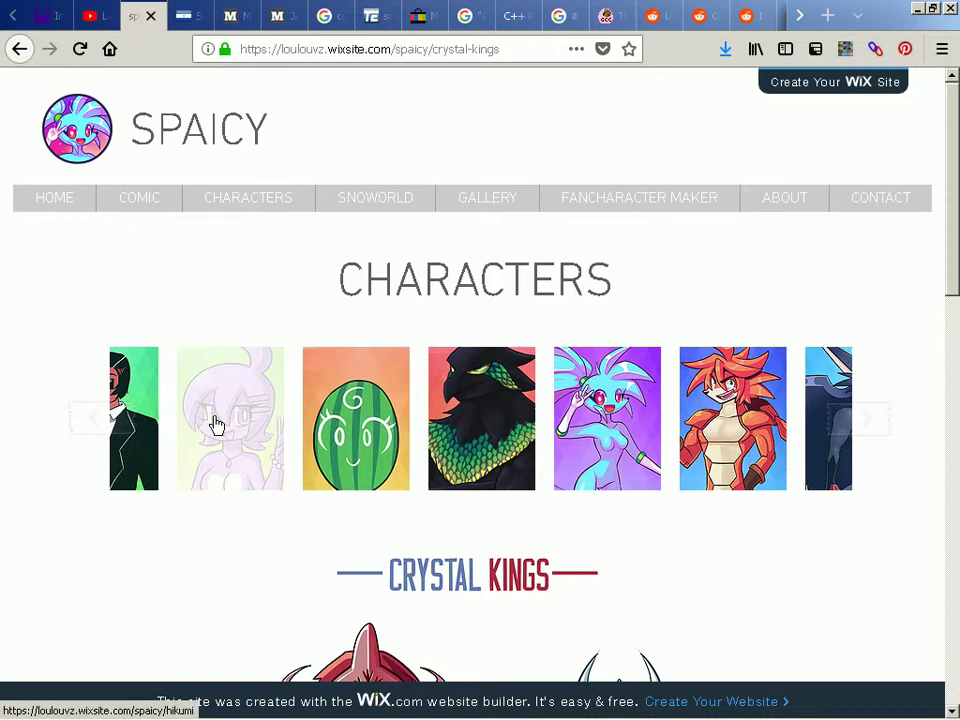
{"action": "key", "text": "alt+Tab"}
{"action": "key", "text": "Down"}
{"action": "key", "text": "Up"}
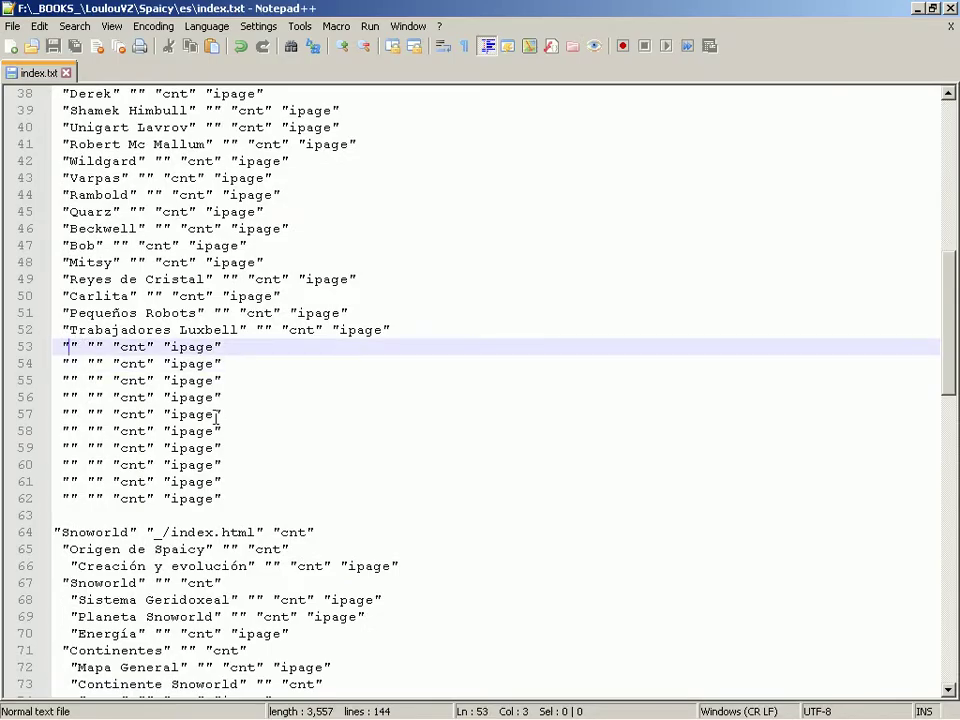
{"action": "type", "text": "Hikumi"}
Check the gallery character after Hikumi in the browser, title the next blank entry Rebecca and save index.txt
{"action": "key", "text": "Down"}
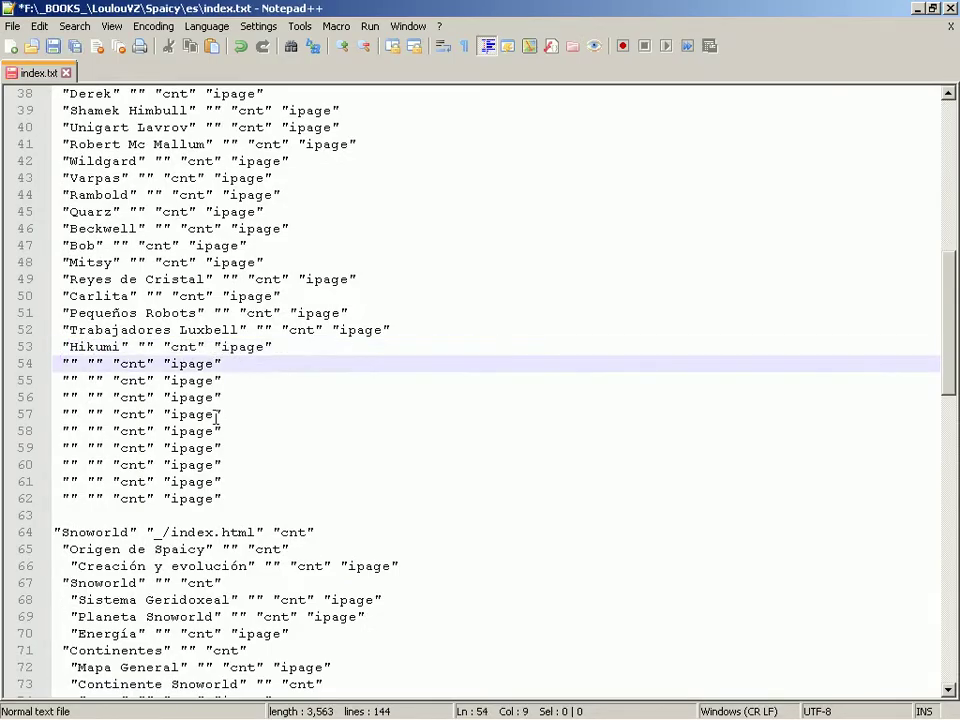
{"action": "key", "text": "alt+Tab"}
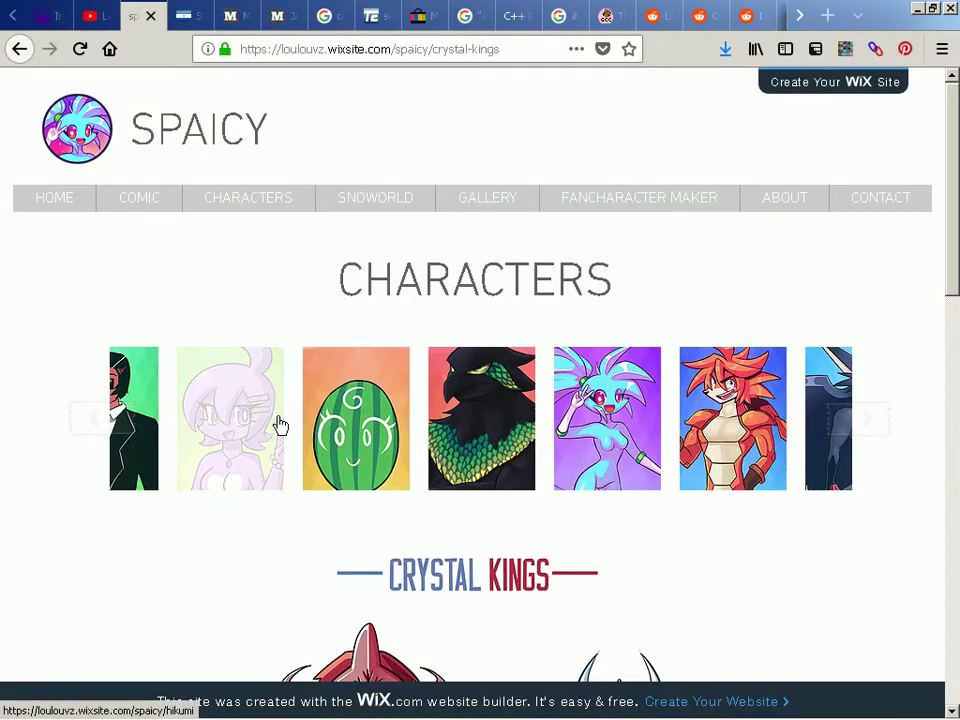
{"action": "key", "text": "alt+Tab"}
{"action": "type", "text": "Rebecc"}
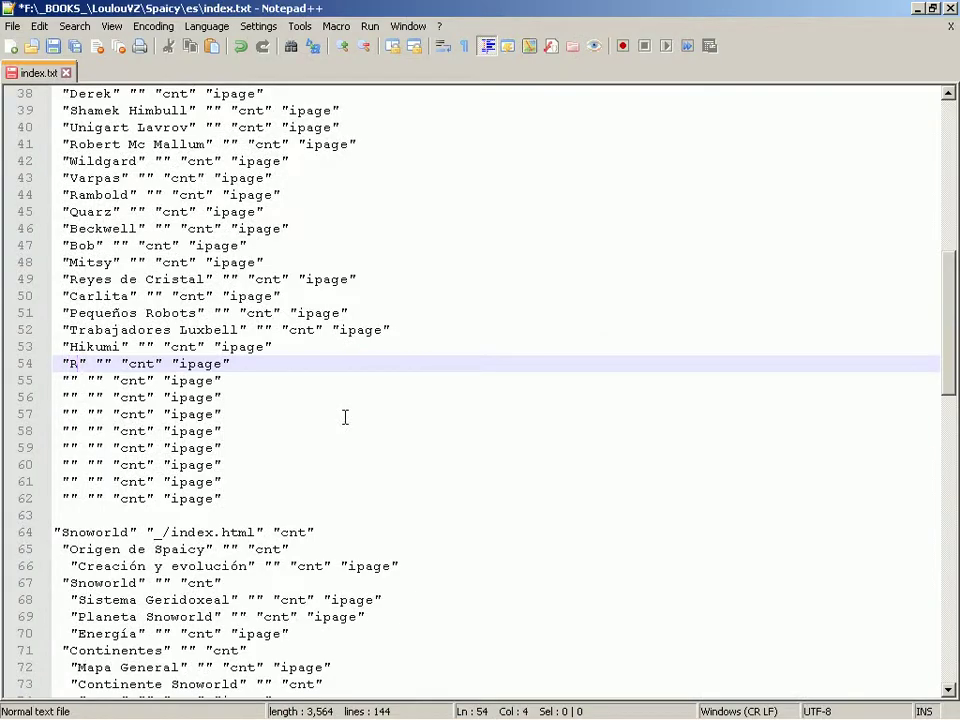
{"action": "type", "text": "a"}
{"action": "key", "text": "ctrl+s"}
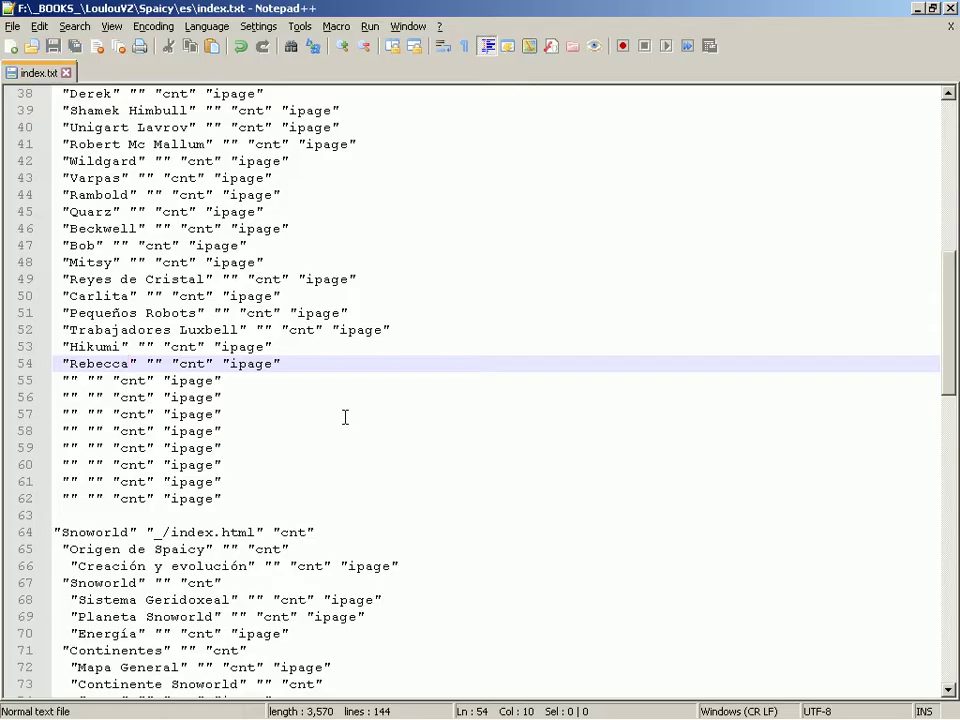
Check the gallery character after Rebecca in the browser, title the next blank entry Awka and save index.txt
{"action": "key", "text": "alt+Tab"}
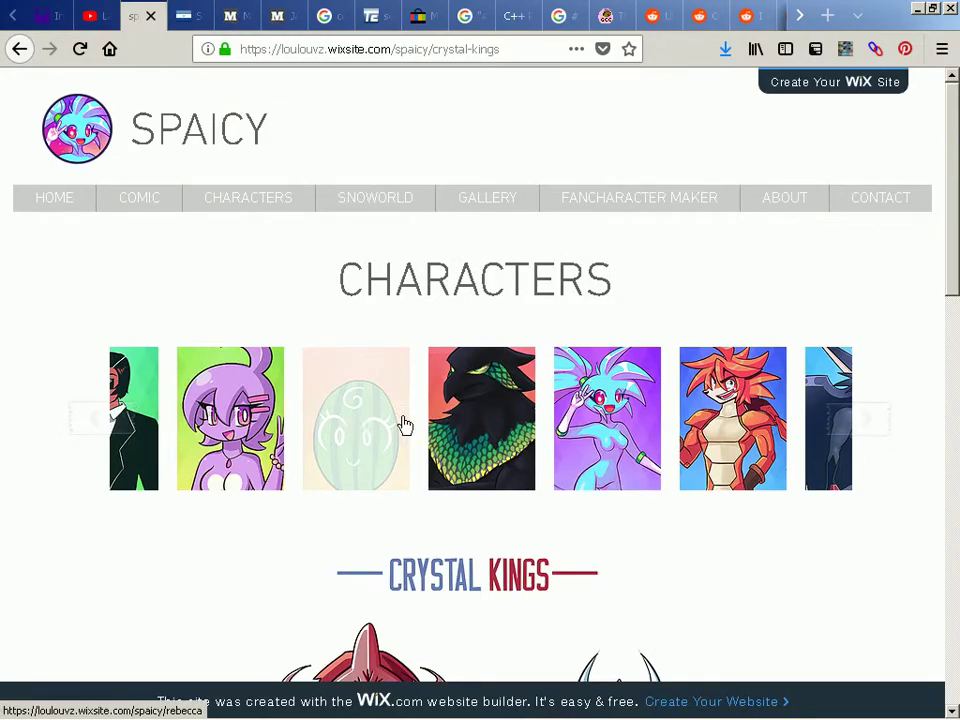
{"action": "key", "text": "alt+Tab"}
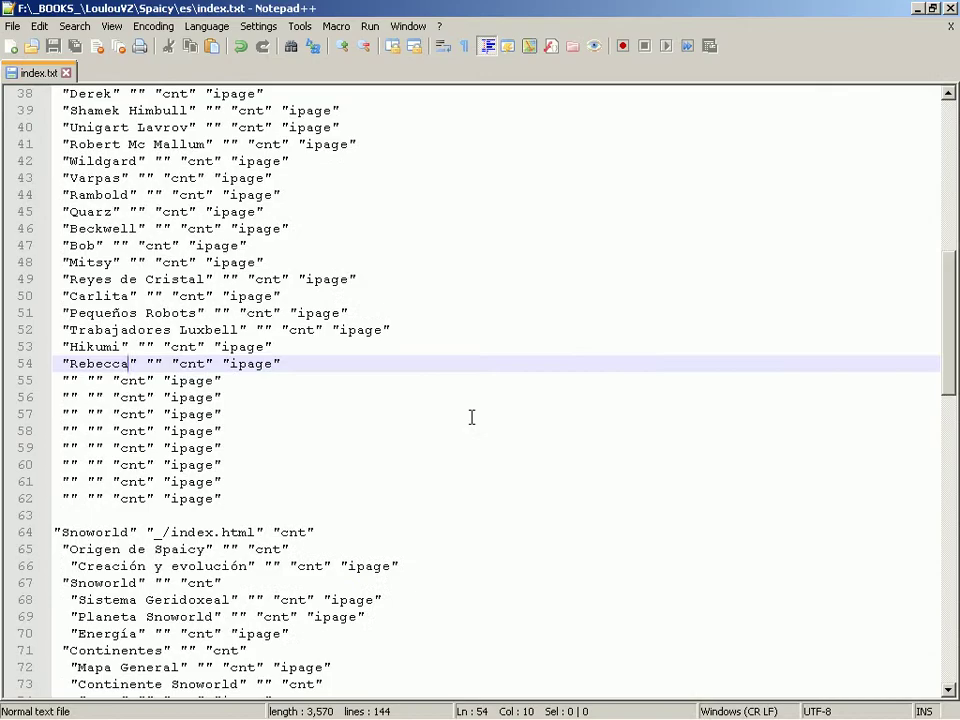
{"action": "key", "text": "Down"}
{"action": "key", "text": "Home"}
{"action": "key", "text": "Right"}
{"action": "type", "text": "Awka"}
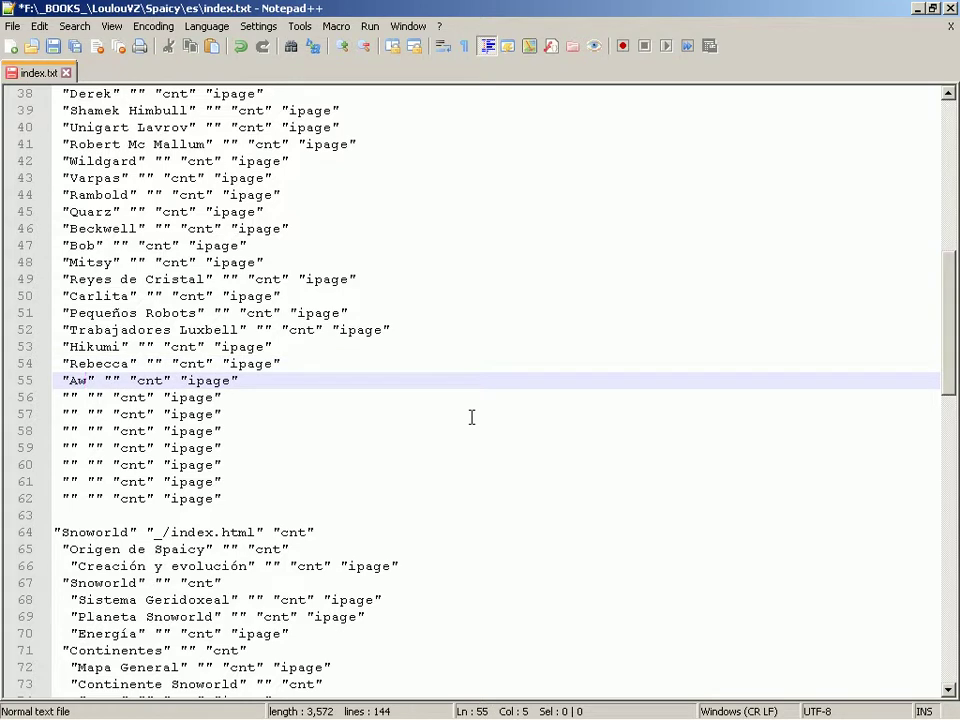
{"action": "key", "text": "ctrl+s"}
Delete the leftover blank entries below Awka at the end of the Personajes section
{"action": "key", "text": "Home"}
{"action": "key", "text": "Down"}
{"action": "key", "text": "Home"}
{"action": "key", "text": "shift+Down"}
{"action": "key", "text": "shift+Down"}
{"action": "key", "text": "shift+Down"}
{"action": "key", "text": "shift+Down"}
{"action": "key", "text": "shift+Down"}
{"action": "key", "text": "shift+Down"}
{"action": "key", "text": "shift+Down"}
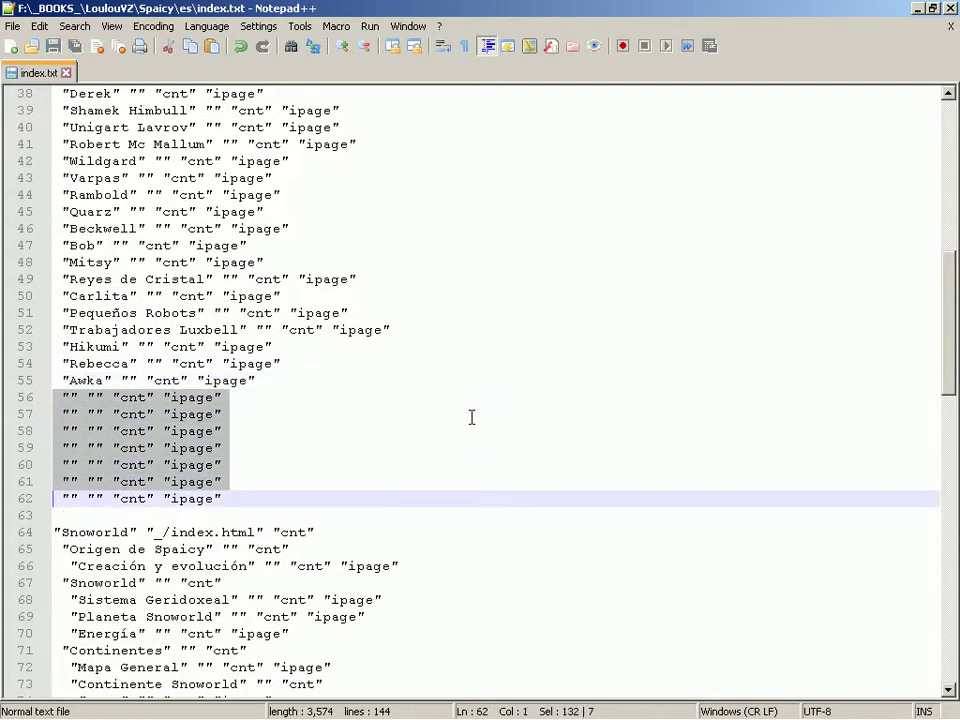
{"action": "key", "text": "Delete"}
Read the Crystal Kings page in the browser to its end, and look through index.txt down to its last sections
{"action": "key", "text": "alt+Tab"}
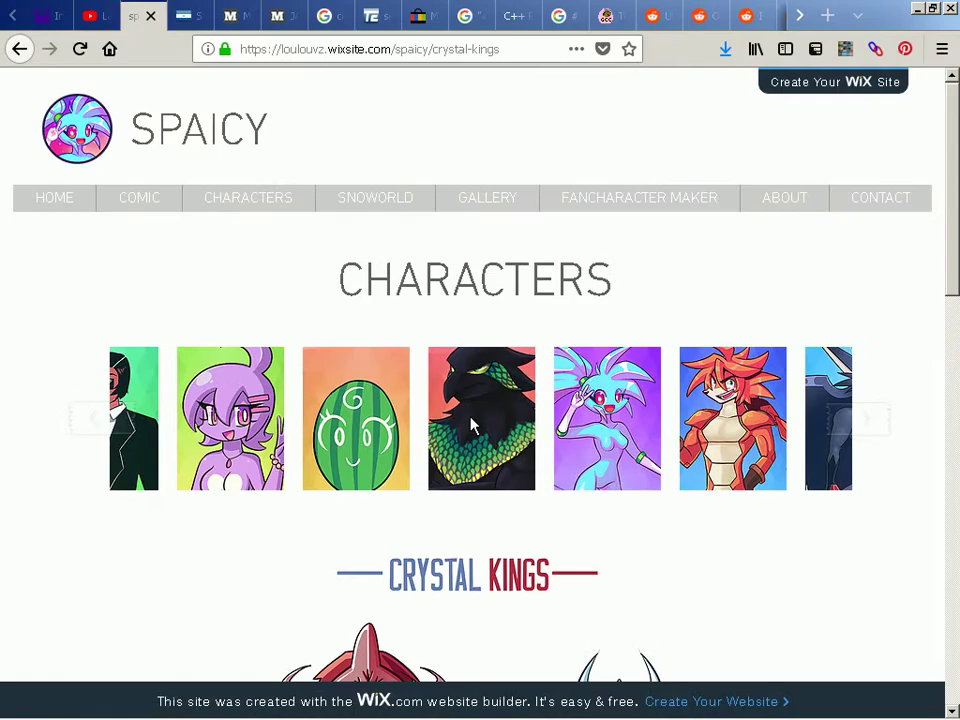
{"action": "scroll", "coordinate": [474, 426], "scroll_direction": "down", "scroll_amount": 10}
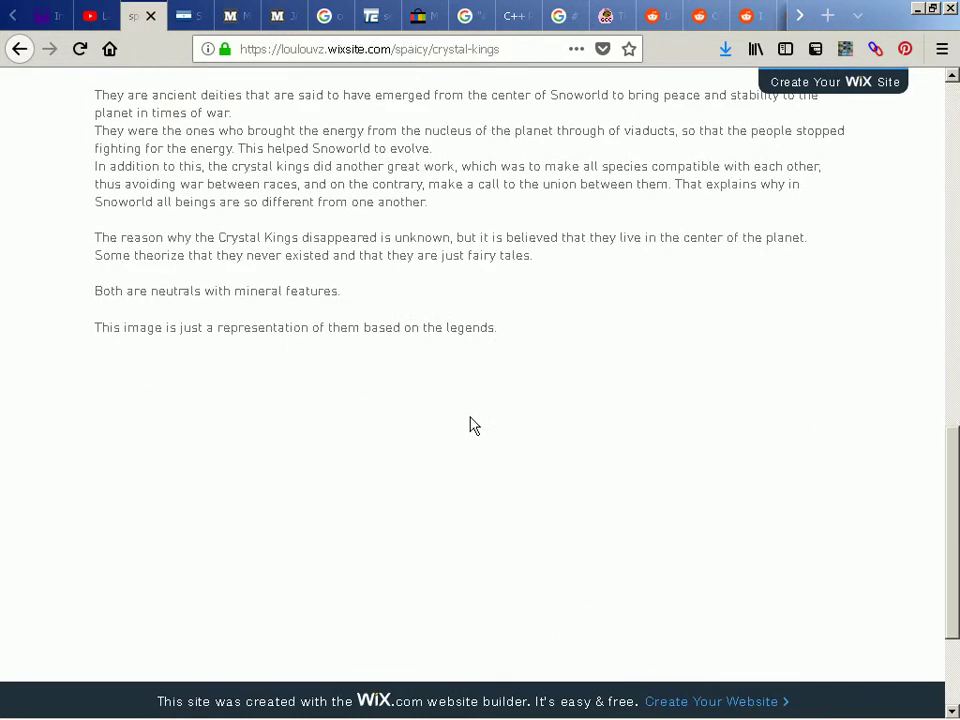
{"action": "scroll", "coordinate": [474, 426], "scroll_direction": "down", "scroll_amount": 3}
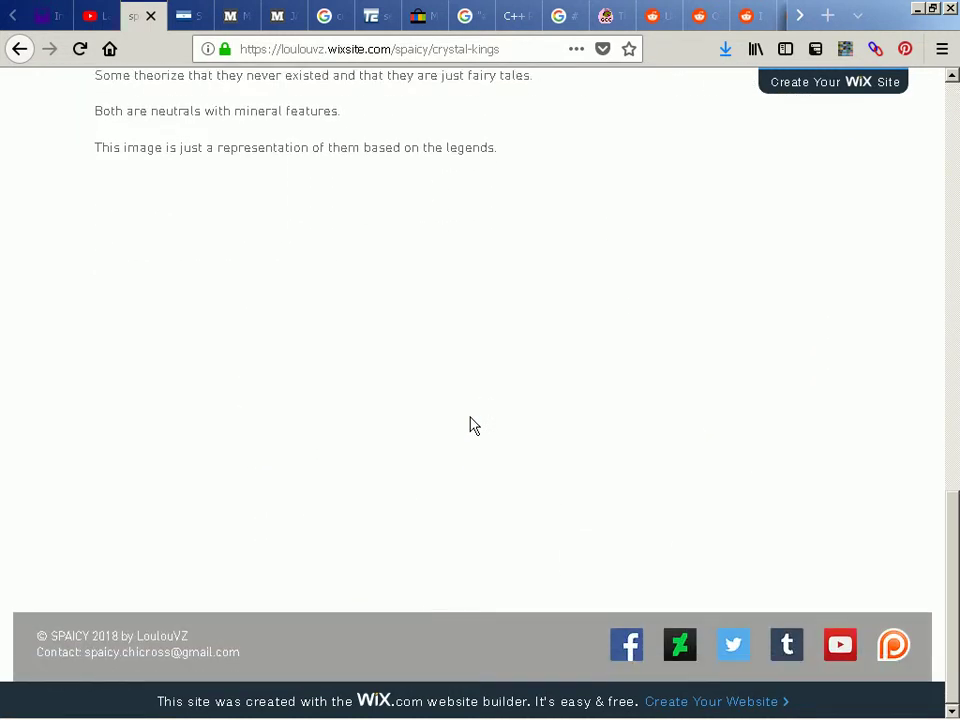
{"action": "key", "text": "alt+Tab"}
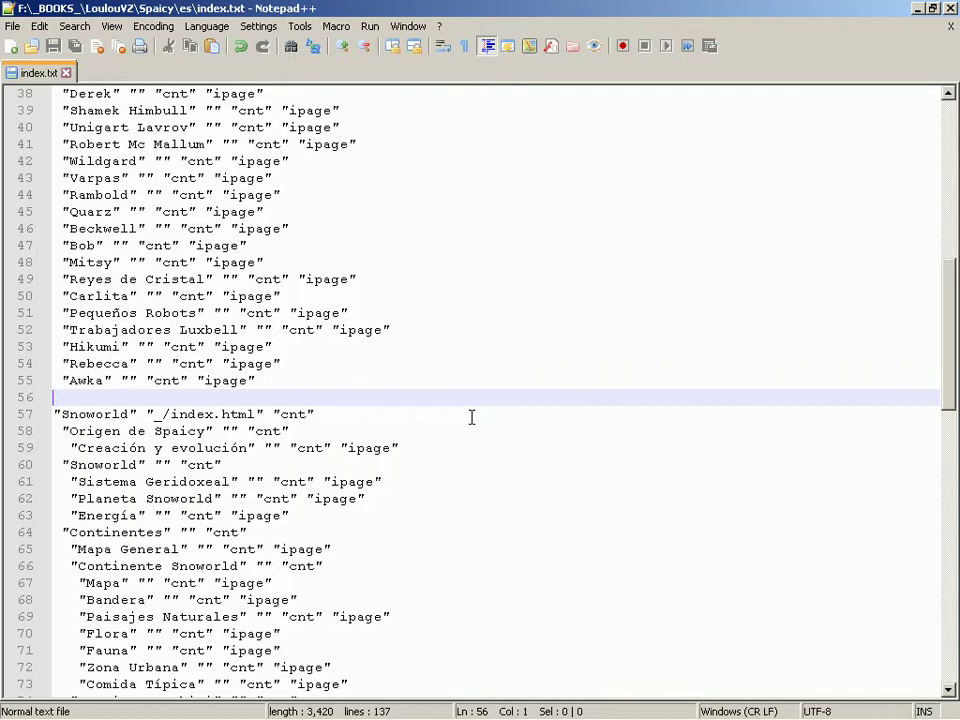
{"action": "key", "text": "Down"}
{"action": "key", "text": "Page_Up"}
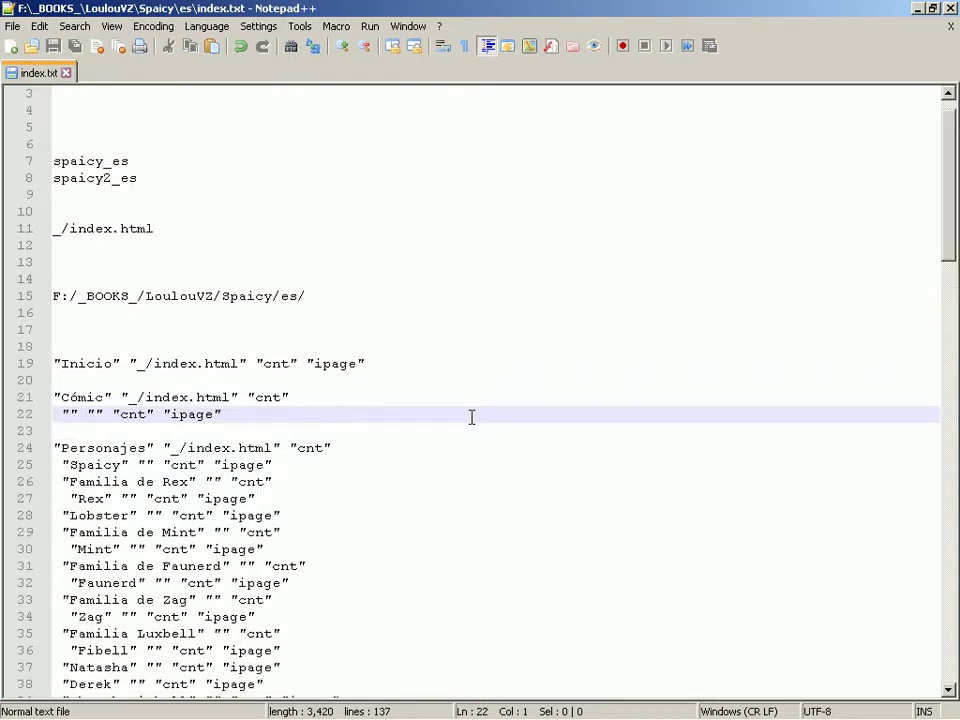
{"action": "key", "text": "Page_Down"}
{"action": "key", "text": "Page_Down"}
{"action": "key", "text": "Page_Down"}
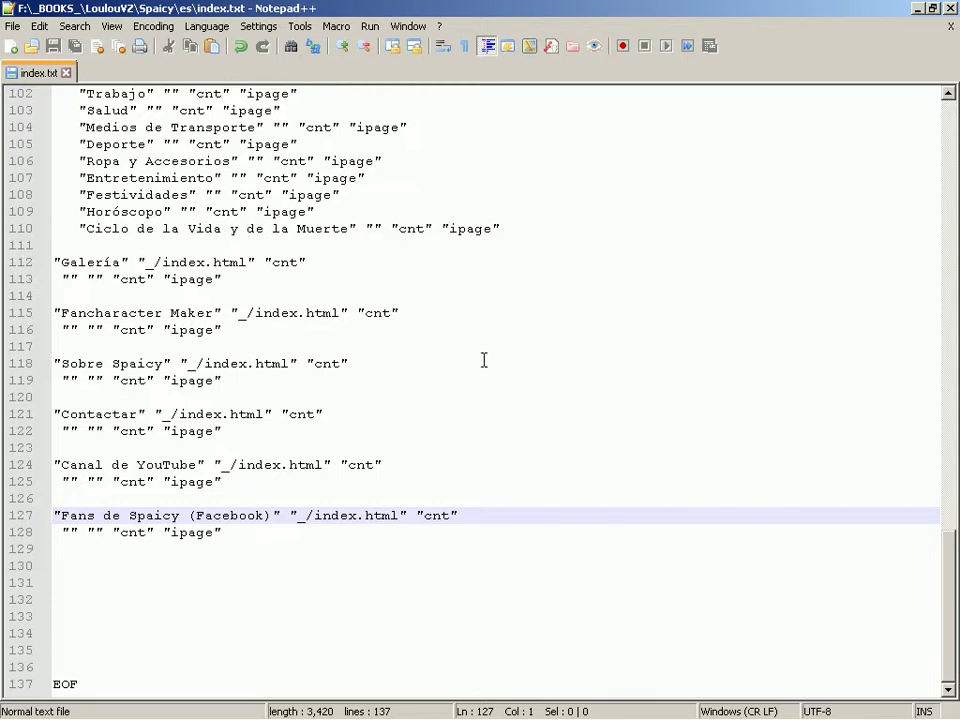
{"action": "key", "text": "alt+Tab"}
{"action": "key", "text": "alt+Tab"}
{"action": "key", "text": "alt+Tab"}
{"action": "key", "text": "alt+Tab"}
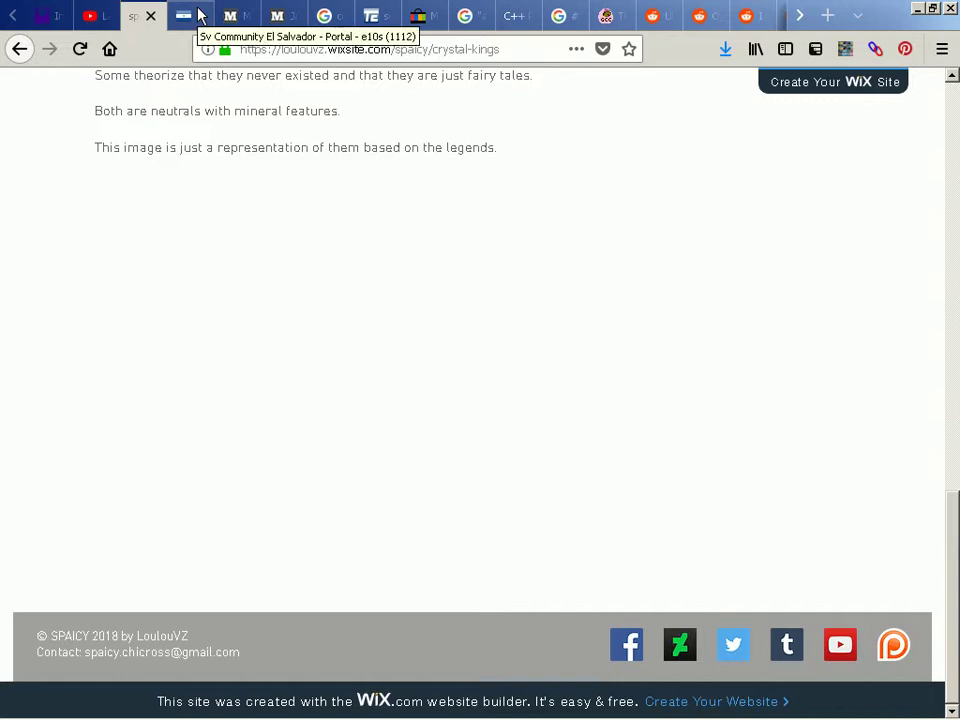
{"action": "scroll", "coordinate": [170, 24], "scroll_direction": "down", "scroll_amount": 10}
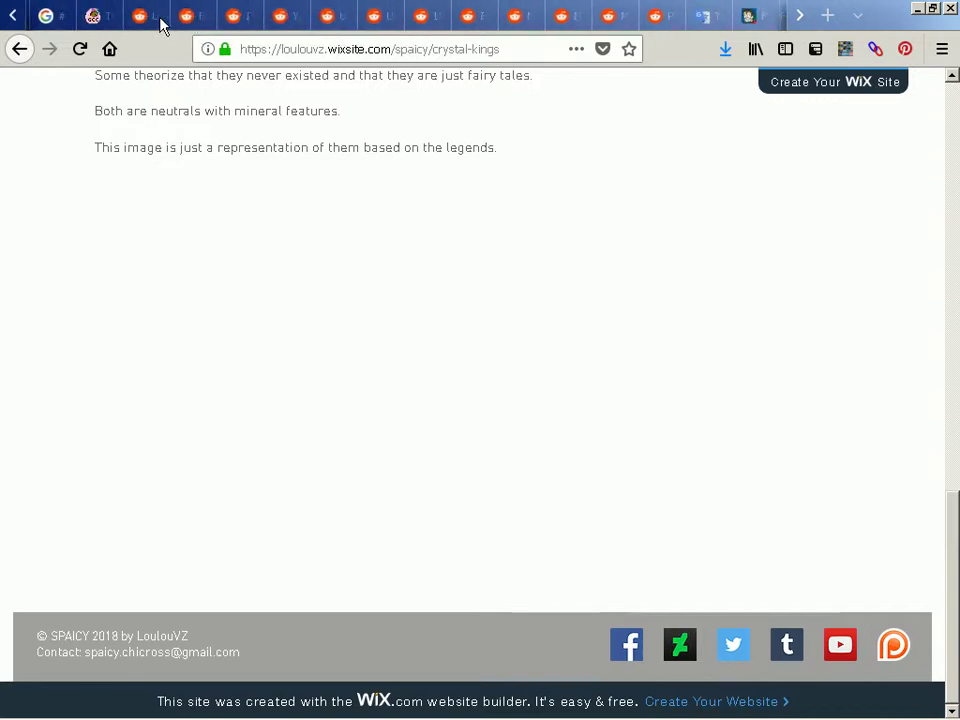
{"action": "scroll", "coordinate": [160, 24], "scroll_direction": "down", "scroll_amount": 10}
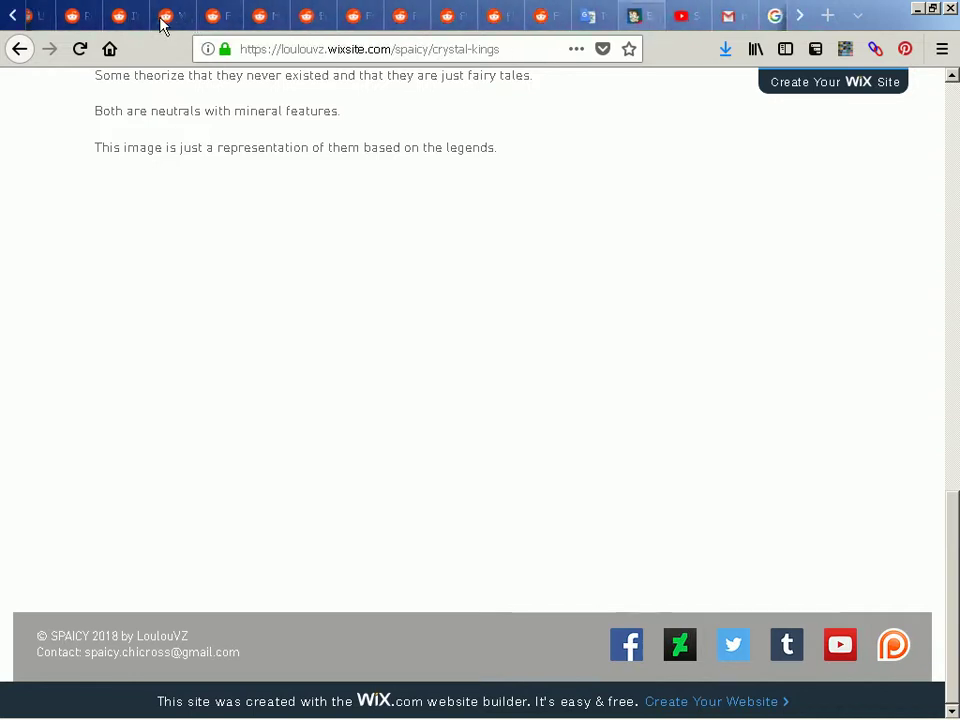
{"action": "scroll", "coordinate": [160, 24], "scroll_direction": "up", "scroll_amount": 5}
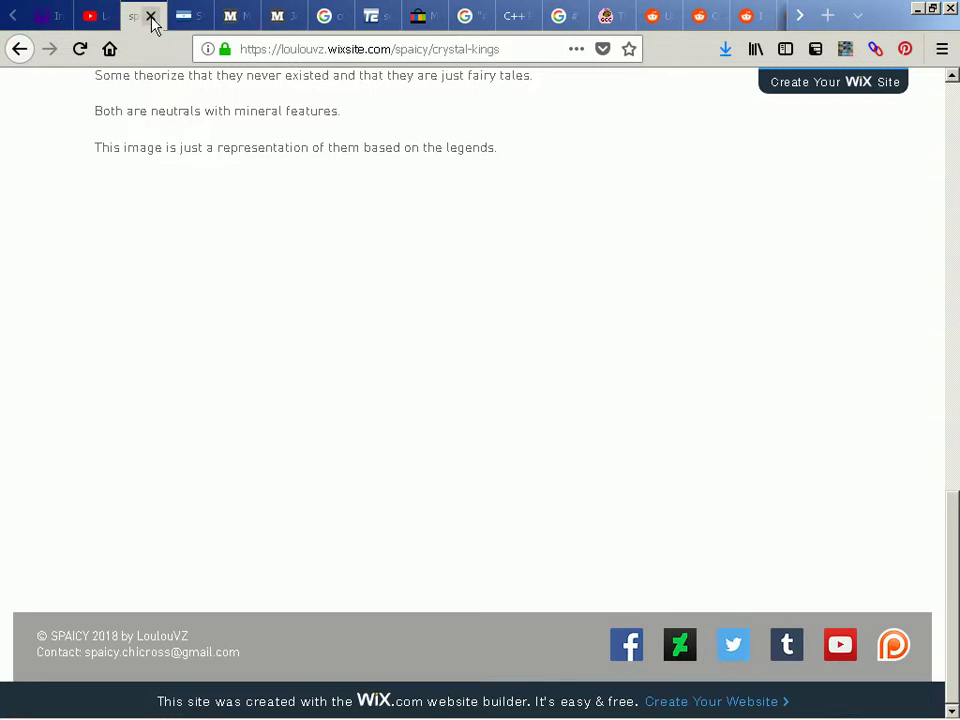
Compare the section headings on the Wix site's Gallery page with the Galería section of index.txt
{"action": "key", "text": "alt+Tab"}
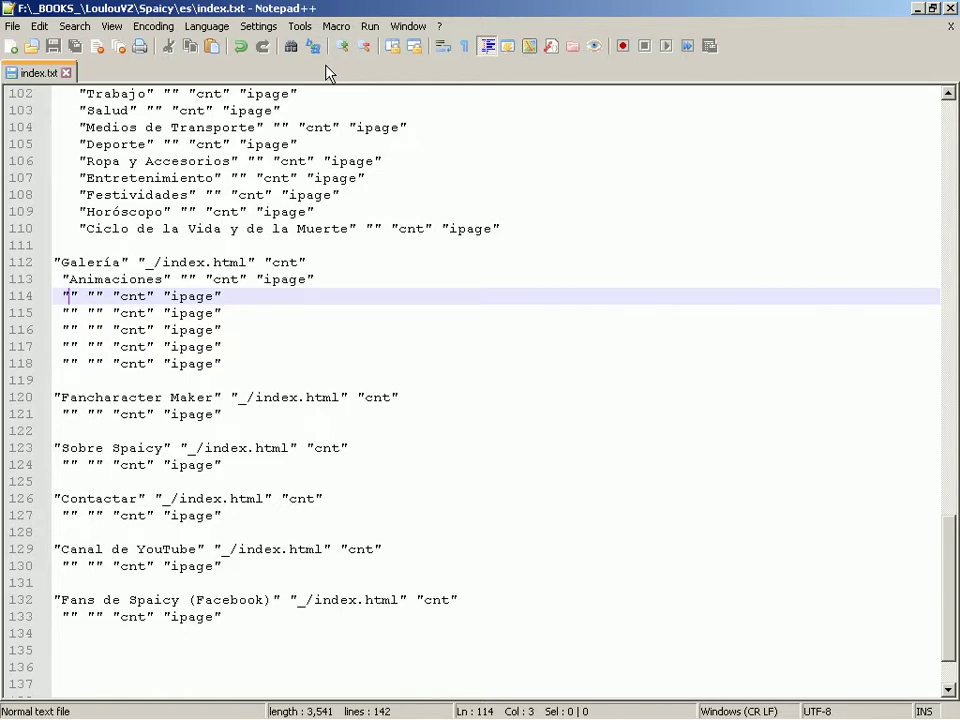
{"action": "key", "text": "alt+Tab"}
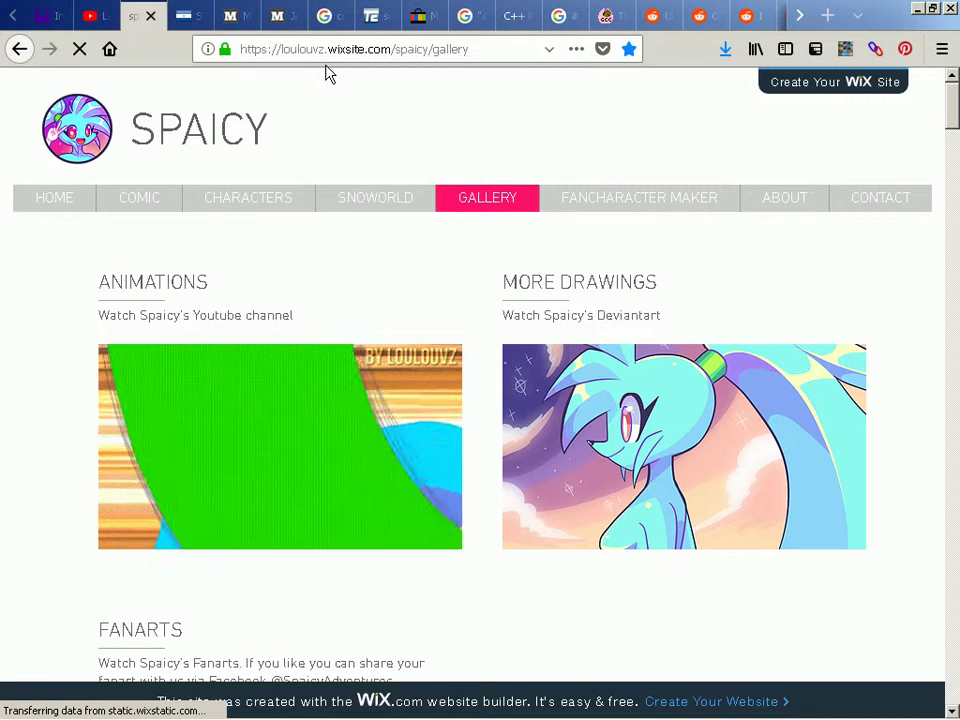
{"action": "key", "text": "alt+Tab"}
{"action": "key", "text": "alt+Tab"}
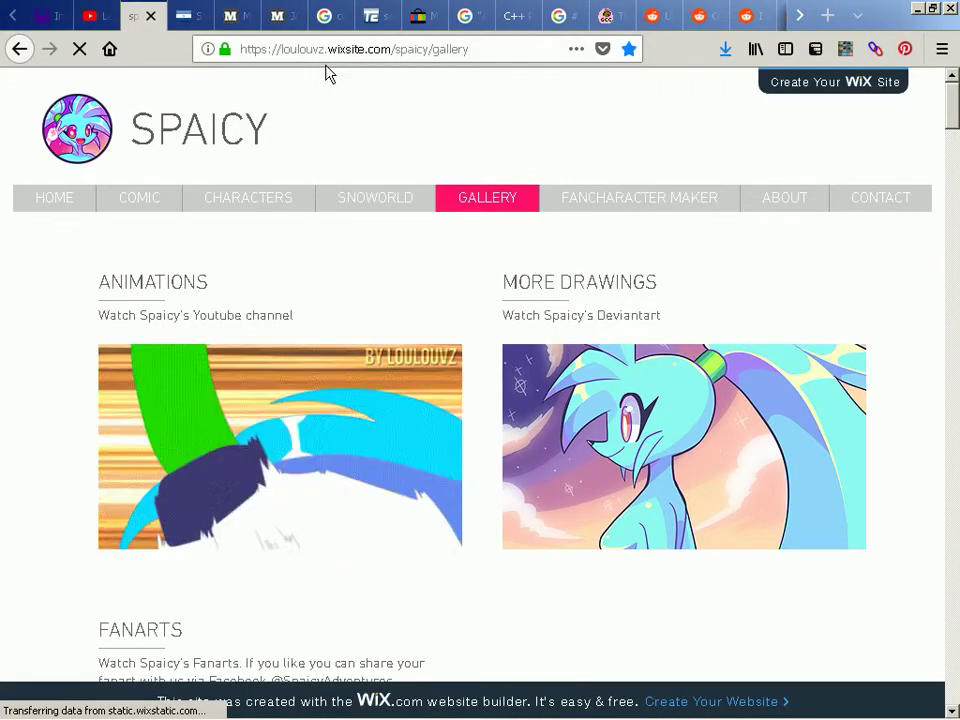
{"action": "key", "text": "alt+Tab"}
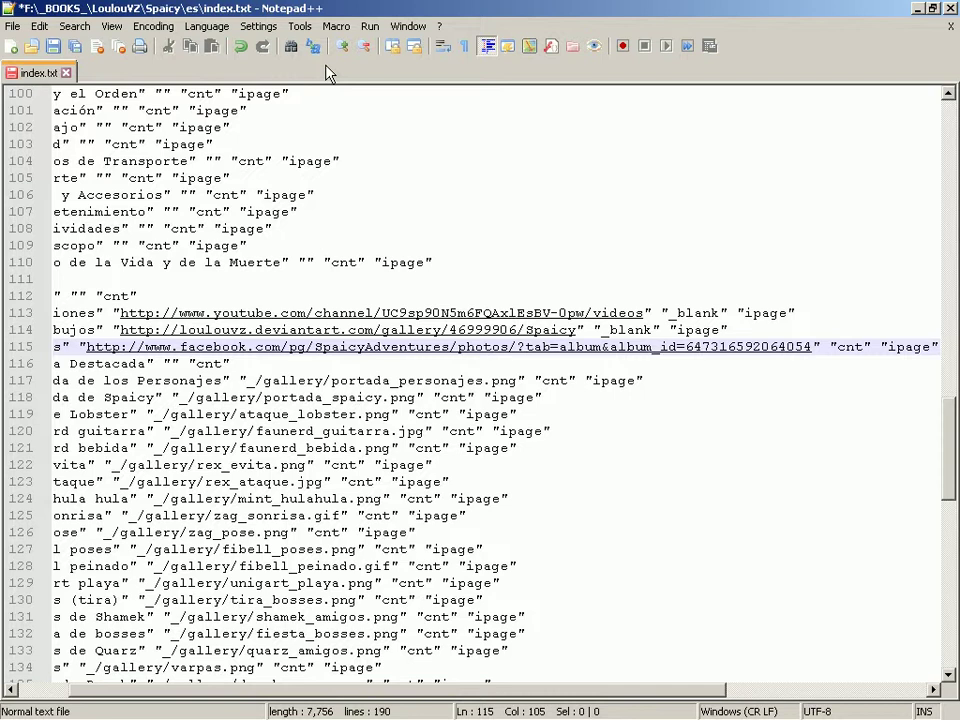
Set the Fanarts entry's target to _blank in the Galería section and save index.txt
{"action": "key", "text": "BackSpace"}
{"action": "key", "text": "BackSpace"}
{"action": "key", "text": "BackSpace"}
{"action": "type", "text": "_blank"}
{"action": "key", "text": "Down"}
{"action": "key", "text": "Down"}
{"action": "key", "text": "Home"}
{"action": "key", "text": "ctrl+s"}
Review index.txt from the Galería Destacada entries to EOF, and from the file header through the Snoworld continents
{"action": "scroll", "coordinate": [326, 150], "scroll_direction": "down", "scroll_amount": 12}
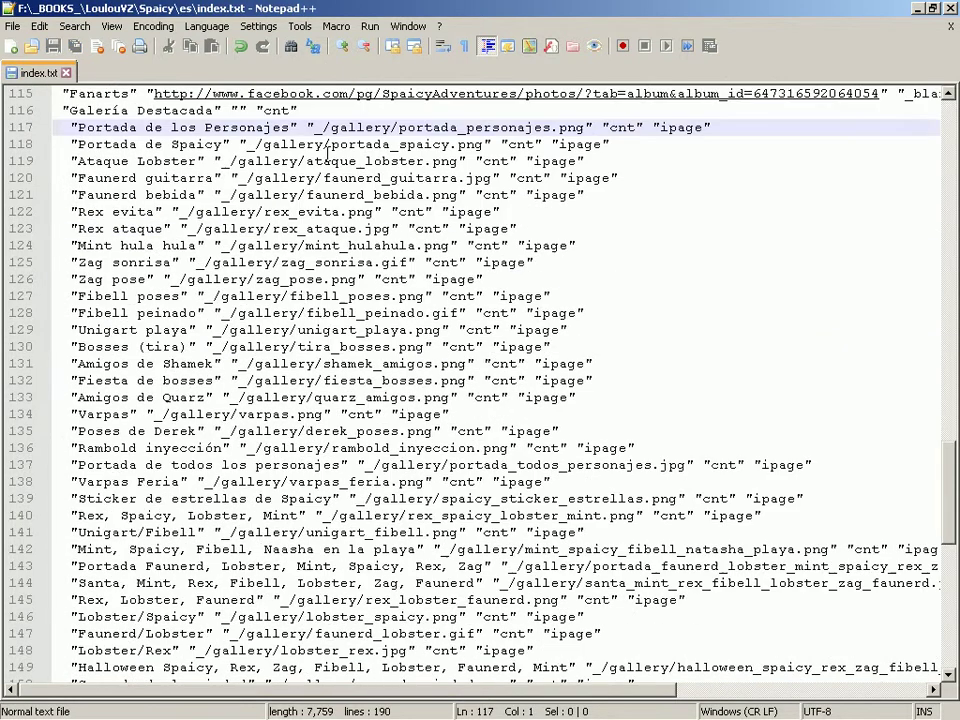
{"action": "scroll", "coordinate": [326, 150], "scroll_direction": "down", "scroll_amount": 4}
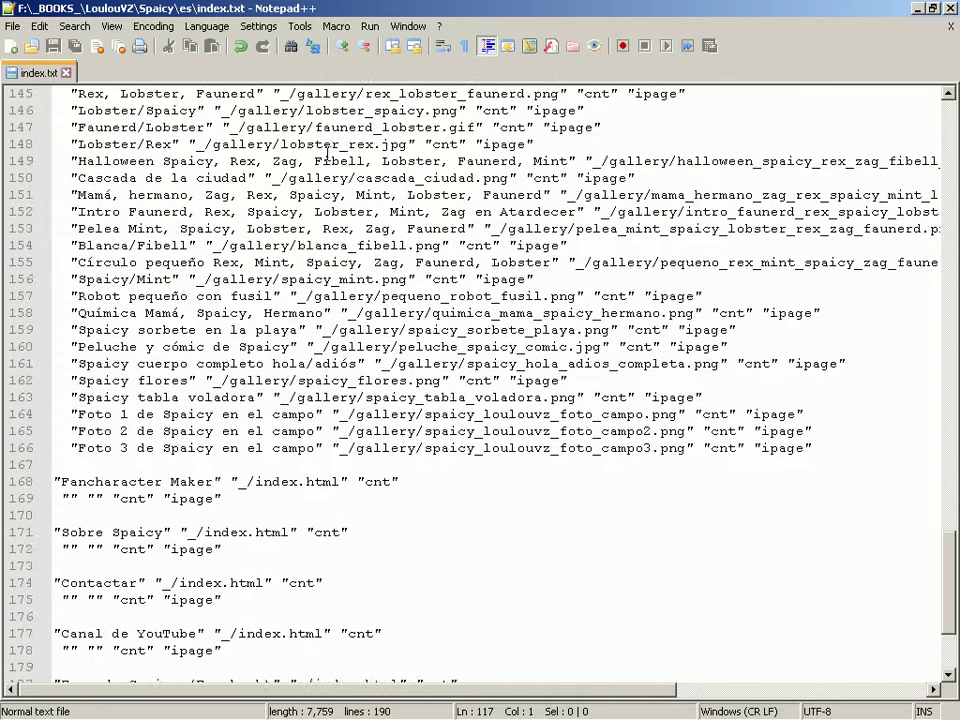
{"action": "scroll", "coordinate": [326, 150], "scroll_direction": "down", "scroll_amount": 3}
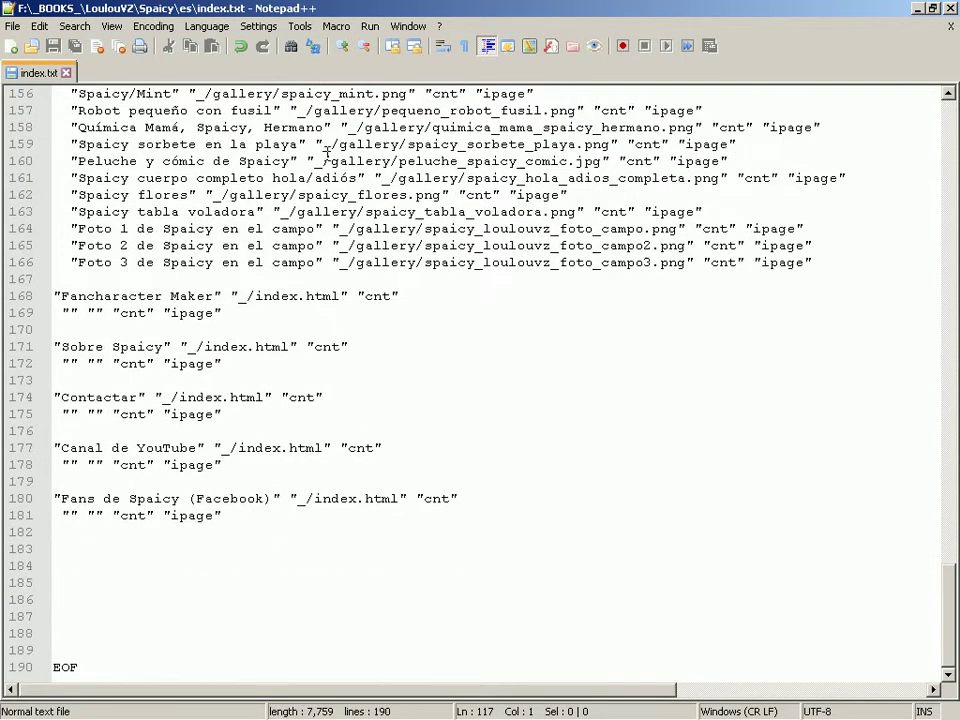
{"action": "key", "text": "ctrl+Home"}
{"action": "key", "text": "Down"}
{"action": "key", "text": "Down"}
{"action": "key", "text": "Down"}
{"action": "key", "text": "Down"}
{"action": "key", "text": "Down"}
{"action": "key", "text": "Down"}
{"action": "key", "text": "Down"}
{"action": "key", "text": "Down"}
{"action": "key", "text": "Down"}
{"action": "key", "text": "Down"}
{"action": "key", "text": "Down"}
{"action": "key", "text": "Down"}
{"action": "key", "text": "Down"}
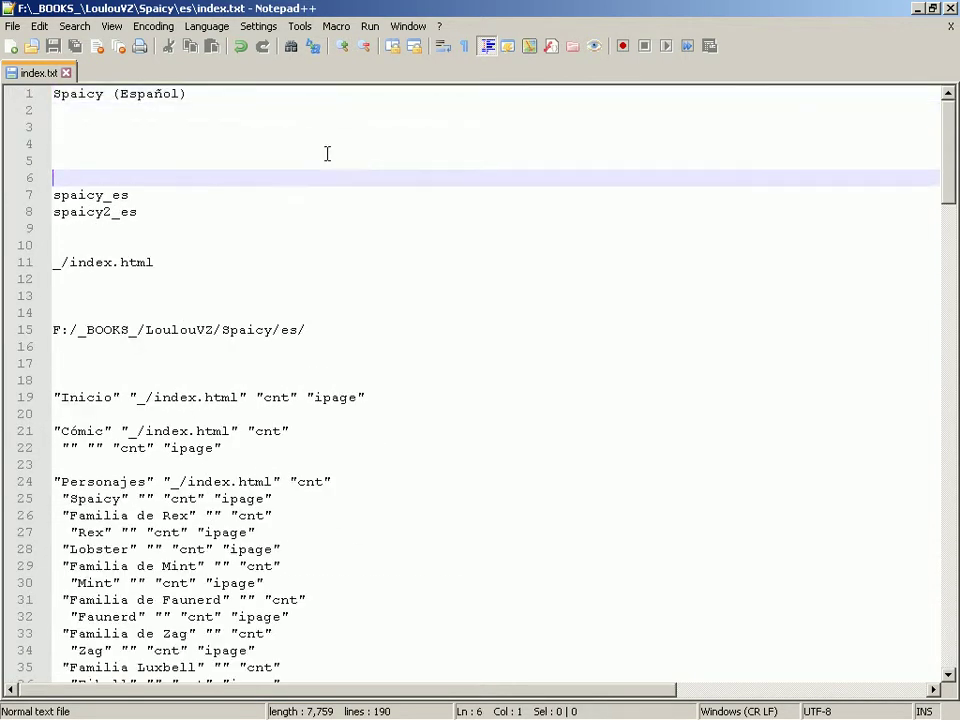
{"action": "key", "text": "Page_Down"}
{"action": "key", "text": "Page_Down"}
{"action": "key", "text": "Up"}
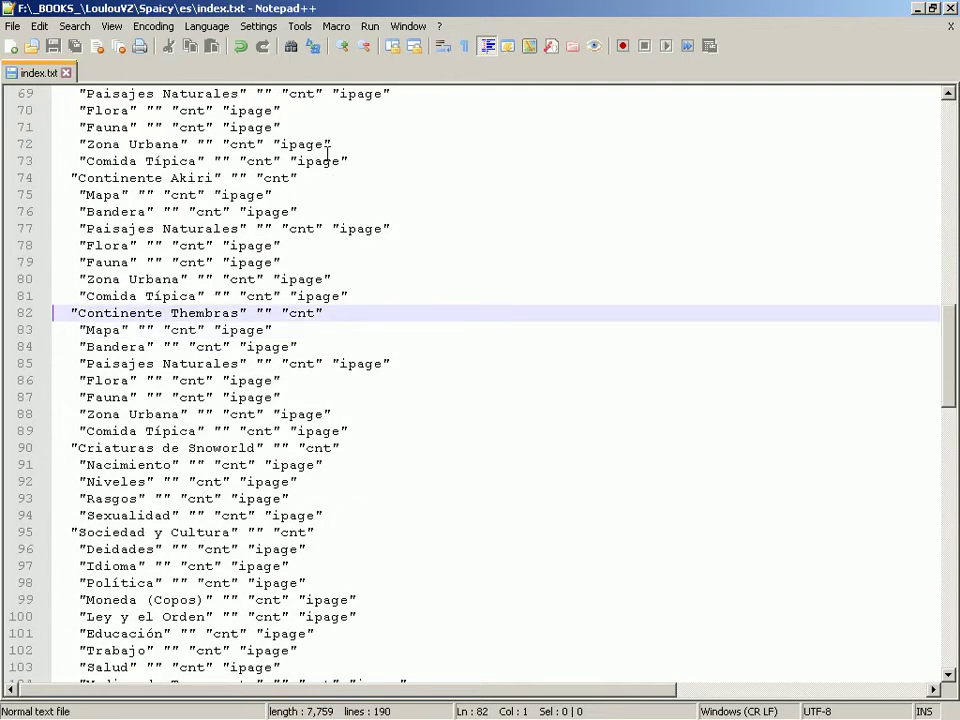
Examine the link targets of the Animaciones and Portada de los Personajes entries in the Galería section
{"action": "key", "text": "Page_Down"}
{"action": "key", "text": "Up"}
{"action": "key", "text": "Up"}
{"action": "key", "text": "Up"}
{"action": "key", "text": "Up"}
{"action": "key", "text": "Down"}
{"action": "key", "text": "End"}
{"action": "key", "text": "ctrl+Left"}
{"action": "key", "text": "ctrl+Left"}
{"action": "key", "text": "ctrl+Left"}
{"action": "key", "text": "ctrl+Left"}
{"action": "key", "text": "ctrl+shift+Left"}
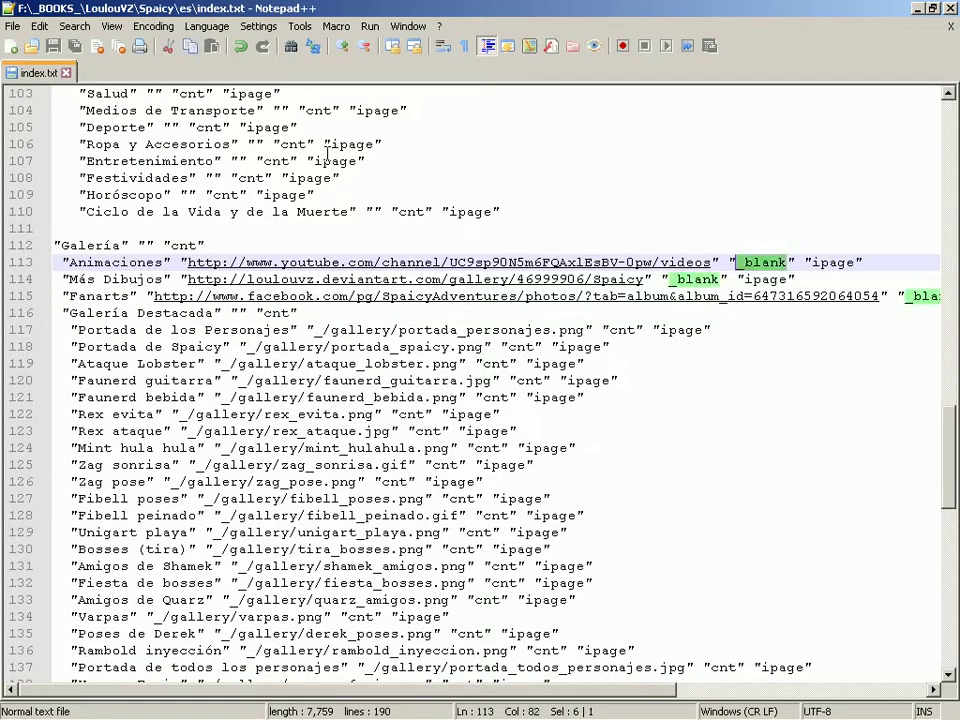
{"action": "key", "text": "Down"}
{"action": "key", "text": "Down"}
{"action": "key", "text": "Down"}
{"action": "key", "text": "Down"}
{"action": "key", "text": "ctrl+Left"}
{"action": "key", "text": "ctrl+Left"}
{"action": "key", "text": "ctrl+Left"}
{"action": "key", "text": "ctrl+Left"}
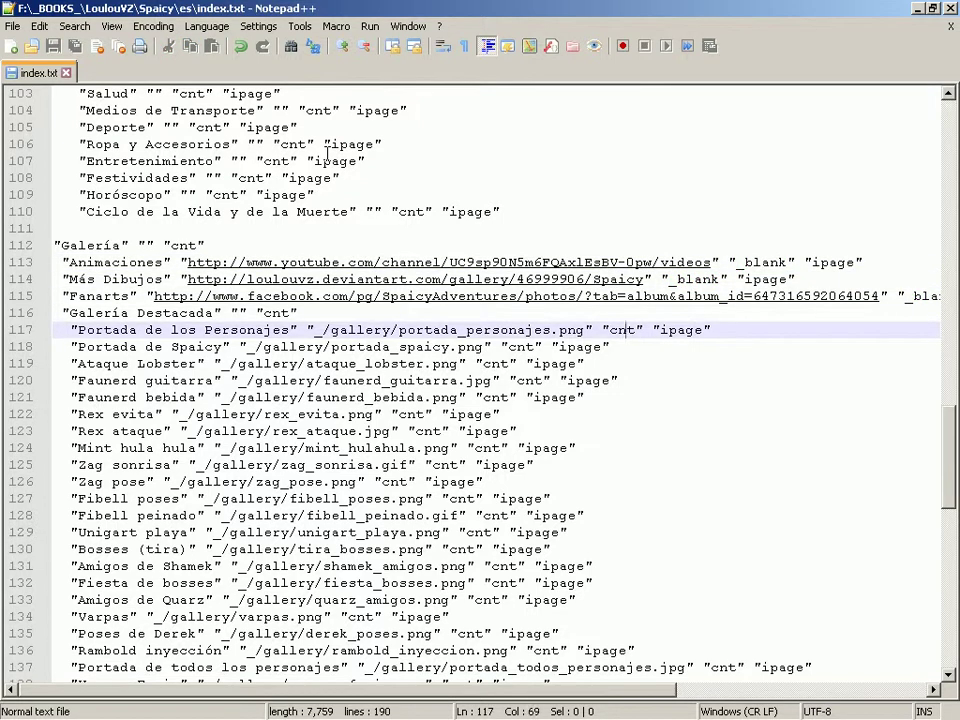
{"action": "key", "text": "ctrl+shift+Left"}
Copy all contents entries in index.txt, from Inicio through Fans de Spaicy (Facebook), without the EOF line
{"action": "key", "text": "ctrl+Home"}
{"action": "key", "text": "Down"}
{"action": "key", "text": "Down"}
{"action": "key", "text": "Down"}
{"action": "key", "text": "Down"}
{"action": "key", "text": "Down"}
{"action": "key", "text": "Down"}
{"action": "key", "text": "Down"}
{"action": "key", "text": "Down"}
{"action": "key", "text": "Down"}
{"action": "key", "text": "Down"}
{"action": "key", "text": "Down"}
{"action": "key", "text": "Down"}
{"action": "key", "text": "Down"}
{"action": "key", "text": "Down"}
{"action": "key", "text": "Down"}
{"action": "key", "text": "Down"}
{"action": "key", "text": "Down"}
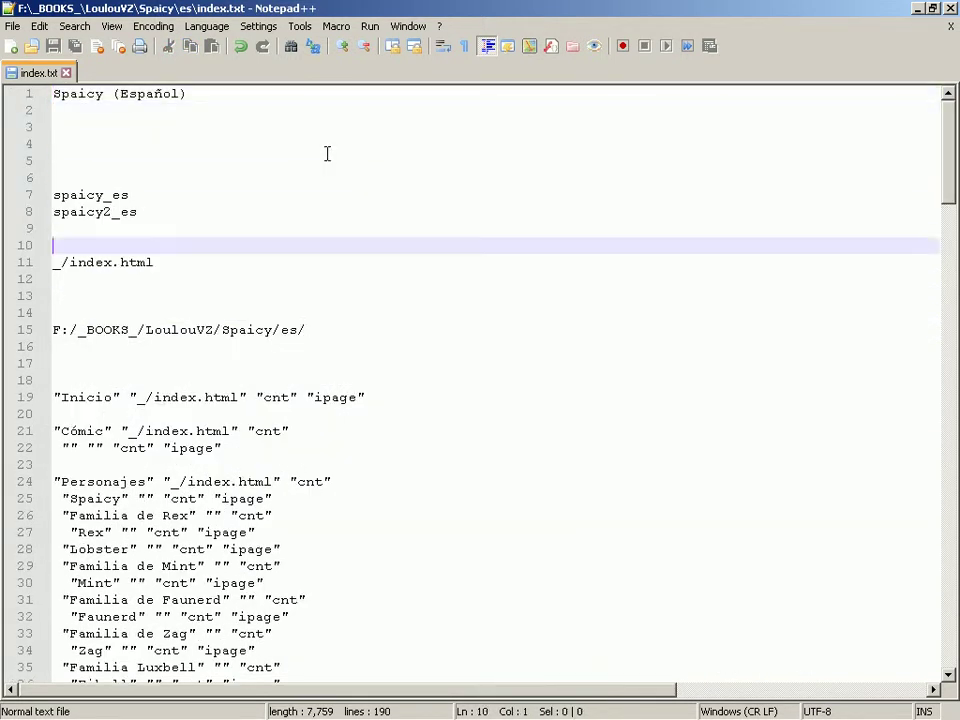
{"action": "key", "text": "ctrl+shift+End"}
{"action": "key", "text": "shift+Up"}
{"action": "key", "text": "shift+Up"}
{"action": "key", "text": "shift+Up"}
{"action": "key", "text": "shift+Up"}
{"action": "key", "text": "shift+Up"}
{"action": "key", "text": "shift+Up"}
{"action": "key", "text": "shift+Up"}
{"action": "key", "text": "shift+Up"}
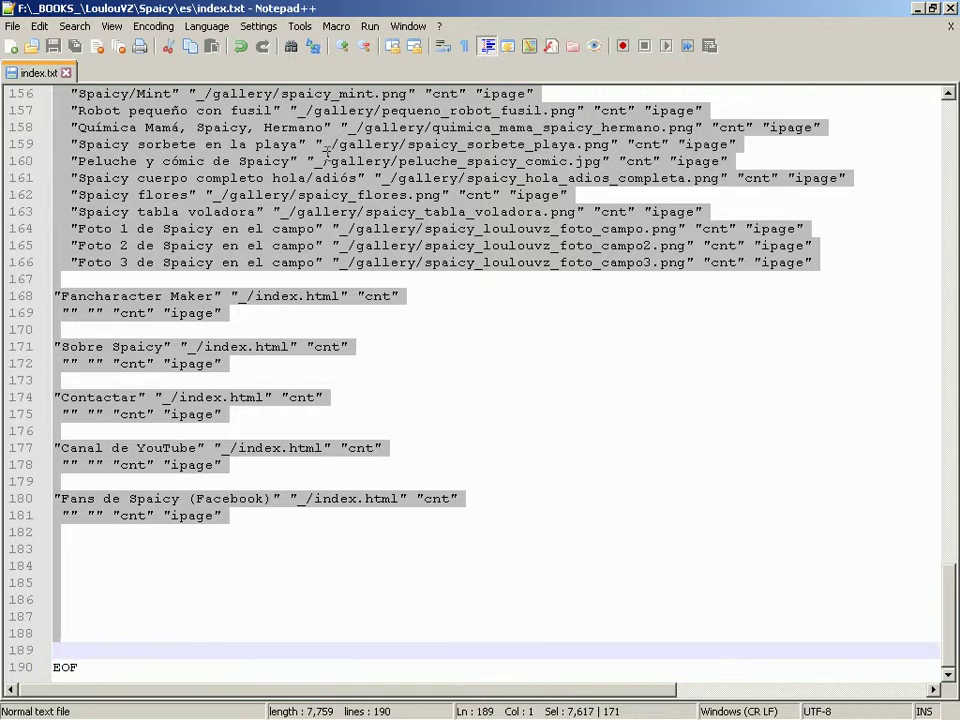
{"action": "key", "text": "Down"}
Switch to Full CHMEmulator TOC Generator Helper, replace its TOC entries with the copied ones and remove the trailing blank line
{"action": "key", "text": "alt+Tab"}
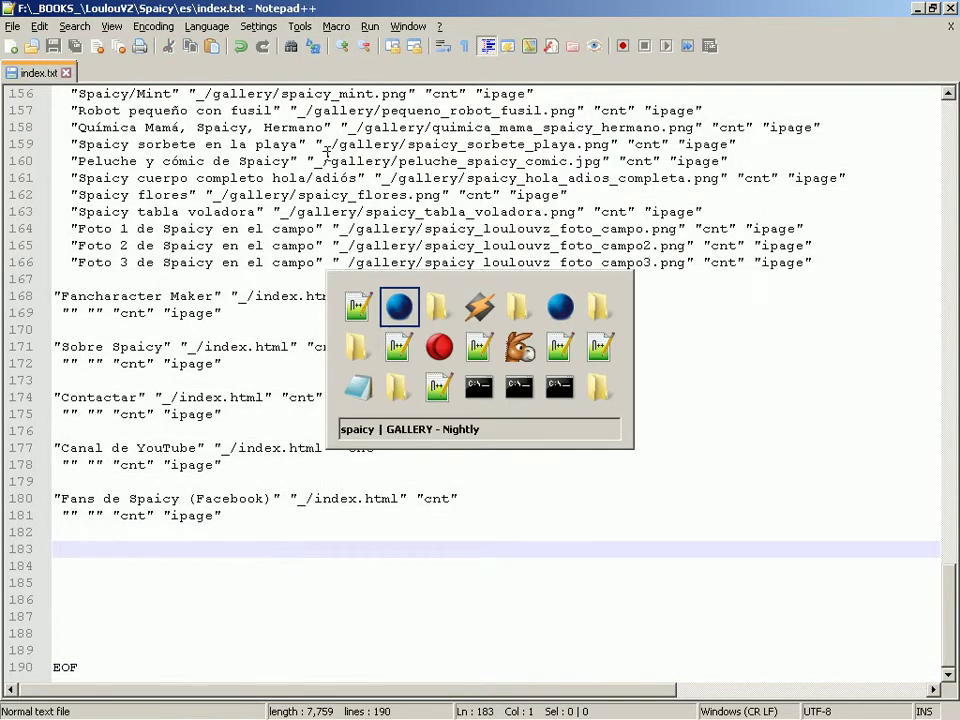
{"action": "key", "text": "Tab"}
{"action": "key", "text": "Tab"}
{"action": "key", "text": "Tab"}
{"action": "key", "text": "Tab"}
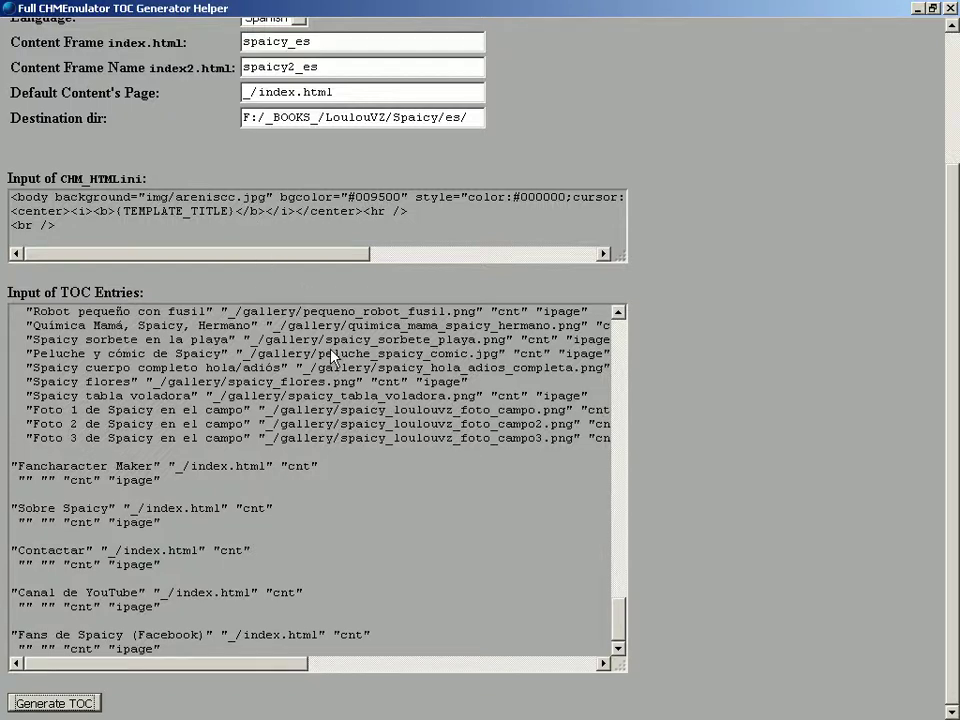
{"action": "key", "text": "ctrl+Home"}
{"action": "key", "text": "ctrl+shift+End"}
{"action": "key", "text": "ctrl+v"}
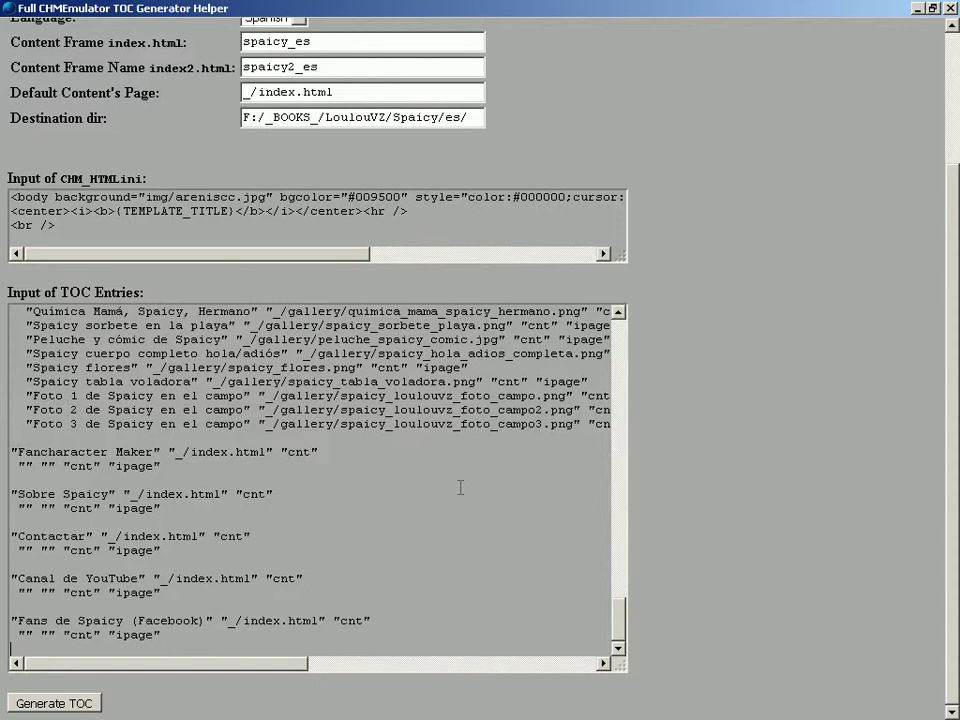
{"action": "key", "text": "BackSpace"}
{"action": "key", "text": "Tab"}
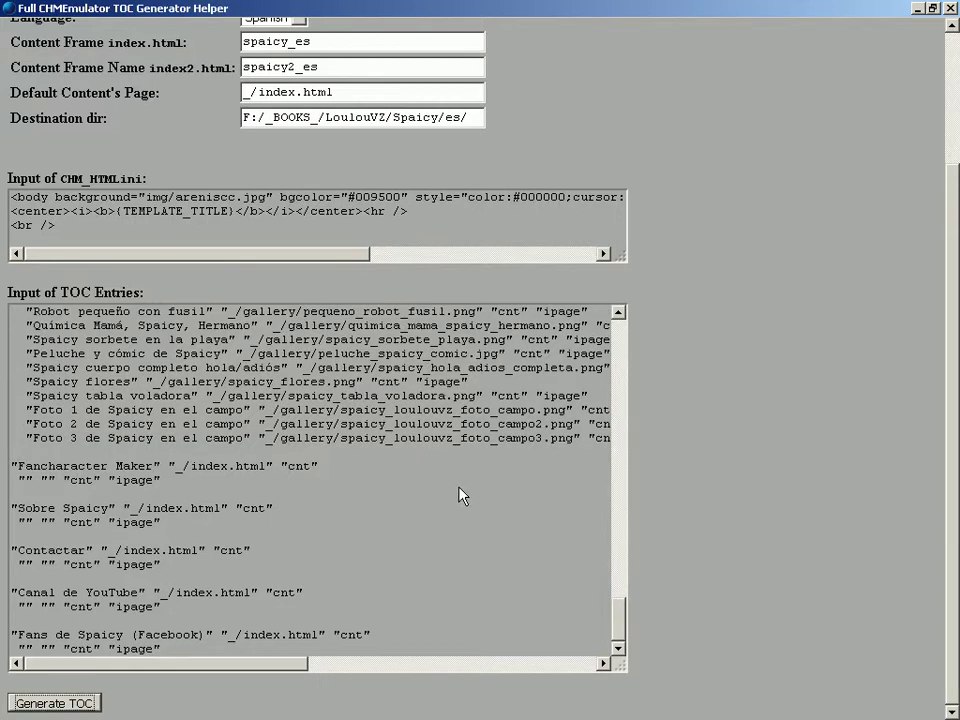
Generate the TOC and view the Spaicy (Español) contents tree in the browser
{"action": "key", "text": "Return"}
{"action": "key", "text": "Return"}
{"action": "key", "text": "alt+Tab"}
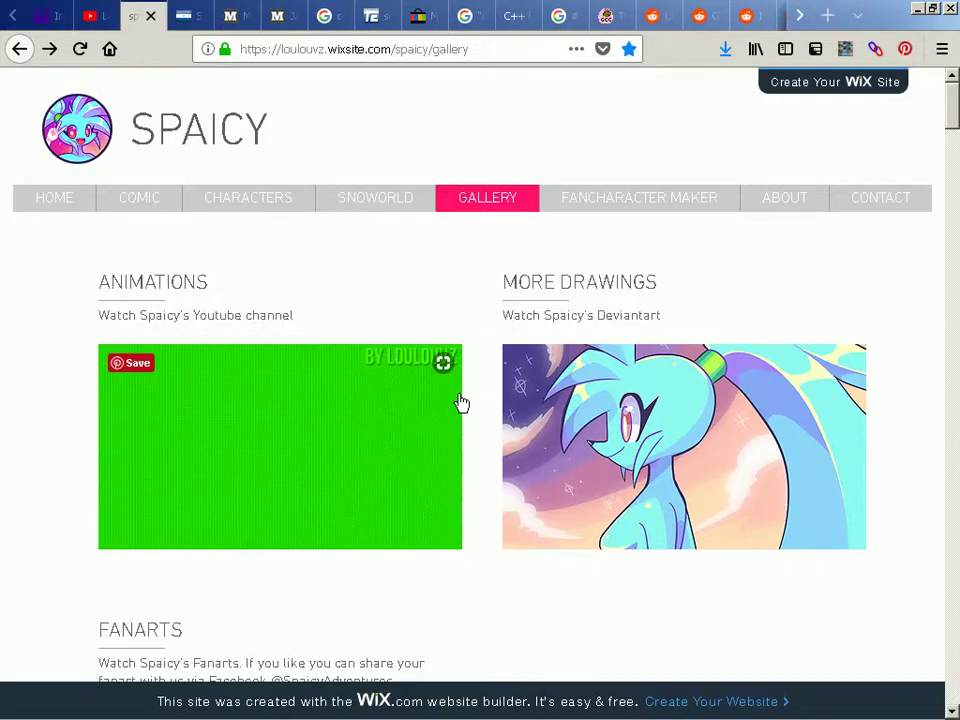
{"action": "key", "text": "alt+Tab"}
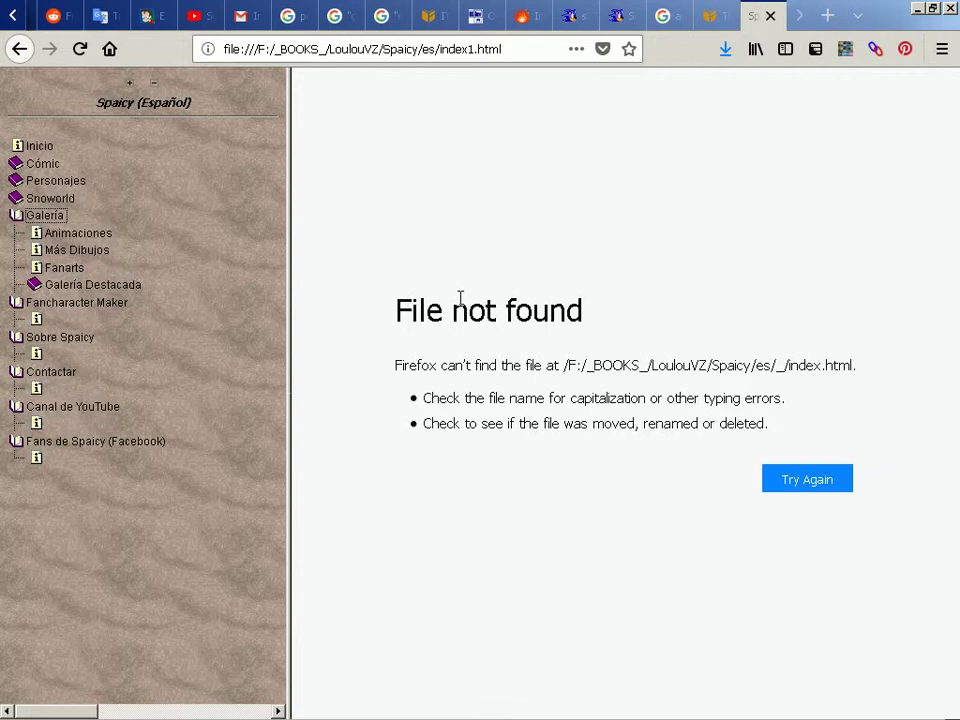
Switch to the file manager, go up to the Spaicy\es folder and permanently delete index1.html
{"action": "key", "text": "alt+Tab"}
{"action": "key", "text": "alt+Tab"}
{"action": "key", "text": "alt+Tab"}
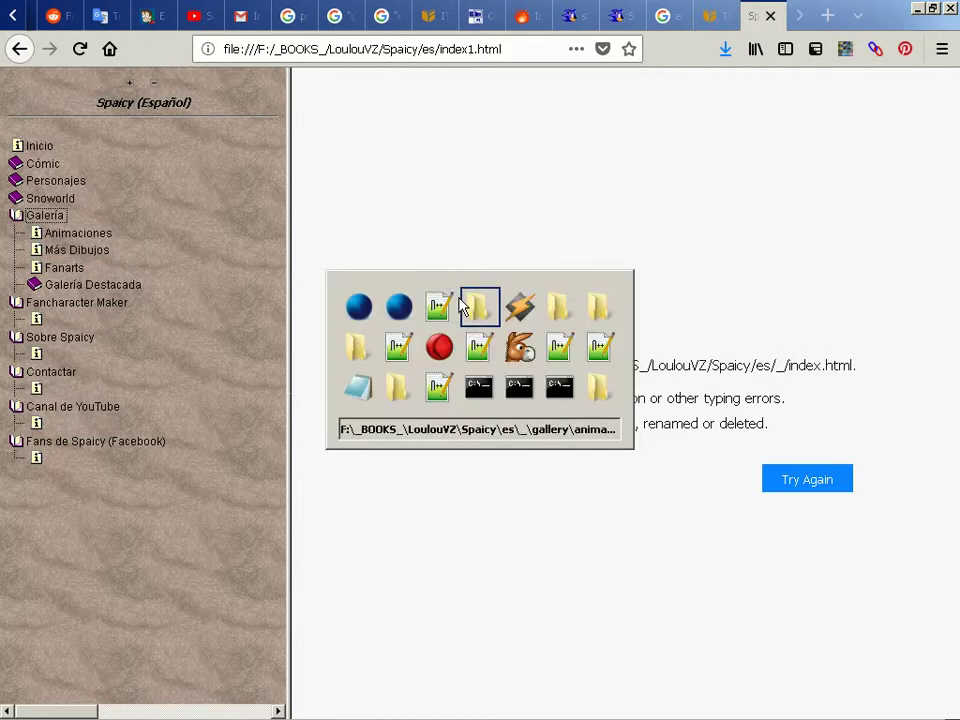
{"action": "key", "text": "alt+Up"}
{"action": "key", "text": "alt+Up"}
{"action": "key", "text": "alt+Up"}
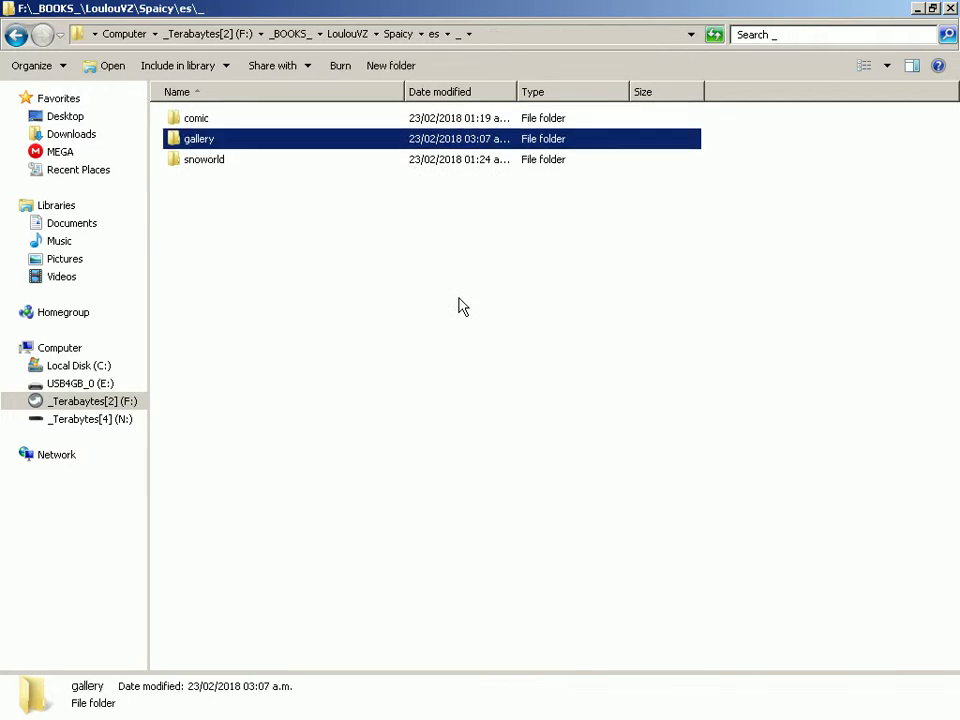
{"action": "key", "text": "Down"}
{"action": "key", "text": "Down"}
{"action": "key", "text": "Down"}
{"action": "key", "text": "Down"}
{"action": "key", "text": "Down"}
{"action": "key", "text": "Down"}
{"action": "key", "text": "Down"}
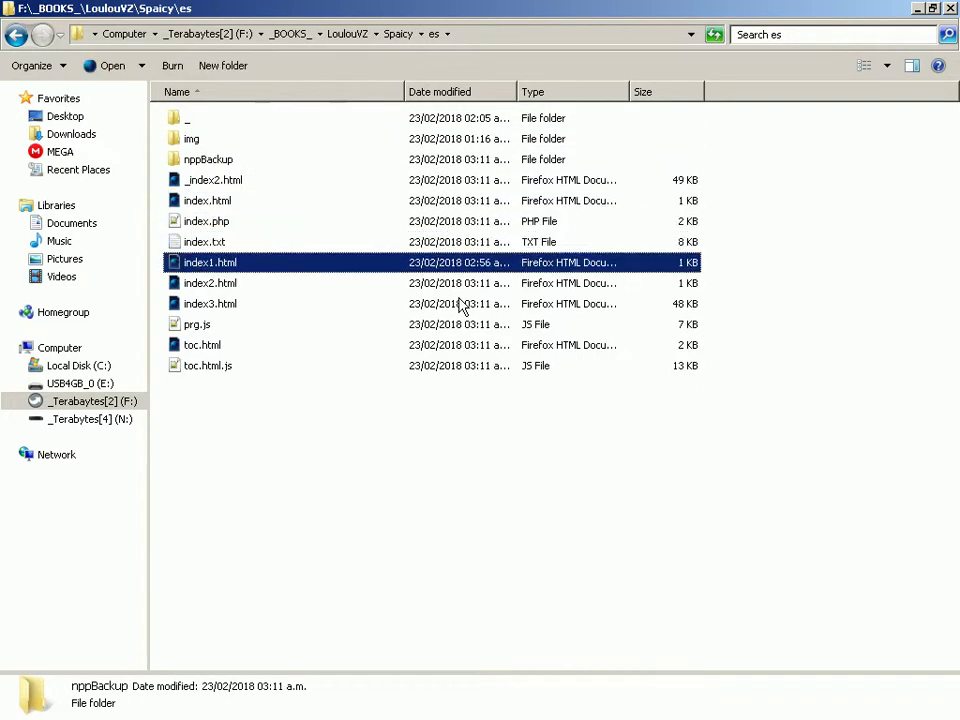
{"action": "key", "text": "shift+Delete"}
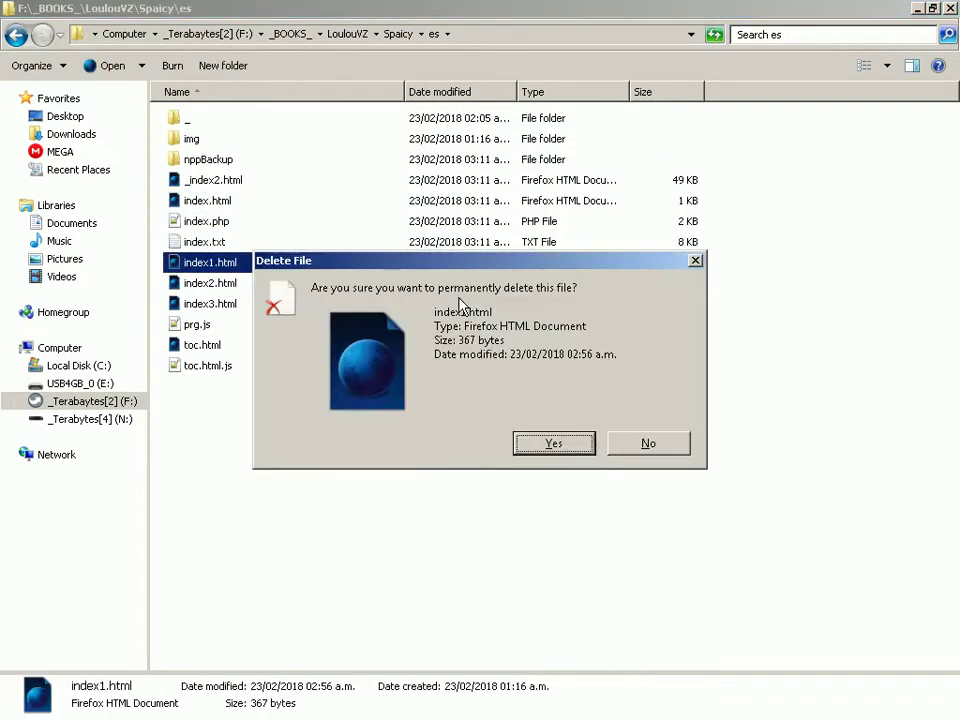
{"action": "key", "text": "Return"}
Rename index.html in the es folder as index1.html
{"action": "key", "text": "Up"}
{"action": "key", "text": "Up"}
{"action": "key", "text": "F2"}
{"action": "key", "text": "Right"}
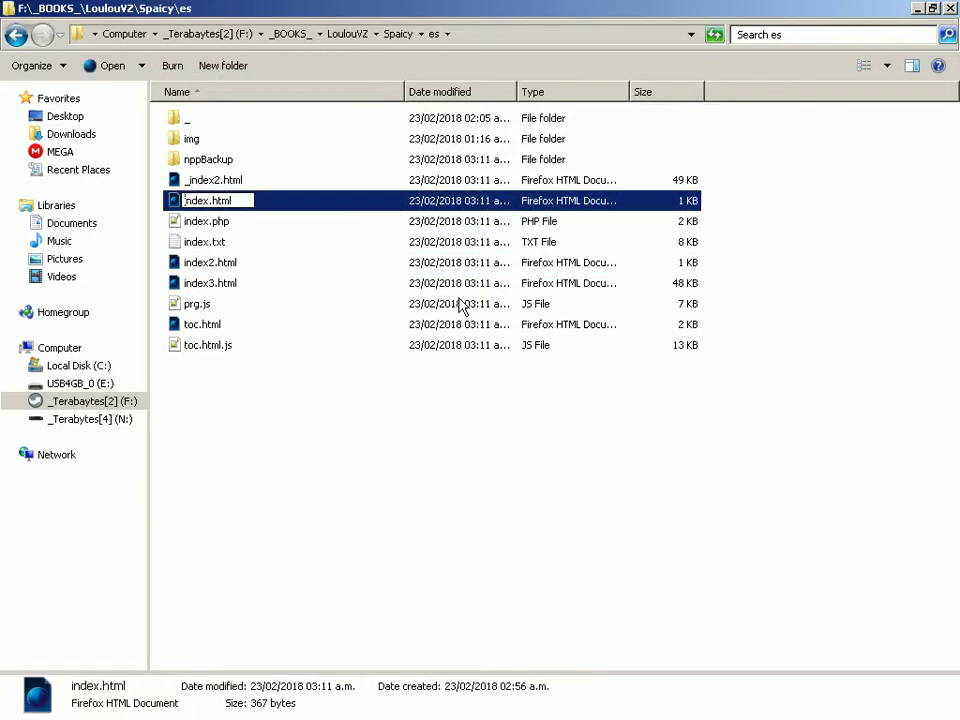
{"action": "type", "text": "1"}
{"action": "key", "text": "Return"}
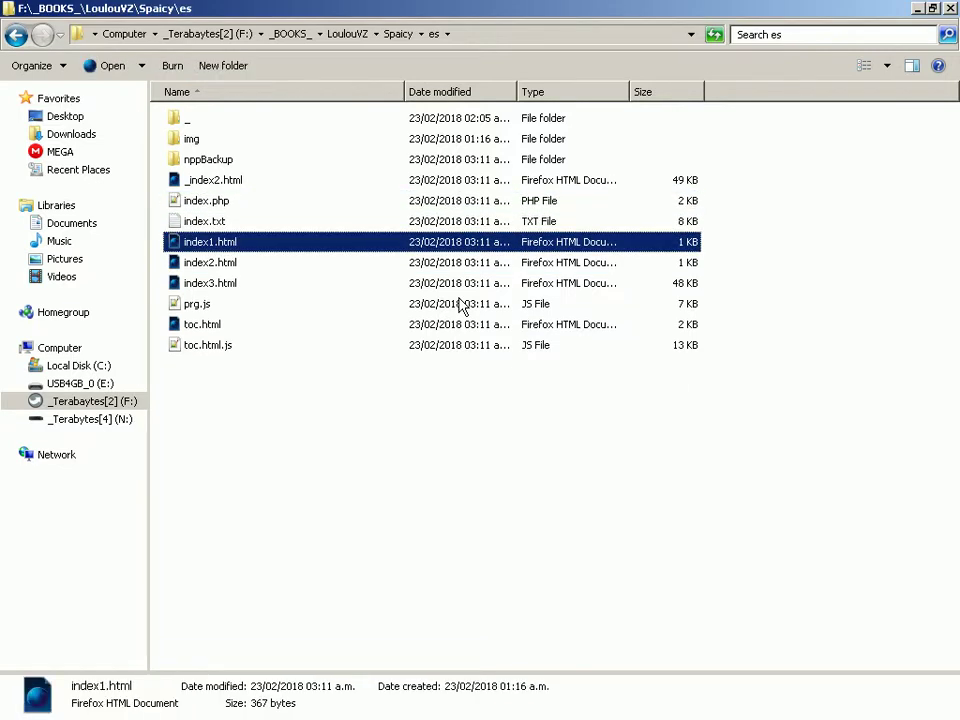
Open index.php from the es folder in Notepad++
{"action": "key", "text": "Up"}
{"action": "key", "text": "Up"}
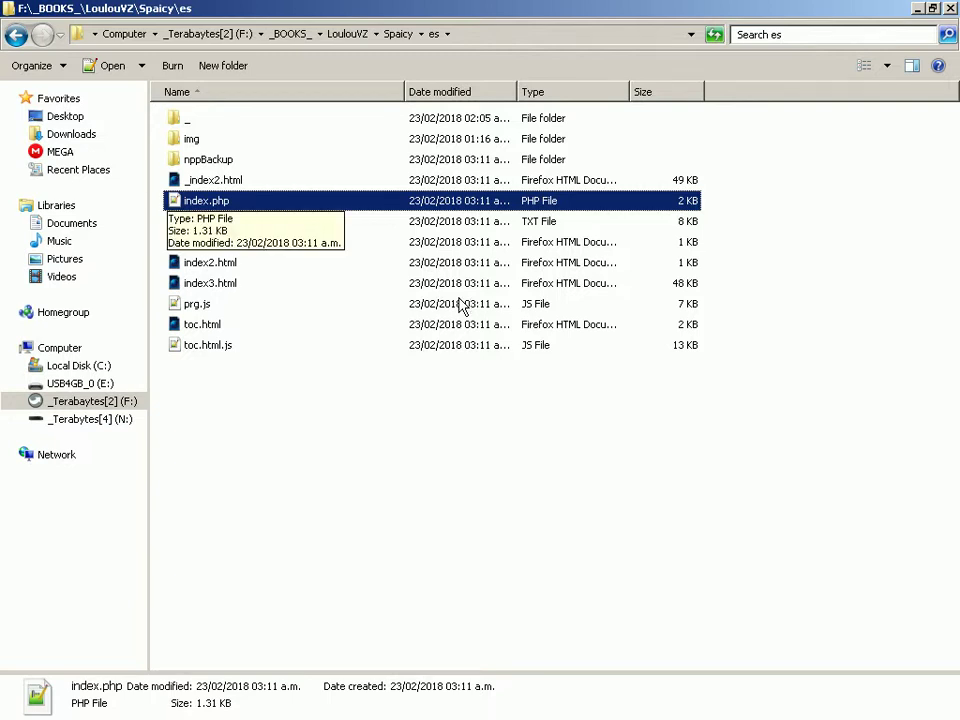
{"action": "key", "text": "Return"}
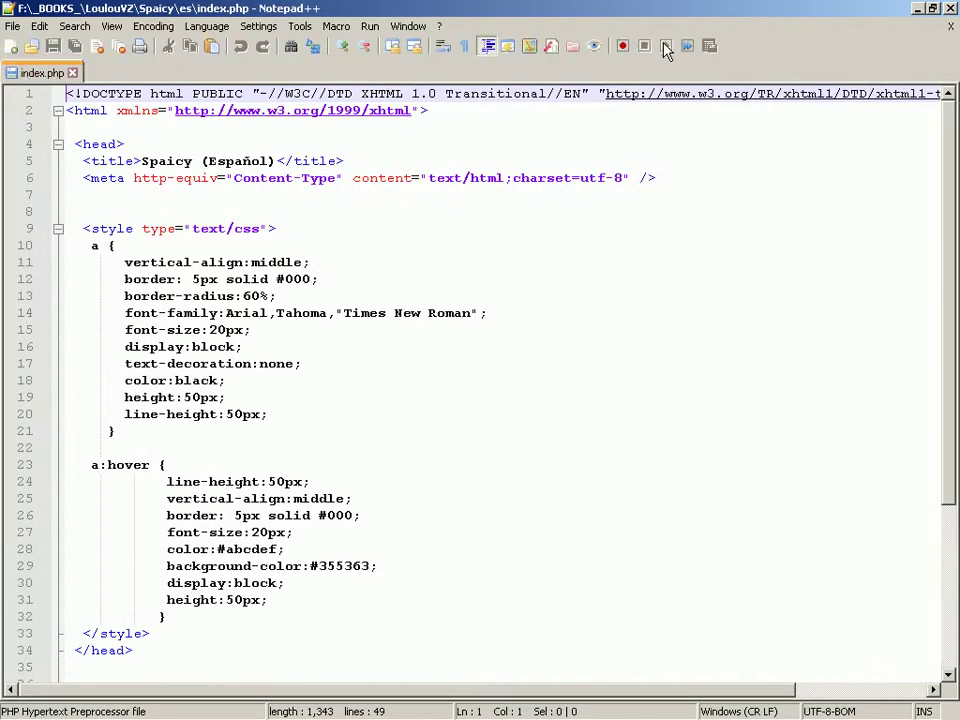
Change the target of the Mejor Calidad link in index.php to index1.html and save the file
{"action": "key", "text": "Page_Down"}
{"action": "key", "text": "Down"}
{"action": "key", "text": "Down"}
{"action": "key", "text": "Down"}
{"action": "key", "text": "Down"}
{"action": "key", "text": "Down"}
{"action": "key", "text": "Down"}
{"action": "key", "text": "Down"}
{"action": "key", "text": "Down"}
{"action": "key", "text": "Down"}
{"action": "key", "text": "Home"}
{"action": "key", "text": "Up"}
{"action": "key", "text": "Up"}
{"action": "key", "text": "Up"}
{"action": "key", "text": "Down"}
{"action": "key", "text": "Right"}
{"action": "key", "text": "Right"}
{"action": "key", "text": "Right"}
{"action": "key", "text": "Right"}
{"action": "key", "text": "Right"}
{"action": "key", "text": "Right"}
{"action": "key", "text": "Right"}
{"action": "key", "text": "Right"}
{"action": "key", "text": "Right"}
{"action": "key", "text": "Right"}
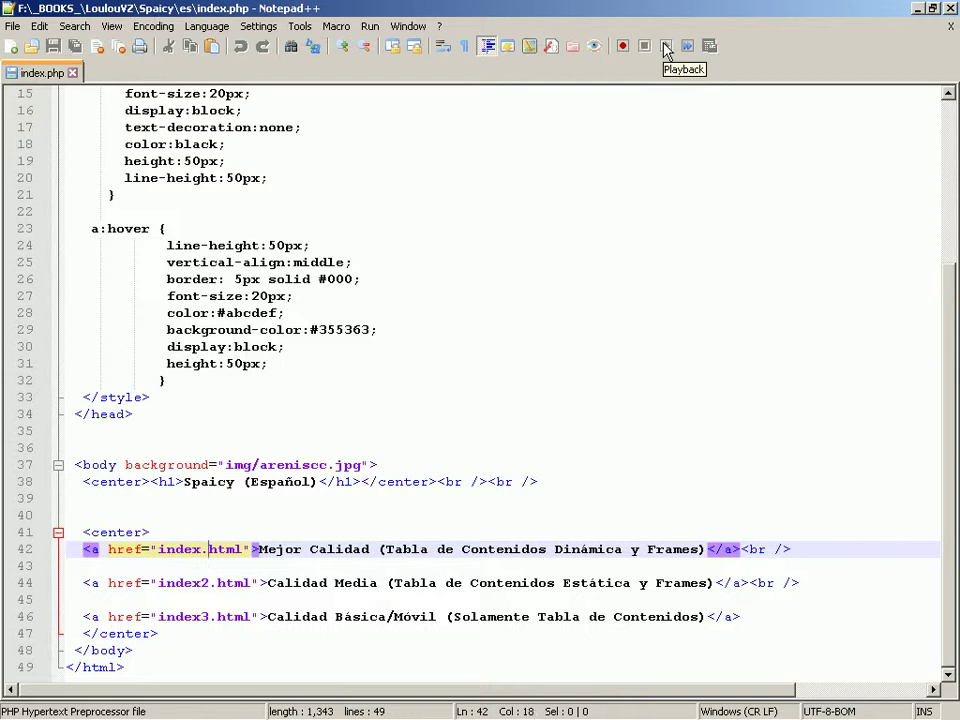
{"action": "type", "text": "1"}
Switch back to the file manager and rename index.php in the es folder as index.html
{"action": "key", "text": "alt+Tab"}
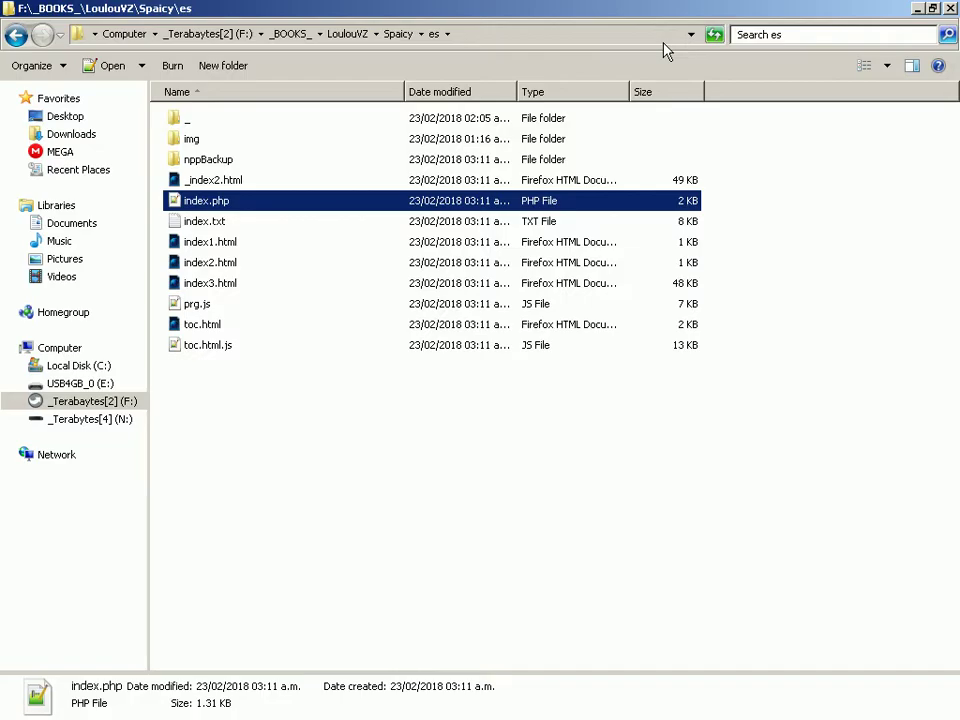
{"action": "key", "text": "F2"}
{"action": "key", "text": "End"}
{"action": "key", "text": "BackSpace"}
{"action": "key", "text": "BackSpace"}
{"action": "key", "text": "BackSpace"}
{"action": "type", "text": "html"}
{"action": "key", "text": "Return"}
{"action": "key", "text": "Return"}
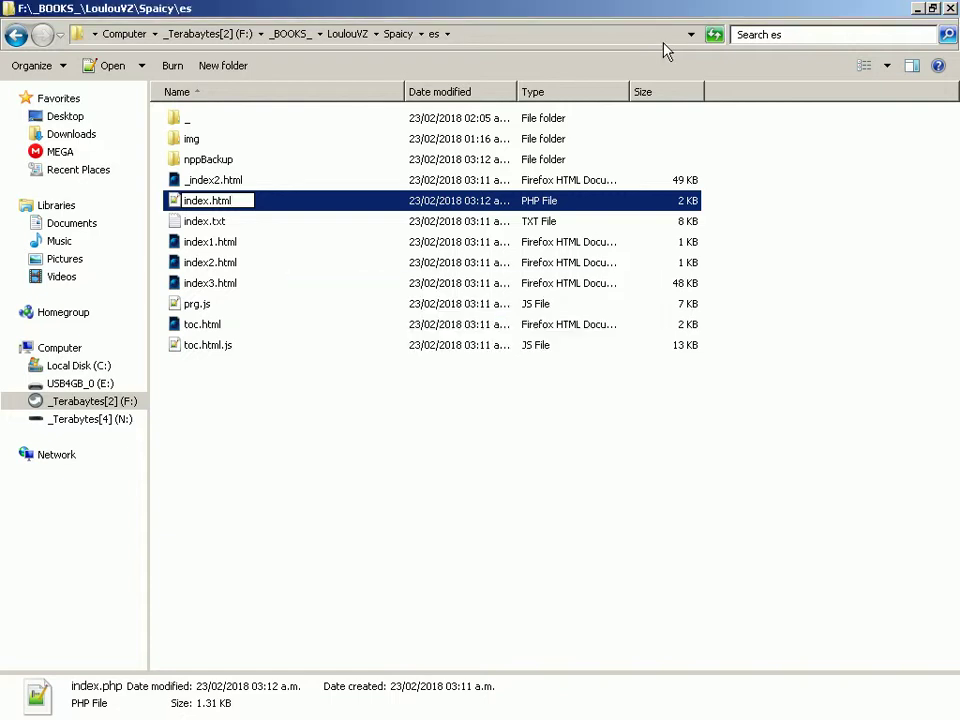
Switch to Firefox, reload the Spaicy (Español) contents tree, expand Galería and open its Animaciones link
{"action": "key", "text": "alt+Tab"}
{"action": "key", "text": "Tab"}
{"action": "key", "text": "shift+Tab"}
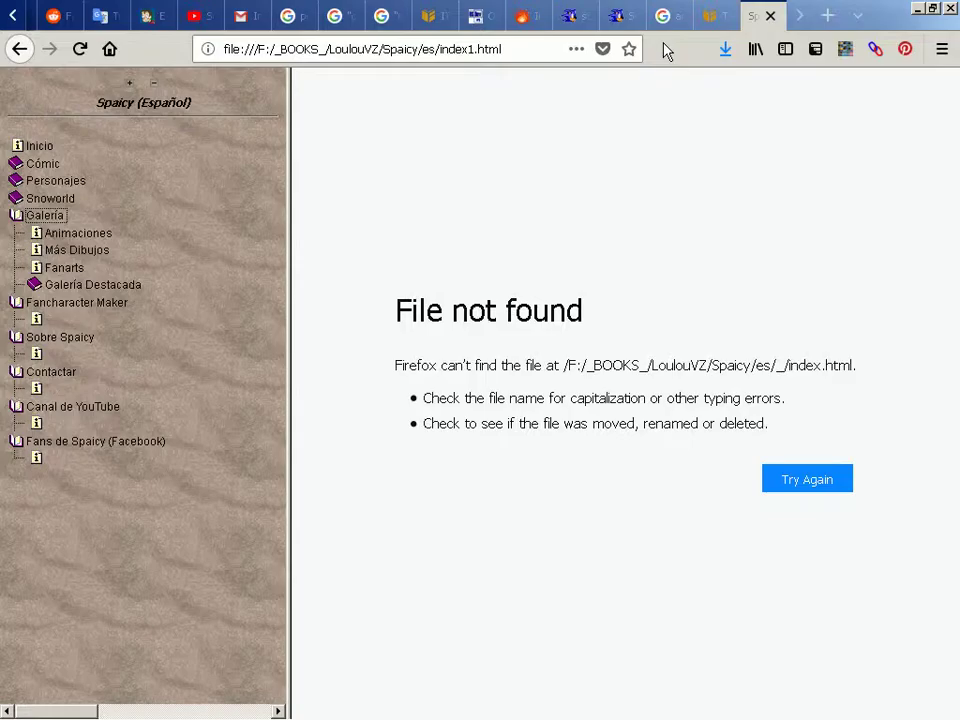
{"action": "key", "text": "F5"}
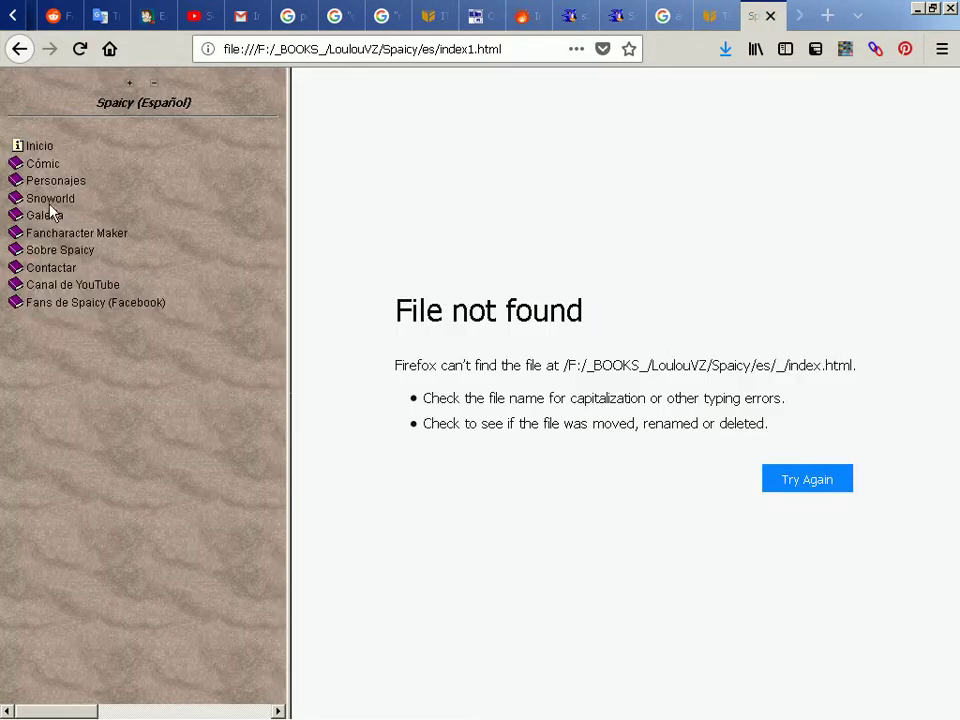
{"action": "left_click", "coordinate": [48, 215]}
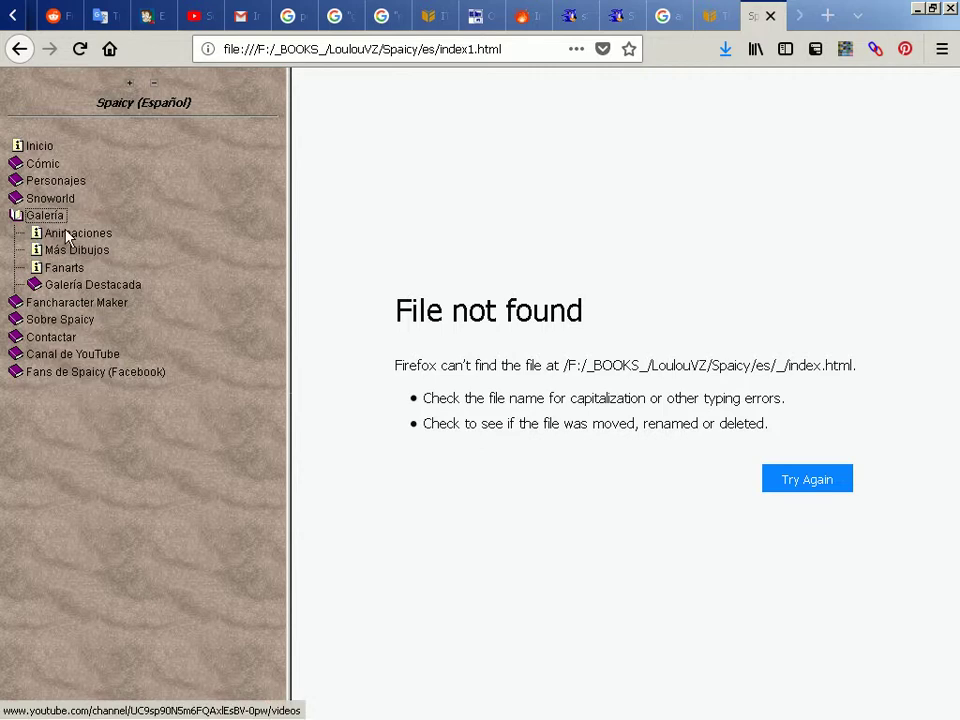
{"action": "left_click", "coordinate": [68, 234]}
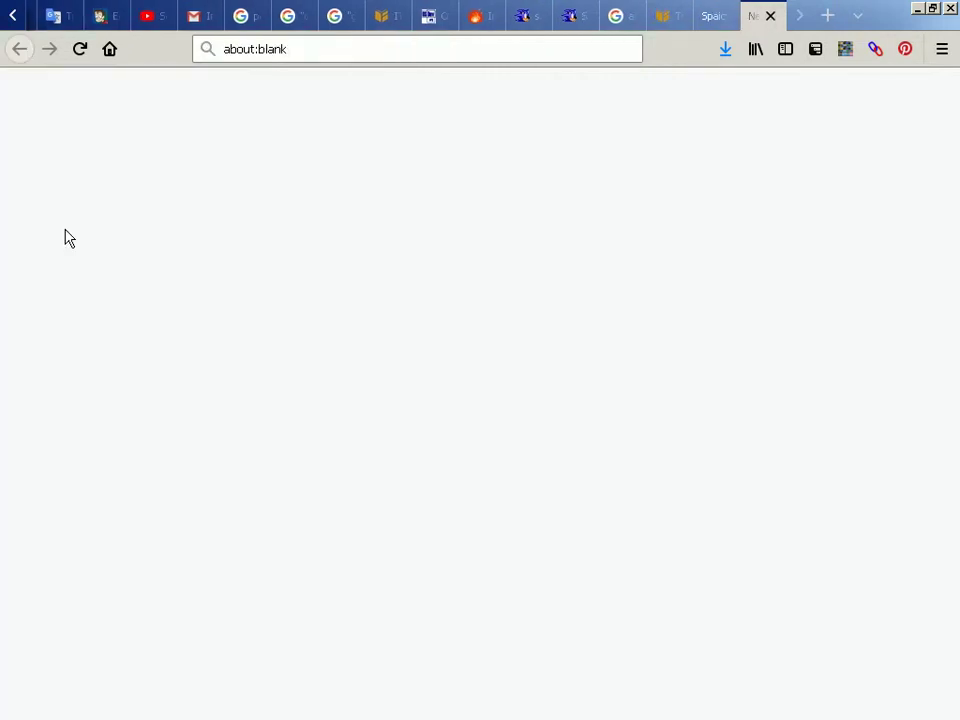